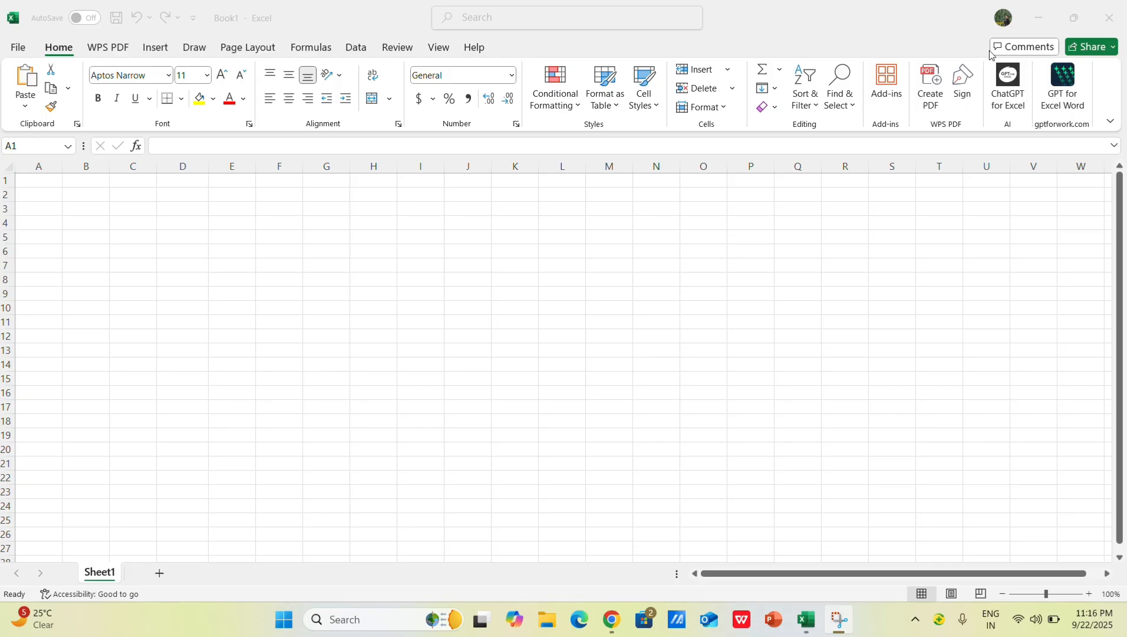
Step: Look through the ribbon's command sets, including file options, PDF tools, insert, drawing, page layout, formulas, data and review
{"action": "left_click", "coordinate": [20, 51]}
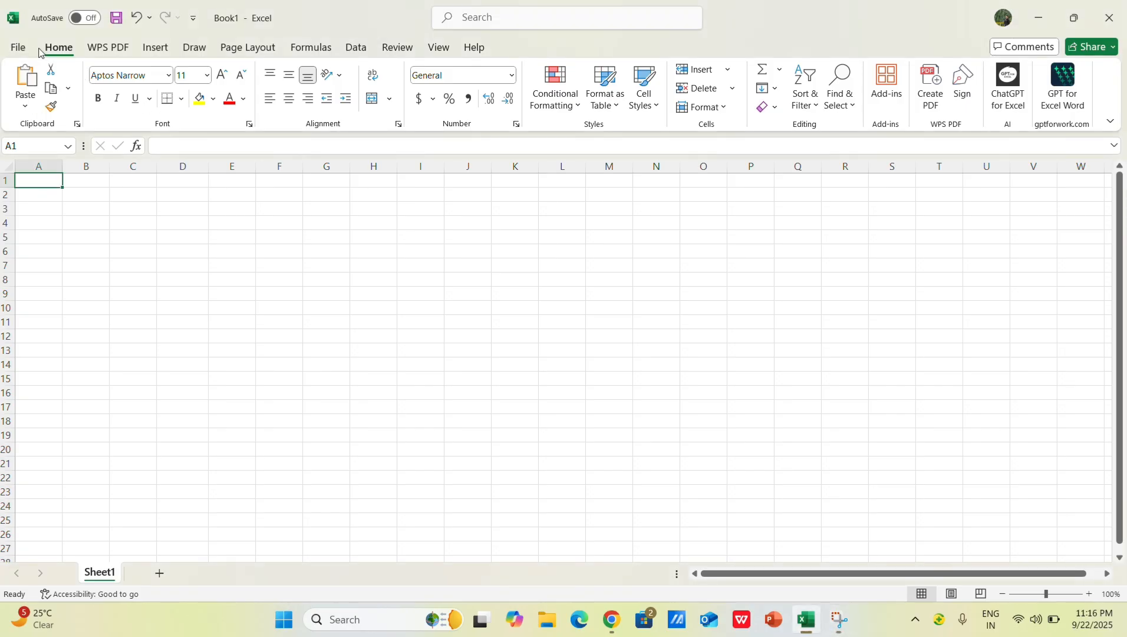
{"action": "left_click", "coordinate": [22, 51]}
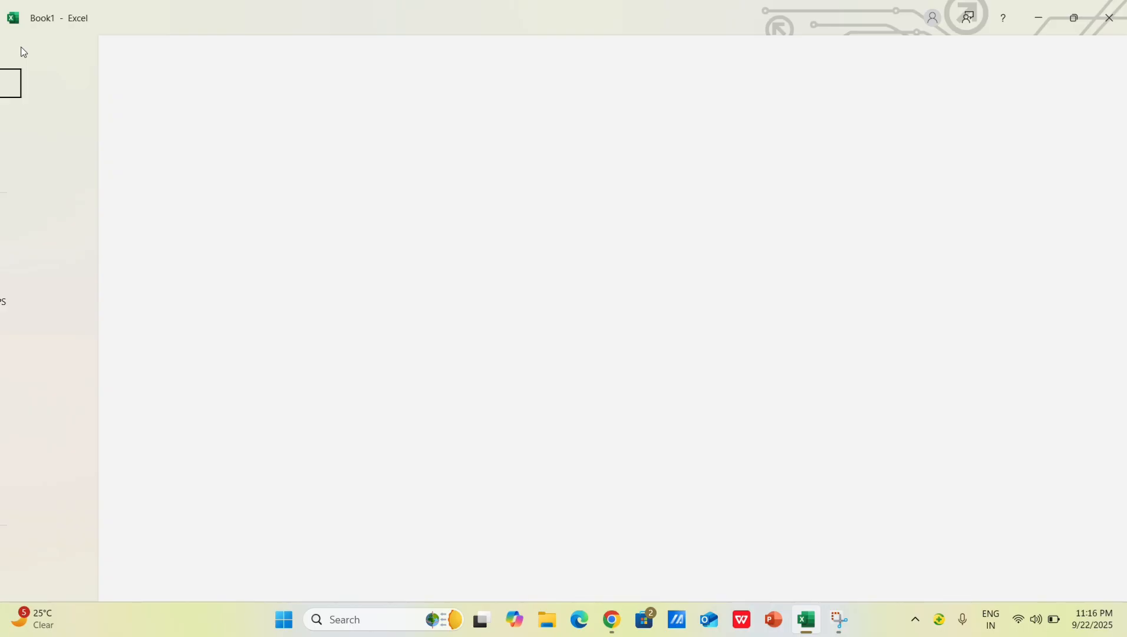
{"action": "left_click", "coordinate": [17, 51]}
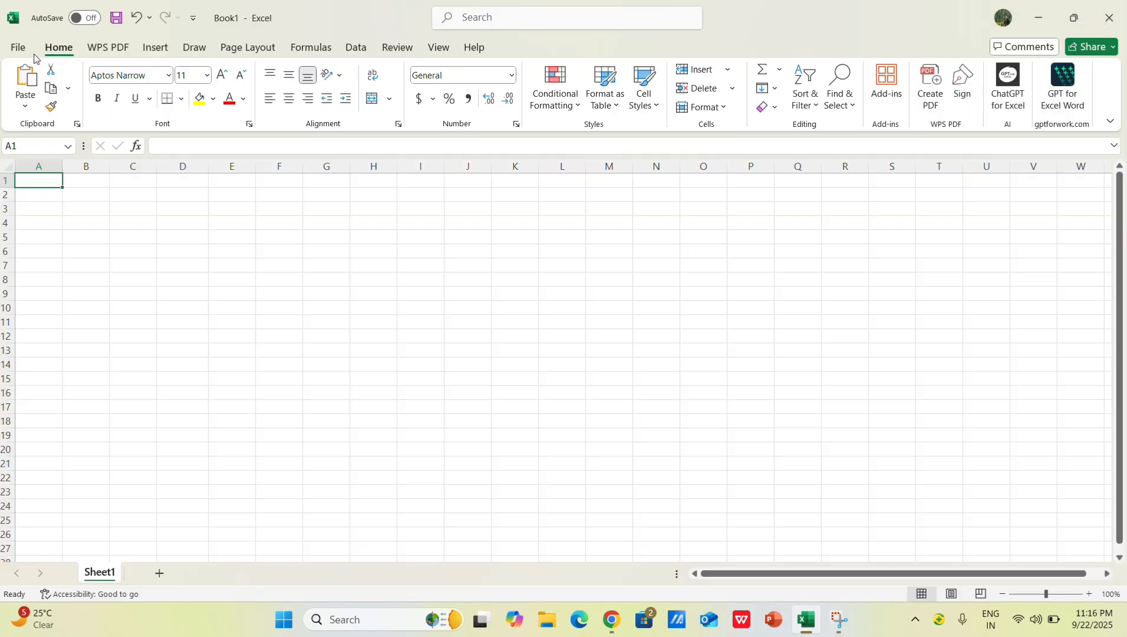
{"action": "left_click", "coordinate": [122, 51]}
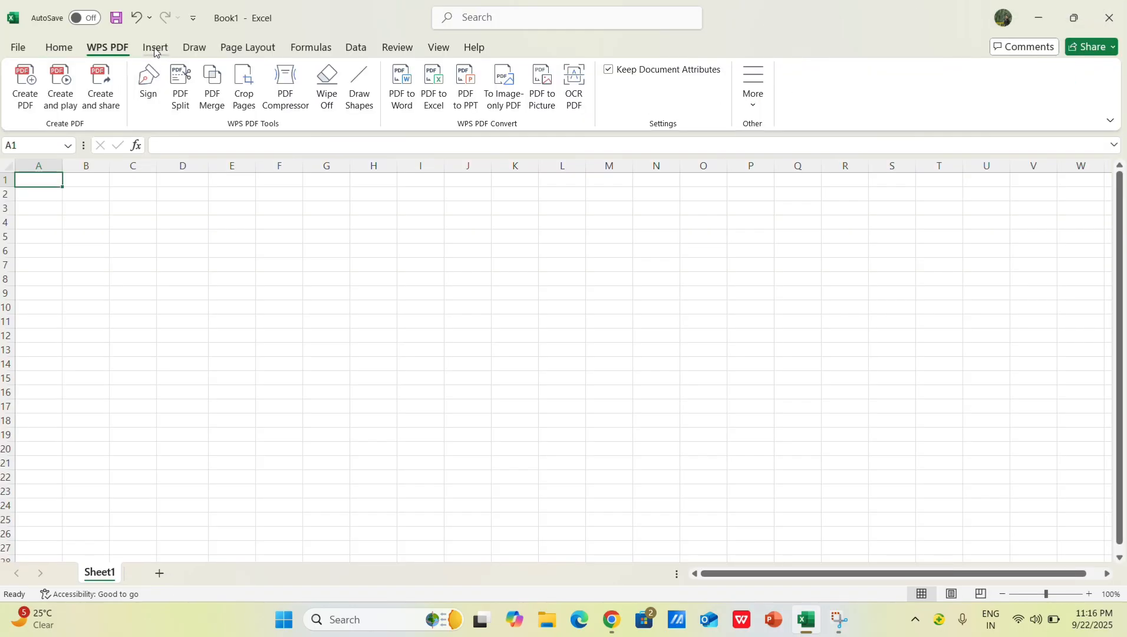
{"action": "left_click", "coordinate": [157, 52]}
{"action": "left_click", "coordinate": [195, 51]}
{"action": "left_click", "coordinate": [248, 50]}
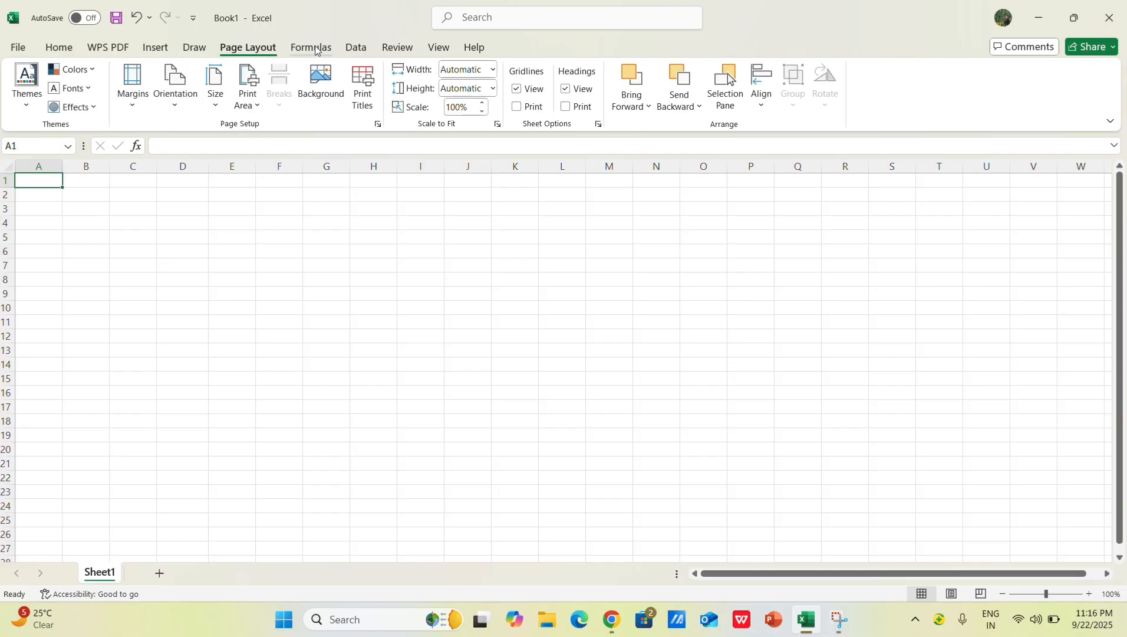
{"action": "left_click", "coordinate": [311, 49]}
{"action": "left_click", "coordinate": [357, 49]}
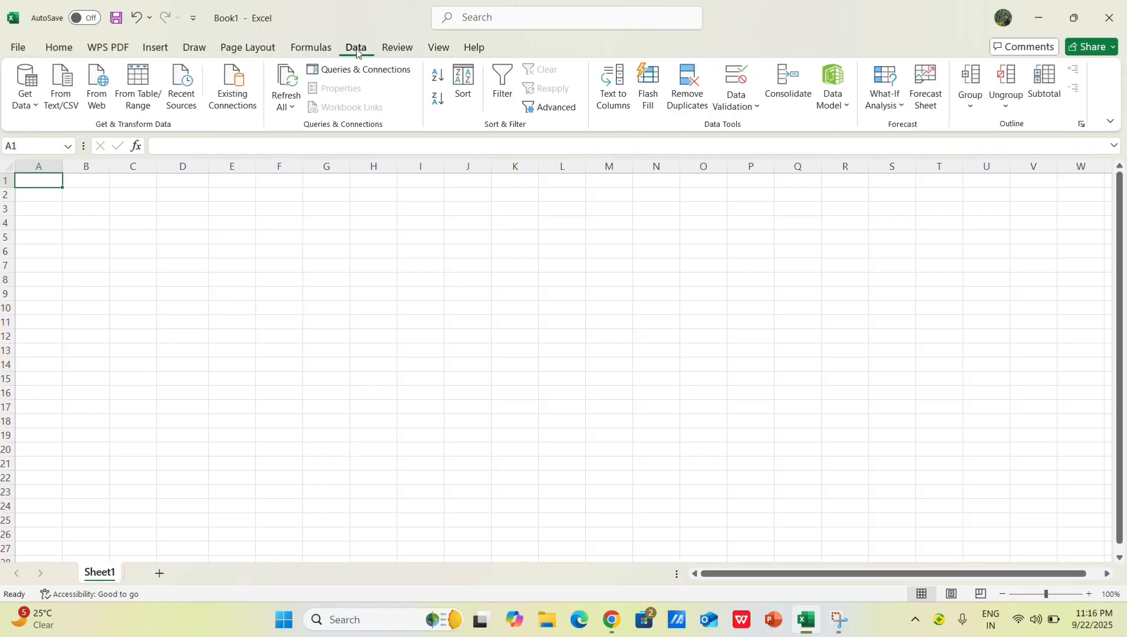
{"action": "left_click", "coordinate": [397, 49]}
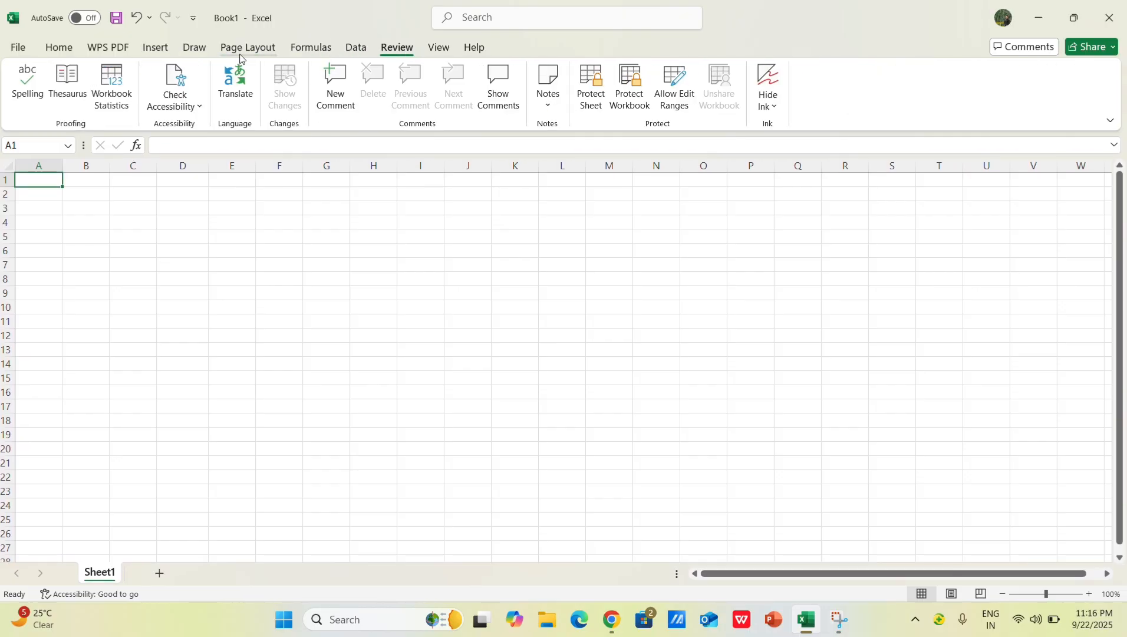
{"action": "left_click", "coordinate": [73, 50]}
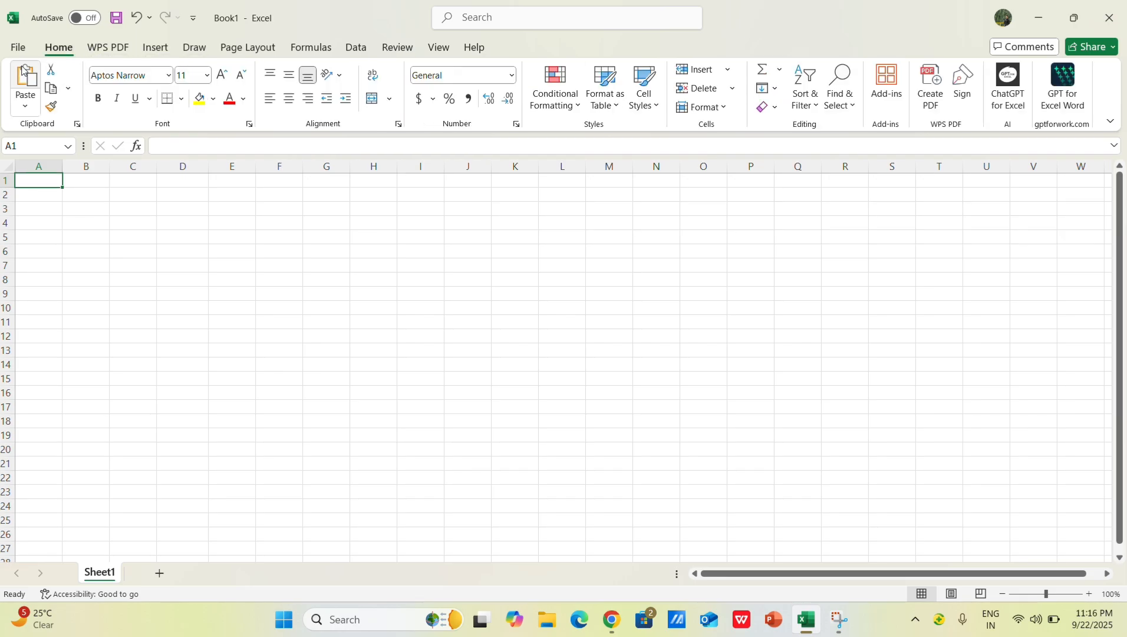
{"action": "left_click", "coordinate": [112, 49]}
{"action": "left_click", "coordinate": [153, 49]}
{"action": "left_click", "coordinate": [195, 50]}
{"action": "left_click", "coordinate": [246, 50]}
{"action": "left_click", "coordinate": [311, 49]}
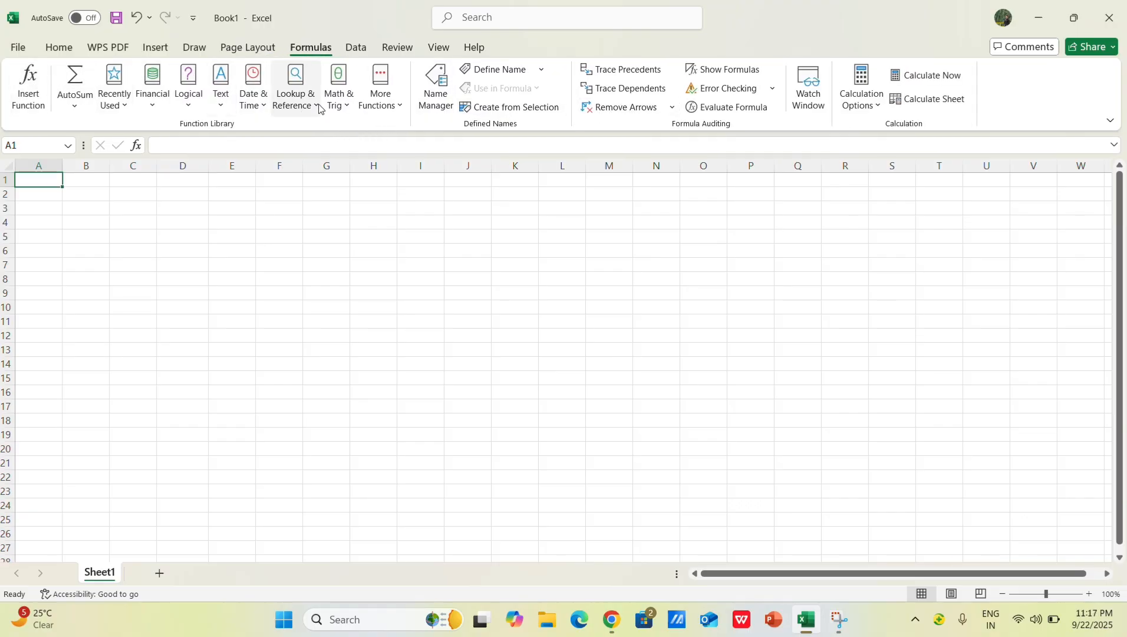
{"action": "left_click", "coordinate": [213, 141]}
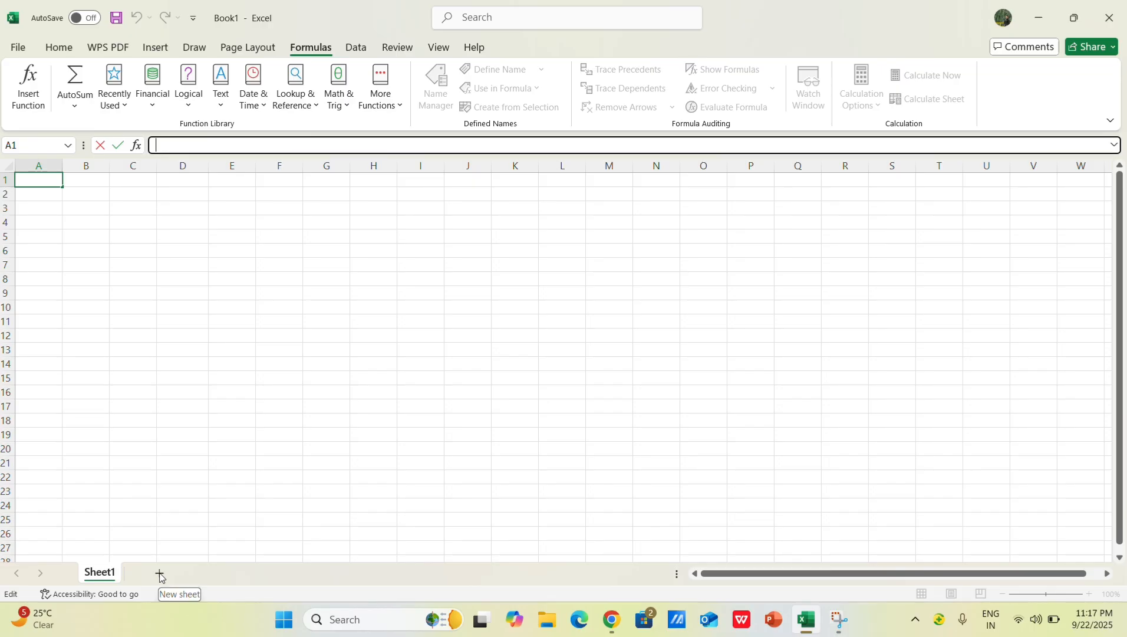
{"action": "type", "text": "n"}
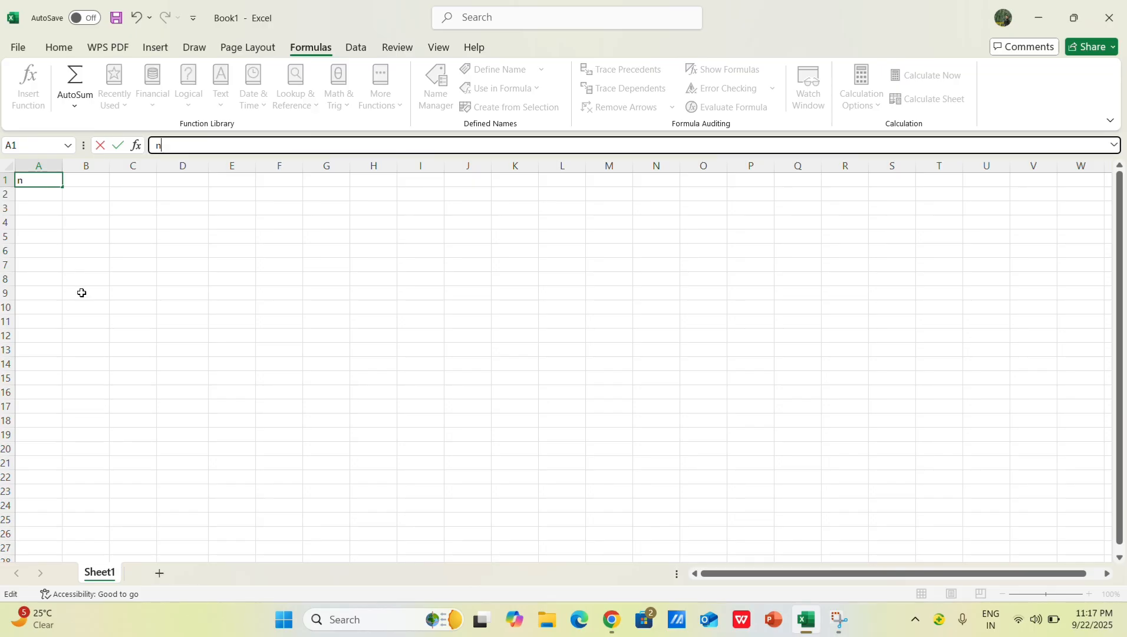
{"action": "key", "text": "Escape"}
{"action": "left_click", "coordinate": [182, 307]}
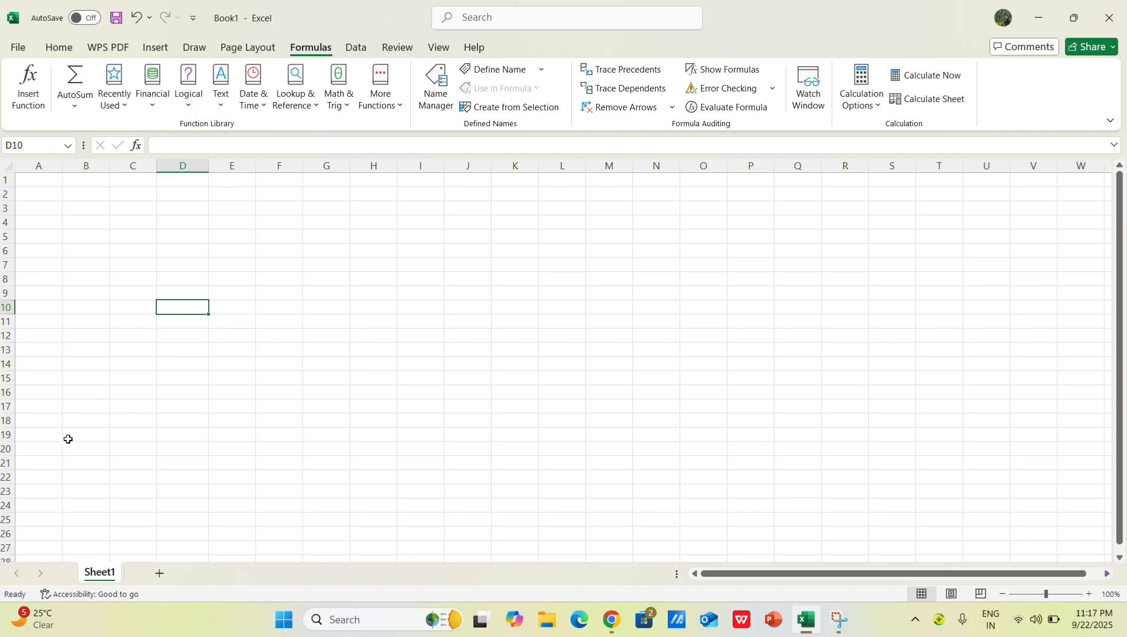
Step: Create a new blank workbook and add a second worksheet to it
{"action": "key", "text": "ctrl+n"}
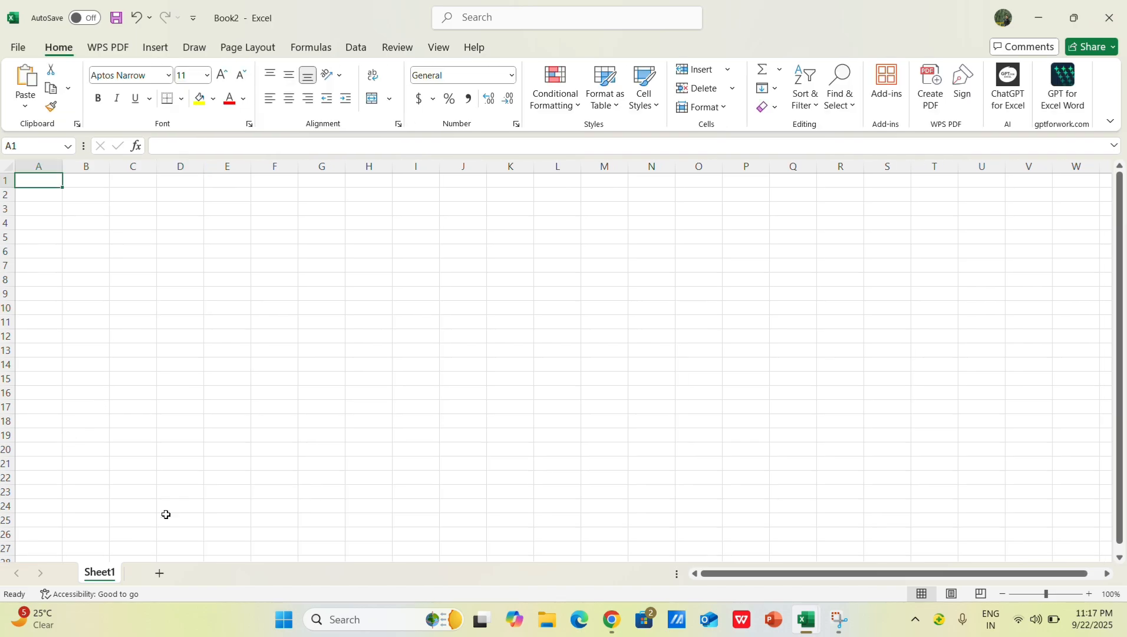
{"action": "left_click", "coordinate": [158, 573]}
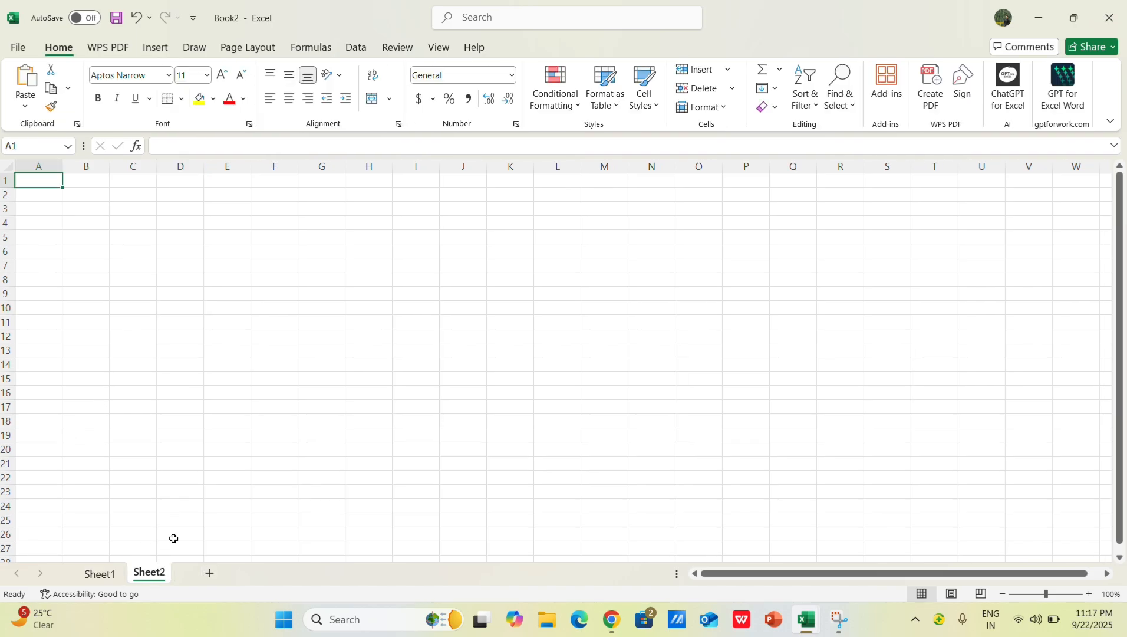
Step: Switch back and forth between Sheet1 and Sheet2 to view both worksheets
{"action": "left_click", "coordinate": [95, 580]}
{"action": "left_click", "coordinate": [136, 575]}
{"action": "left_click", "coordinate": [107, 574]}
{"action": "left_click", "coordinate": [158, 583]}
{"action": "left_click", "coordinate": [97, 576]}
{"action": "left_click", "coordinate": [150, 582]}
{"action": "left_click", "coordinate": [93, 576]}
{"action": "left_click", "coordinate": [137, 573]}
{"action": "left_click", "coordinate": [109, 575]}
{"action": "left_click", "coordinate": [148, 575]}
Step: Add a third worksheet to the workbook and return to Sheet1
{"action": "left_click", "coordinate": [209, 575]}
{"action": "left_click", "coordinate": [100, 576]}
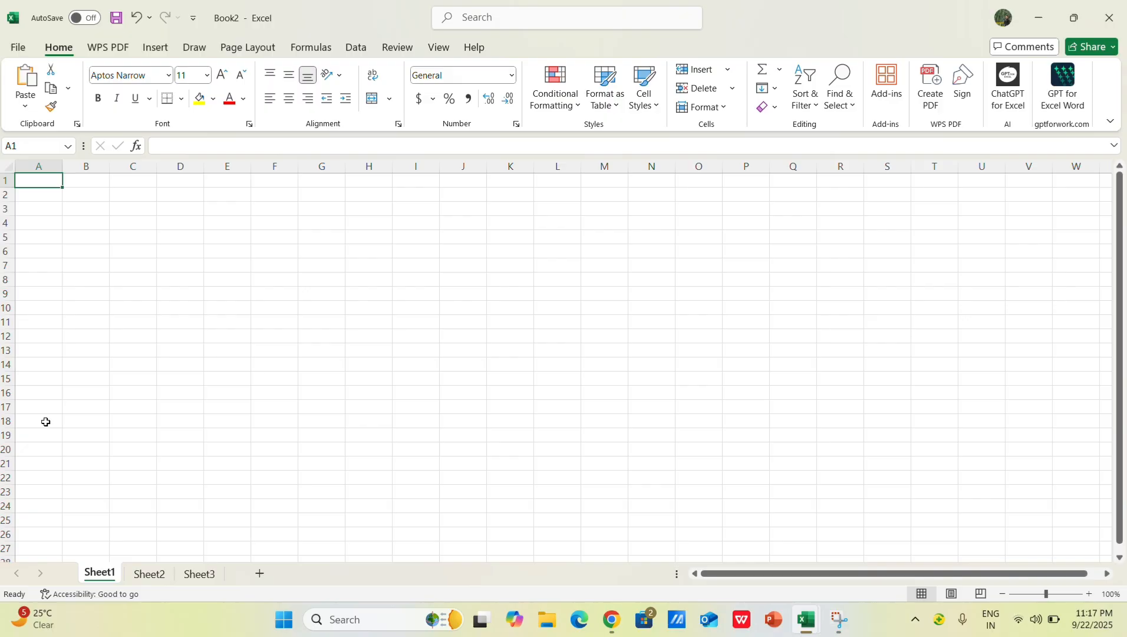
Step: Jump to the last row of column A in Sheet1 and return to the first row
{"action": "key", "text": "ctrl+Down"}
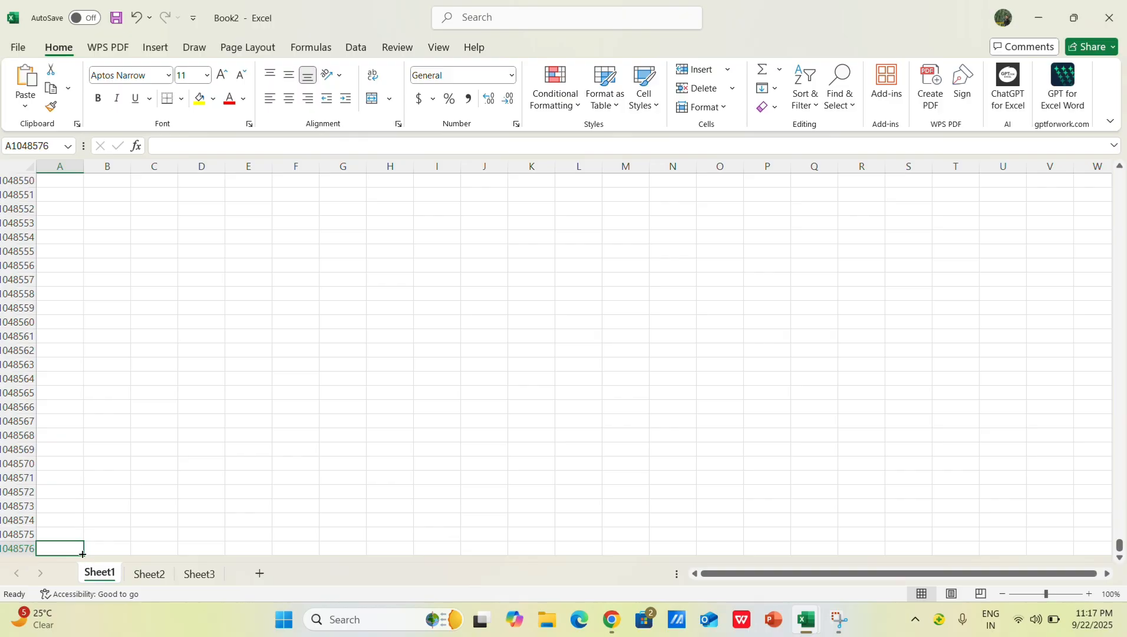
{"action": "key", "text": "ctrl+Up"}
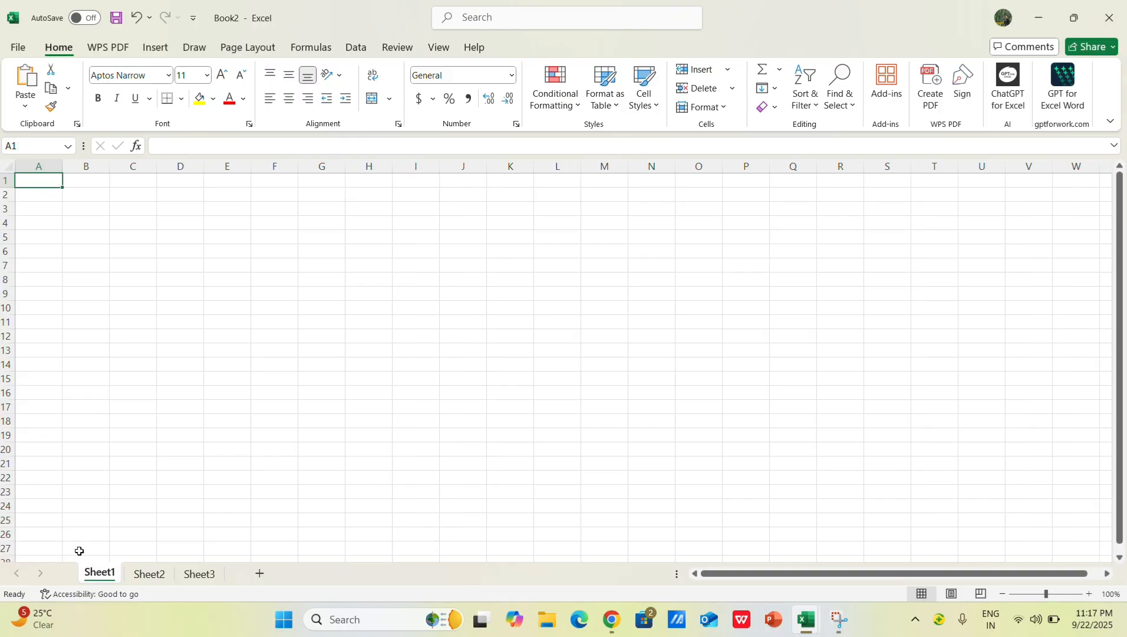
Step: Select individual cells in rows 3 and 4, such as B4, H3, D3 and E3, to examine each cell's address
{"action": "left_click", "coordinate": [93, 218]}
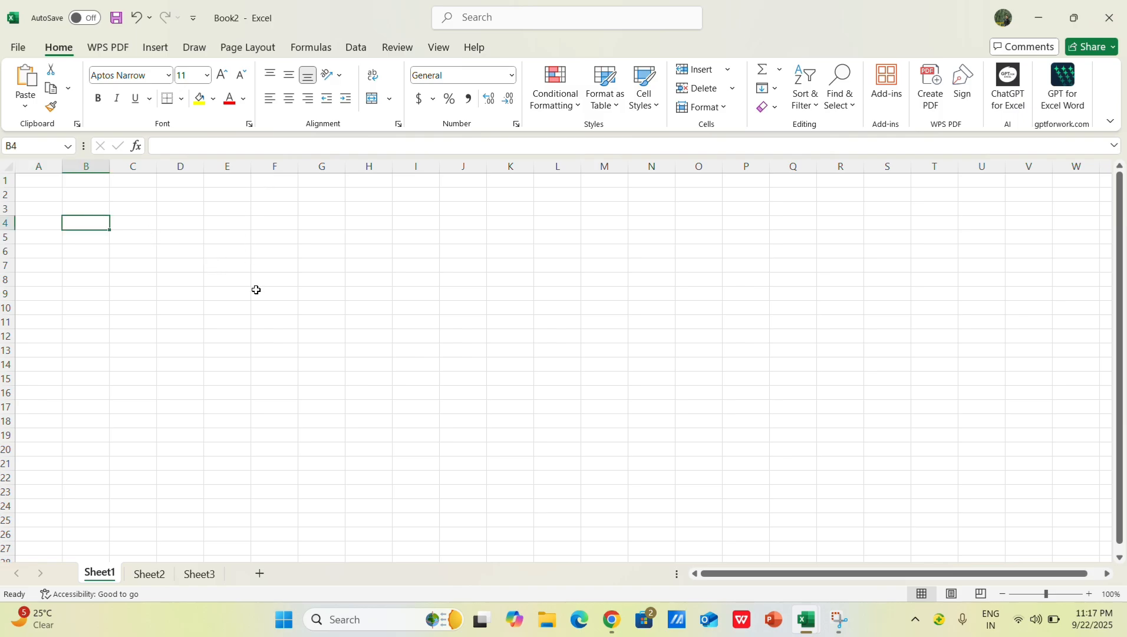
{"action": "left_click", "coordinate": [277, 203]}
{"action": "left_click", "coordinate": [364, 211]}
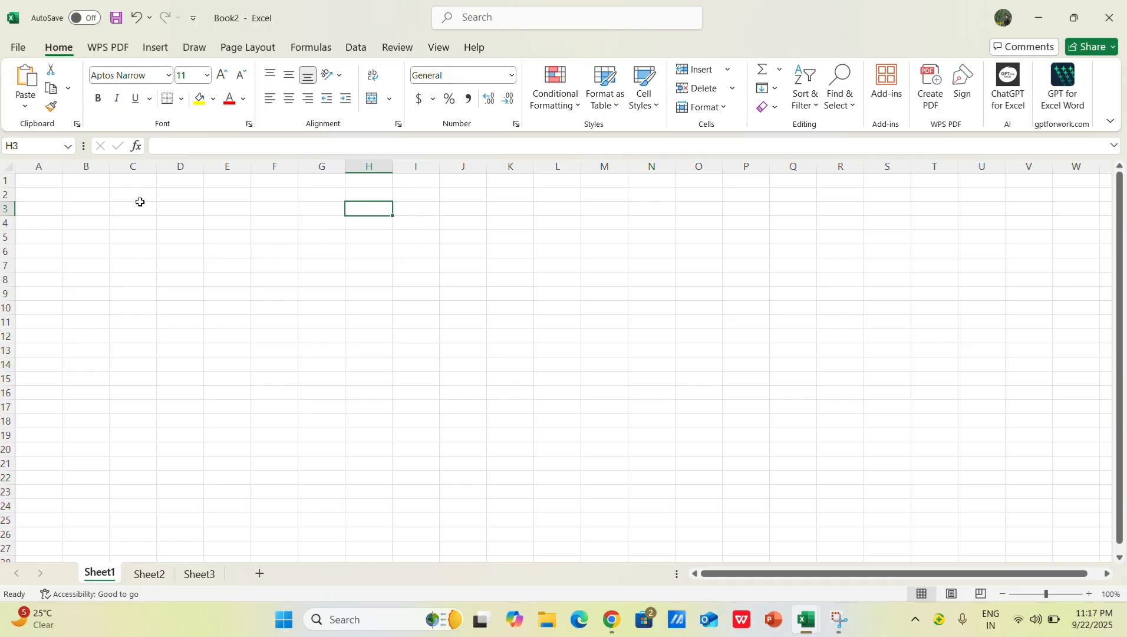
{"action": "left_click", "coordinate": [79, 206]}
{"action": "left_click", "coordinate": [214, 213]}
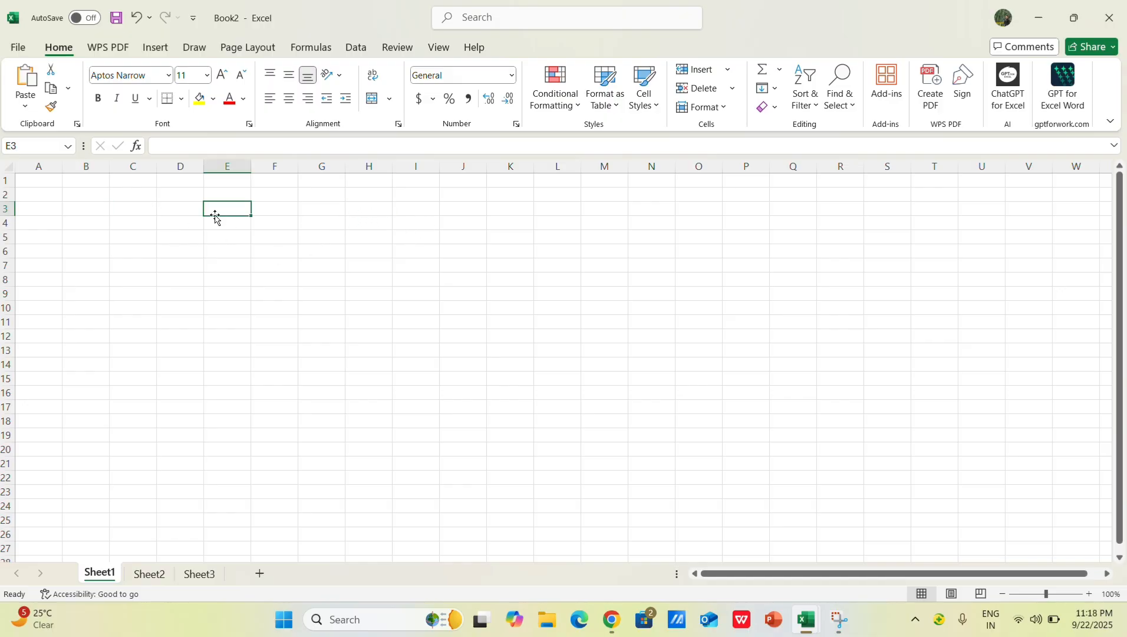
{"action": "left_click", "coordinate": [174, 213]}
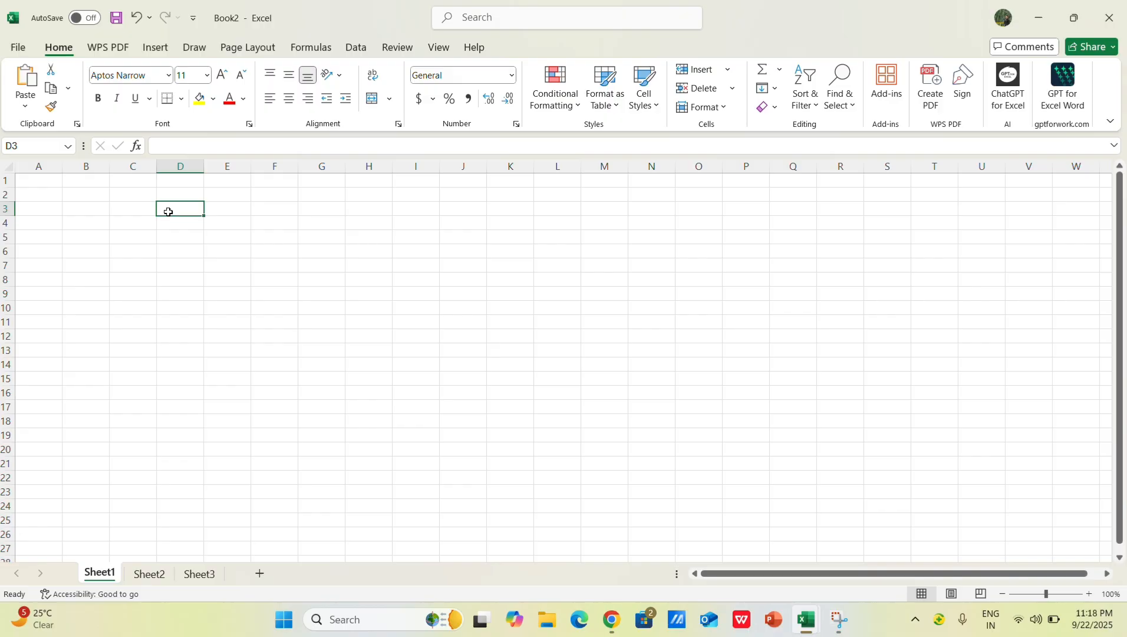
{"action": "key", "text": "Left"}
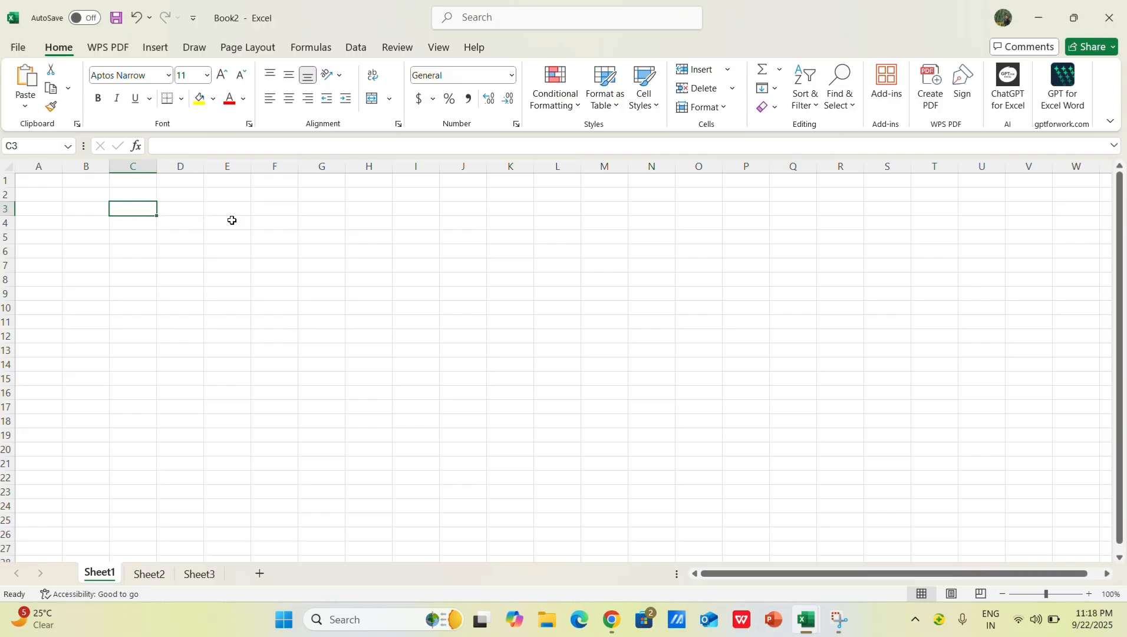
{"action": "left_click", "coordinate": [228, 215]}
{"action": "left_click", "coordinate": [186, 212]}
{"action": "left_click", "coordinate": [146, 206]}
{"action": "left_click", "coordinate": [95, 208]}
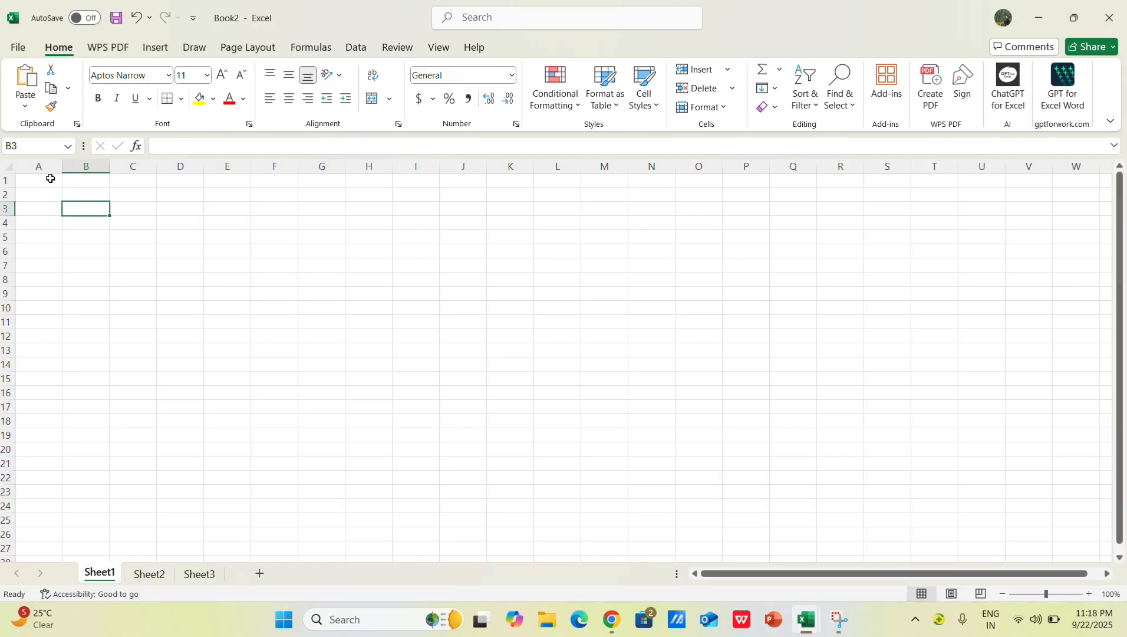
{"action": "left_click", "coordinate": [128, 201]}
{"action": "left_click", "coordinate": [187, 205]}
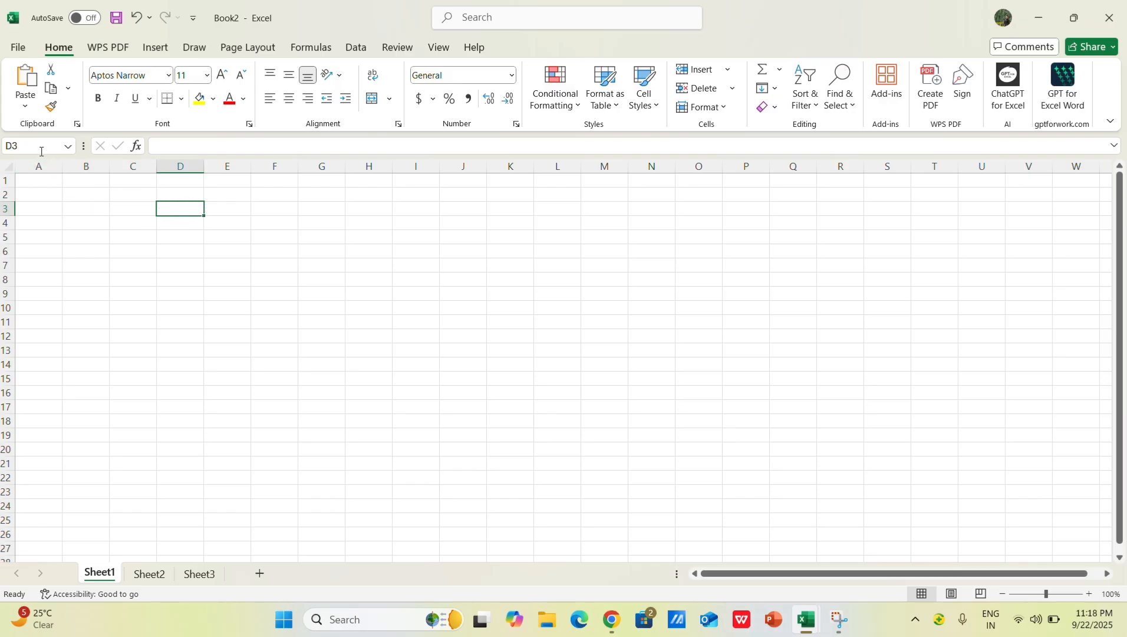
{"action": "left_click", "coordinate": [114, 209]}
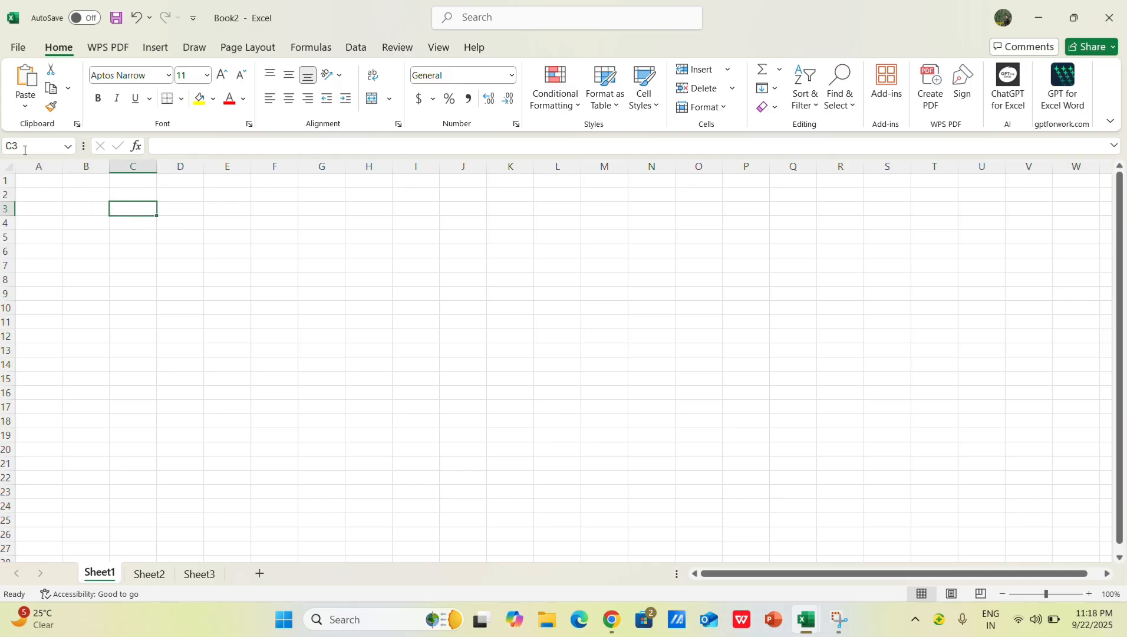
{"action": "left_click", "coordinate": [186, 209]}
{"action": "left_click", "coordinate": [224, 211]}
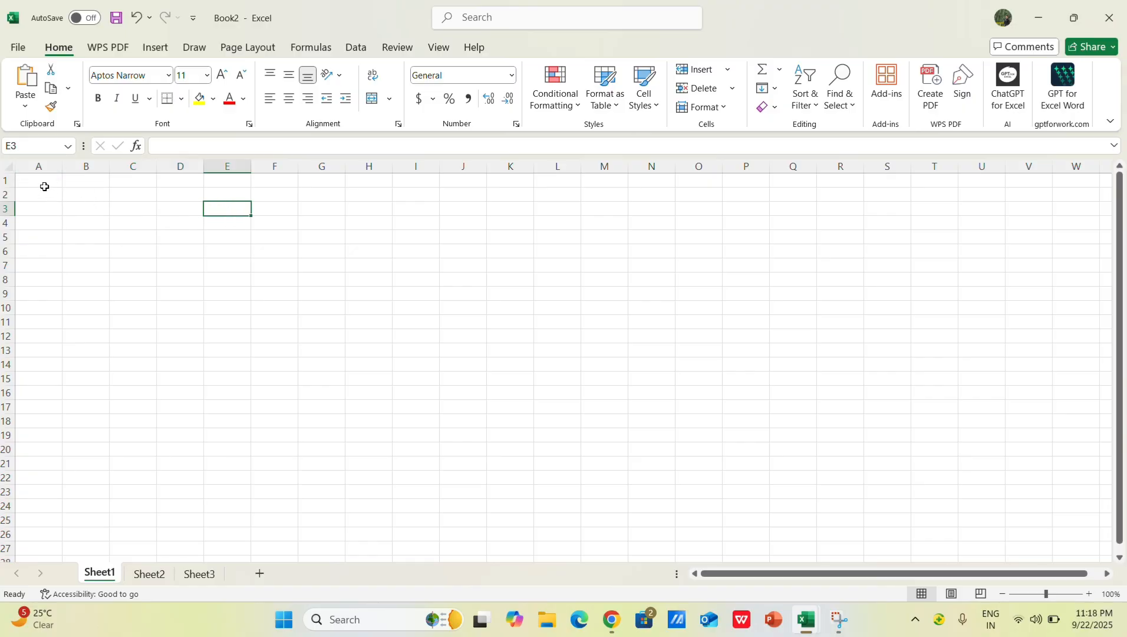
Step: Examine the addresses of cells A1, B1, B2 and C2 by selecting each one, and return to A1
{"action": "left_click", "coordinate": [43, 183]}
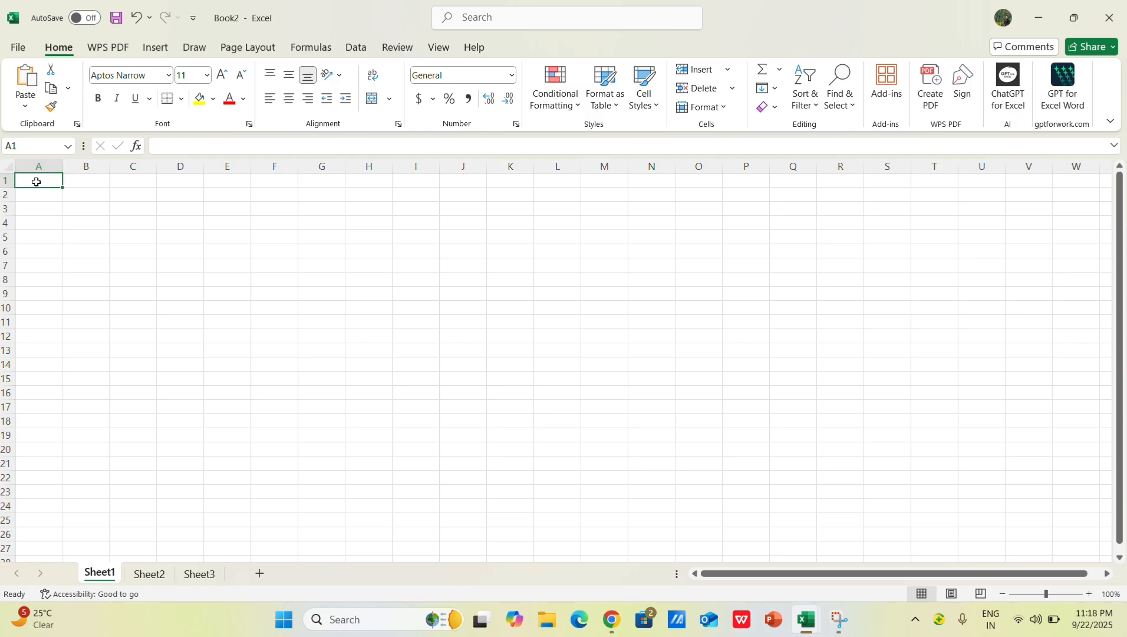
{"action": "left_click", "coordinate": [78, 183]}
{"action": "left_click", "coordinate": [82, 193]}
{"action": "left_click", "coordinate": [125, 198]}
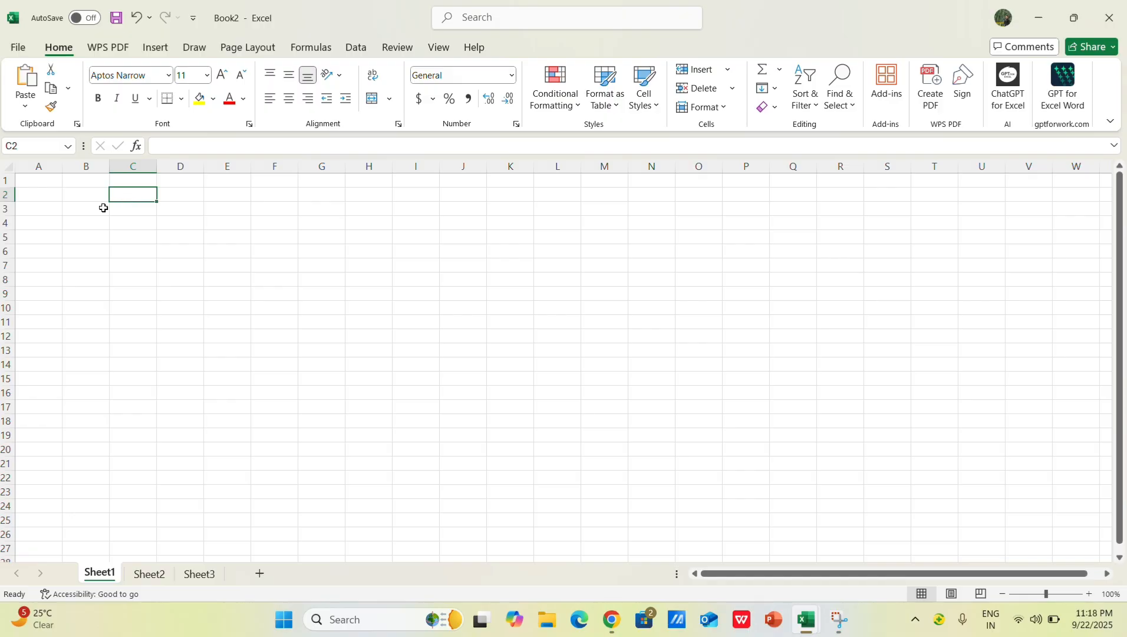
{"action": "left_click", "coordinate": [37, 182]}
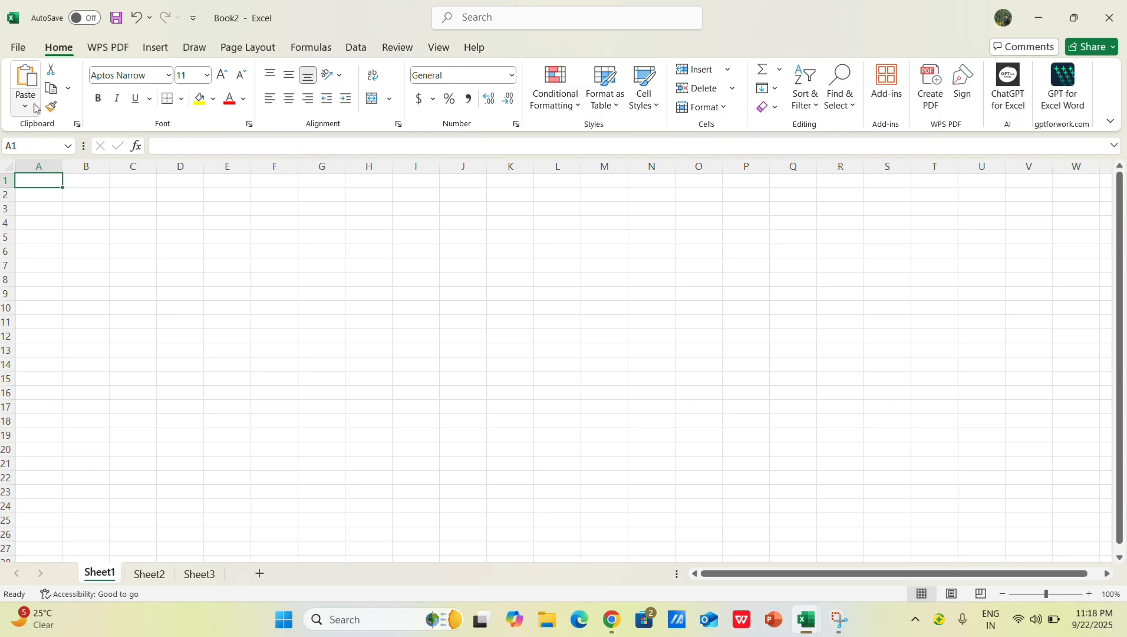
Step: Set the font of cell C4 to Arial Rounded MT Bold
{"action": "right_click", "coordinate": [115, 227]}
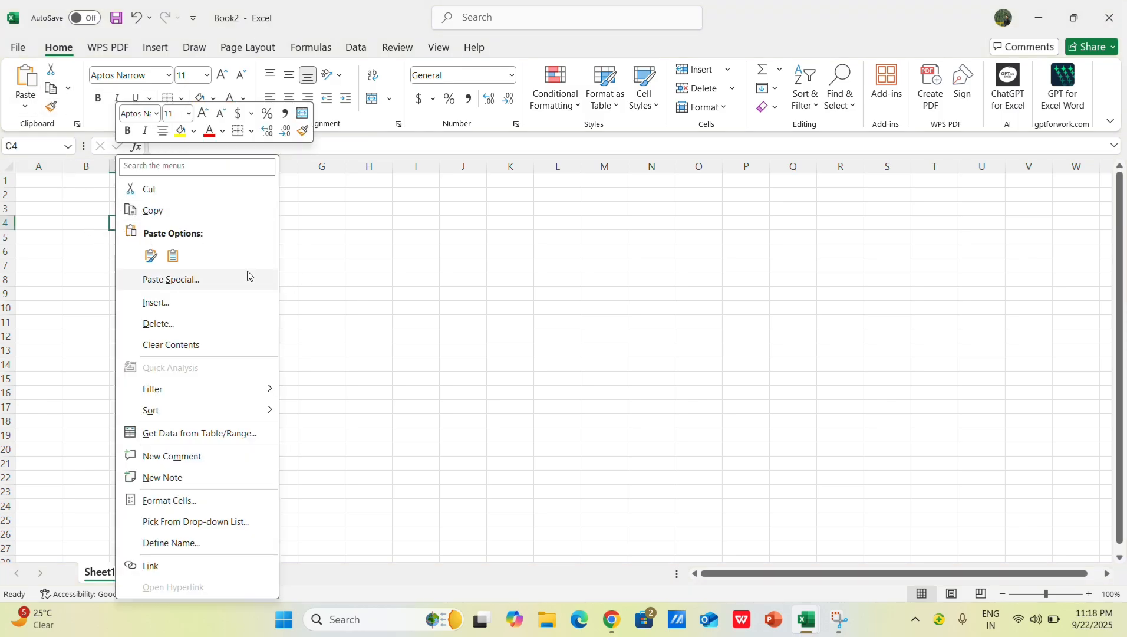
{"action": "key", "text": "Escape"}
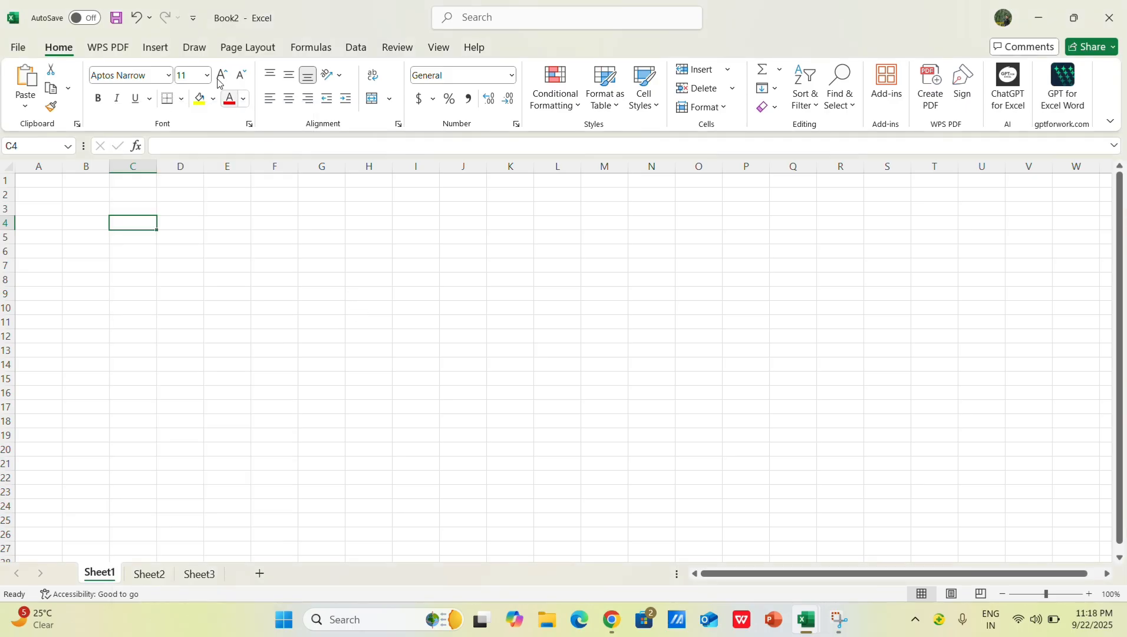
{"action": "left_click", "coordinate": [170, 75]}
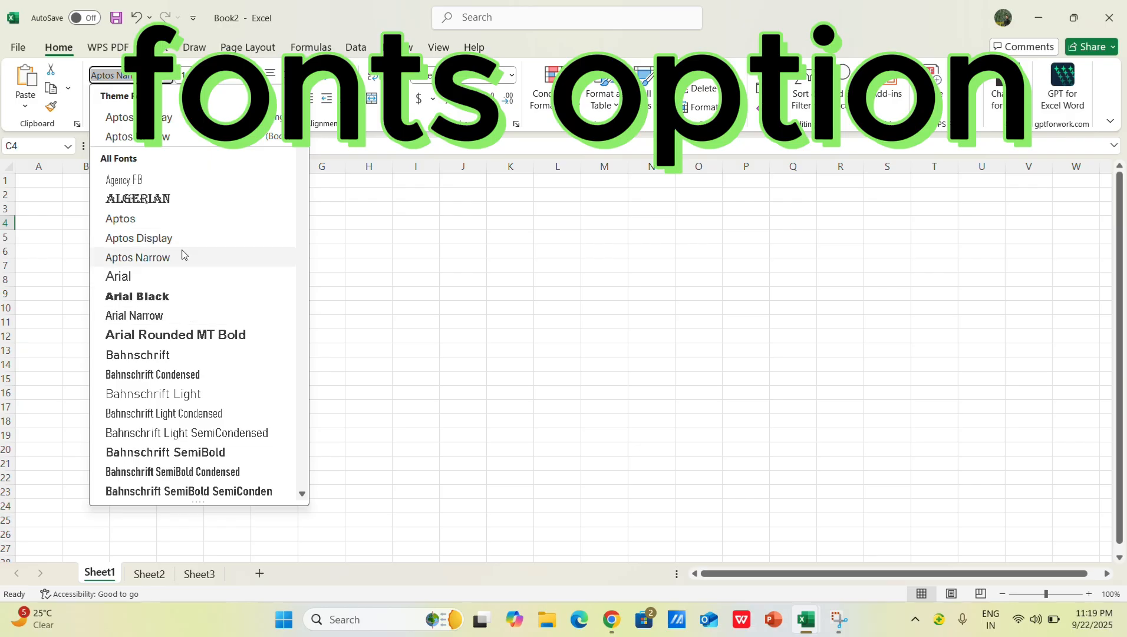
{"action": "left_click", "coordinate": [177, 335]}
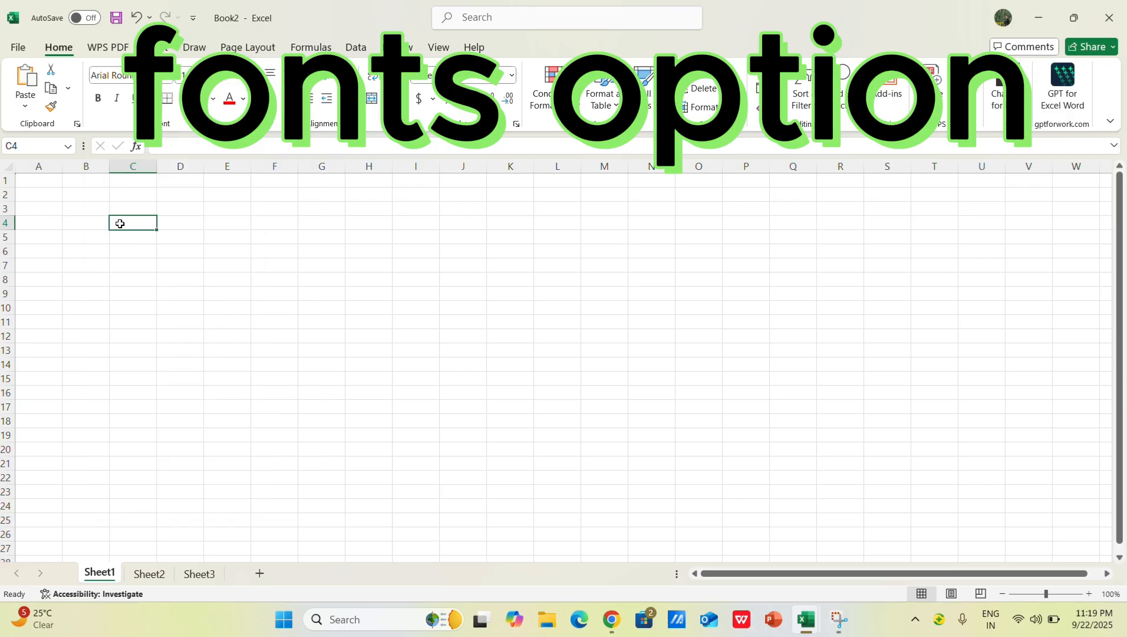
Step: Enter a person's name in cell C4 and select cell C2
{"action": "type", "text": "vipen shan"}
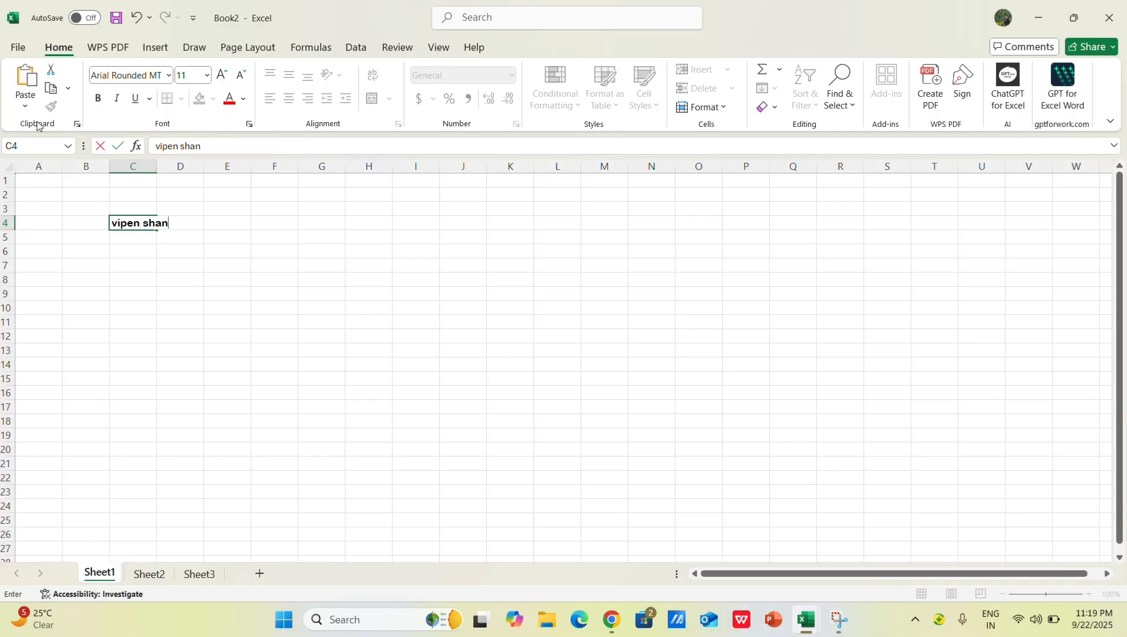
{"action": "left_click", "coordinate": [164, 208]}
{"action": "left_click", "coordinate": [148, 196]}
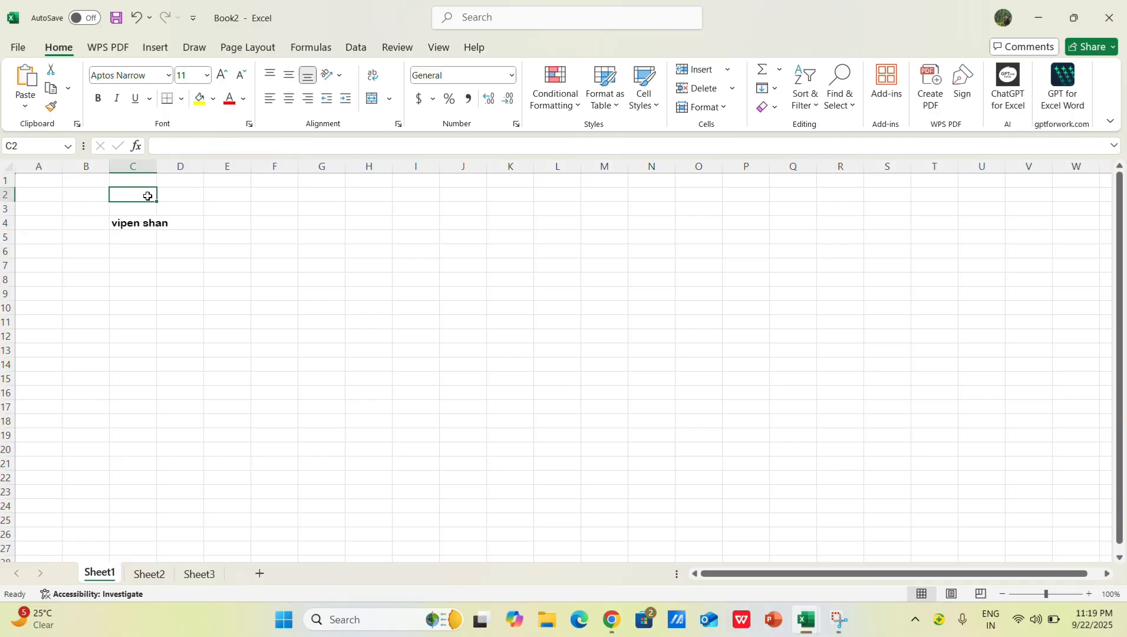
Step: Try the Algerian and Arial Narrow fonts on cell C4, and settle on Aptos Display
{"action": "left_click", "coordinate": [132, 226]}
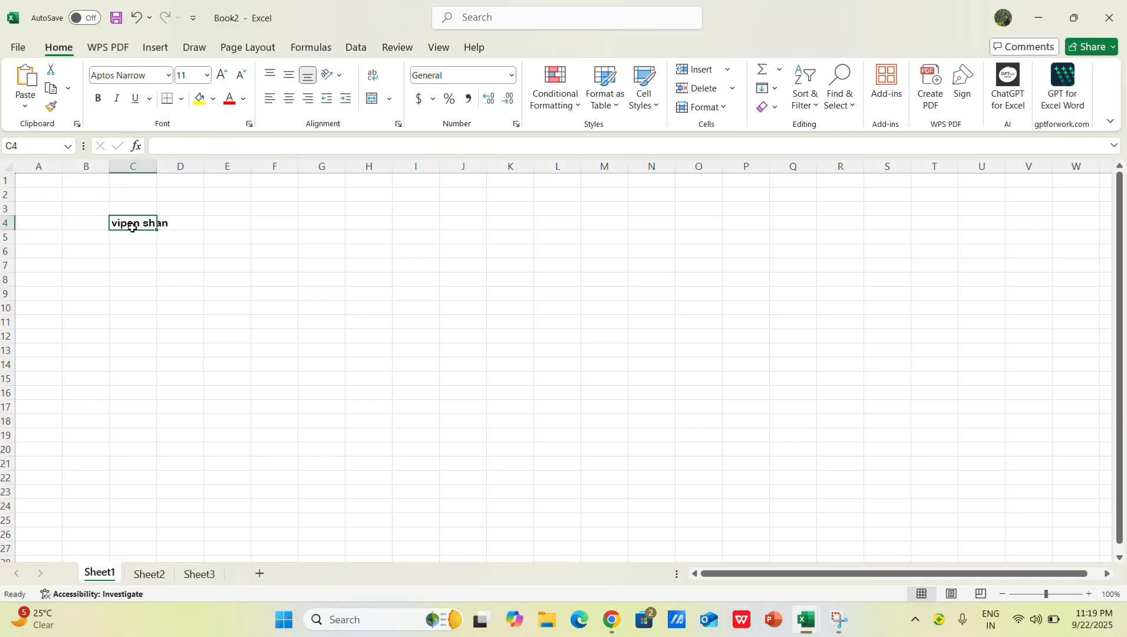
{"action": "left_click", "coordinate": [169, 75]}
{"action": "left_click", "coordinate": [161, 204]}
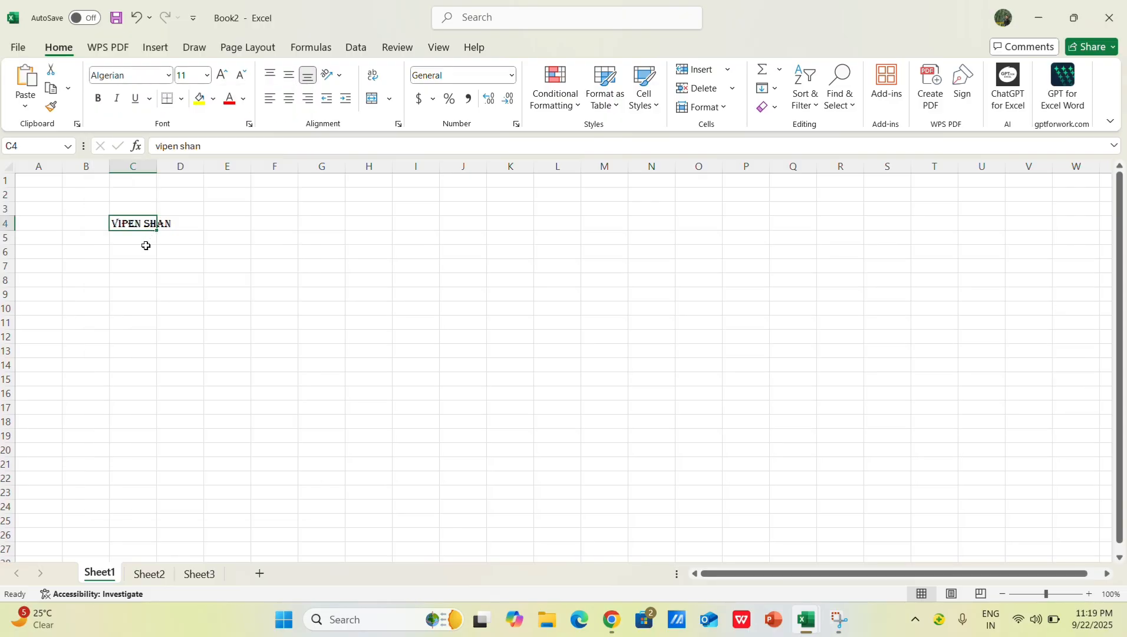
{"action": "left_click", "coordinate": [168, 75]}
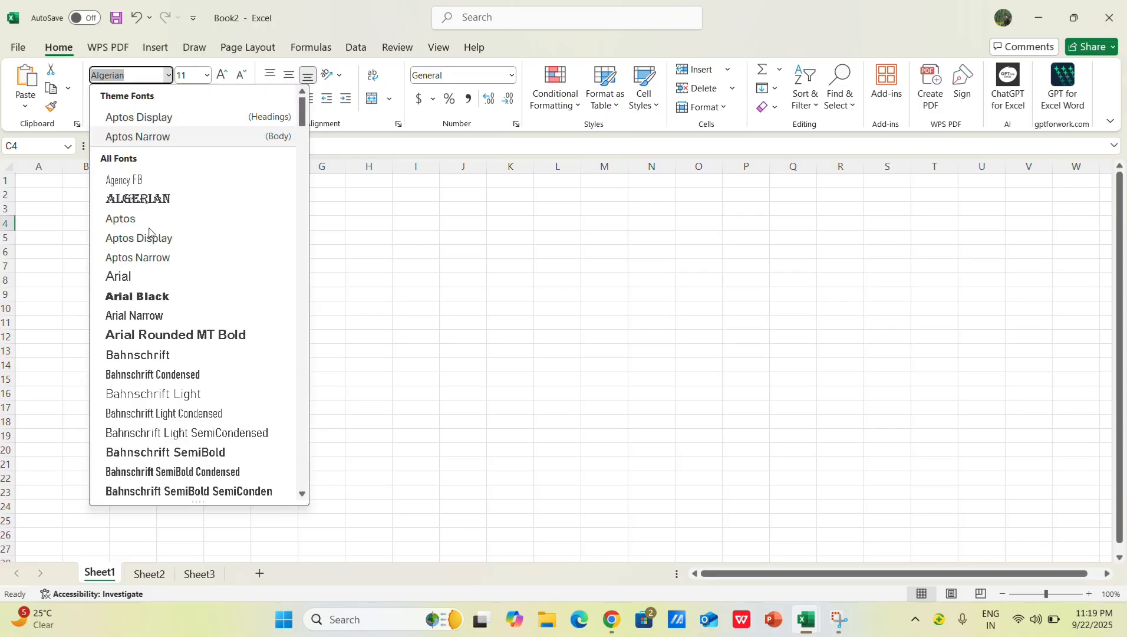
{"action": "left_click", "coordinate": [154, 316]}
{"action": "left_click", "coordinate": [169, 75]}
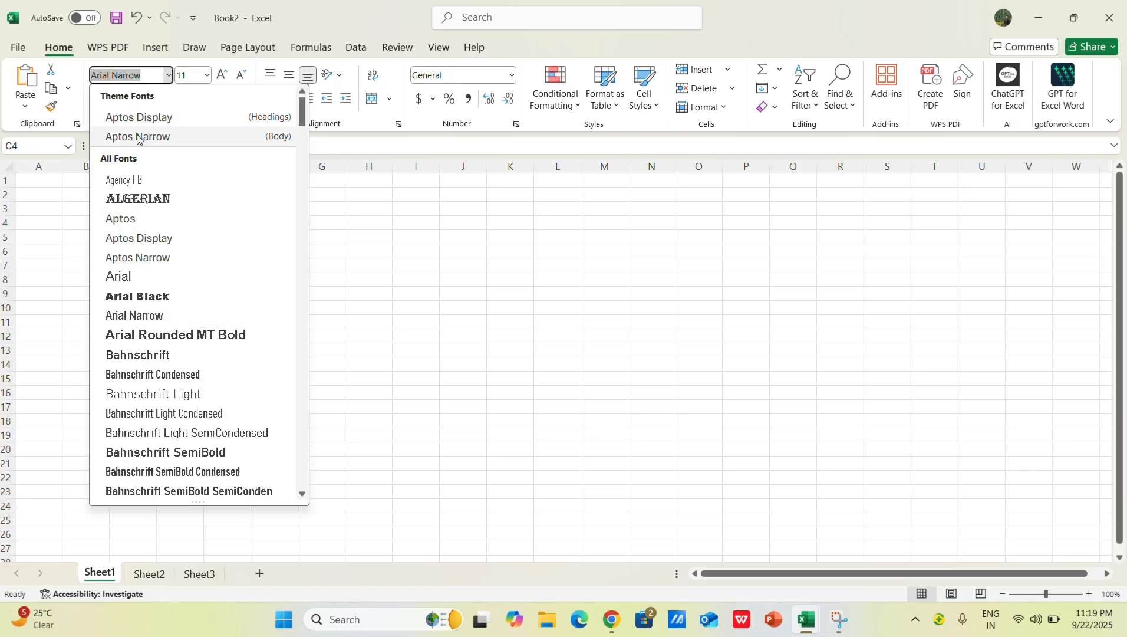
{"action": "left_click", "coordinate": [141, 116]}
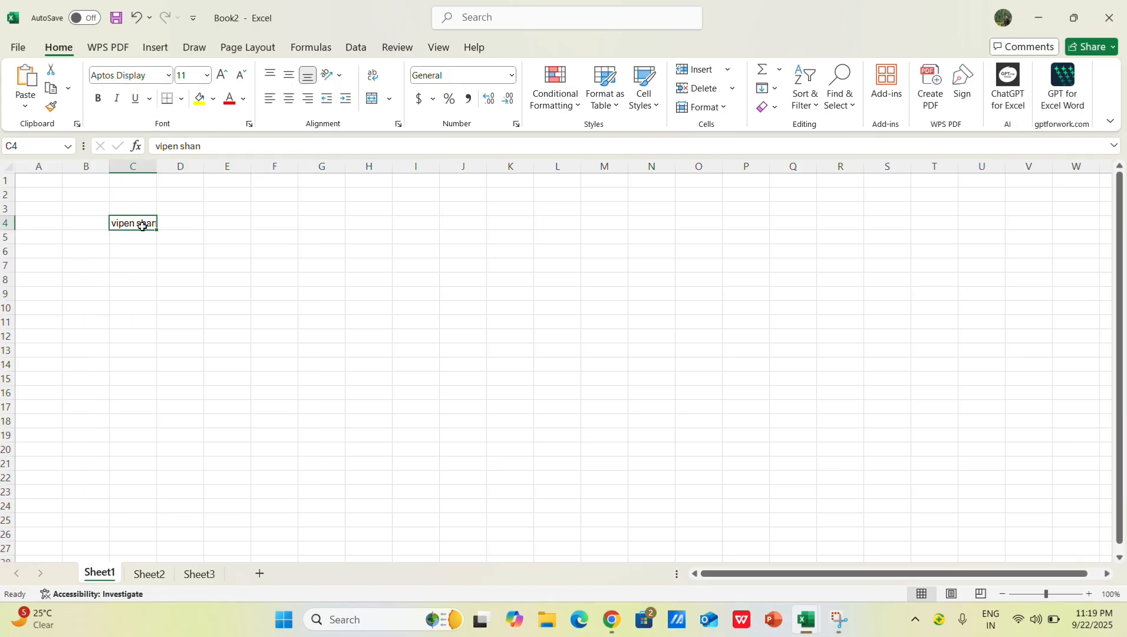
Step: Try font sizes 28, 36 and 8 on the text in cell C4, and settle on size 12
{"action": "left_click", "coordinate": [207, 76]}
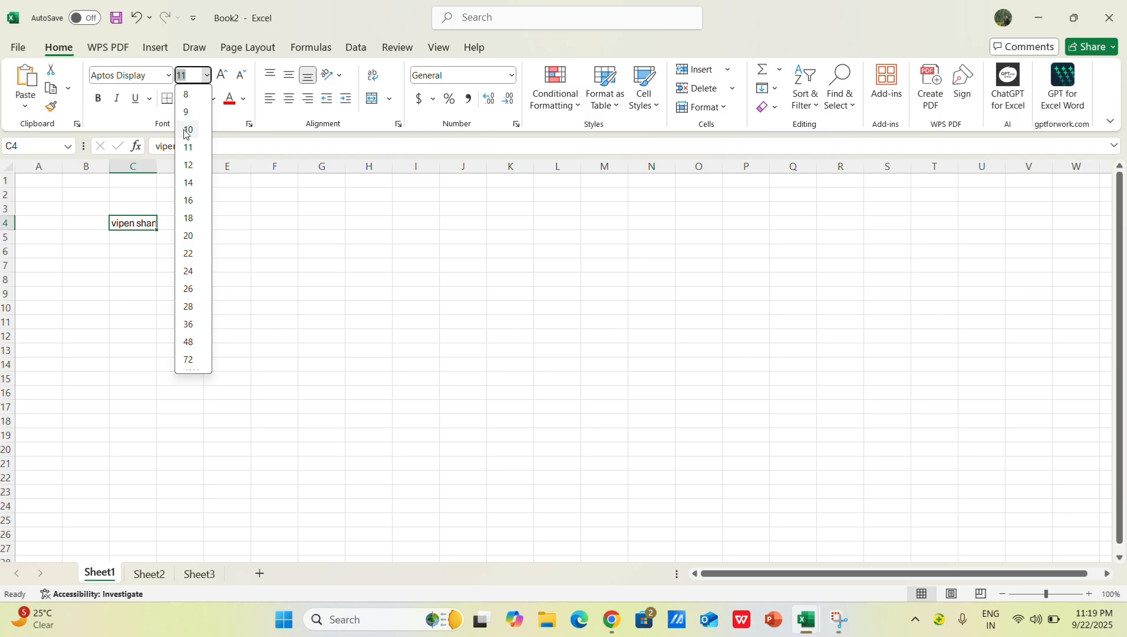
{"action": "left_click", "coordinate": [194, 306]}
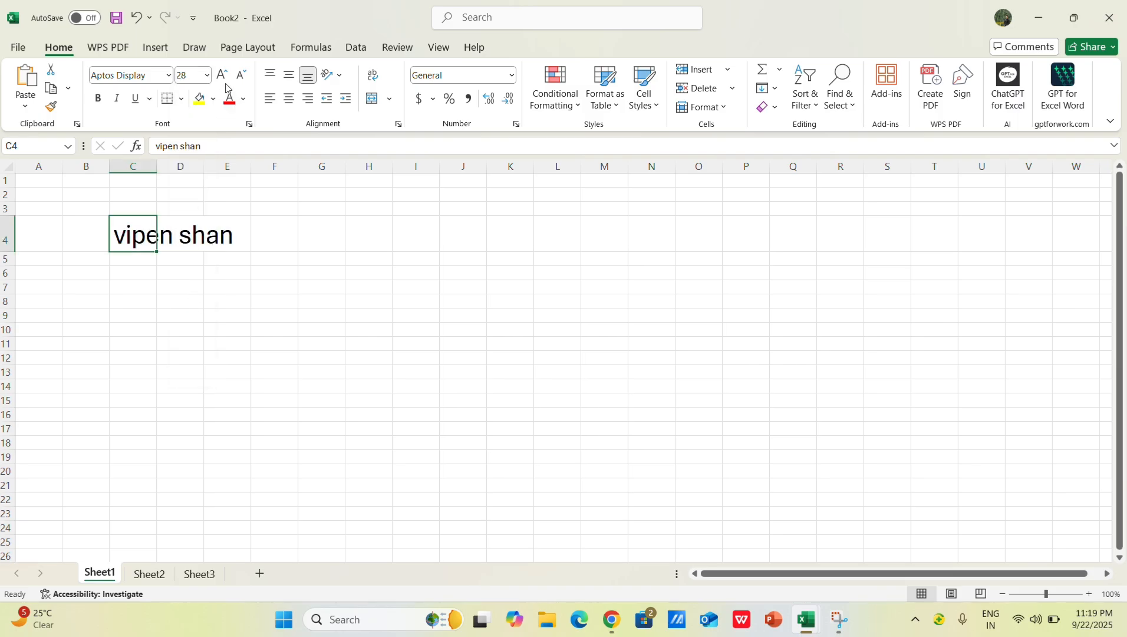
{"action": "left_click", "coordinate": [208, 76]}
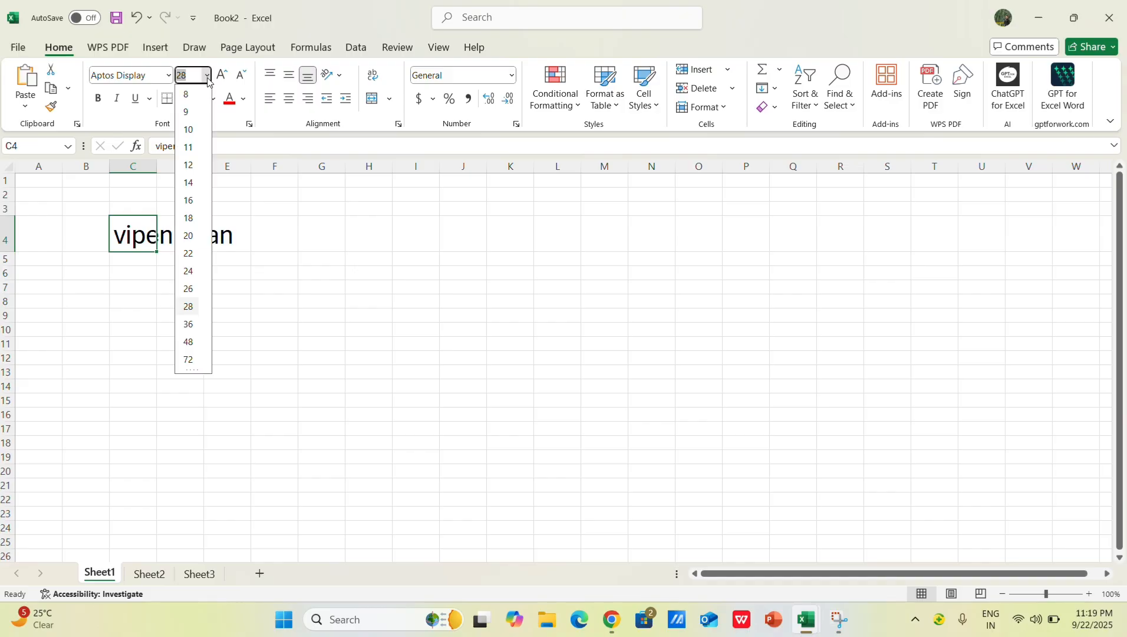
{"action": "left_click", "coordinate": [187, 323]}
{"action": "left_click", "coordinate": [207, 75]}
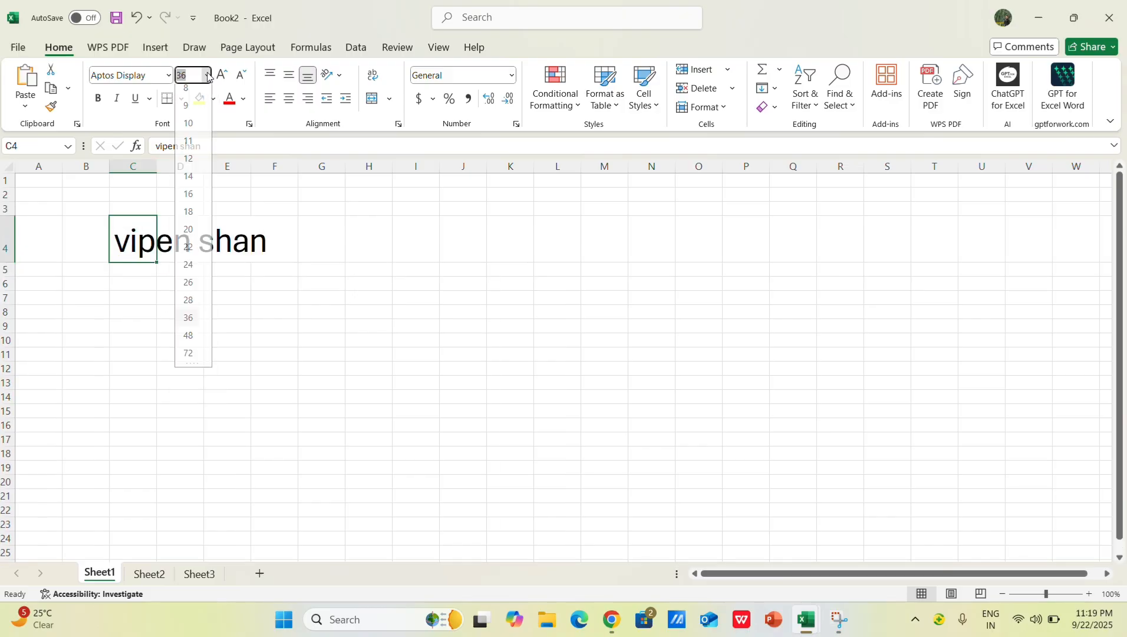
{"action": "left_click", "coordinate": [202, 98]}
{"action": "left_click", "coordinate": [207, 76]}
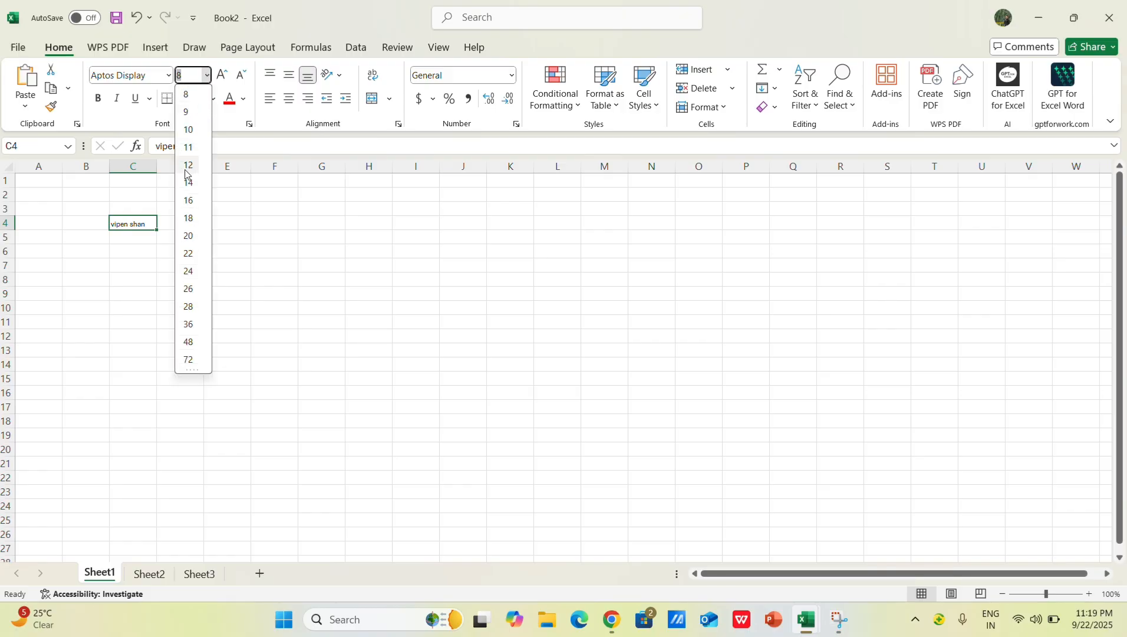
{"action": "left_click", "coordinate": [188, 183]}
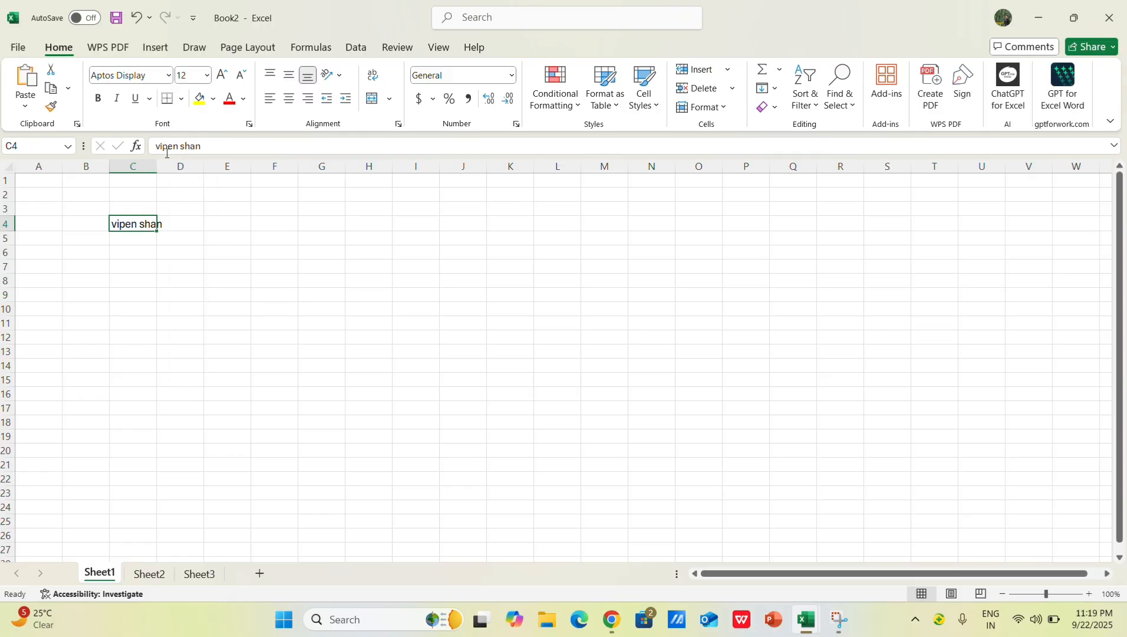
Step: Increase and decrease the font size of cell C4 in single increments, ending at size 12
{"action": "left_click", "coordinate": [222, 74]}
{"action": "left_click", "coordinate": [222, 73]}
{"action": "left_click", "coordinate": [222, 73]}
{"action": "left_click", "coordinate": [222, 73]}
{"action": "left_click", "coordinate": [221, 73]}
{"action": "left_click", "coordinate": [221, 73]}
{"action": "left_click", "coordinate": [240, 73]}
{"action": "left_click", "coordinate": [241, 73]}
{"action": "left_click", "coordinate": [241, 73]}
{"action": "left_click", "coordinate": [241, 73]}
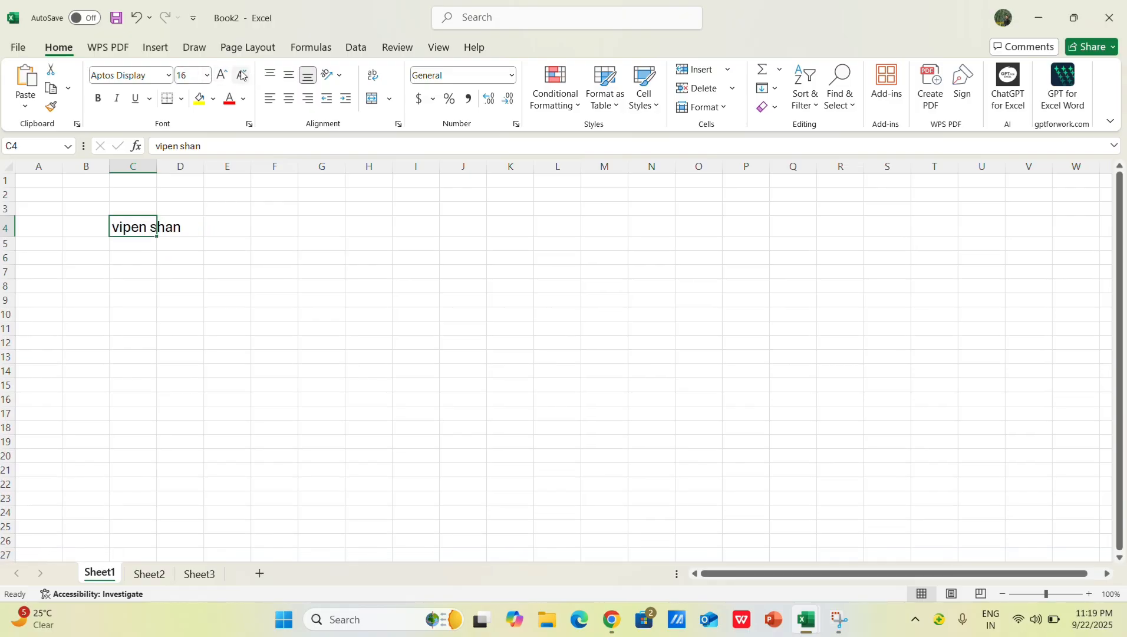
{"action": "left_click", "coordinate": [223, 74]}
{"action": "left_click", "coordinate": [240, 73]}
{"action": "left_click", "coordinate": [241, 73]}
{"action": "left_click", "coordinate": [240, 73]}
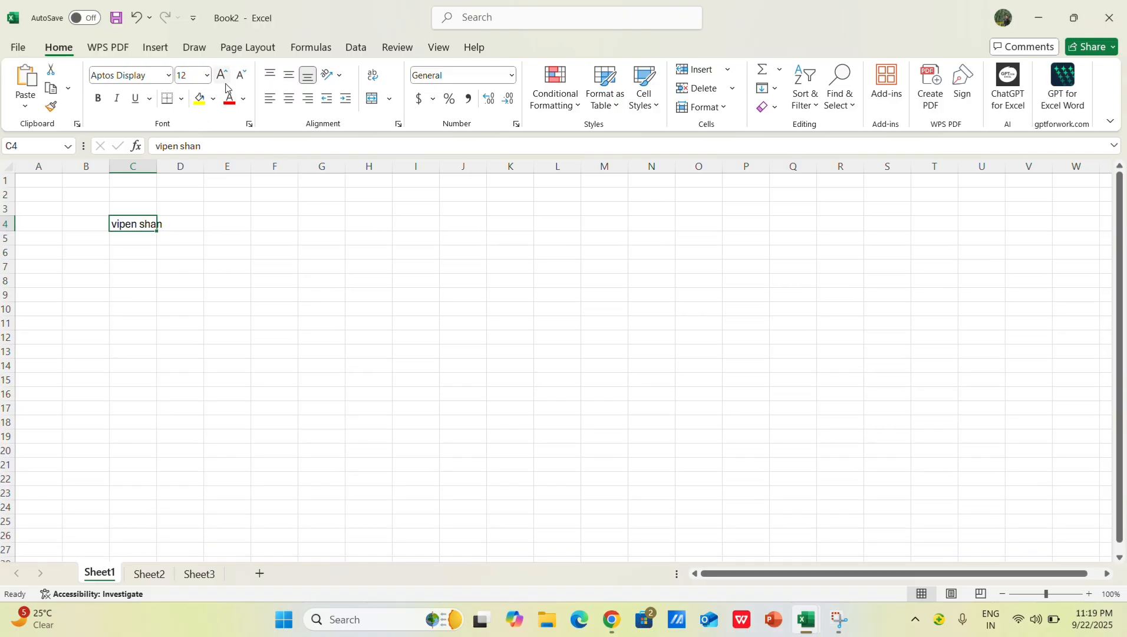
Step: Apply a single underline to the text in cell C4 and inspect it up close
{"action": "left_click", "coordinate": [150, 101]}
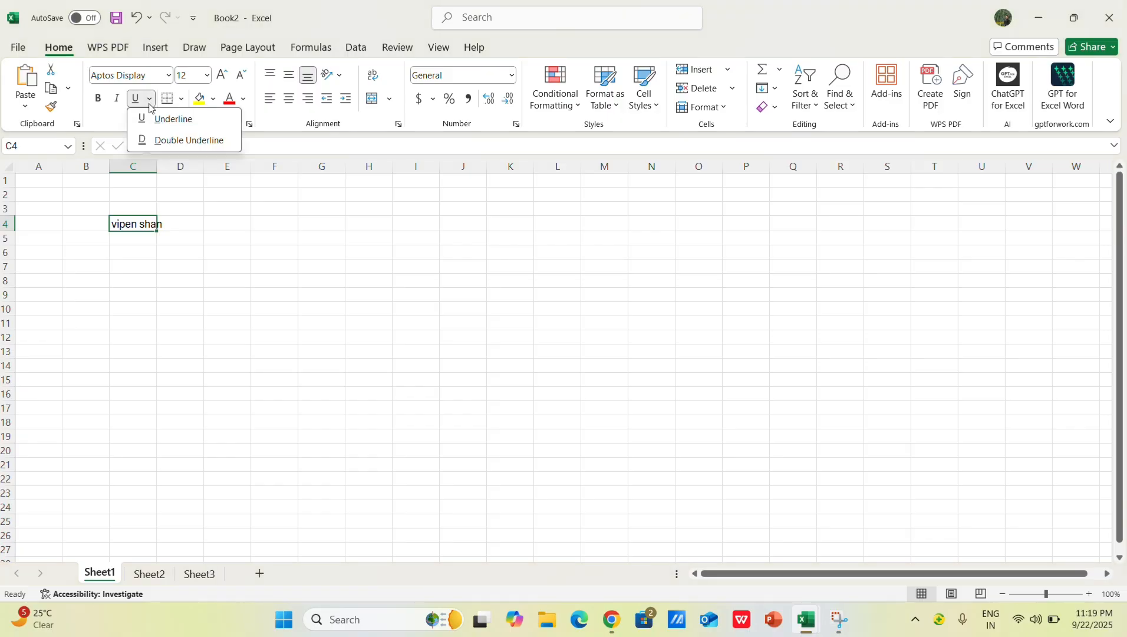
{"action": "left_click", "coordinate": [159, 142]}
{"action": "left_click", "coordinate": [157, 238]}
{"action": "left_click", "coordinate": [147, 232]}
{"action": "scroll", "coordinate": [148, 233], "scroll_direction": "up", "scroll_amount": 5, "text": "ctrl"}
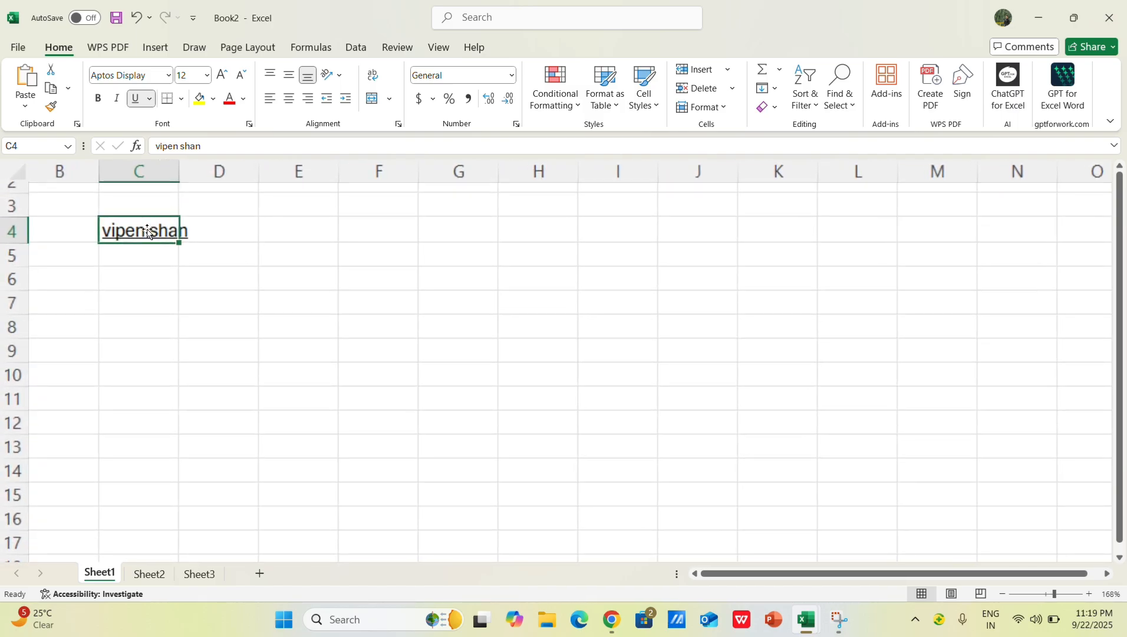
{"action": "scroll", "coordinate": [149, 233], "scroll_direction": "up", "scroll_amount": 1, "text": "ctrl"}
{"action": "scroll", "coordinate": [135, 262], "scroll_direction": "down", "scroll_amount": 3, "text": "ctrl"}
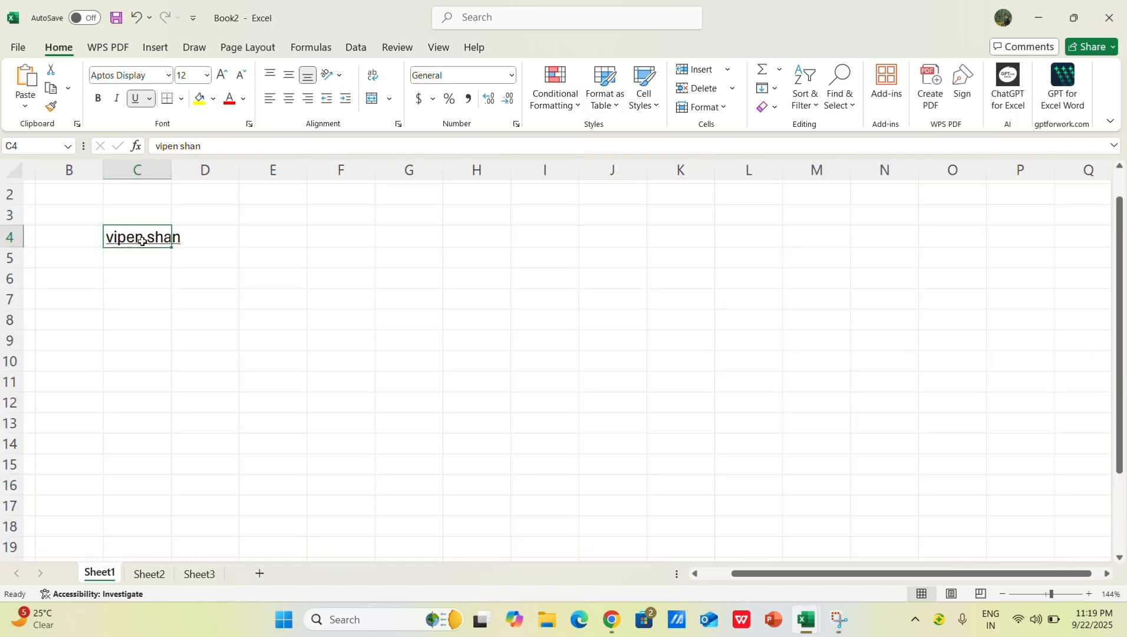
Step: Apply a double underline to the text in cell C4
{"action": "left_click", "coordinate": [149, 99]}
{"action": "left_click", "coordinate": [157, 142]}
{"action": "left_click_drag", "start_coordinate": [159, 219], "coordinate": [135, 239]}
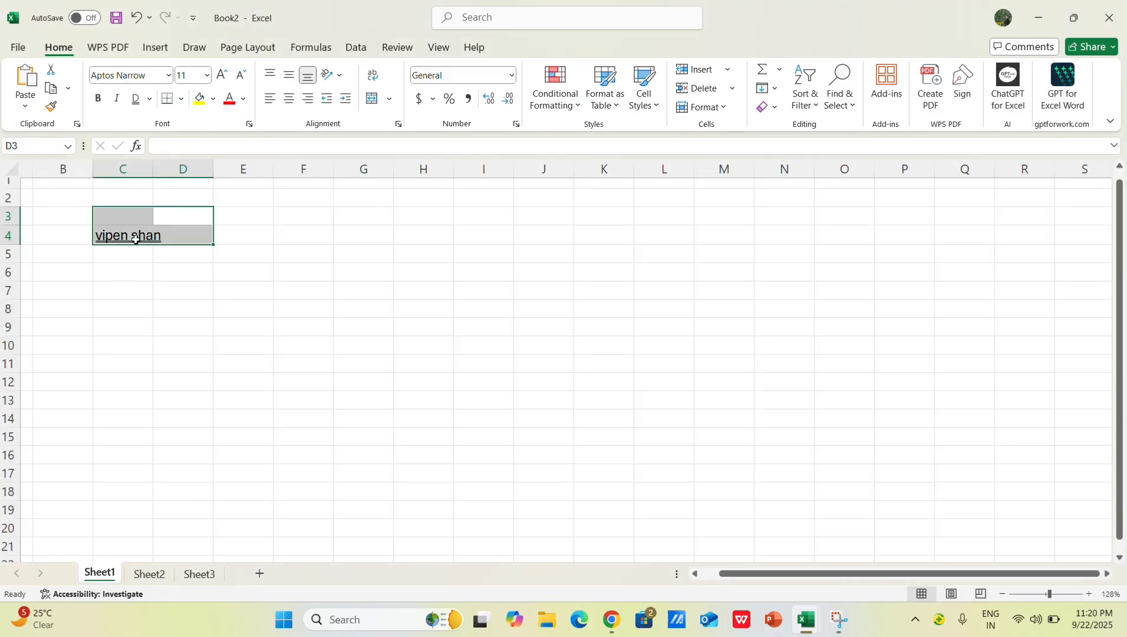
{"action": "left_click", "coordinate": [142, 234]}
Step: Switch the text in cell C4 to a single underline, and remove the underlining
{"action": "left_click", "coordinate": [150, 99]}
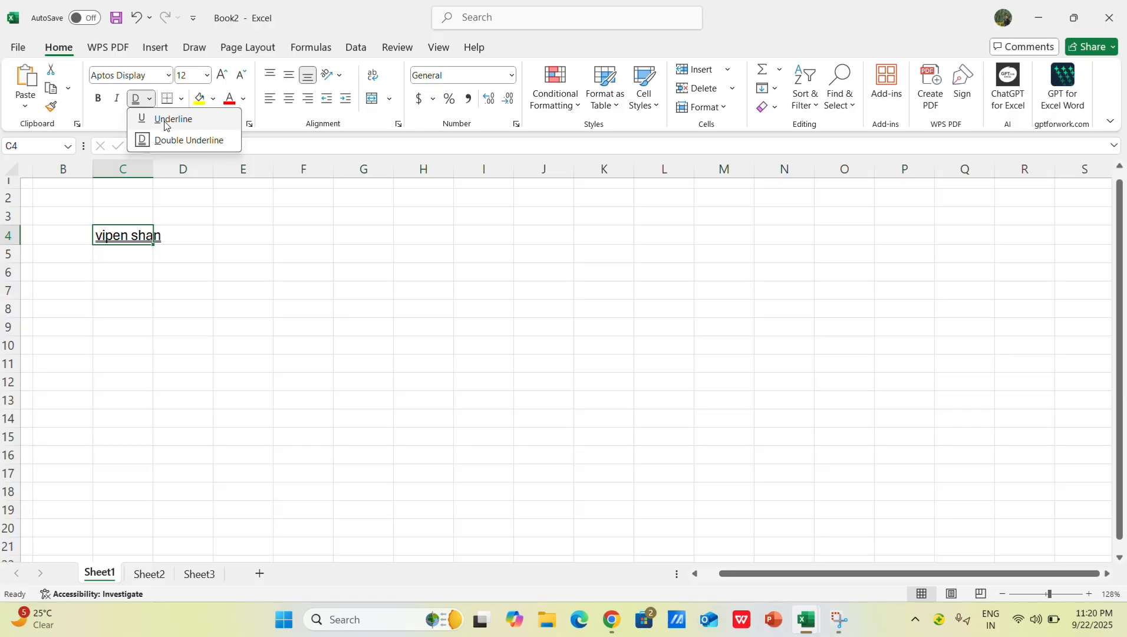
{"action": "left_click", "coordinate": [166, 121]}
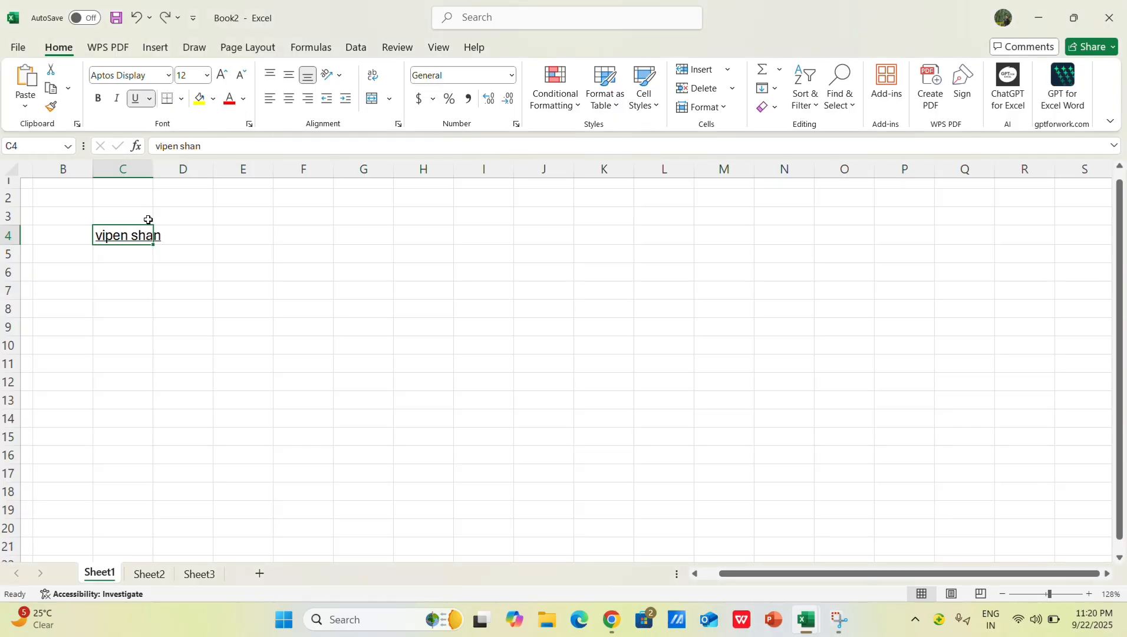
{"action": "scroll", "coordinate": [180, 255], "scroll_direction": "up", "scroll_amount": 2}
{"action": "scroll", "coordinate": [184, 264], "scroll_direction": "down", "scroll_amount": 4}
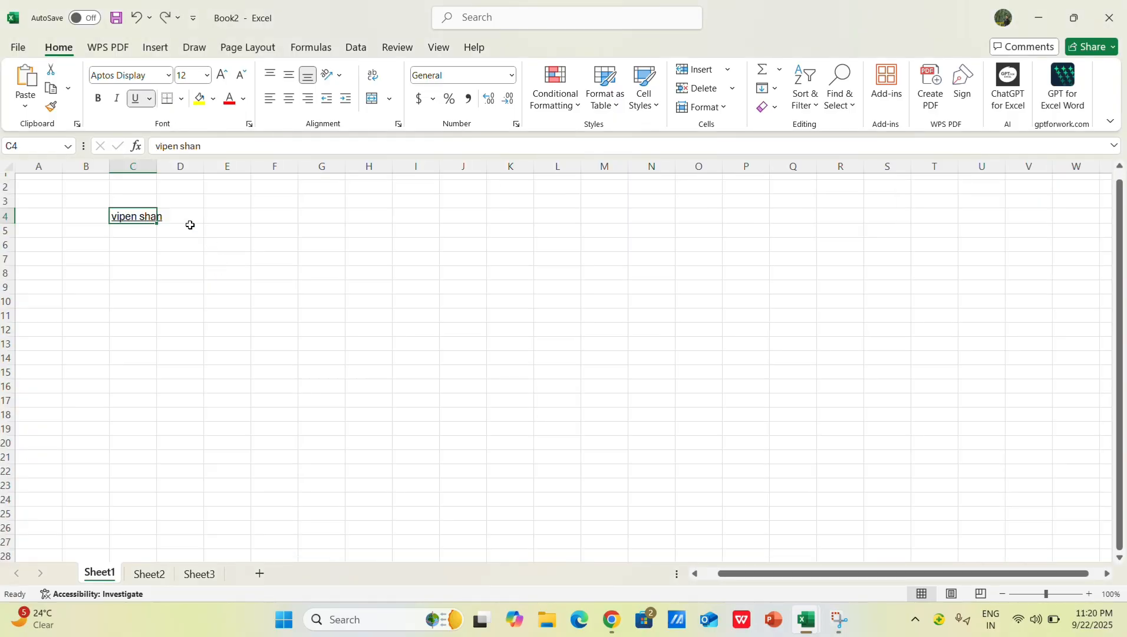
{"action": "key", "text": "ctrl+u"}
{"action": "left_click", "coordinate": [189, 218]}
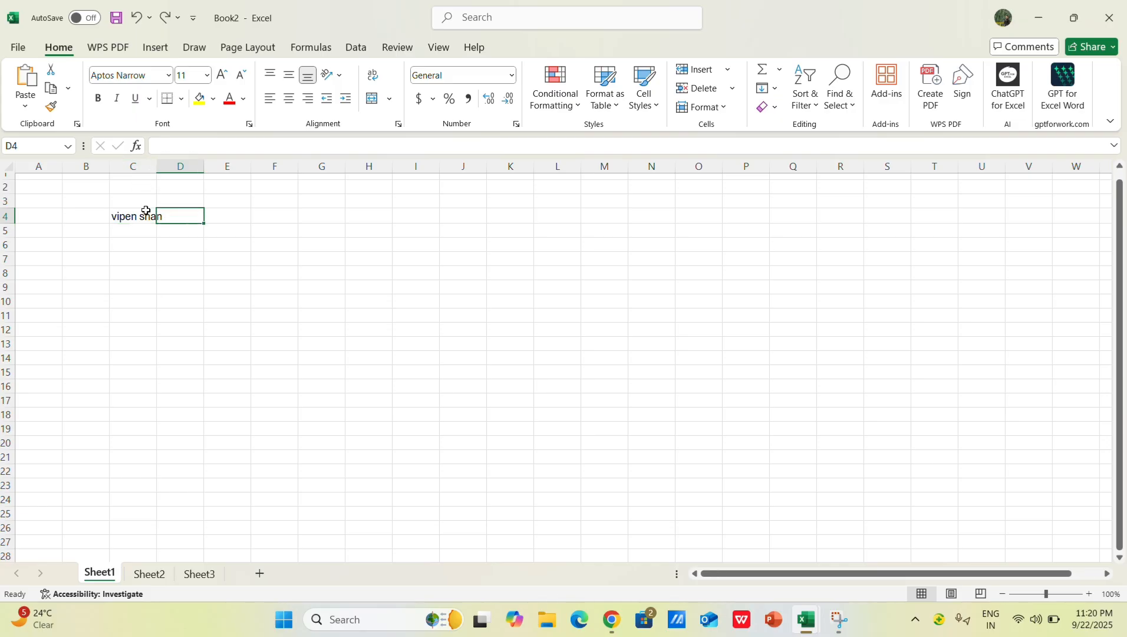
Step: Align the text in cell C4 vertically to the middle
{"action": "left_click", "coordinate": [133, 217]}
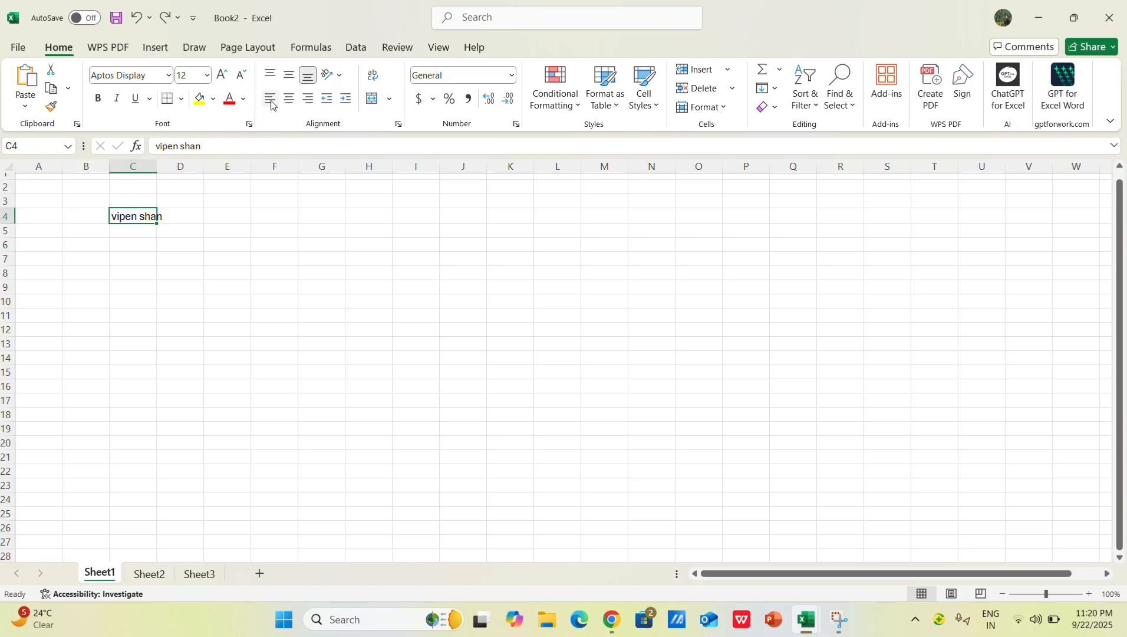
{"action": "left_click", "coordinate": [289, 75]}
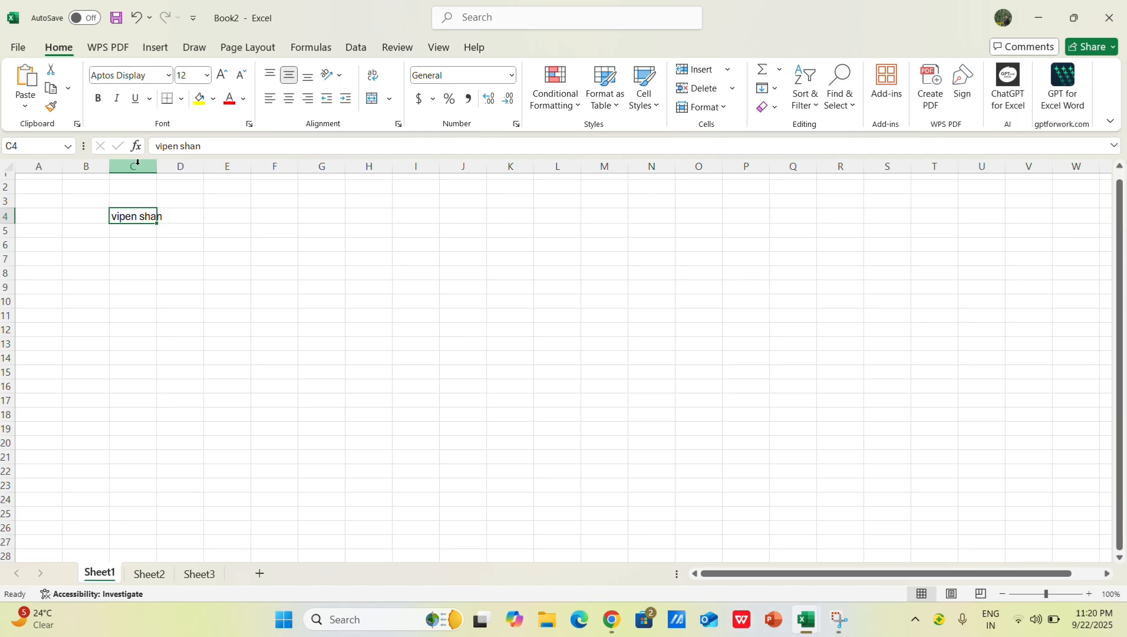
Step: Try a wider column C, and undo the column width changes
{"action": "left_click_drag", "start_coordinate": [156, 161], "coordinate": [175, 180]}
{"action": "key", "text": "ctrl+z"}
{"action": "key", "text": "ctrl+z"}
{"action": "key", "text": "ctrl+z"}
{"action": "key", "text": "ctrl+z"}
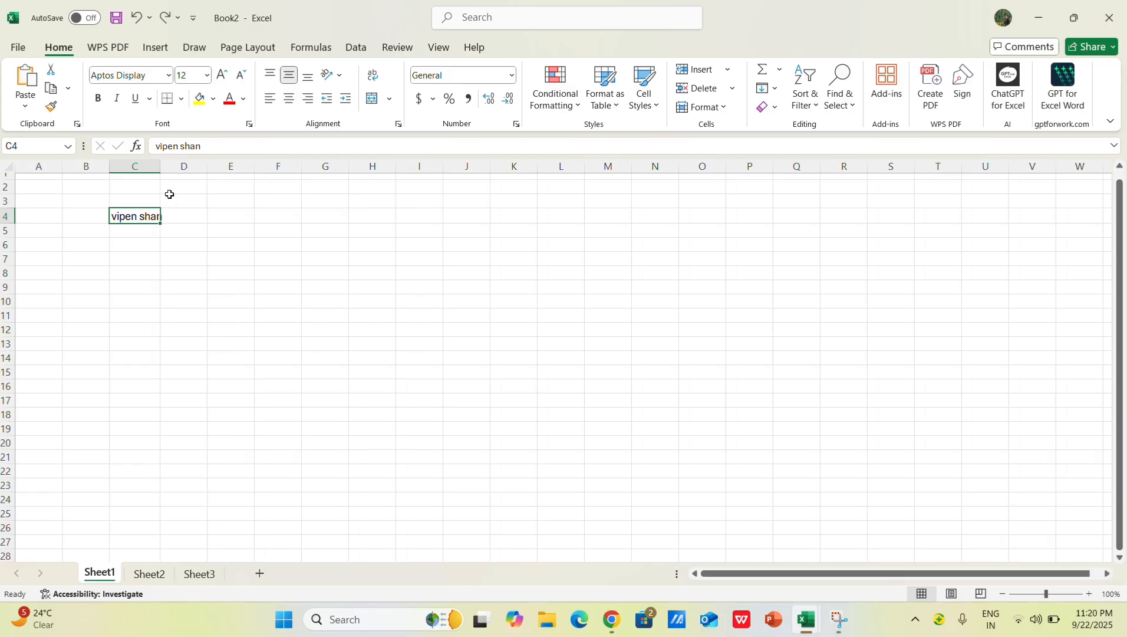
{"action": "left_click", "coordinate": [169, 242]}
Step: Delete the text in cell C4
{"action": "left_click", "coordinate": [140, 219]}
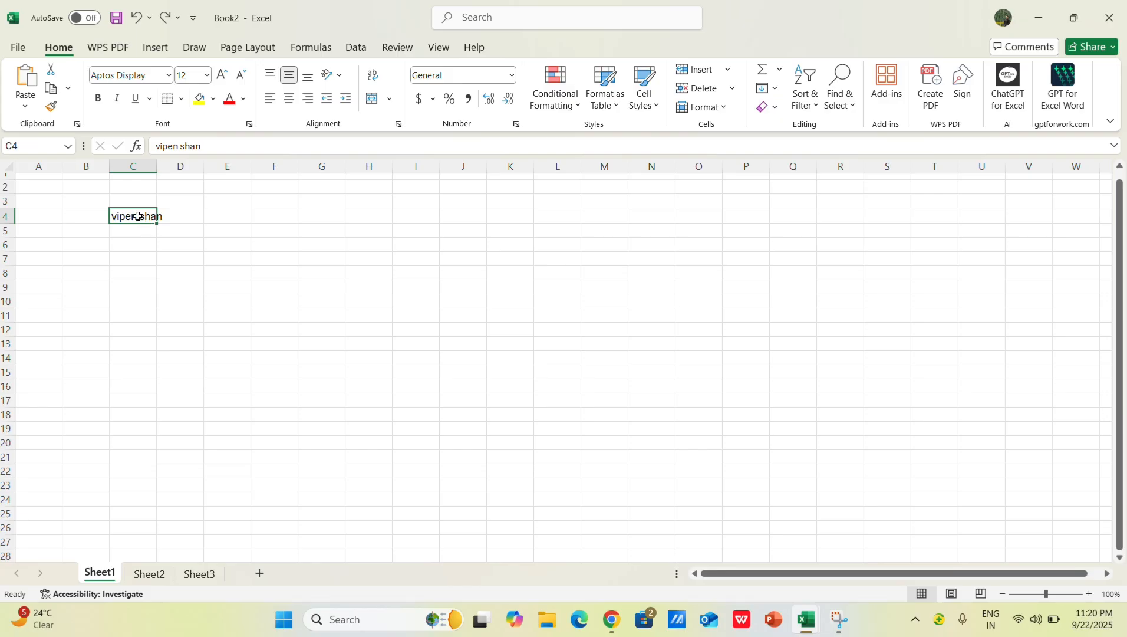
{"action": "key", "text": "Delete"}
{"action": "left_click", "coordinate": [171, 228]}
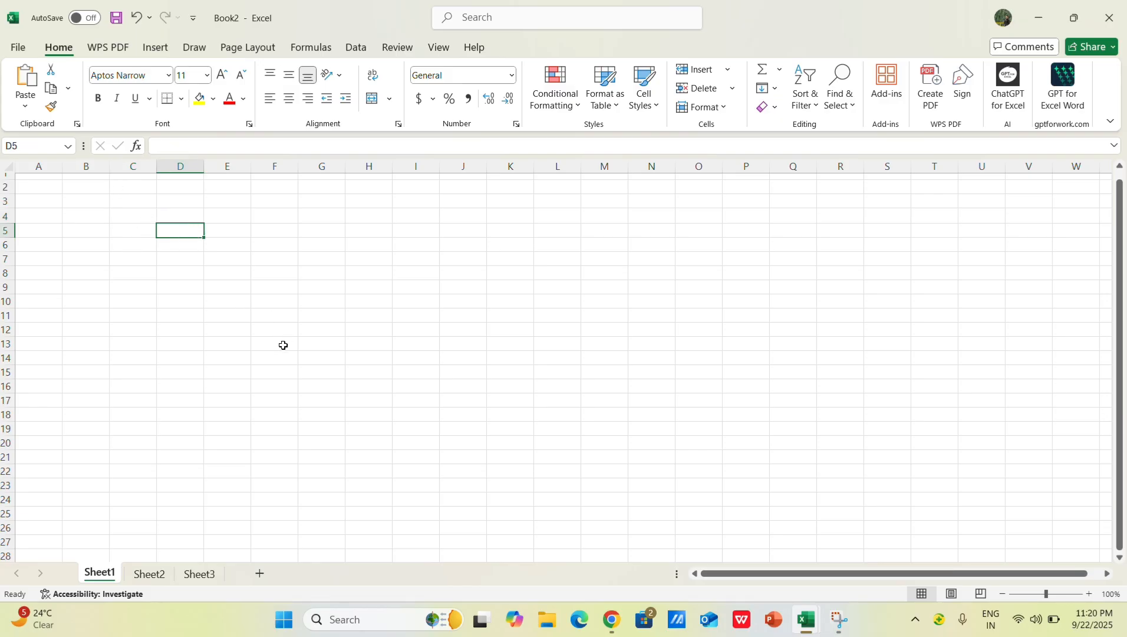
{"action": "key", "text": "ctrl+Up"}
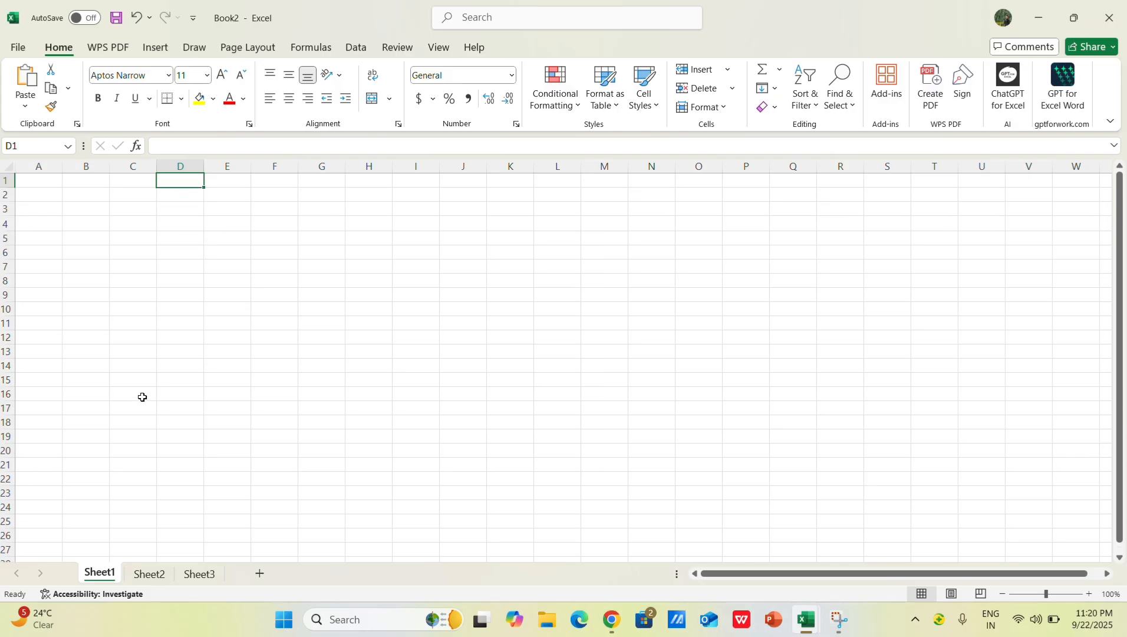
{"action": "left_click_drag", "start_coordinate": [91, 178], "coordinate": [403, 184]}
{"action": "left_click_drag", "start_coordinate": [285, 188], "coordinate": [274, 190]}
{"action": "left_click", "coordinate": [95, 182]}
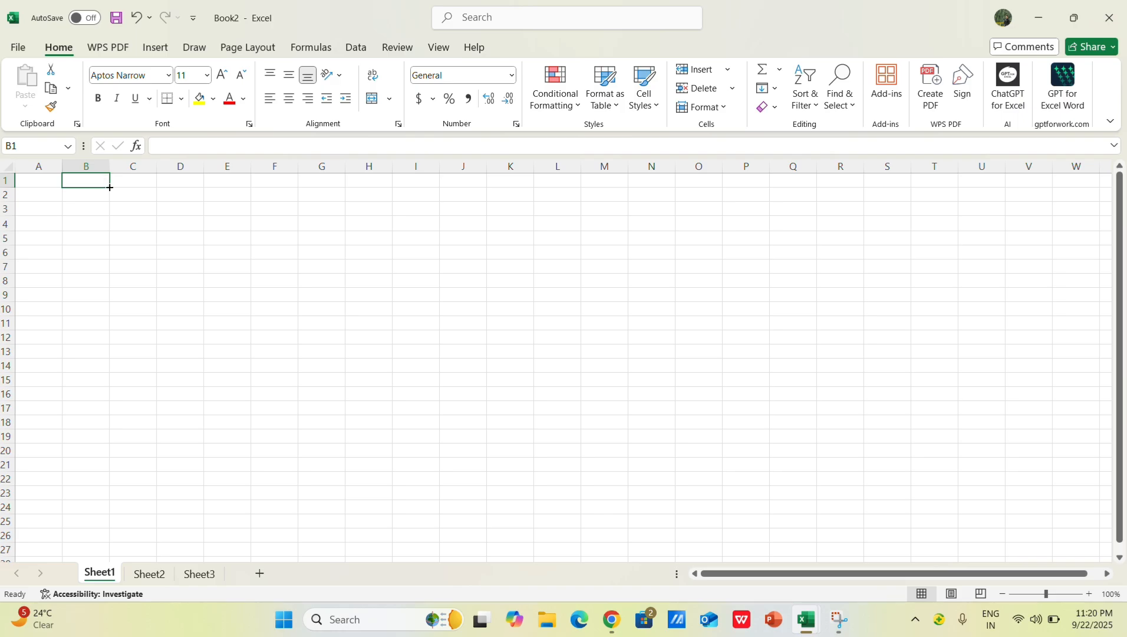
Step: Enter "a" in cell A1
{"action": "left_click", "coordinate": [56, 177]}
{"action": "type", "text": "a"}
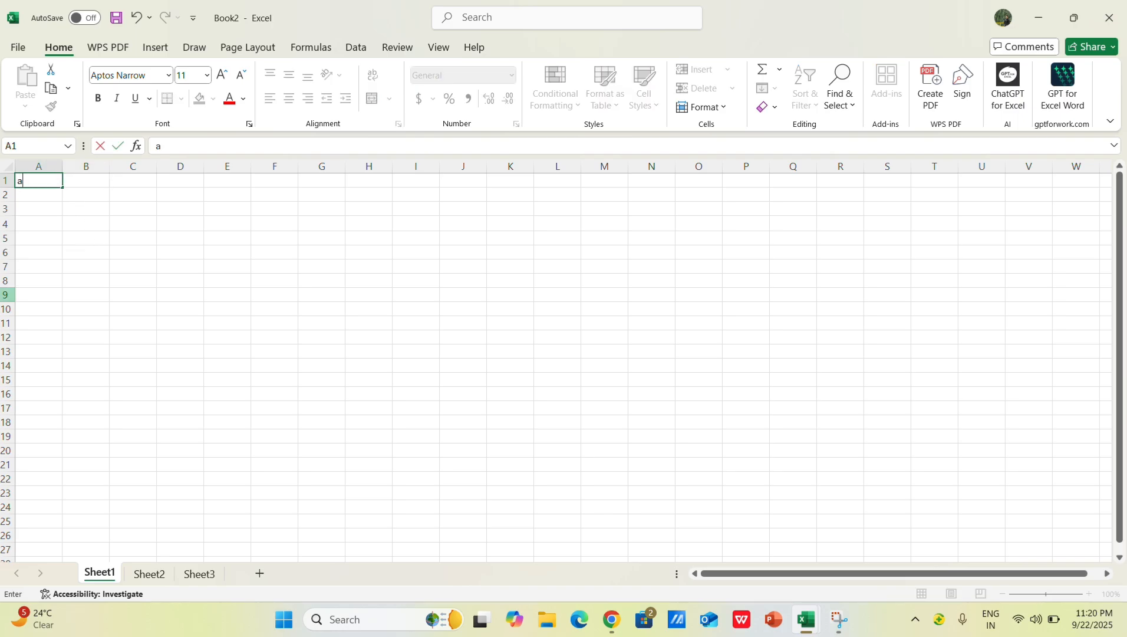
{"action": "left_click", "coordinate": [125, 304]}
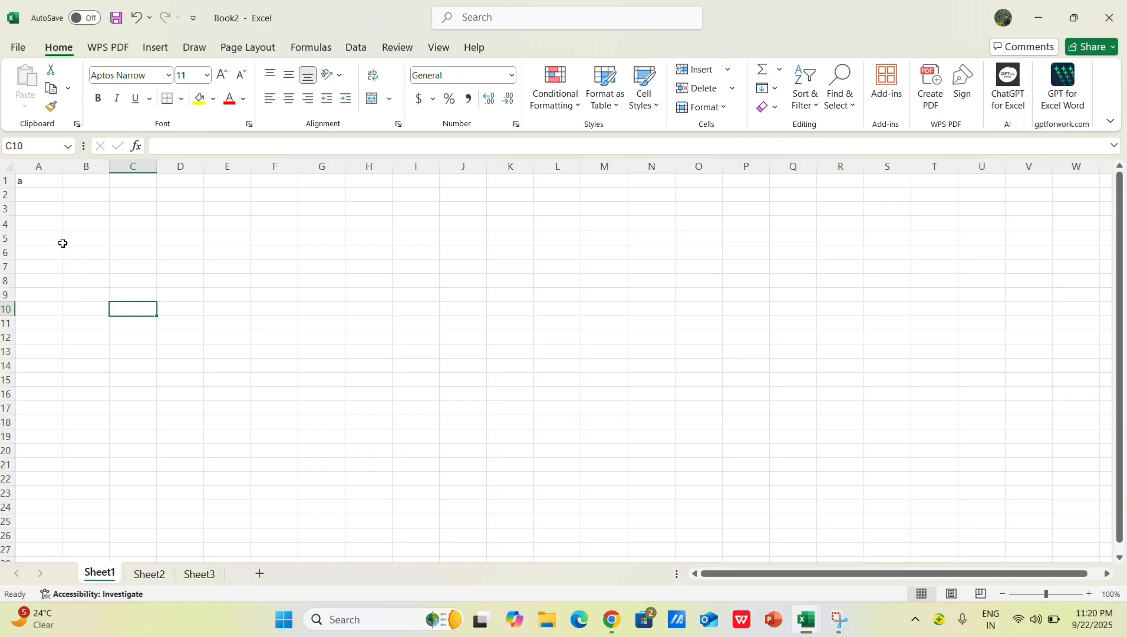
Step: Zoom in on the worksheet and select cell A2
{"action": "scroll", "coordinate": [53, 218], "scroll_direction": "up", "scroll_amount": 3, "text": "ctrl"}
{"action": "scroll", "coordinate": [53, 218], "scroll_direction": "up", "scroll_amount": 1, "text": "ctrl"}
{"action": "left_click", "coordinate": [57, 194]}
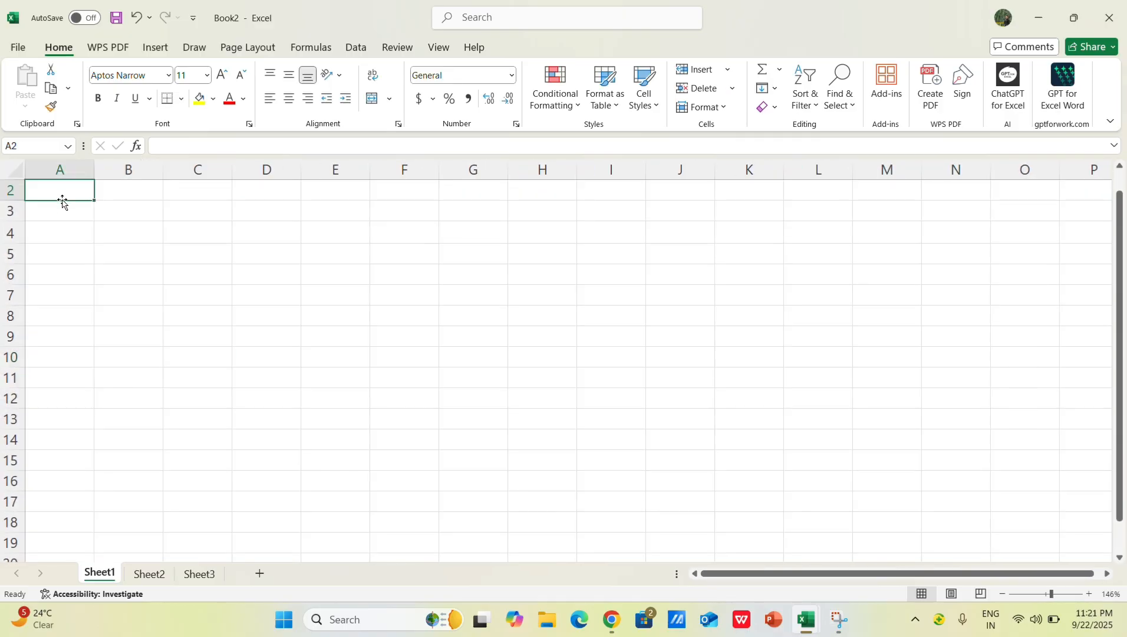
{"action": "type", "text": "stude"}
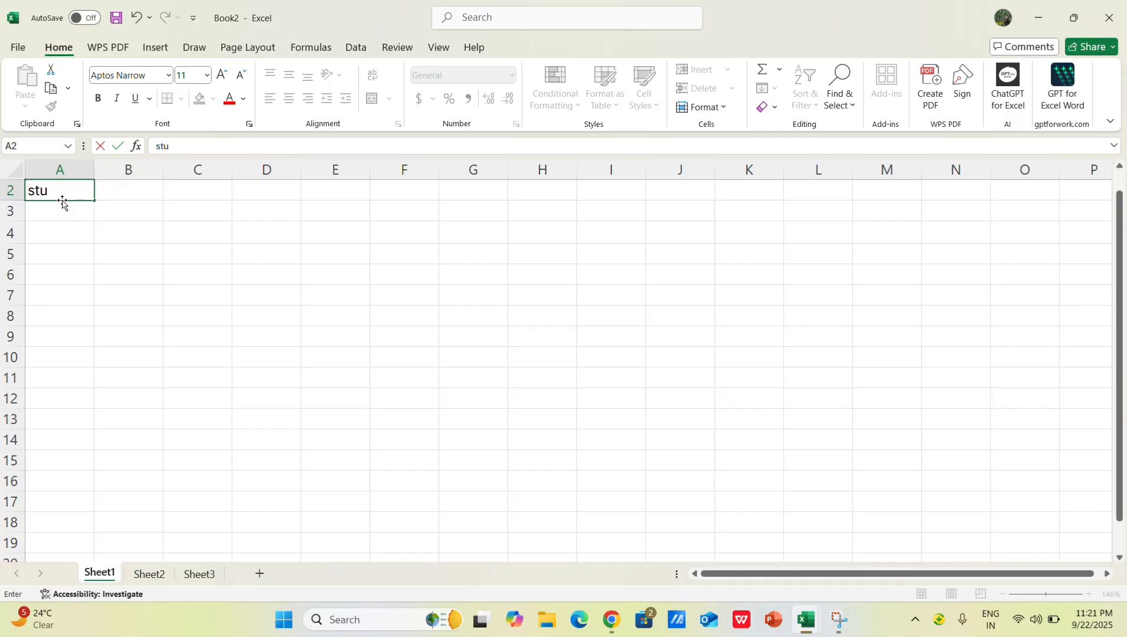
{"action": "key", "text": "BackSpace"}
{"action": "key", "text": "BackSpace"}
{"action": "key", "text": "BackSpace"}
{"action": "key", "text": "BackSpace"}
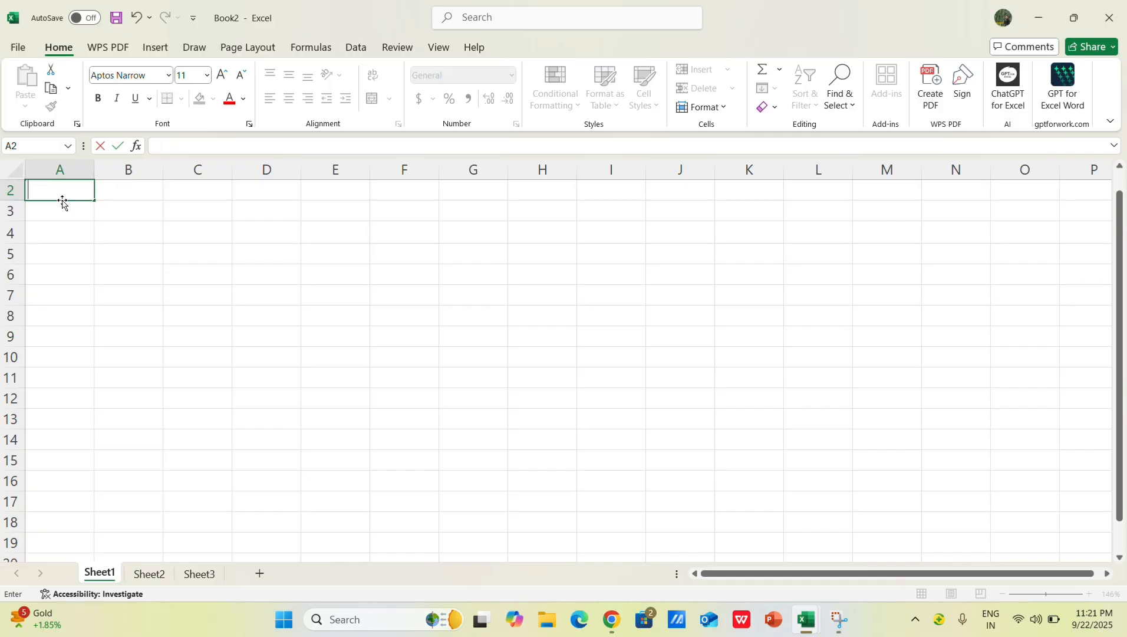
Step: Enter "kishtwar novels" in cell A2
{"action": "type", "text": "kia"}
{"action": "type", "text": "shtw"}
{"action": "type", "text": "ar novels"}
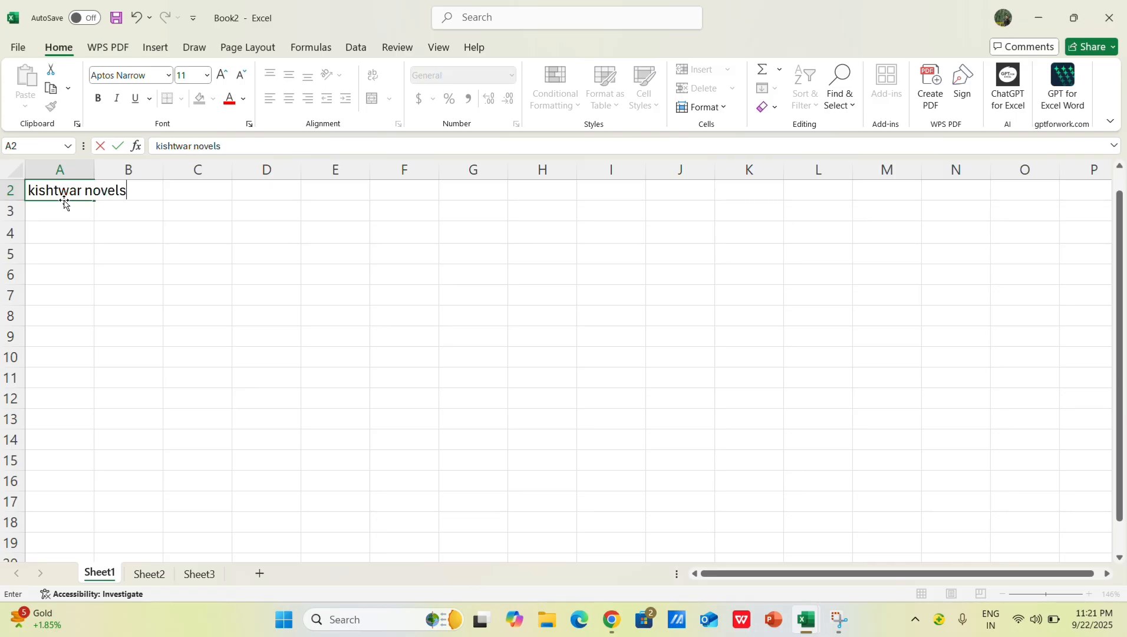
{"action": "left_click", "coordinate": [263, 306]}
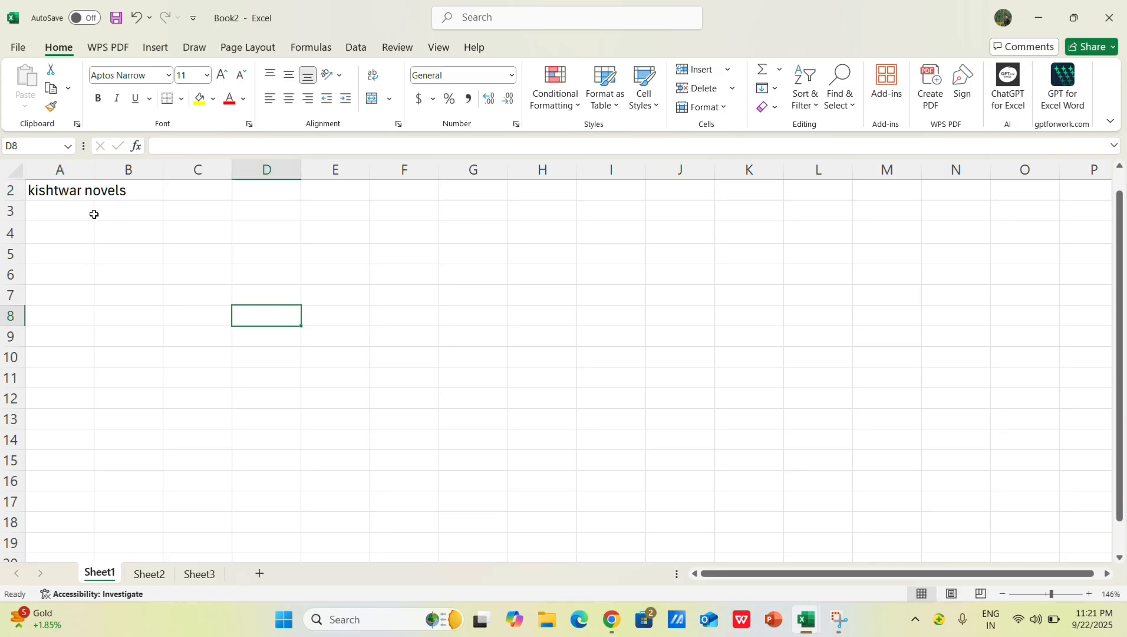
Step: Examine which cell holds the text "kishtwar novels" by comparing the contents of A2 and B2
{"action": "left_click", "coordinate": [65, 190]}
{"action": "left_click", "coordinate": [127, 269]}
{"action": "left_click", "coordinate": [63, 191]}
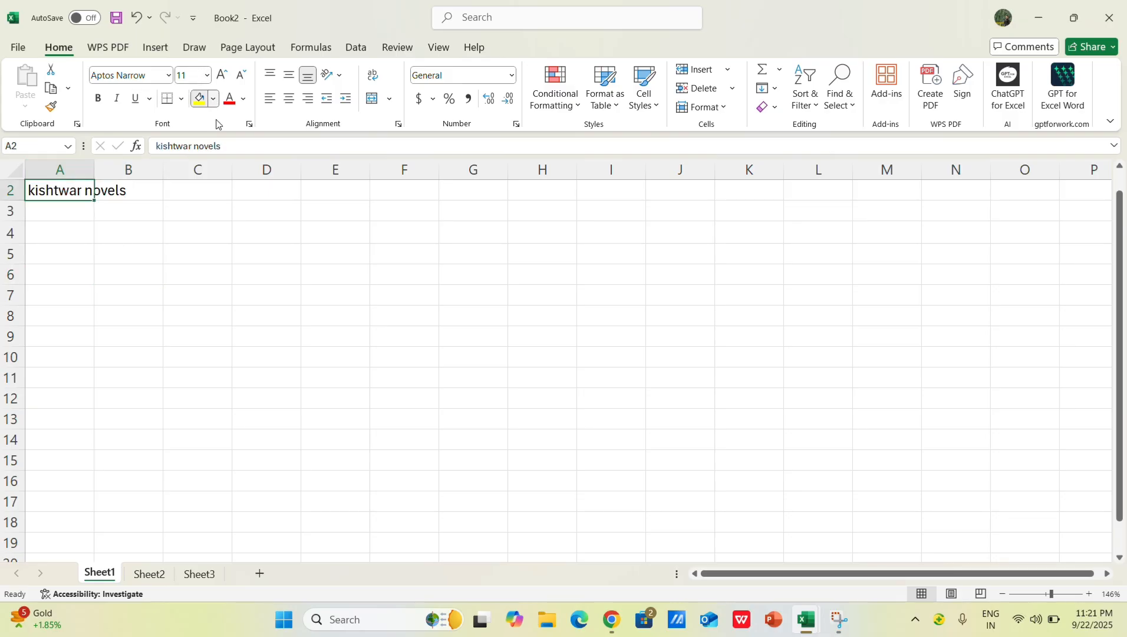
{"action": "left_click", "coordinate": [214, 101]}
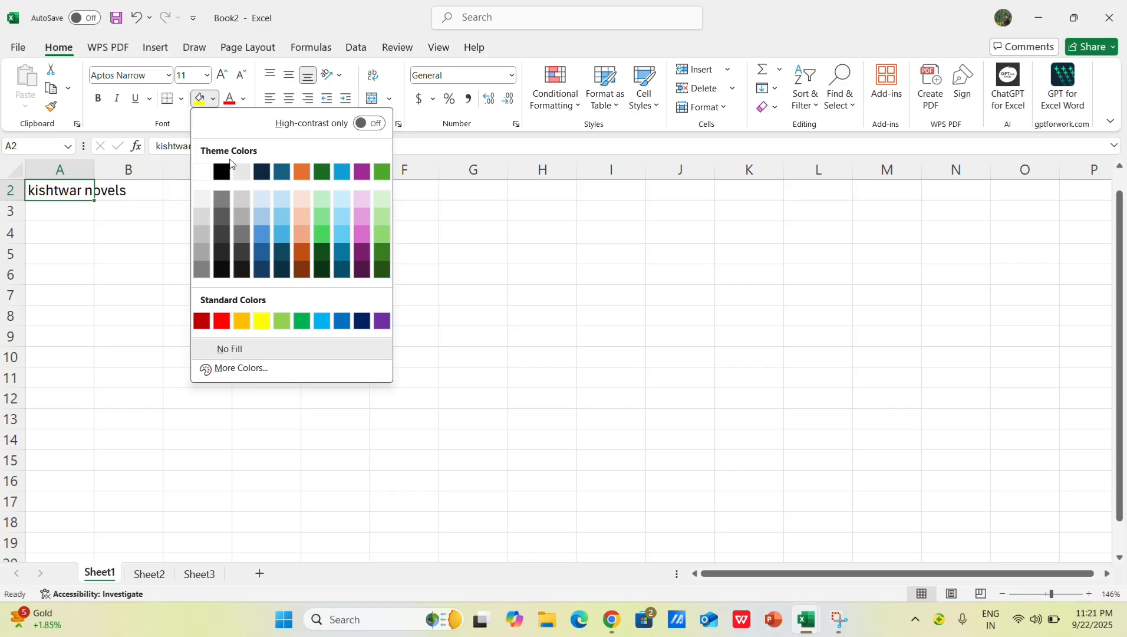
{"action": "left_click", "coordinate": [83, 193]}
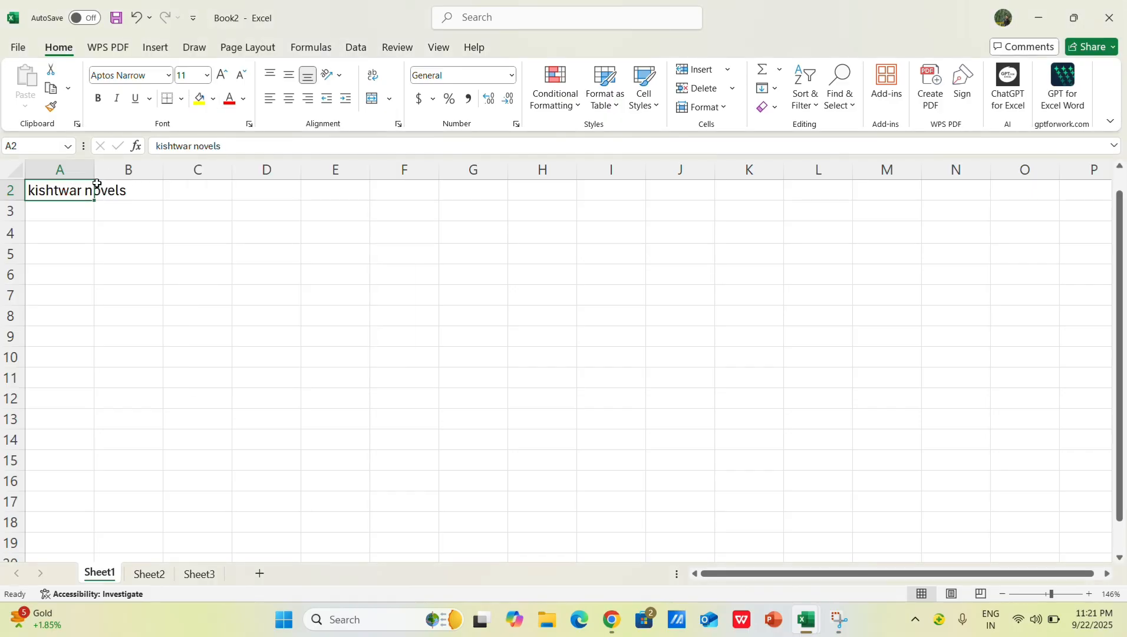
{"action": "left_click", "coordinate": [111, 194]}
{"action": "left_click", "coordinate": [56, 191]}
{"action": "left_click", "coordinate": [126, 227]}
{"action": "left_click", "coordinate": [58, 187]}
{"action": "left_click", "coordinate": [121, 199]}
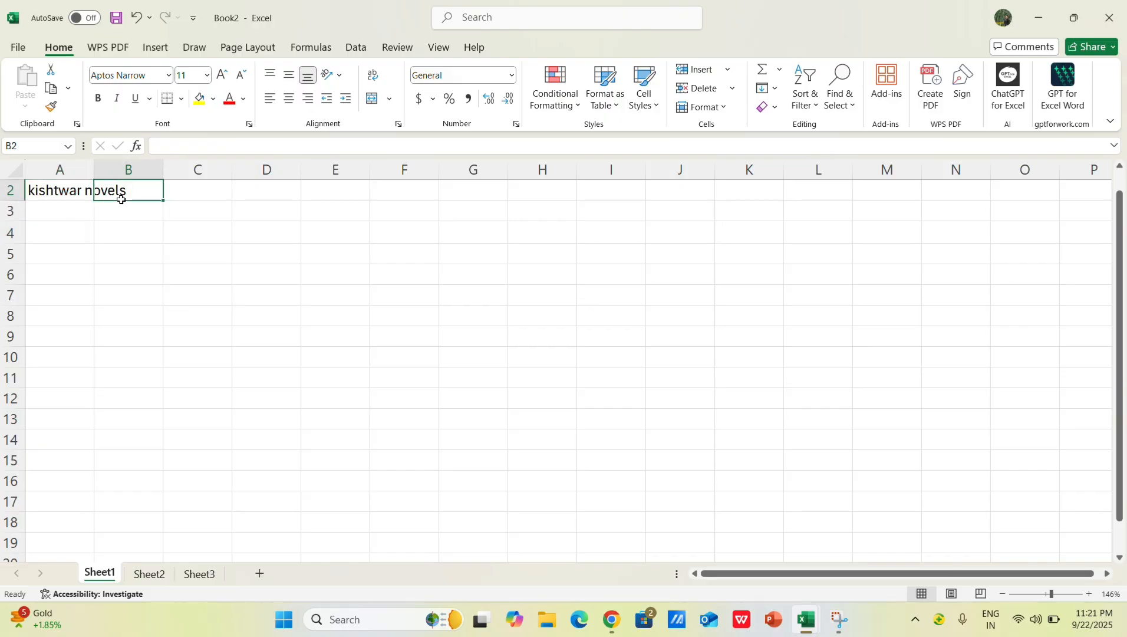
Step: Try Merge & Center on cell B2 alone
{"action": "left_click", "coordinate": [390, 99]}
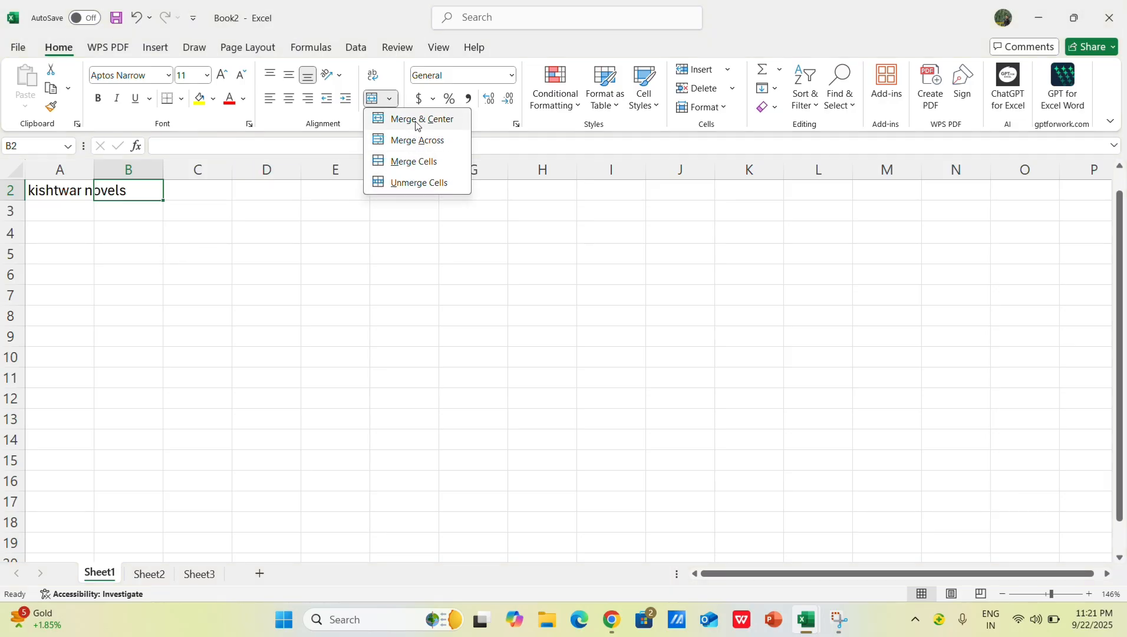
{"action": "left_click", "coordinate": [418, 122]}
{"action": "left_click", "coordinate": [72, 192]}
{"action": "left_click", "coordinate": [106, 190]}
{"action": "left_click", "coordinate": [84, 188]}
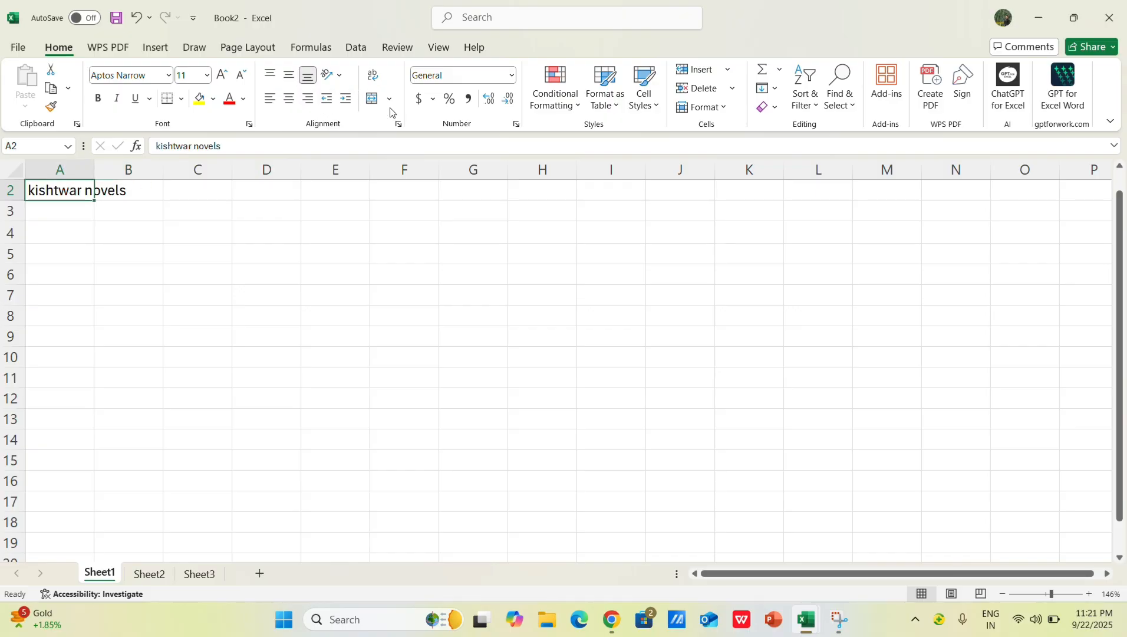
Step: Apply Merge & Center to cell A2 alone, which holds "kishtwar novels"
{"action": "left_click", "coordinate": [389, 99]}
{"action": "left_click", "coordinate": [389, 122]}
{"action": "left_click", "coordinate": [157, 233]}
{"action": "left_click", "coordinate": [71, 192]}
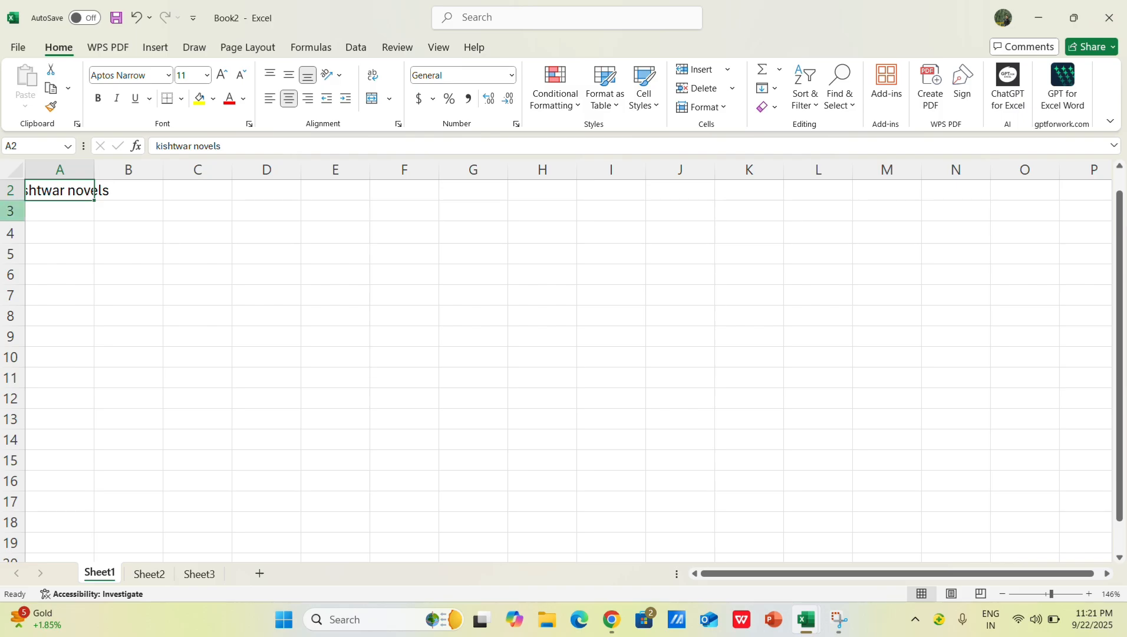
Step: Delete row 1, the row above the text "kishtwar novels"
{"action": "key", "text": "Up"}
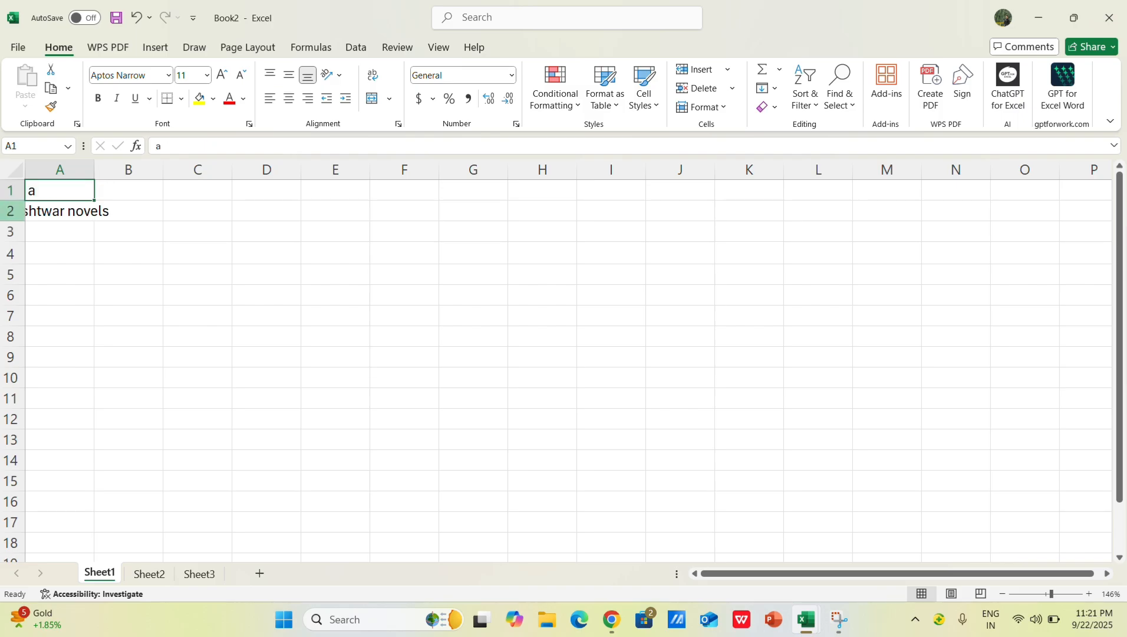
{"action": "left_click", "coordinate": [11, 190]}
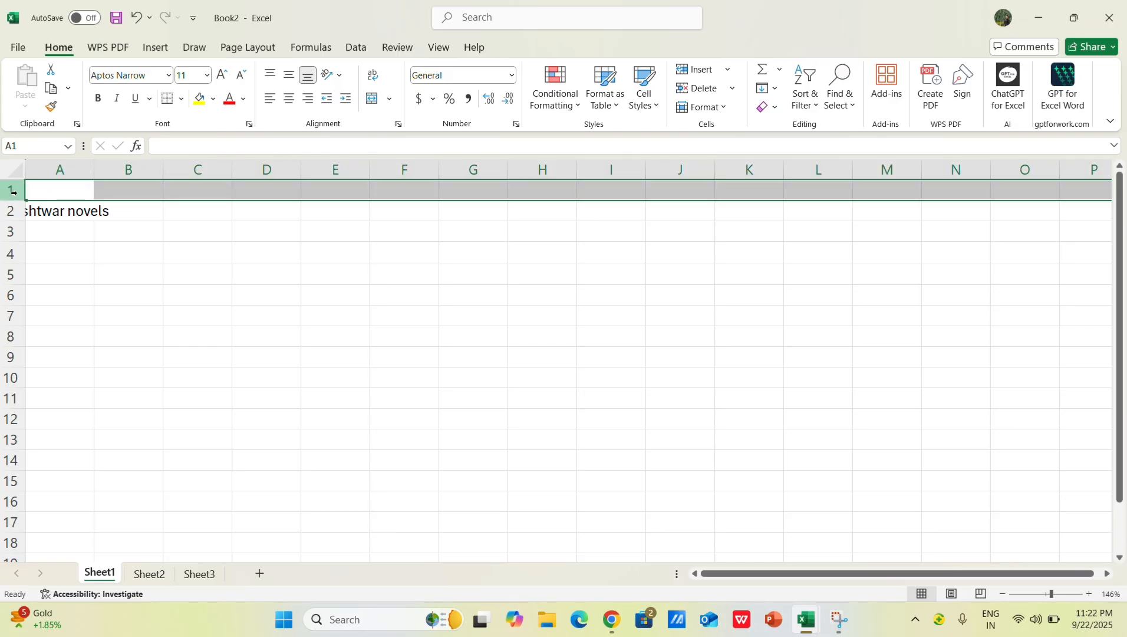
{"action": "left_click_drag", "start_coordinate": [148, 289], "coordinate": [141, 279]}
{"action": "left_click", "coordinate": [12, 190]}
{"action": "key", "text": "ctrl+minus"}
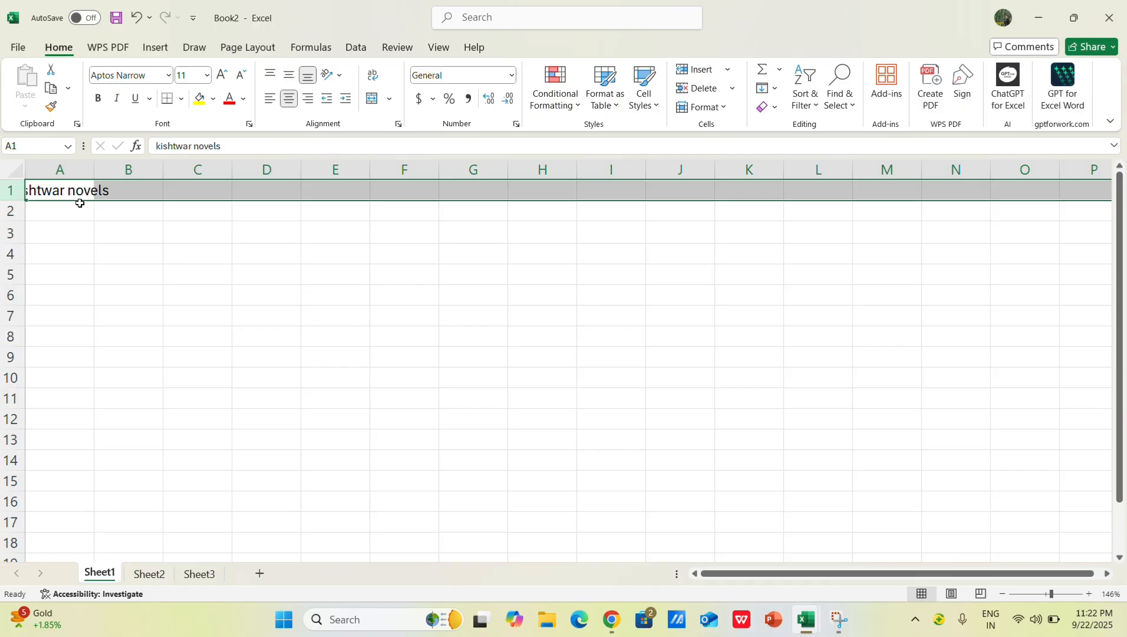
{"action": "left_click", "coordinate": [90, 194]}
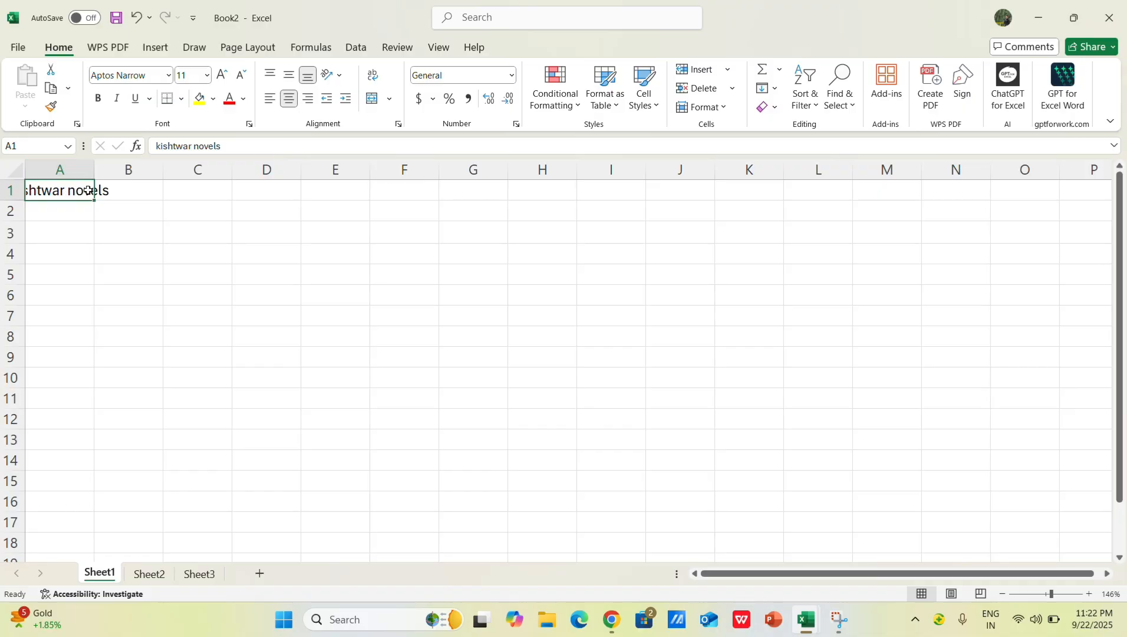
{"action": "left_click", "coordinate": [120, 248]}
{"action": "left_click", "coordinate": [75, 196]}
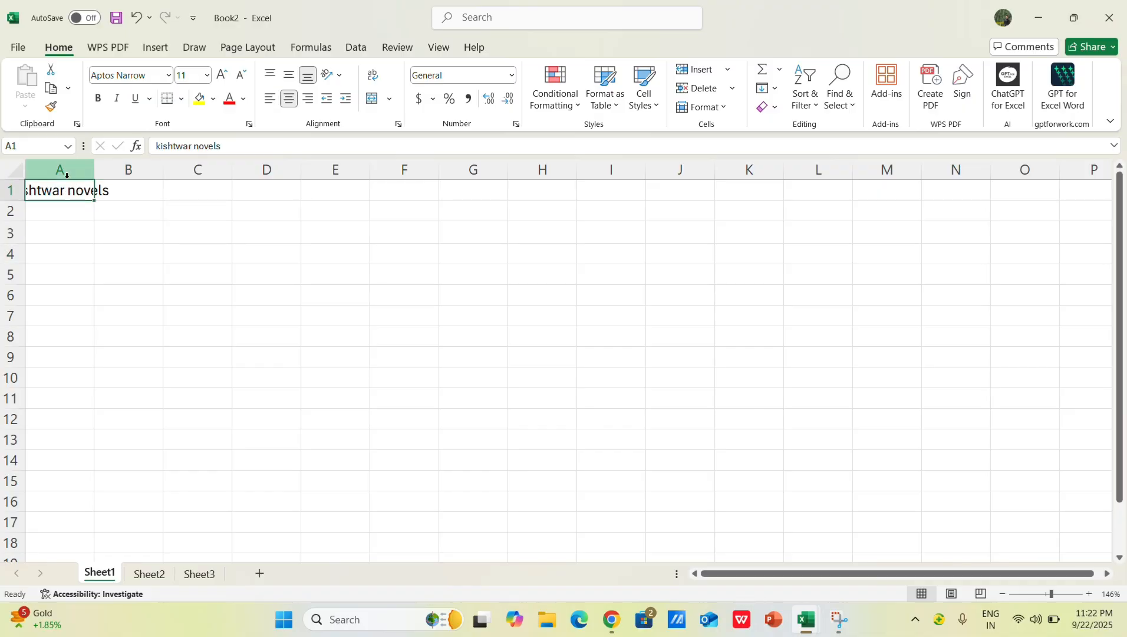
{"action": "left_click", "coordinate": [390, 99]}
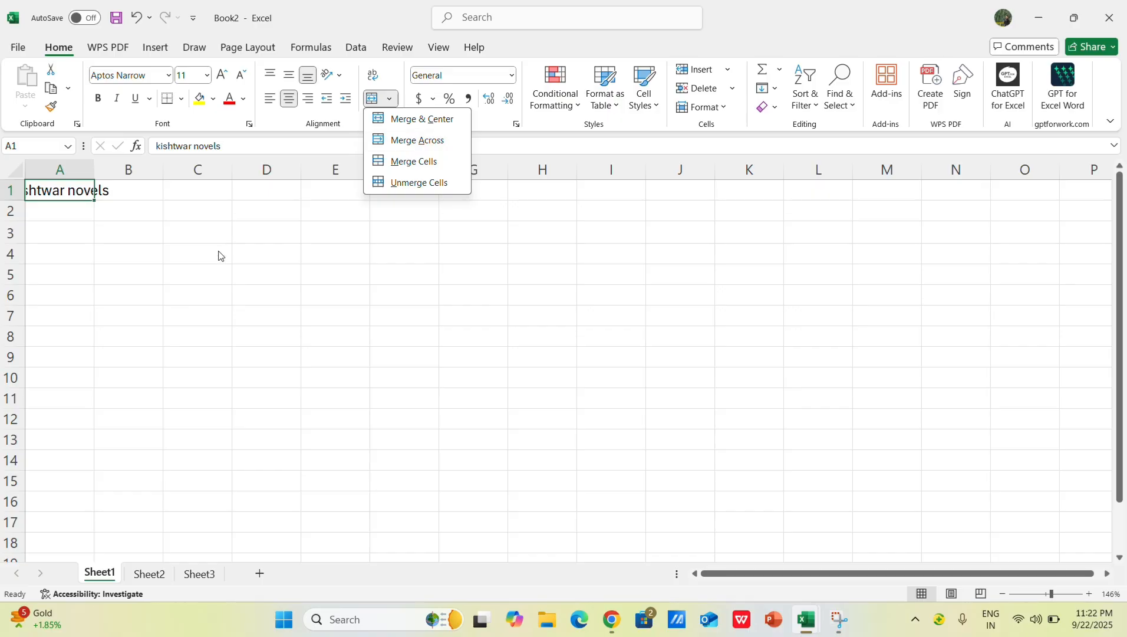
{"action": "left_click", "coordinate": [218, 256]}
{"action": "left_click", "coordinate": [118, 233]}
Step: Merge and center cells A1 through J1 so that "kishtwar novels" becomes a heading across the range
{"action": "left_click", "coordinate": [72, 193]}
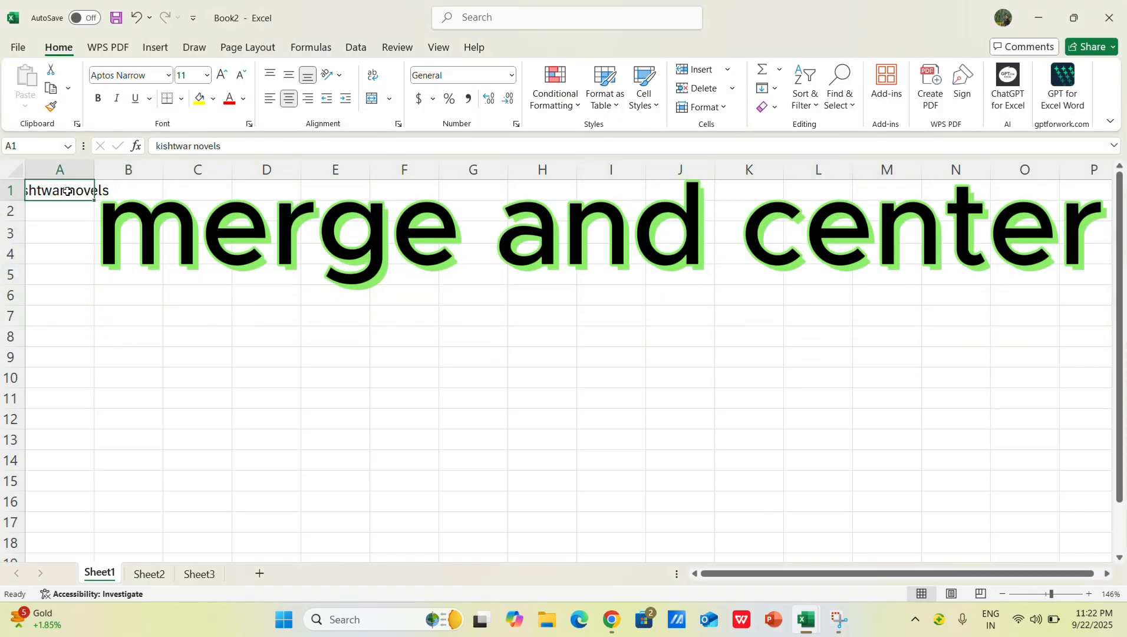
{"action": "left_click_drag", "start_coordinate": [66, 191], "coordinate": [662, 188]}
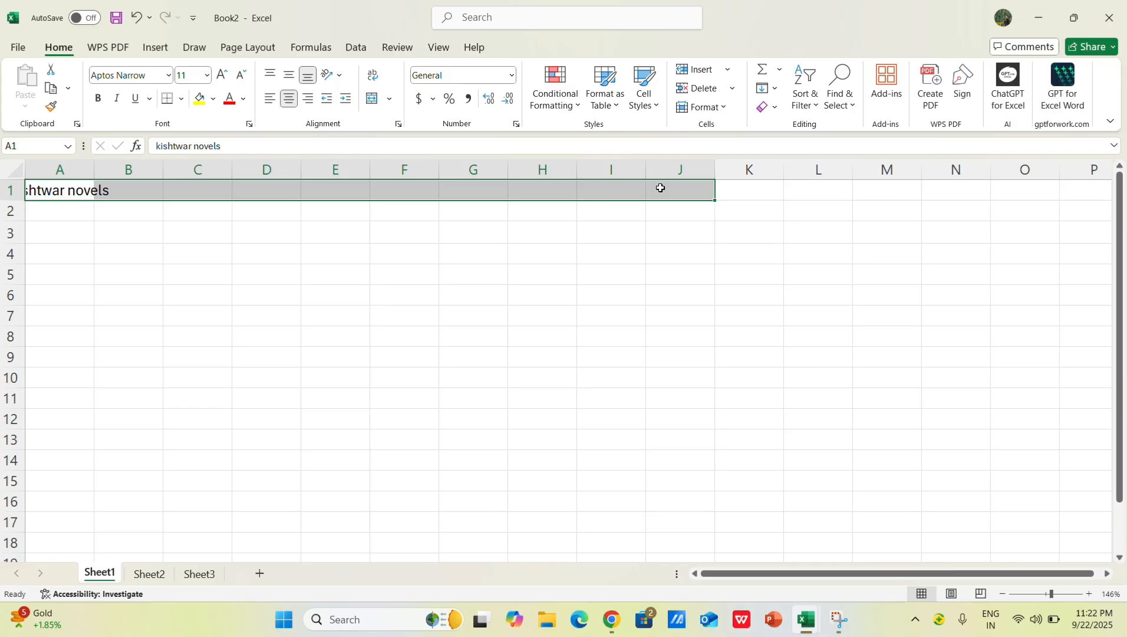
{"action": "left_click", "coordinate": [391, 100]}
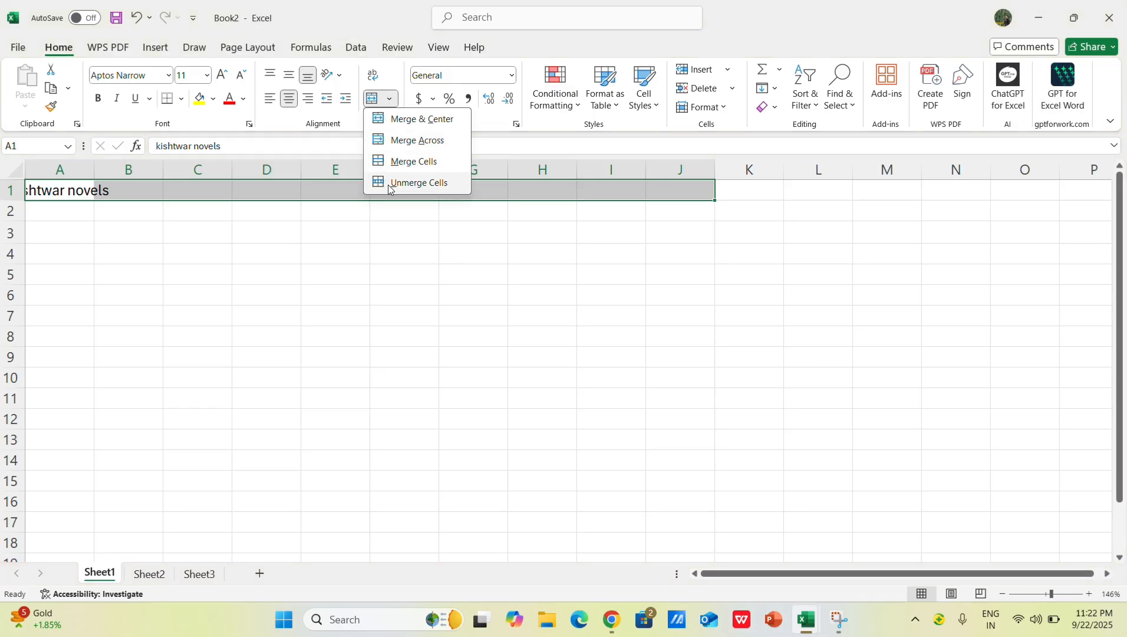
{"action": "left_click", "coordinate": [390, 117]}
{"action": "left_click", "coordinate": [351, 295]}
{"action": "left_click", "coordinate": [304, 195]}
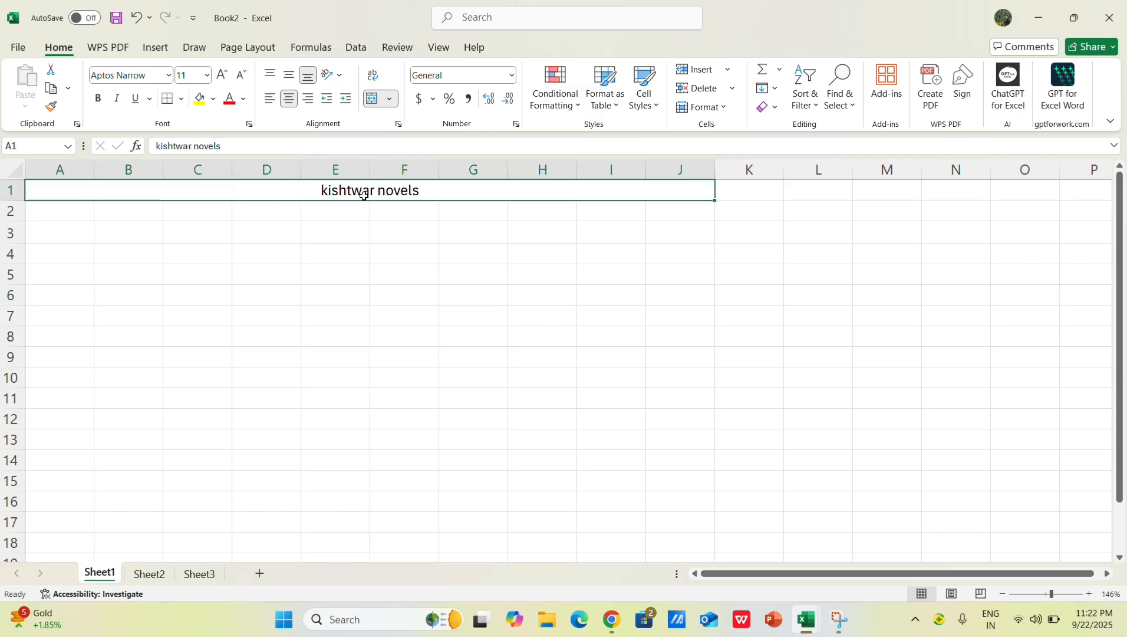
Step: Try left and right alignment on the merged heading, and restore its center alignment
{"action": "left_click", "coordinate": [313, 227]}
{"action": "left_click", "coordinate": [332, 188]}
{"action": "left_click", "coordinate": [312, 247]}
{"action": "left_click", "coordinate": [371, 191]}
{"action": "left_click", "coordinate": [269, 101]}
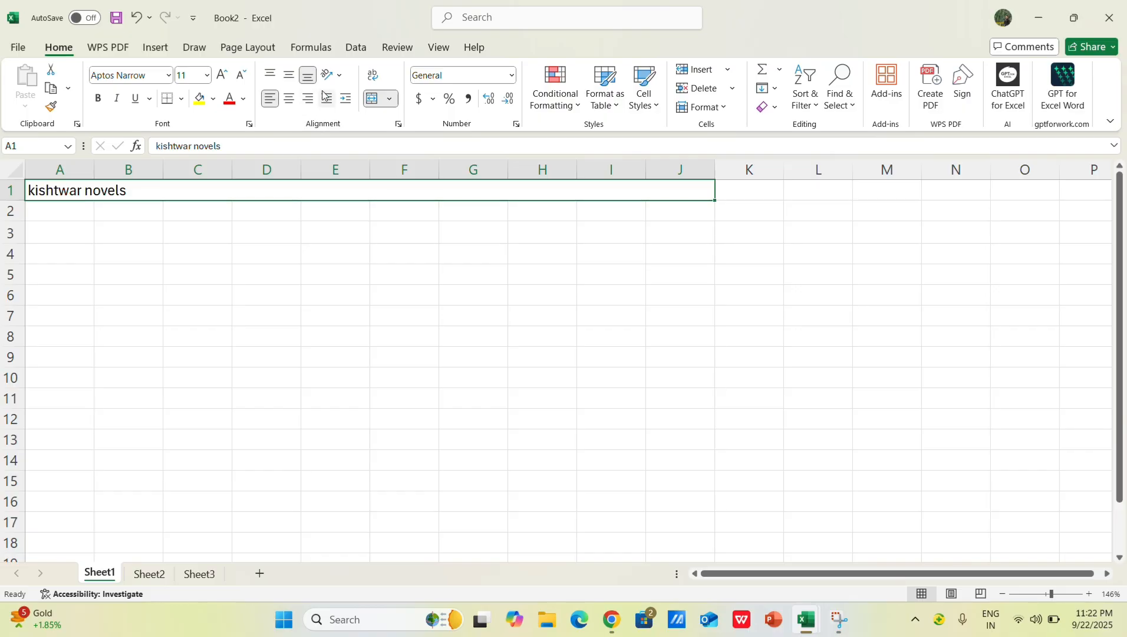
{"action": "left_click", "coordinate": [309, 103]}
{"action": "left_click", "coordinate": [290, 100]}
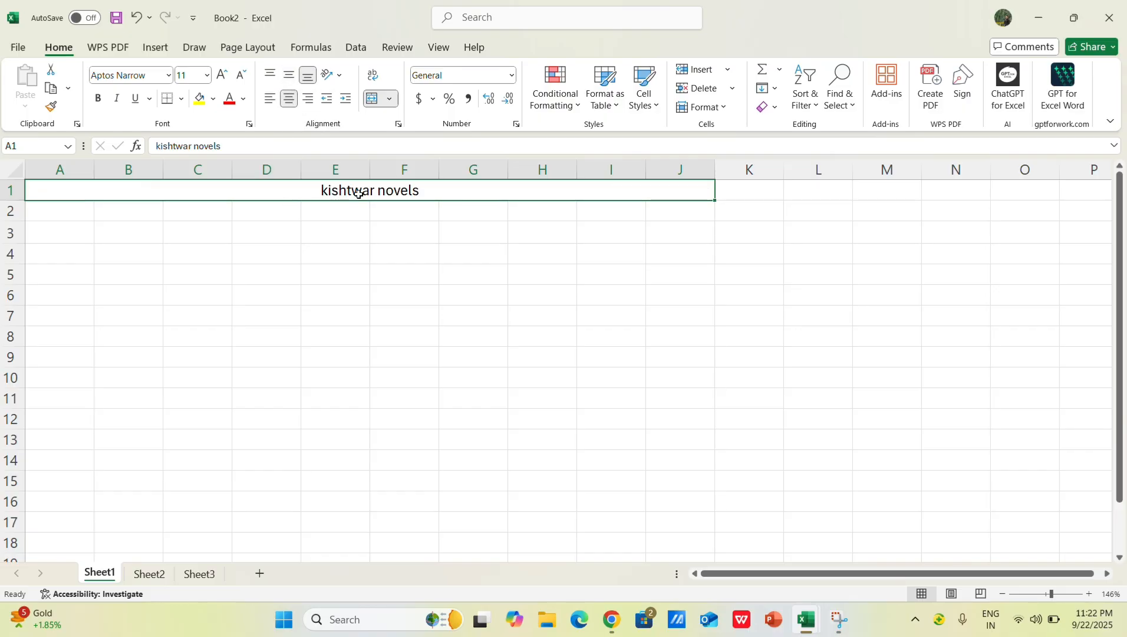
Step: Make the merged heading bold, switching bold off and on again to demonstrate the toggle
{"action": "left_click", "coordinate": [99, 100]}
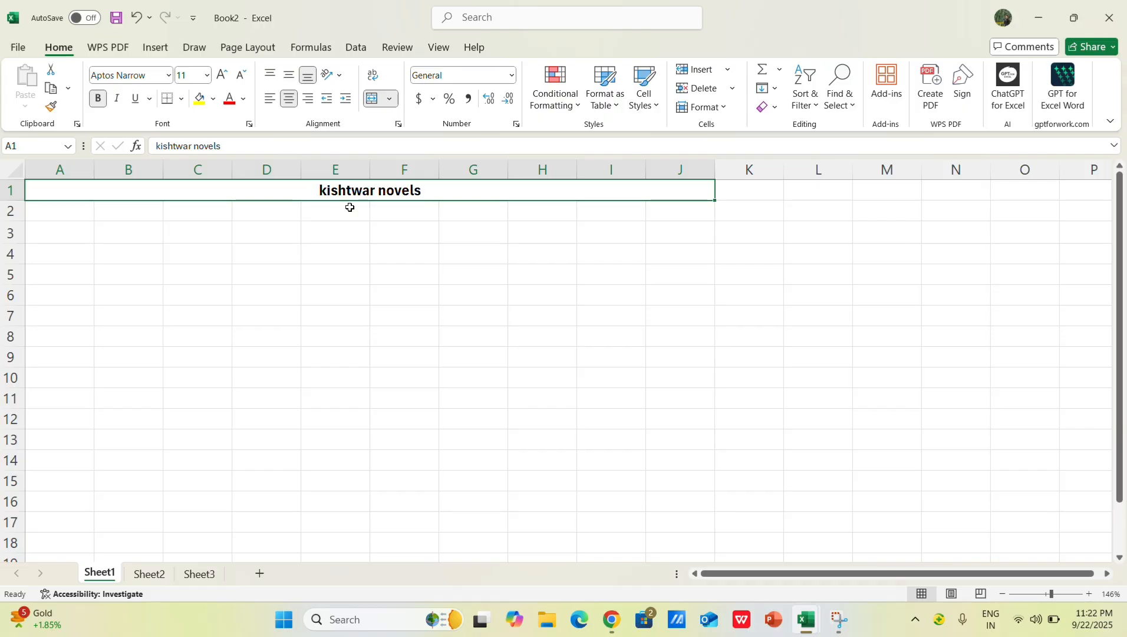
{"action": "key", "text": "ctrl+b"}
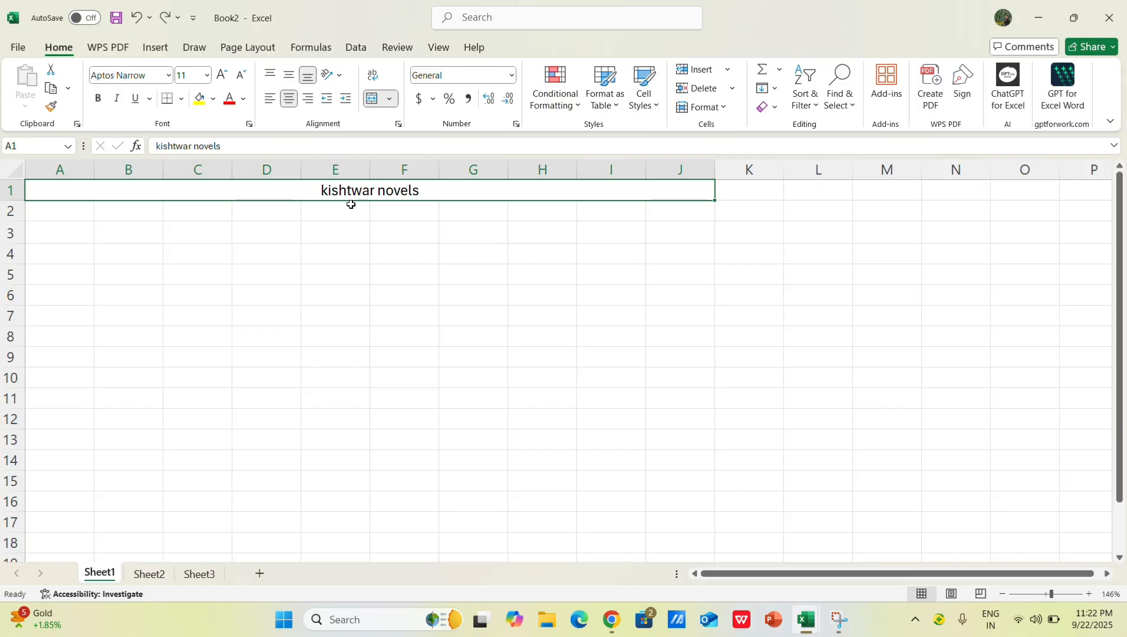
{"action": "key", "text": "ctrl+b"}
{"action": "key", "text": "ctrl+b"}
{"action": "key", "text": "ctrl+b"}
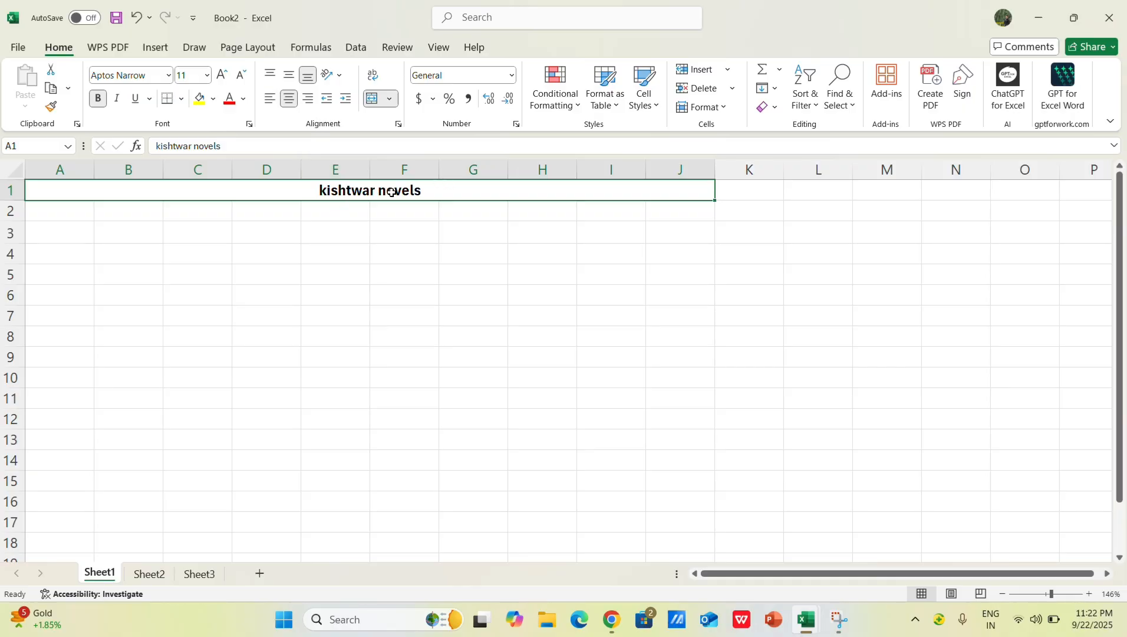
Step: Fill the merged heading in row 1 with light gray
{"action": "left_click", "coordinate": [213, 99]}
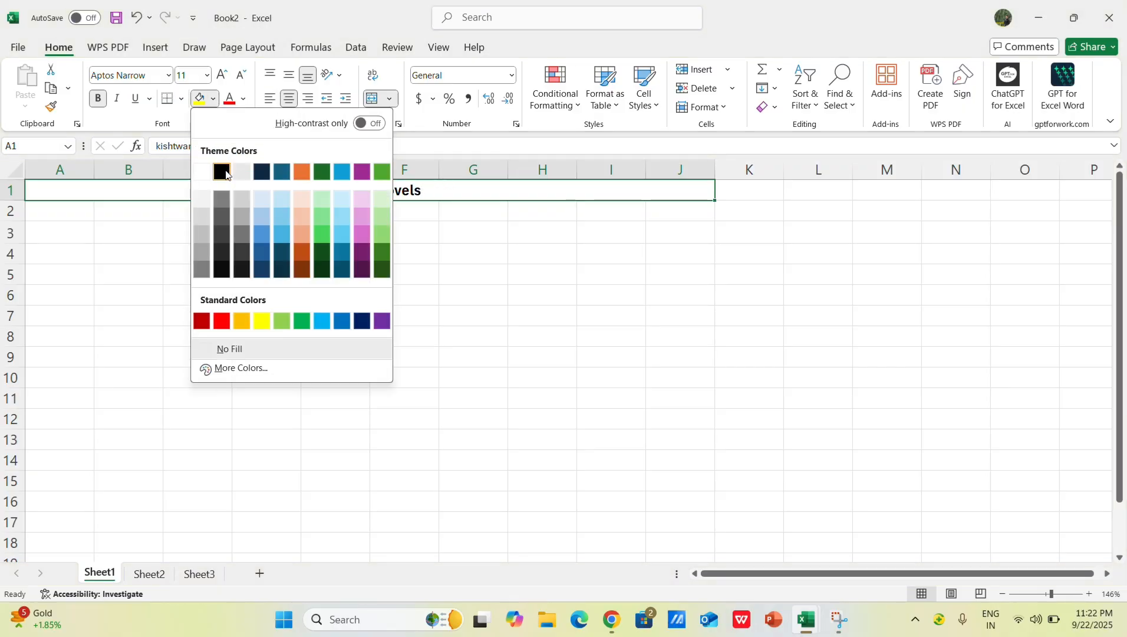
{"action": "left_click", "coordinate": [243, 205]}
{"action": "left_click", "coordinate": [383, 248]}
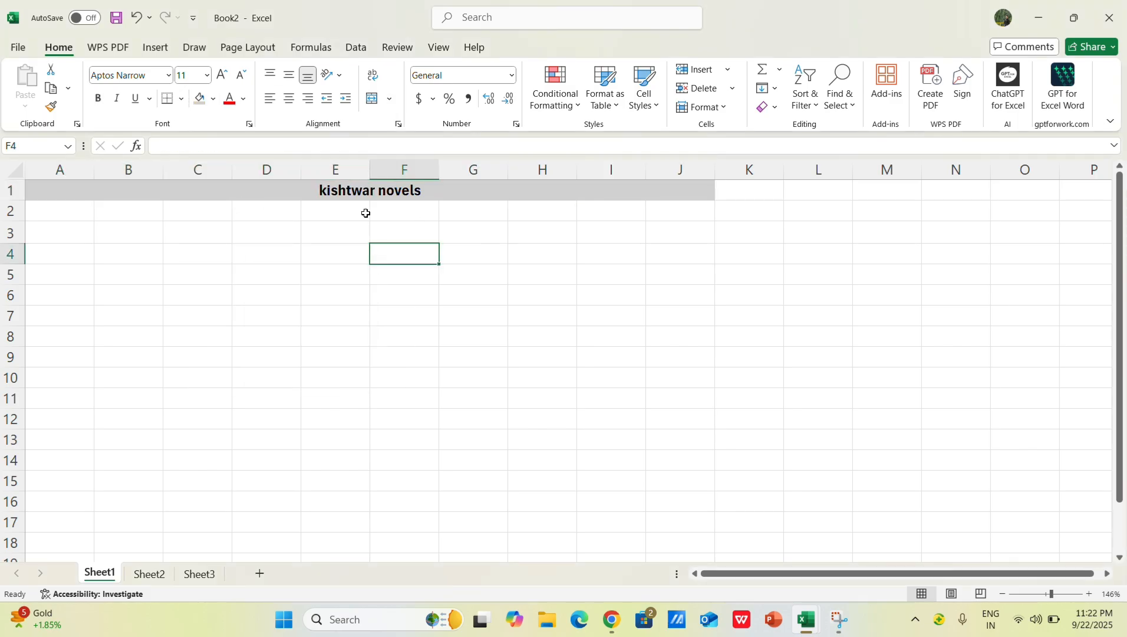
Step: Set the font color of the merged heading to standard yellow
{"action": "left_click", "coordinate": [287, 193]}
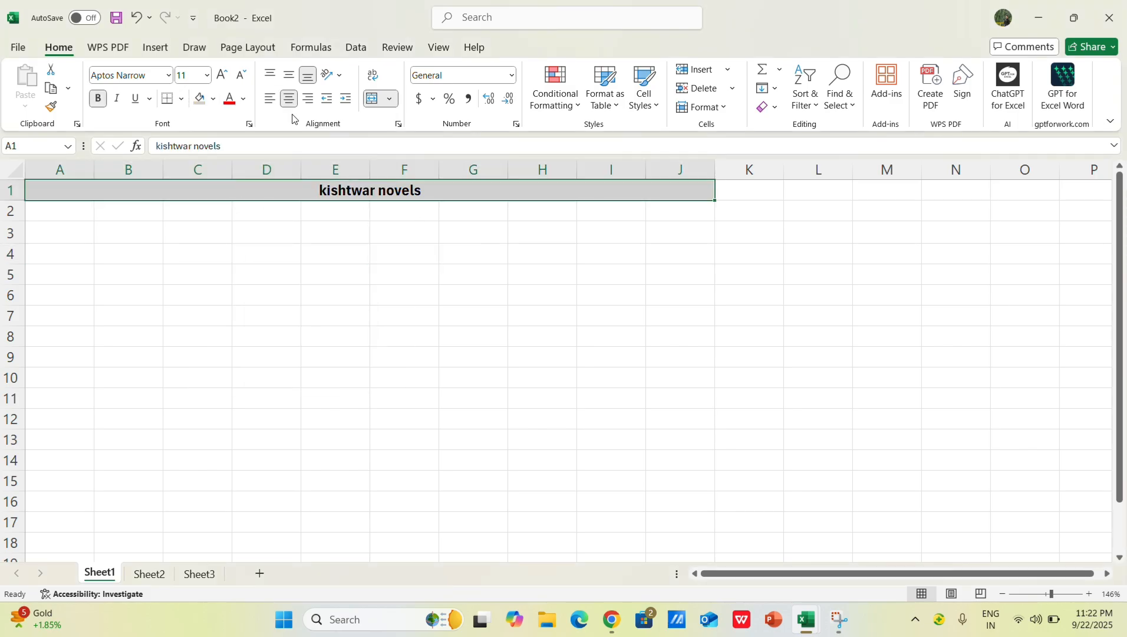
{"action": "left_click", "coordinate": [244, 99]}
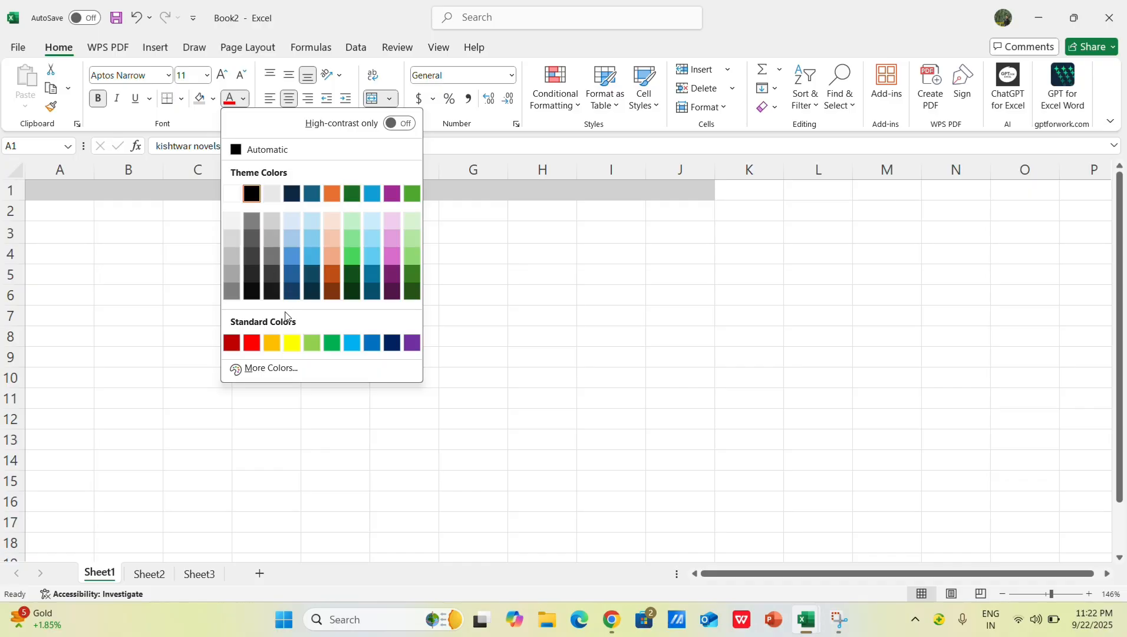
{"action": "left_click", "coordinate": [291, 343]}
{"action": "left_click", "coordinate": [365, 227]}
Step: Set the fill color of the merged heading to black
{"action": "left_click", "coordinate": [319, 194]}
{"action": "left_click", "coordinate": [213, 99]}
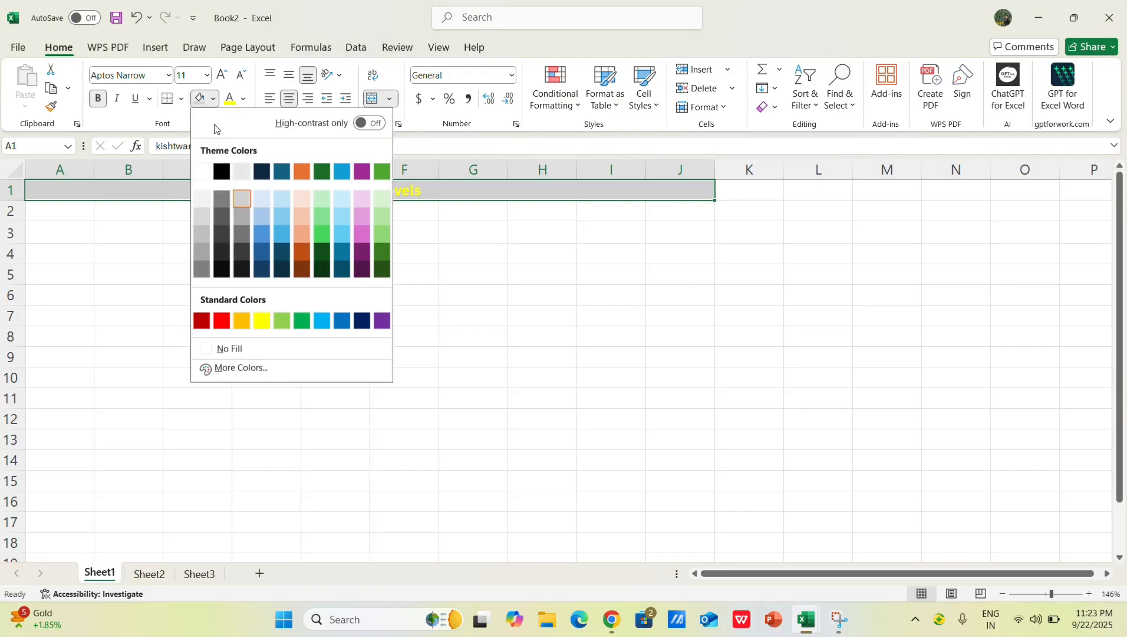
{"action": "left_click", "coordinate": [221, 172]}
{"action": "left_click", "coordinate": [389, 292]}
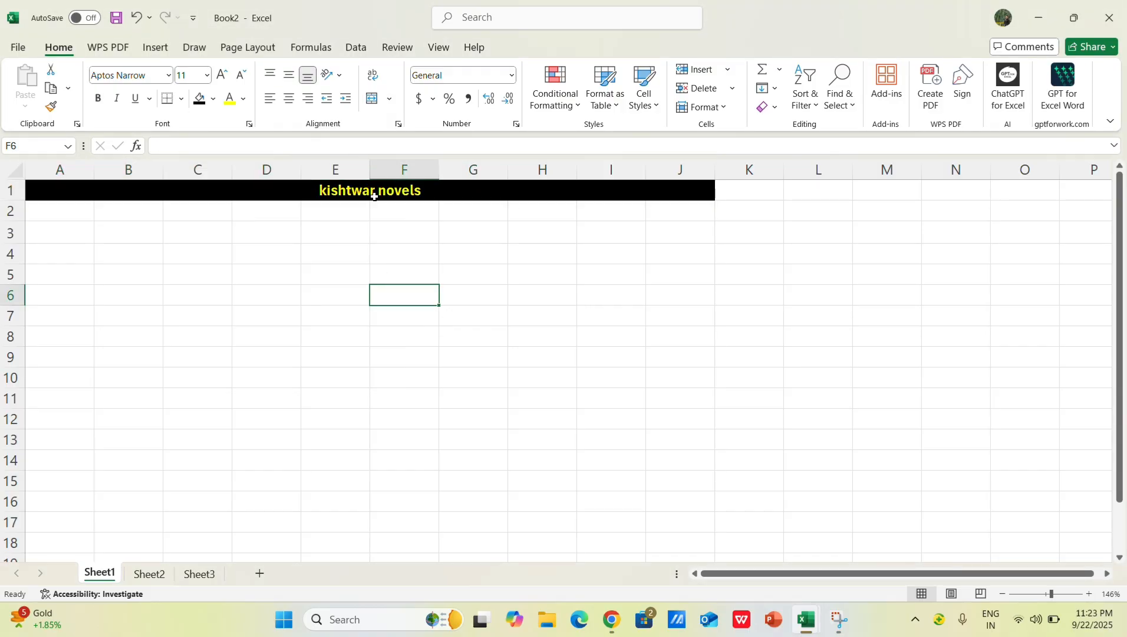
{"action": "left_click", "coordinate": [377, 191]}
{"action": "left_click", "coordinate": [458, 268]}
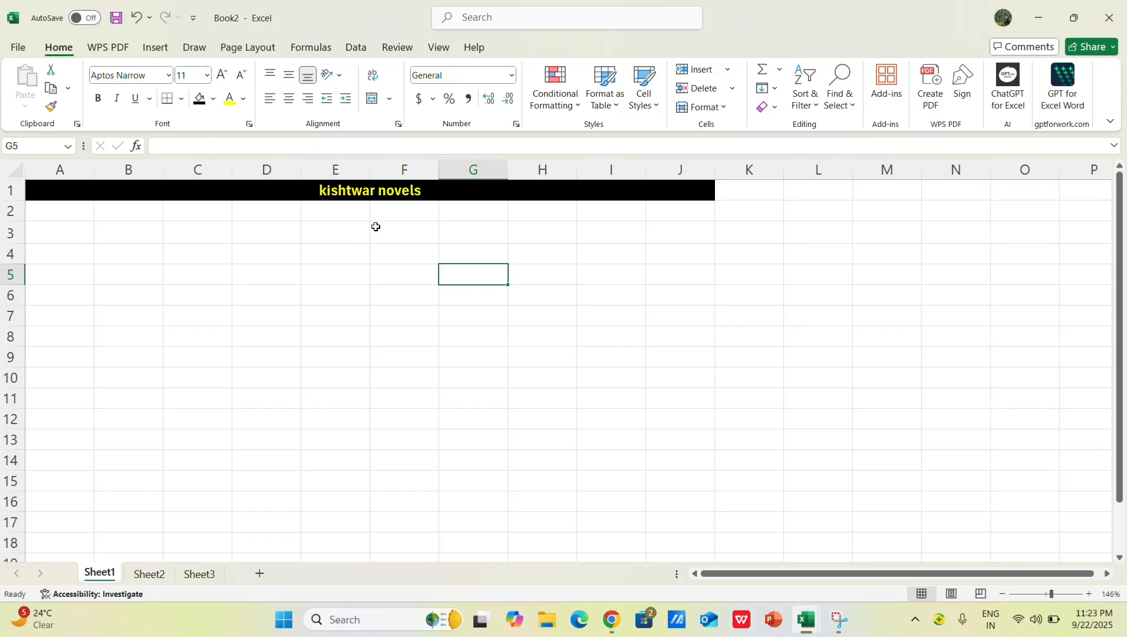
{"action": "left_click", "coordinate": [344, 214]}
{"action": "left_click", "coordinate": [295, 286]}
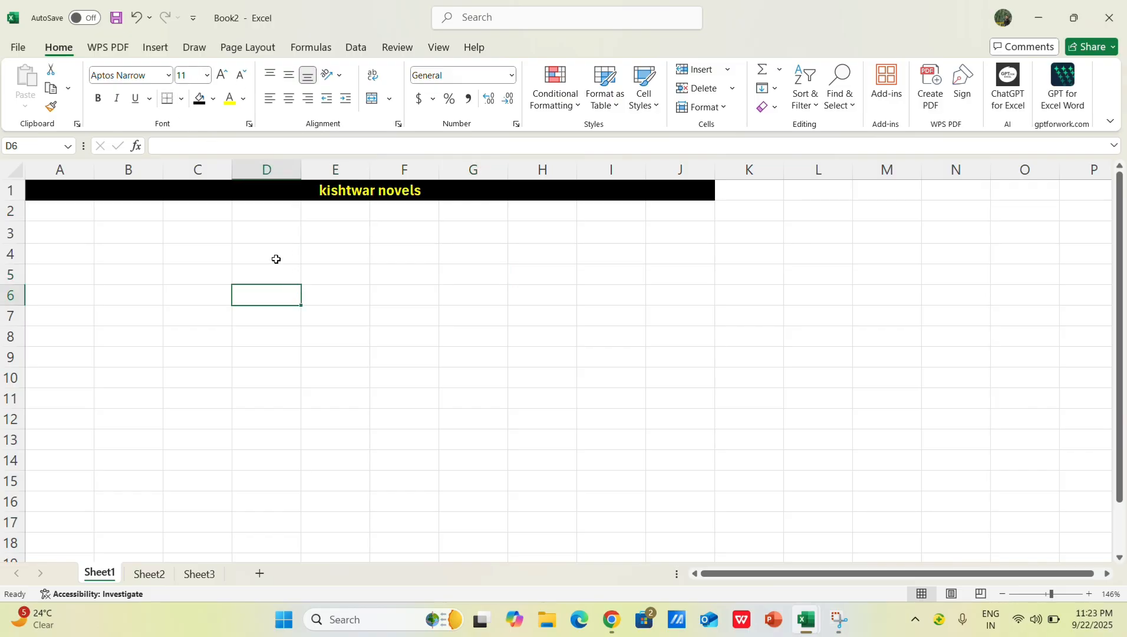
{"action": "left_click", "coordinate": [186, 258]}
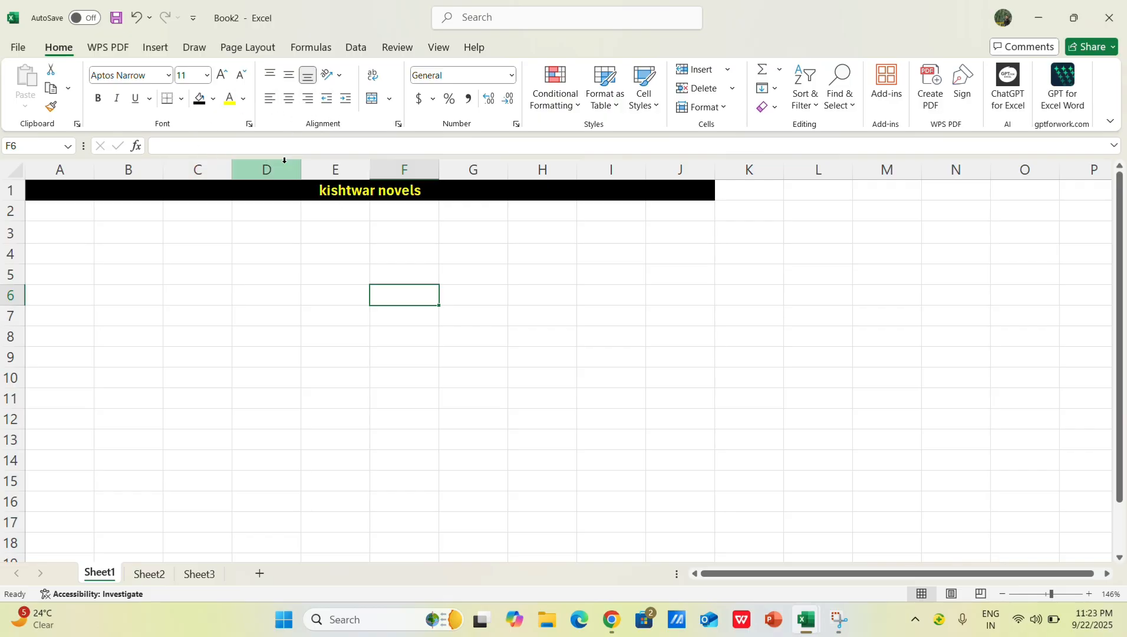
{"action": "left_click", "coordinate": [376, 250]}
{"action": "left_click", "coordinate": [340, 255]}
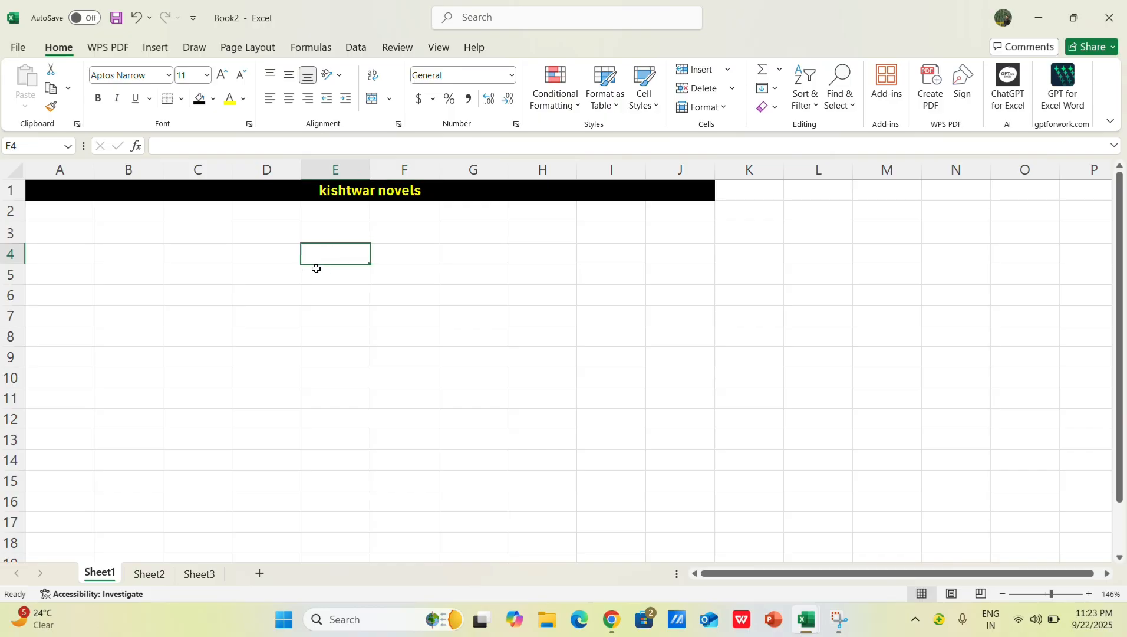
{"action": "scroll", "coordinate": [311, 268], "scroll_direction": "down", "scroll_amount": 3}
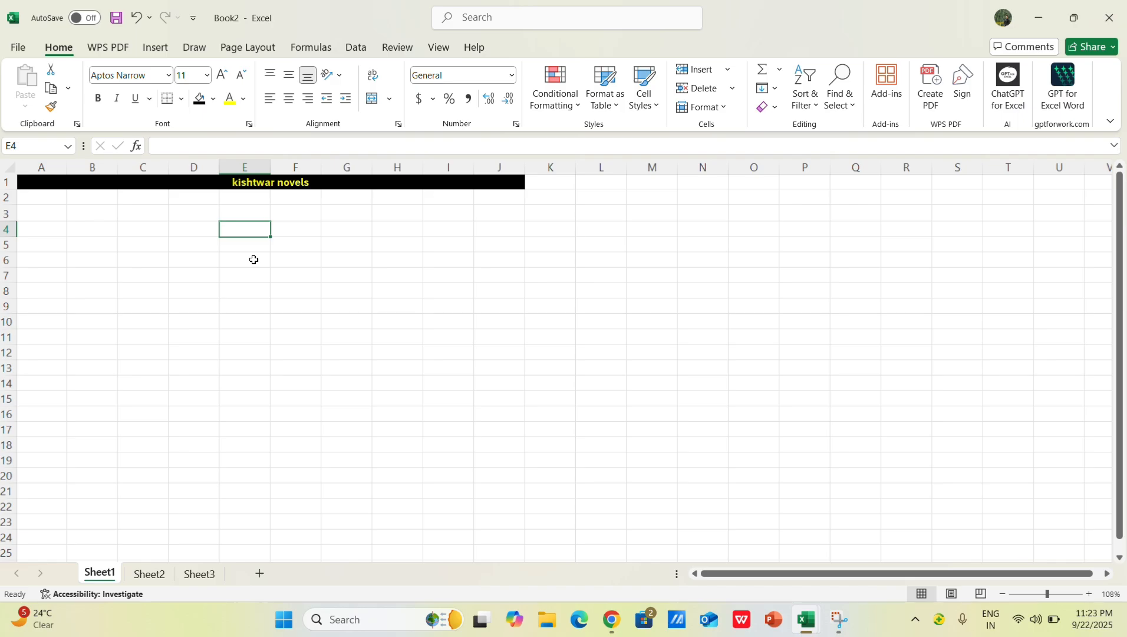
{"action": "scroll", "coordinate": [259, 282], "scroll_direction": "up", "scroll_amount": 1}
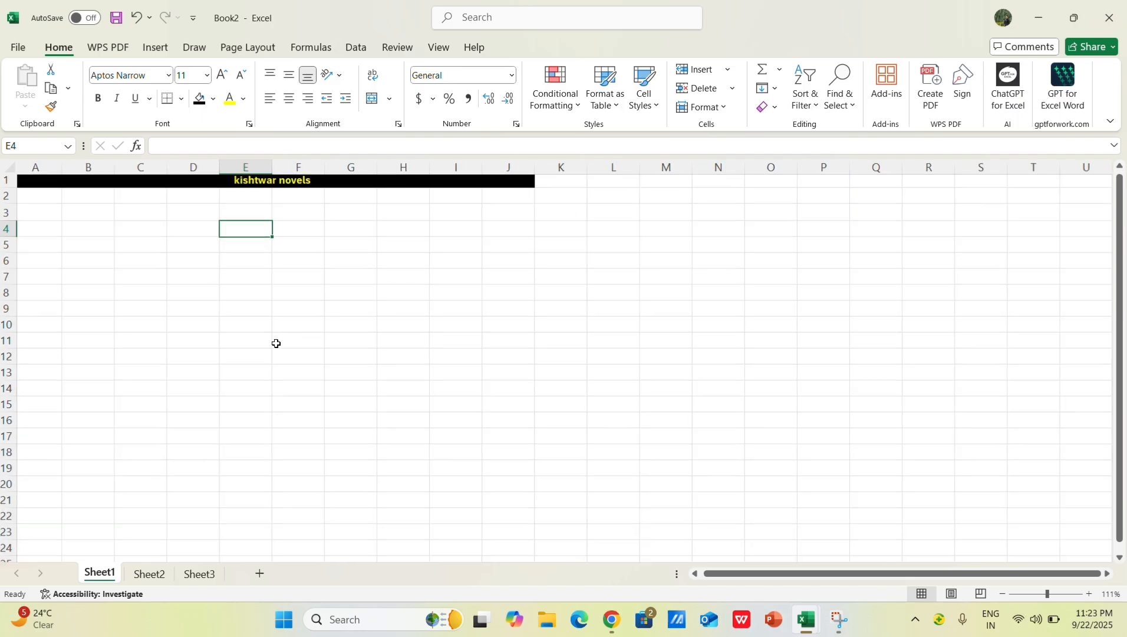
{"action": "scroll", "coordinate": [277, 343], "scroll_direction": "up", "scroll_amount": 2}
{"action": "key", "text": "Up"}
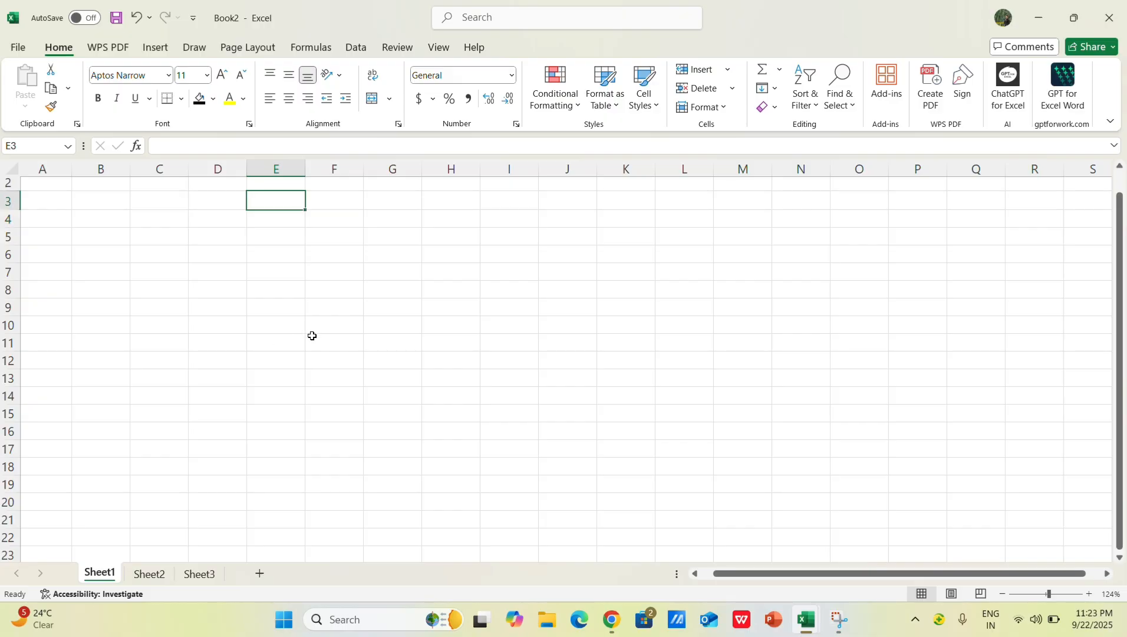
{"action": "scroll", "coordinate": [312, 334], "scroll_direction": "up", "scroll_amount": 1}
{"action": "key", "text": "ctrl+Home"}
{"action": "left_click", "coordinate": [313, 328]}
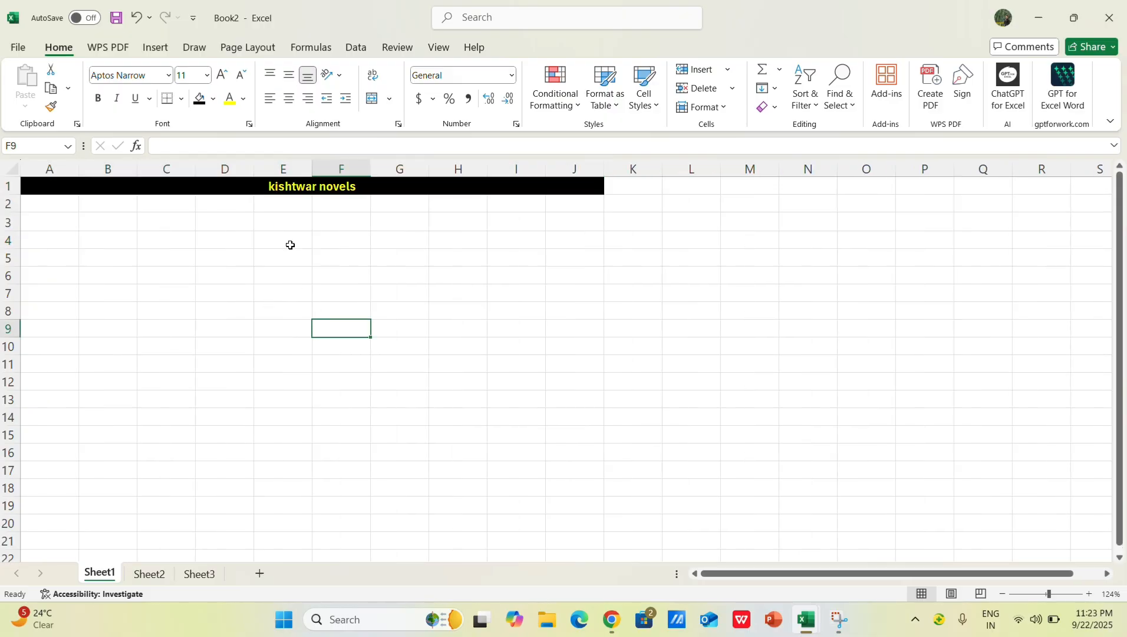
{"action": "left_click", "coordinate": [240, 287]}
{"action": "left_click", "coordinate": [63, 225]}
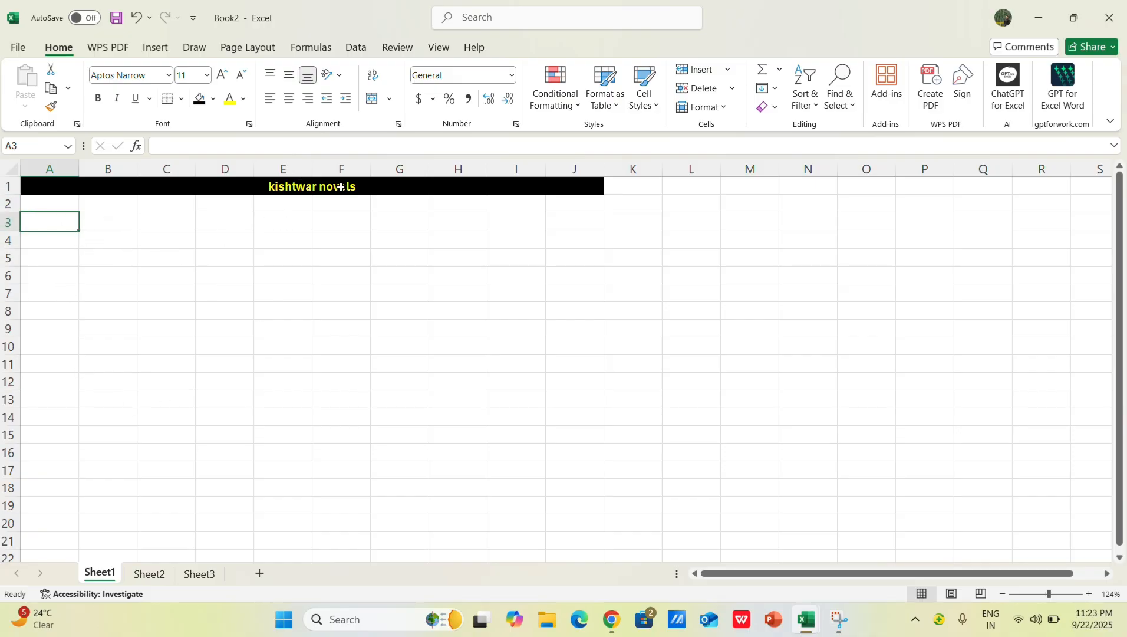
Step: Switch to the Excel data cleaning demo conversation with ChatGPT in Chrome and go to its end
{"action": "left_click", "coordinate": [1042, 22]}
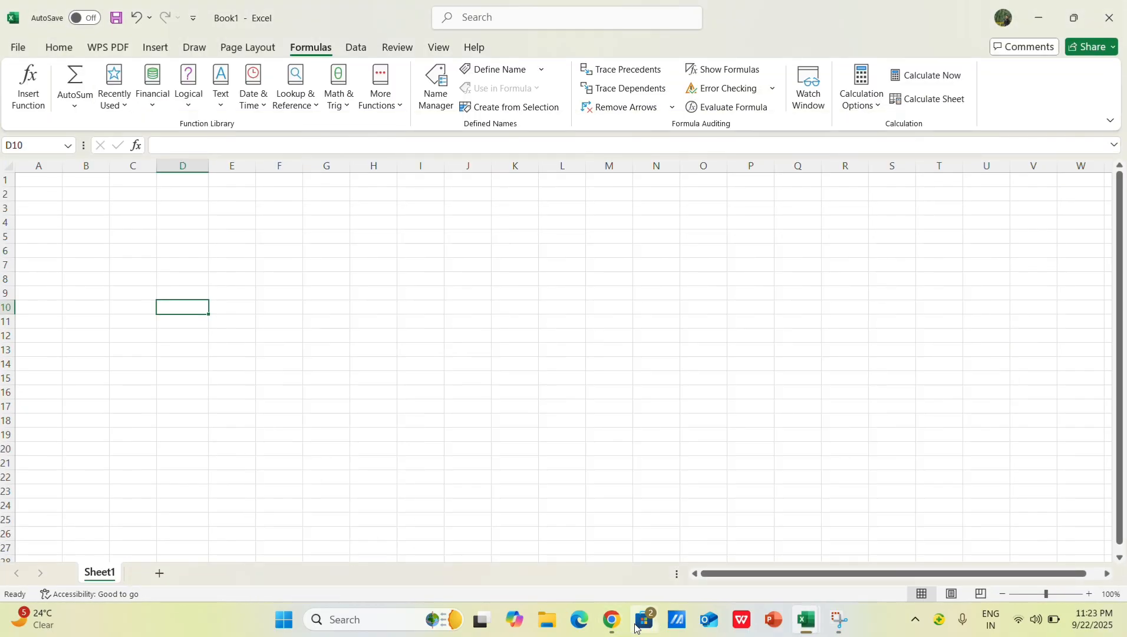
{"action": "left_click", "coordinate": [613, 620]}
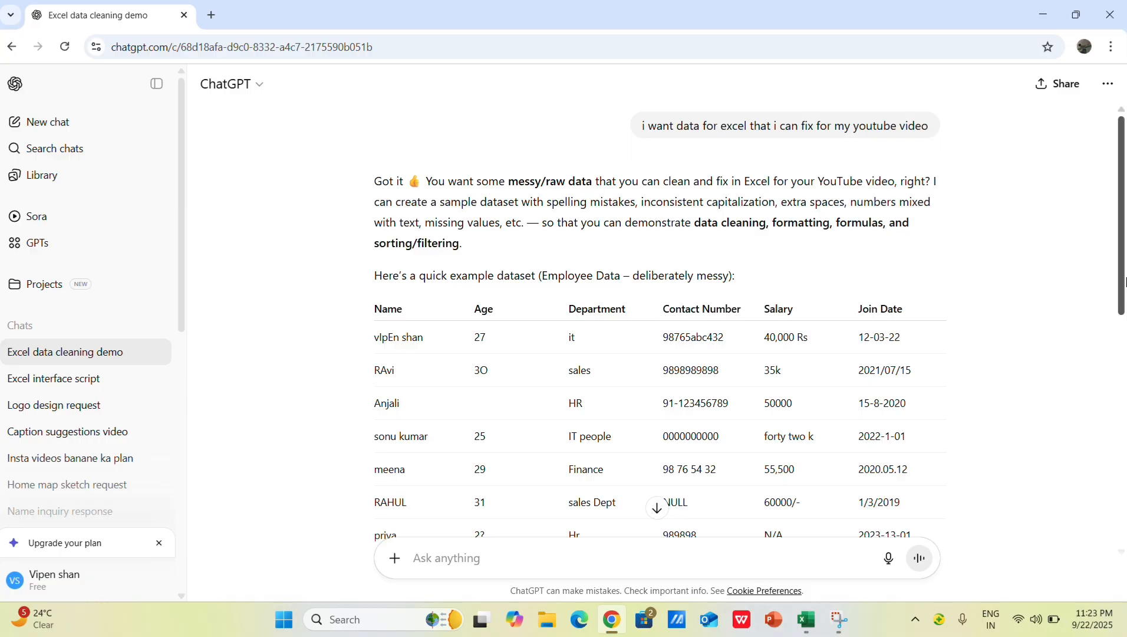
{"action": "scroll", "coordinate": [1121, 287], "scroll_direction": "down", "scroll_amount": 8}
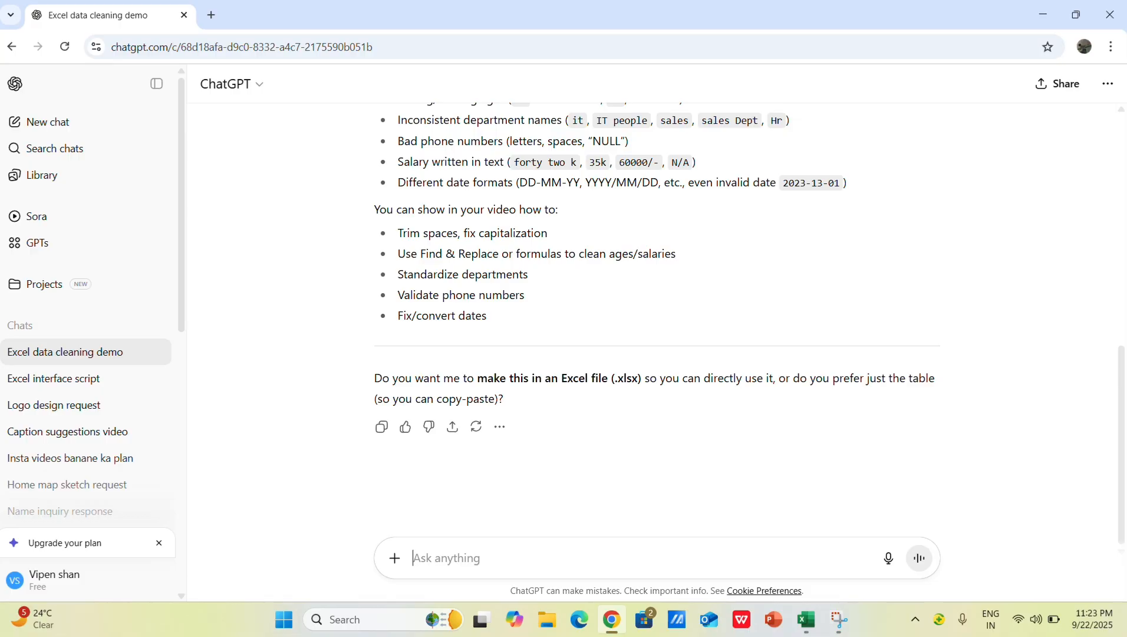
Step: Ask ChatGPT for a messy student dataset by sending the prompt "students data for excel messyb data"
{"action": "type", "text": "messyb"}
{"action": "key", "text": "BackSpace"}
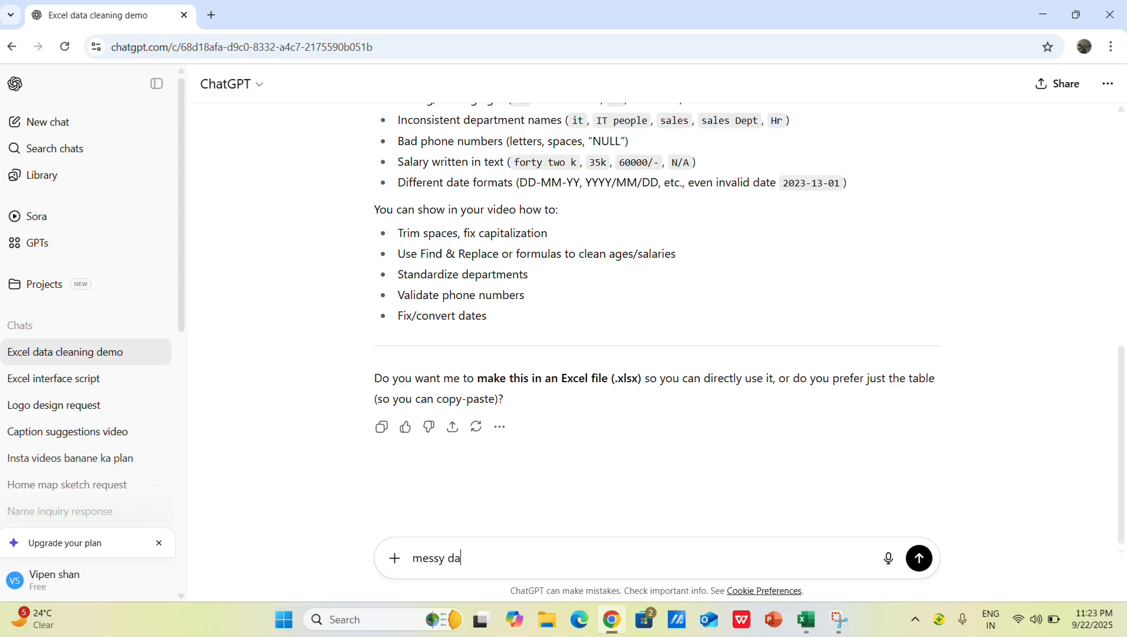
{"action": "key", "text": "BackSpace"}
{"action": "key", "text": "BackSpace"}
{"action": "key", "text": "BackSpace"}
{"action": "key", "text": "BackSpace"}
{"action": "key", "text": "BackSpace"}
{"action": "key", "text": "BackSpace"}
{"action": "key", "text": "BackSpace"}
{"action": "type", "text": "studem"}
{"action": "key", "text": "BackSpace"}
{"action": "key", "text": "BackSpace"}
{"action": "type", "text": "nts data for excel messyb da"}
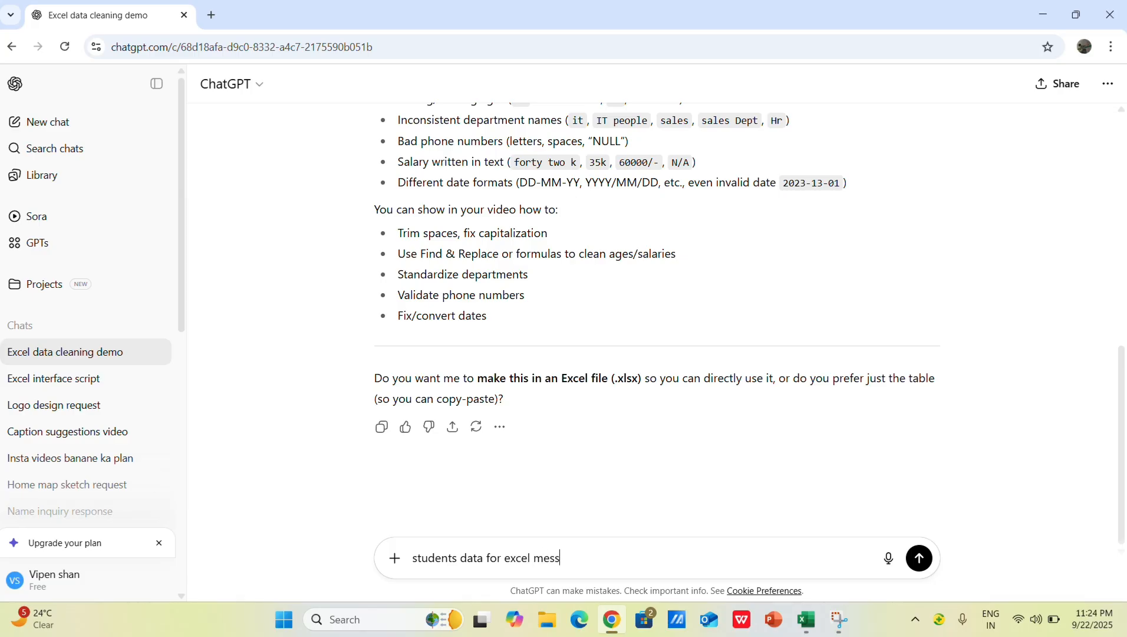
{"action": "key", "text": "Return"}
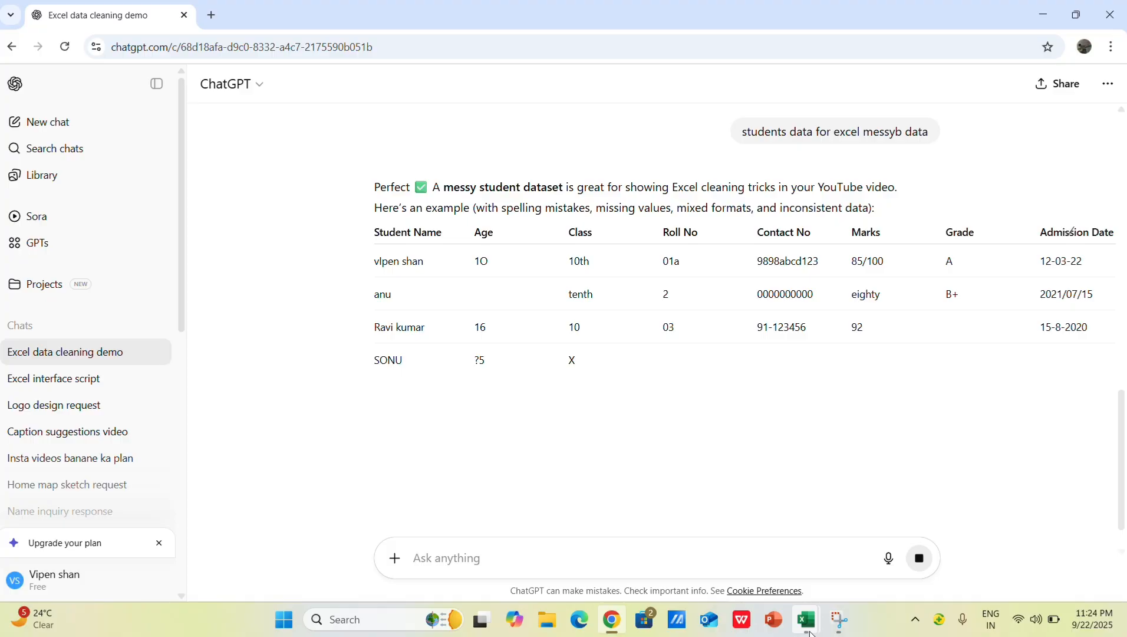
Step: Switch back to the Book2 workbook in Excel and paste the copied student table starting at cell A2
{"action": "mouse_move", "coordinate": [807, 619]}
{"action": "left_click", "coordinate": [828, 549]}
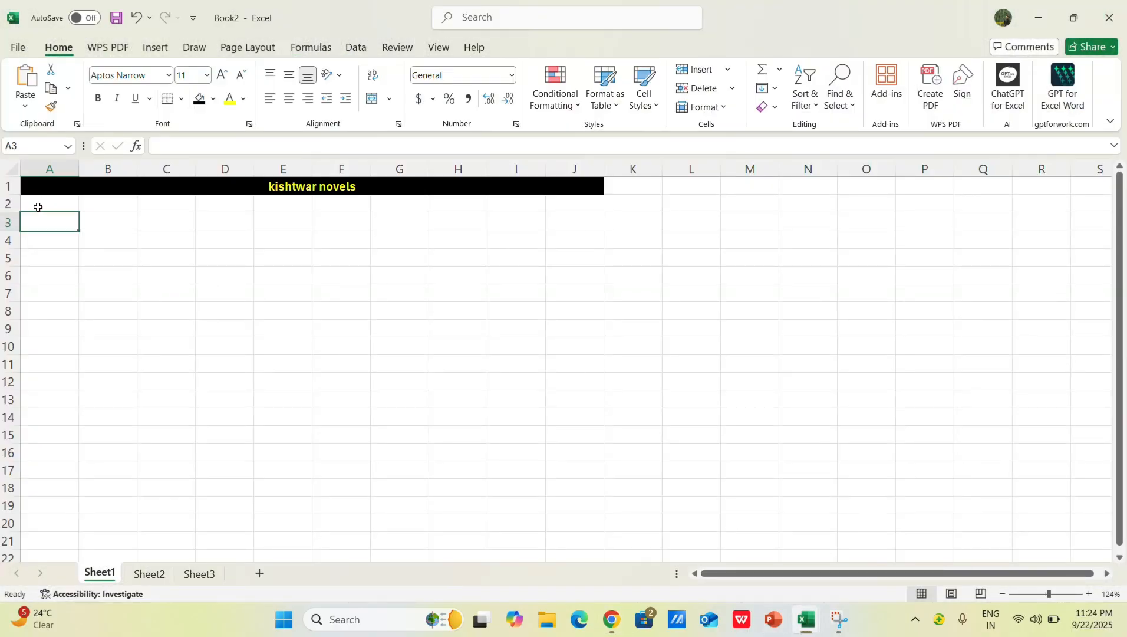
{"action": "left_click", "coordinate": [37, 207]}
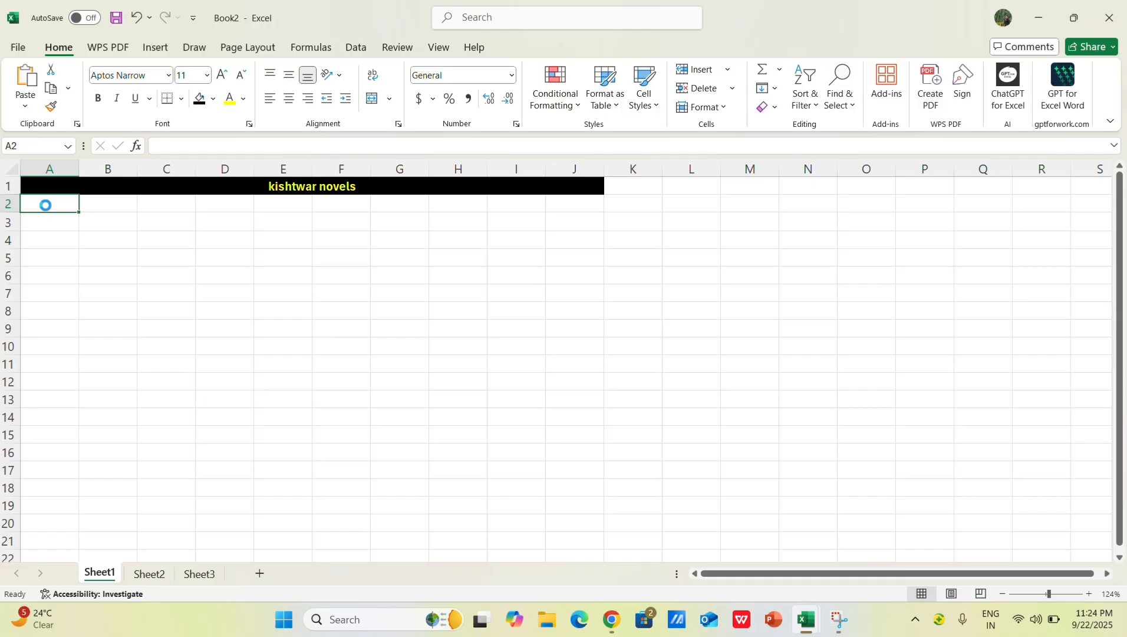
{"action": "key", "text": "ctrl+v"}
{"action": "left_click", "coordinate": [421, 347]}
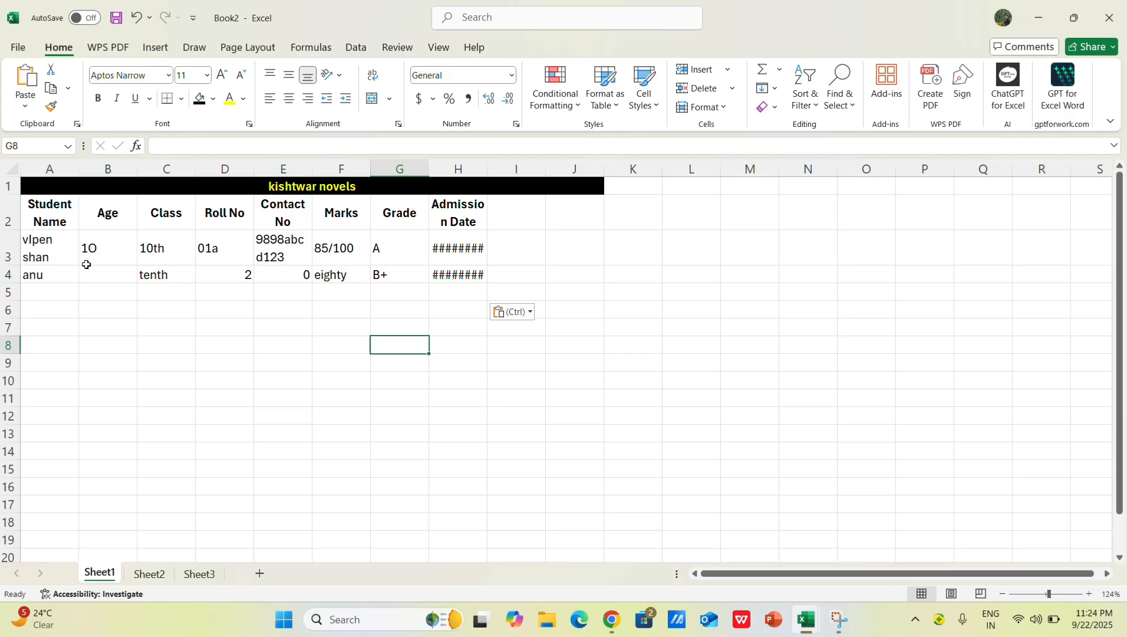
Step: AutoFit the column widths of the entire sheet to the pasted student data
{"action": "left_click", "coordinate": [12, 173]}
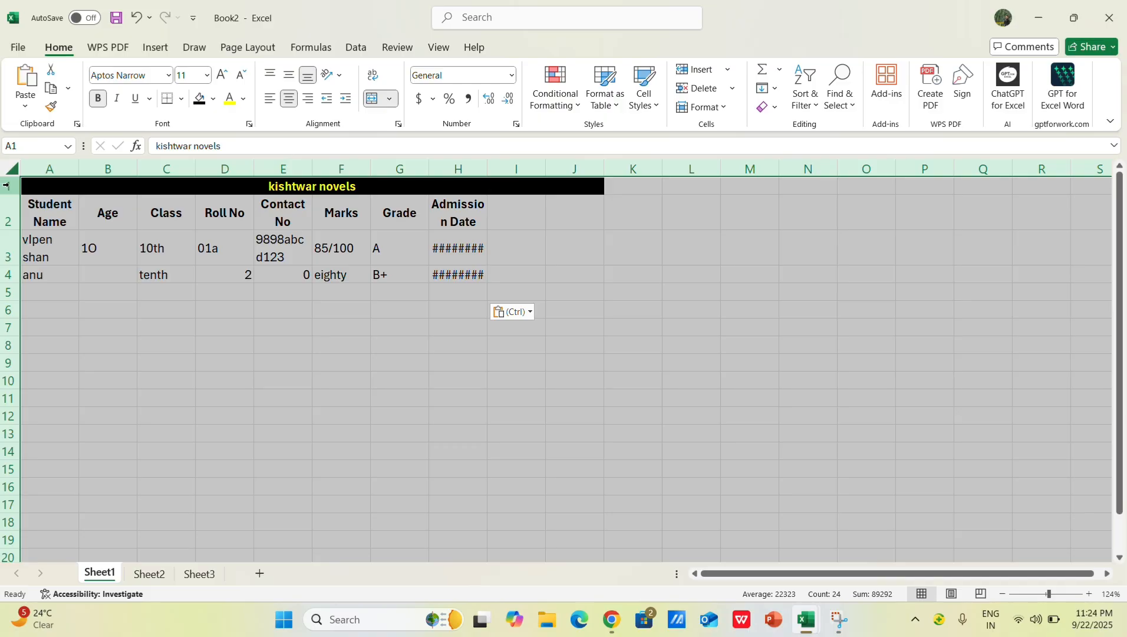
{"action": "key", "text": "alt+h"}
{"action": "key", "text": "o"}
{"action": "key", "text": "i"}
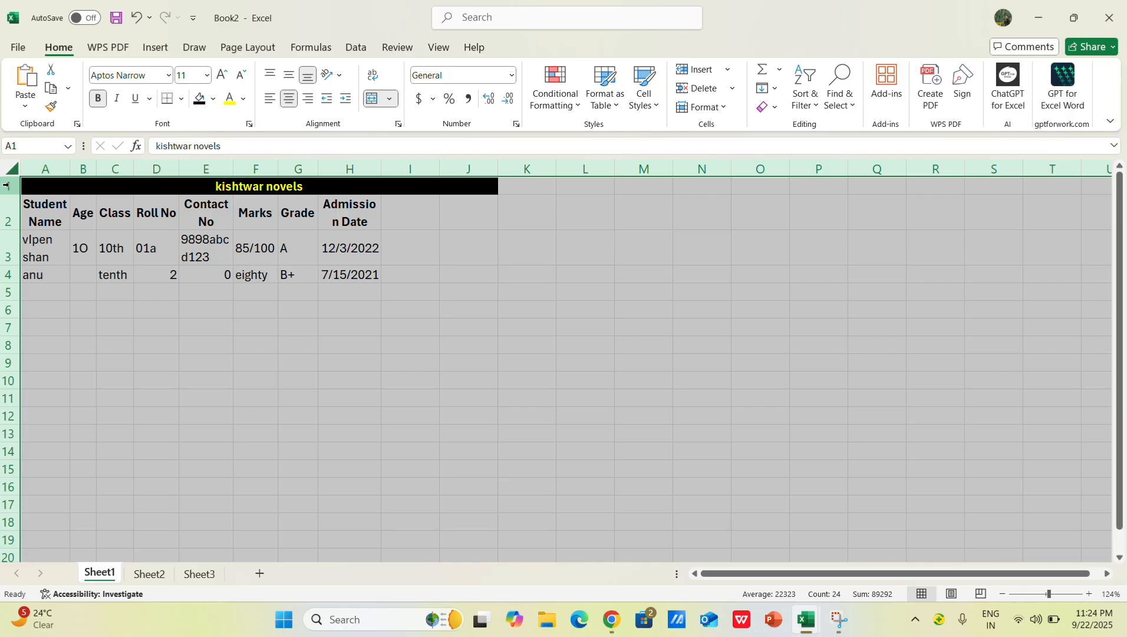
{"action": "key", "text": "alt+h"}
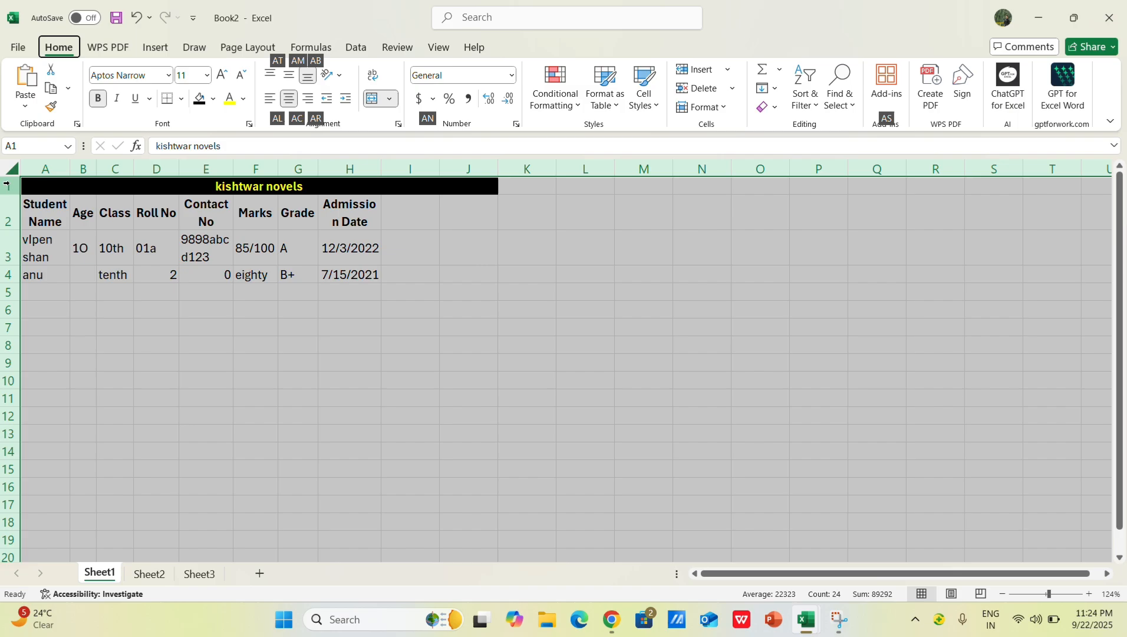
{"action": "key", "text": "c"}
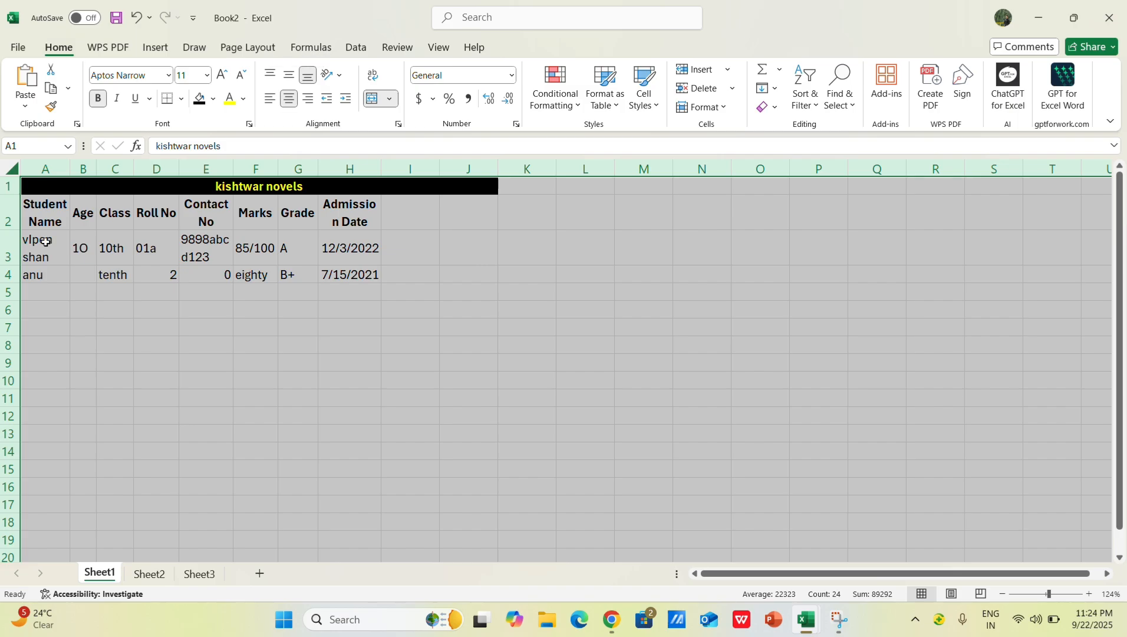
{"action": "key", "text": "alt+h"}
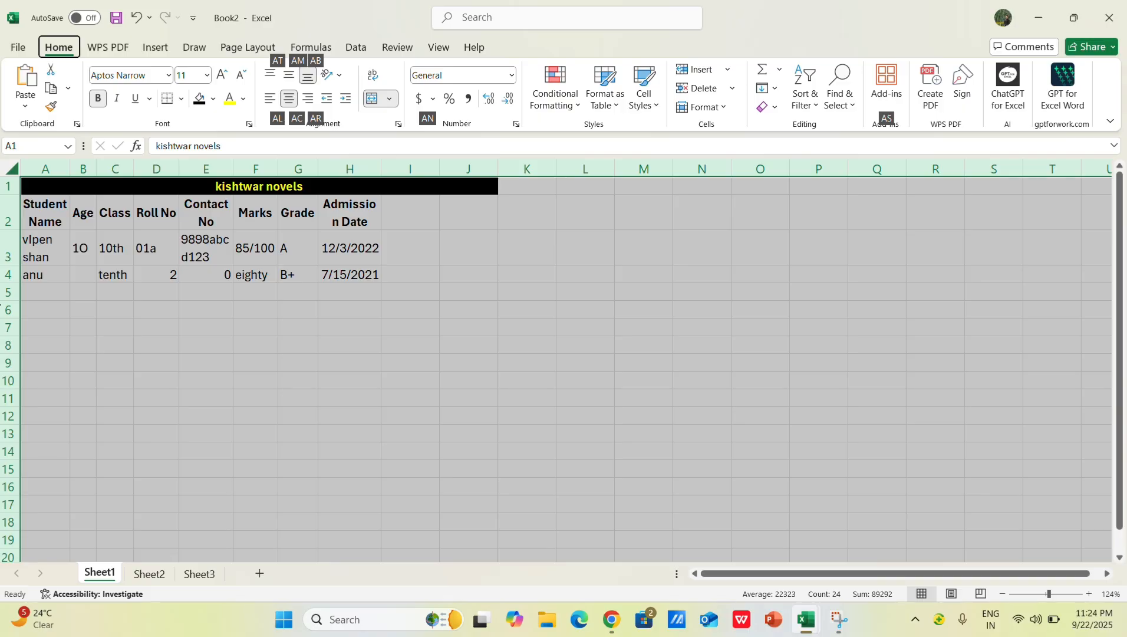
{"action": "key", "text": "alt"}
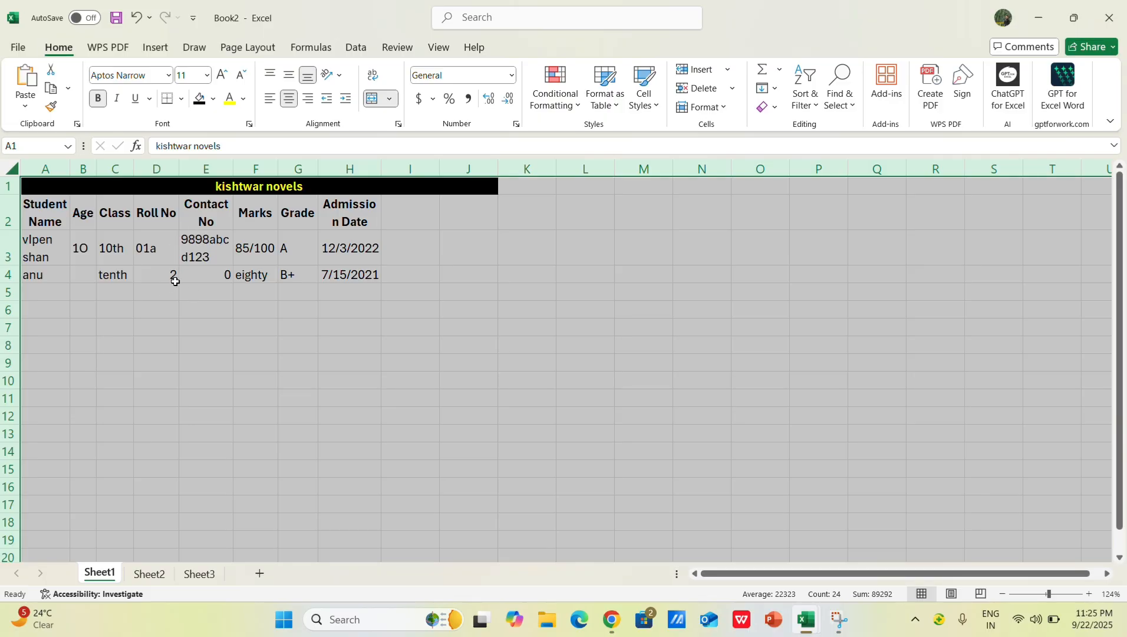
{"action": "left_click", "coordinate": [320, 296]}
{"action": "left_click_drag", "start_coordinate": [321, 296], "coordinate": [310, 296]}
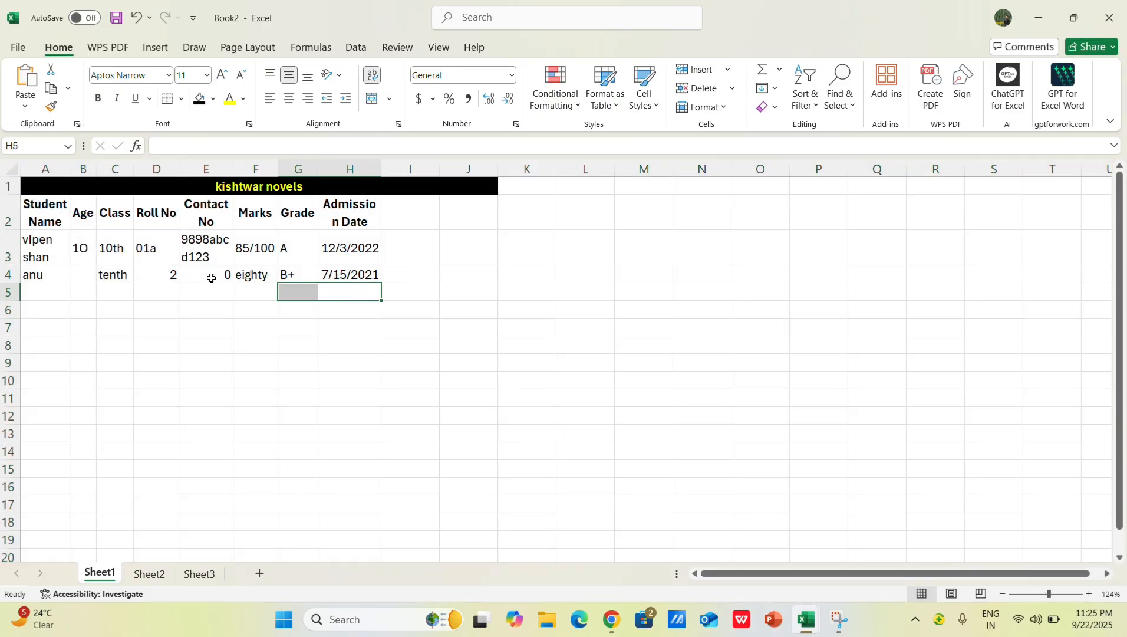
{"action": "left_click", "coordinate": [246, 321]}
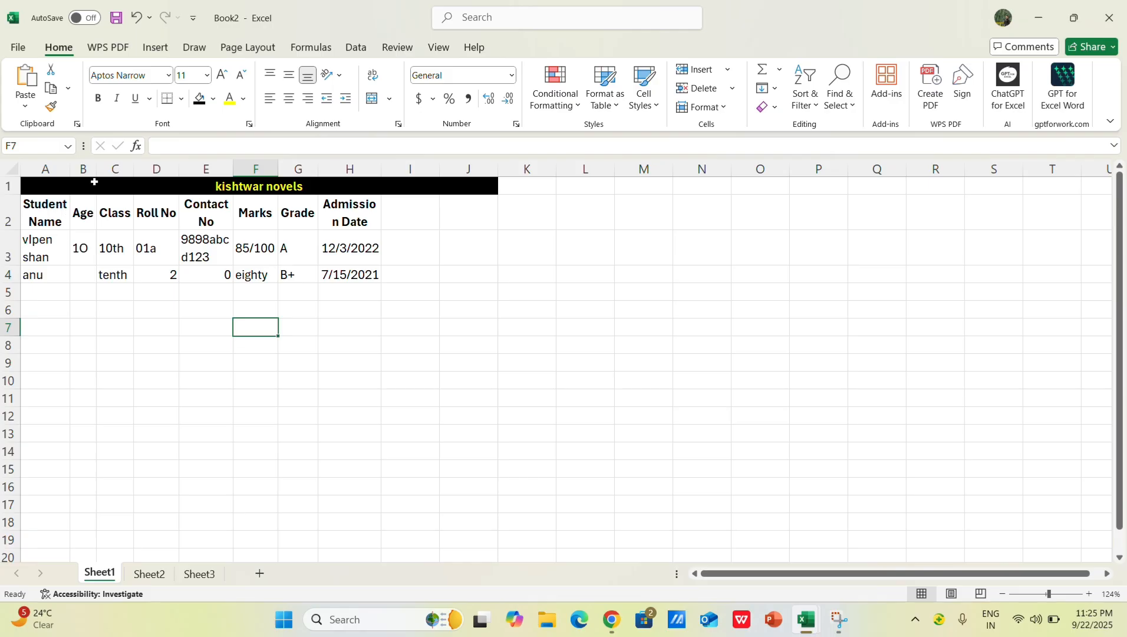
Step: Widen column A just enough for the Student Name heading and the names to fit on one line
{"action": "left_click", "coordinate": [70, 168]}
{"action": "left_click", "coordinate": [67, 168]}
{"action": "left_click_drag", "start_coordinate": [66, 177], "coordinate": [119, 187]}
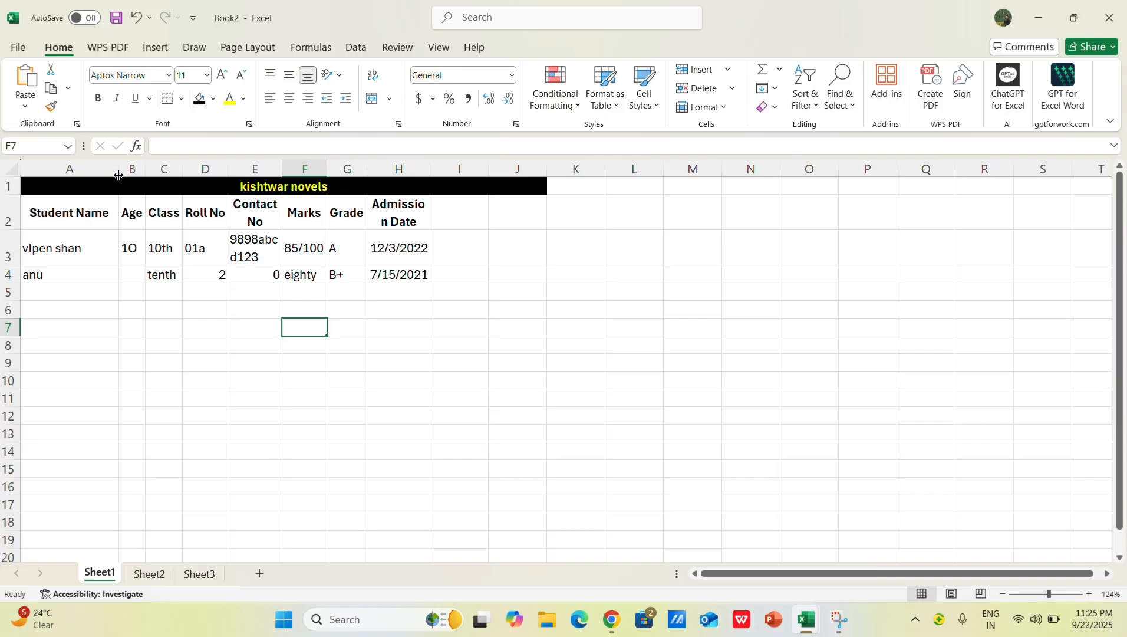
{"action": "scroll", "coordinate": [117, 176], "scroll_direction": "up", "scroll_amount": 1}
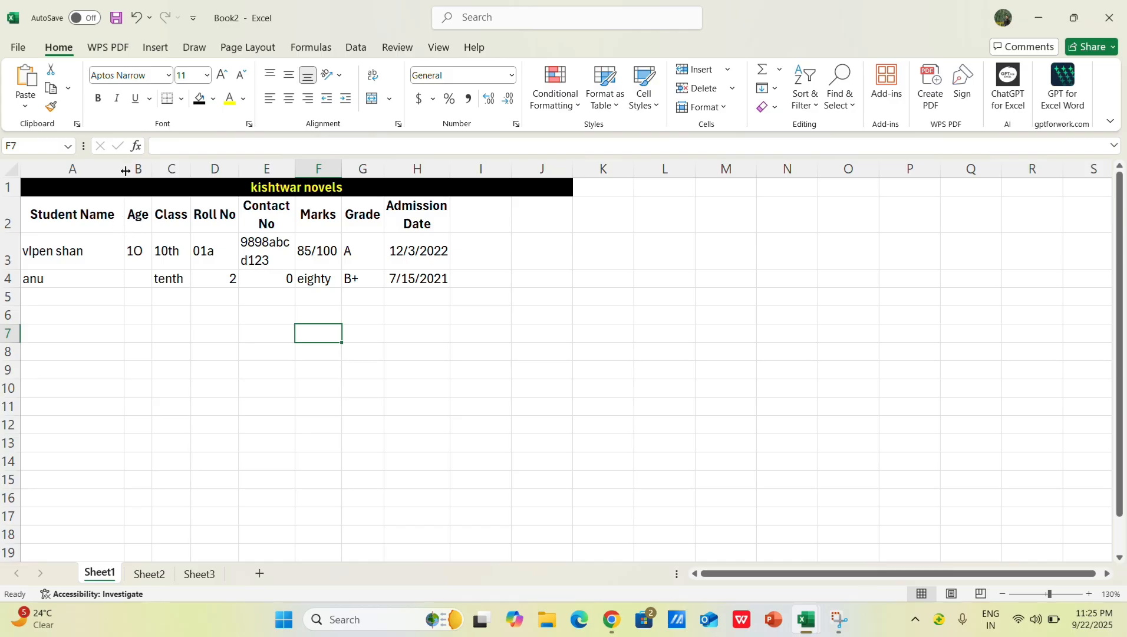
{"action": "left_click_drag", "start_coordinate": [122, 177], "coordinate": [471, 210]}
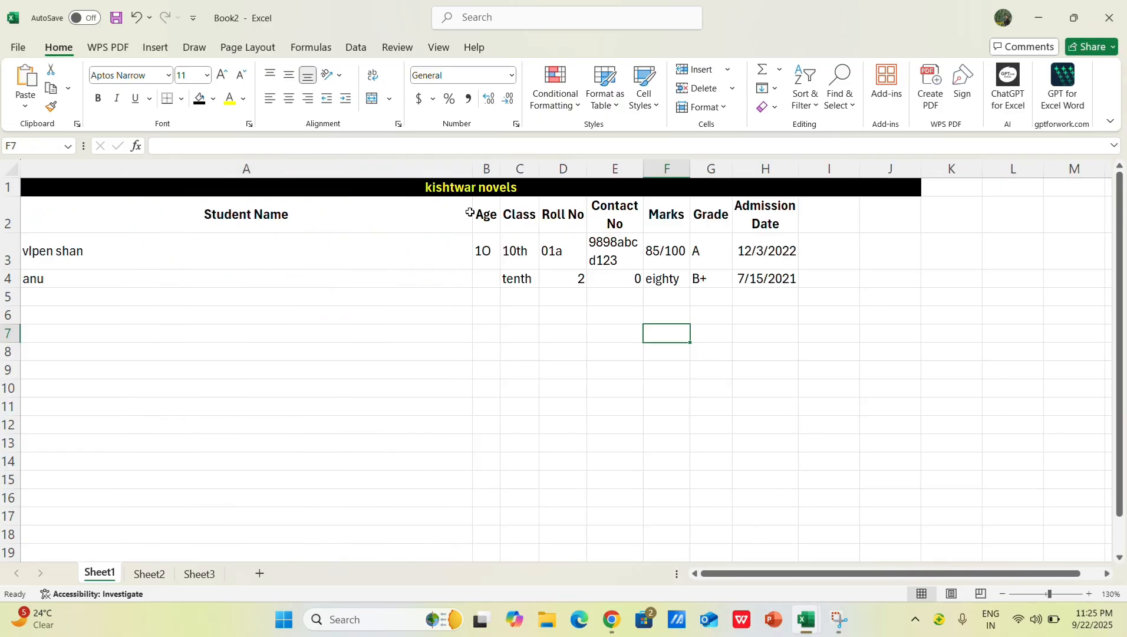
{"action": "left_click_drag", "start_coordinate": [472, 167], "coordinate": [125, 229]}
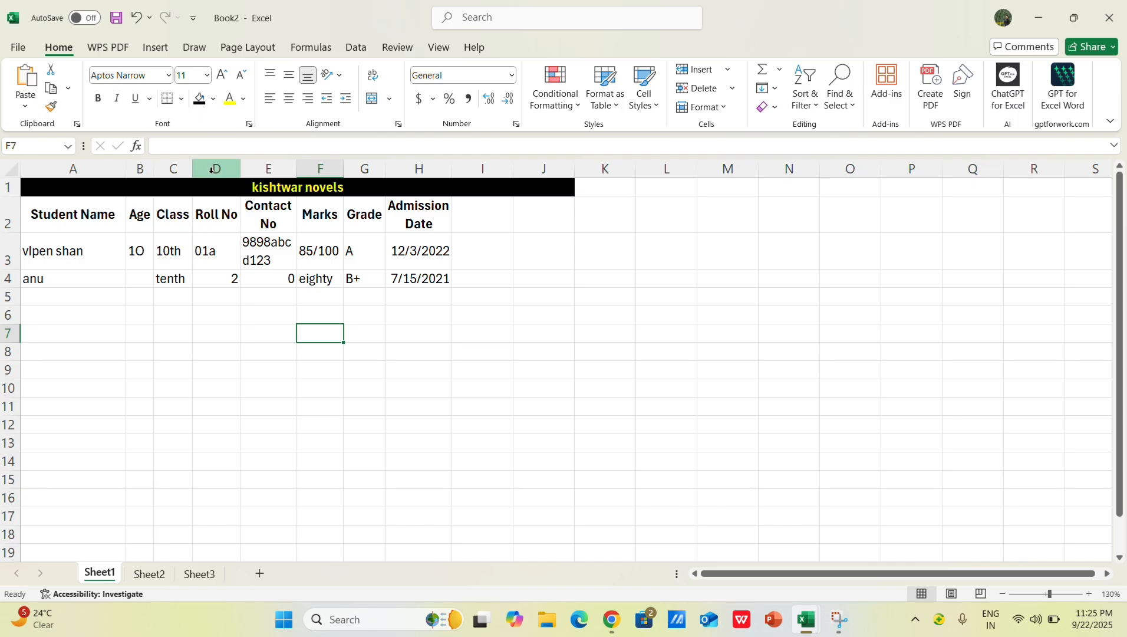
Step: Widen columns C, E, G and H so the Contact No and Admission Date headings each fit on one line
{"action": "left_click_drag", "start_coordinate": [191, 169], "coordinate": [198, 170]}
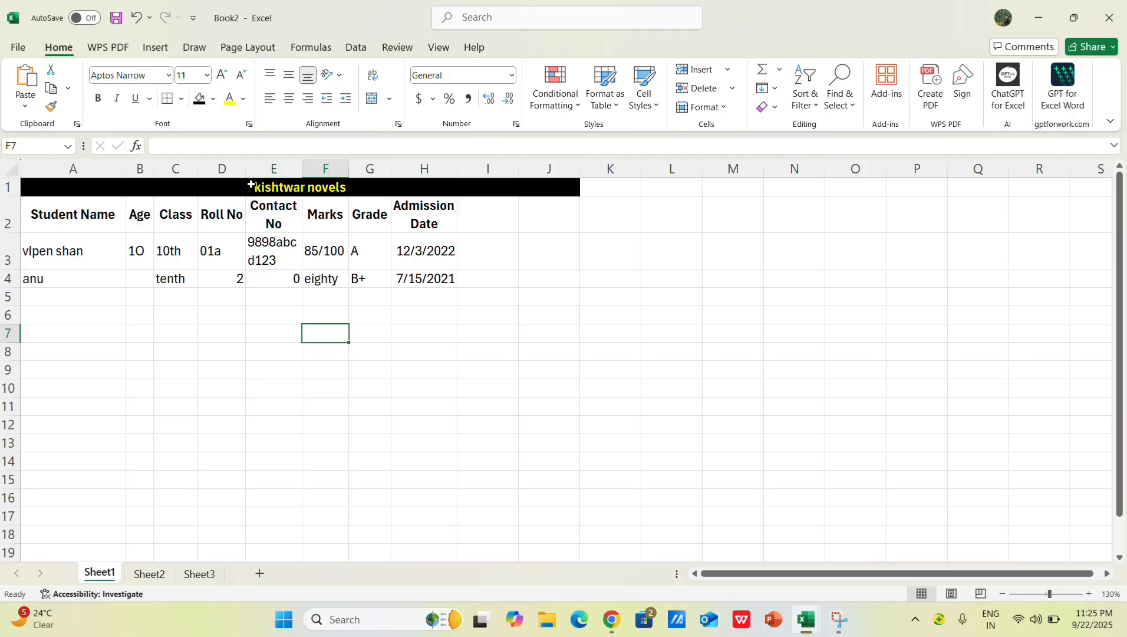
{"action": "left_click_drag", "start_coordinate": [302, 173], "coordinate": [328, 185]}
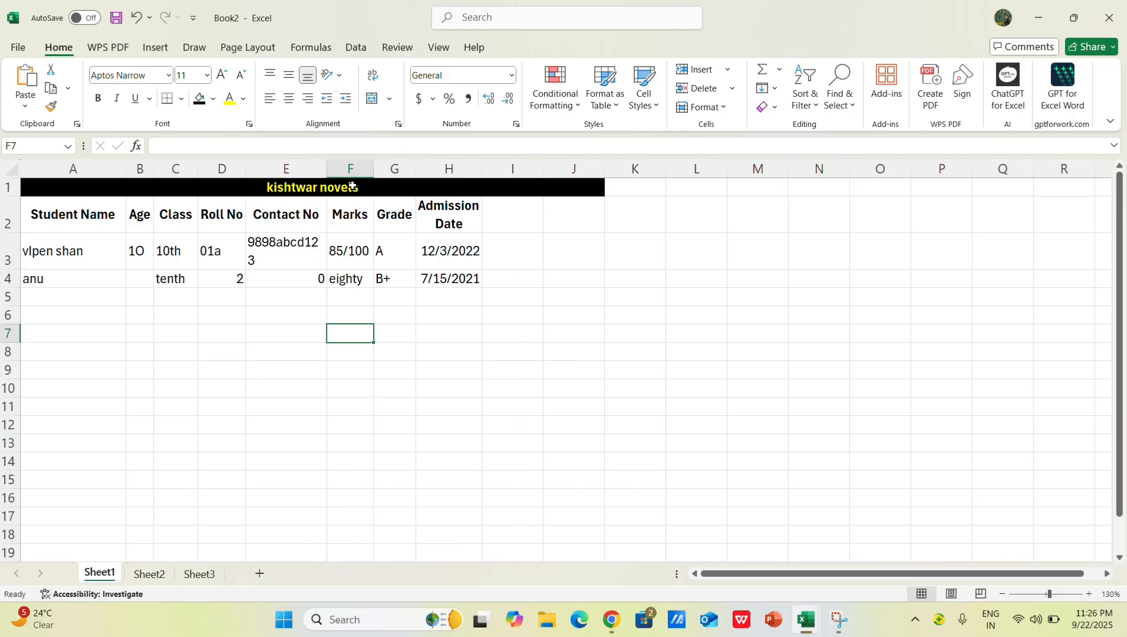
{"action": "left_click_drag", "start_coordinate": [416, 170], "coordinate": [524, 171]}
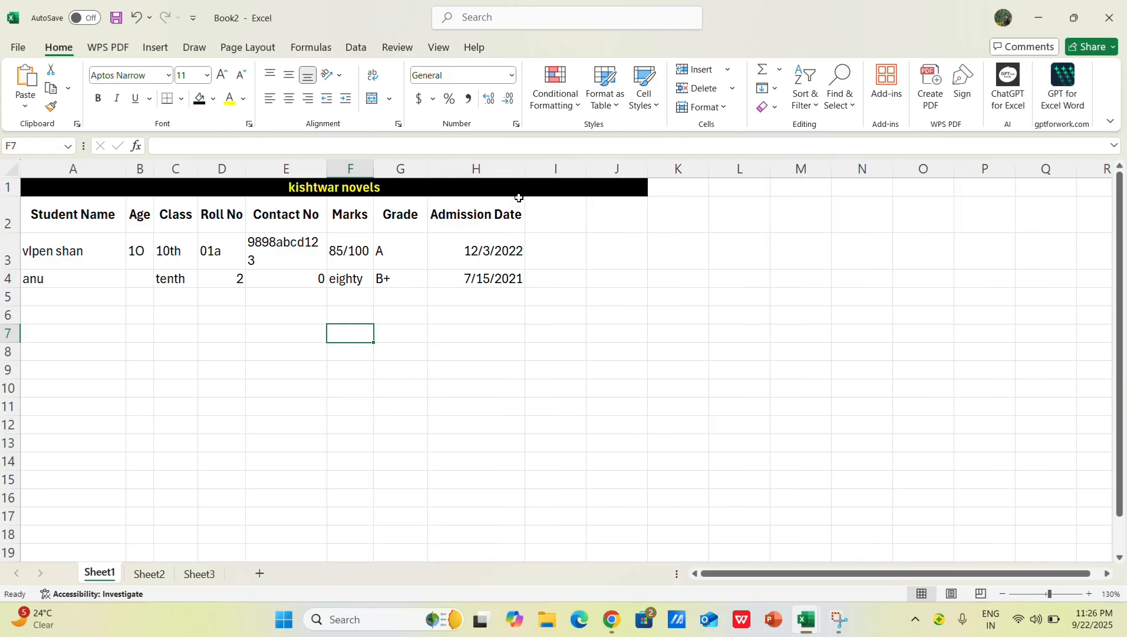
{"action": "left_click", "coordinate": [270, 442]}
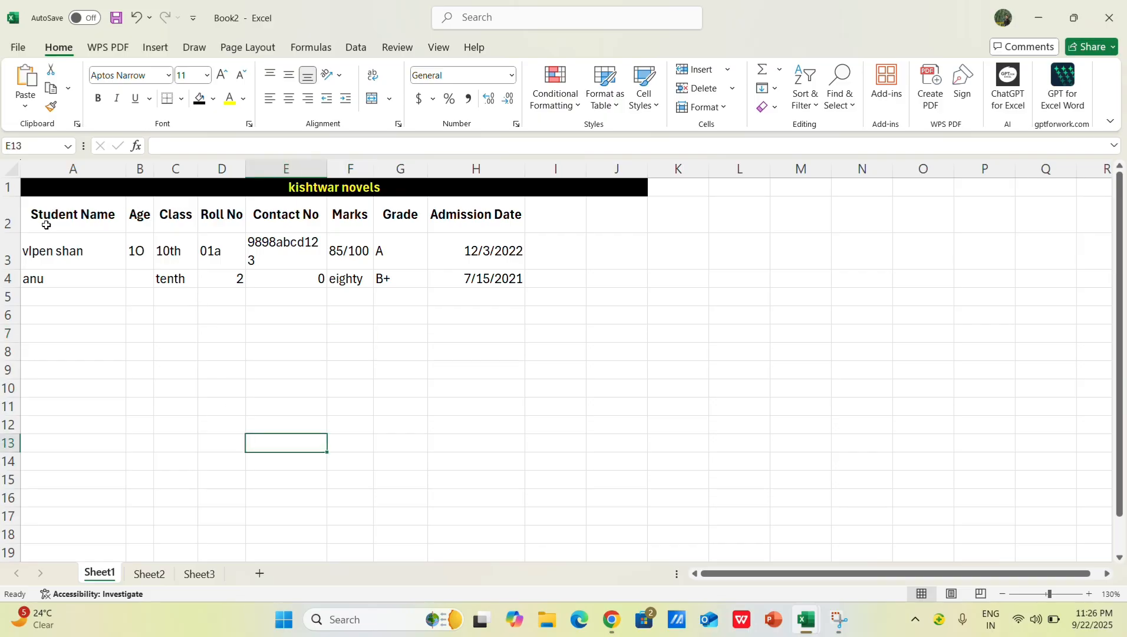
Step: Enter the students' ages in the Age column: 22 in B3 and 23 in B4
{"action": "left_click", "coordinate": [43, 277]}
{"action": "left_click", "coordinate": [75, 249]}
{"action": "left_click", "coordinate": [145, 258]}
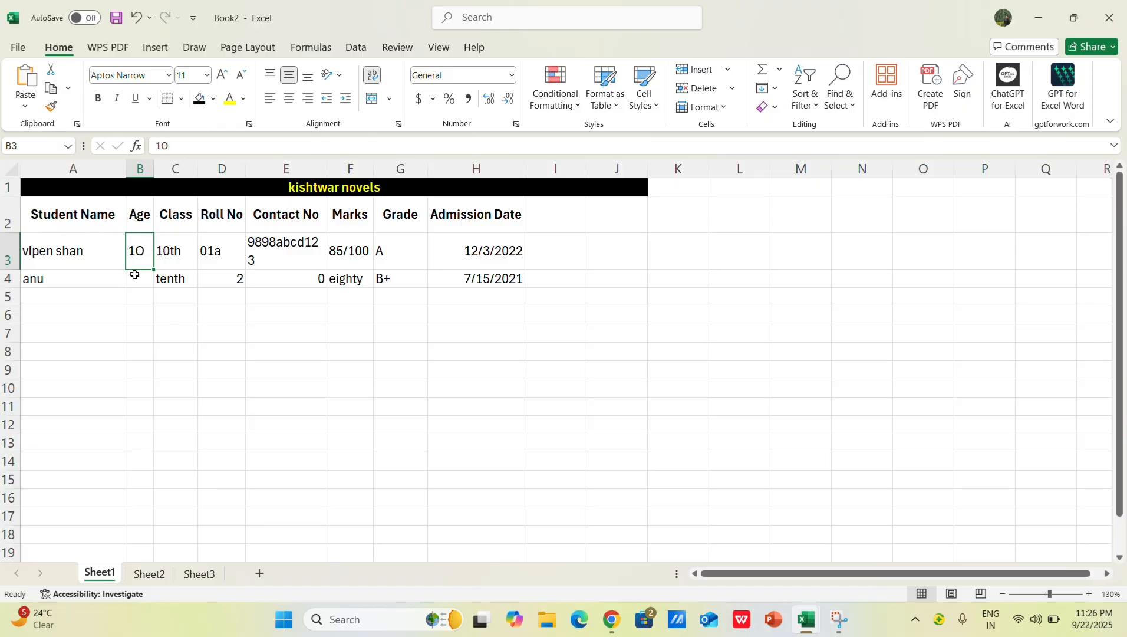
{"action": "key", "text": "BackSpace"}
{"action": "type", "text": "22"}
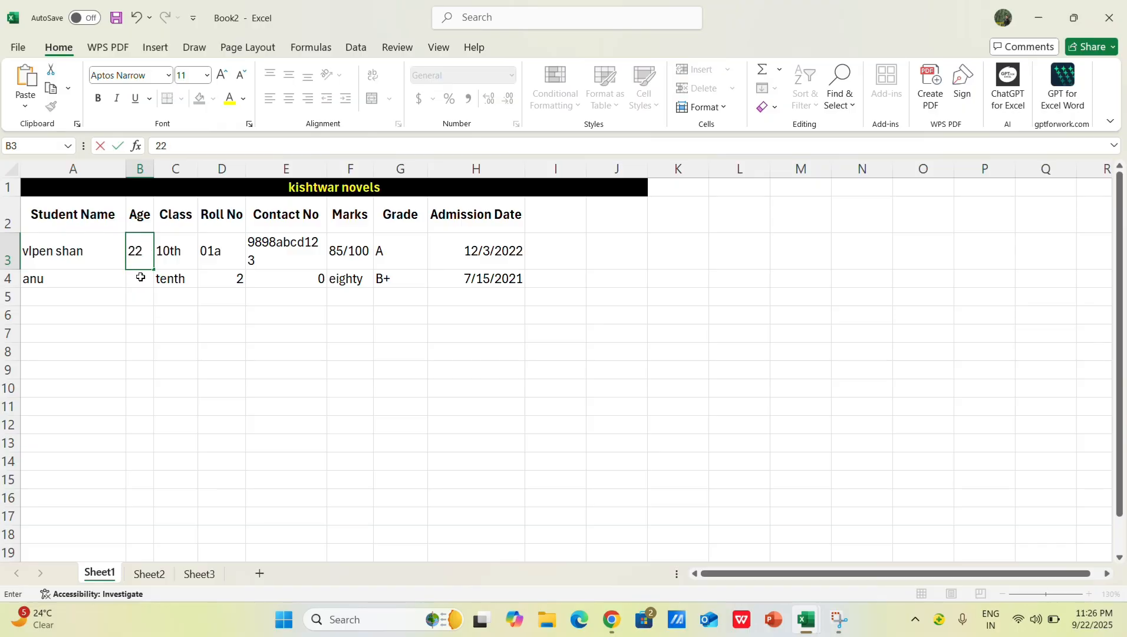
{"action": "left_click", "coordinate": [139, 277]}
{"action": "type", "text": "23"}
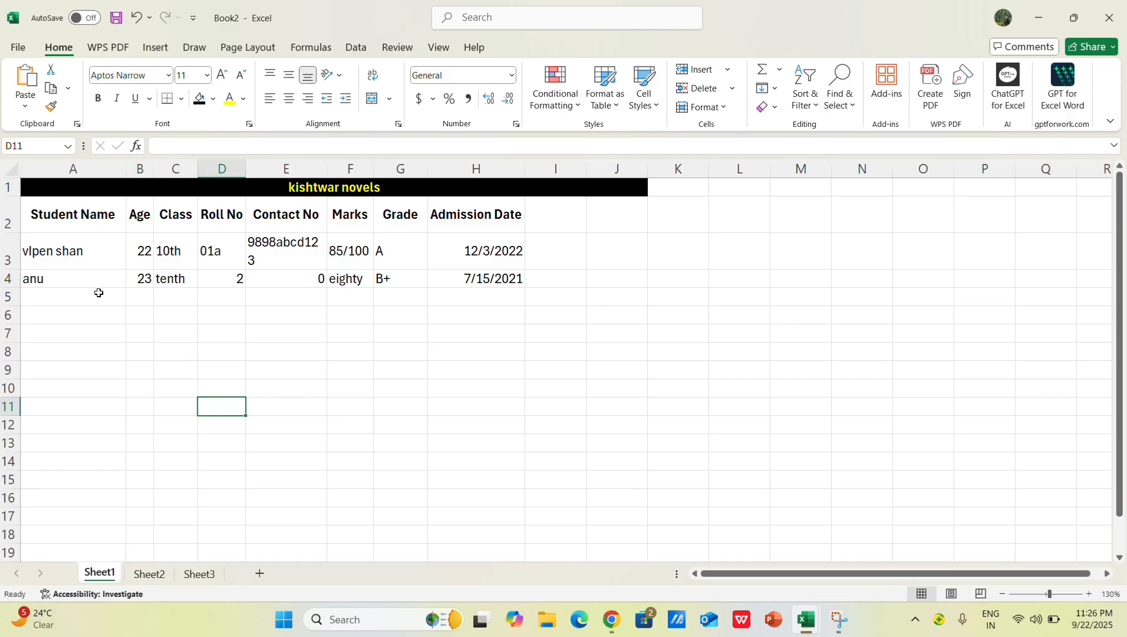
{"action": "left_click", "coordinate": [178, 350]}
{"action": "left_click", "coordinate": [177, 315]}
{"action": "left_click", "coordinate": [113, 315]}
{"action": "left_click", "coordinate": [210, 326]}
{"action": "left_click", "coordinate": [130, 316]}
{"action": "left_click", "coordinate": [254, 311]}
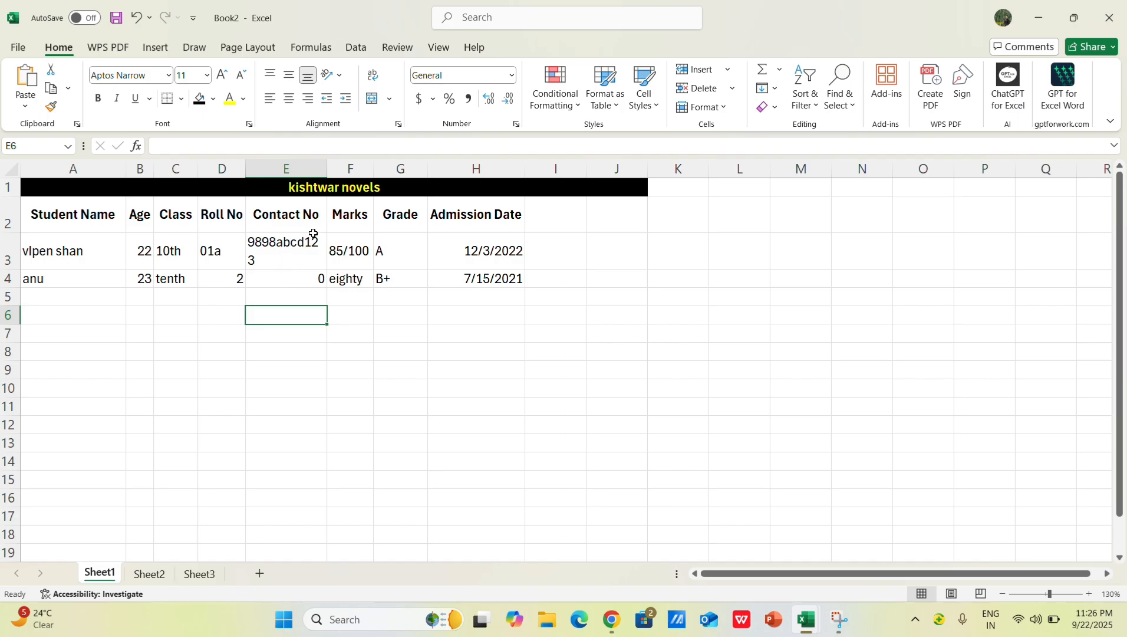
{"action": "left_click", "coordinate": [294, 173]}
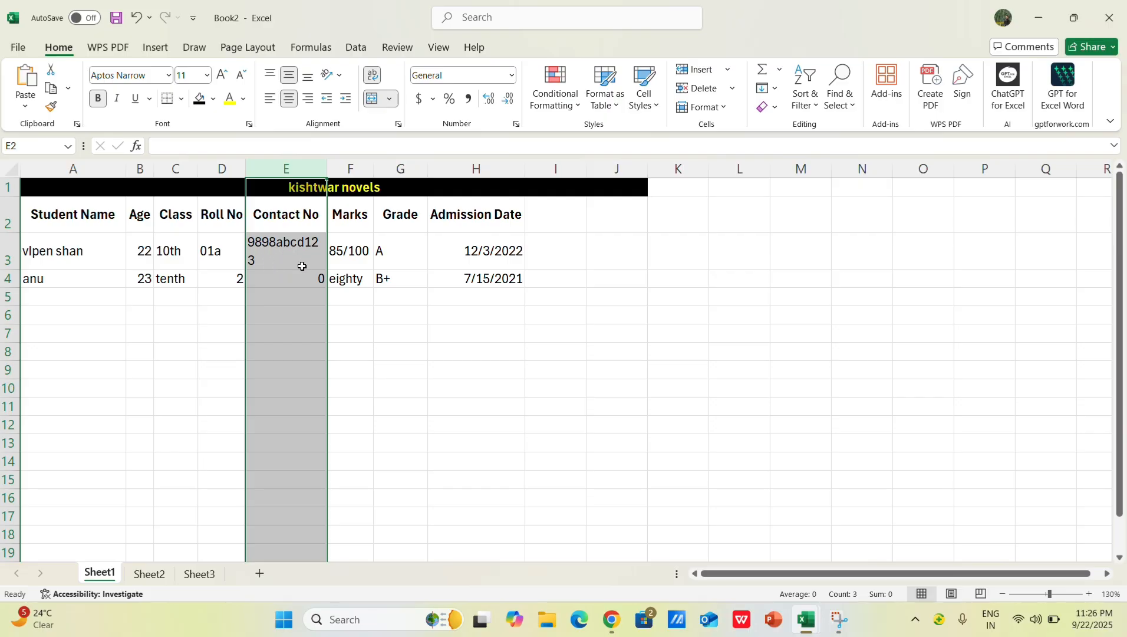
{"action": "left_click", "coordinate": [351, 377]}
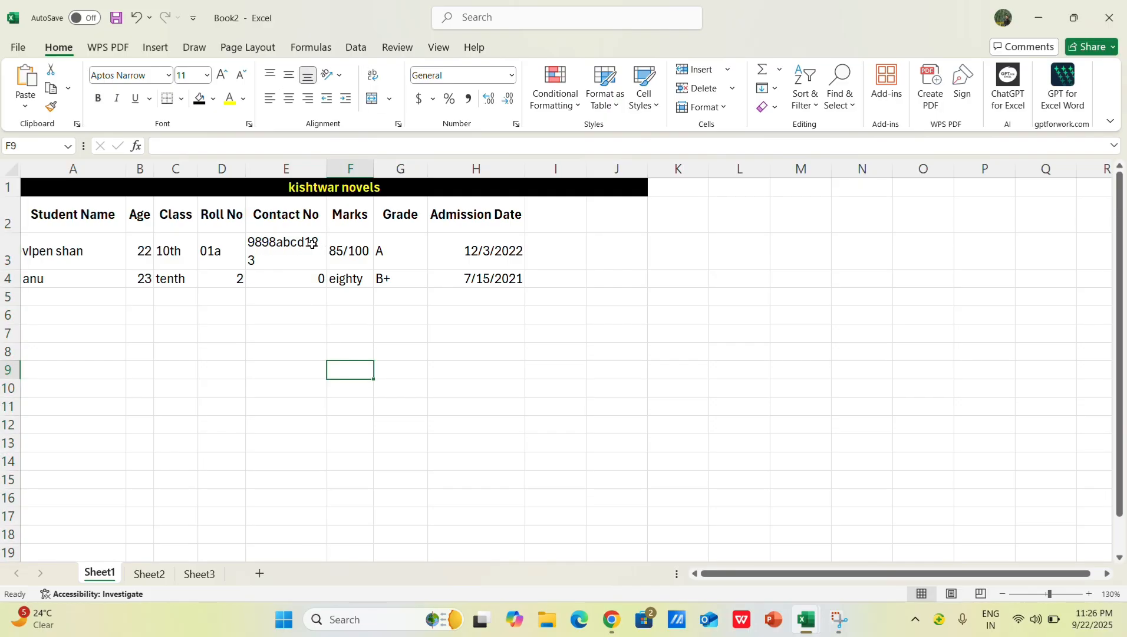
Step: Delete the first student's contact number from cell E3
{"action": "double_click", "coordinate": [304, 242]}
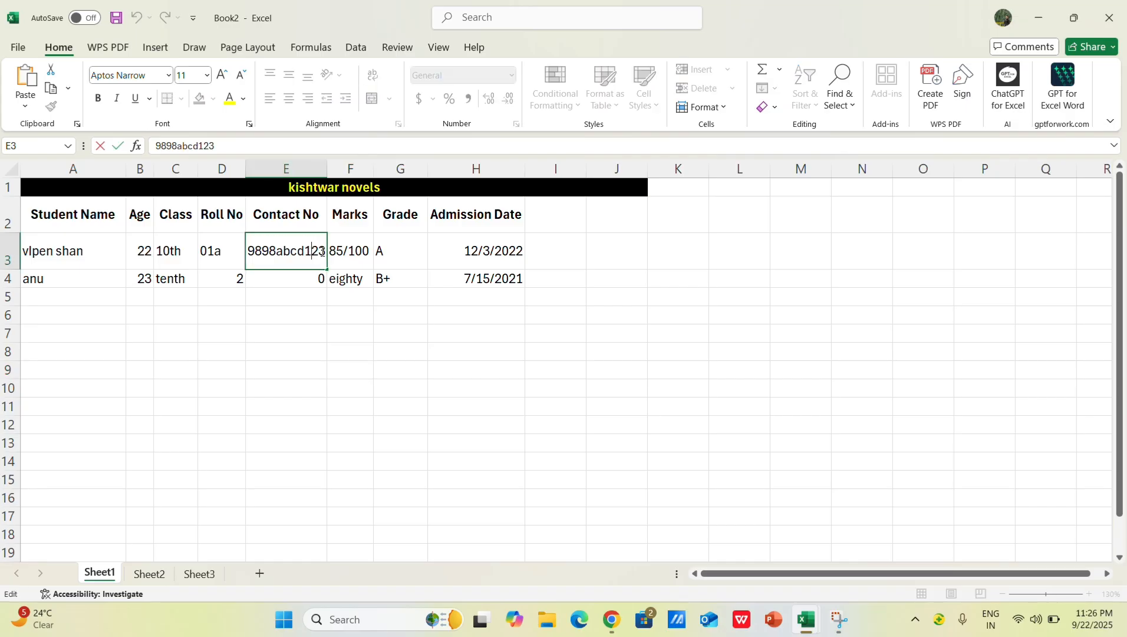
{"action": "key", "text": "BackSpace"}
{"action": "key", "text": "BackSpace"}
{"action": "key", "text": "BackSpace"}
{"action": "key", "text": "BackSpace"}
{"action": "key", "text": "BackSpace"}
{"action": "key", "text": "BackSpace"}
{"action": "key", "text": "BackSpace"}
{"action": "key", "text": "BackSpace"}
{"action": "key", "text": "BackSpace"}
{"action": "key", "text": "BackSpace"}
{"action": "key", "text": "BackSpace"}
{"action": "left_click", "coordinate": [298, 295]}
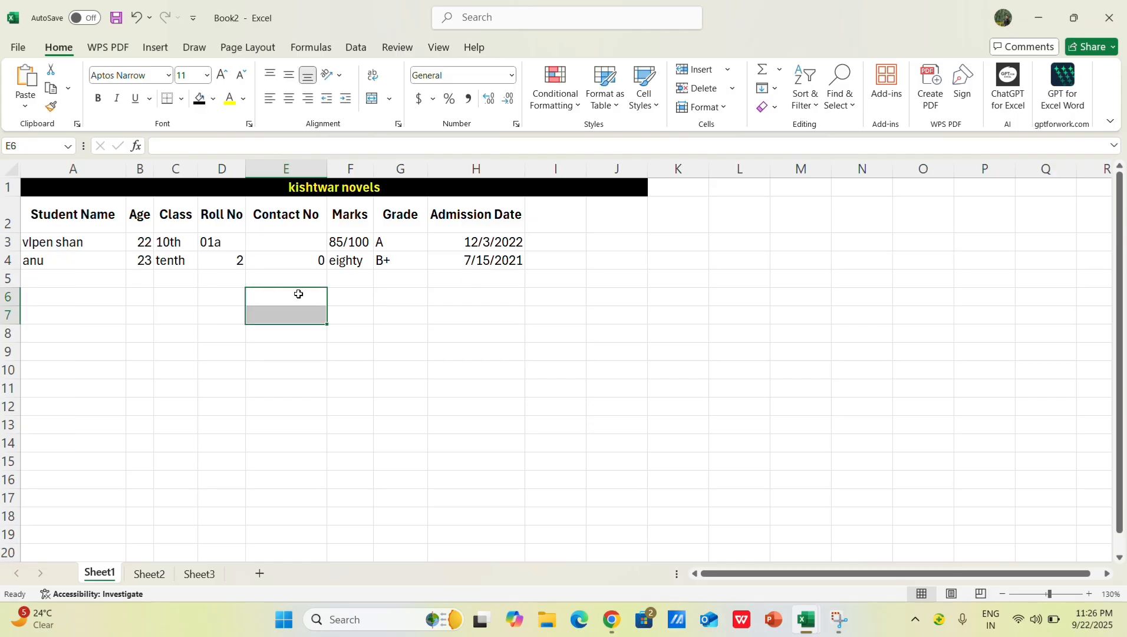
Step: Clear the second student's contact number from E4 and set the roll numbers to 1 in D3 and 2 in D4
{"action": "left_click", "coordinate": [306, 262]}
{"action": "key", "text": "Delete"}
{"action": "left_click", "coordinate": [227, 264]}
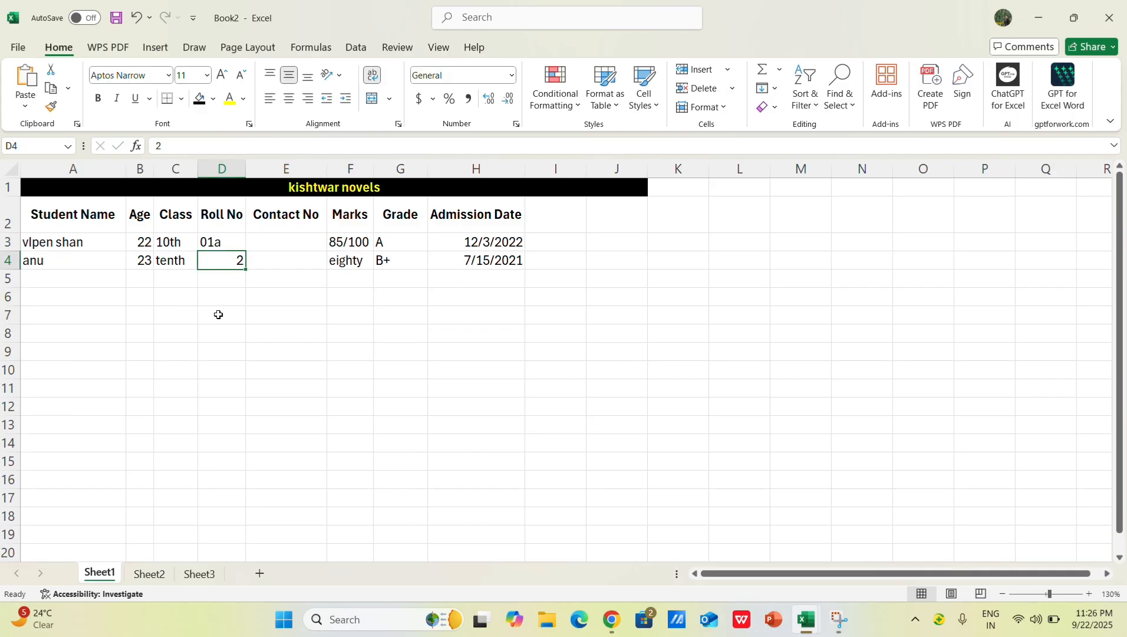
{"action": "key", "text": "BackSpace"}
{"action": "left_click", "coordinate": [220, 245]}
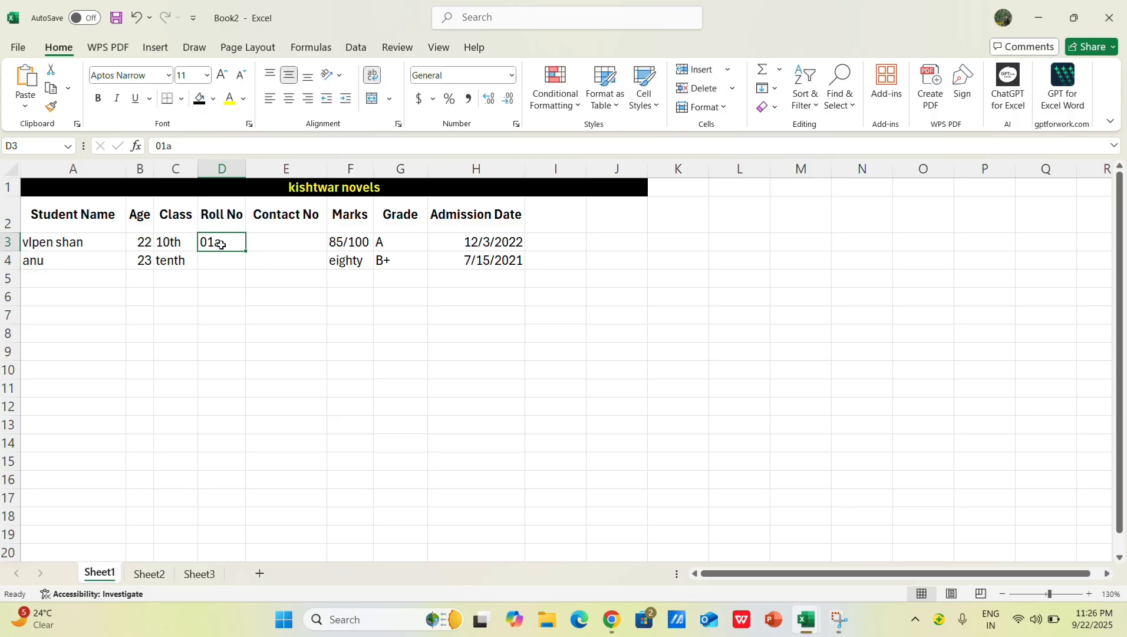
{"action": "double_click", "coordinate": [220, 245]}
{"action": "key", "text": "BackSpace"}
{"action": "left_click", "coordinate": [221, 260]}
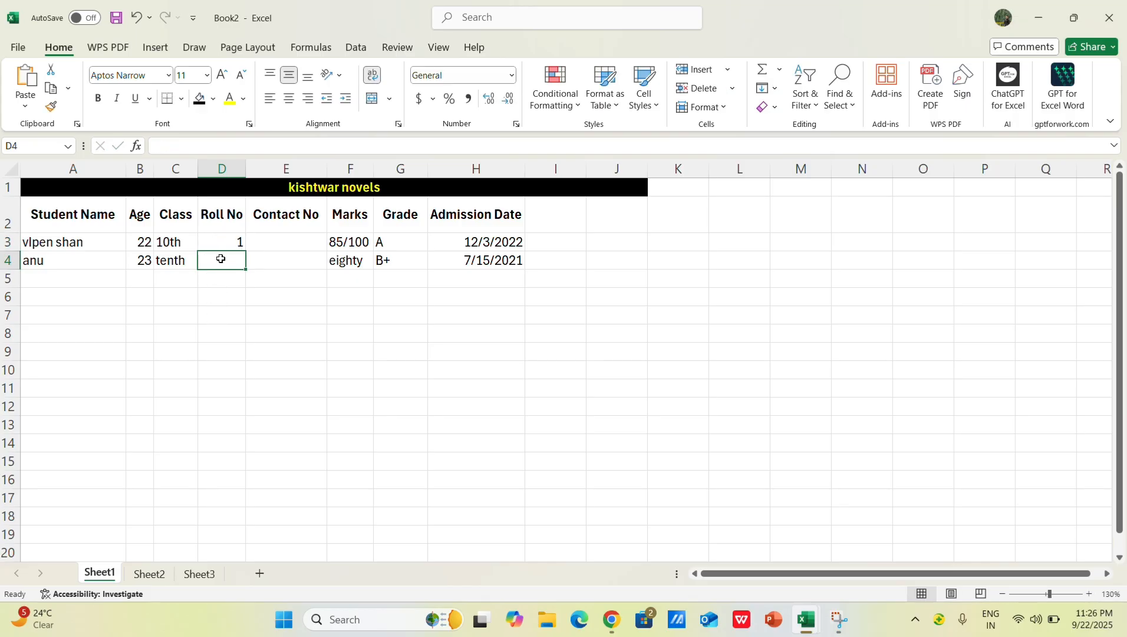
{"action": "type", "text": "2"}
{"action": "left_click", "coordinate": [348, 370]}
Step: Change the second student's marks in F4 to 80/100
{"action": "left_click", "coordinate": [279, 243]}
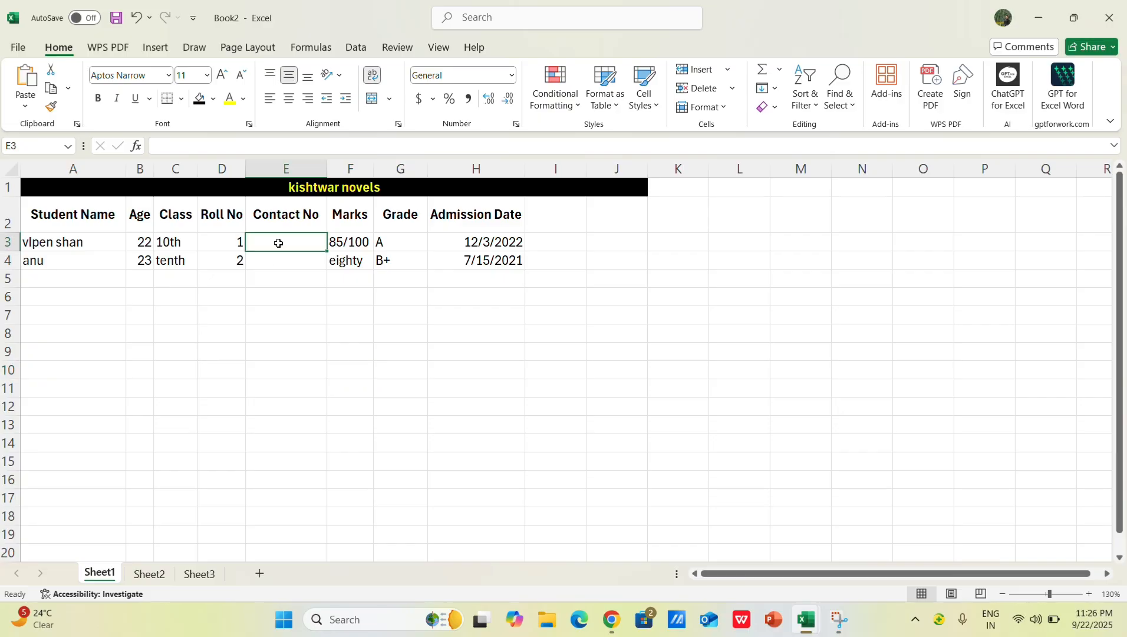
{"action": "left_click", "coordinate": [366, 317]}
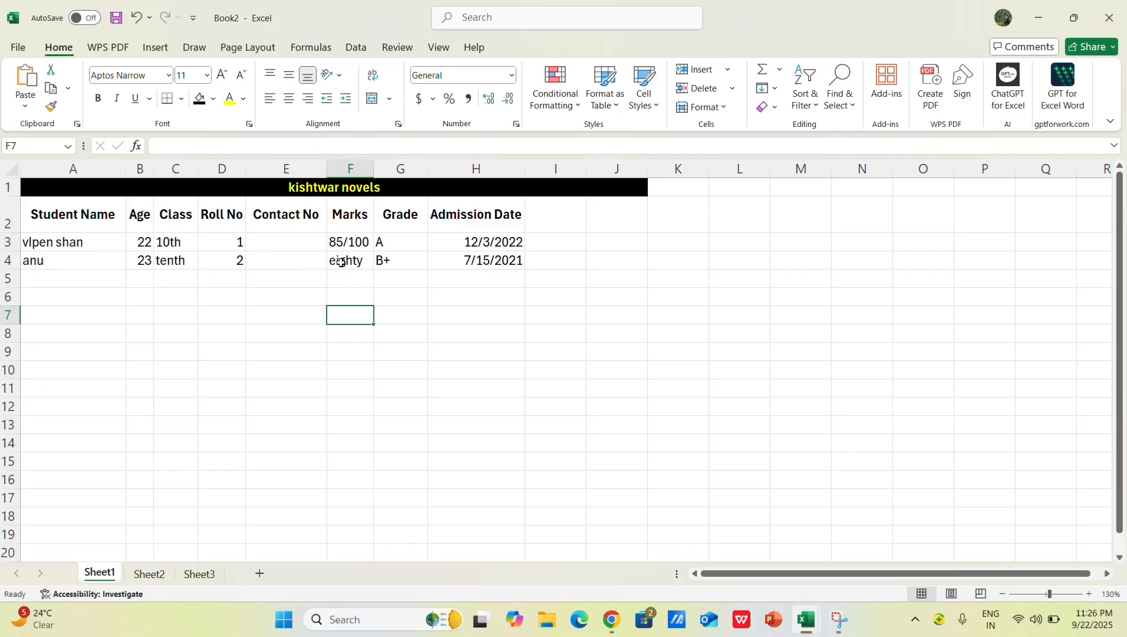
{"action": "left_click", "coordinate": [347, 260]}
{"action": "double_click", "coordinate": [366, 263]}
{"action": "key", "text": "BackSpace"}
{"action": "key", "text": "BackSpace"}
{"action": "key", "text": "BackSpace"}
{"action": "key", "text": "BackSpace"}
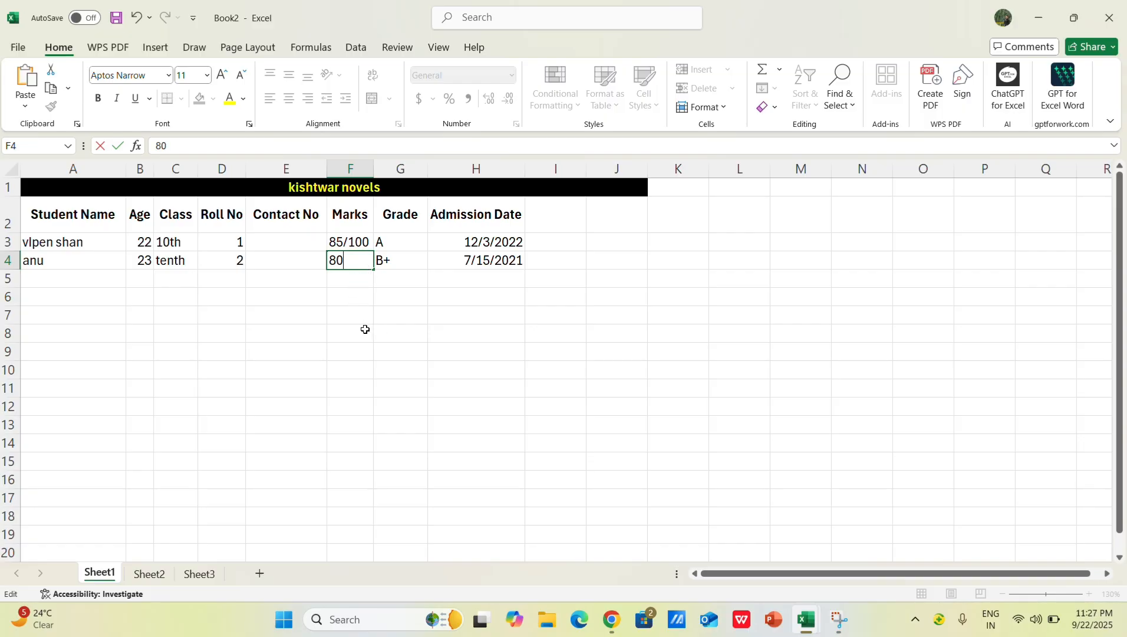
{"action": "type", "text": "/100"}
{"action": "left_click", "coordinate": [526, 380]}
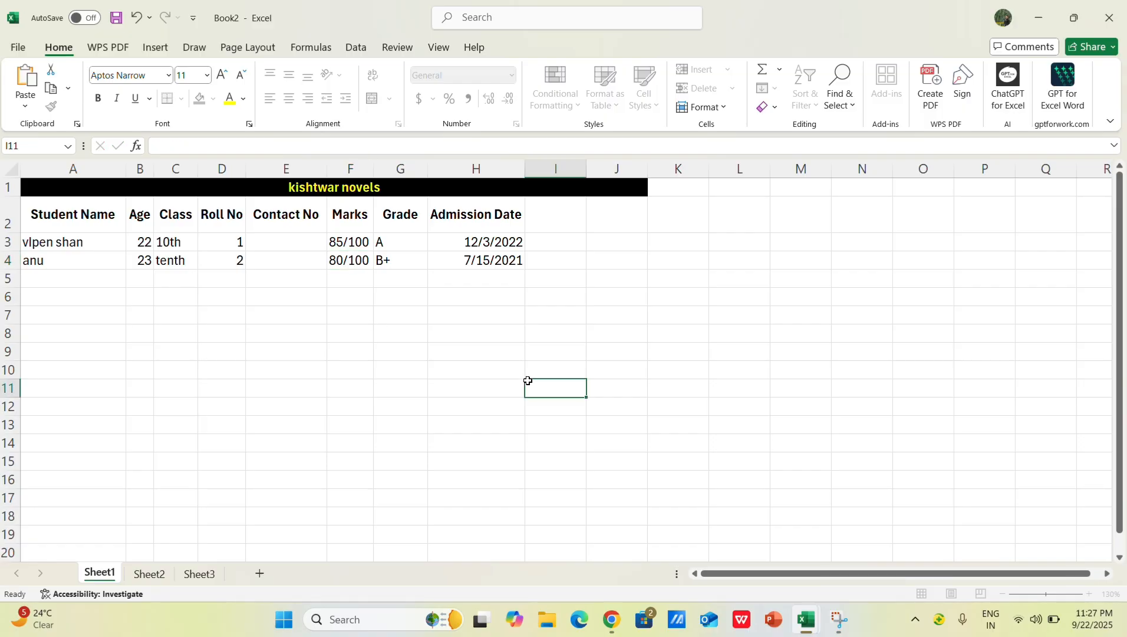
Step: Change the first student's grade in G3 to A+
{"action": "double_click", "coordinate": [386, 243]}
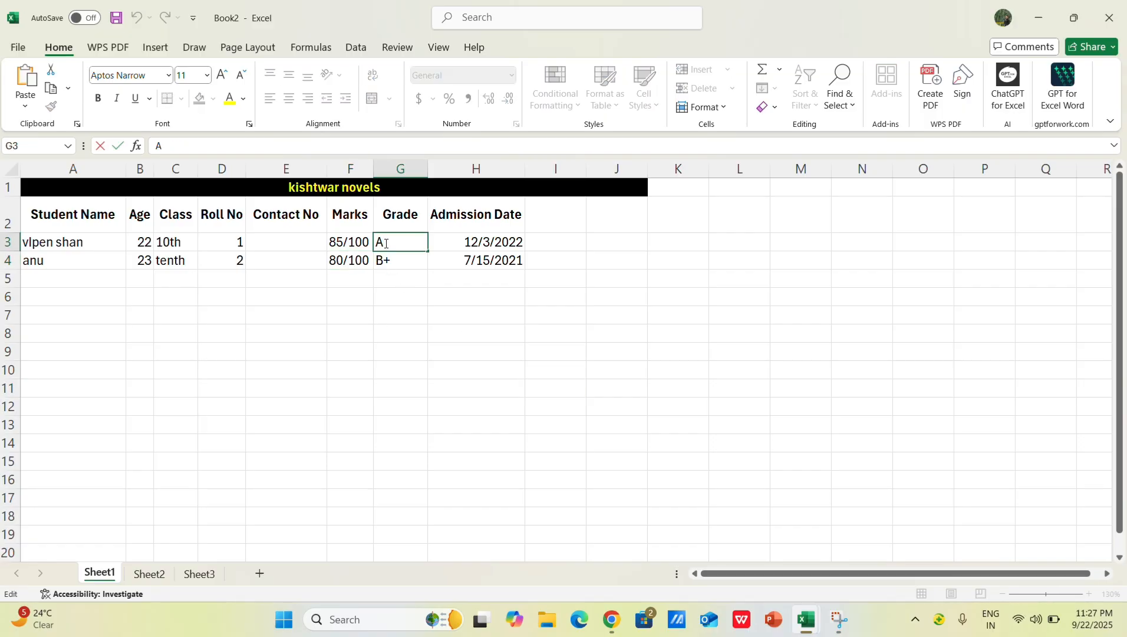
{"action": "type", "text": "+"}
{"action": "left_click", "coordinate": [436, 319]}
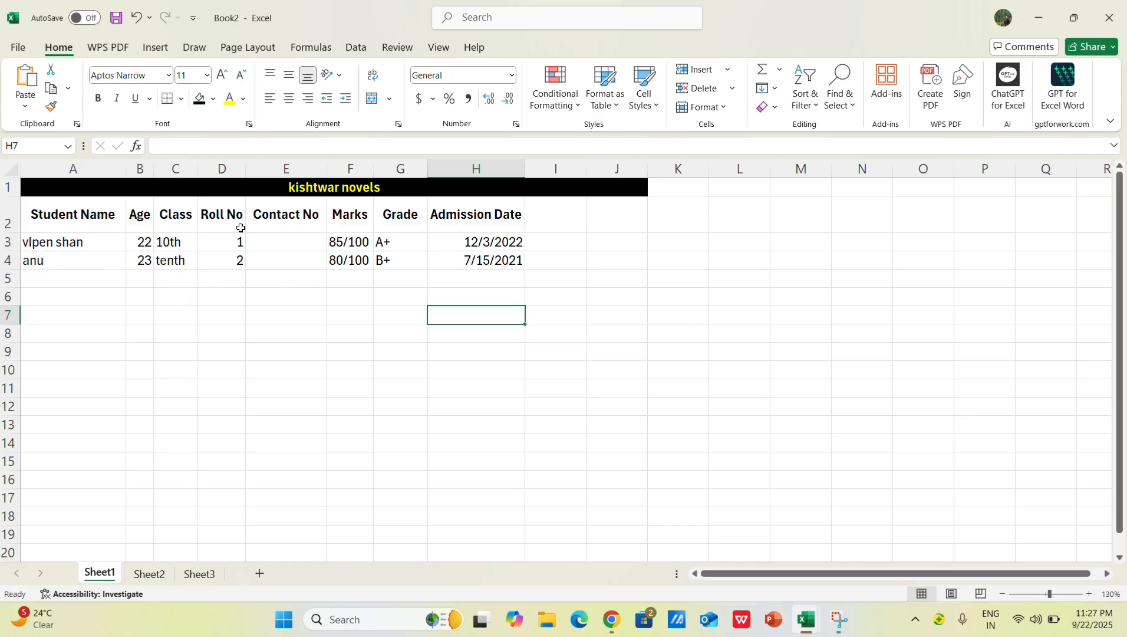
Step: Widen column H to leave extra space around the Admission Date heading
{"action": "left_click_drag", "start_coordinate": [528, 163], "coordinate": [553, 168]}
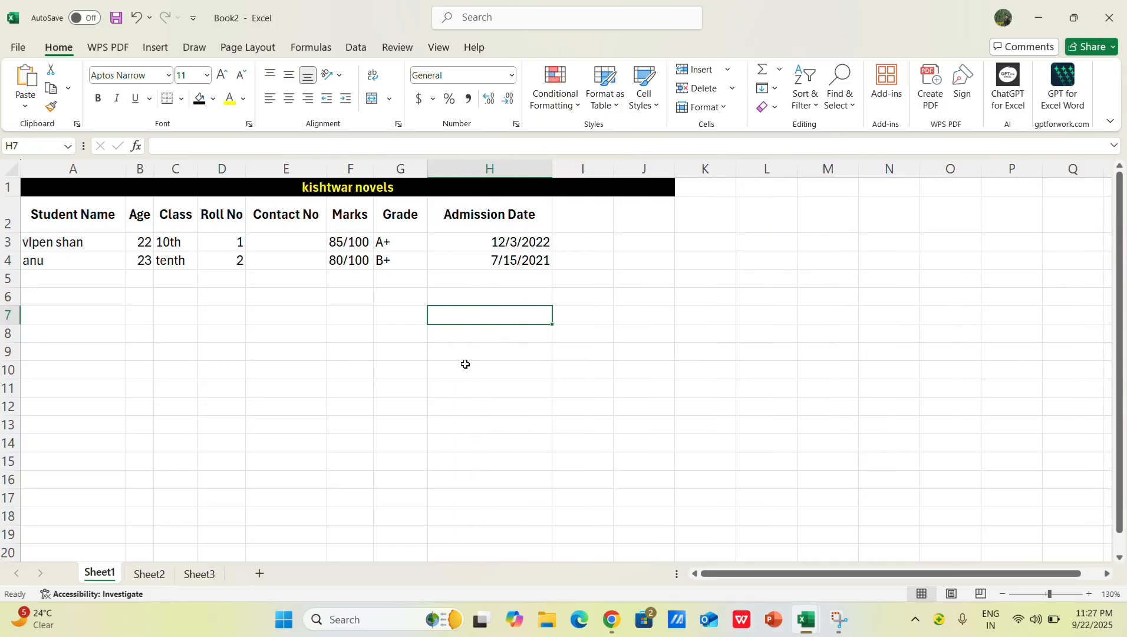
{"action": "left_click", "coordinate": [405, 180]}
{"action": "left_click", "coordinate": [353, 314]}
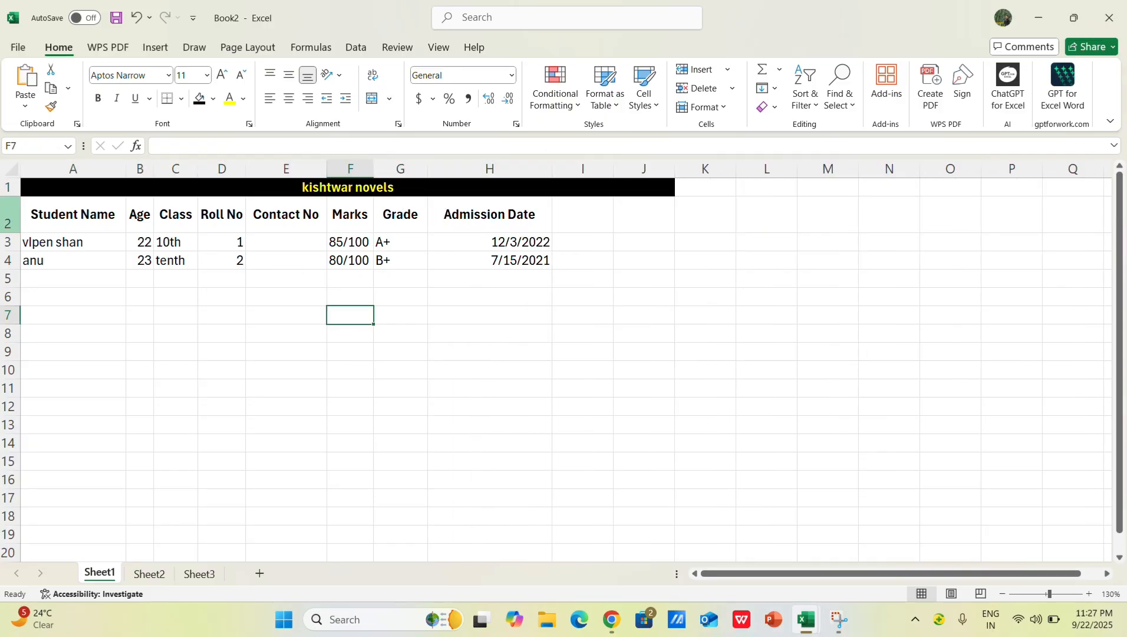
Step: Set the font of the whole header row 2 to Arial Narrow
{"action": "left_click", "coordinate": [12, 216]}
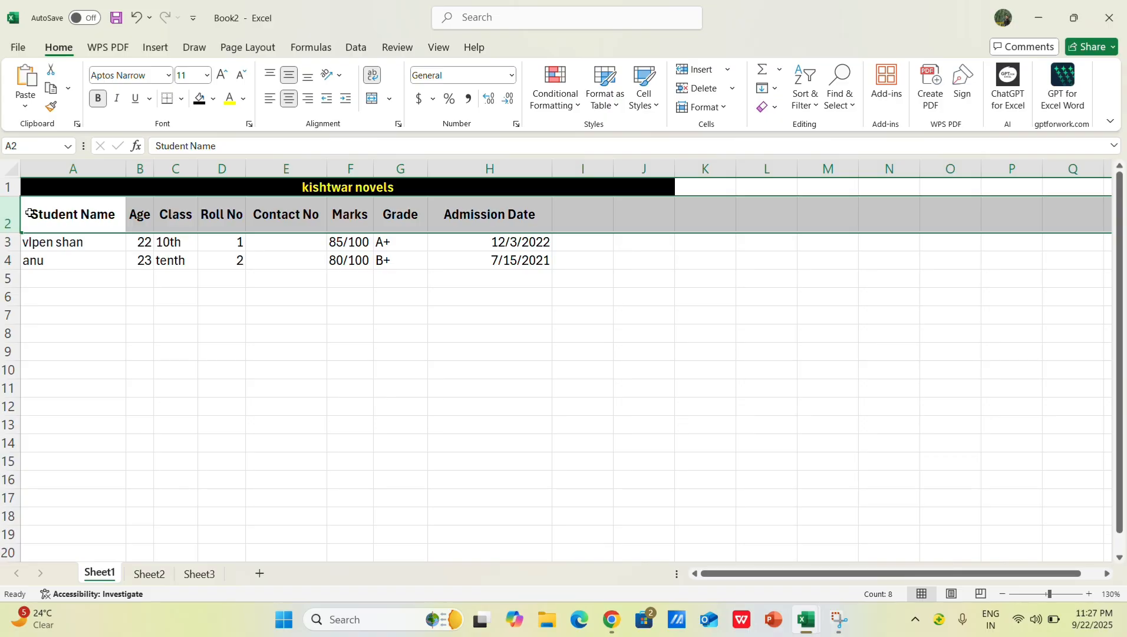
{"action": "left_click_drag", "start_coordinate": [221, 367], "coordinate": [215, 355]}
{"action": "left_click", "coordinate": [13, 216]}
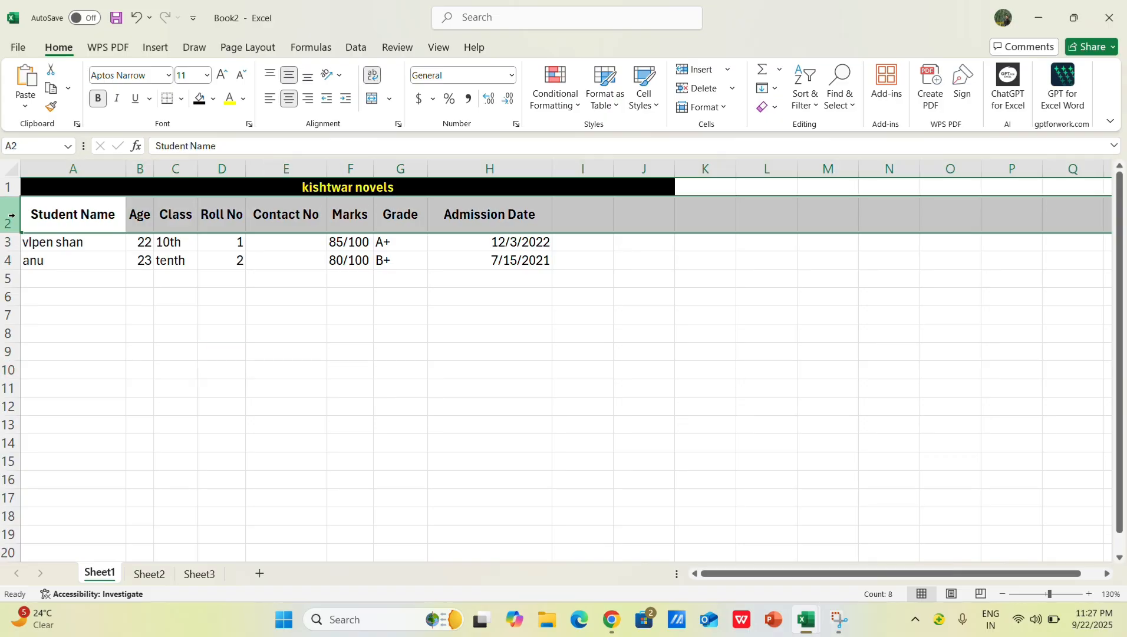
{"action": "left_click", "coordinate": [281, 398]}
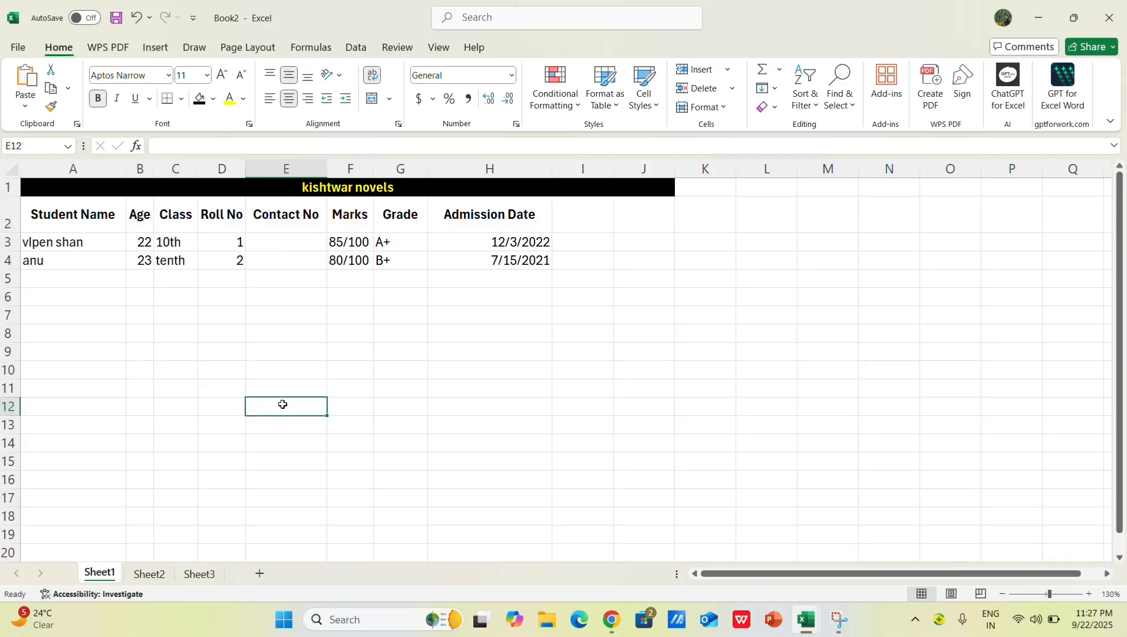
{"action": "left_click", "coordinate": [10, 215]}
{"action": "left_click", "coordinate": [136, 314]}
{"action": "left_click", "coordinate": [95, 224]}
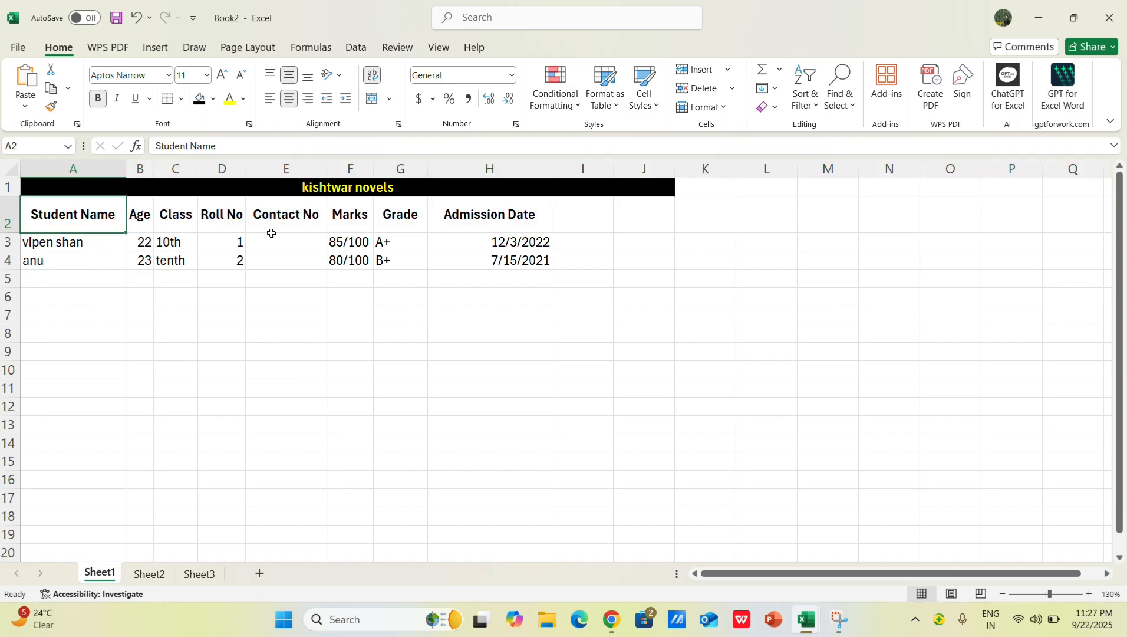
{"action": "left_click", "coordinate": [8, 224]}
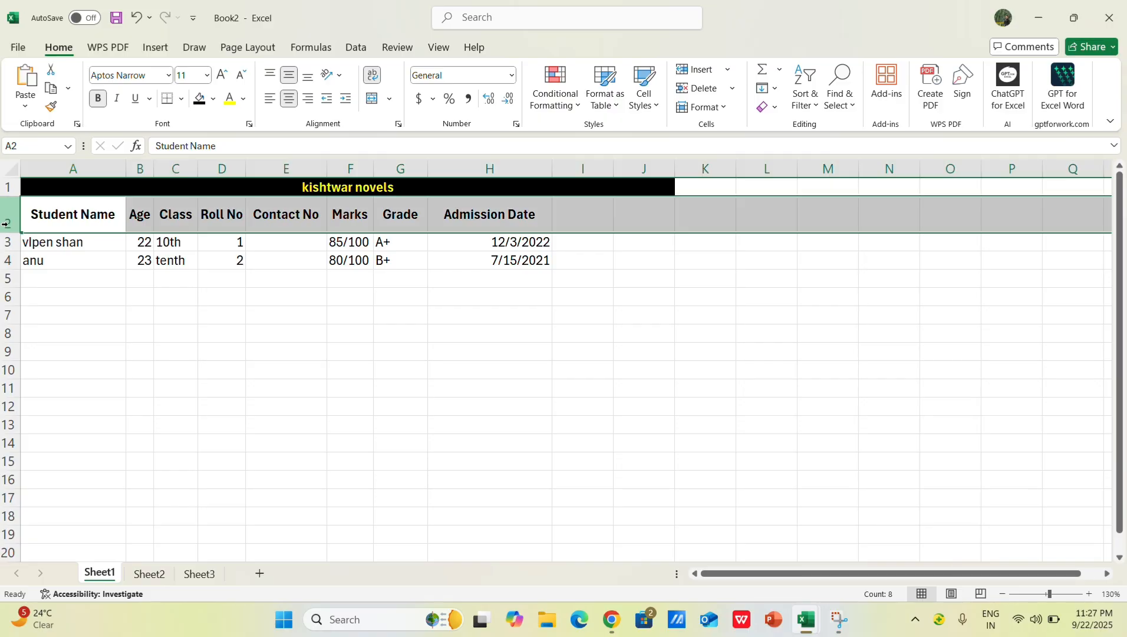
{"action": "left_click", "coordinate": [207, 75]}
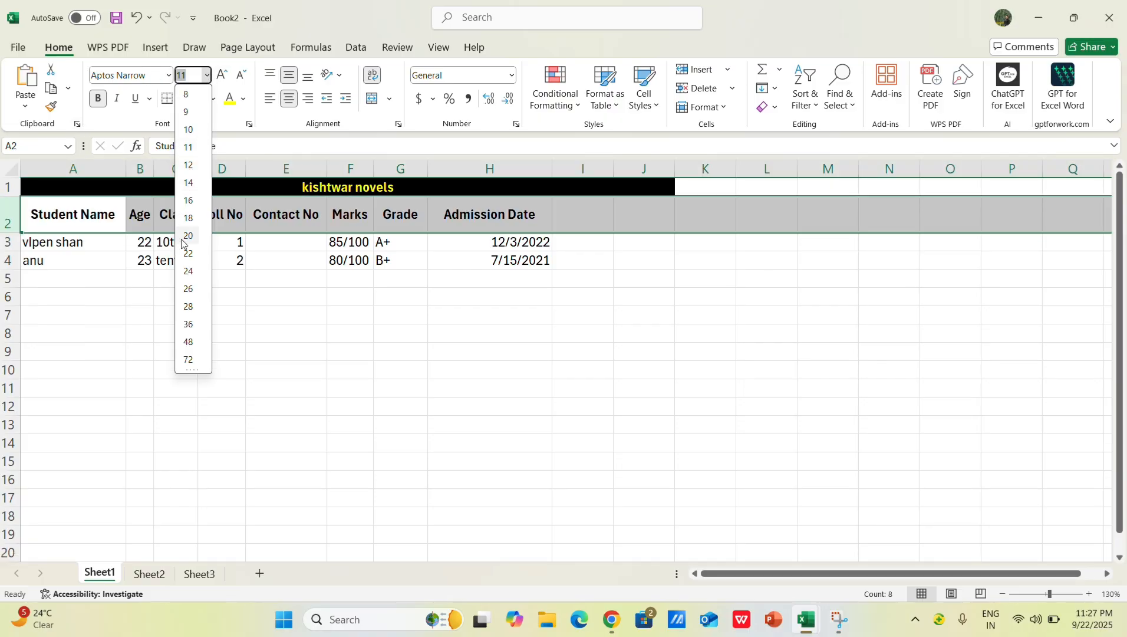
{"action": "left_click", "coordinate": [161, 78]}
{"action": "left_click", "coordinate": [169, 75]}
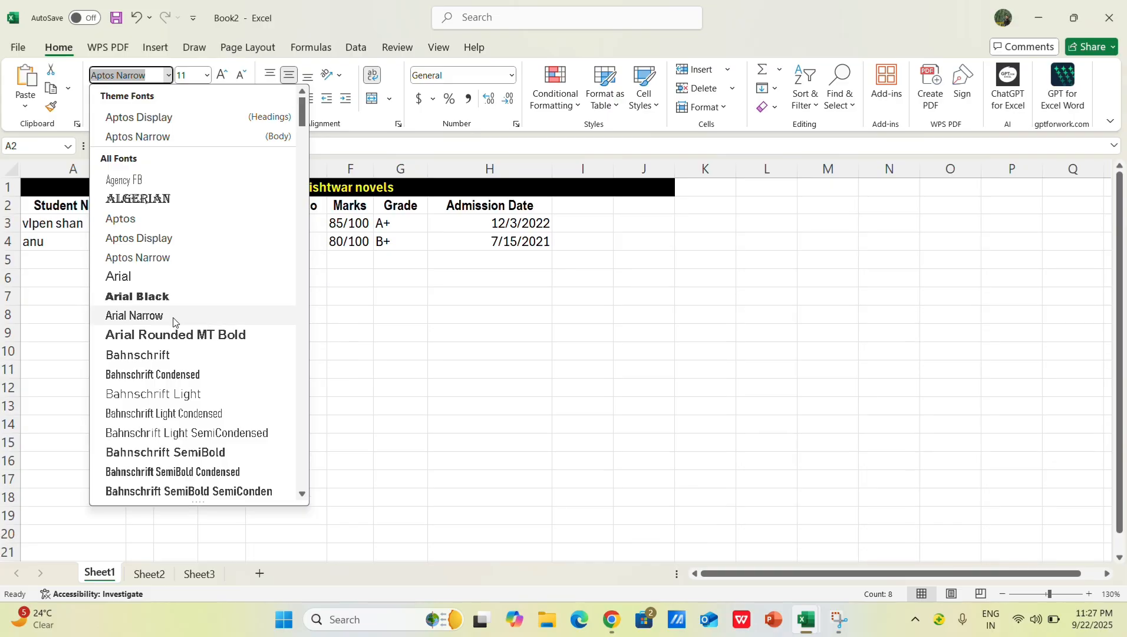
{"action": "left_click", "coordinate": [174, 322]}
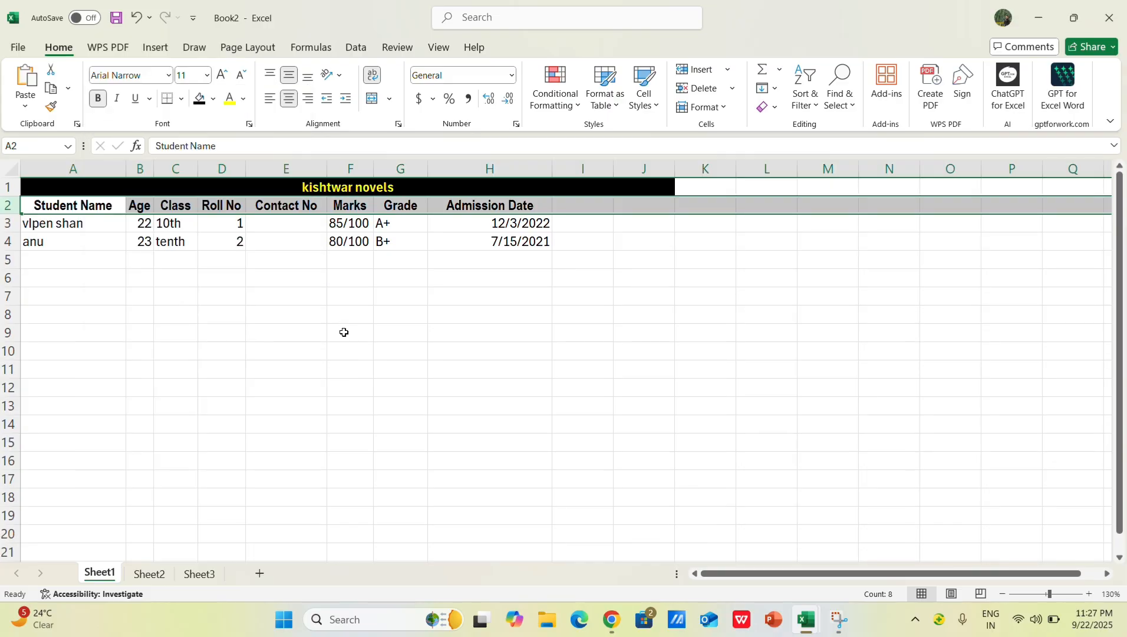
Step: Undo the header font change, the widening of column H and the grade edit in G3
{"action": "key", "text": "ctrl+z"}
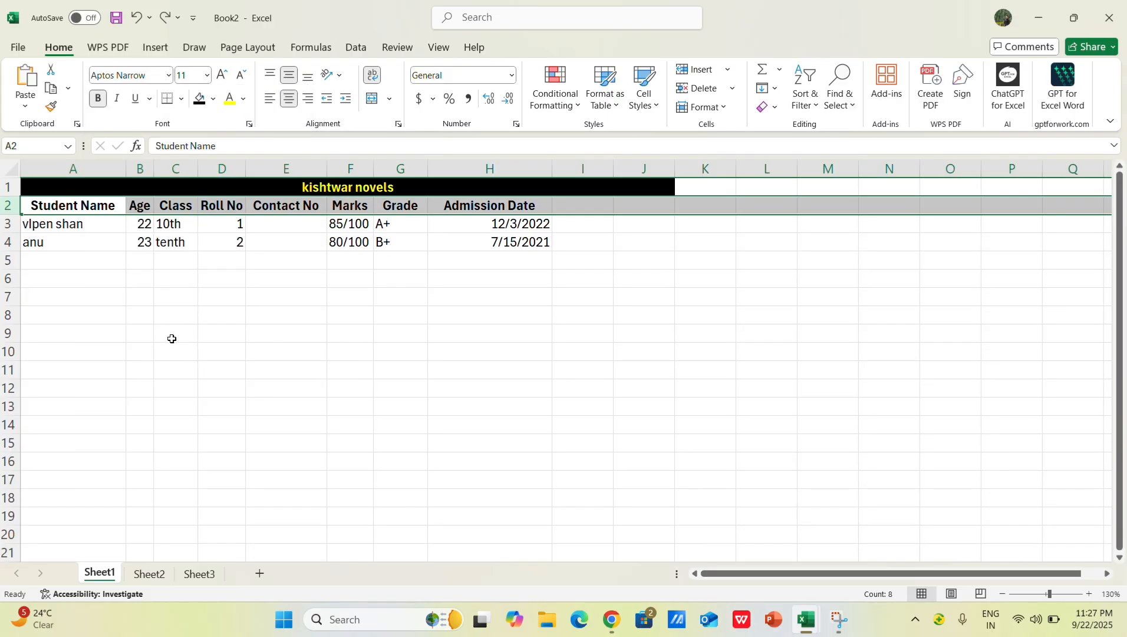
{"action": "key", "text": "ctrl+z"}
{"action": "key", "text": "ctrl+z"}
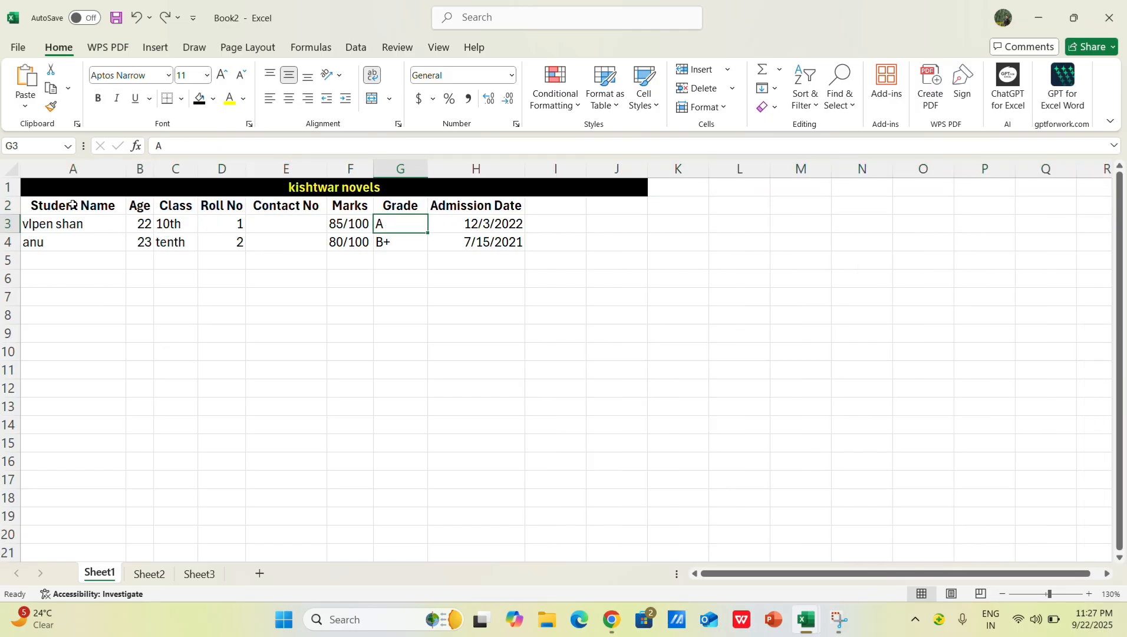
Step: Enter A+ as the first student's grade in G3
{"action": "type", "text": "A"}
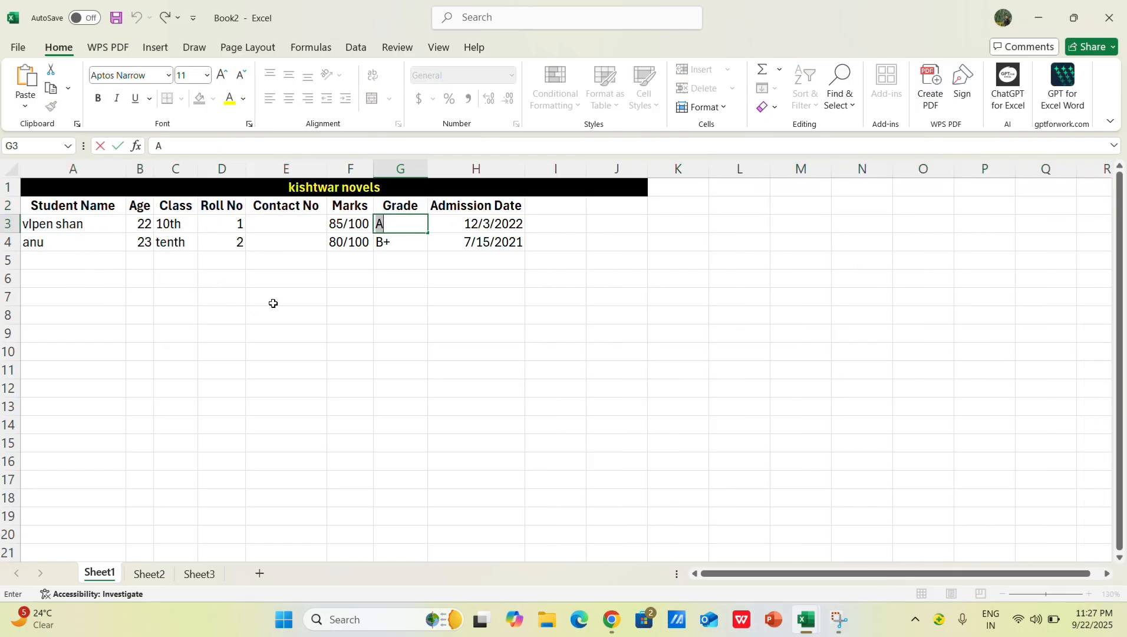
{"action": "key", "text": "BackSpace"}
{"action": "type", "text": "+"}
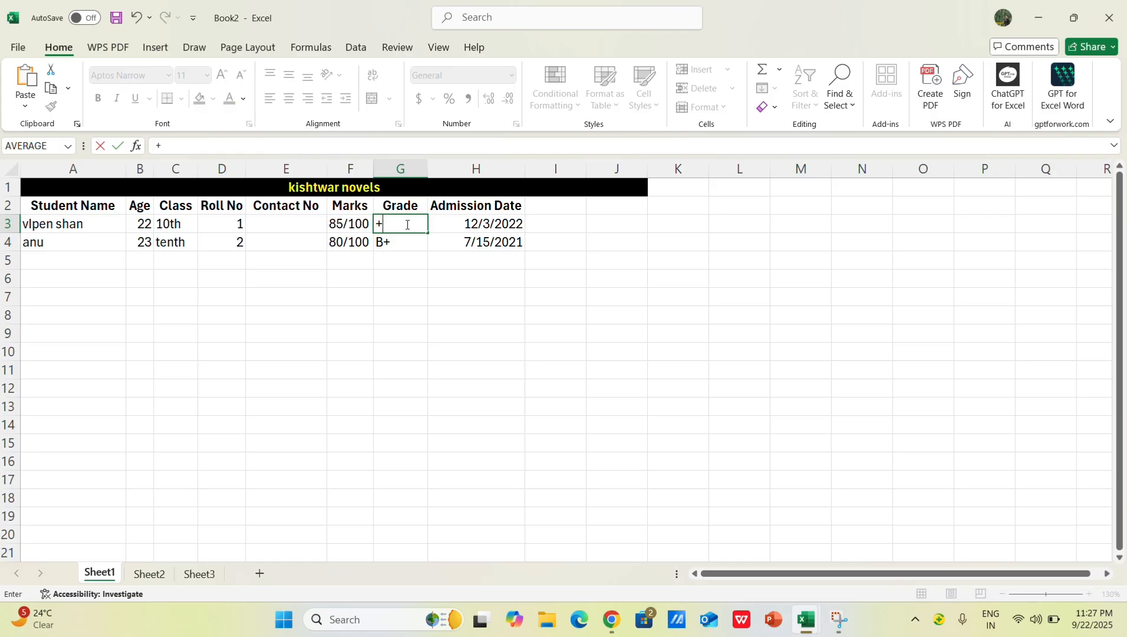
{"action": "key", "text": "Escape"}
{"action": "type", "text": "+"}
{"action": "left_click", "coordinate": [285, 278]}
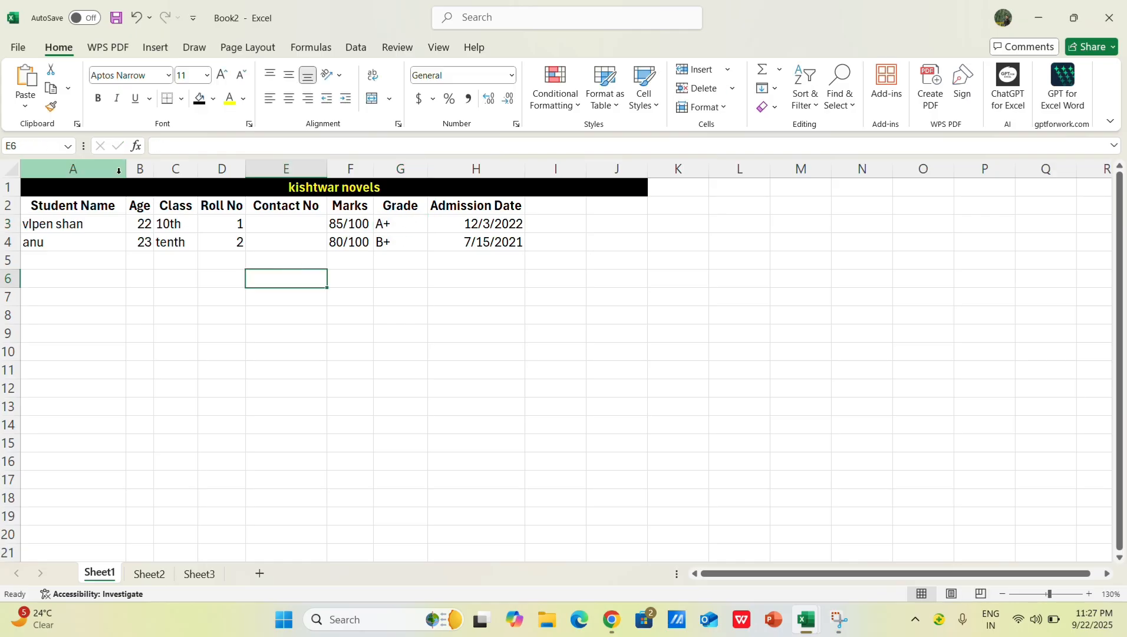
{"action": "left_click", "coordinate": [38, 209]}
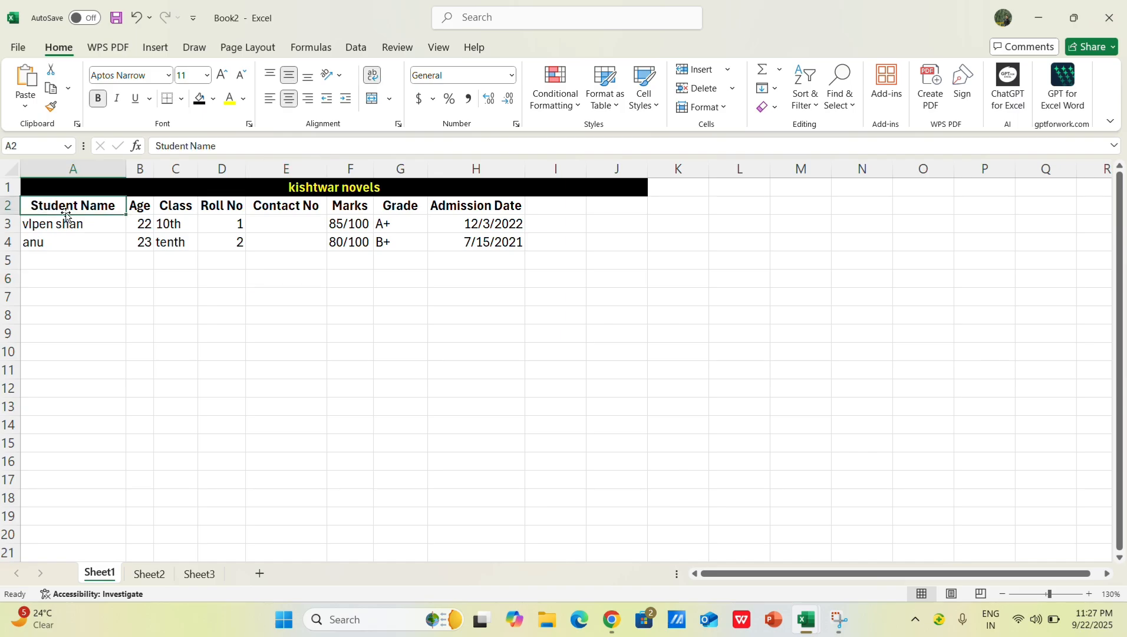
{"action": "left_click", "coordinate": [10, 206]}
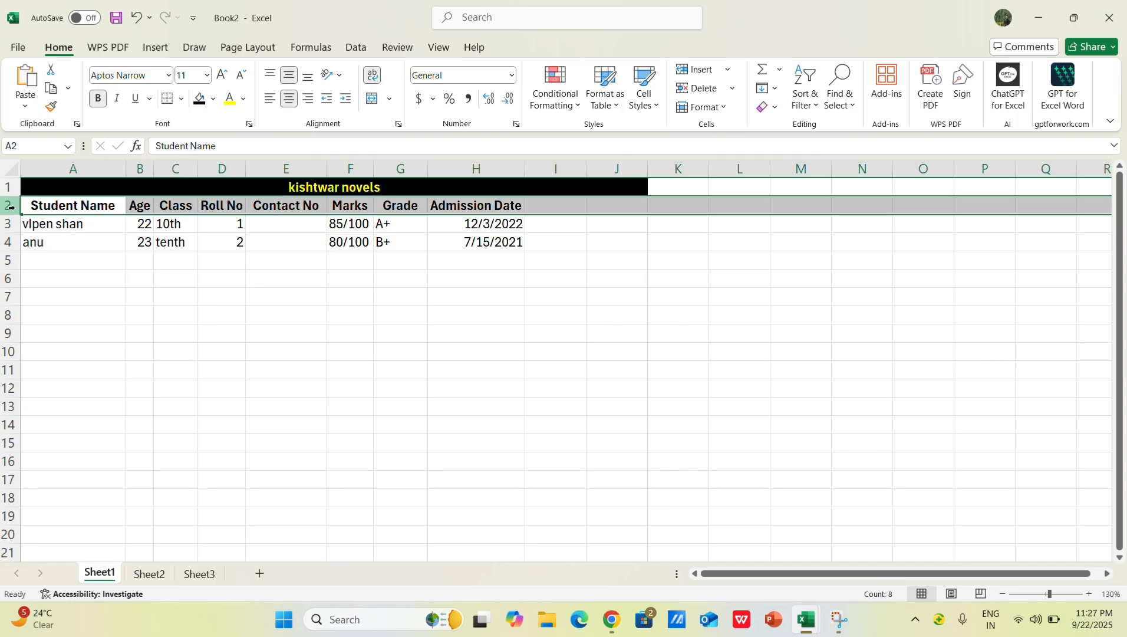
{"action": "left_click", "coordinate": [56, 206]}
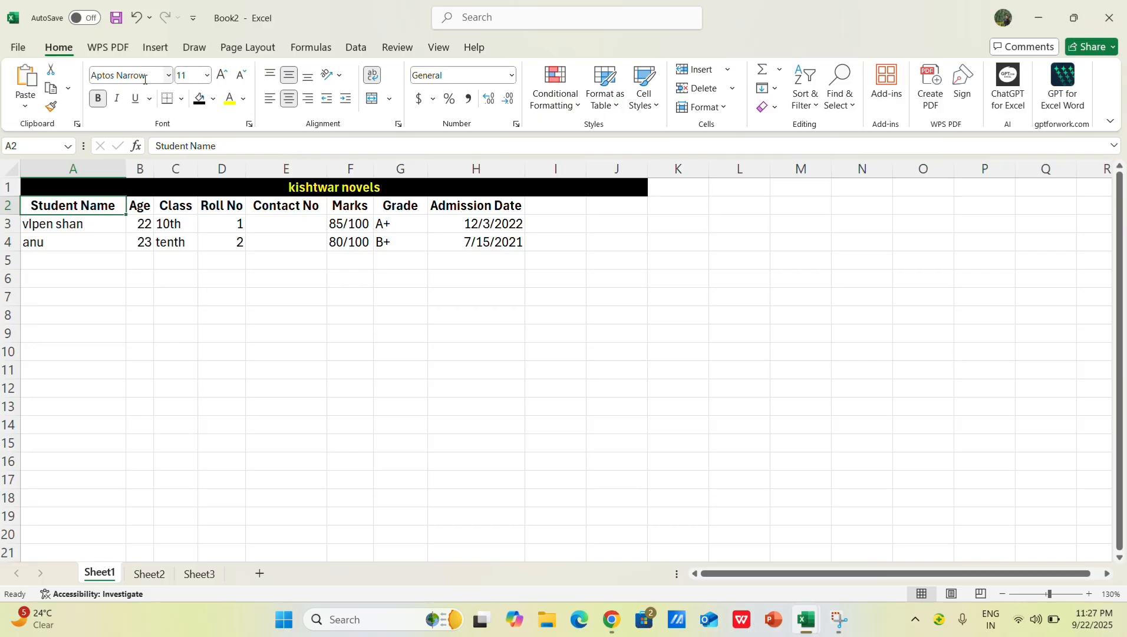
{"action": "left_click", "coordinate": [168, 75]}
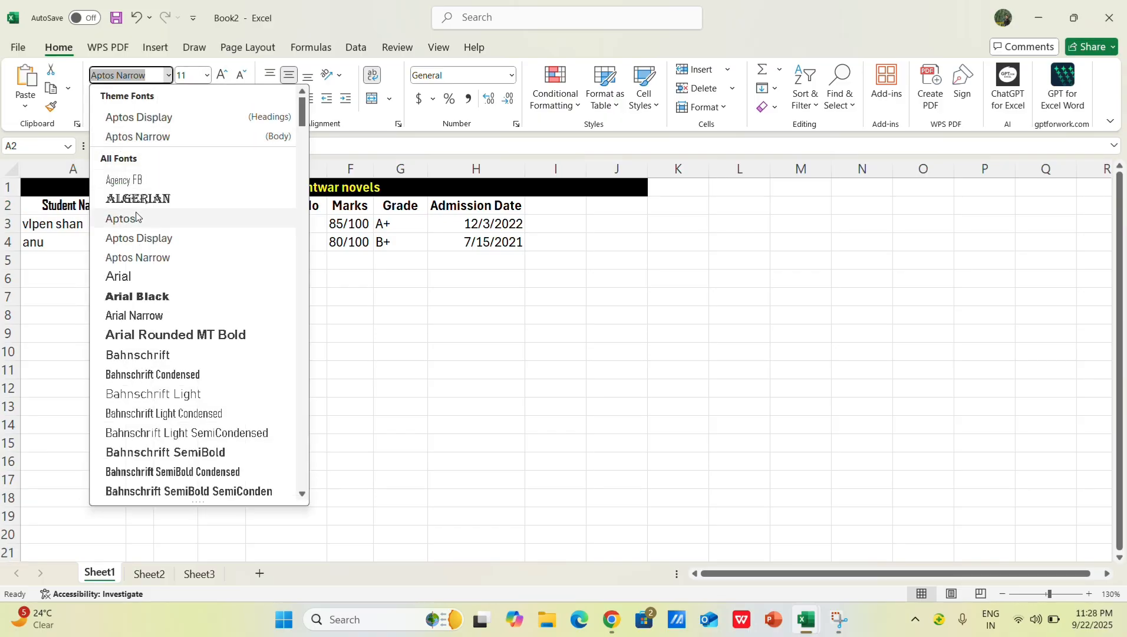
{"action": "left_click", "coordinate": [367, 352]}
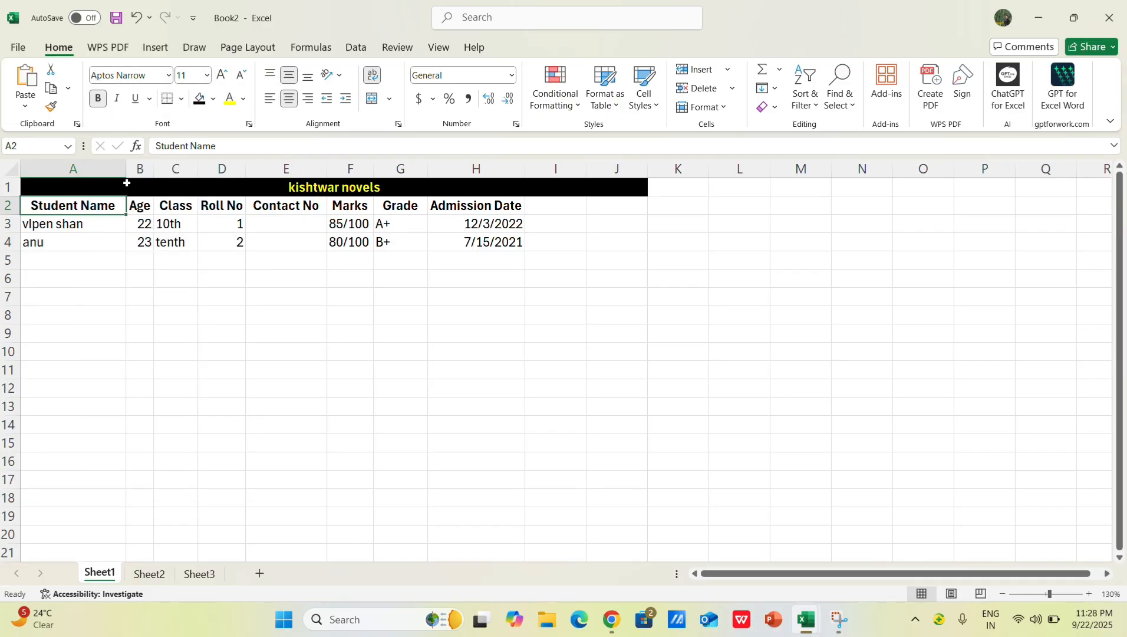
{"action": "left_click", "coordinate": [4, 206]}
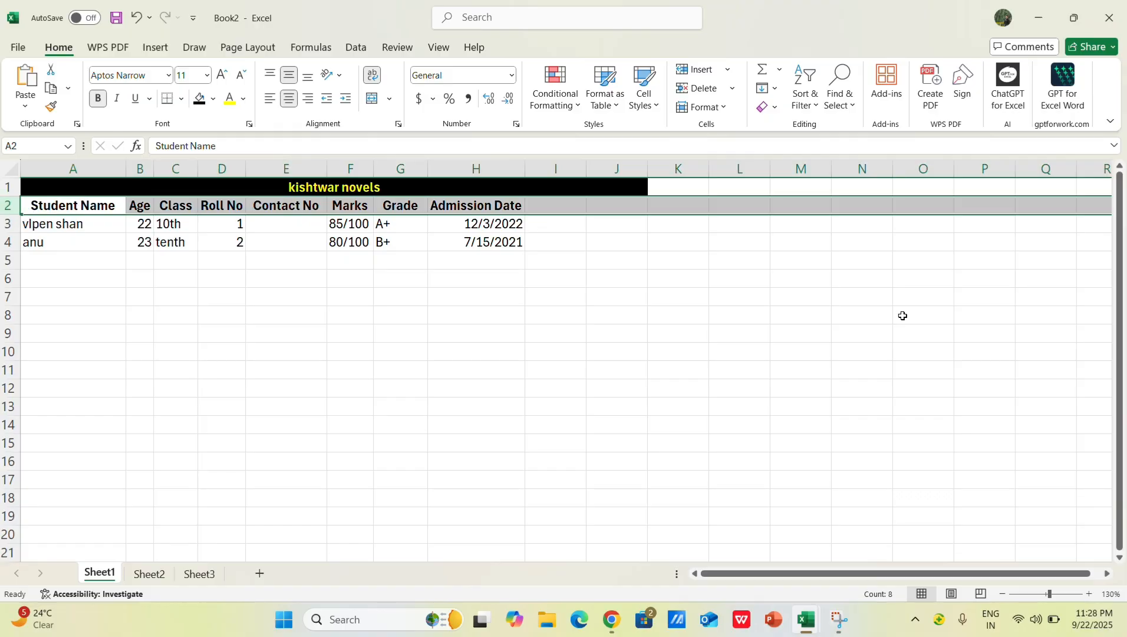
{"action": "left_click", "coordinate": [312, 329]}
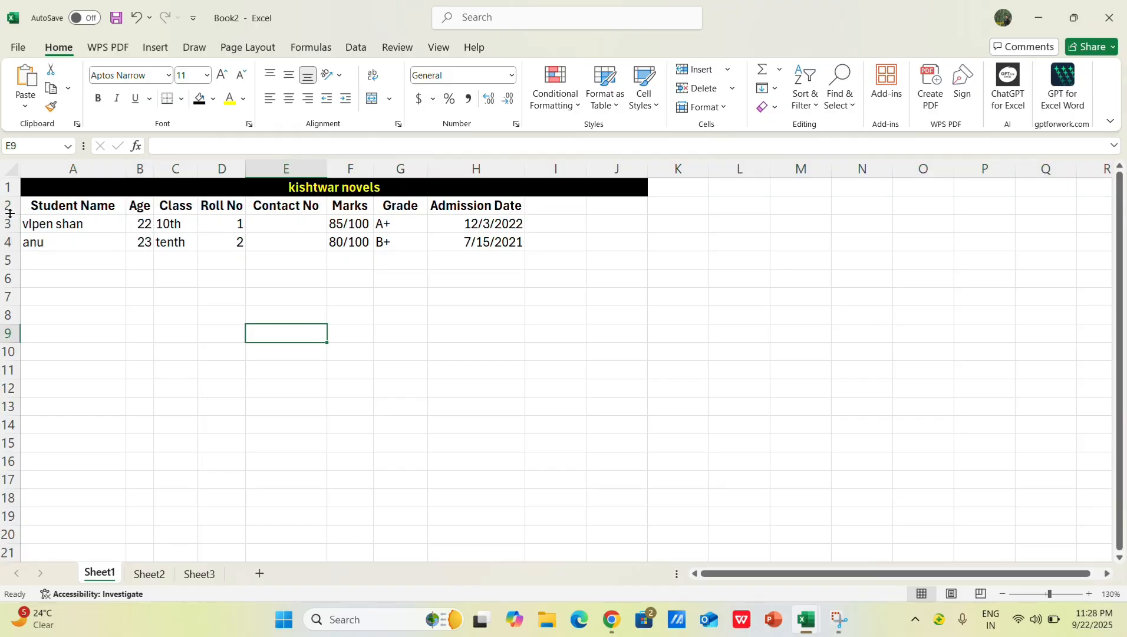
Step: Delete the first student's name from cell A3 and undo the deletion
{"action": "left_click", "coordinate": [31, 225]}
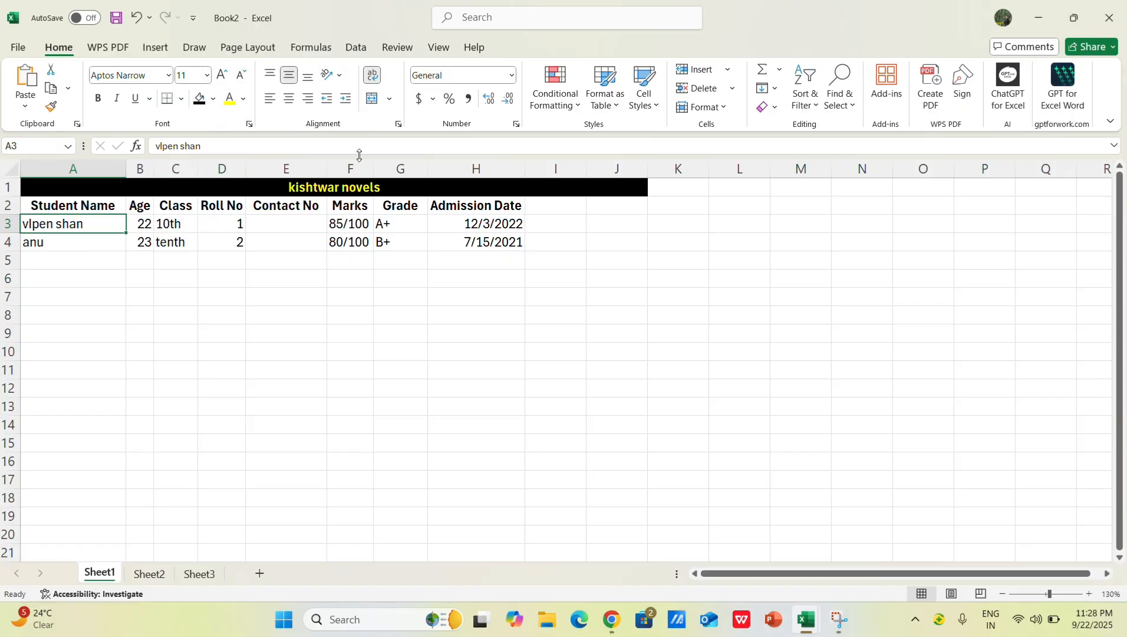
{"action": "left_click", "coordinate": [329, 143]}
{"action": "key", "text": "BackSpace"}
{"action": "key", "text": "BackSpace"}
{"action": "key", "text": "BackSpace"}
{"action": "key", "text": "BackSpace"}
{"action": "key", "text": "BackSpace"}
{"action": "key", "text": "BackSpace"}
{"action": "key", "text": "BackSpace"}
{"action": "key", "text": "BackSpace"}
{"action": "key", "text": "BackSpace"}
{"action": "key", "text": "BackSpace"}
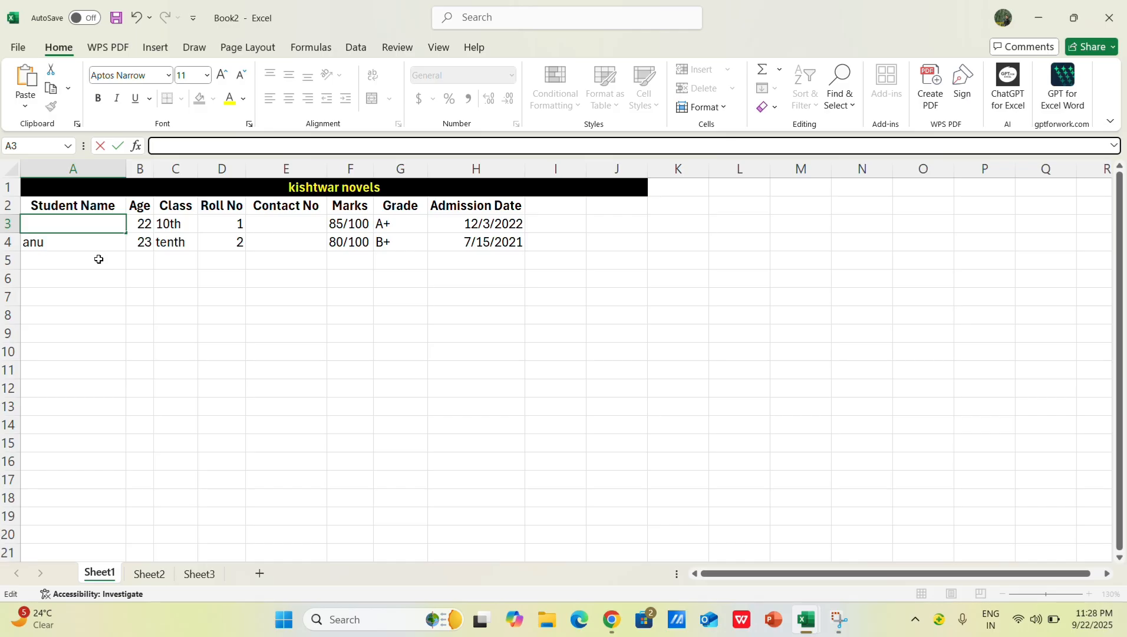
{"action": "key", "text": "ctrl+z"}
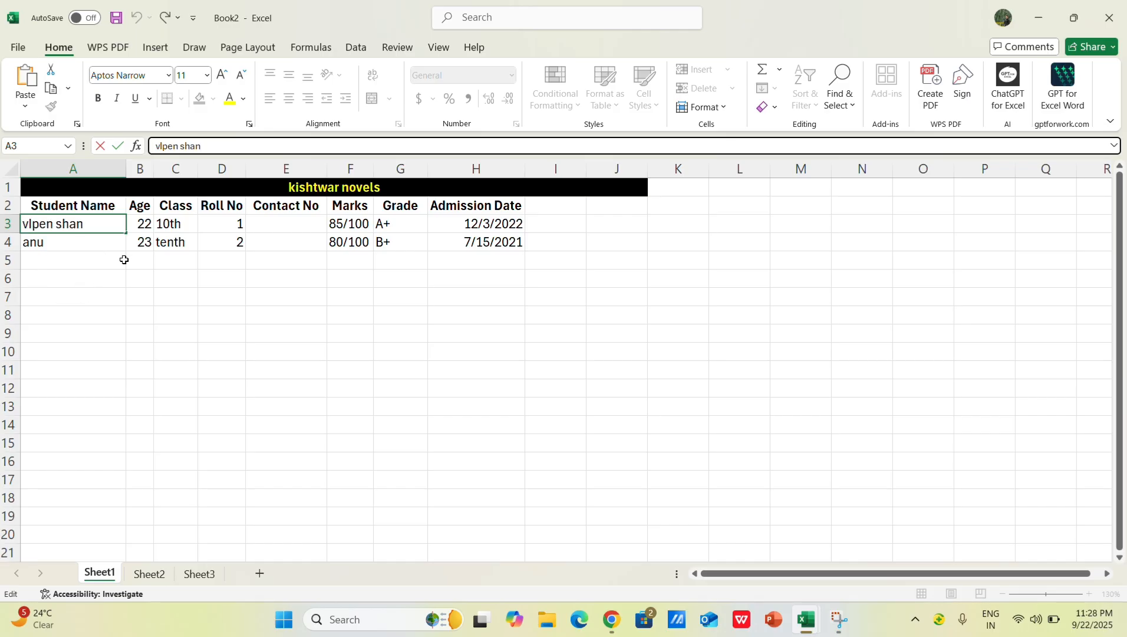
{"action": "double_click", "coordinate": [194, 146]}
{"action": "left_click", "coordinate": [269, 332]}
{"action": "scroll", "coordinate": [181, 189], "scroll_direction": "up", "scroll_amount": 4, "text": "ctrl"}
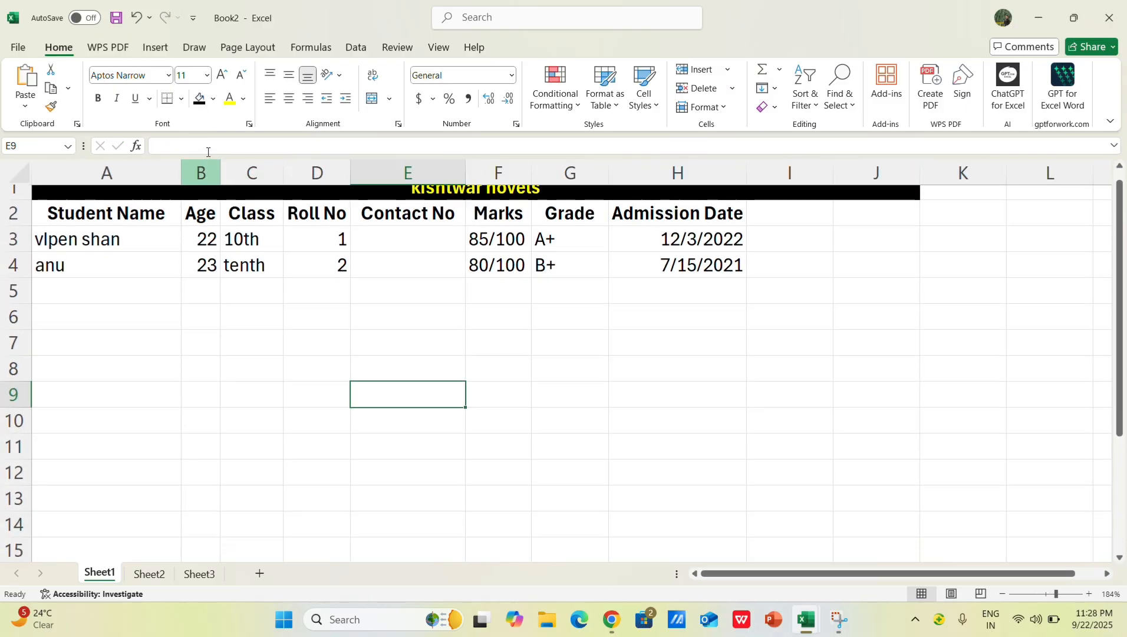
Step: Erase the first student's name in A3 through the formula bar and undo the erasure
{"action": "left_click", "coordinate": [127, 246]}
{"action": "left_click", "coordinate": [209, 148]}
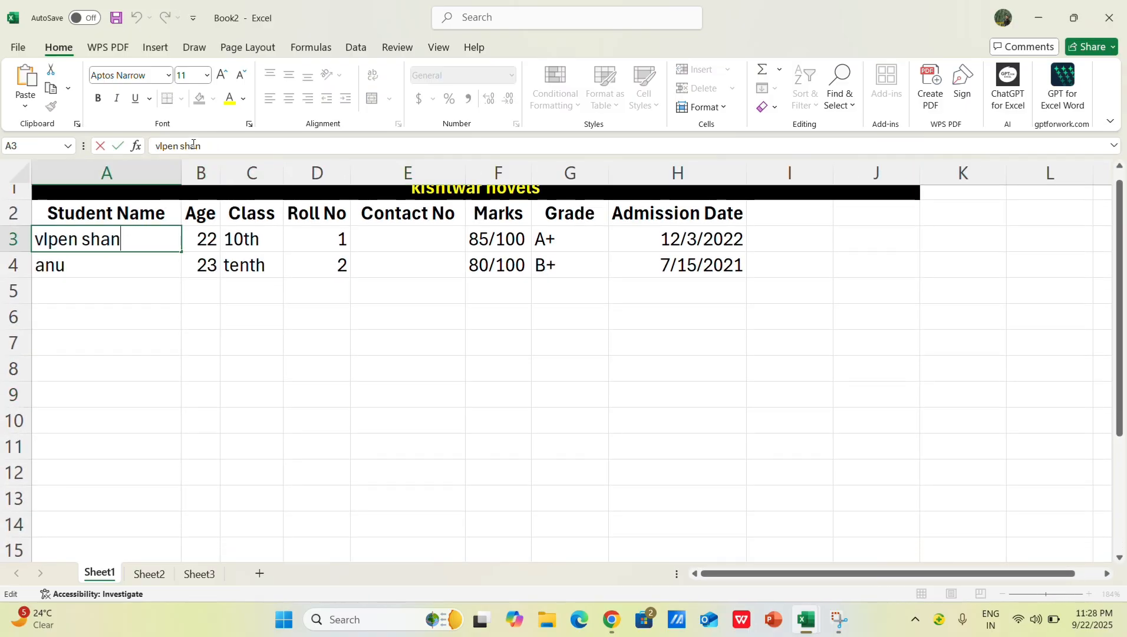
{"action": "key", "text": "BackSpace"}
{"action": "key", "text": "BackSpace"}
{"action": "key", "text": "BackSpace"}
{"action": "key", "text": "BackSpace"}
{"action": "key", "text": "BackSpace"}
{"action": "key", "text": "BackSpace"}
{"action": "key", "text": "BackSpace"}
{"action": "key", "text": "BackSpace"}
{"action": "key", "text": "BackSpace"}
{"action": "key", "text": "BackSpace"}
{"action": "left_click", "coordinate": [377, 417]}
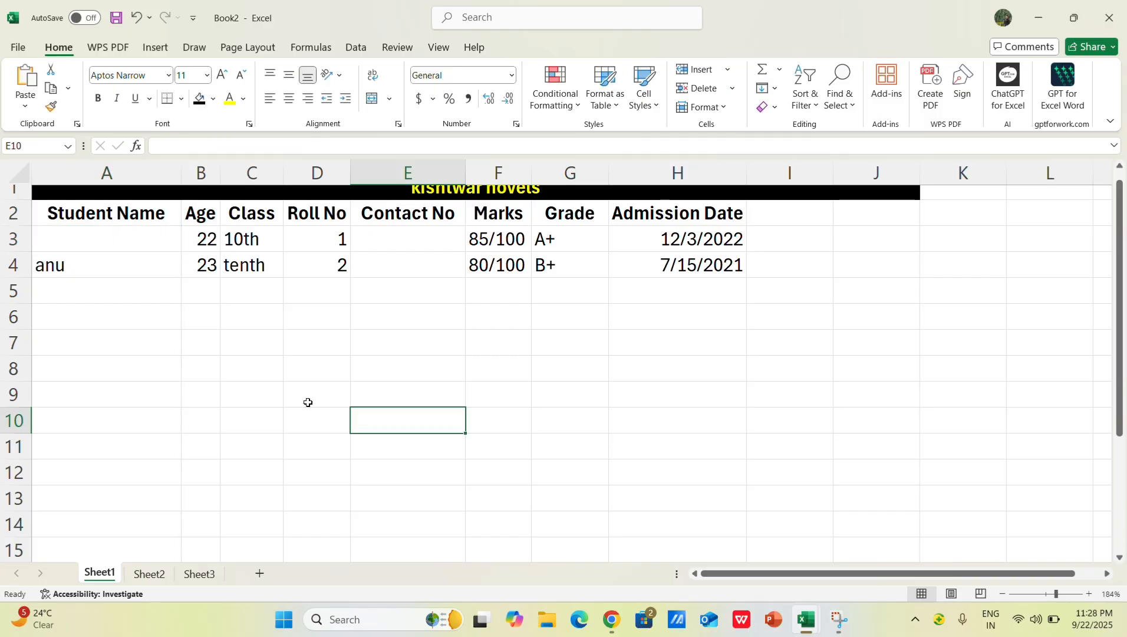
{"action": "key", "text": "ctrl+z"}
{"action": "scroll", "coordinate": [80, 340], "scroll_direction": "down", "scroll_amount": 3}
{"action": "scroll", "coordinate": [97, 272], "scroll_direction": "down", "scroll_amount": 2}
{"action": "left_click", "coordinate": [217, 144]}
{"action": "left_click", "coordinate": [176, 352]}
{"action": "left_click", "coordinate": [147, 242]}
{"action": "left_click", "coordinate": [179, 224]}
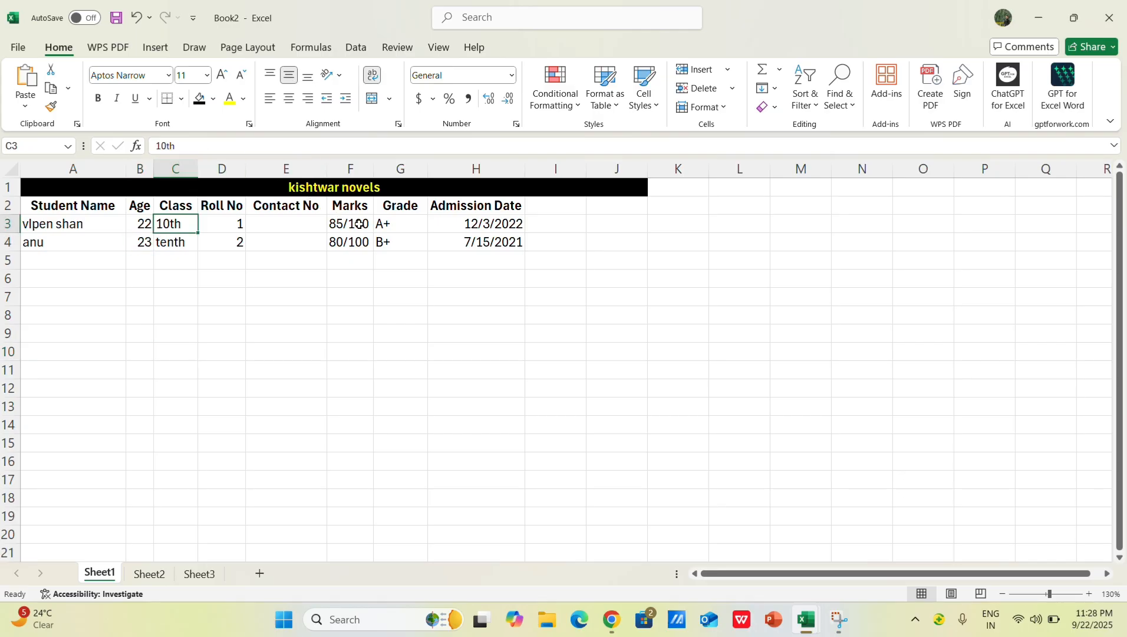
{"action": "left_click", "coordinate": [380, 226]}
{"action": "left_click", "coordinate": [508, 231]}
{"action": "left_click", "coordinate": [537, 224]}
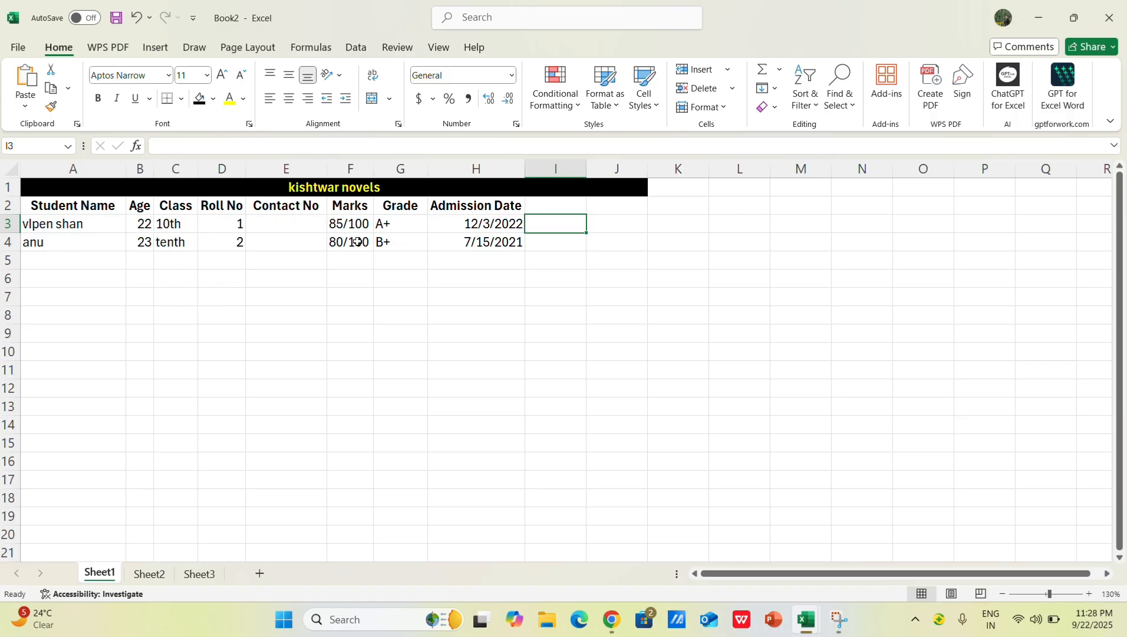
Step: Delete the empty Contact No column from the student table
{"action": "left_click", "coordinate": [288, 168]}
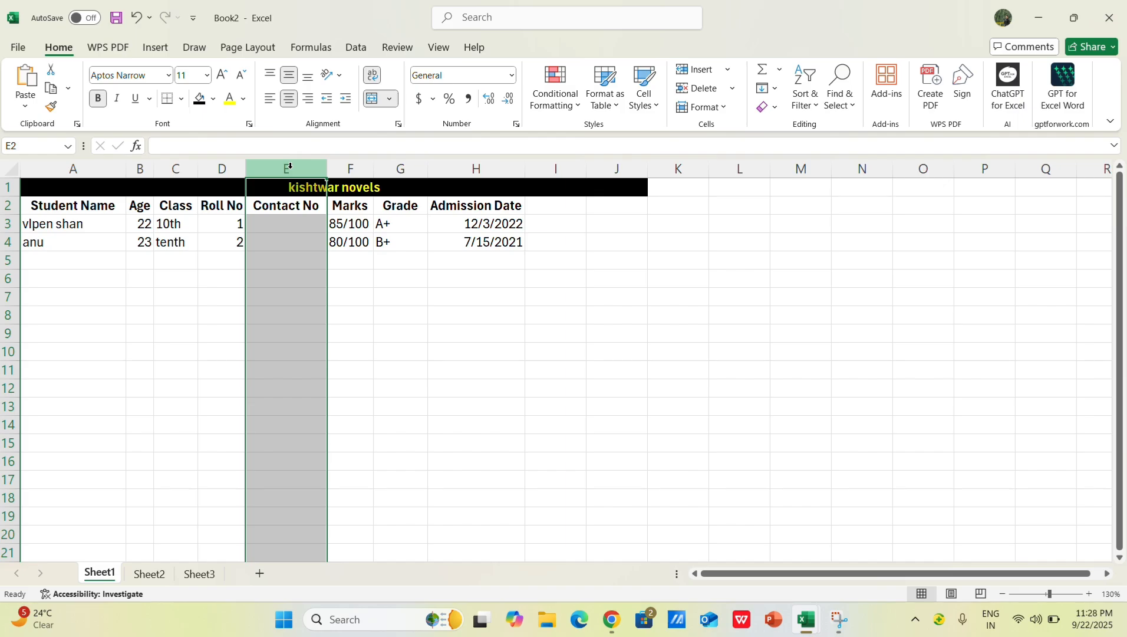
{"action": "key", "text": "ctrl+minus"}
{"action": "left_click", "coordinate": [394, 352]}
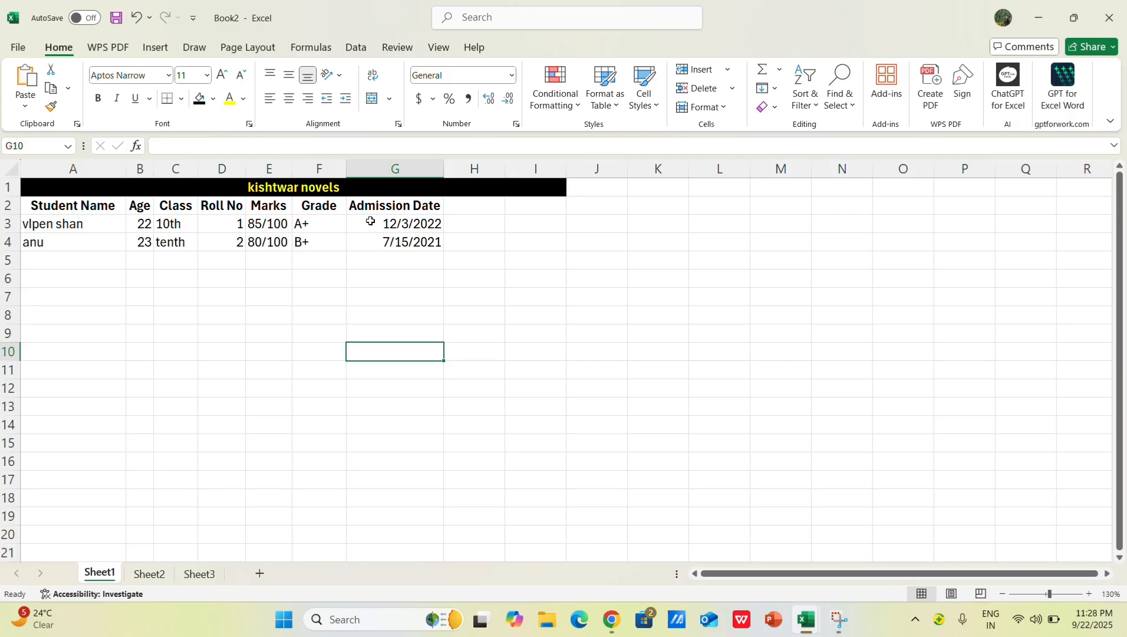
Step: Left-align the entire student table, including the merged heading in row 1
{"action": "left_click", "coordinate": [71, 226]}
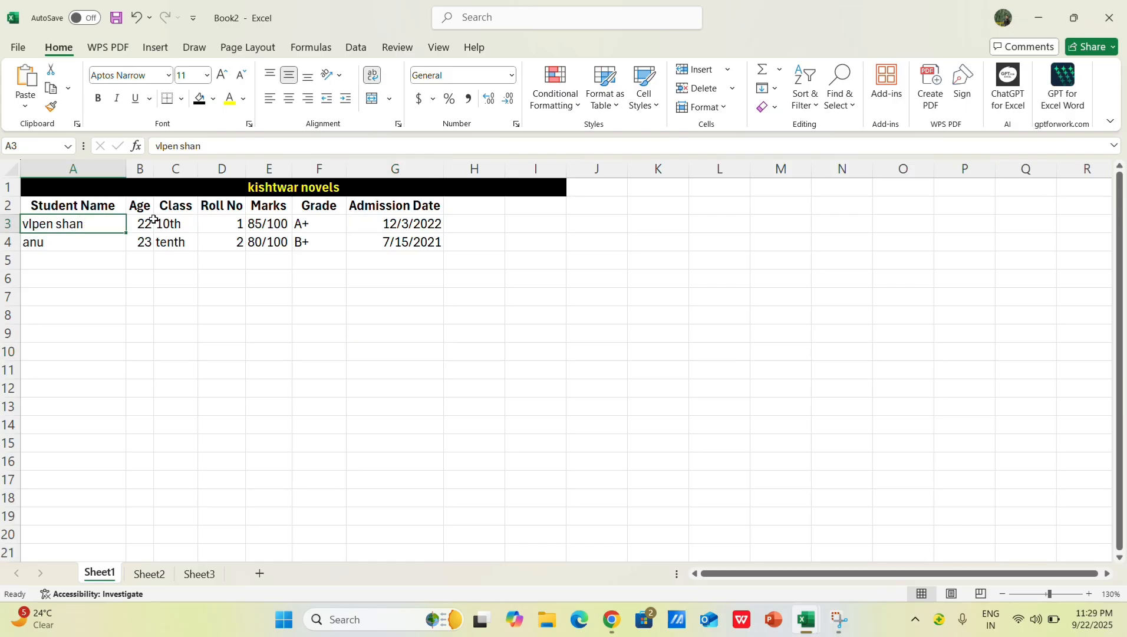
{"action": "key", "text": "ctrl+a"}
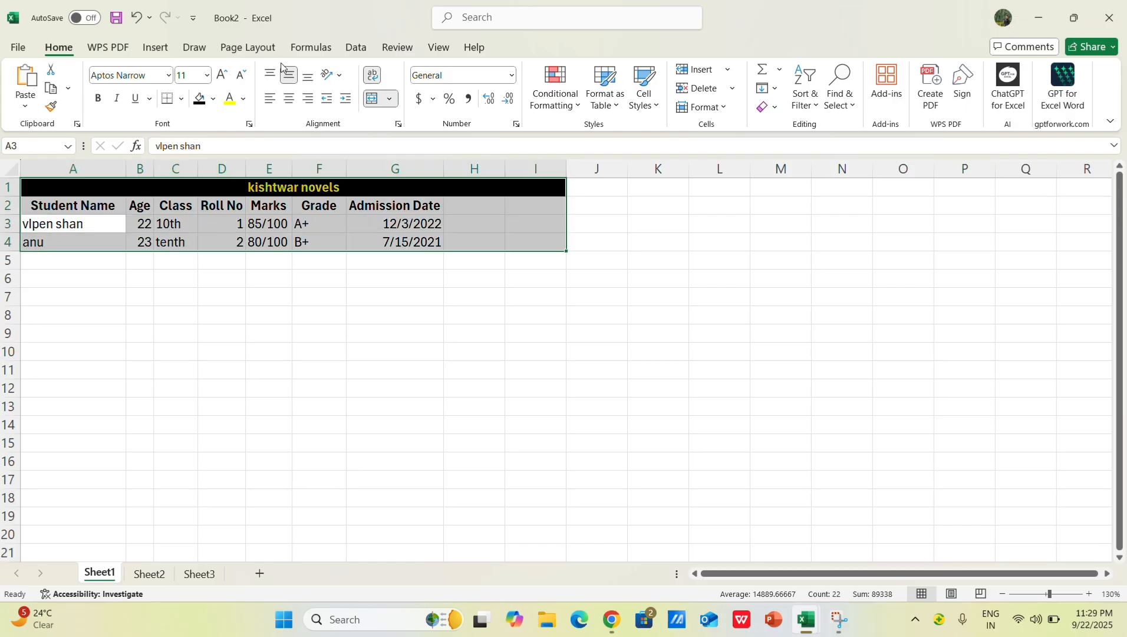
{"action": "left_click", "coordinate": [289, 99]}
{"action": "left_click", "coordinate": [269, 99]}
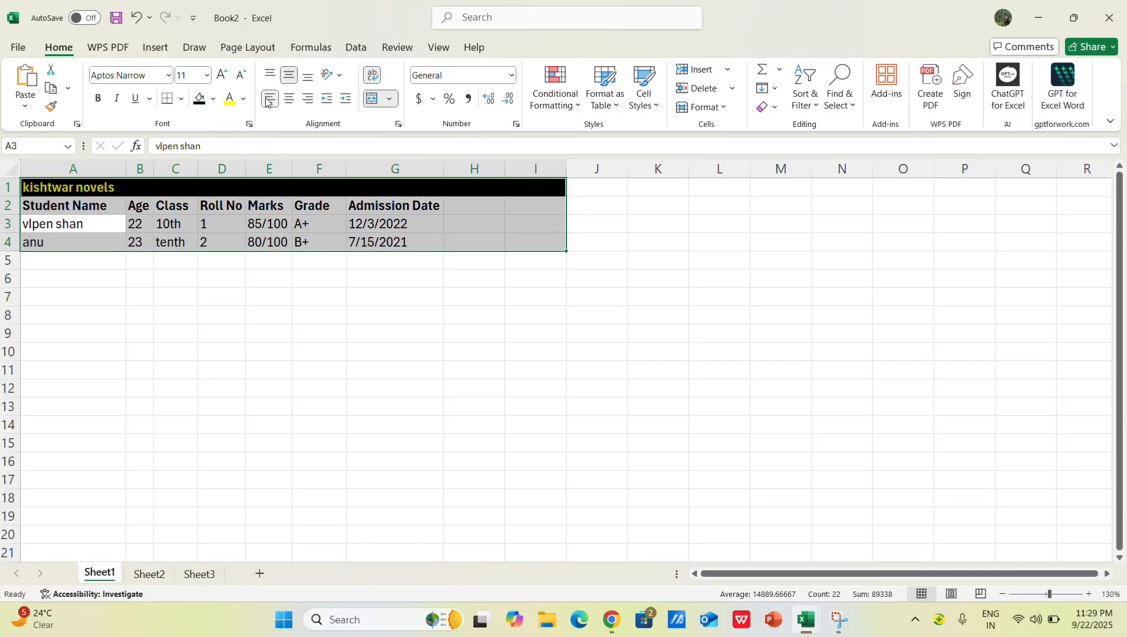
{"action": "left_click", "coordinate": [349, 318]}
Step: Center the merged "kishtwar novels" heading in row 1
{"action": "left_click", "coordinate": [193, 189]}
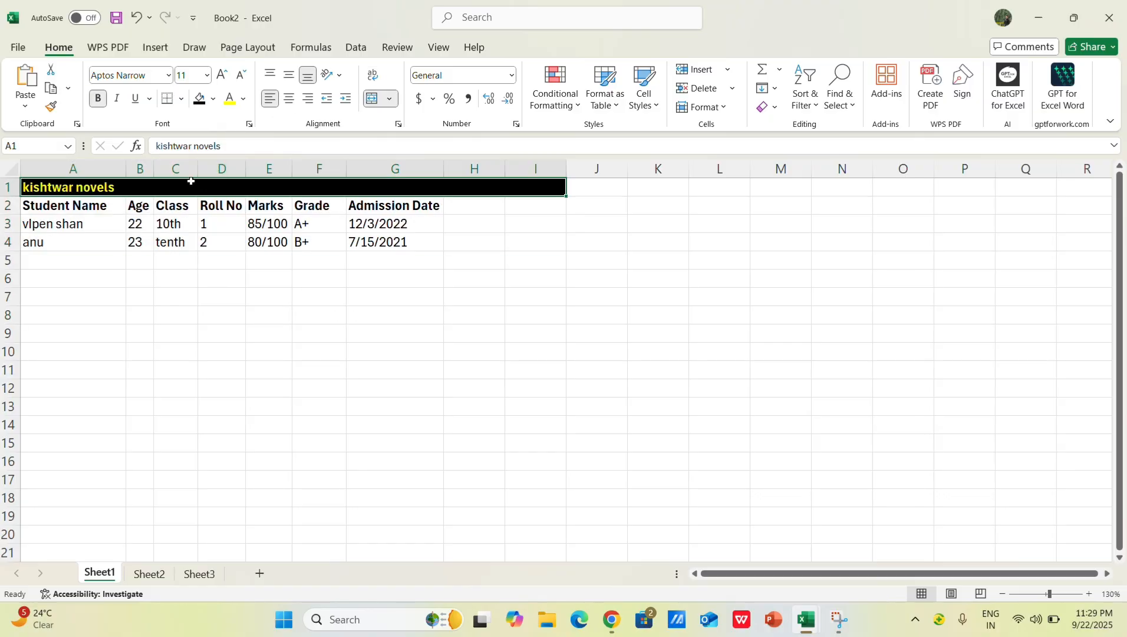
{"action": "left_click_drag", "start_coordinate": [223, 332], "coordinate": [215, 316]}
{"action": "left_click", "coordinate": [151, 183]}
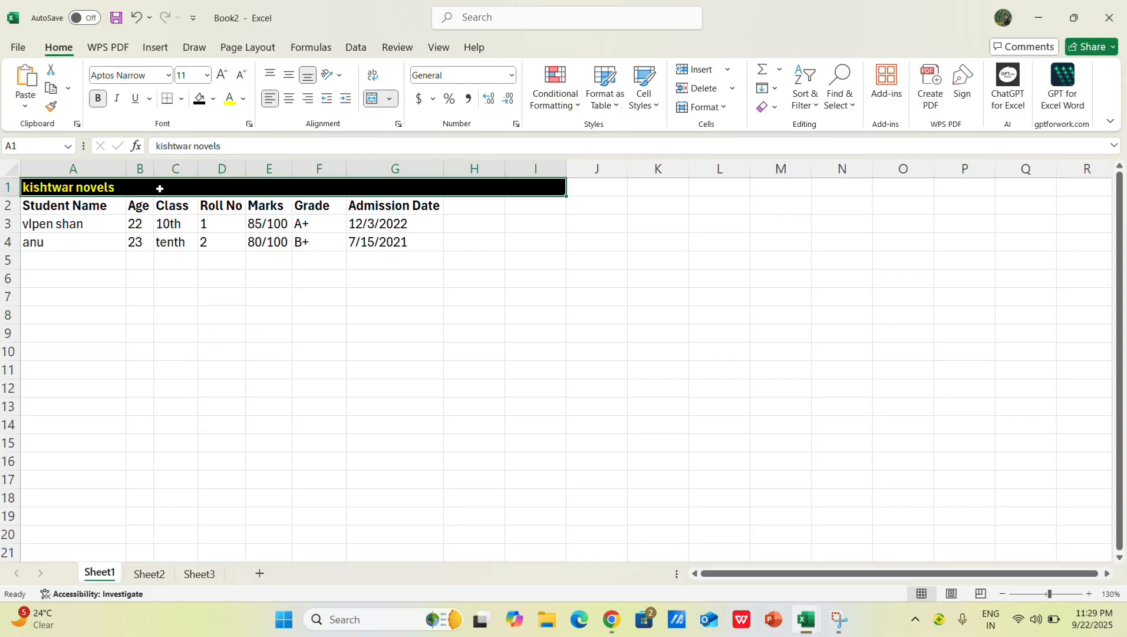
{"action": "left_click", "coordinate": [288, 98]}
{"action": "left_click", "coordinate": [353, 333]}
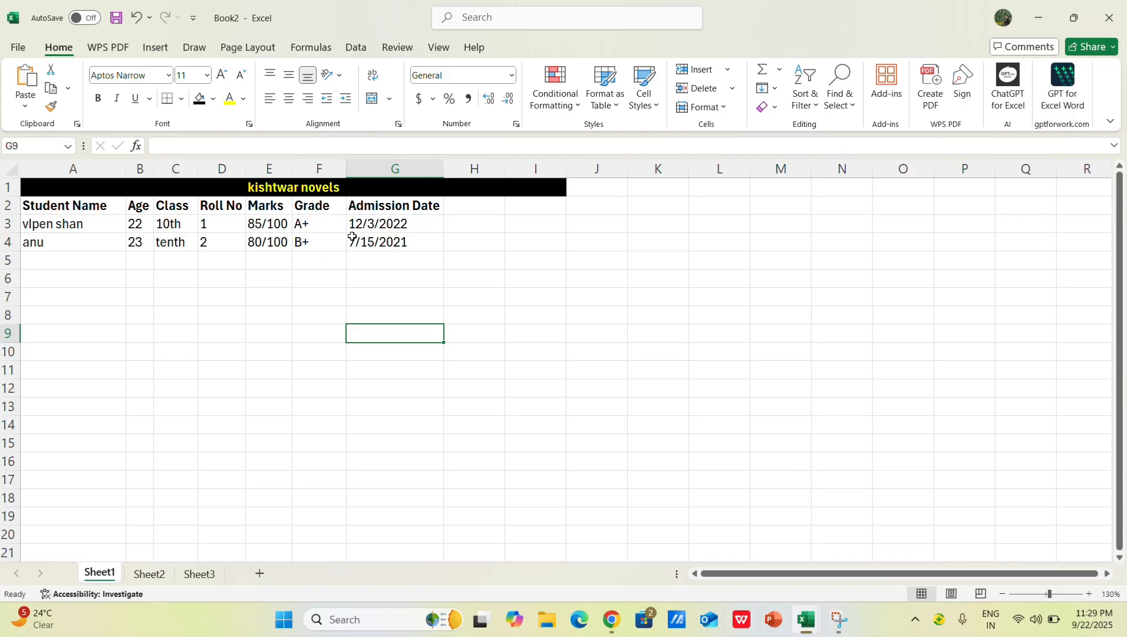
Step: Delete the Admission Date and Grade columns from the student table
{"action": "left_click", "coordinate": [465, 212]}
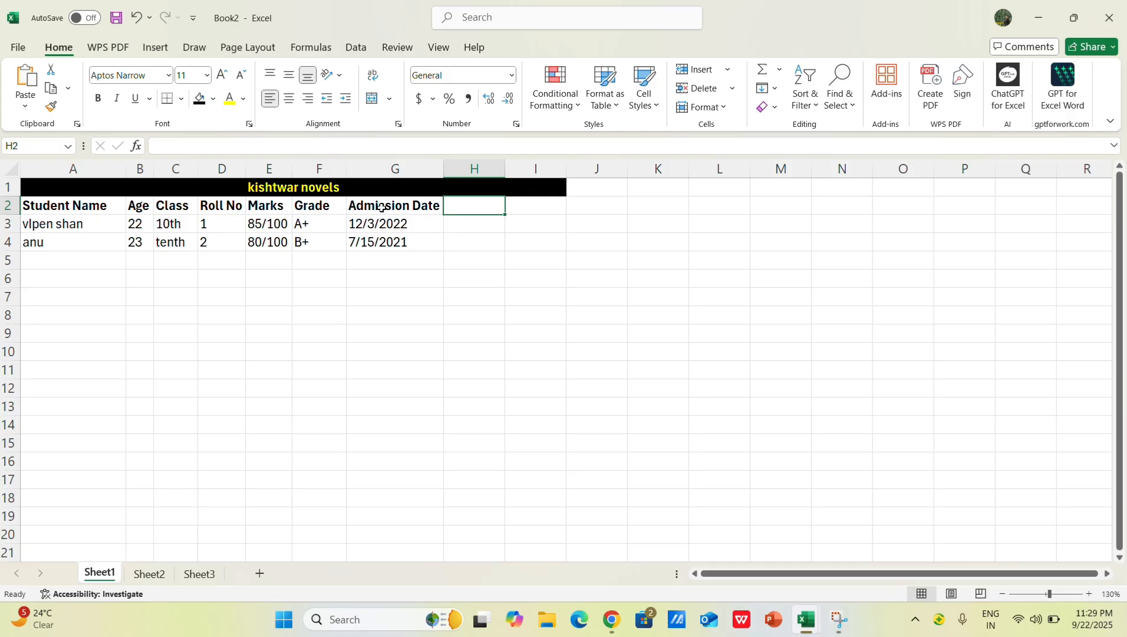
{"action": "left_click", "coordinate": [396, 167]}
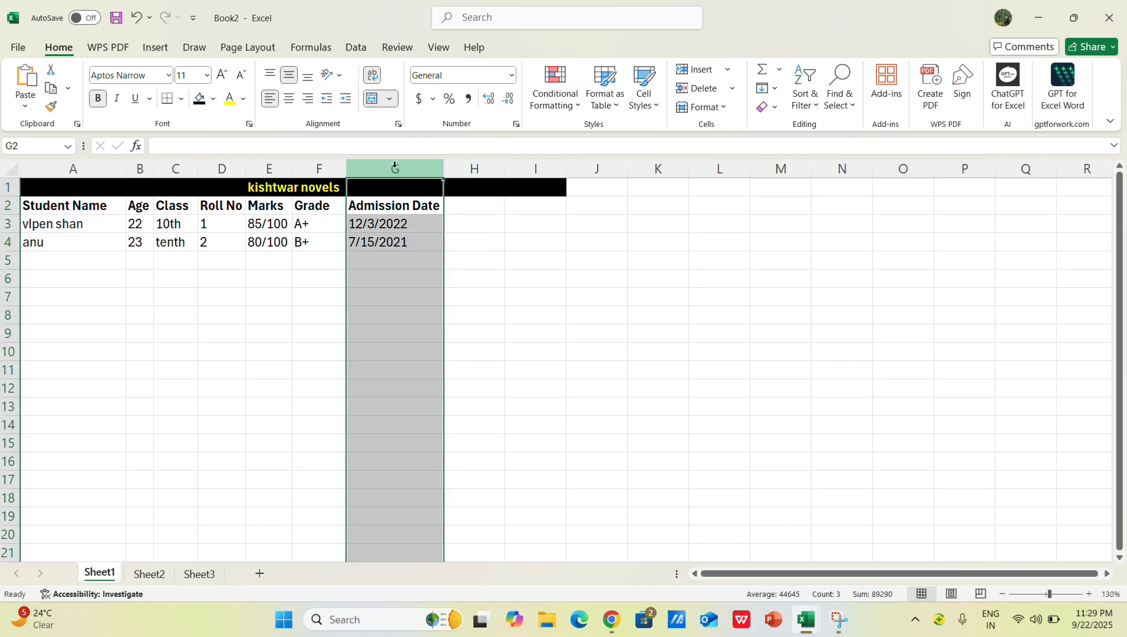
{"action": "key", "text": "ctrl+minus"}
{"action": "left_click", "coordinate": [308, 170]}
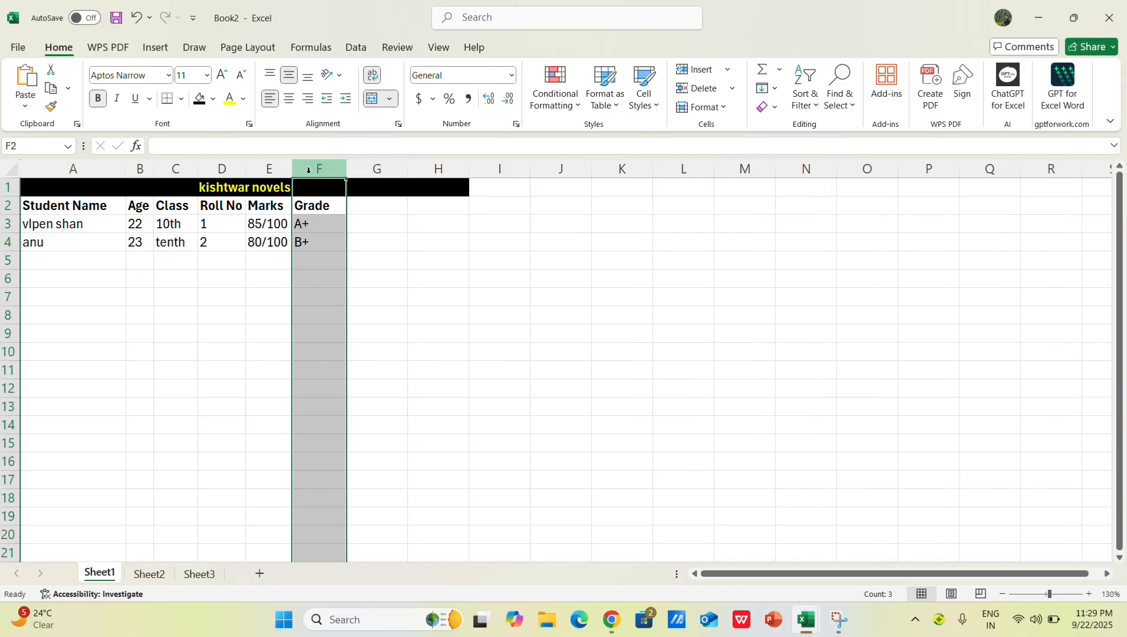
{"action": "key", "text": "ctrl+minus"}
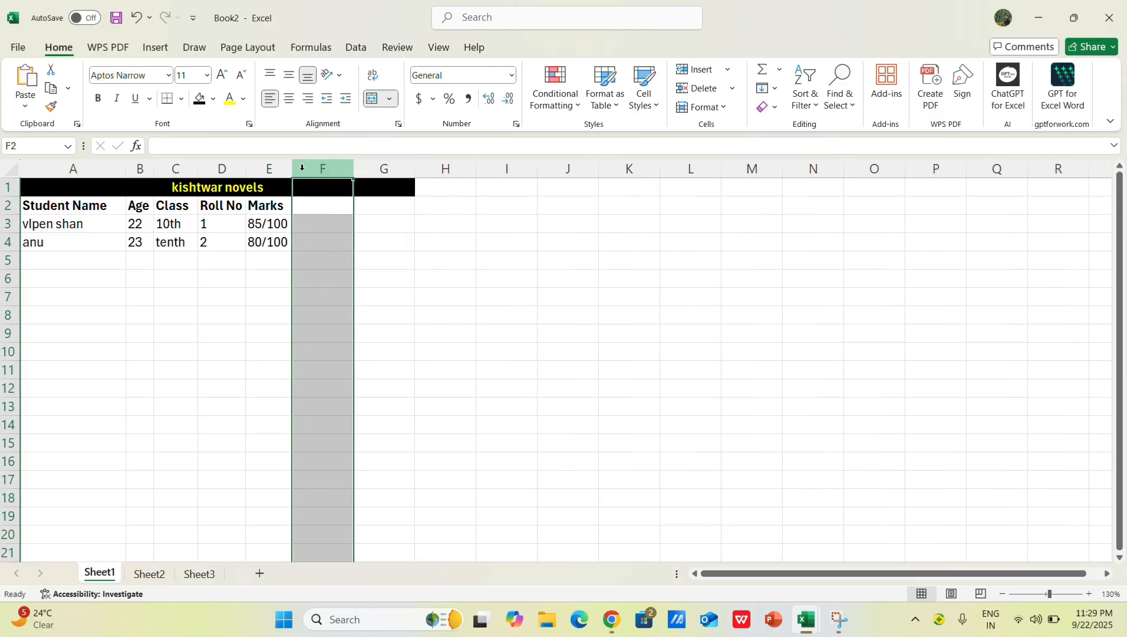
Step: Delete the Class, Roll No and Marks columns together
{"action": "left_click", "coordinate": [179, 168]}
{"action": "left_click_drag", "start_coordinate": [181, 164], "coordinate": [273, 186]}
{"action": "key", "text": "ctrl+minus"}
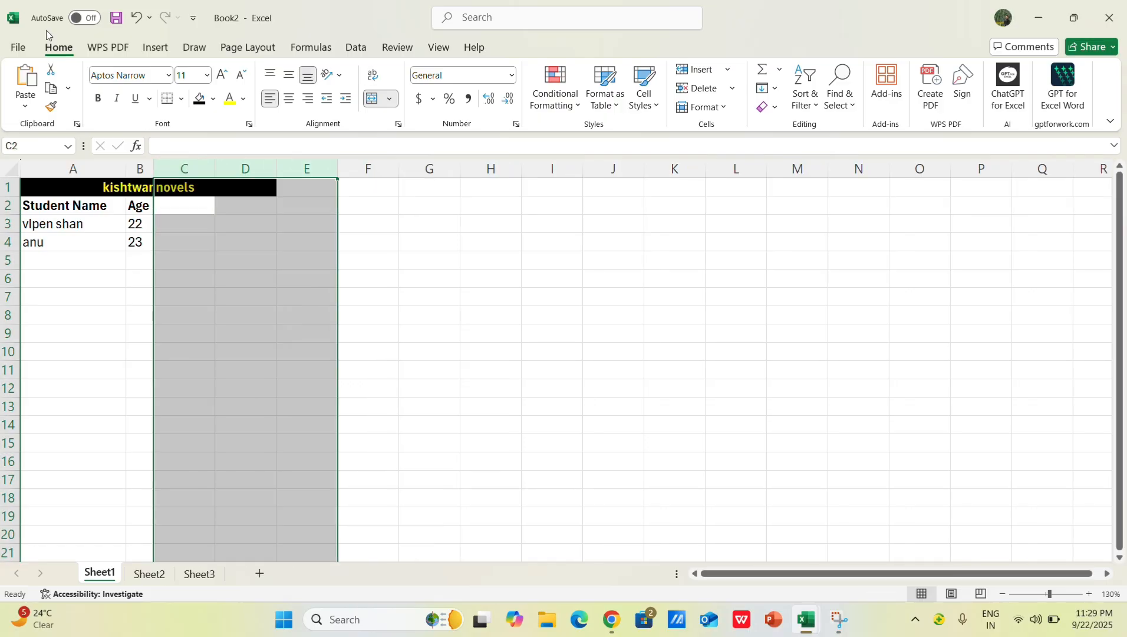
{"action": "left_click_drag", "start_coordinate": [361, 349], "coordinate": [353, 338]}
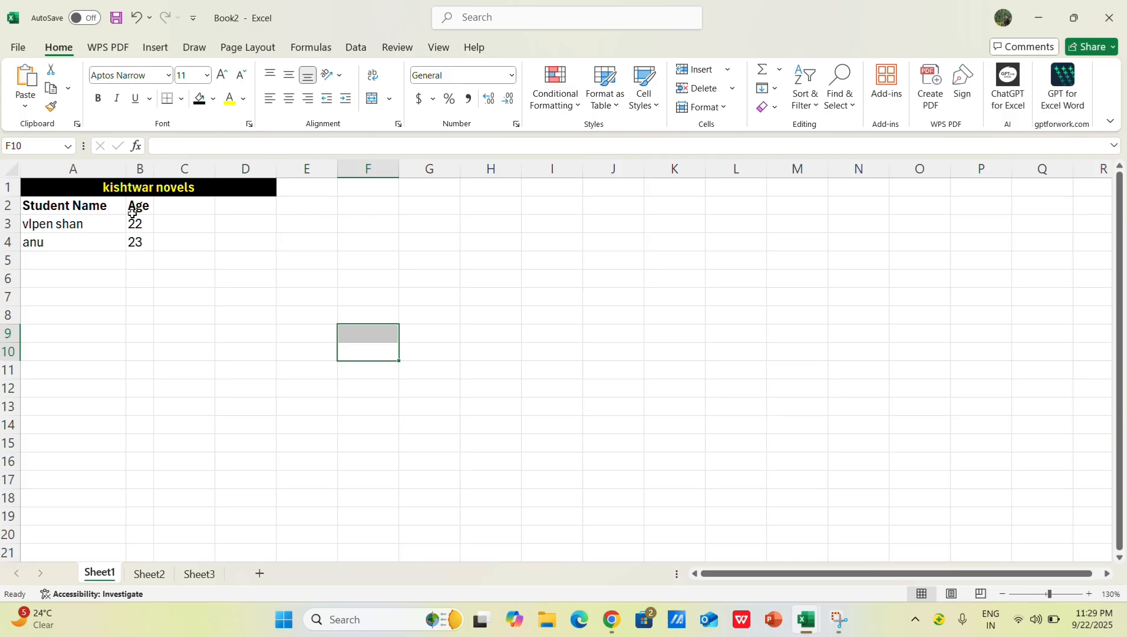
Step: Enter the subject headers english, math, geo and hindi in cells C2 to F2, beside the Age header
{"action": "left_click", "coordinate": [159, 205]}
{"action": "left_click", "coordinate": [70, 210]}
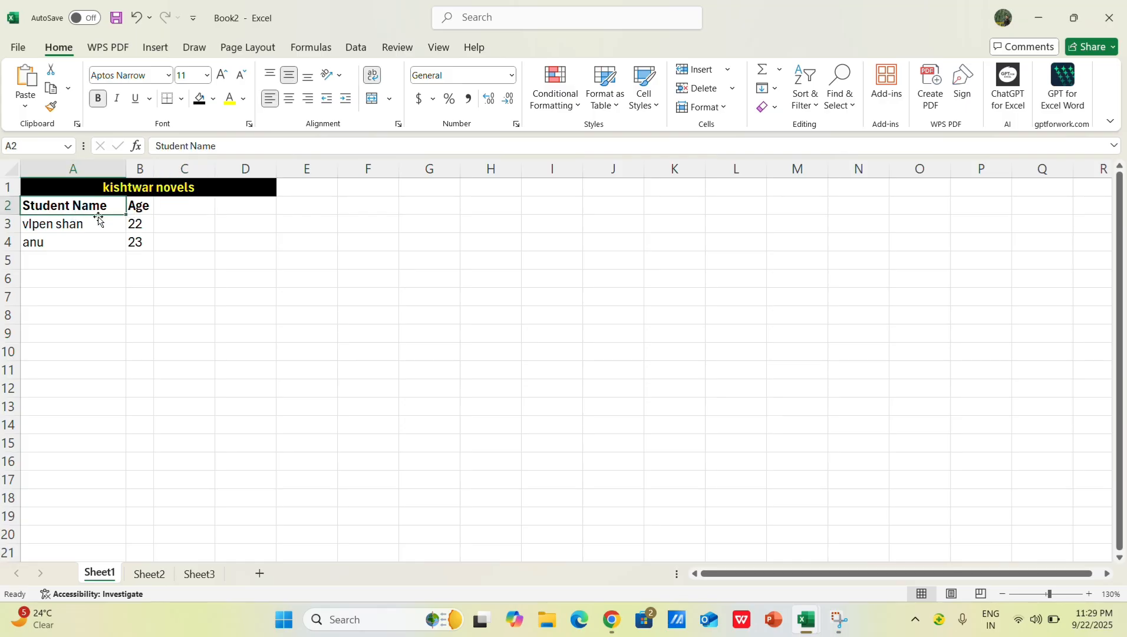
{"action": "left_click", "coordinate": [145, 209]}
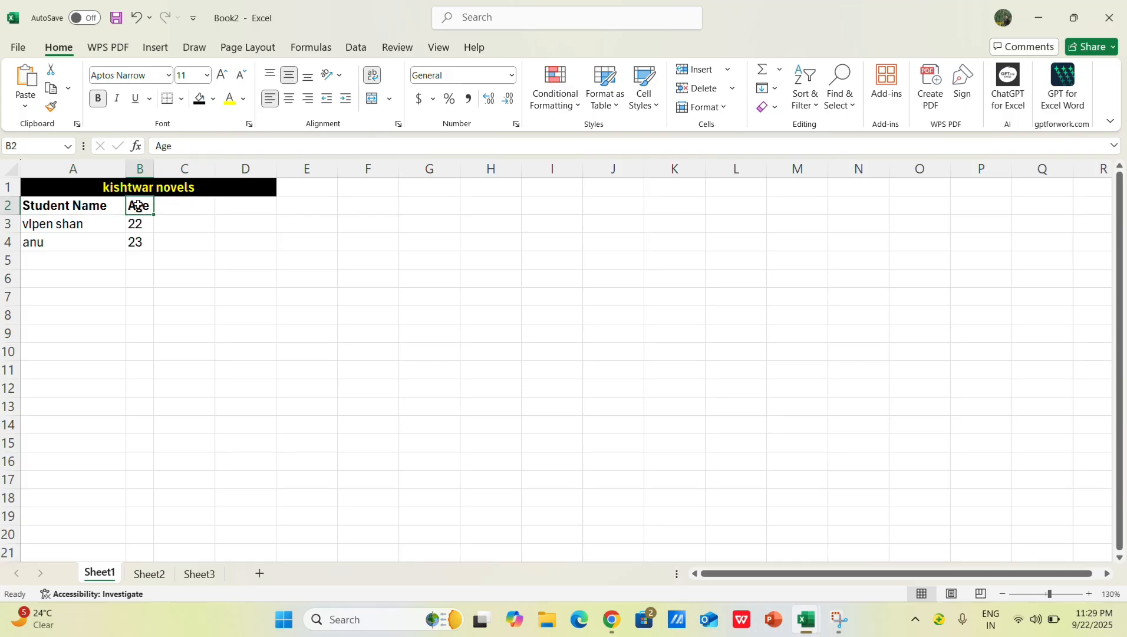
{"action": "left_click", "coordinate": [146, 170]}
{"action": "left_click", "coordinate": [165, 207]}
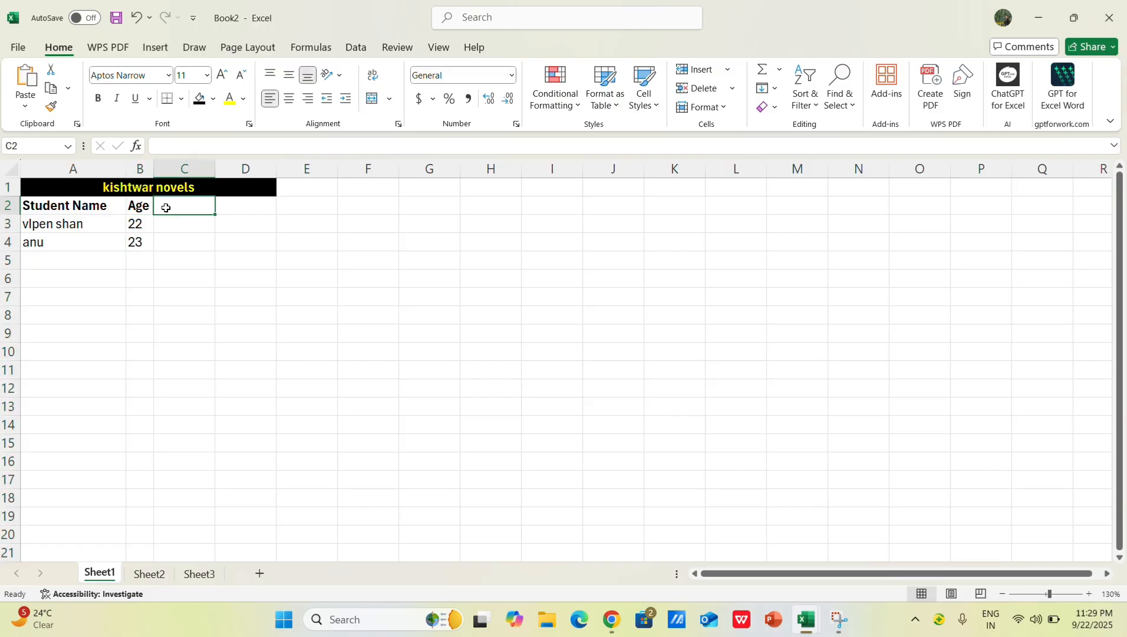
{"action": "type", "text": "english"}
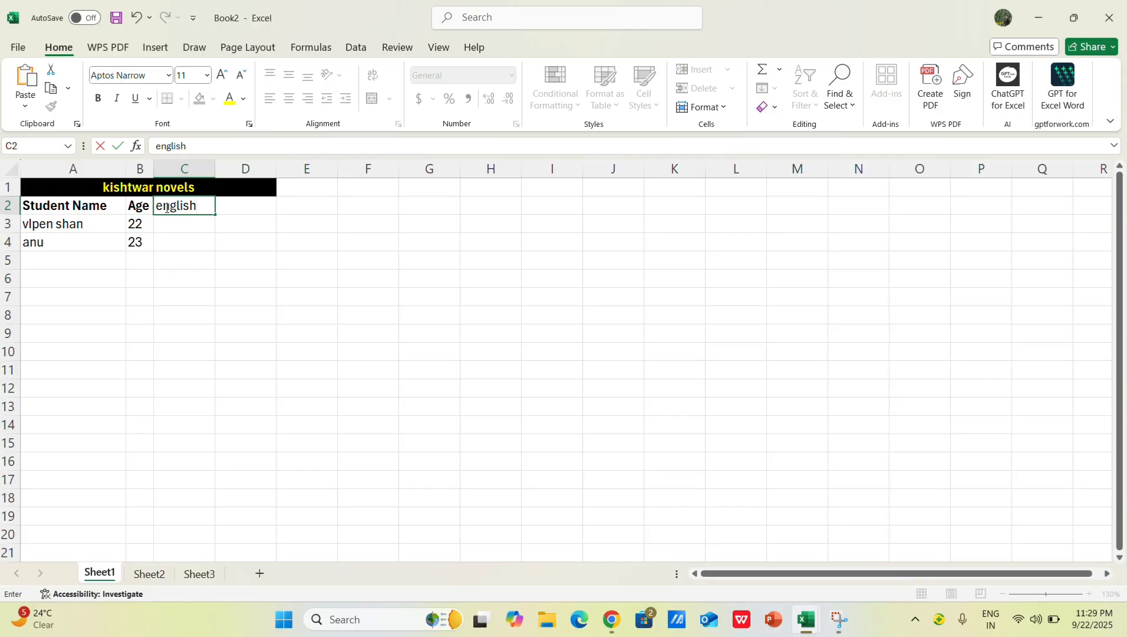
{"action": "key", "text": "Tab"}
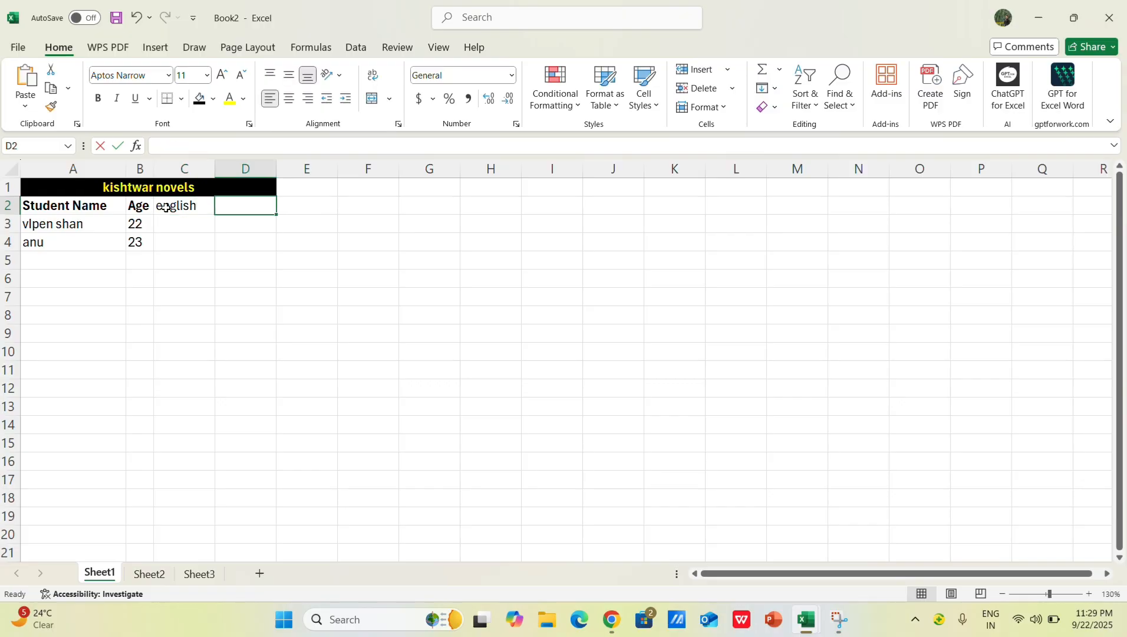
{"action": "key", "text": "Tab"}
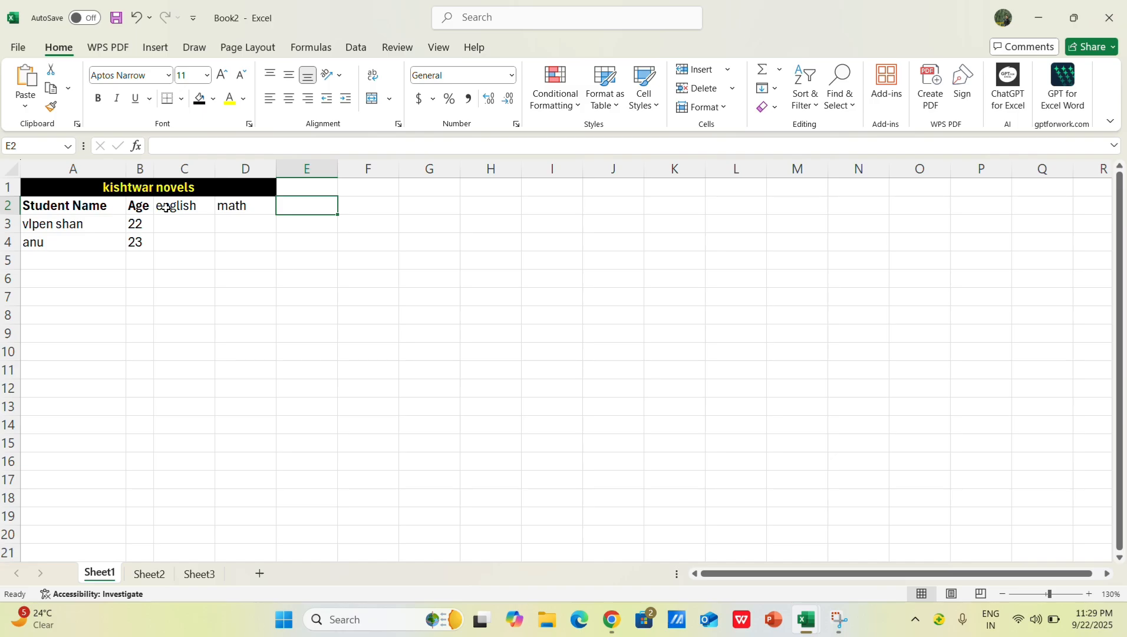
{"action": "type", "text": "geo"}
{"action": "key", "text": "Tab"}
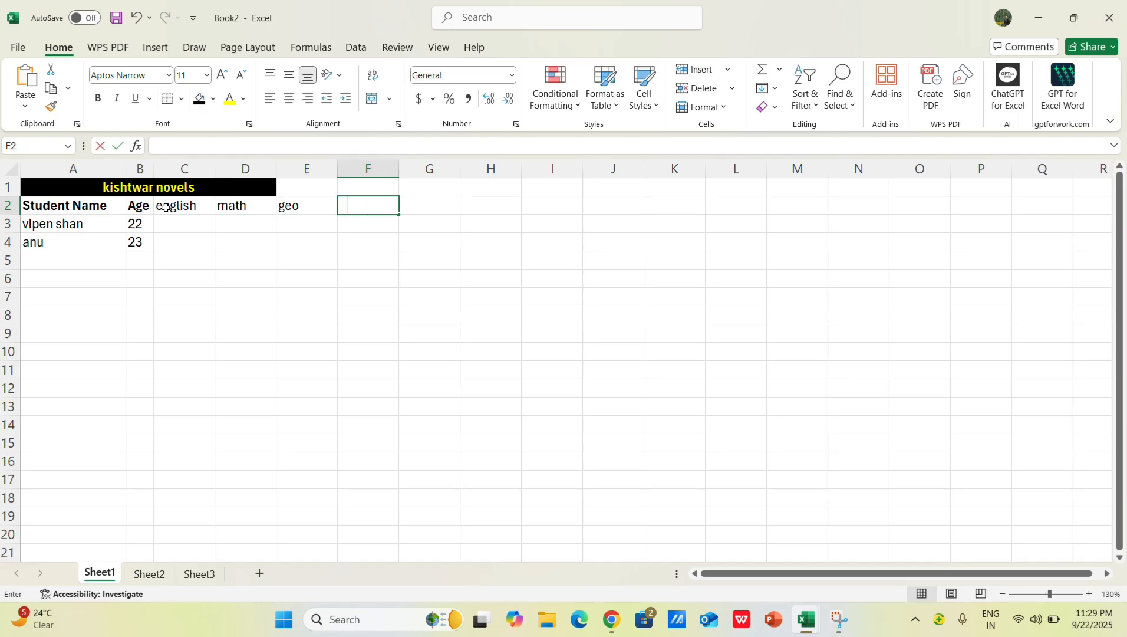
{"action": "type", "text": "hindi"}
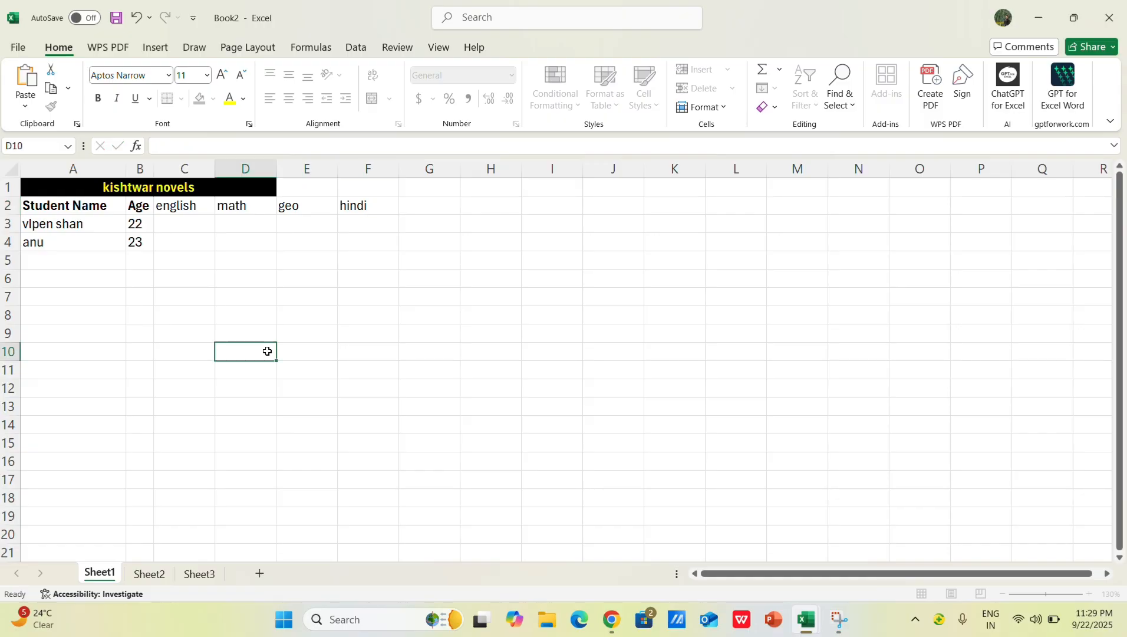
{"action": "left_click", "coordinate": [267, 352]}
{"action": "left_click", "coordinate": [66, 206]}
{"action": "left_click", "coordinate": [141, 205]}
{"action": "left_click", "coordinate": [192, 210]}
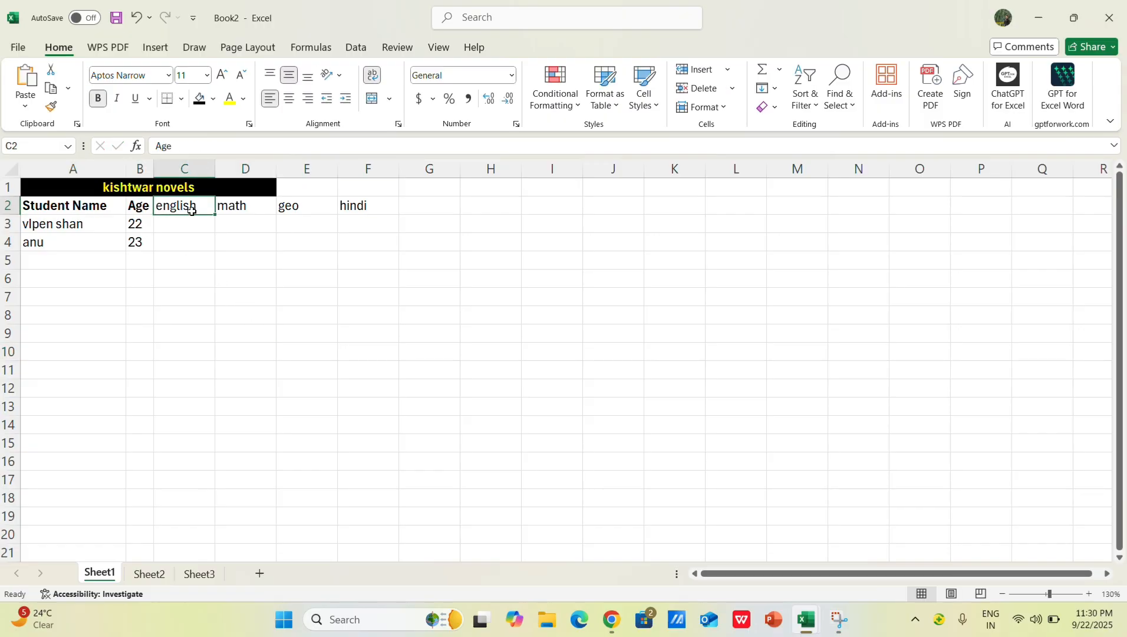
{"action": "left_click", "coordinate": [228, 201]}
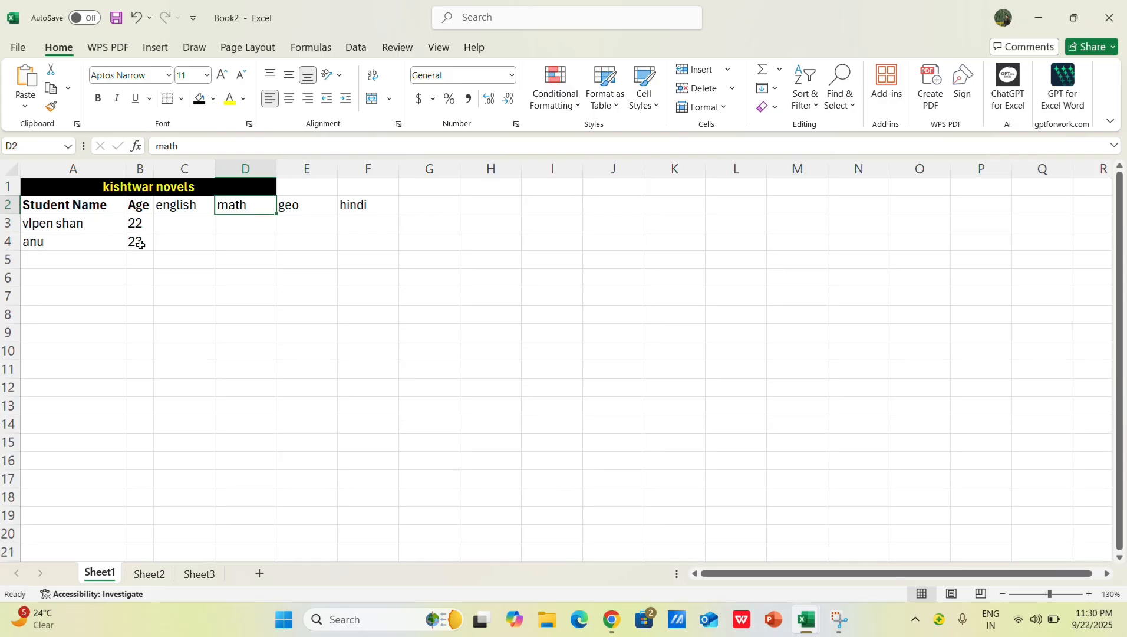
{"action": "scroll", "coordinate": [140, 244], "scroll_direction": "up", "scroll_amount": 1}
{"action": "key", "text": "Home"}
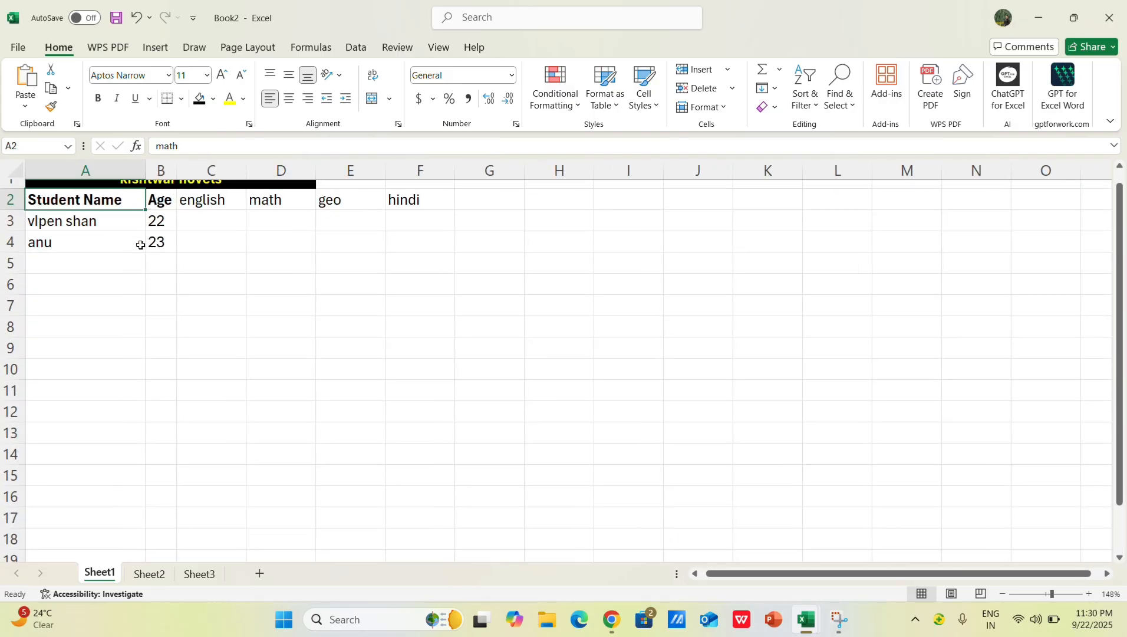
{"action": "scroll", "coordinate": [141, 244], "scroll_direction": "up", "scroll_amount": 1}
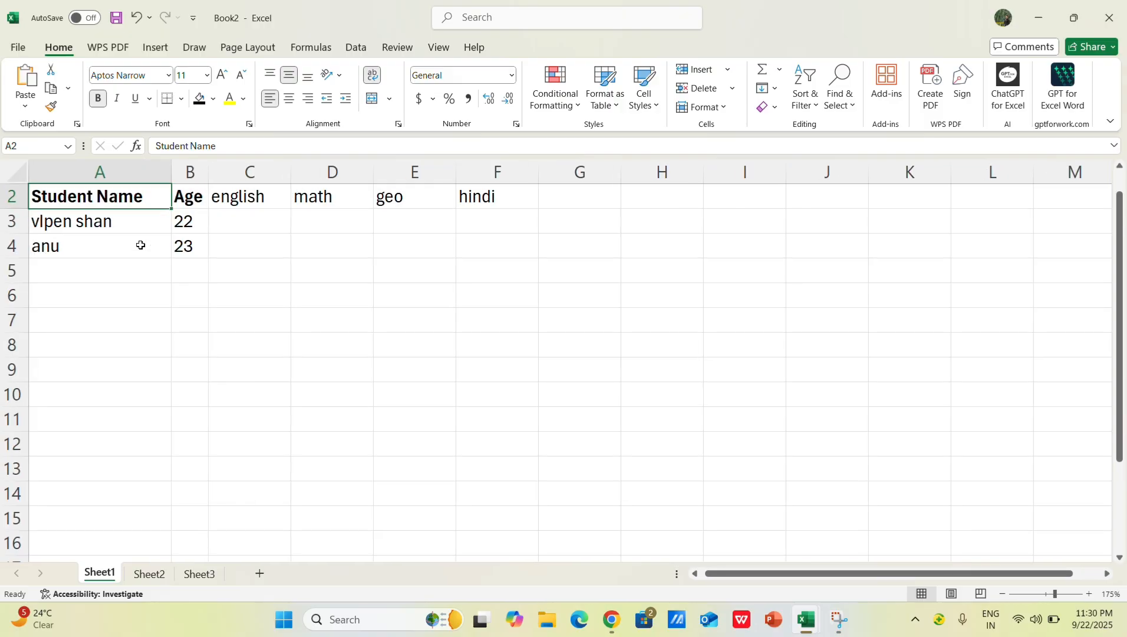
{"action": "key", "text": "Up"}
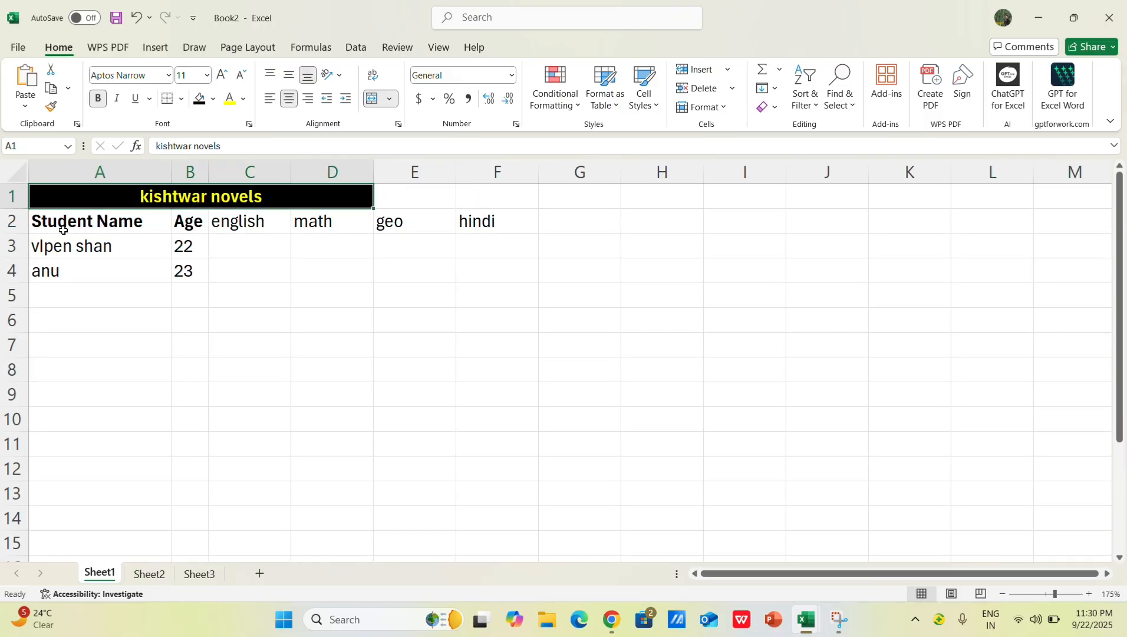
{"action": "left_click", "coordinate": [92, 219]}
{"action": "left_click", "coordinate": [190, 222]}
{"action": "left_click", "coordinate": [151, 222]}
{"action": "left_click", "coordinate": [188, 227]}
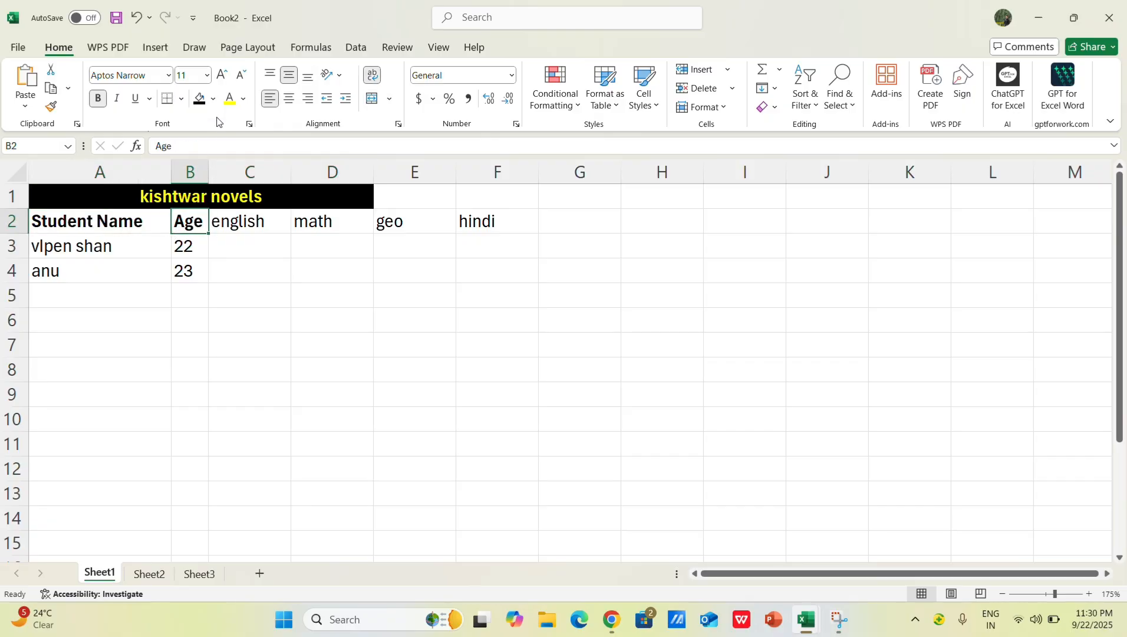
{"action": "left_click", "coordinate": [260, 225]}
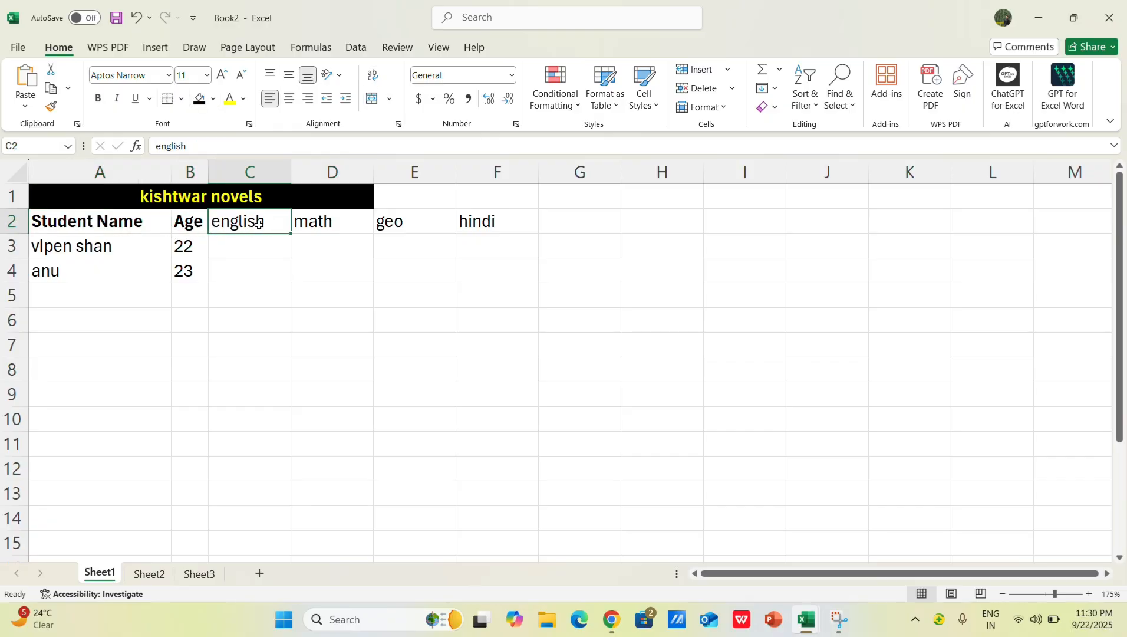
{"action": "left_click", "coordinate": [318, 226]}
{"action": "left_click", "coordinate": [423, 231]}
{"action": "left_click", "coordinate": [469, 224]}
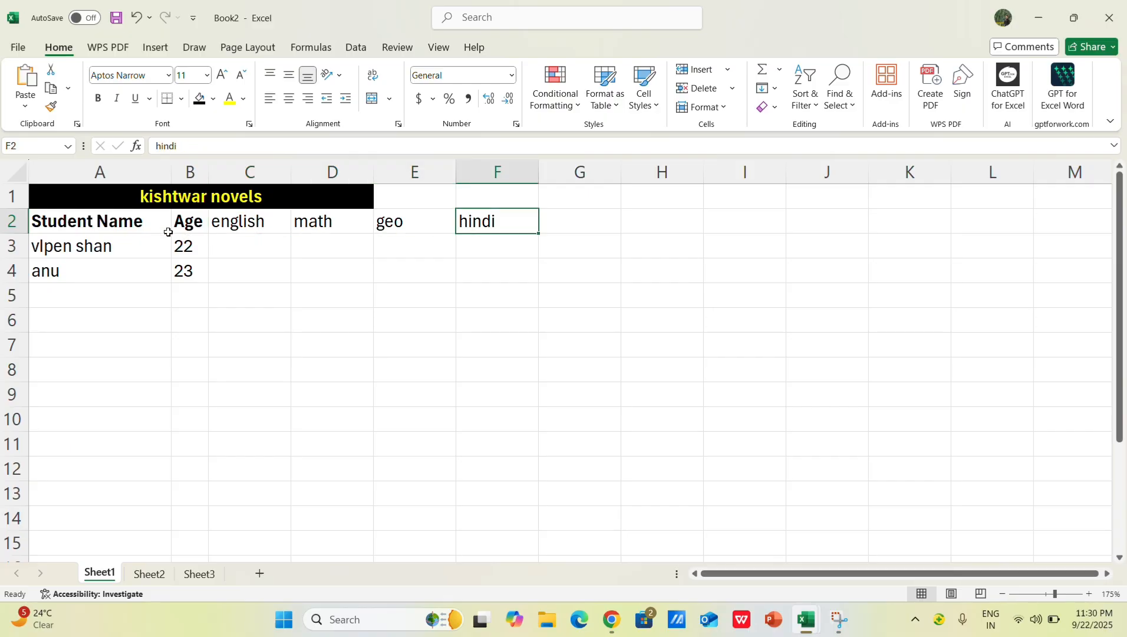
{"action": "left_click", "coordinate": [166, 223]}
{"action": "left_click", "coordinate": [182, 223]}
{"action": "left_click", "coordinate": [244, 222]}
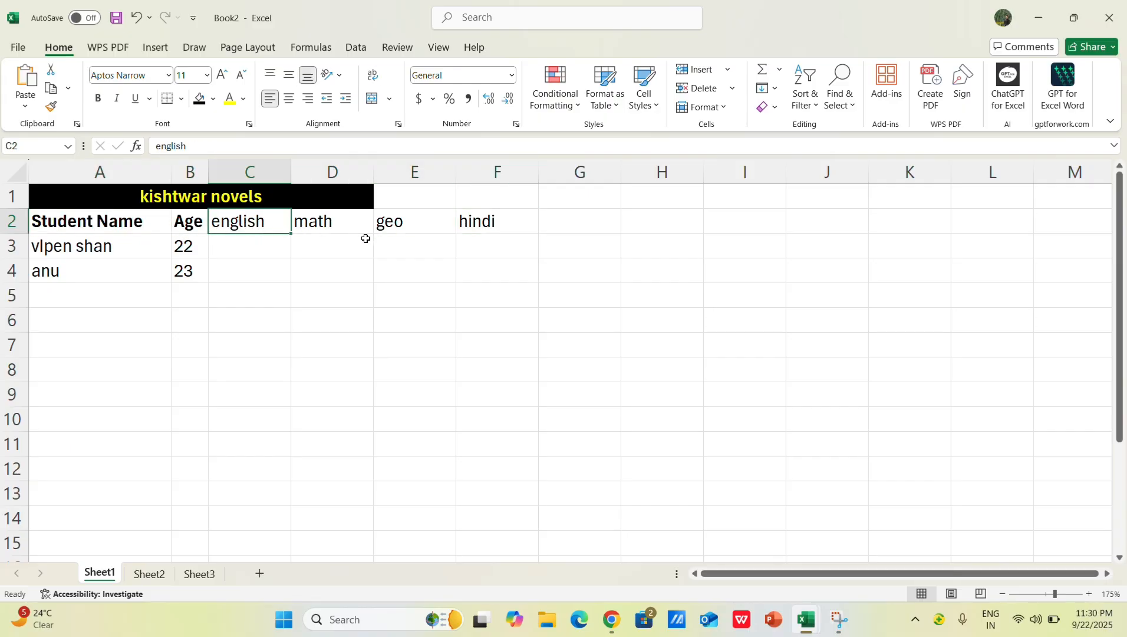
Step: Set the font of the Student Name header in A2 to Arial Rounded MT Bold
{"action": "left_click", "coordinate": [98, 214]}
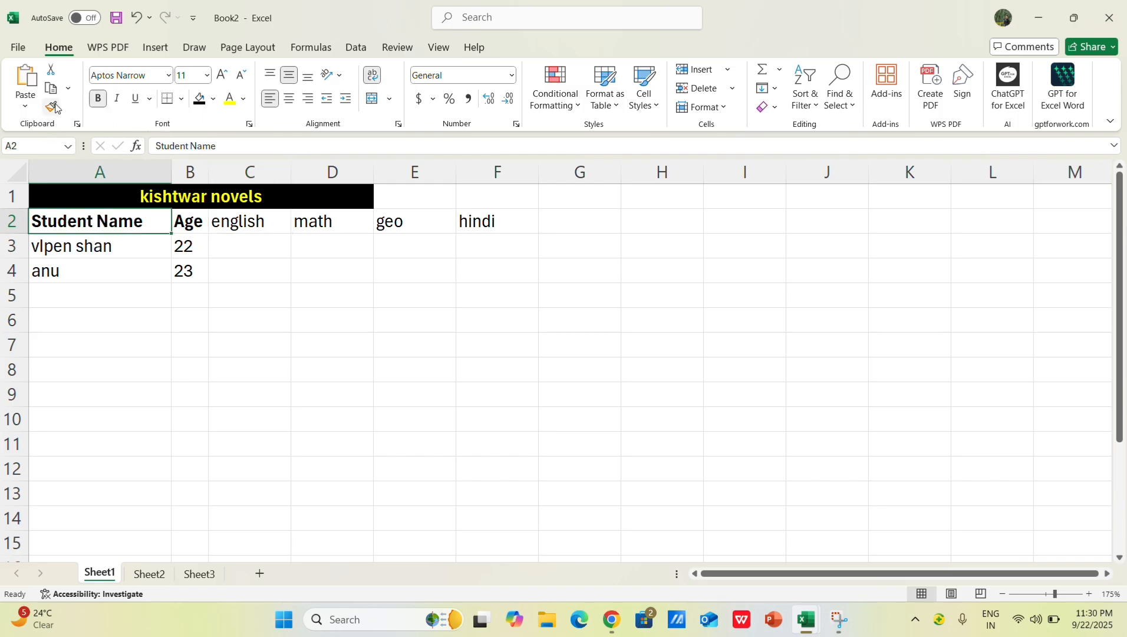
{"action": "left_click", "coordinate": [168, 77]}
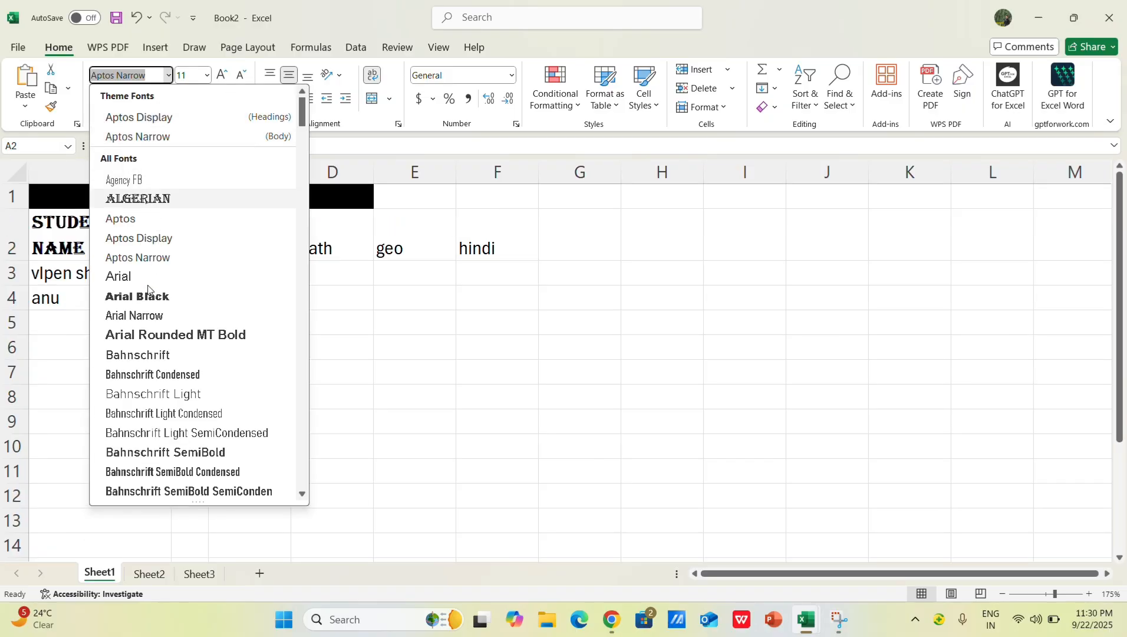
{"action": "left_click", "coordinate": [153, 337]}
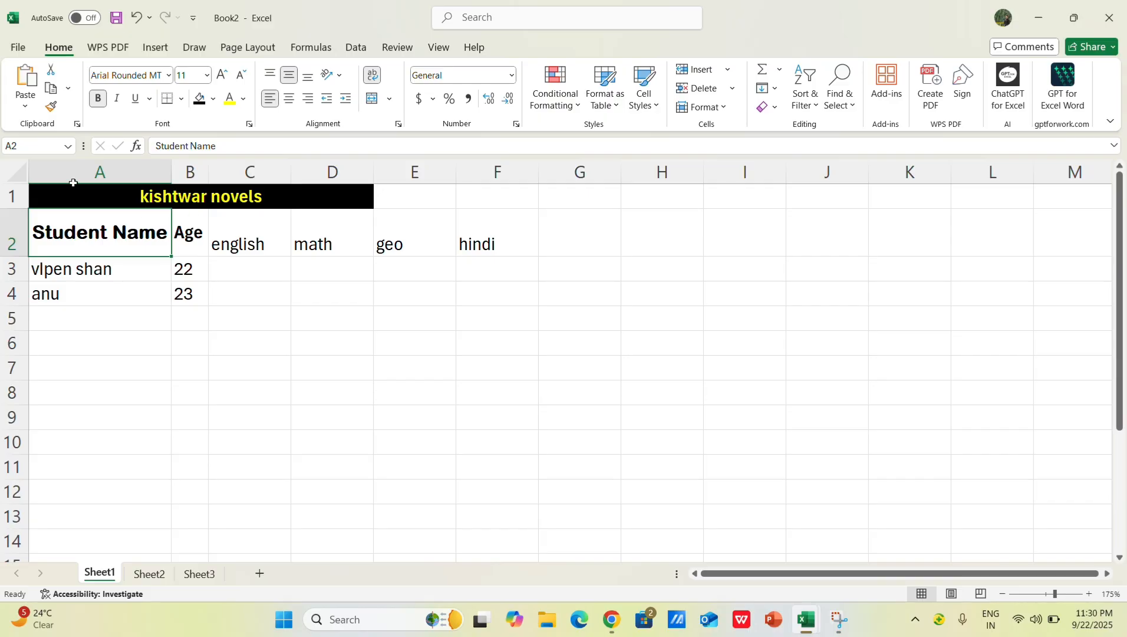
{"action": "left_click", "coordinate": [16, 229]}
{"action": "left_click", "coordinate": [30, 107]}
{"action": "left_click", "coordinate": [53, 110]}
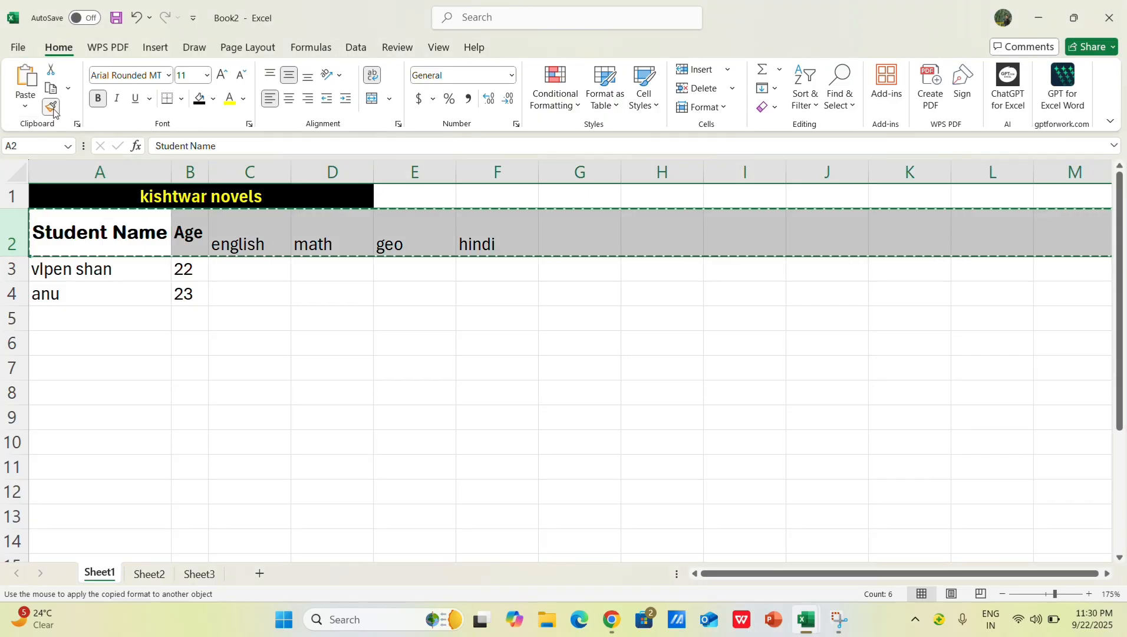
{"action": "left_click", "coordinate": [322, 145]}
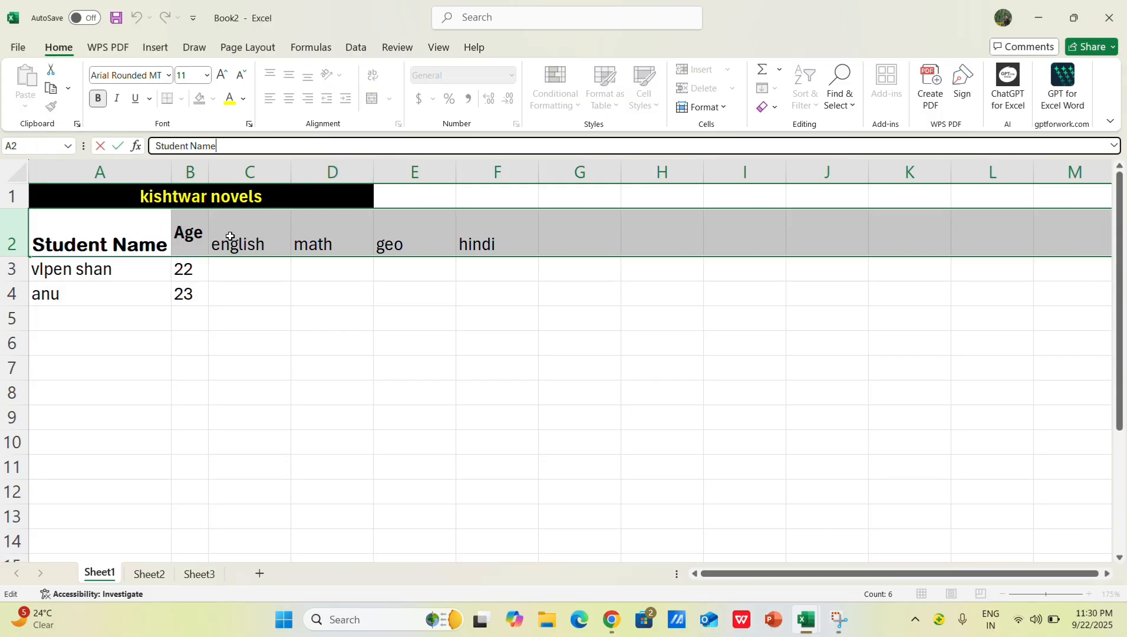
{"action": "left_click", "coordinate": [298, 313]}
Step: Try to copy the Age header's formatting onto the english header with Format Painter
{"action": "left_click", "coordinate": [197, 236]}
{"action": "left_click", "coordinate": [50, 107]}
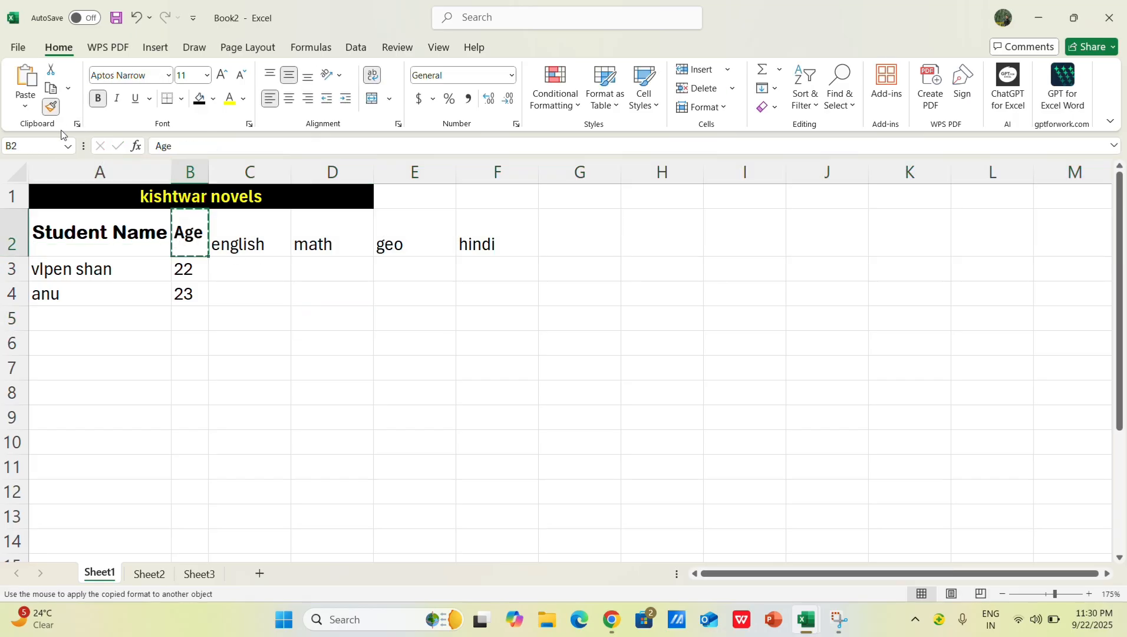
{"action": "left_click", "coordinate": [237, 244]}
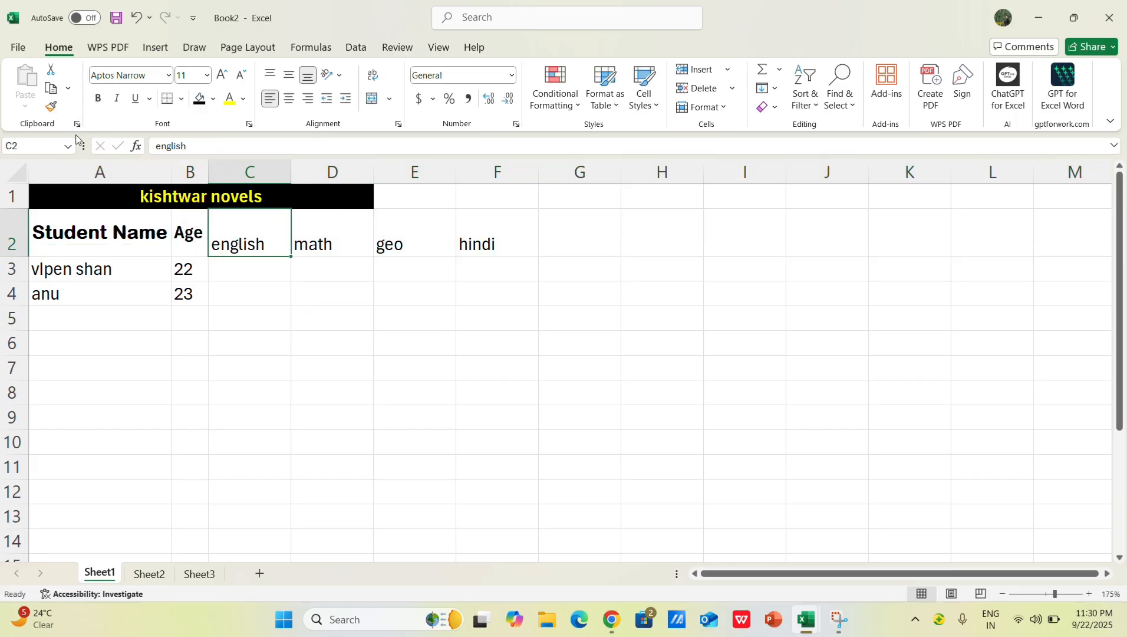
{"action": "left_click", "coordinate": [51, 107]}
{"action": "left_click", "coordinate": [238, 238]}
{"action": "left_click", "coordinate": [51, 107]}
{"action": "left_click", "coordinate": [240, 245]}
Step: Reapply the Arial Rounded MT Bold font to the Student Name header so it is the last repeatable action
{"action": "left_click", "coordinate": [121, 233]}
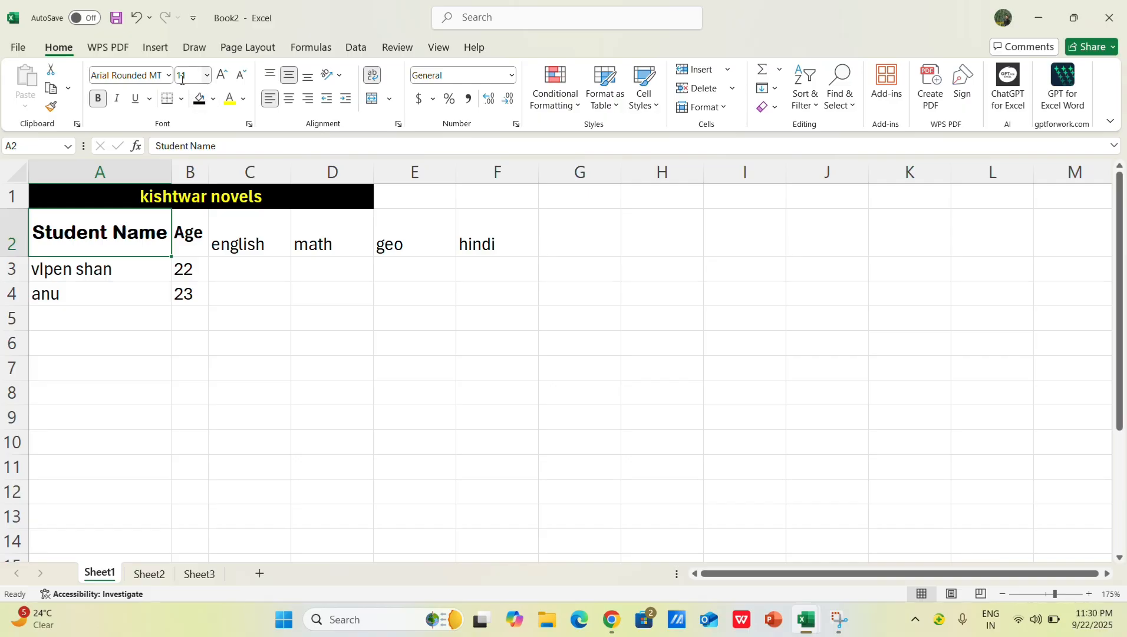
{"action": "left_click", "coordinate": [182, 227]}
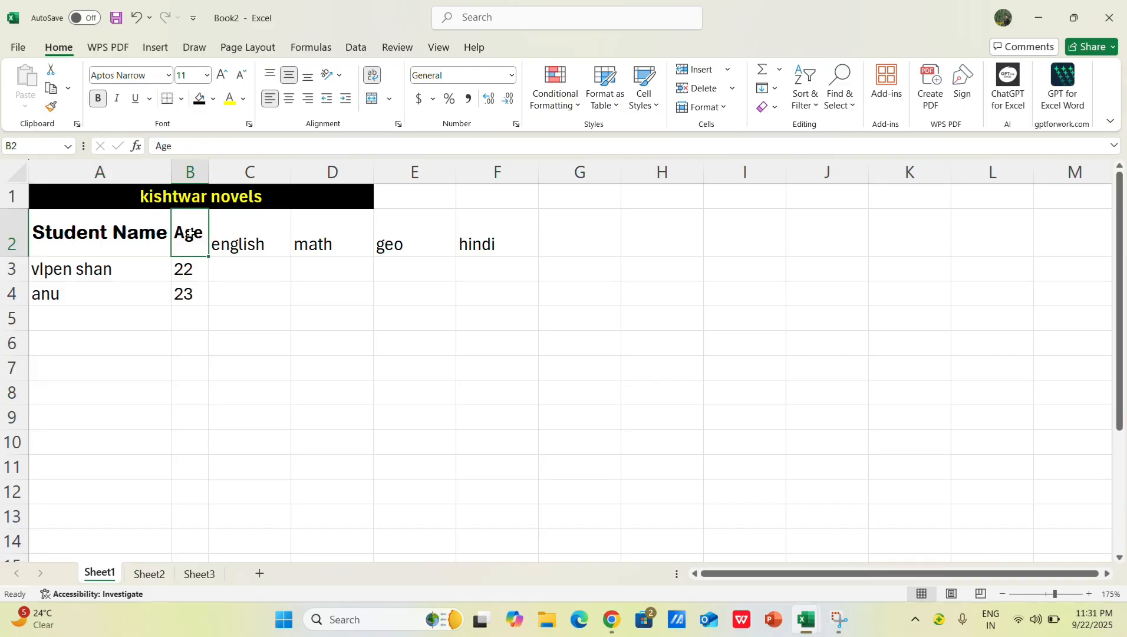
{"action": "left_click", "coordinate": [123, 221]}
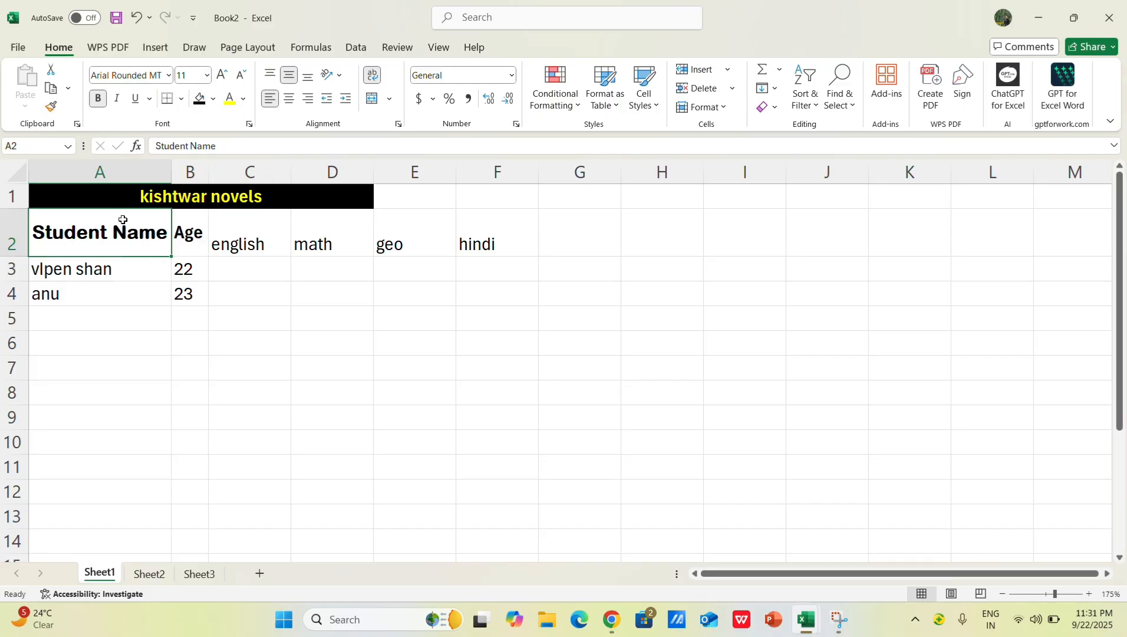
{"action": "left_click", "coordinate": [168, 74]}
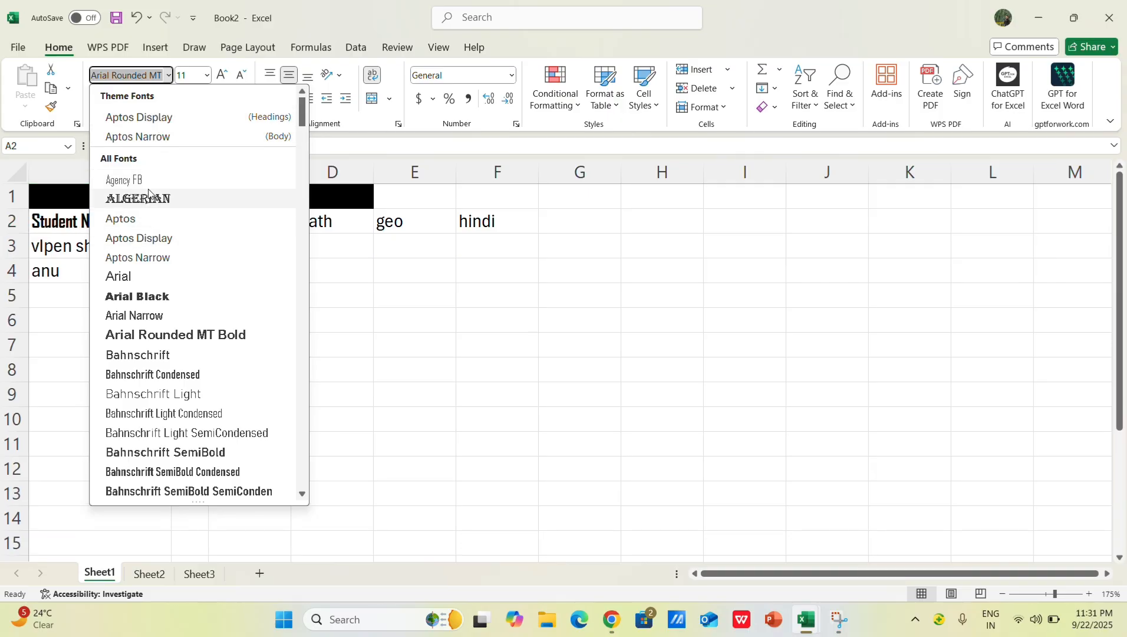
{"action": "left_click", "coordinate": [174, 335]}
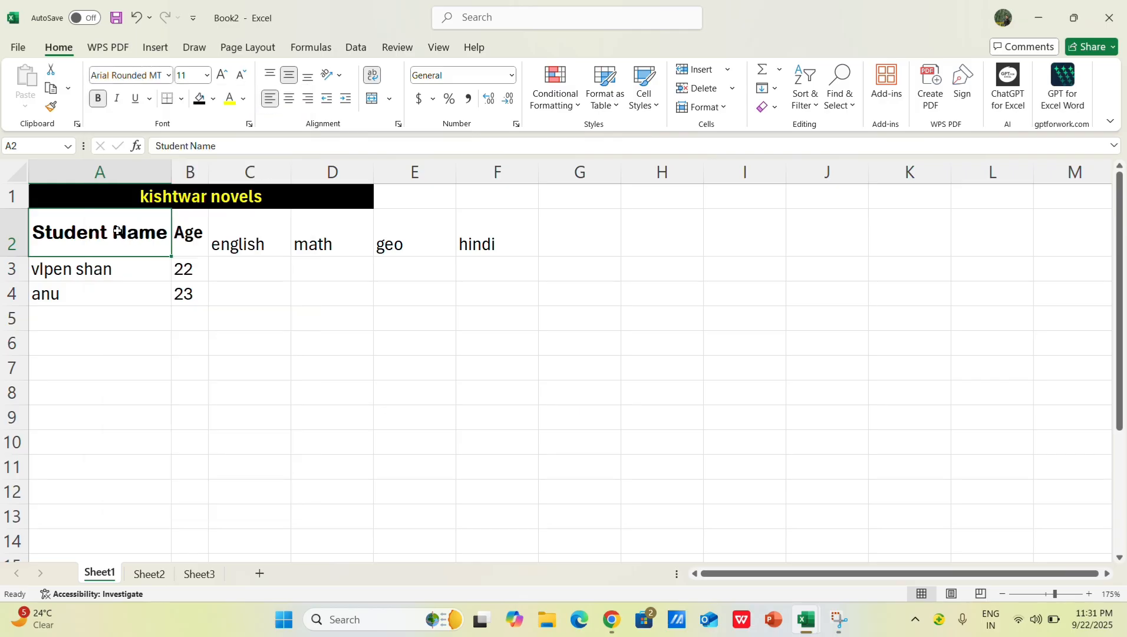
Step: Repeat the Arial Rounded MT Bold font change on the english, math, geo and hindi headers in C2 to F2
{"action": "left_click", "coordinate": [188, 234]}
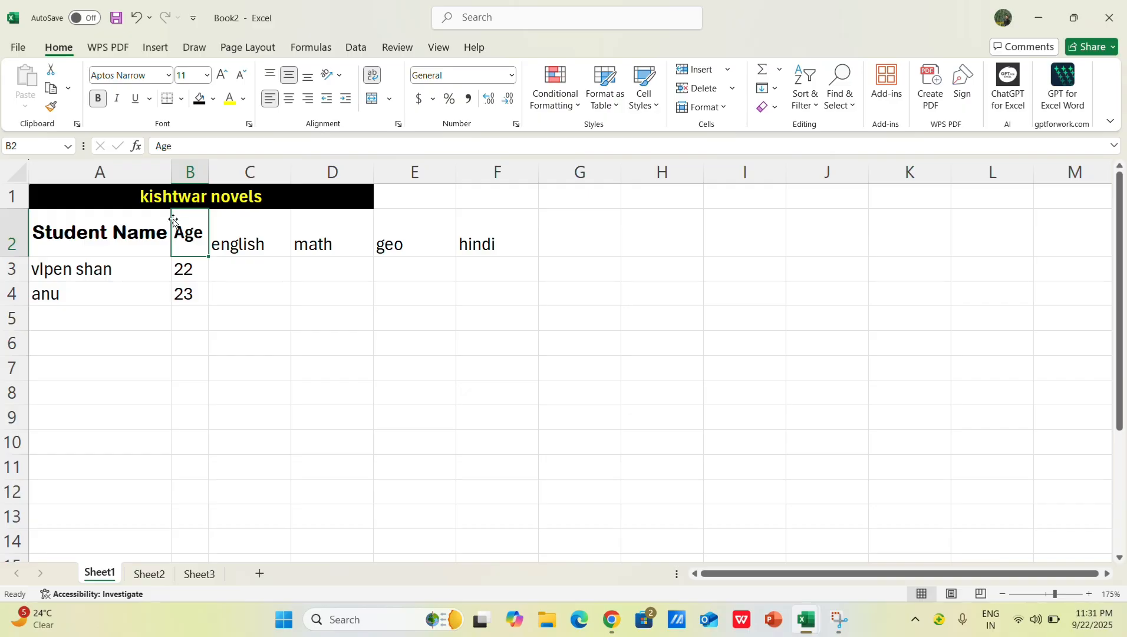
{"action": "left_click", "coordinate": [234, 244]}
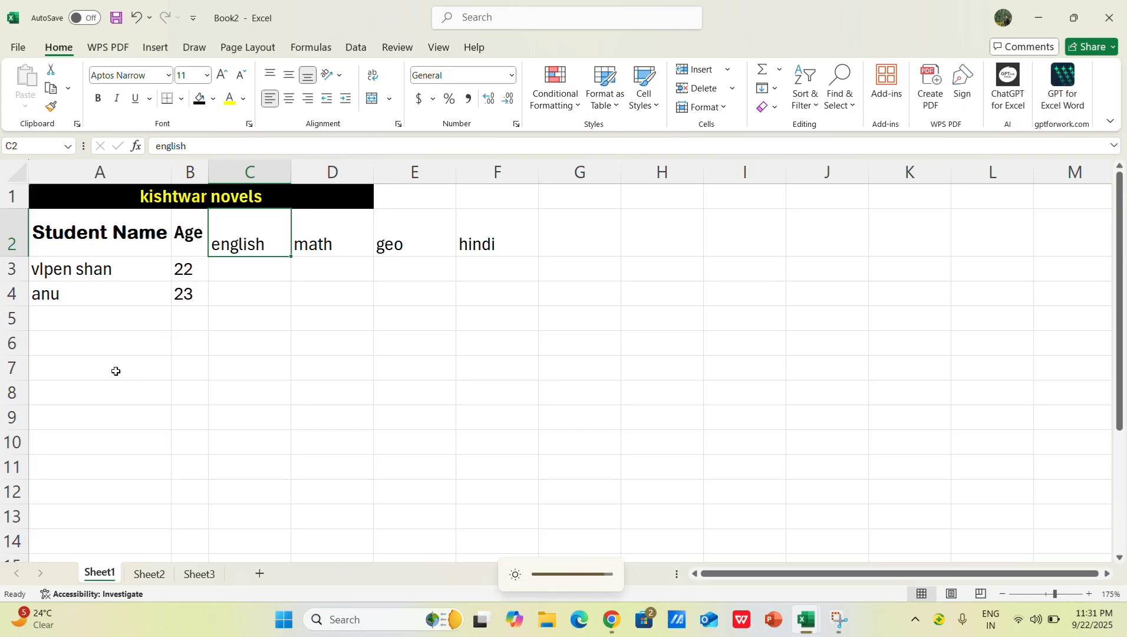
{"action": "key", "text": "F4"}
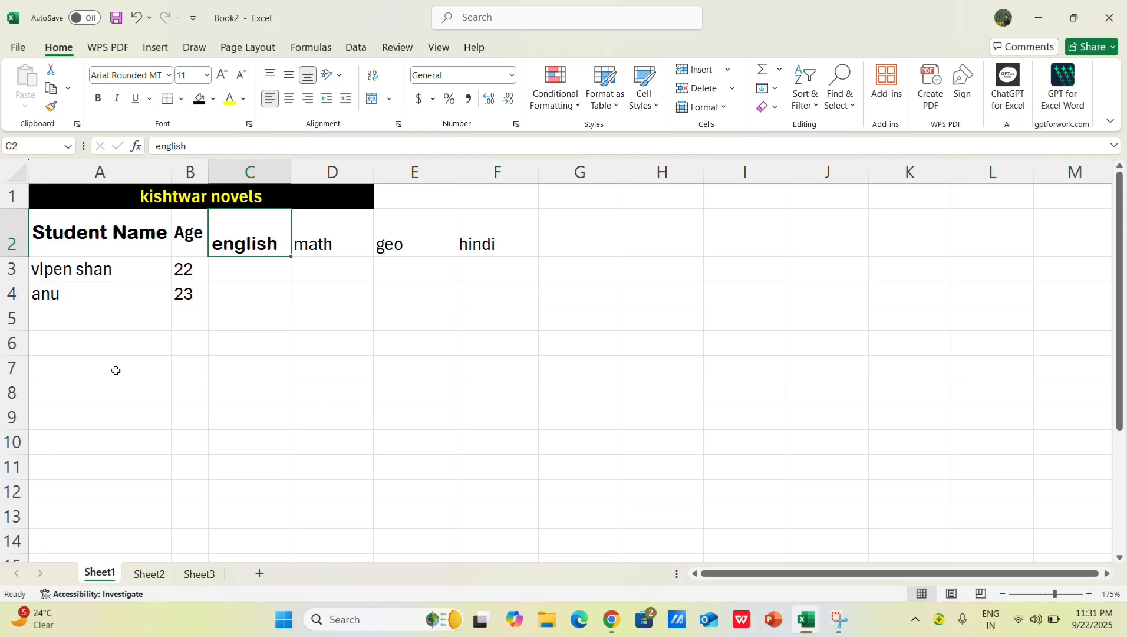
{"action": "left_click", "coordinate": [323, 243]}
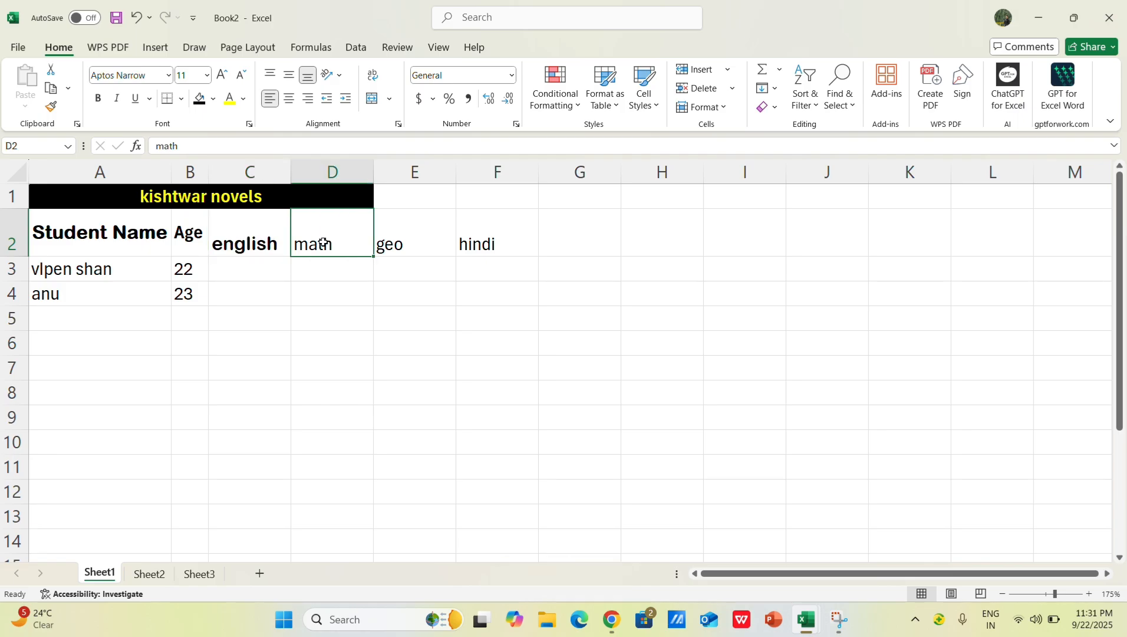
{"action": "key", "text": "F4"}
{"action": "left_click", "coordinate": [401, 243]}
{"action": "key", "text": "F4"}
{"action": "left_click", "coordinate": [465, 242]}
Step: Repeat the font change on the Age header and widen column B to fit it
{"action": "key", "text": "F4"}
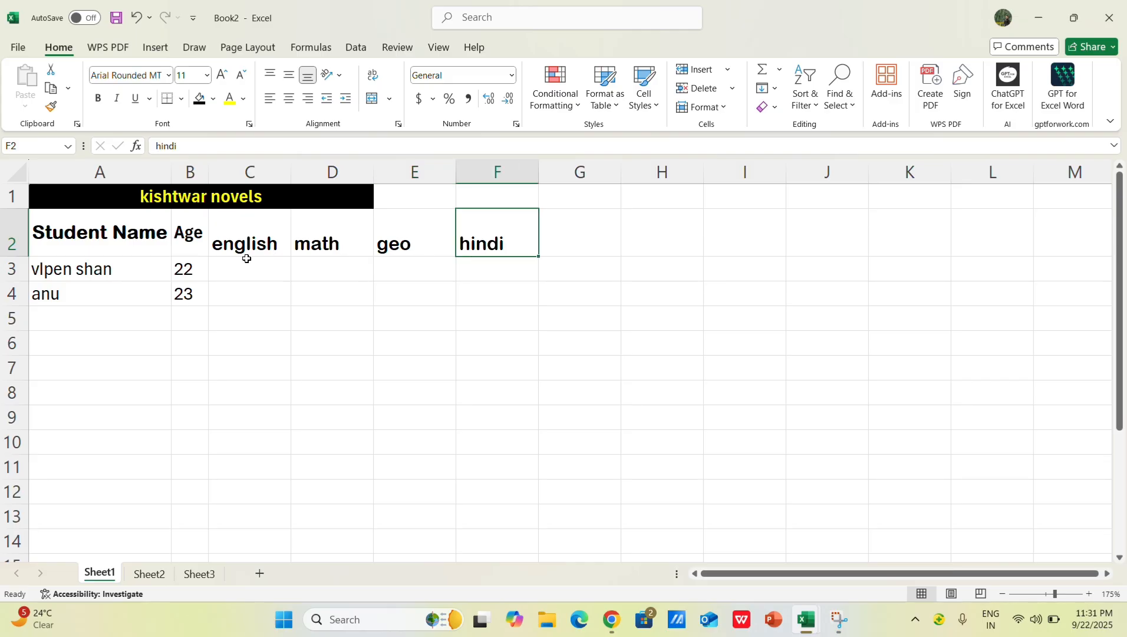
{"action": "left_click", "coordinate": [192, 236]}
{"action": "key", "text": "F4"}
{"action": "left_click_drag", "start_coordinate": [203, 184], "coordinate": [227, 174]}
Step: Fill the Student Name header cell with light gray, then select the Age header
{"action": "left_click", "coordinate": [116, 242]}
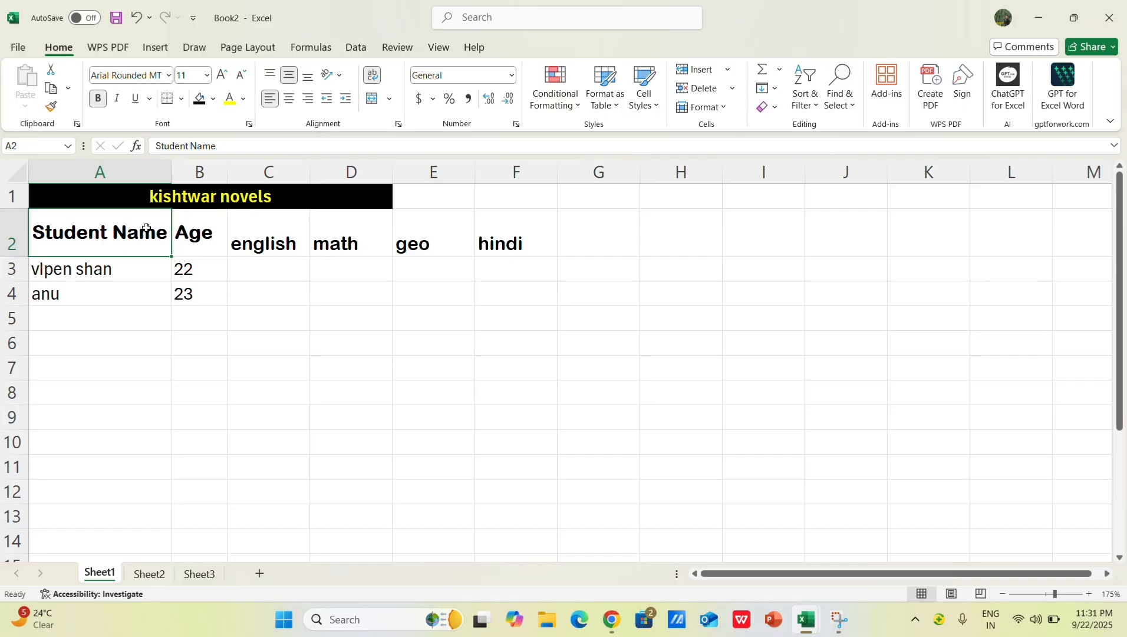
{"action": "left_click", "coordinate": [212, 98]}
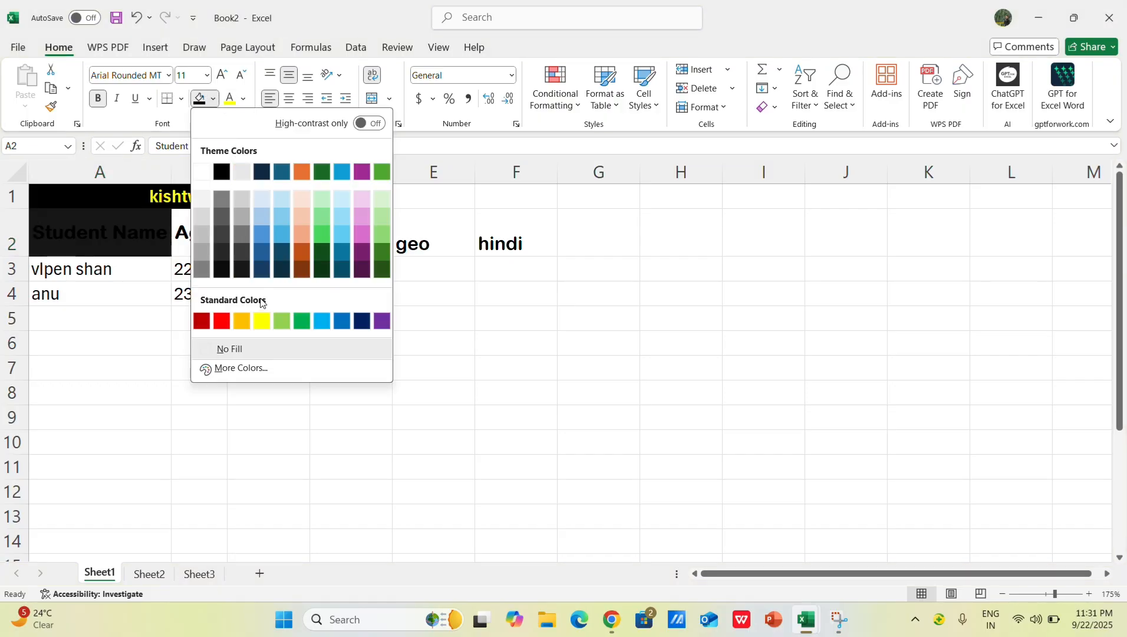
{"action": "left_click", "coordinate": [244, 98]}
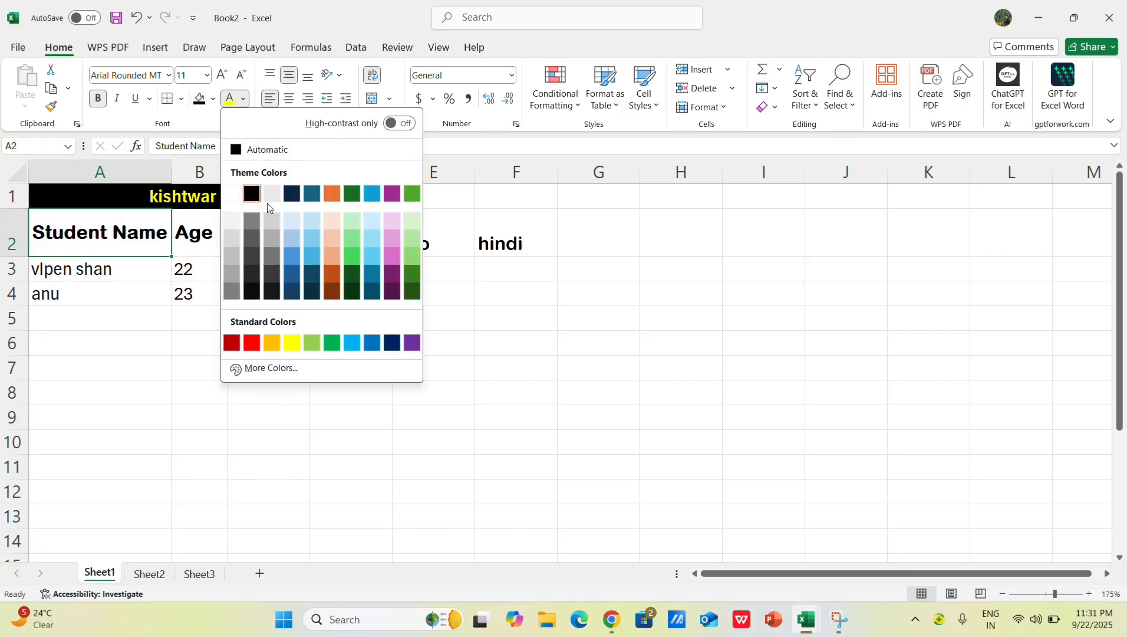
{"action": "key", "text": "Escape"}
{"action": "left_click", "coordinate": [213, 100]}
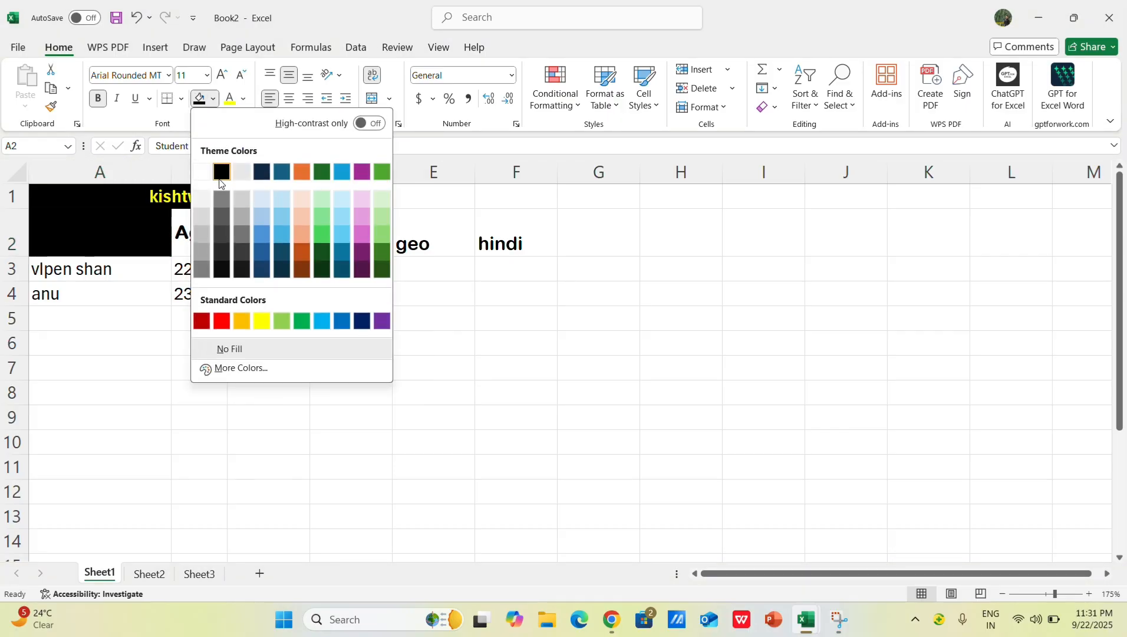
{"action": "left_click", "coordinate": [202, 219]}
{"action": "left_click", "coordinate": [193, 237]}
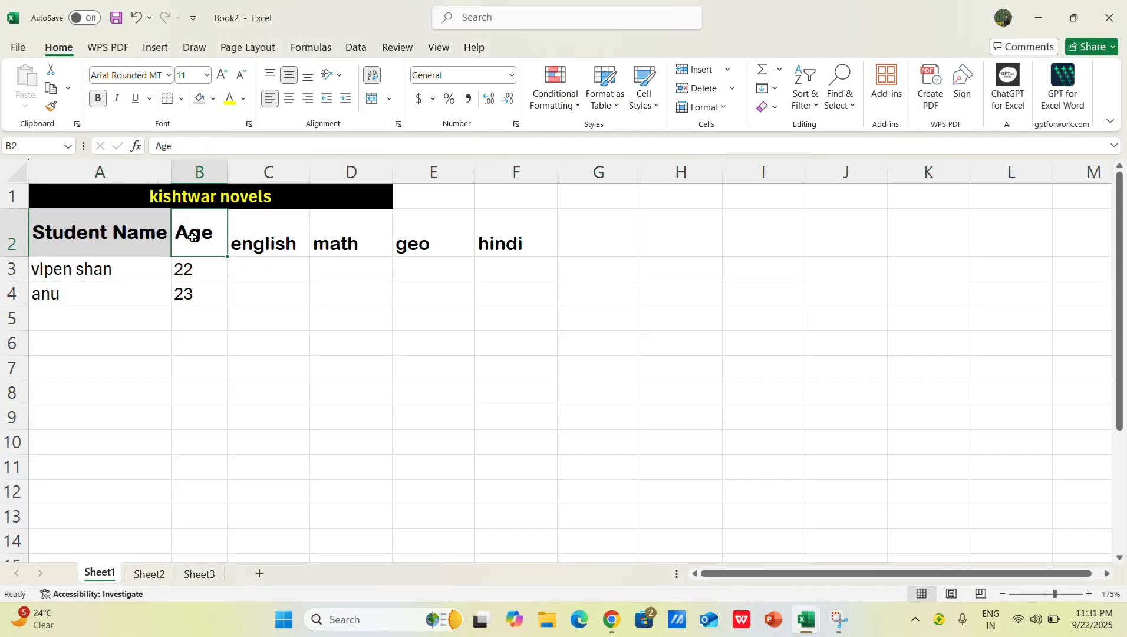
{"action": "key", "text": "super"}
{"action": "key", "text": "XF86MonBrightnessDown"}
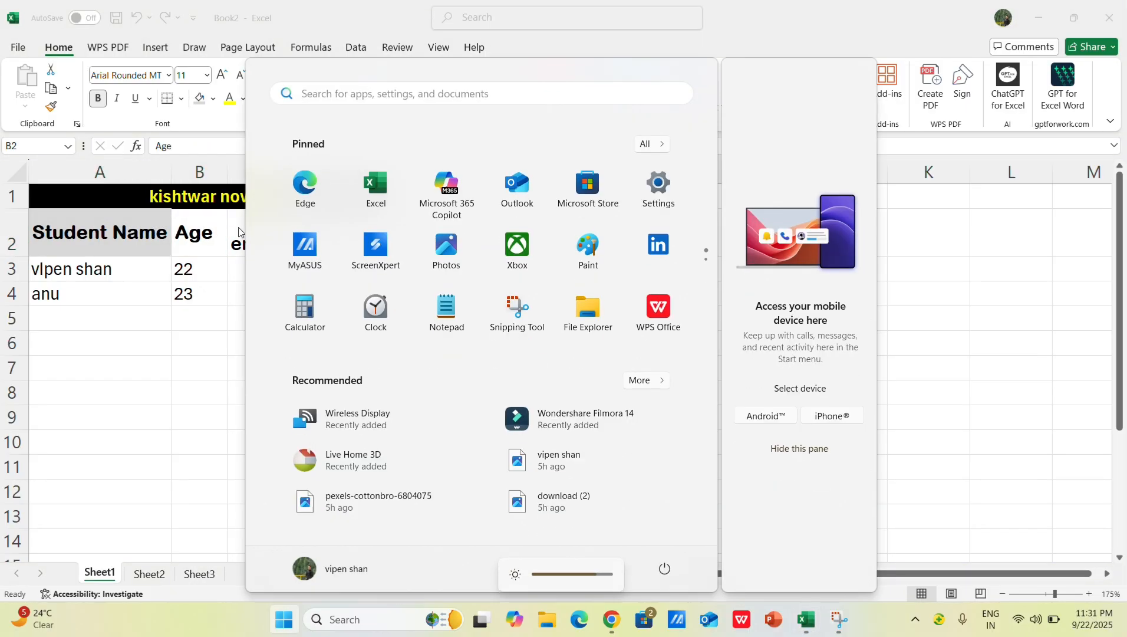
{"action": "key", "text": "super"}
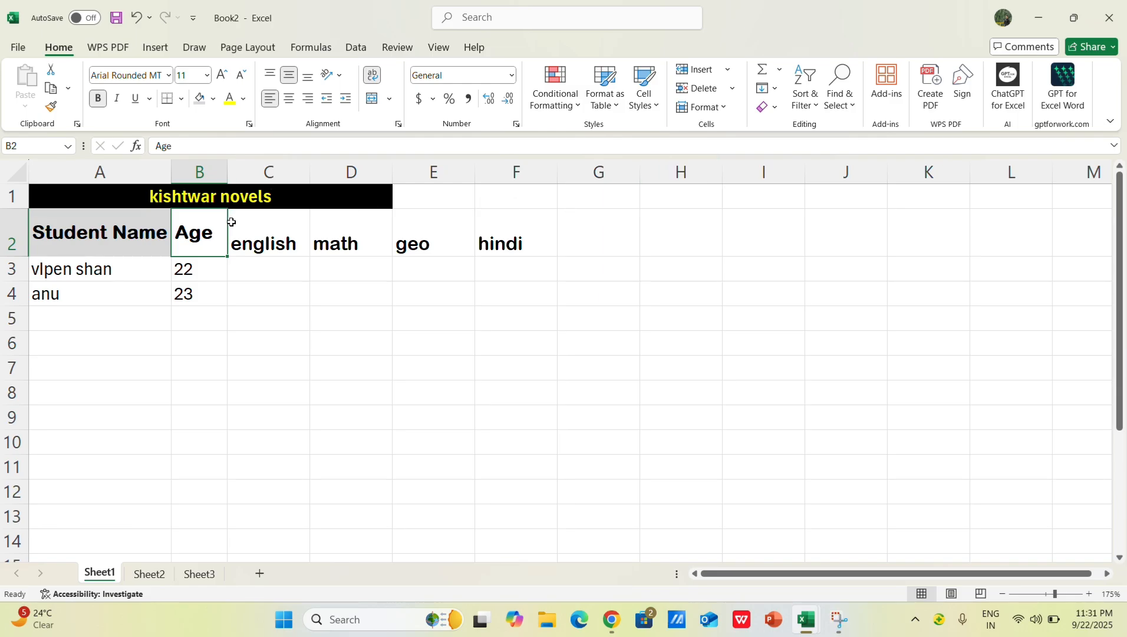
{"action": "key", "text": "super"}
{"action": "key", "text": "XF86MonBrightnessDown"}
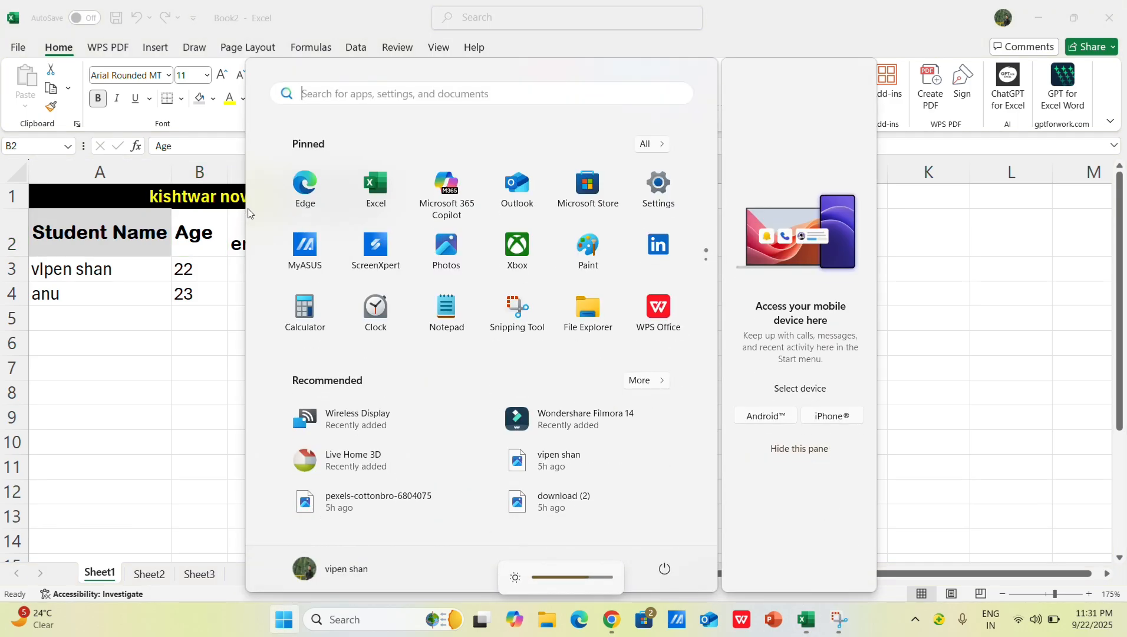
{"action": "left_click", "coordinate": [934, 277]}
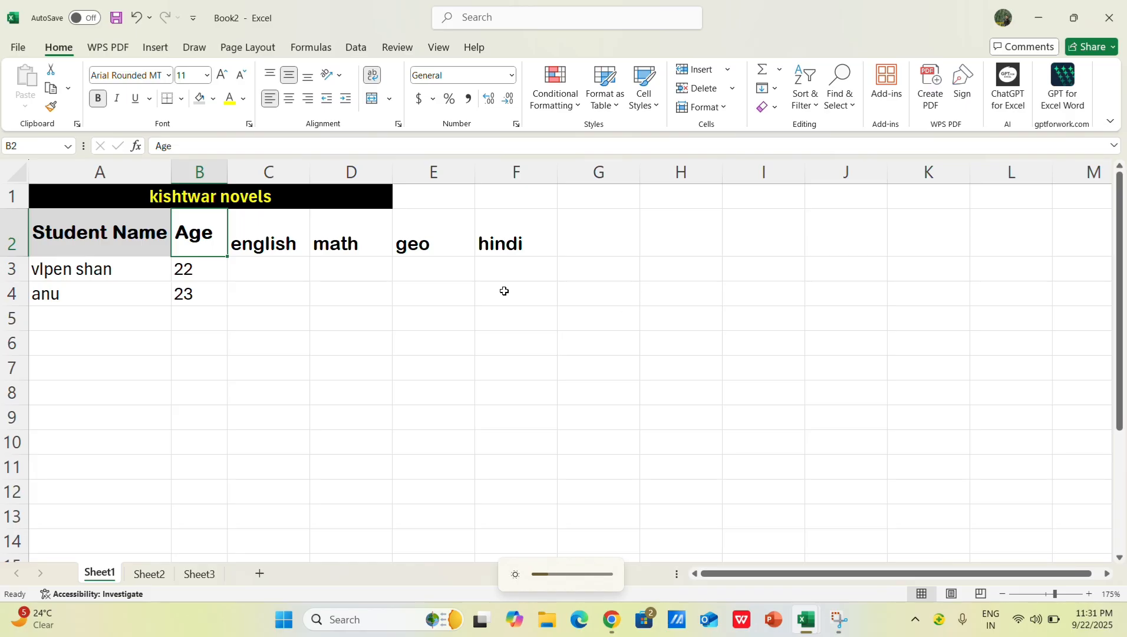
{"action": "key", "text": "XF86MonBrightnessUp"}
{"action": "key", "text": "XF86MonBrightnessUp"}
{"action": "key", "text": "XF86MonBrightnessUp"}
{"action": "key", "text": "XF86MonBrightnessUp"}
{"action": "key", "text": "XF86MonBrightnessUp"}
{"action": "key", "text": "XF86MonBrightnessUp"}
{"action": "key", "text": "XF86MonBrightnessUp"}
Step: Repeat the light gray fill on the Age, english, math, geo and hindi header cells
{"action": "key", "text": "F4"}
{"action": "left_click", "coordinate": [234, 234]}
{"action": "key", "text": "F4"}
{"action": "left_click", "coordinate": [347, 241]}
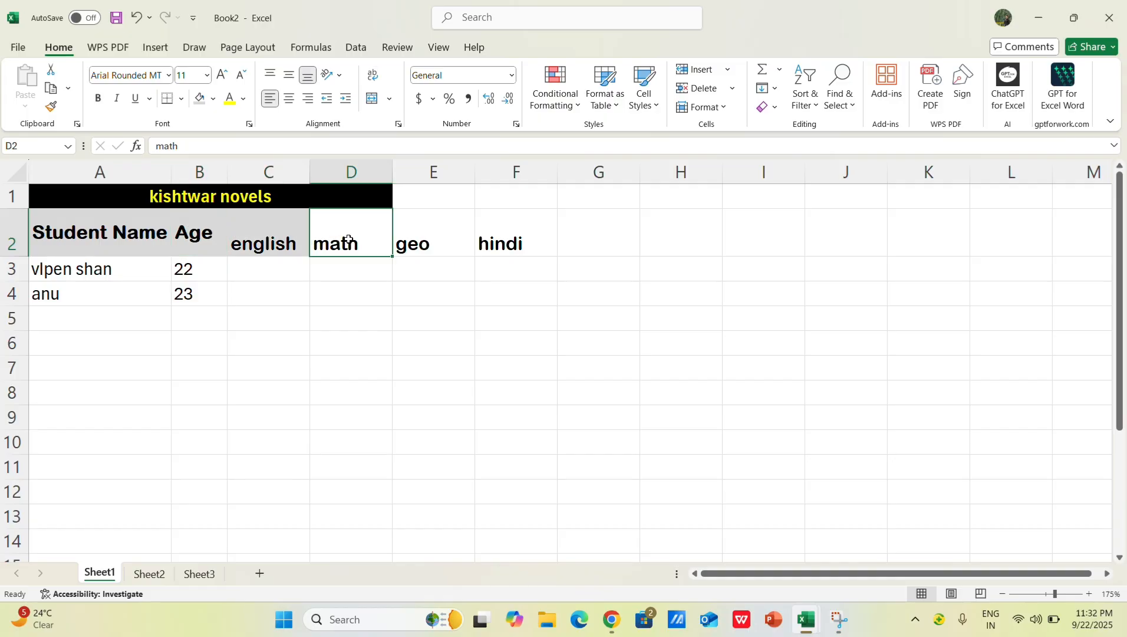
{"action": "key", "text": "F4"}
{"action": "left_click", "coordinate": [436, 244]}
{"action": "key", "text": "F4"}
{"action": "left_click", "coordinate": [518, 245]}
{"action": "key", "text": "F4"}
{"action": "left_click", "coordinate": [436, 243]}
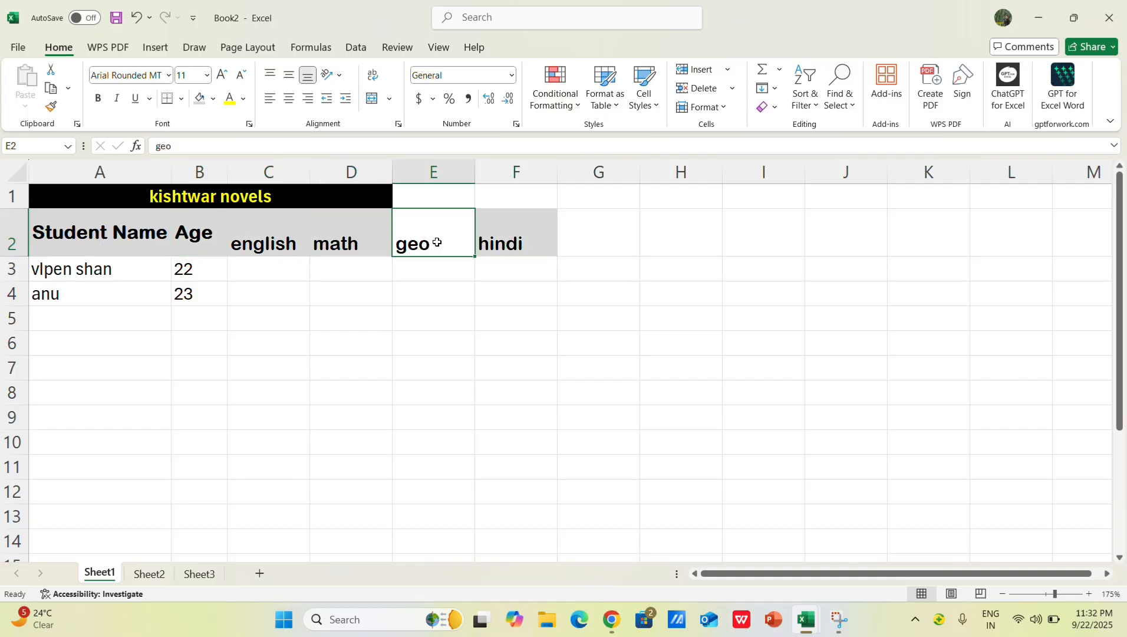
{"action": "key", "text": "F4"}
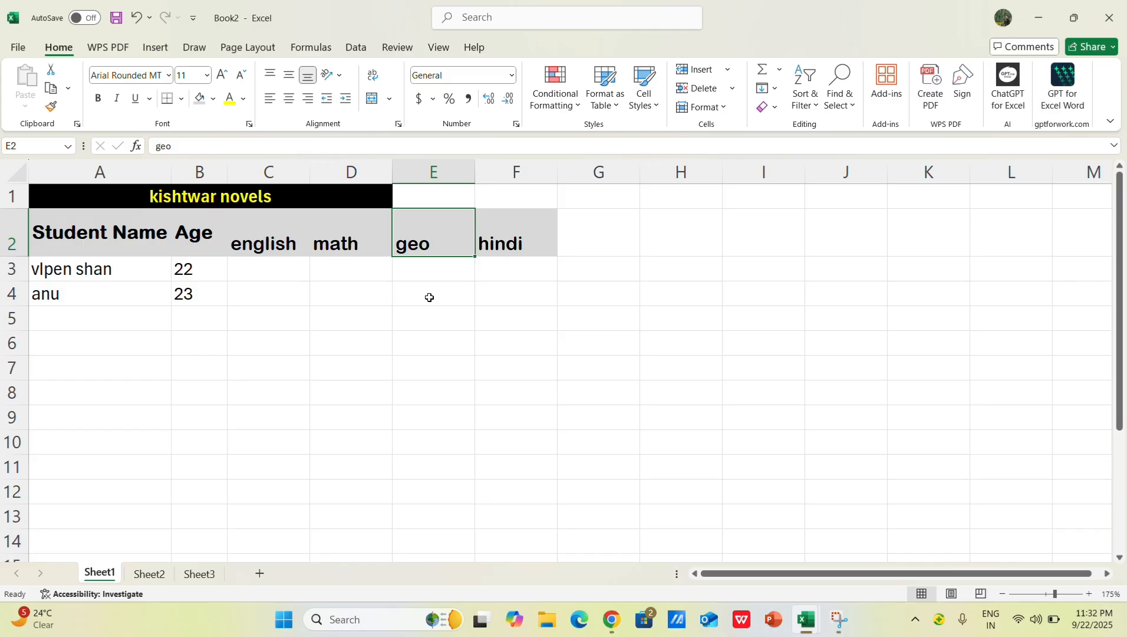
Step: Undo the light gray fills on all the header cells in row 2
{"action": "key", "text": "ctrl+z"}
{"action": "key", "text": "ctrl+z"}
{"action": "key", "text": "ctrl+z"}
{"action": "key", "text": "ctrl+z"}
{"action": "key", "text": "ctrl+z"}
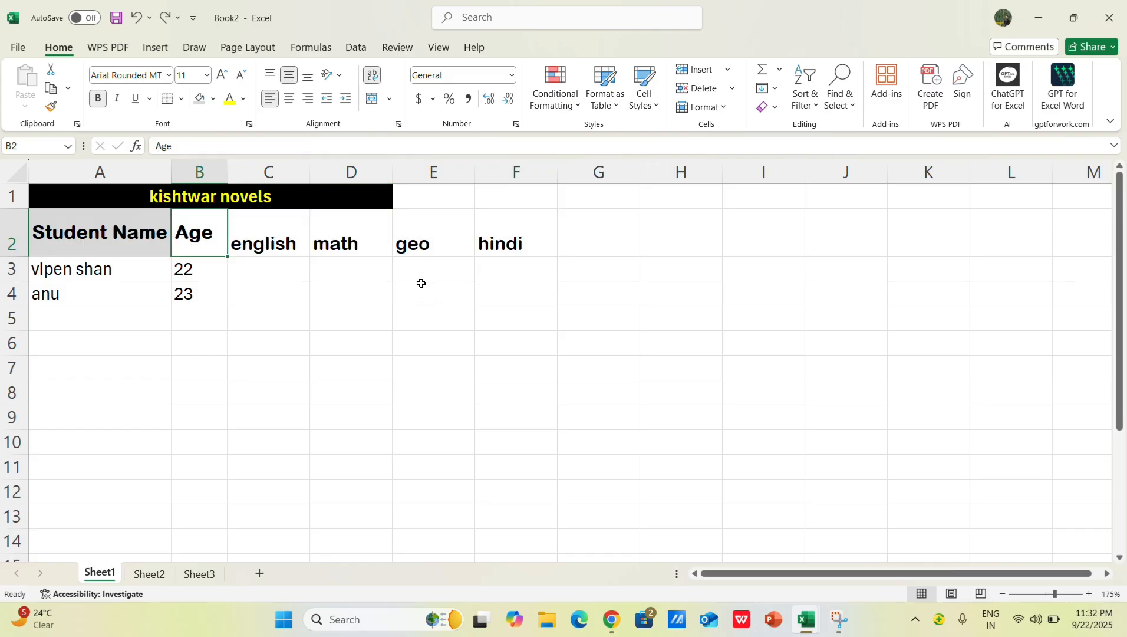
{"action": "key", "text": "ctrl+z"}
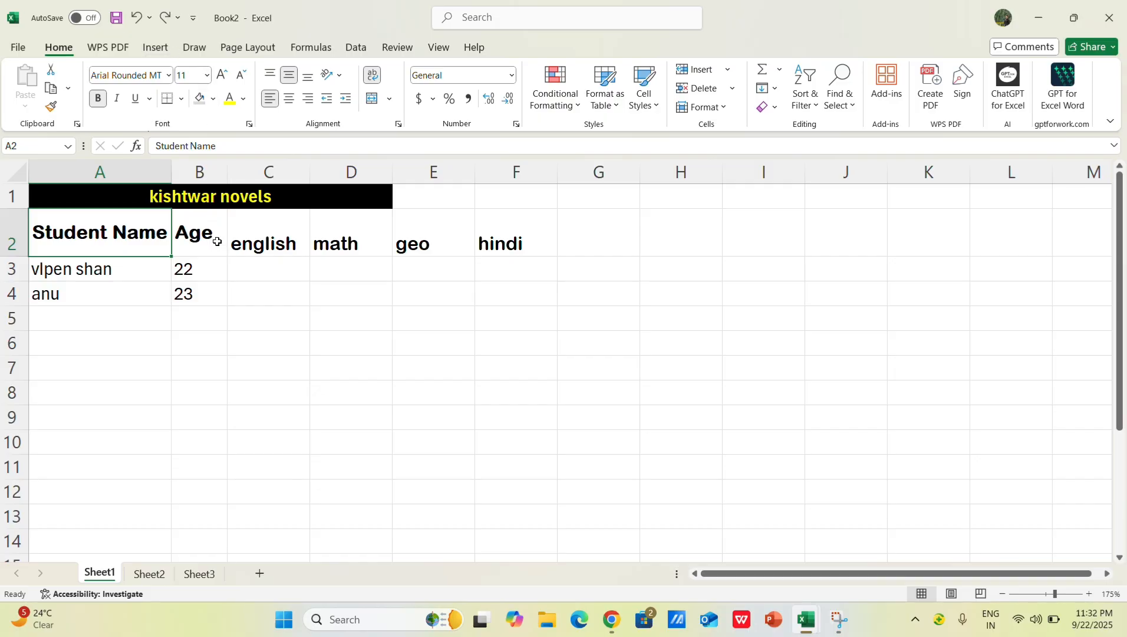
Step: Remove the bold formatting from the Student Name and Age headers and select cell C3 under english
{"action": "key", "text": "ctrl+b"}
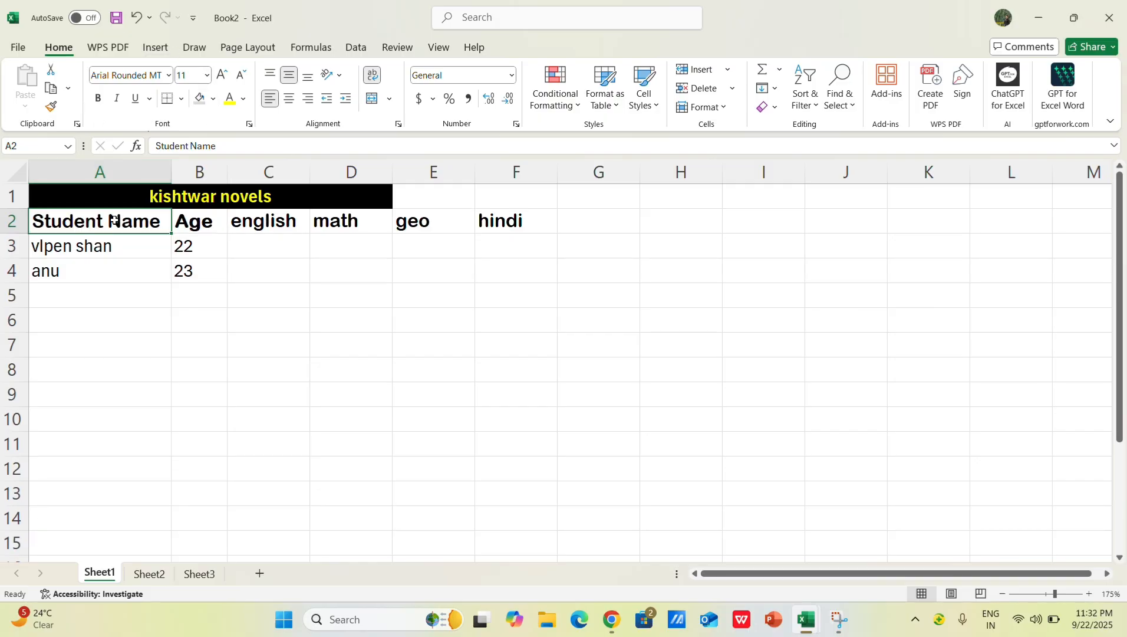
{"action": "left_click", "coordinate": [181, 217]}
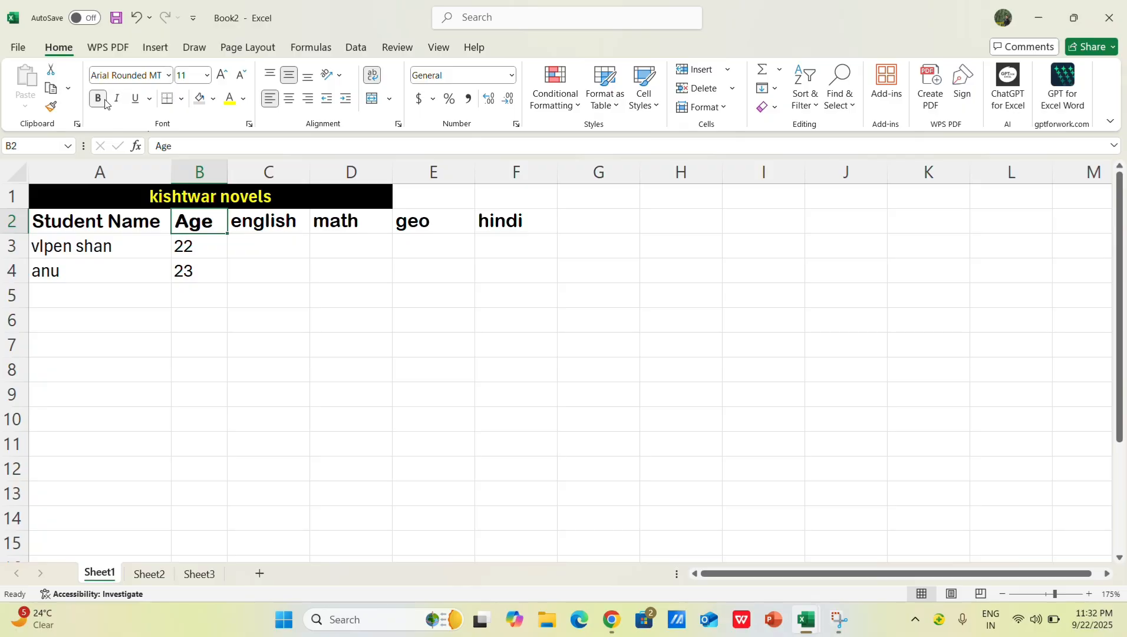
{"action": "left_click", "coordinate": [336, 320]}
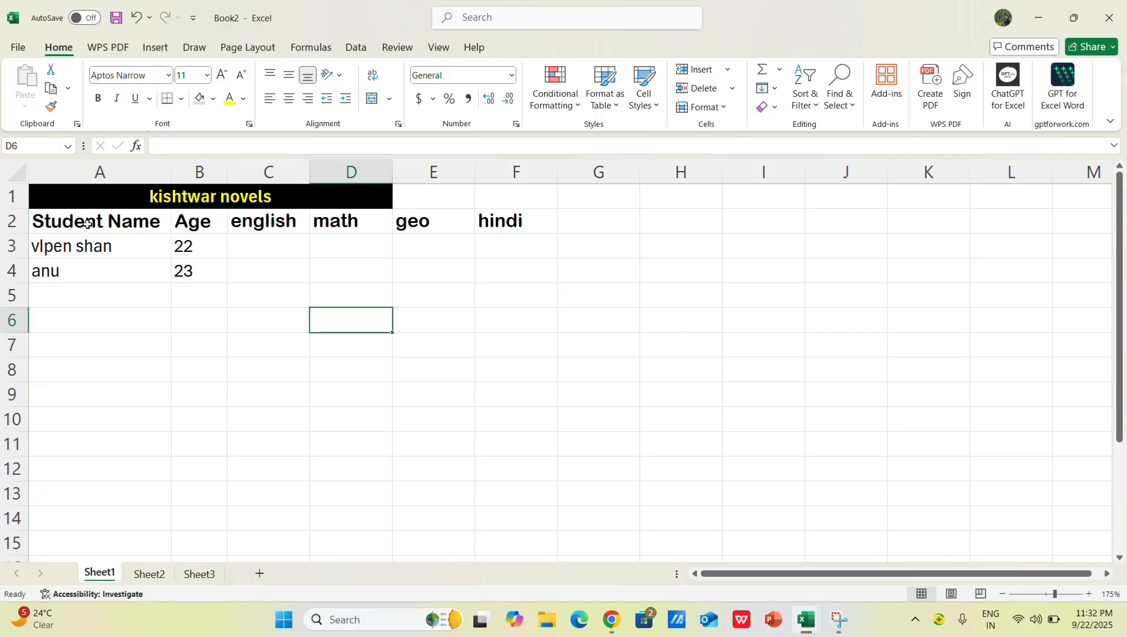
{"action": "left_click", "coordinate": [277, 254]}
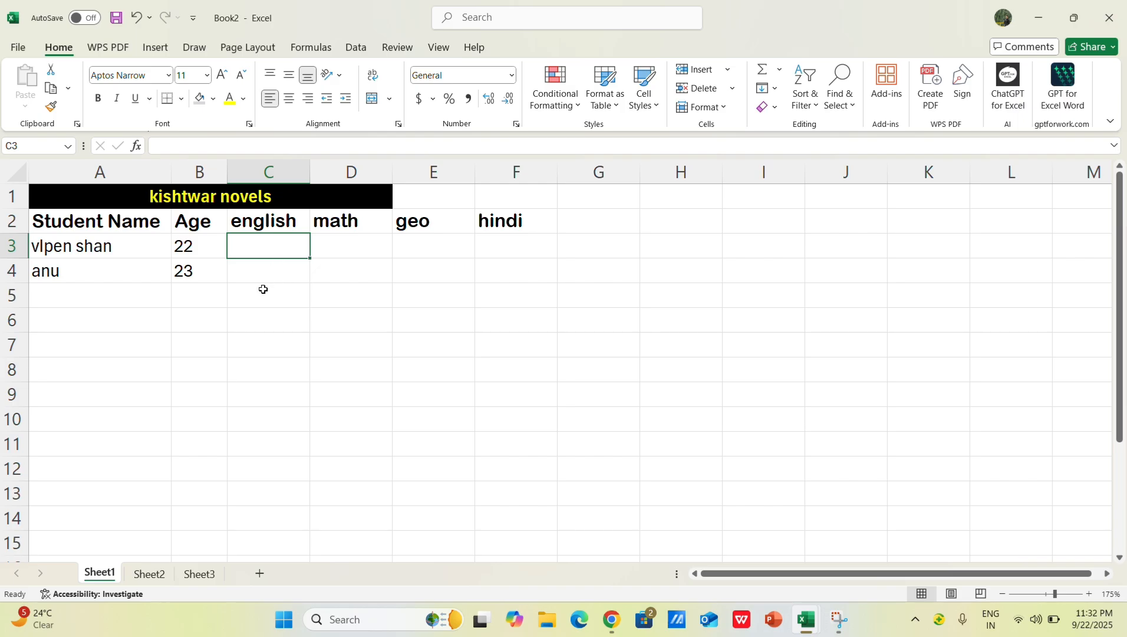
Step: Enter the first student's marks in row 3: english 45, math 65, geo 66 and hindi 73
{"action": "type", "text": "45"}
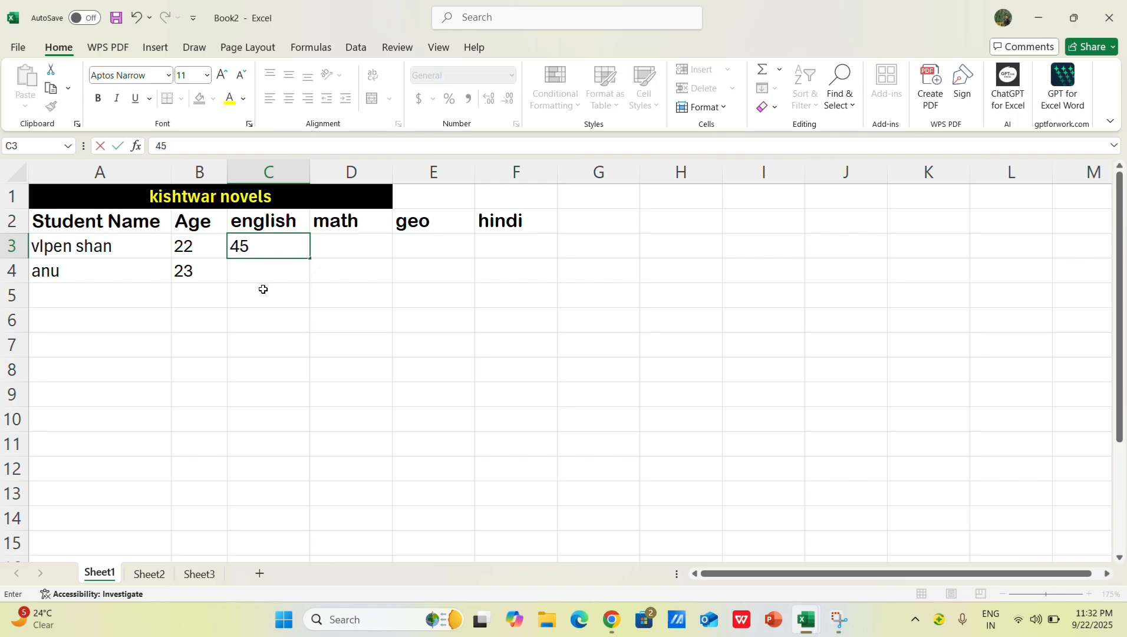
{"action": "left_click", "coordinate": [336, 248]}
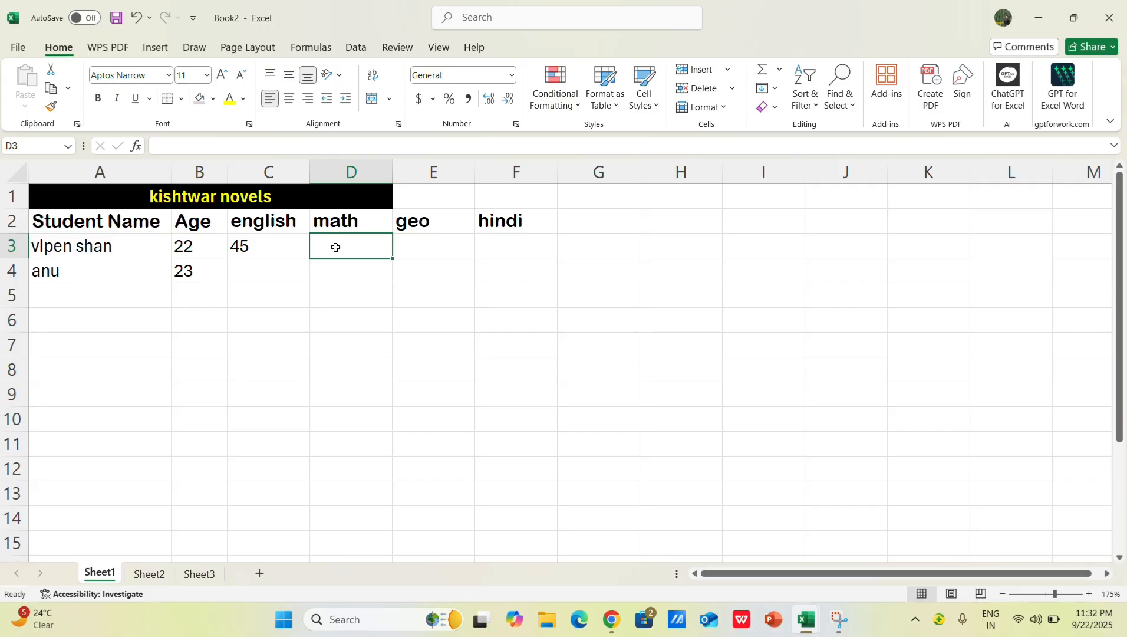
{"action": "type", "text": "65"}
{"action": "left_click", "coordinate": [448, 248]}
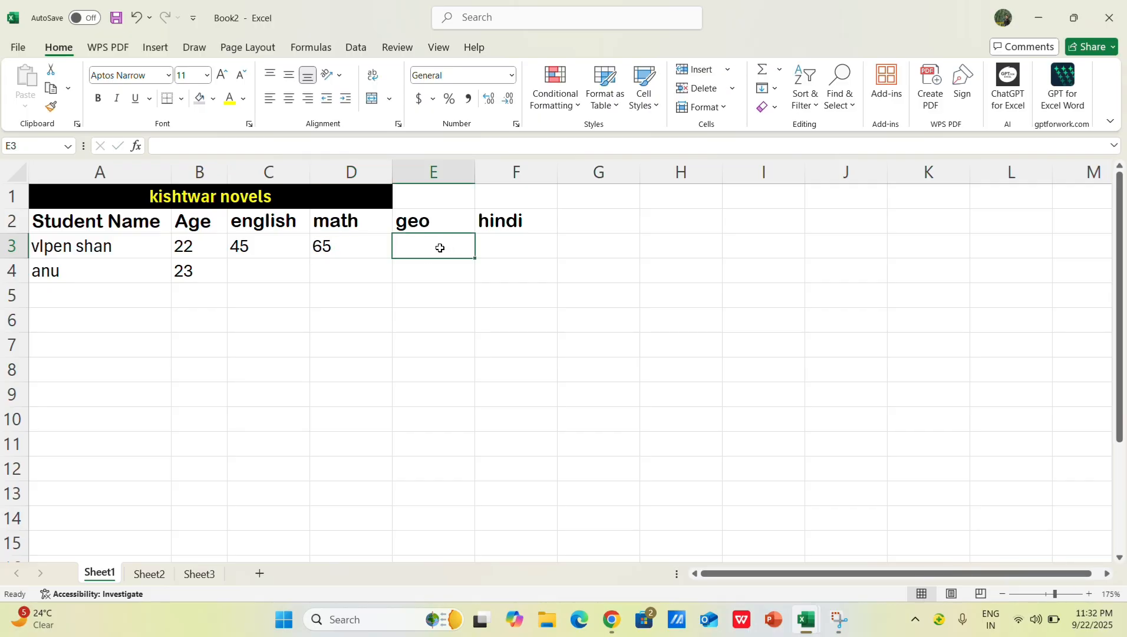
{"action": "type", "text": "66"}
{"action": "left_click", "coordinate": [523, 250]}
{"action": "type", "text": "73"}
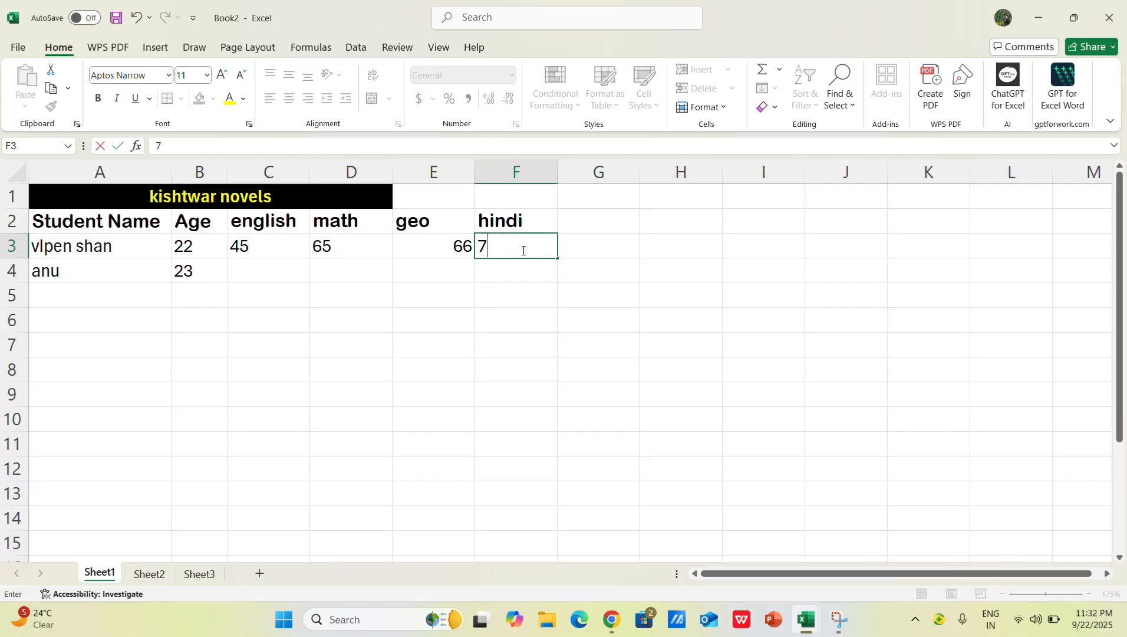
{"action": "left_click", "coordinate": [396, 291]}
Step: Delete the entire Age column from the student table
{"action": "left_click", "coordinate": [254, 272]}
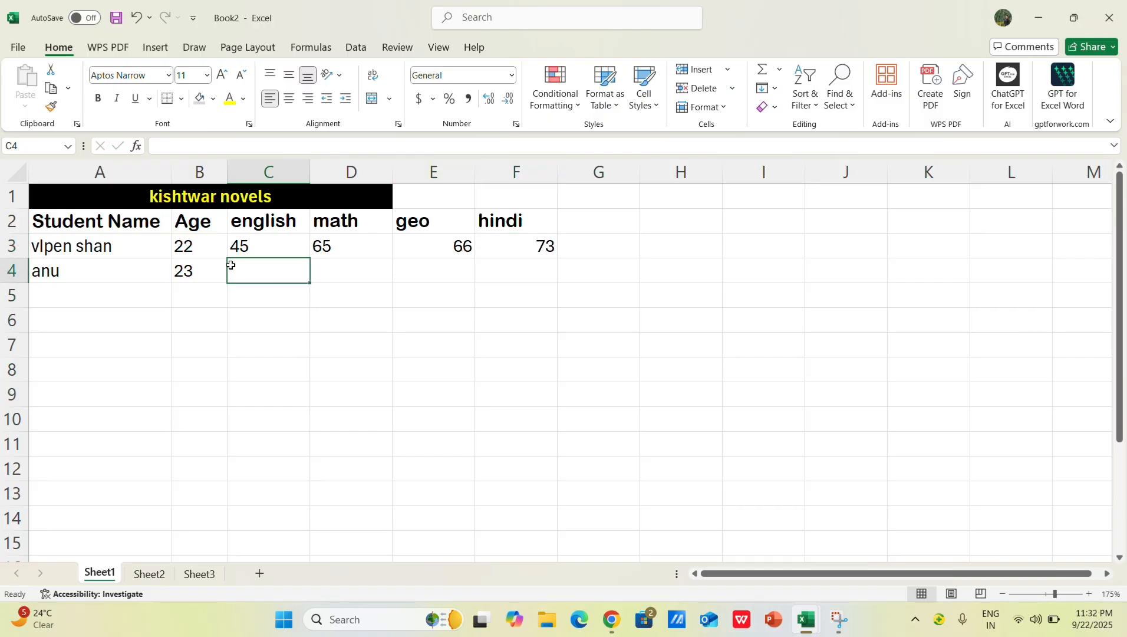
{"action": "left_click", "coordinate": [205, 173]}
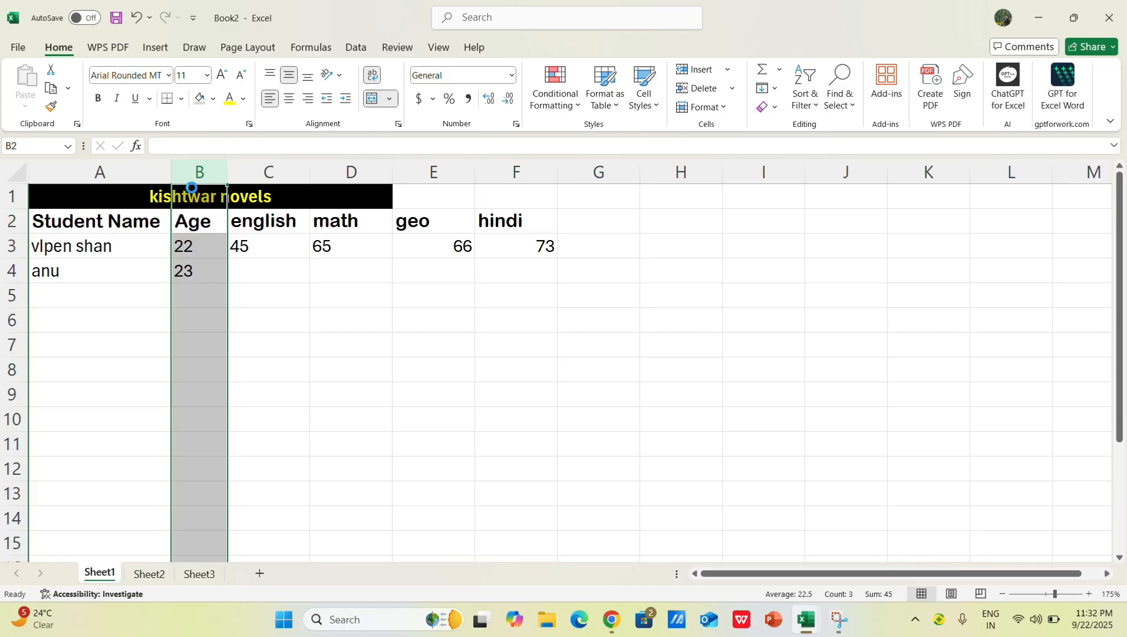
Step: Enter the second student's marks in row 4: english 45, math 66, geo 54 and hindi 39
{"action": "left_click", "coordinate": [187, 264]}
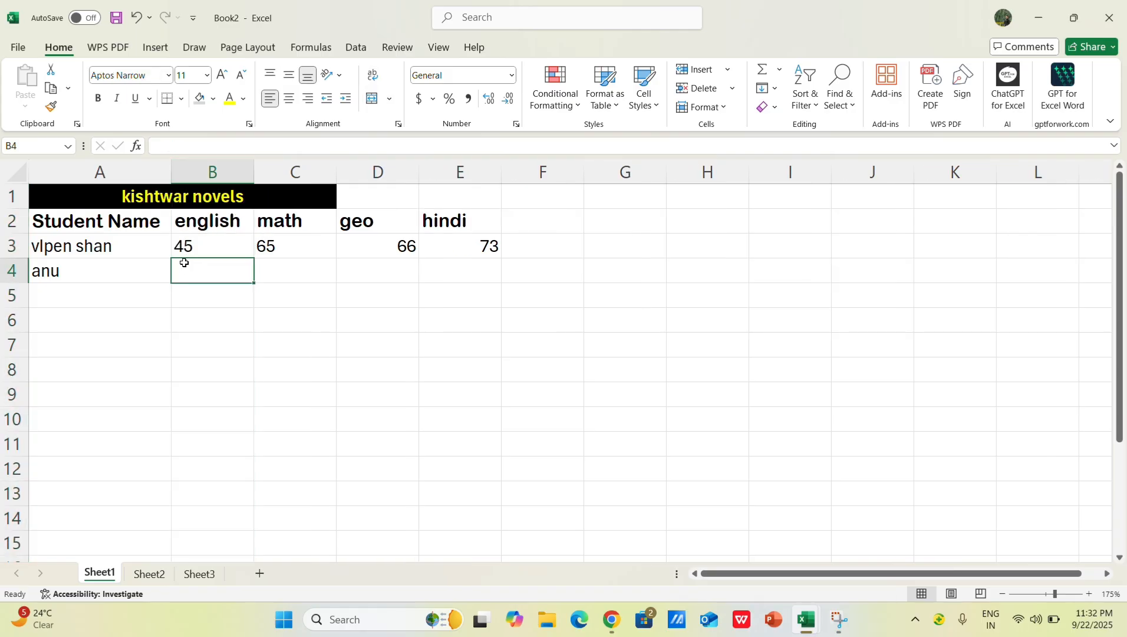
{"action": "type", "text": "45"}
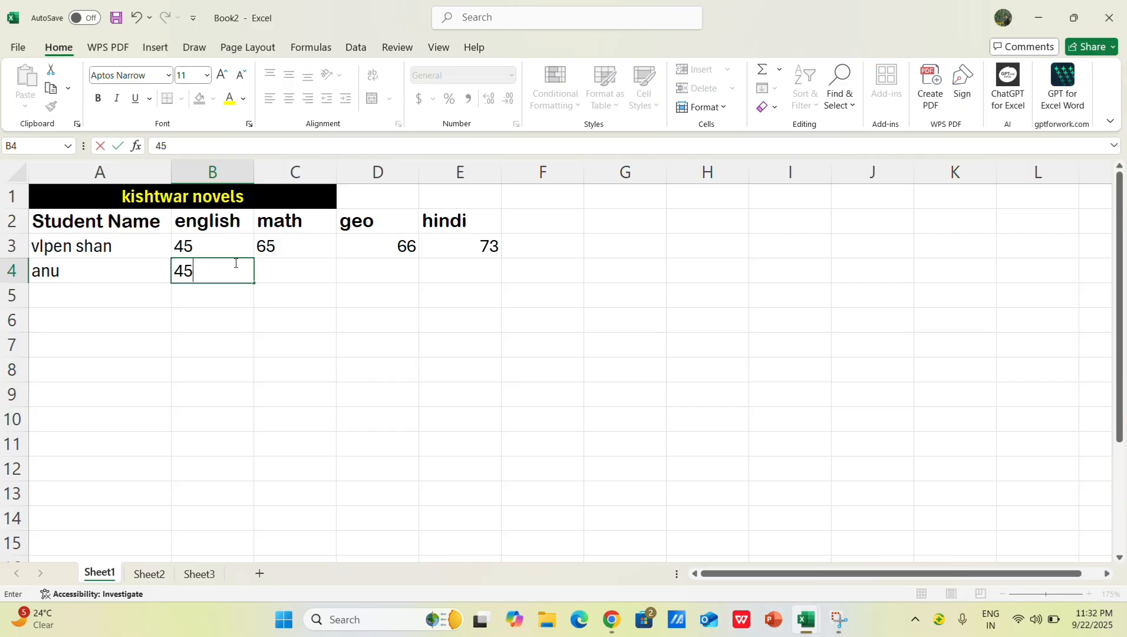
{"action": "key", "text": "Tab"}
{"action": "type", "text": "66"}
{"action": "key", "text": "Tab"}
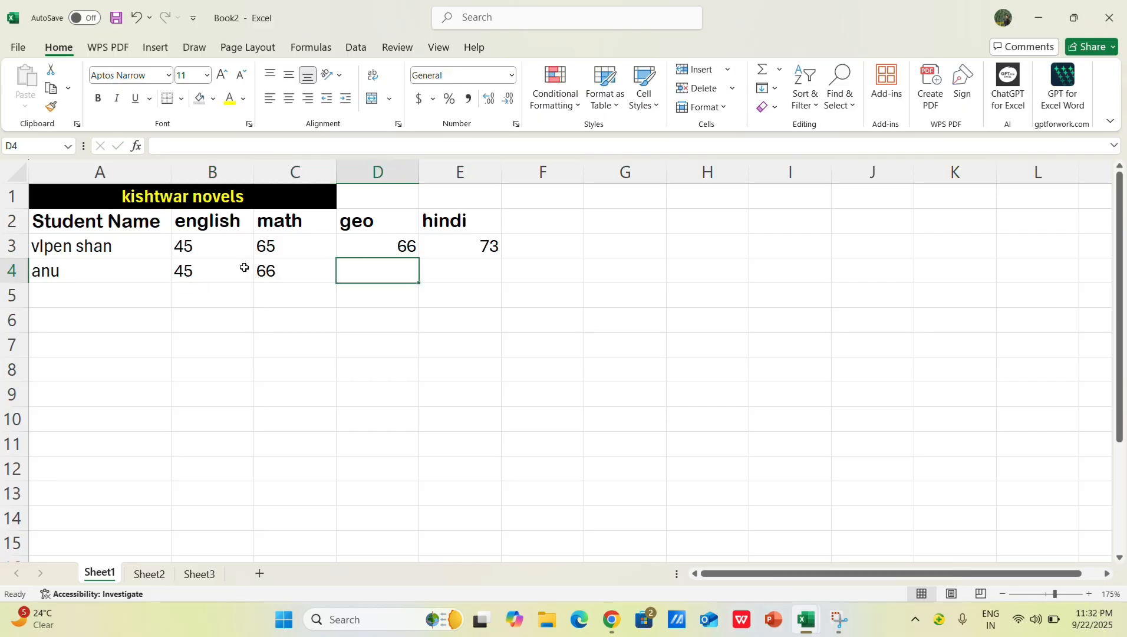
{"action": "type", "text": "54"}
{"action": "key", "text": "Tab"}
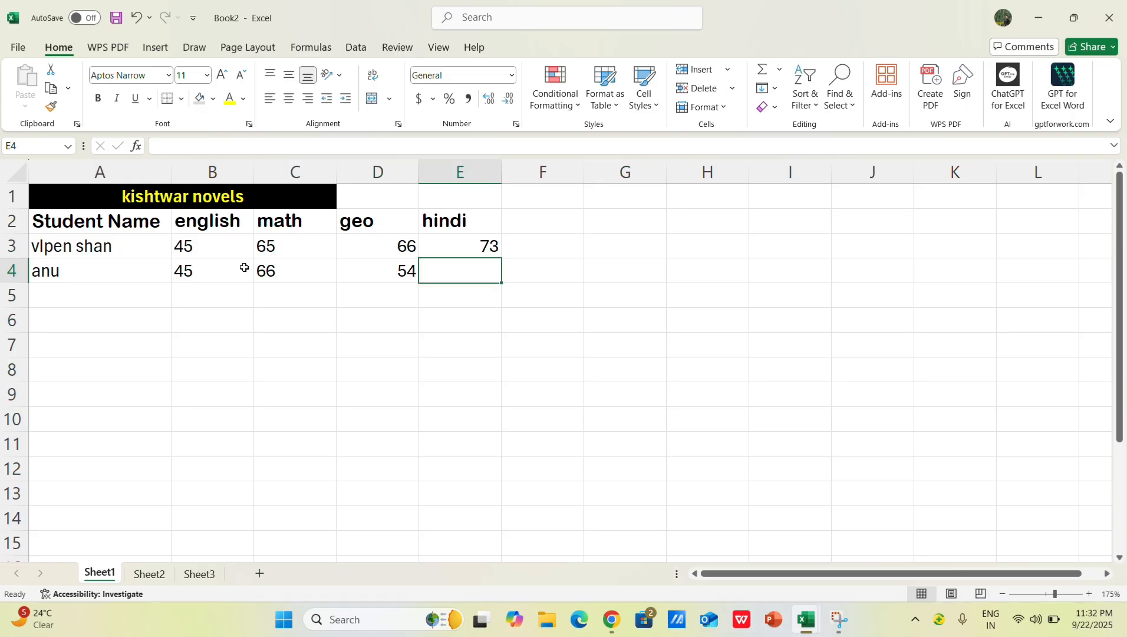
{"action": "type", "text": "39"}
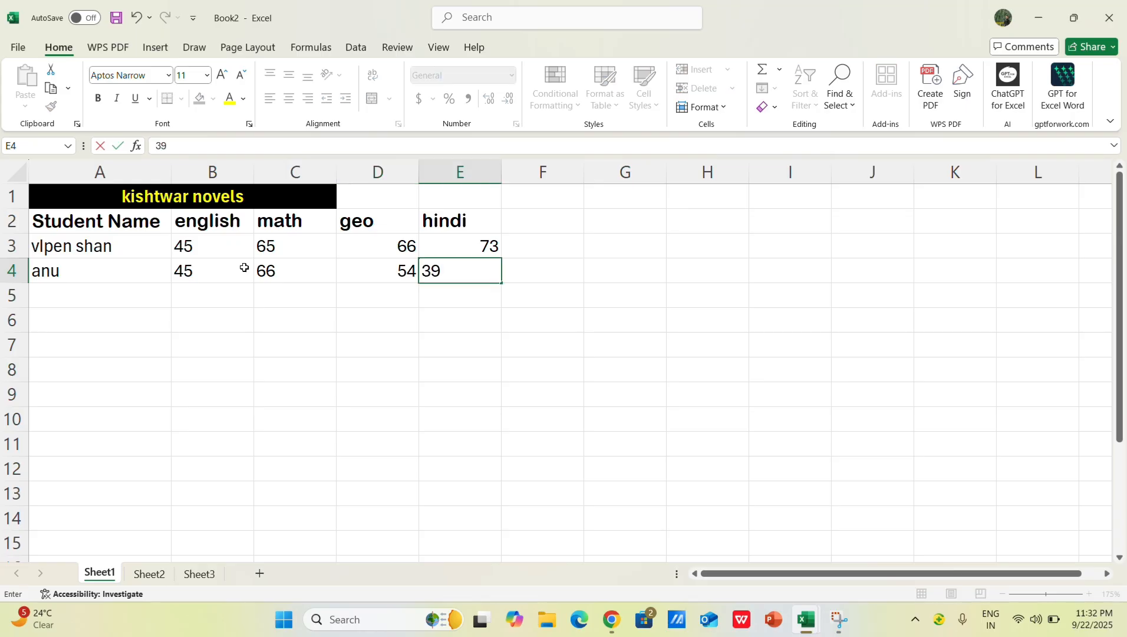
Step: Add a third student's name in A5 with marks of english 44, math 75, geo 78 and hindi 98
{"action": "left_click", "coordinate": [115, 294]}
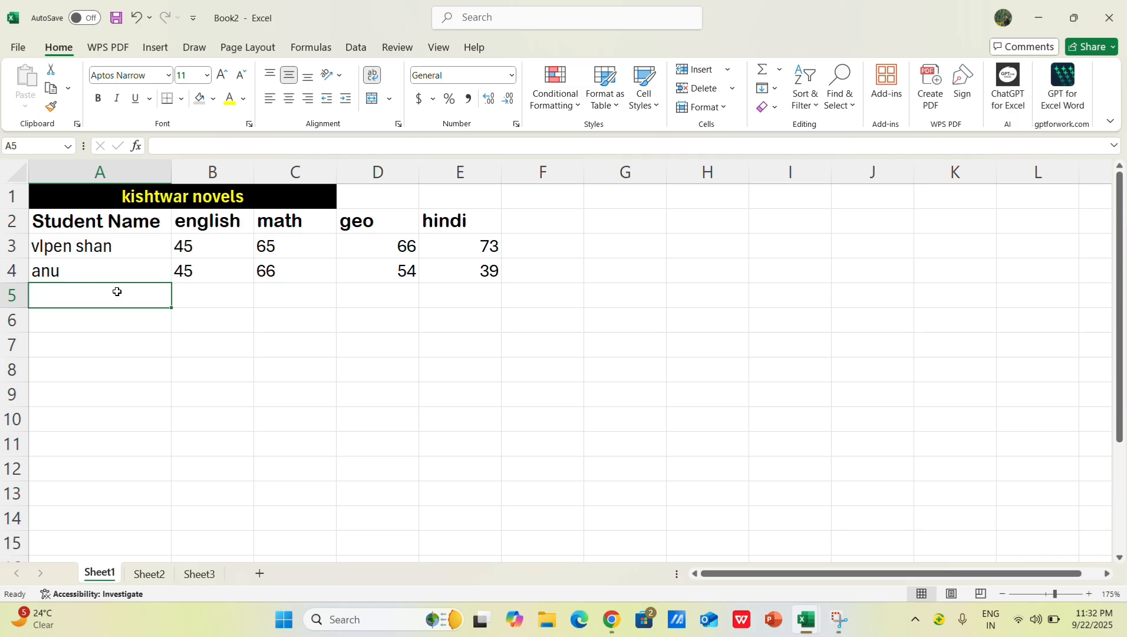
{"action": "type", "text": "kritik"}
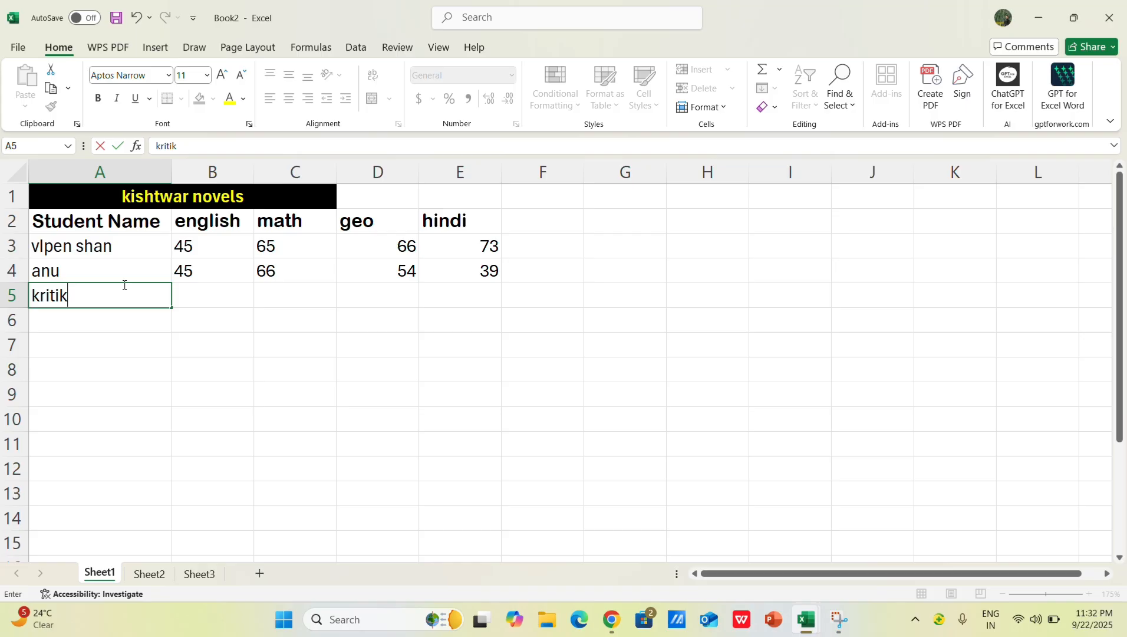
{"action": "left_click", "coordinate": [202, 299]}
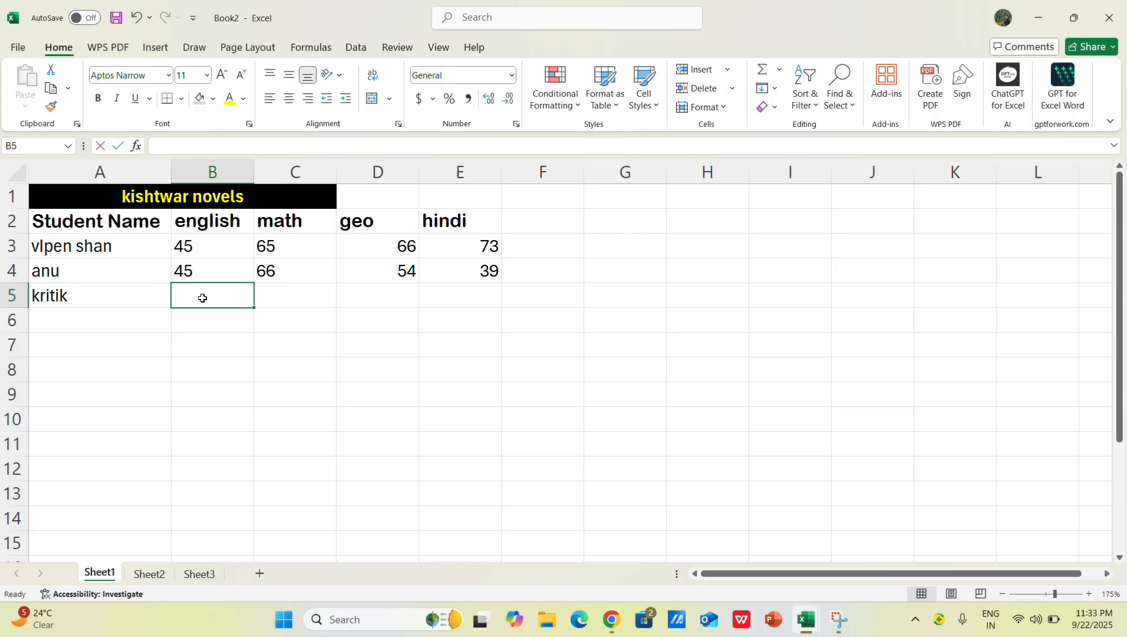
{"action": "type", "text": "44"}
{"action": "left_click", "coordinate": [294, 300]}
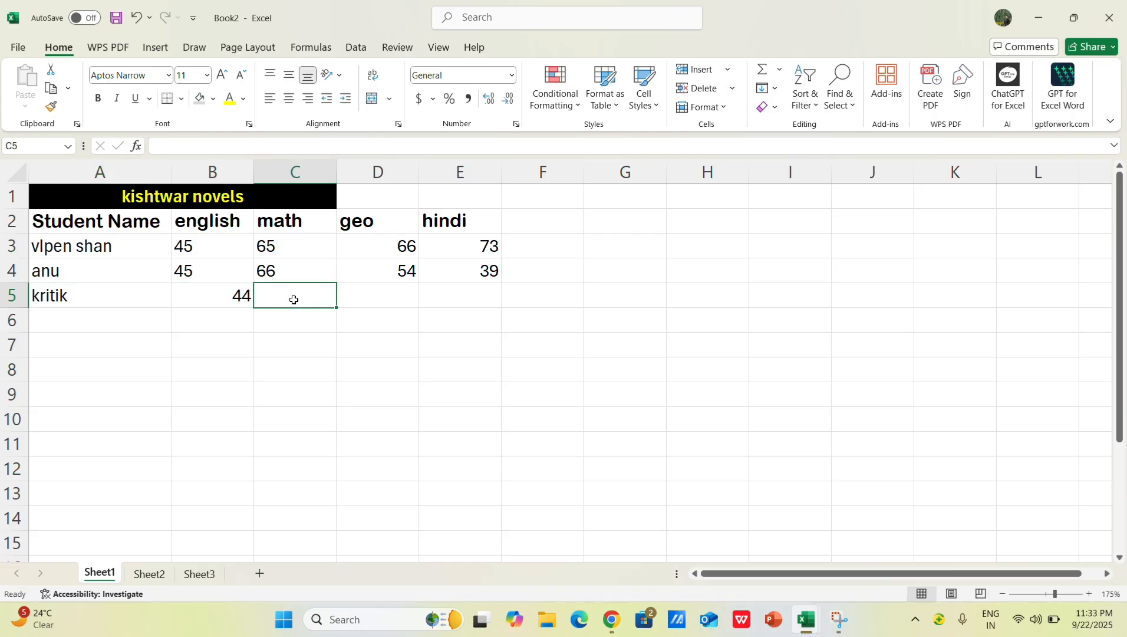
{"action": "type", "text": "75"}
{"action": "left_click", "coordinate": [353, 296]}
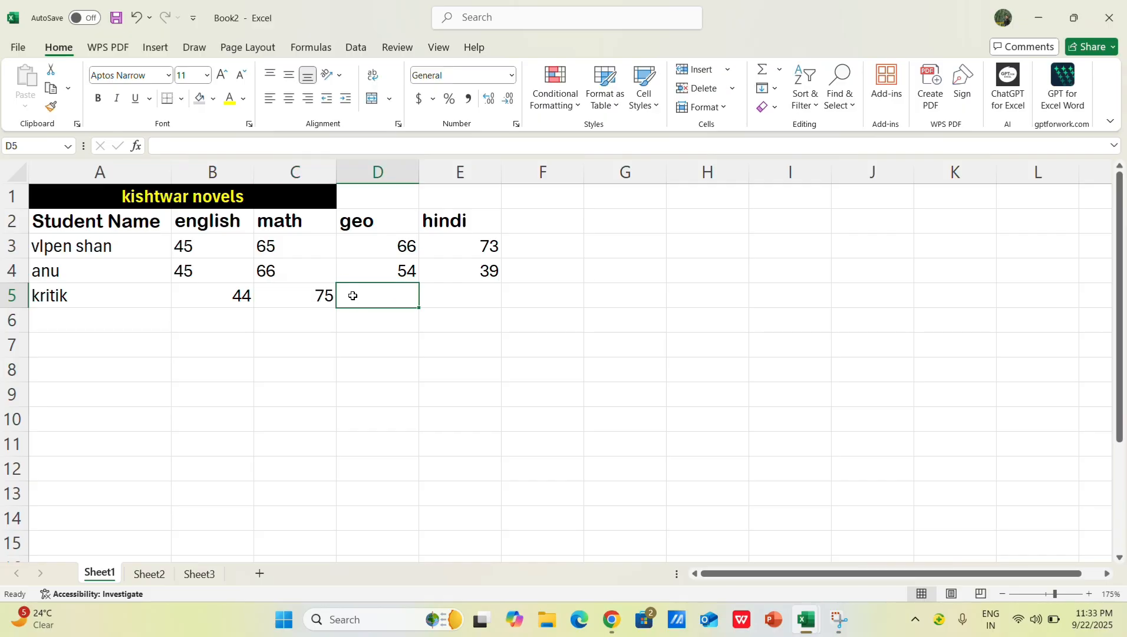
{"action": "type", "text": "78"}
{"action": "left_click", "coordinate": [429, 298]}
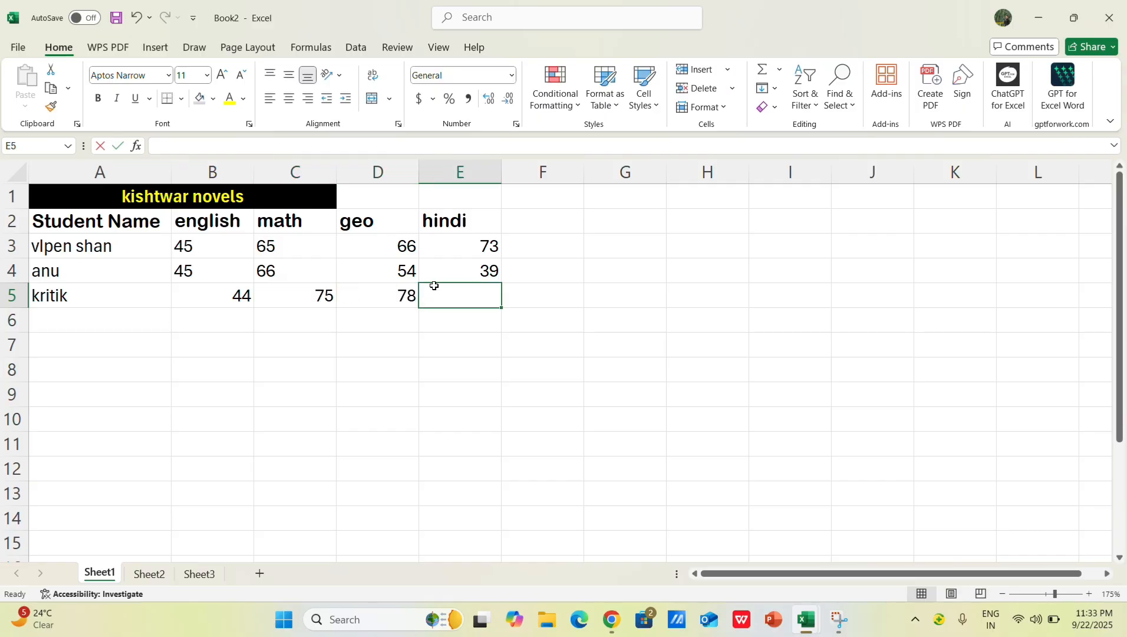
{"action": "type", "text": "2"}
{"action": "key", "text": "BackSpace"}
{"action": "type", "text": "98"}
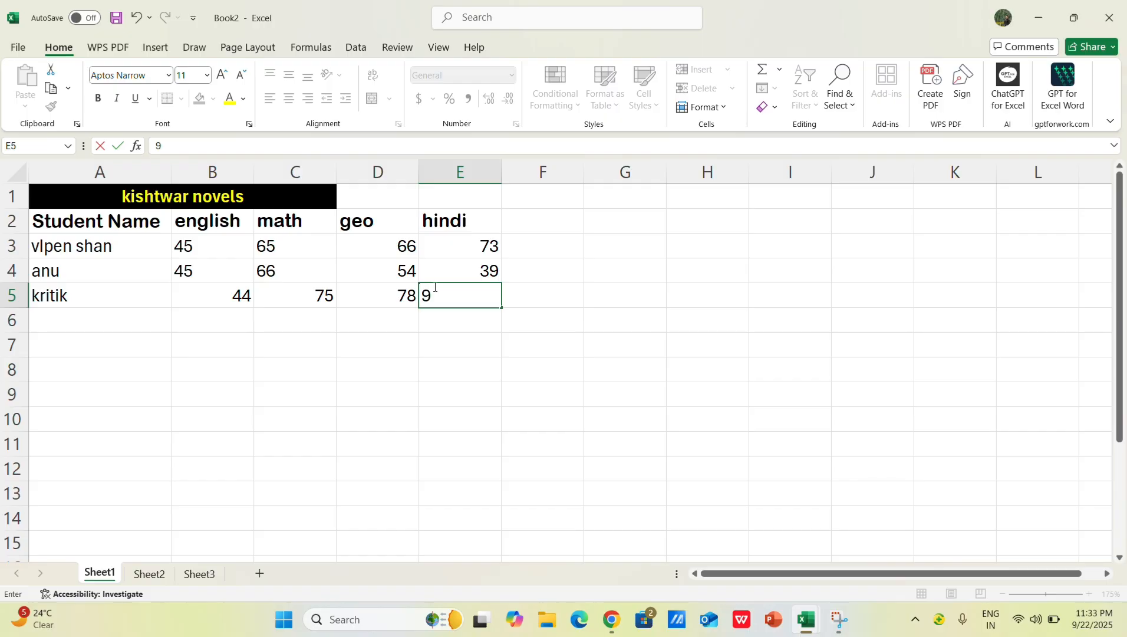
{"action": "left_click", "coordinate": [478, 357]}
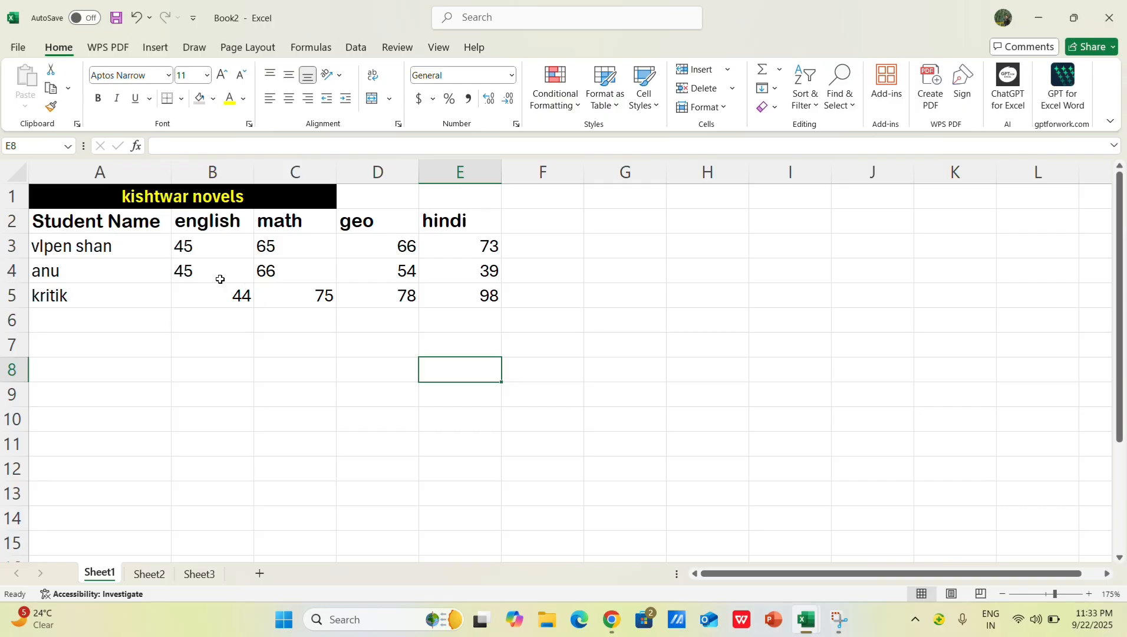
{"action": "left_click", "coordinate": [302, 364]}
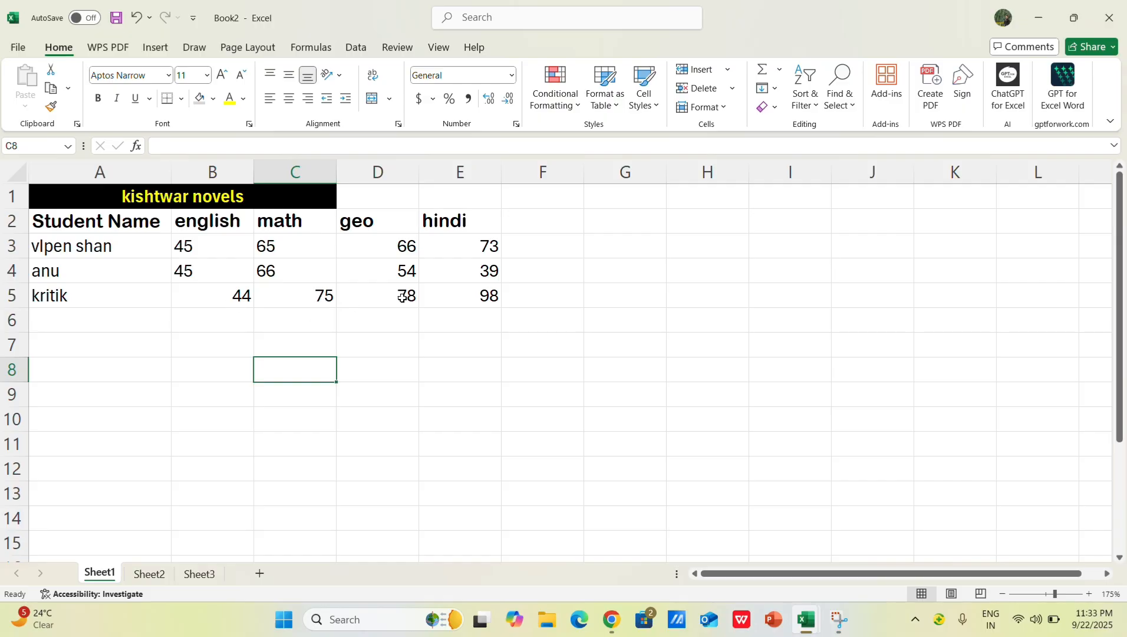
{"action": "left_click", "coordinate": [187, 267]}
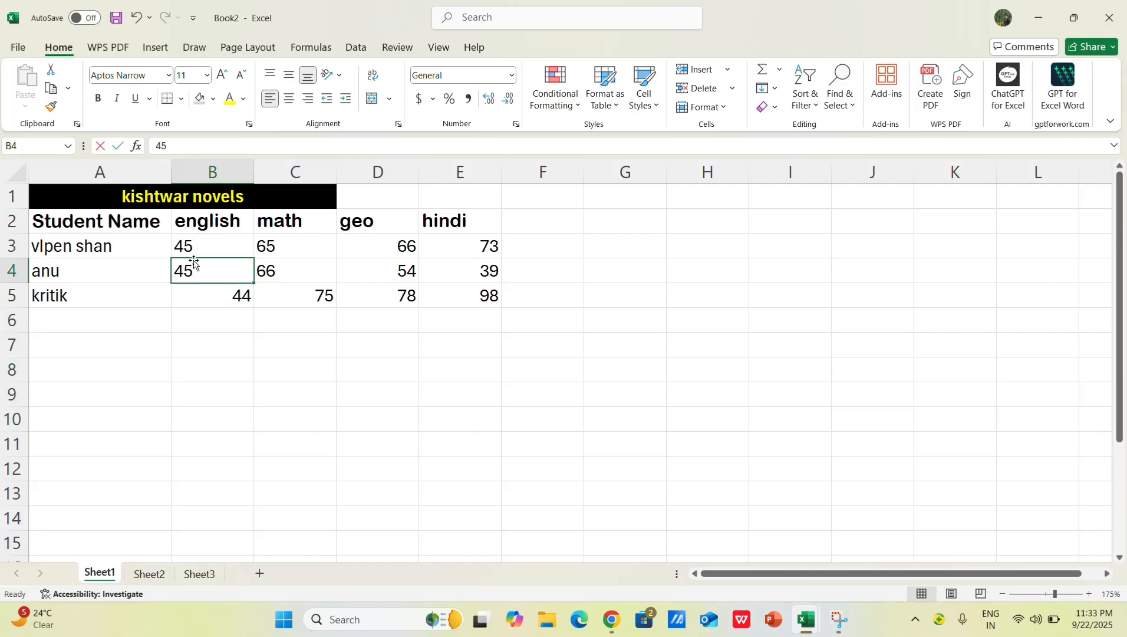
{"action": "type", "text": "A"}
{"action": "left_click", "coordinate": [377, 442]}
{"action": "key", "text": "ctrl+z"}
{"action": "left_click", "coordinate": [291, 370]}
Step: Left-align the contents of the whole student marks table, including the title row
{"action": "left_click", "coordinate": [219, 275]}
{"action": "key", "text": "ctrl+a"}
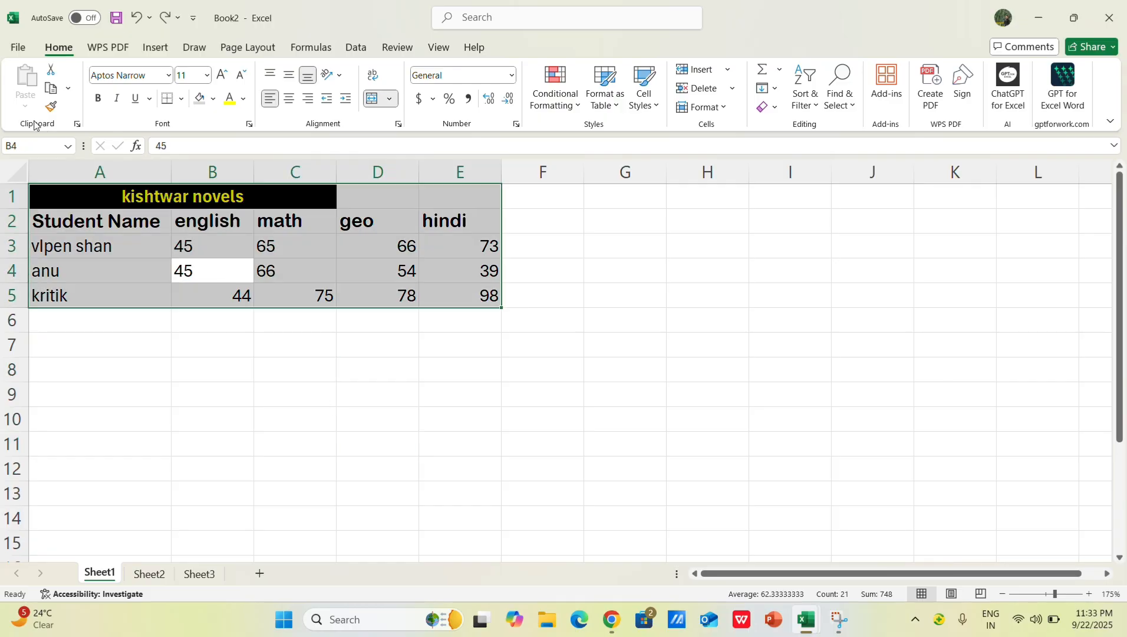
{"action": "left_click", "coordinate": [278, 105]}
{"action": "left_click_drag", "start_coordinate": [387, 412], "coordinate": [388, 399]}
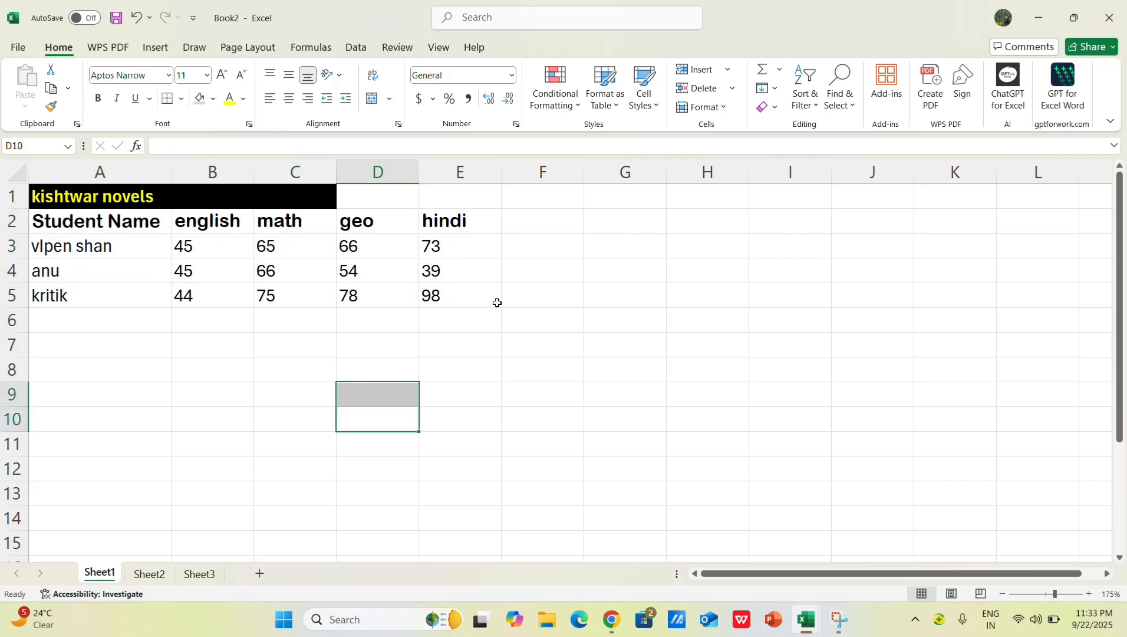
{"action": "left_click_drag", "start_coordinate": [498, 302], "coordinate": [524, 297]}
{"action": "left_click", "coordinate": [528, 226]}
Step: Try to merge and center the title across A1:G1, and undo the merge
{"action": "left_click_drag", "start_coordinate": [323, 199], "coordinate": [600, 203]}
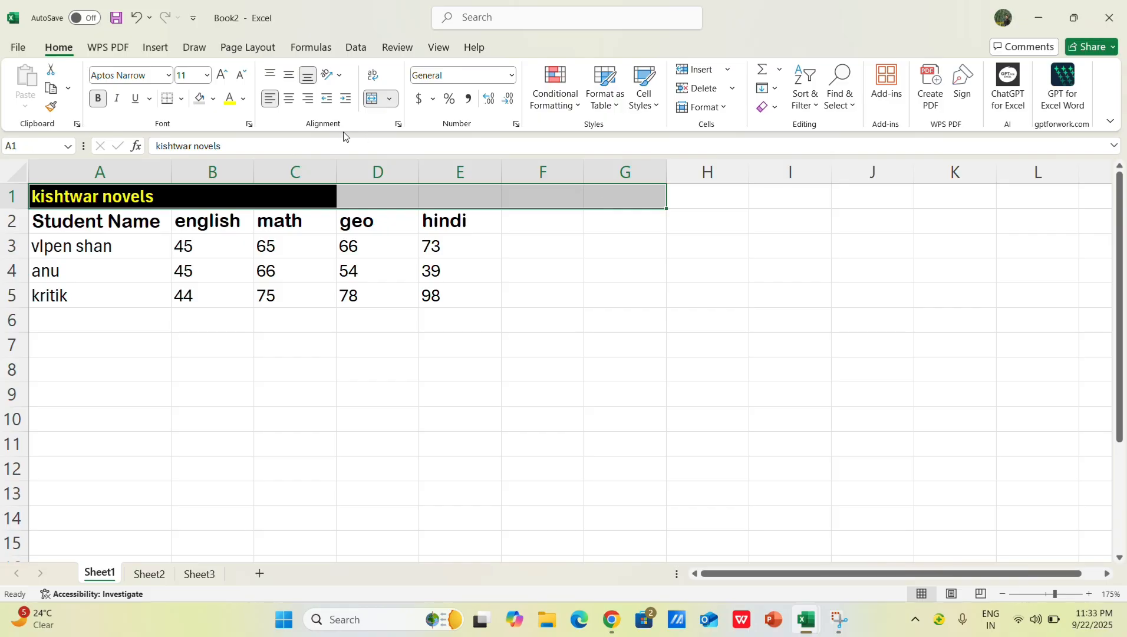
{"action": "left_click", "coordinate": [390, 99]}
{"action": "left_click", "coordinate": [426, 121]}
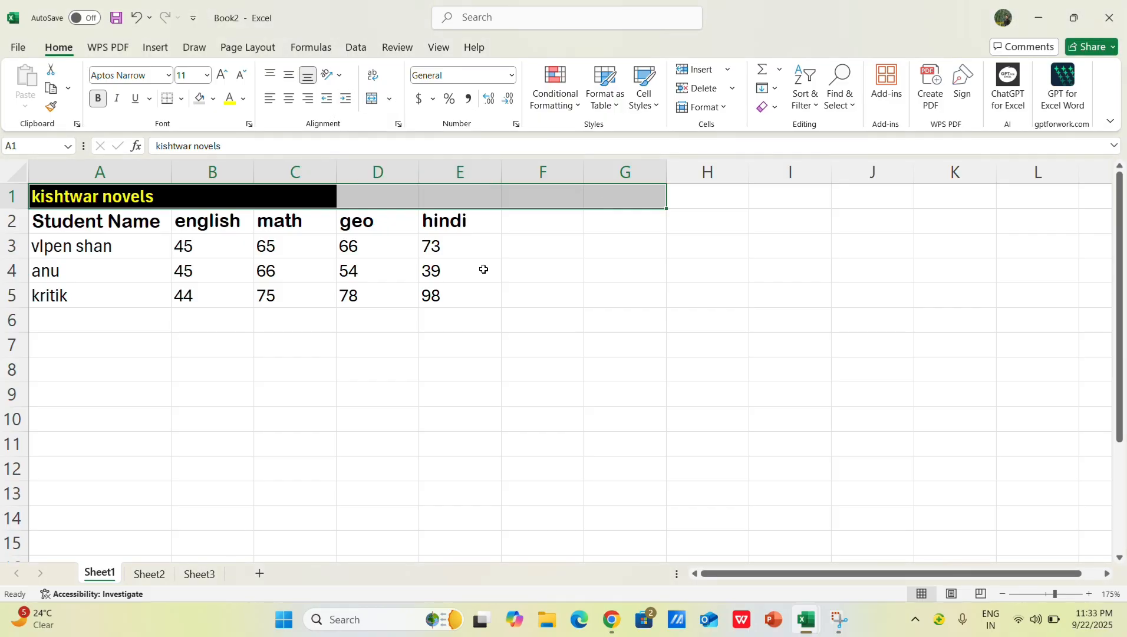
{"action": "left_click", "coordinate": [390, 99]}
{"action": "left_click", "coordinate": [410, 126]}
{"action": "left_click", "coordinate": [542, 319]}
{"action": "left_click", "coordinate": [416, 196]}
{"action": "left_click", "coordinate": [429, 369]}
{"action": "left_click", "coordinate": [511, 218]}
{"action": "left_click", "coordinate": [463, 204]}
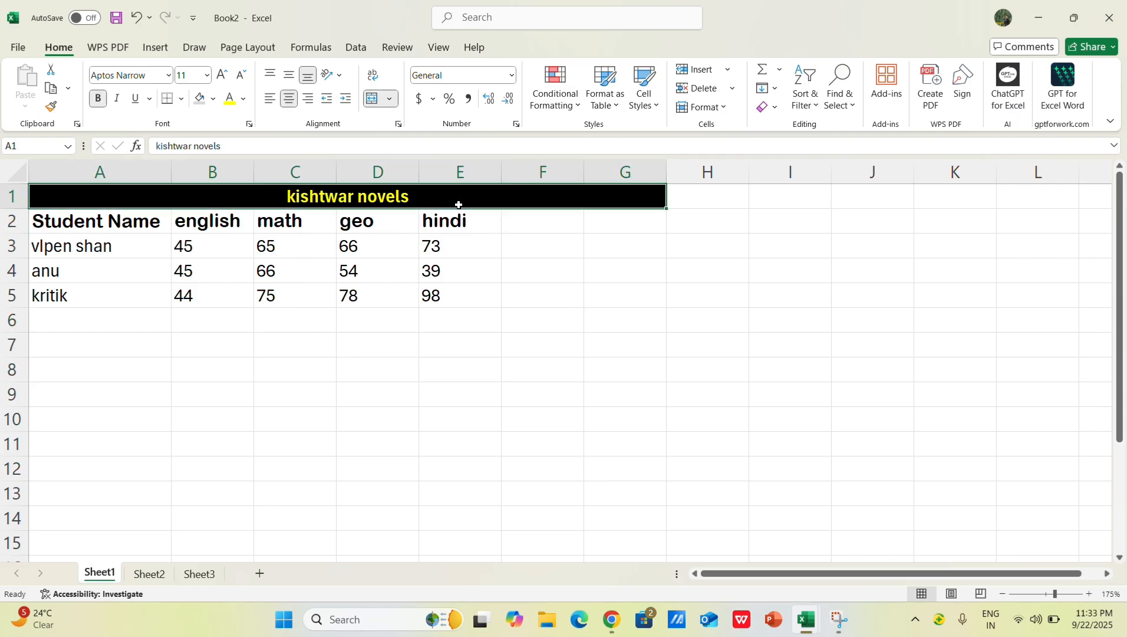
{"action": "key", "text": "ctrl+z"}
{"action": "left_click", "coordinate": [593, 275]}
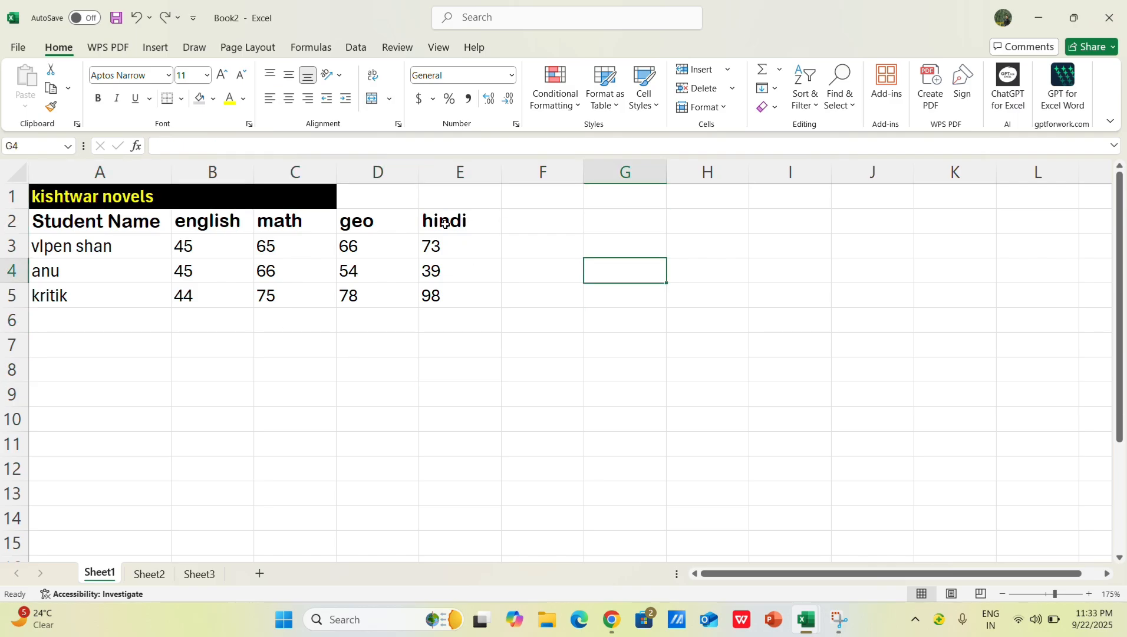
{"action": "left_click", "coordinate": [301, 204]}
{"action": "left_click", "coordinate": [200, 190]}
{"action": "left_click", "coordinate": [137, 186]}
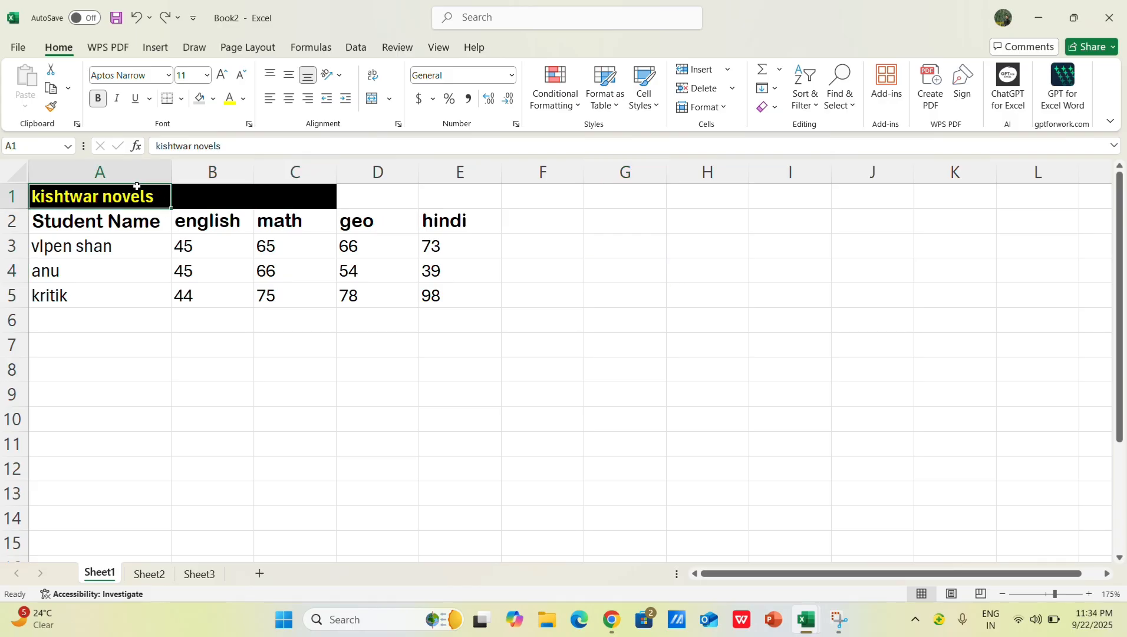
{"action": "left_click", "coordinate": [397, 204]}
{"action": "left_click", "coordinate": [471, 200]}
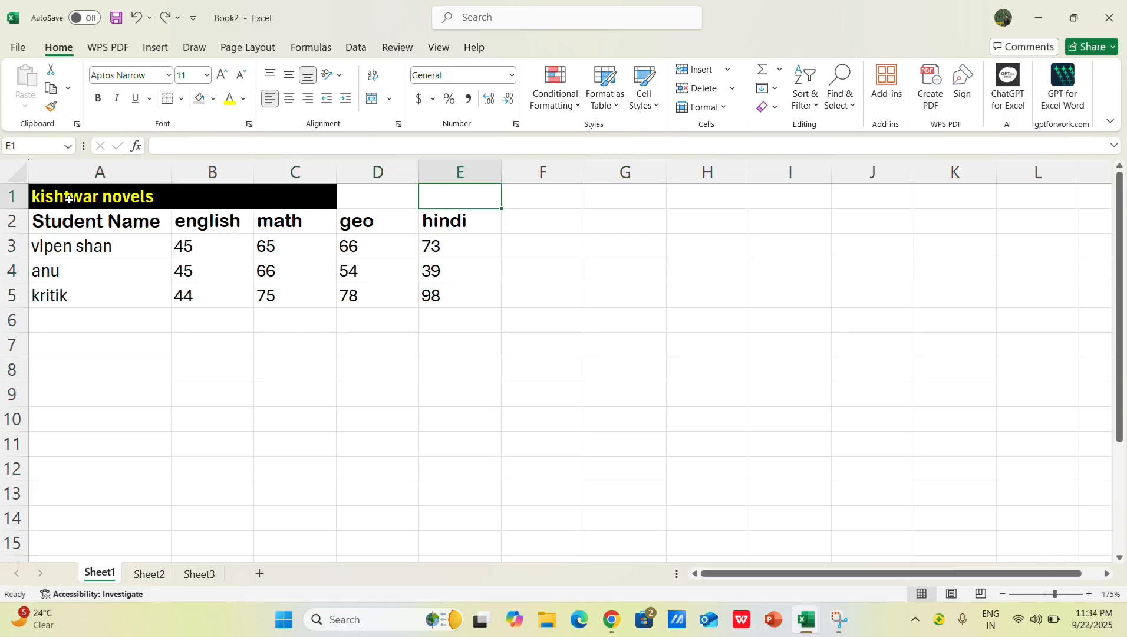
Step: Try Merge & Center on the title row up to column G and return it to separate cells
{"action": "left_click_drag", "start_coordinate": [282, 198], "coordinate": [588, 203]}
{"action": "left_click", "coordinate": [390, 99]}
{"action": "left_click", "coordinate": [415, 118]}
{"action": "left_click", "coordinate": [490, 288]}
{"action": "left_click_drag", "start_coordinate": [242, 198], "coordinate": [401, 207]}
{"action": "left_click_drag", "start_coordinate": [568, 202], "coordinate": [620, 207]}
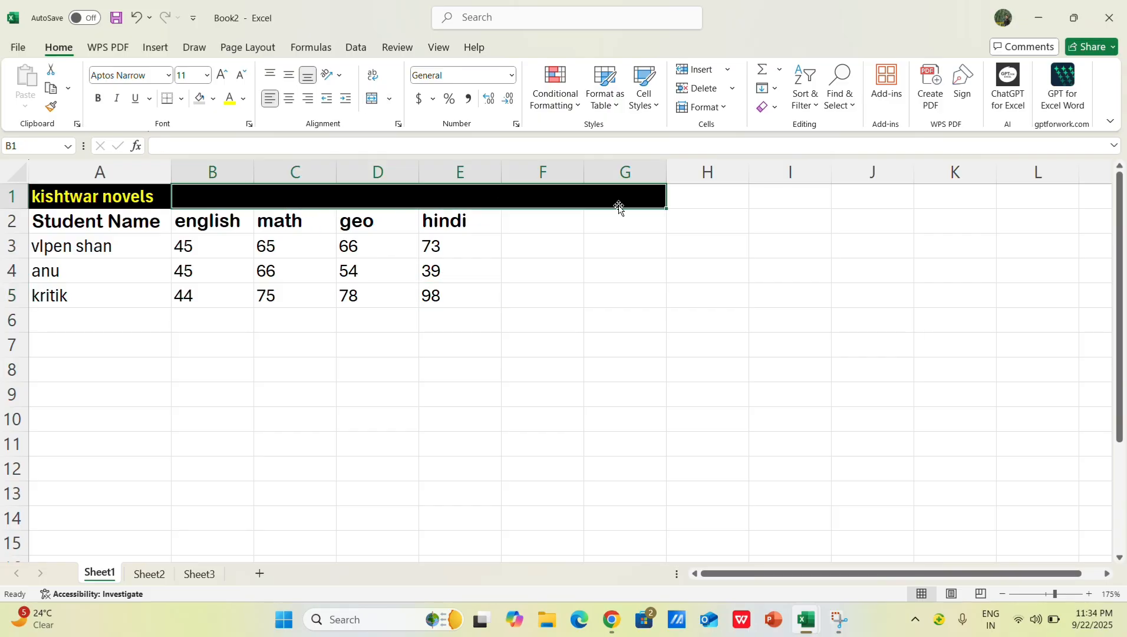
Step: Merge and center the table title across A1:G1
{"action": "left_click_drag", "start_coordinate": [145, 199], "coordinate": [651, 197]}
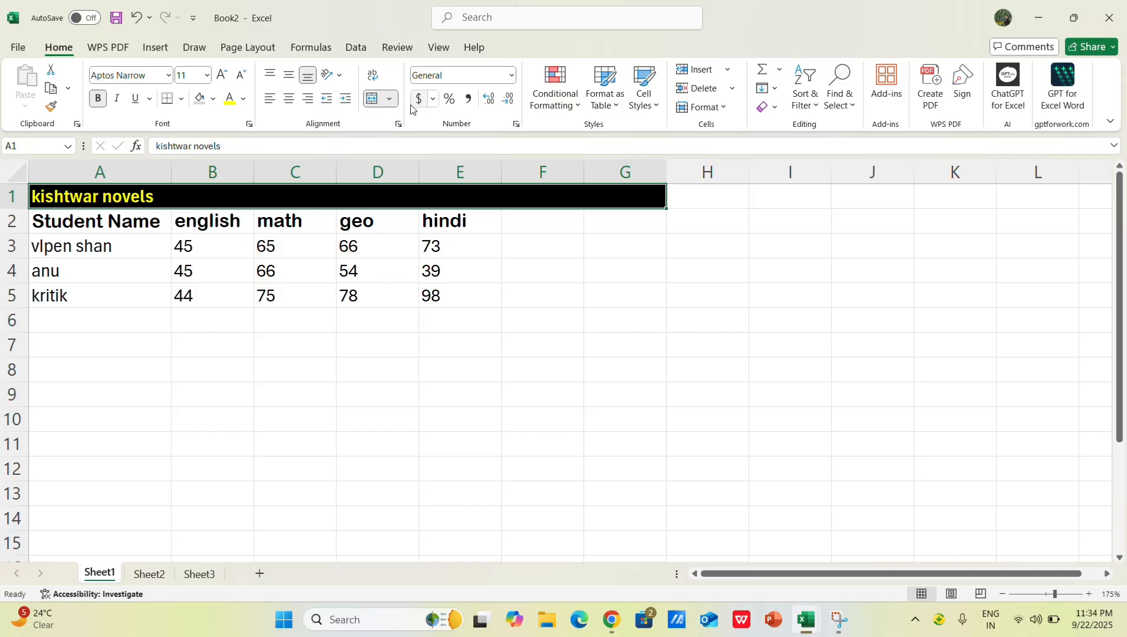
{"action": "left_click", "coordinate": [373, 98]}
{"action": "left_click", "coordinate": [389, 98]}
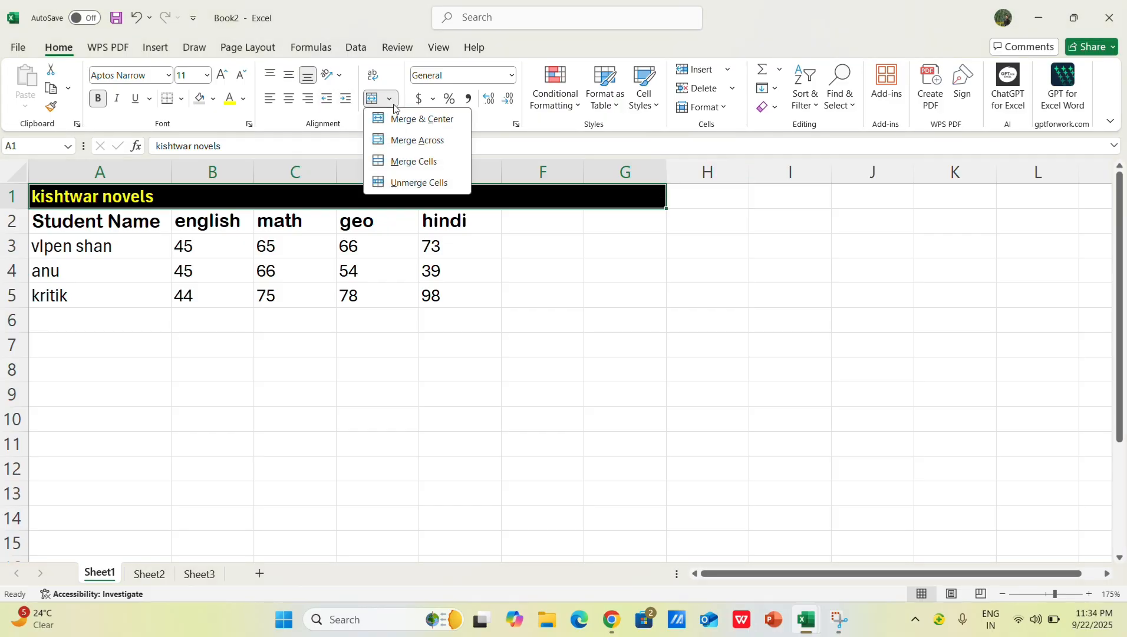
{"action": "left_click", "coordinate": [409, 120]}
{"action": "left_click_drag", "start_coordinate": [533, 344], "coordinate": [533, 318]}
{"action": "left_click", "coordinate": [538, 255]}
Step: Add the column heading "total" in F2
{"action": "left_click", "coordinate": [523, 227]}
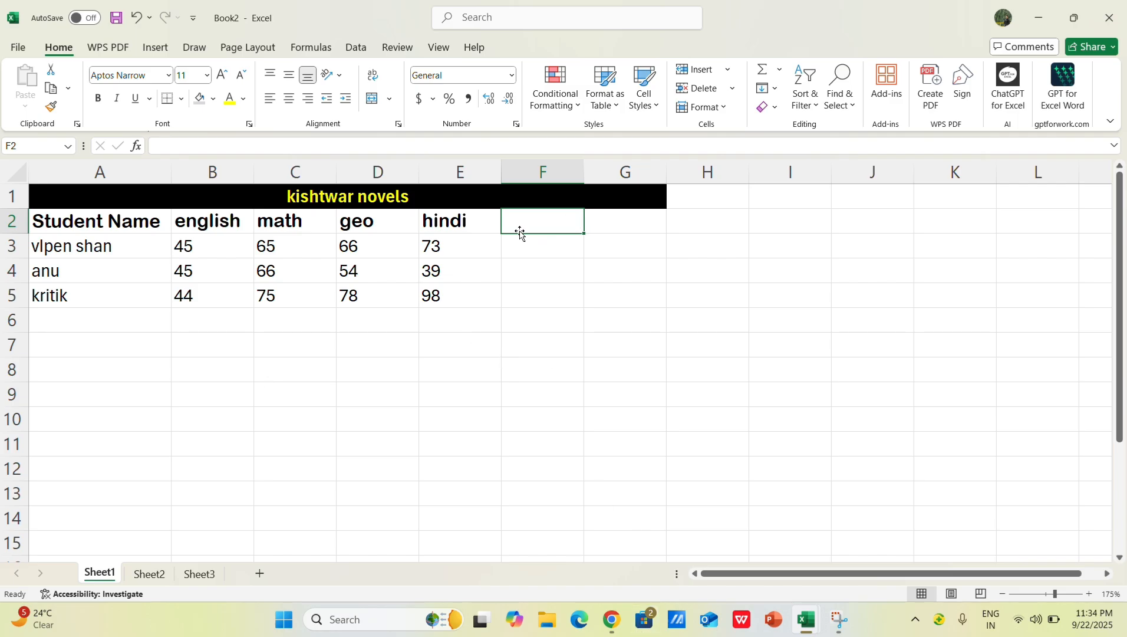
{"action": "type", "text": "total"}
{"action": "key", "text": "Return"}
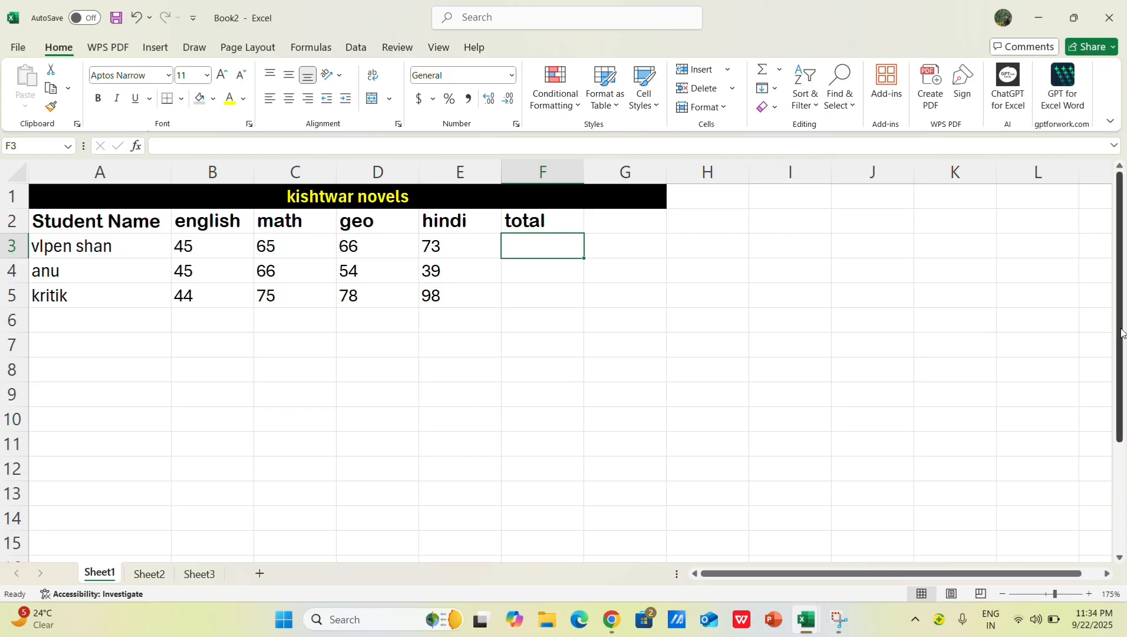
{"action": "scroll", "coordinate": [1123, 333], "scroll_direction": "down", "scroll_amount": 2}
{"action": "scroll", "coordinate": [1115, 469], "scroll_direction": "up", "scroll_amount": 2}
{"action": "scroll", "coordinate": [1116, 469], "scroll_direction": "down", "scroll_amount": 2}
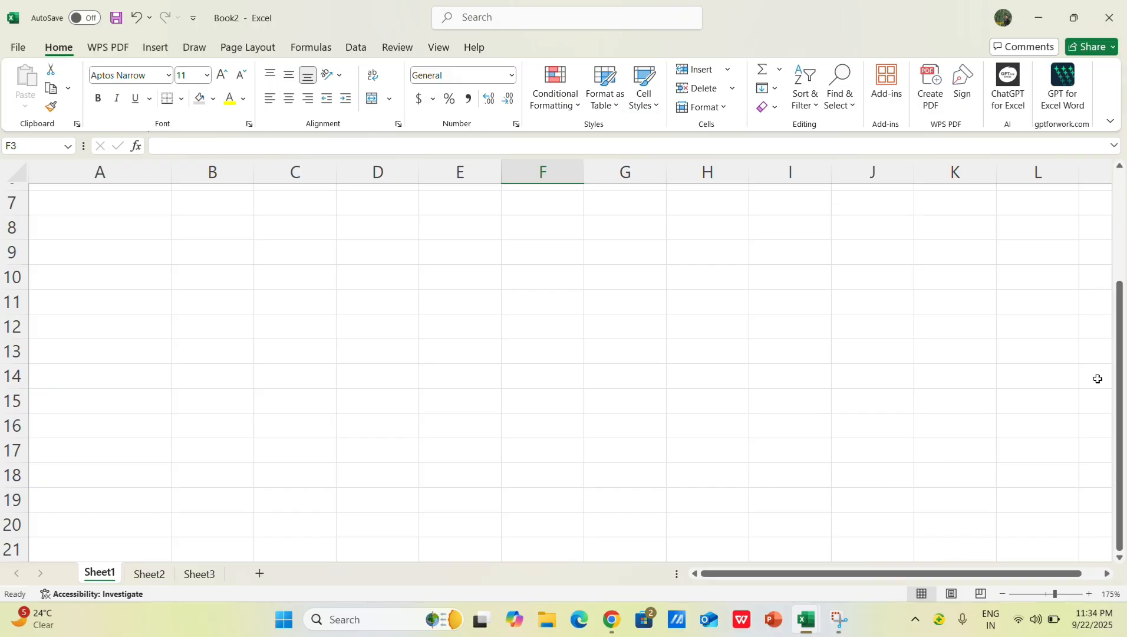
{"action": "scroll", "coordinate": [1119, 384], "scroll_direction": "up", "scroll_amount": 2}
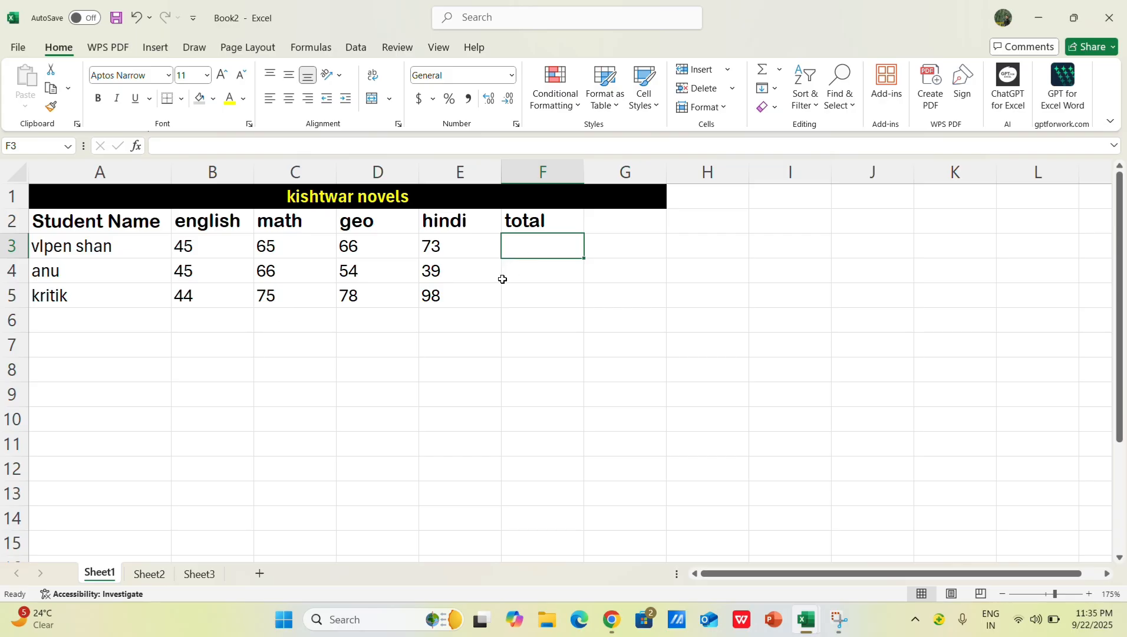
Step: Try adding the first student's marks by hand as 45+65+ in F3, and clear the entry
{"action": "left_click", "coordinate": [202, 250]}
{"action": "left_click", "coordinate": [522, 243]}
{"action": "double_click", "coordinate": [535, 249]}
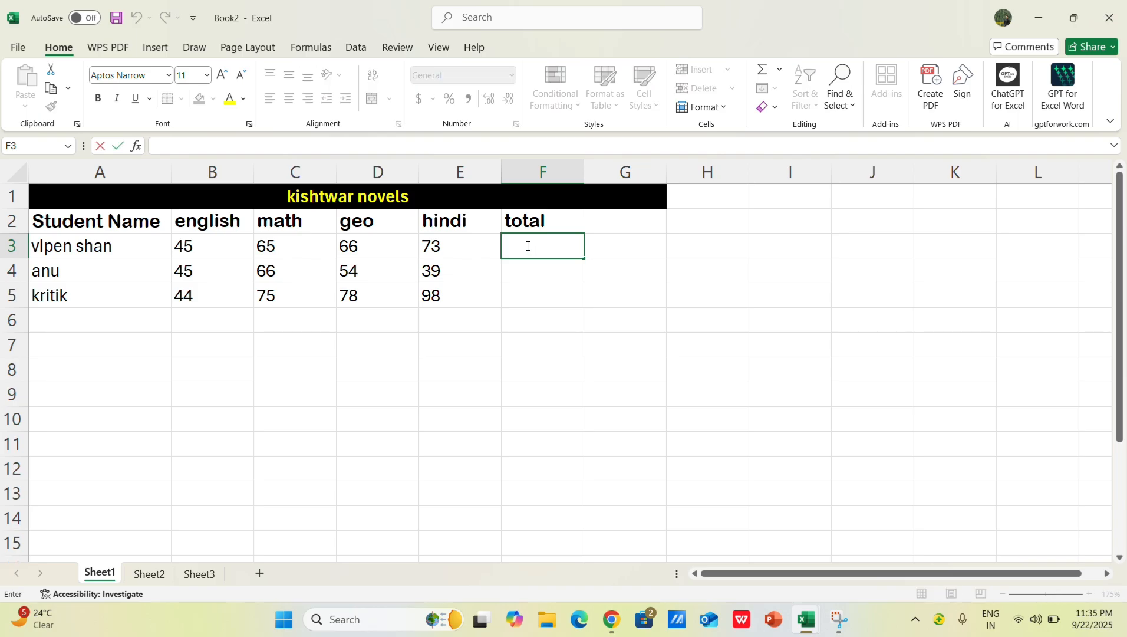
{"action": "type", "text": "45+65+"}
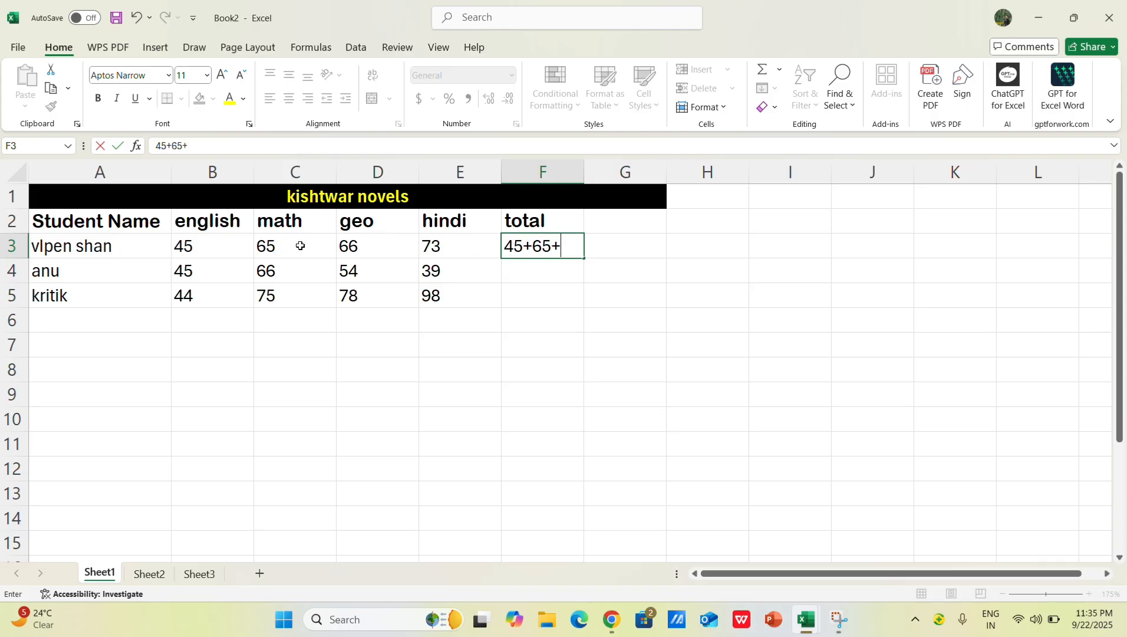
{"action": "key", "text": "BackSpace"}
{"action": "key", "text": "BackSpace"}
{"action": "key", "text": "BackSpace"}
{"action": "key", "text": "BackSpace"}
{"action": "key", "text": "BackSpace"}
{"action": "key", "text": "BackSpace"}
{"action": "left_click", "coordinate": [523, 322]}
{"action": "left_click", "coordinate": [527, 246]}
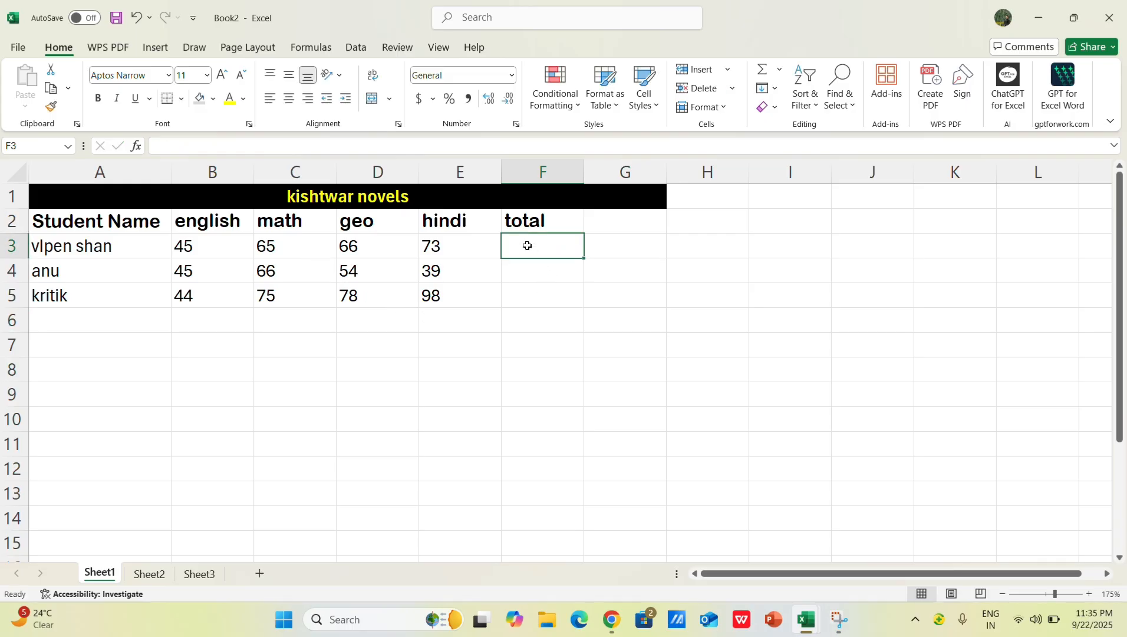
{"action": "type", "text": "="}
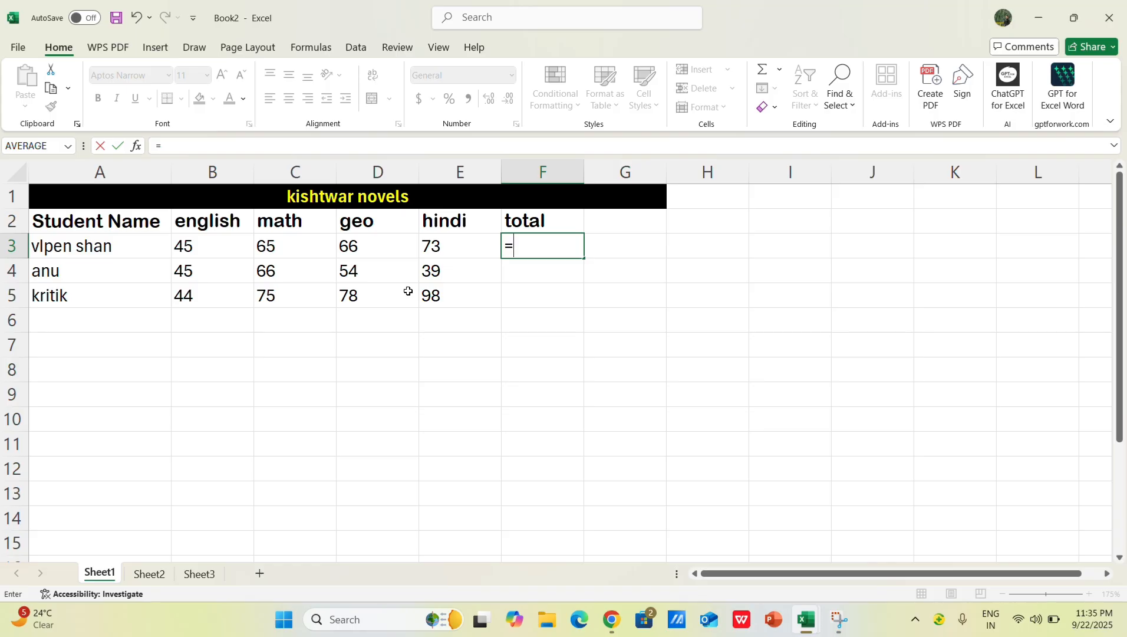
{"action": "key", "text": "Escape"}
{"action": "left_click", "coordinate": [623, 345]}
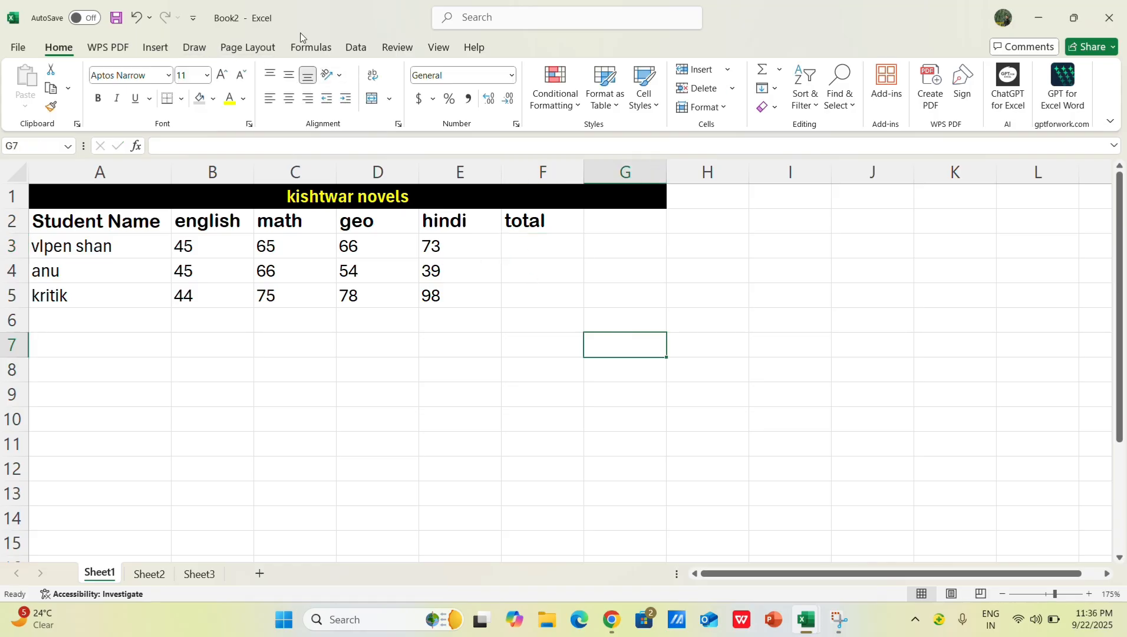
Step: Look through the Logical, Text, Date & Time, Lookup & Reference, Math & Trig and Financial function lists
{"action": "left_click", "coordinate": [315, 47]}
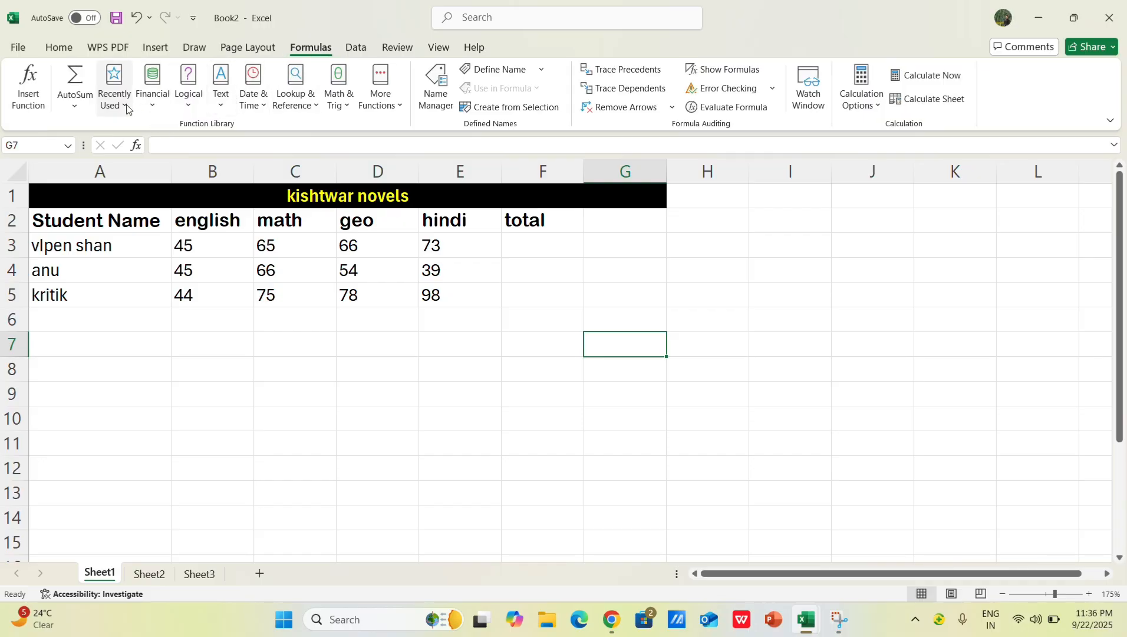
{"action": "left_click", "coordinate": [190, 100]}
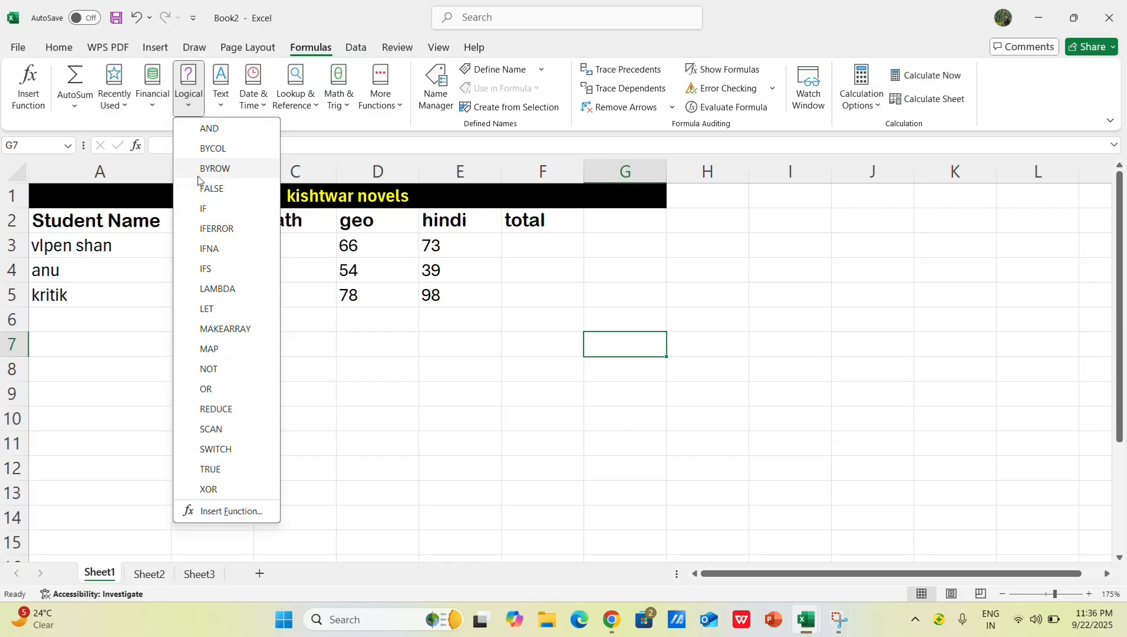
{"action": "left_click", "coordinate": [223, 104]}
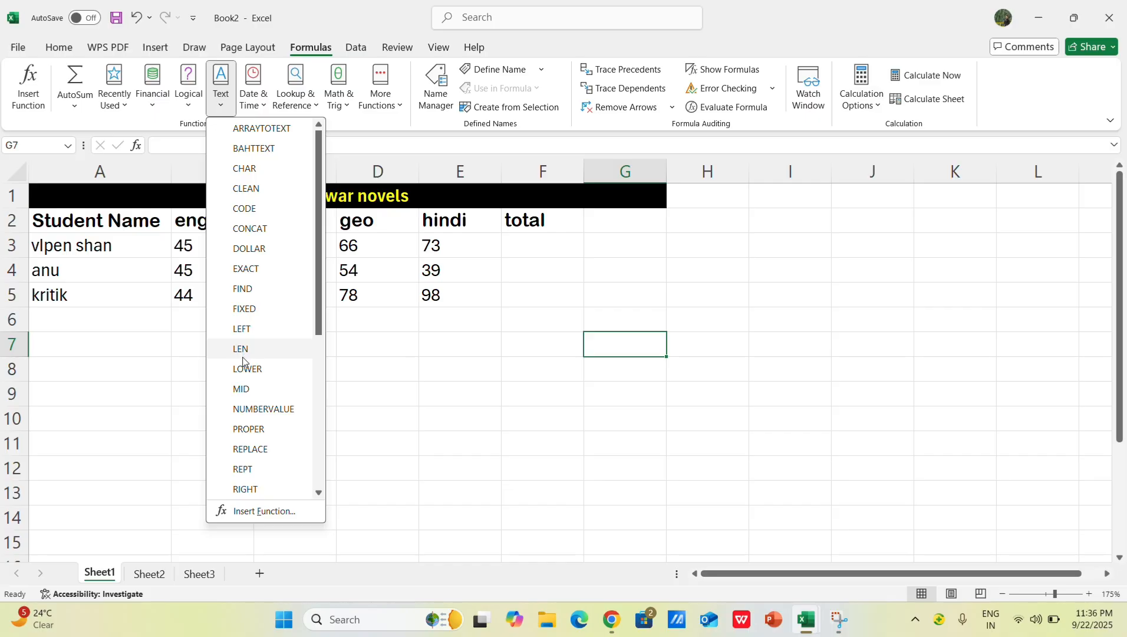
{"action": "left_click", "coordinate": [263, 112]}
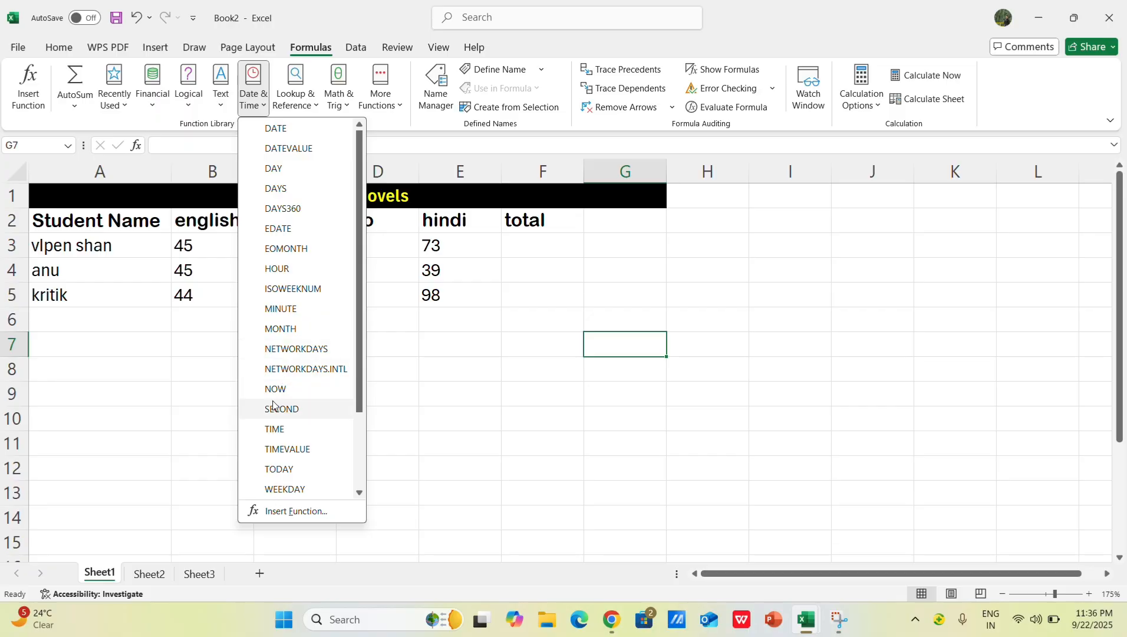
{"action": "left_click", "coordinate": [419, 347]}
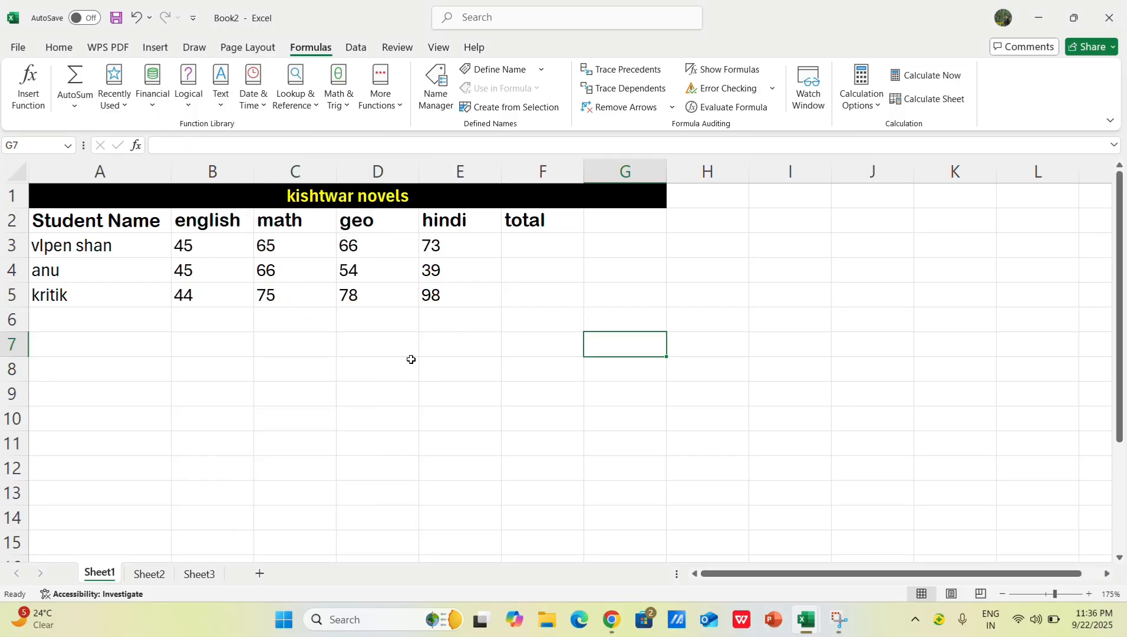
{"action": "left_click", "coordinate": [317, 109]}
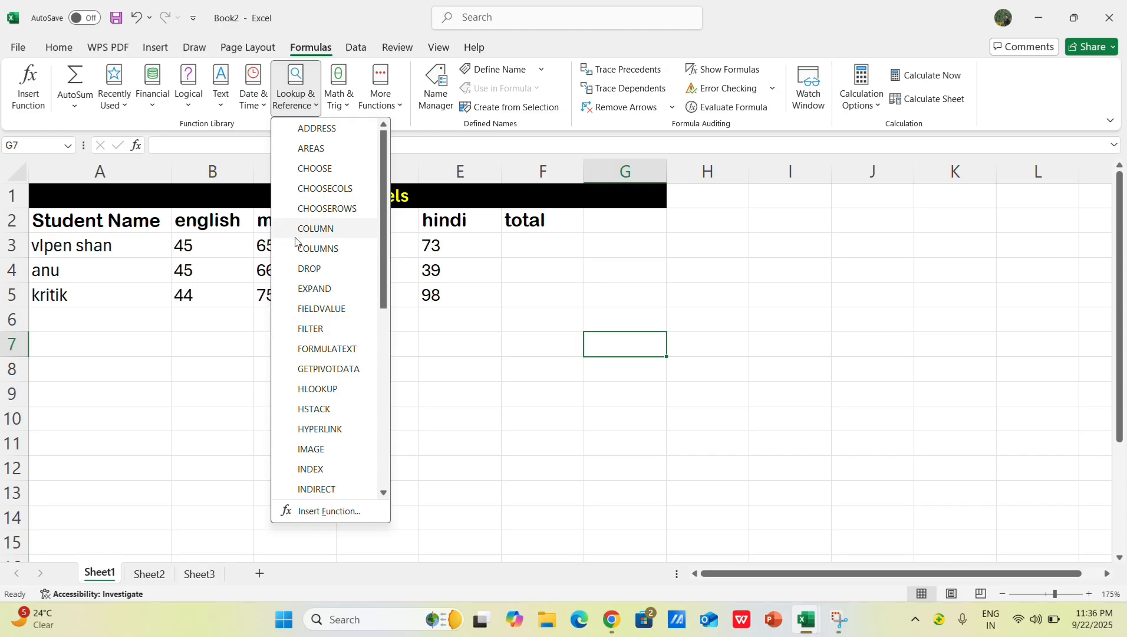
{"action": "left_click", "coordinate": [434, 395]}
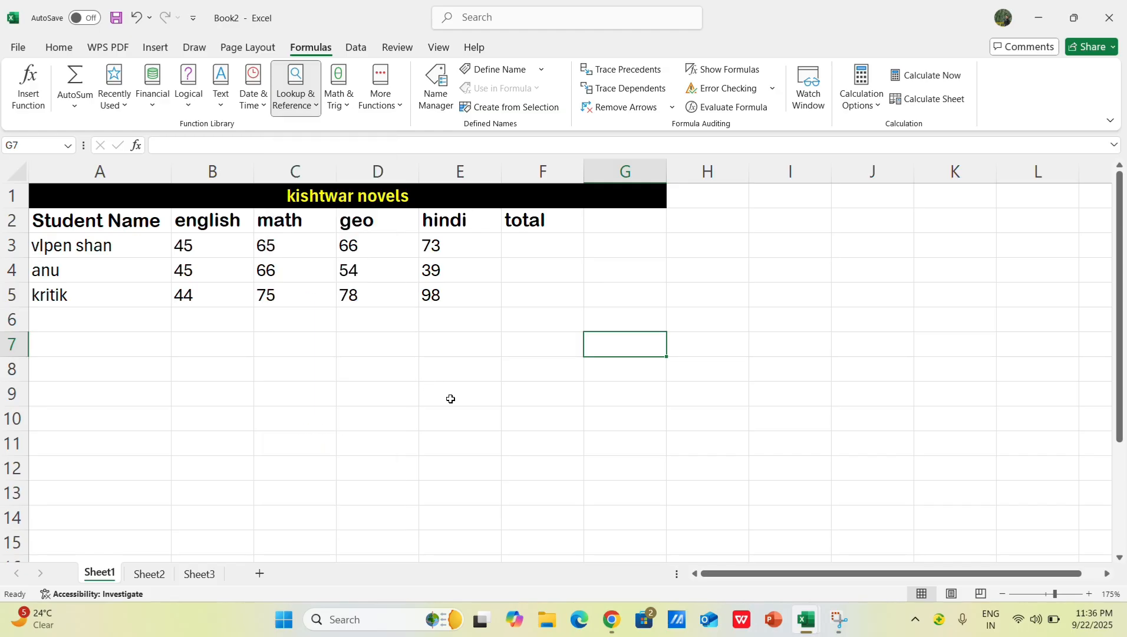
{"action": "left_click", "coordinate": [354, 100]}
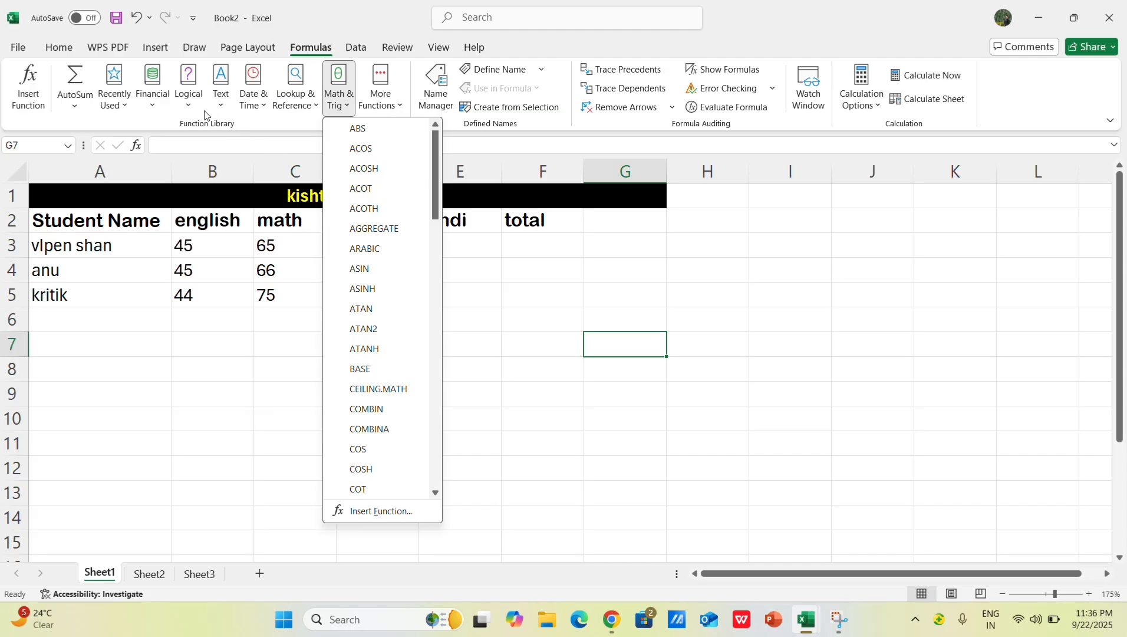
{"action": "left_click", "coordinate": [151, 105]}
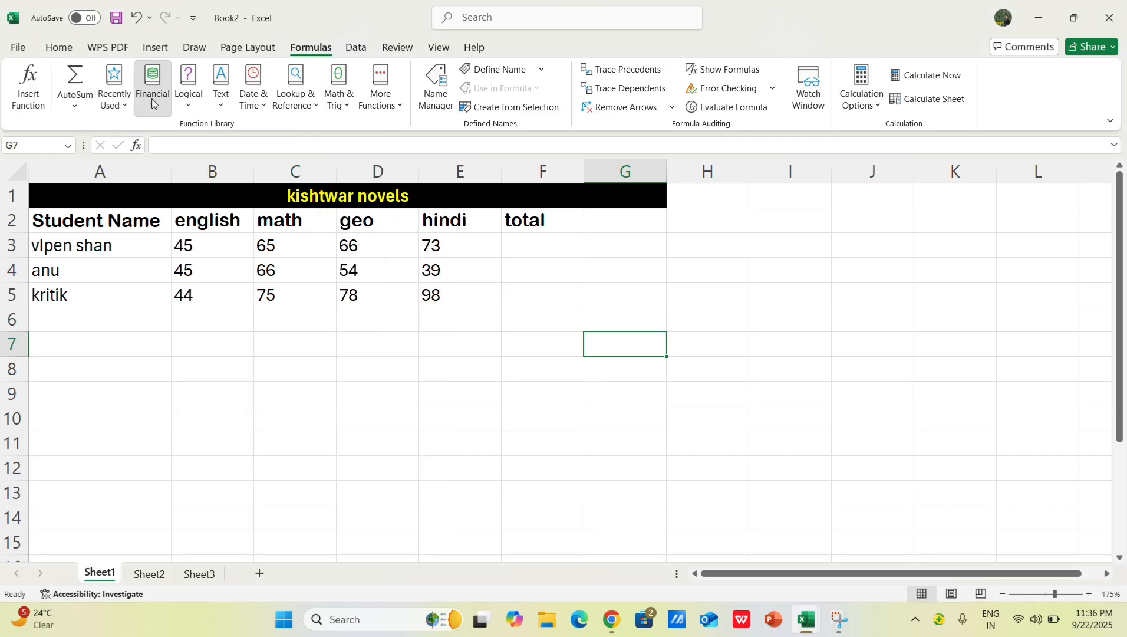
{"action": "left_click", "coordinate": [347, 112]}
{"action": "left_click", "coordinate": [488, 344]}
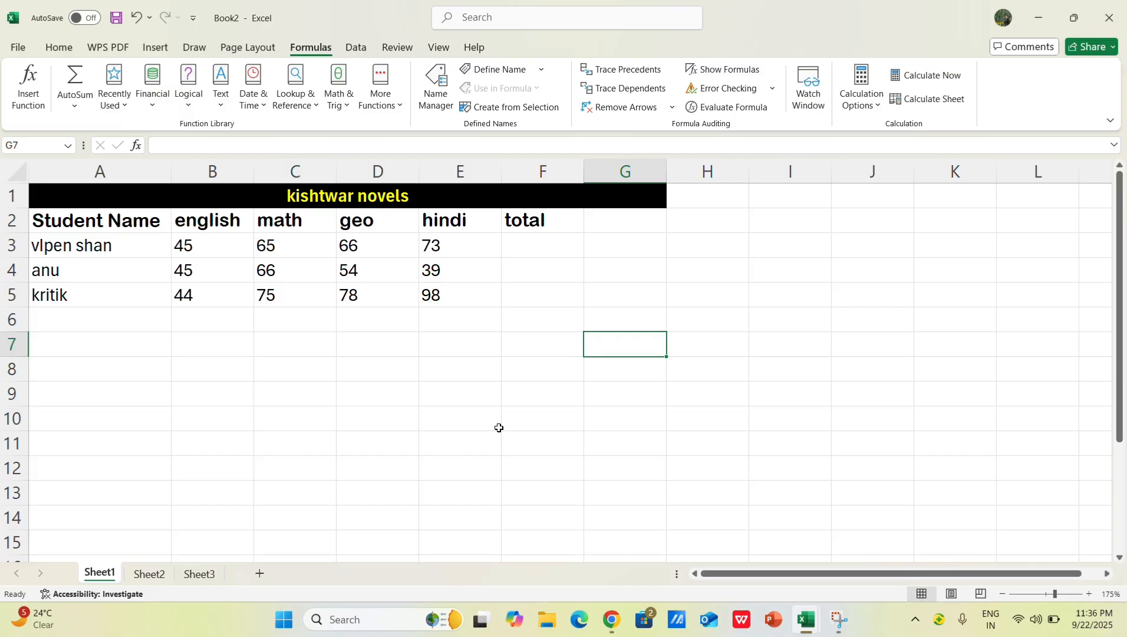
Step: Try entering the bare formula =sum in F3 without any arguments
{"action": "left_click", "coordinate": [524, 244]}
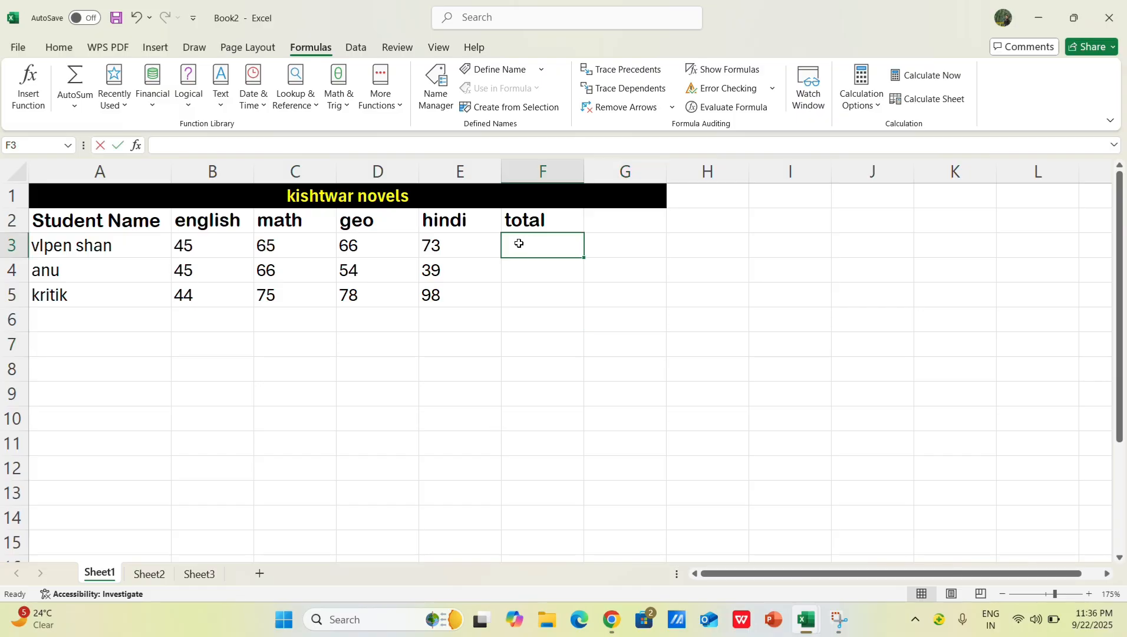
{"action": "type", "text": "="}
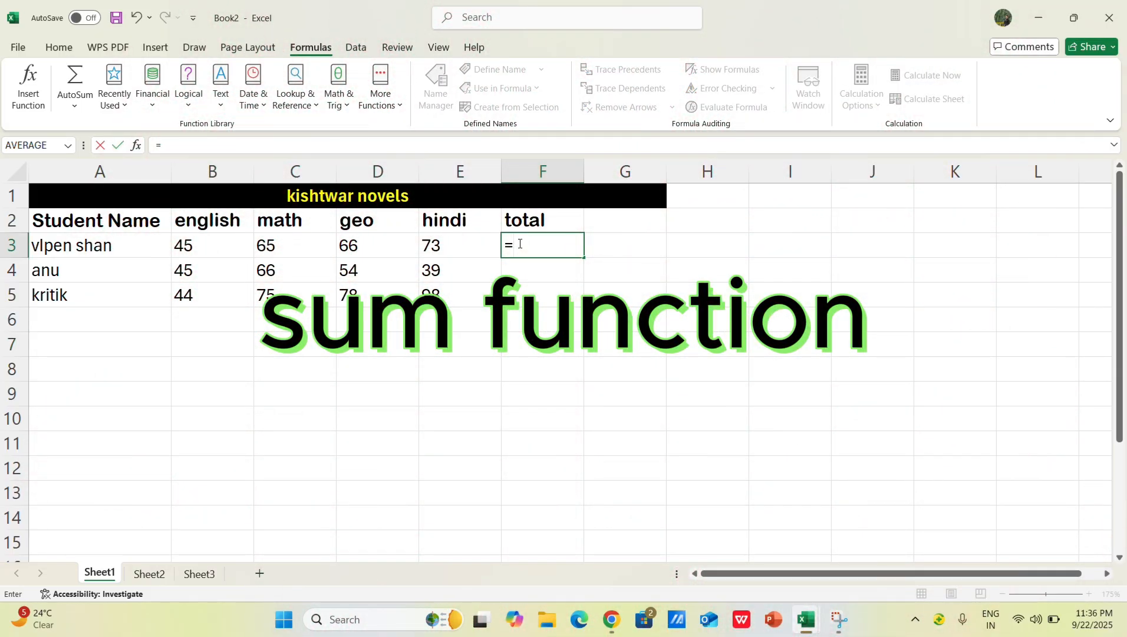
{"action": "type", "text": "sum"}
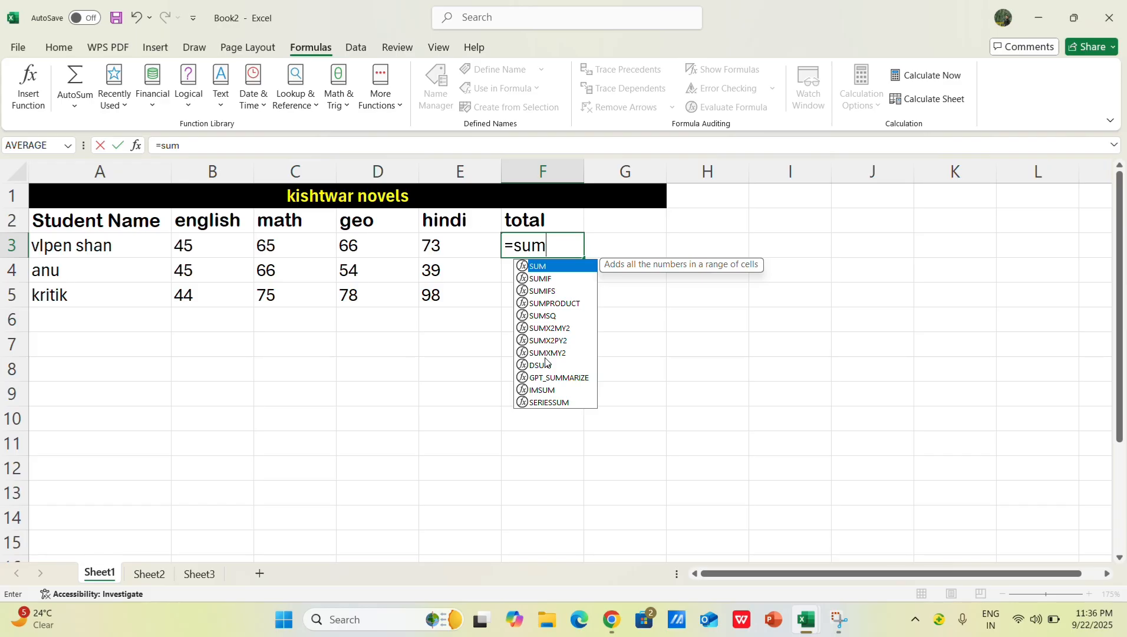
{"action": "scroll", "coordinate": [549, 415], "scroll_direction": "up", "scroll_amount": 4}
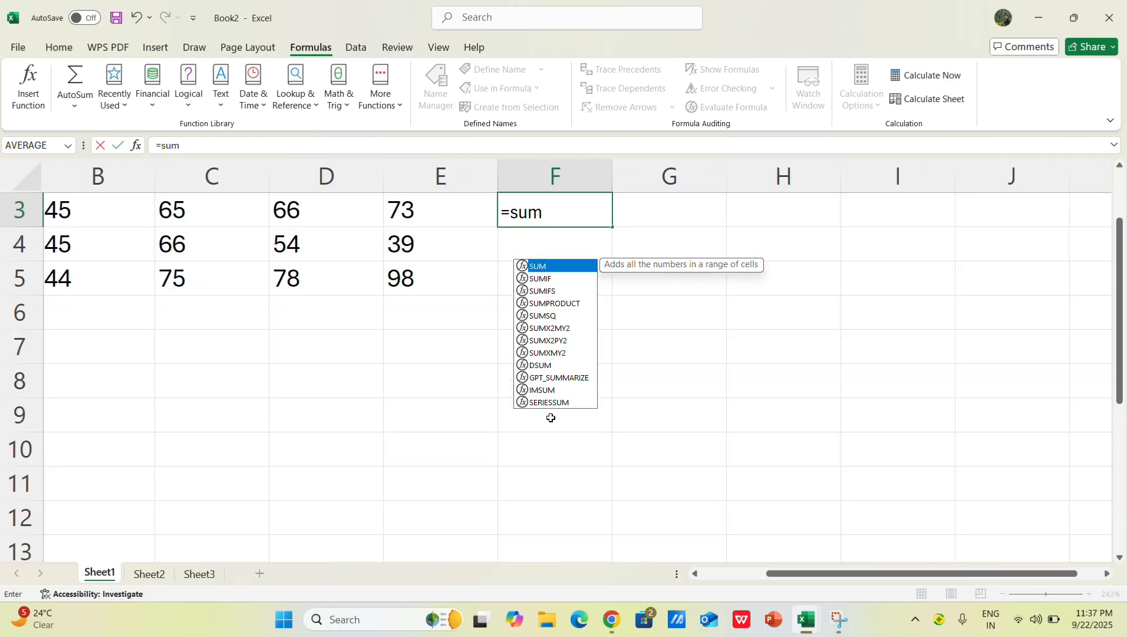
{"action": "key", "text": "Return"}
{"action": "key", "text": "ctrl+Home"}
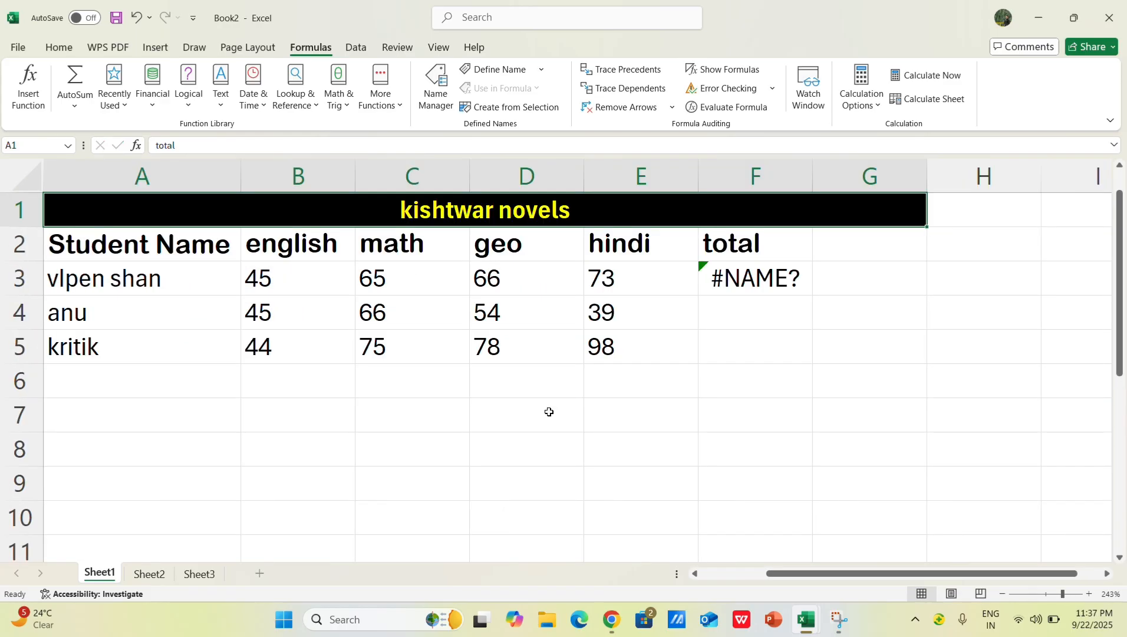
Step: Try starting the SUM function in F3 from the function suggestions and by writing =sum( in full, removing each attempt
{"action": "double_click", "coordinate": [765, 283]}
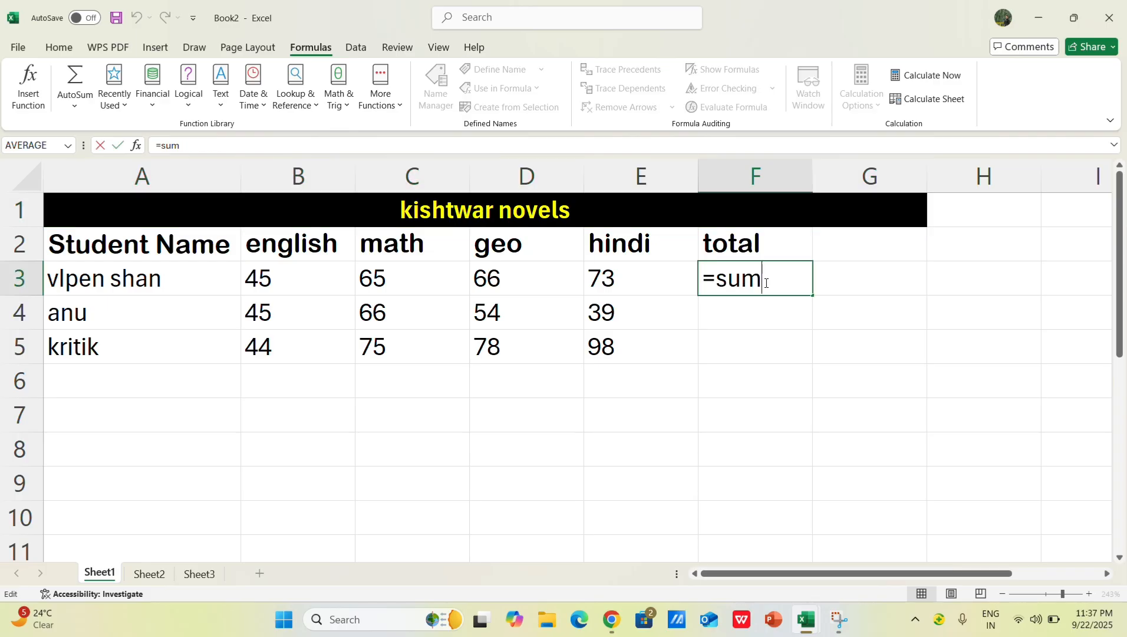
{"action": "key", "text": "BackSpace"}
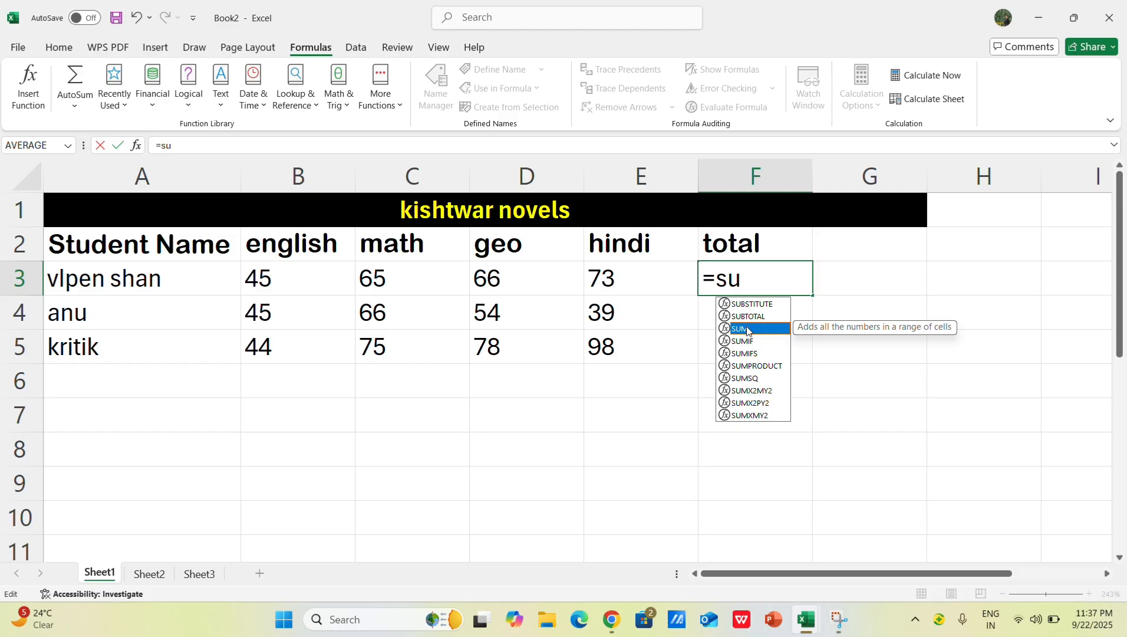
{"action": "double_click", "coordinate": [747, 329]}
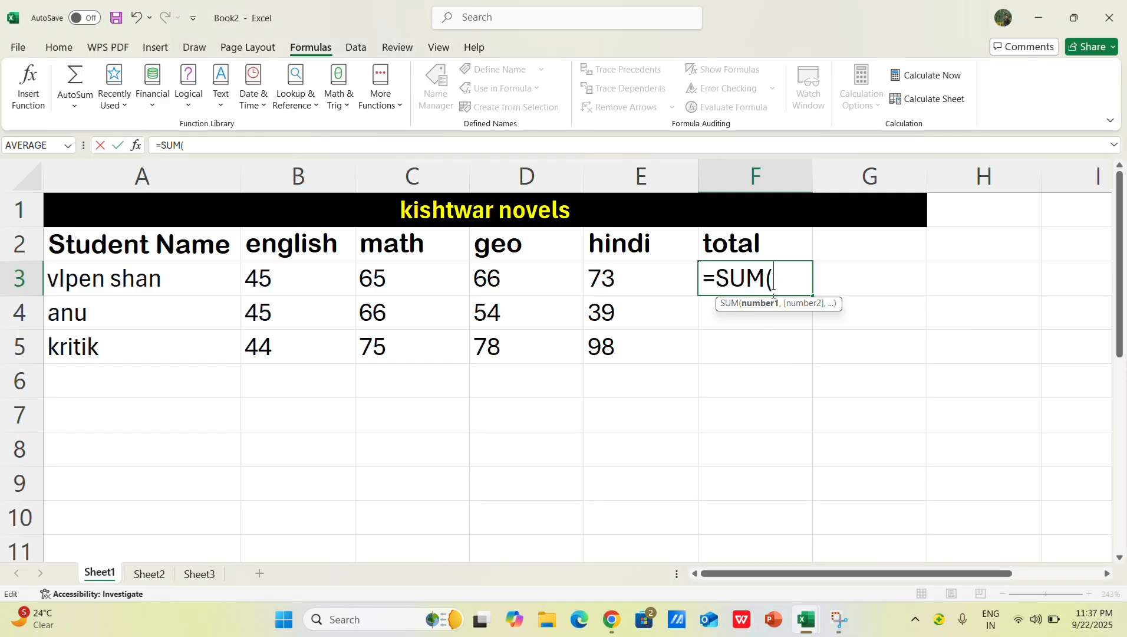
{"action": "key", "text": "BackSpace"}
{"action": "key", "text": "BackSpace"}
{"action": "key", "text": "BackSpace"}
{"action": "key", "text": "BackSpace"}
{"action": "key", "text": "BackSpace"}
{"action": "type", "text": "=su"}
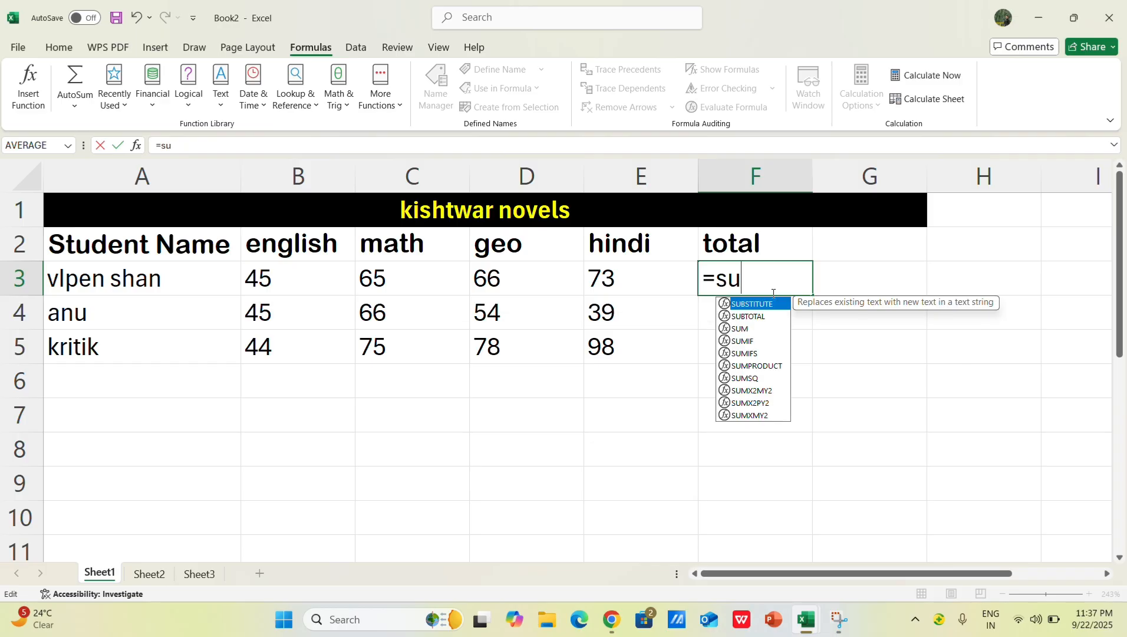
{"action": "type", "text": "m("}
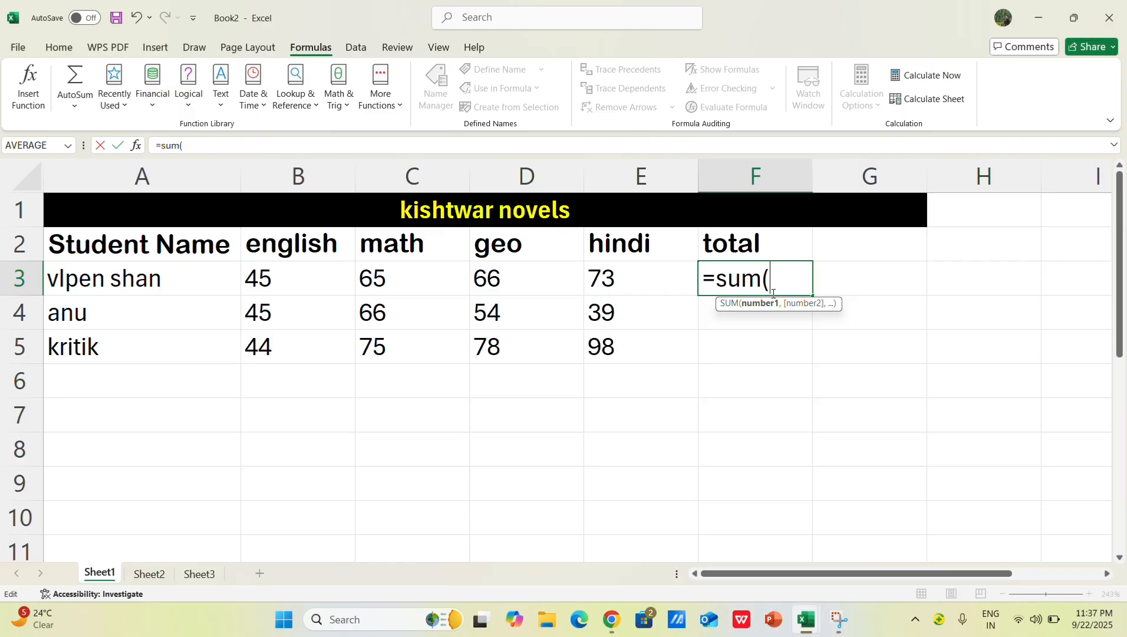
{"action": "key", "text": "BackSpace"}
{"action": "key", "text": "BackSpace"}
{"action": "key", "text": "BackSpace"}
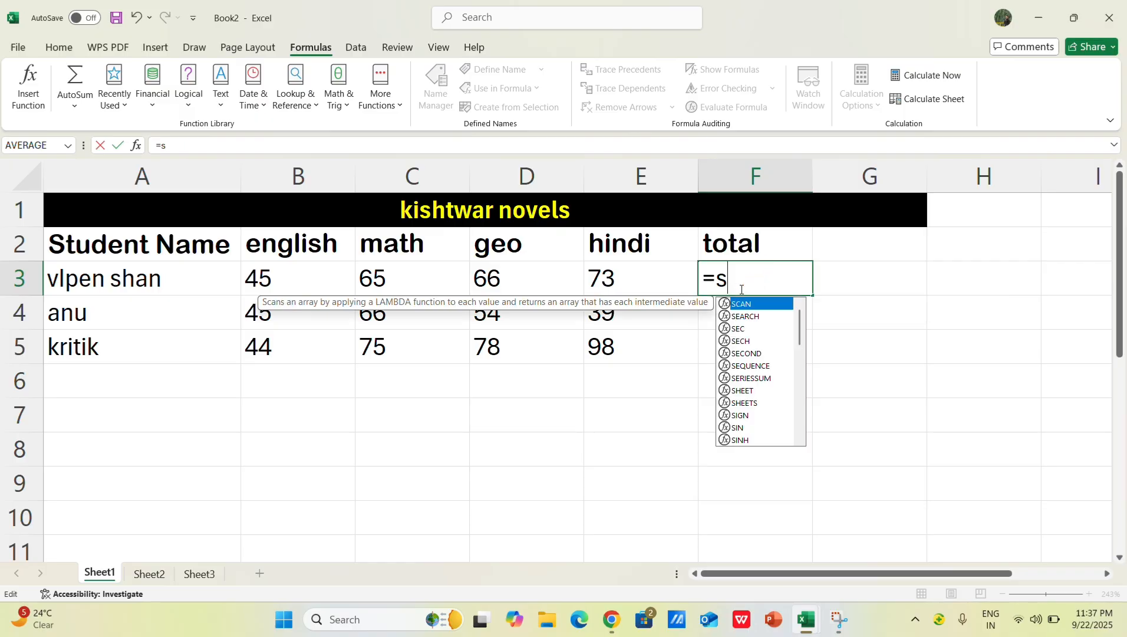
{"action": "key", "text": "BackSpace"}
Step: Total the first student's marks in F3 with =SUM(B3+C3+D3+E3), picking SUM from the suggestions and each mark's cell
{"action": "type", "text": "sum"}
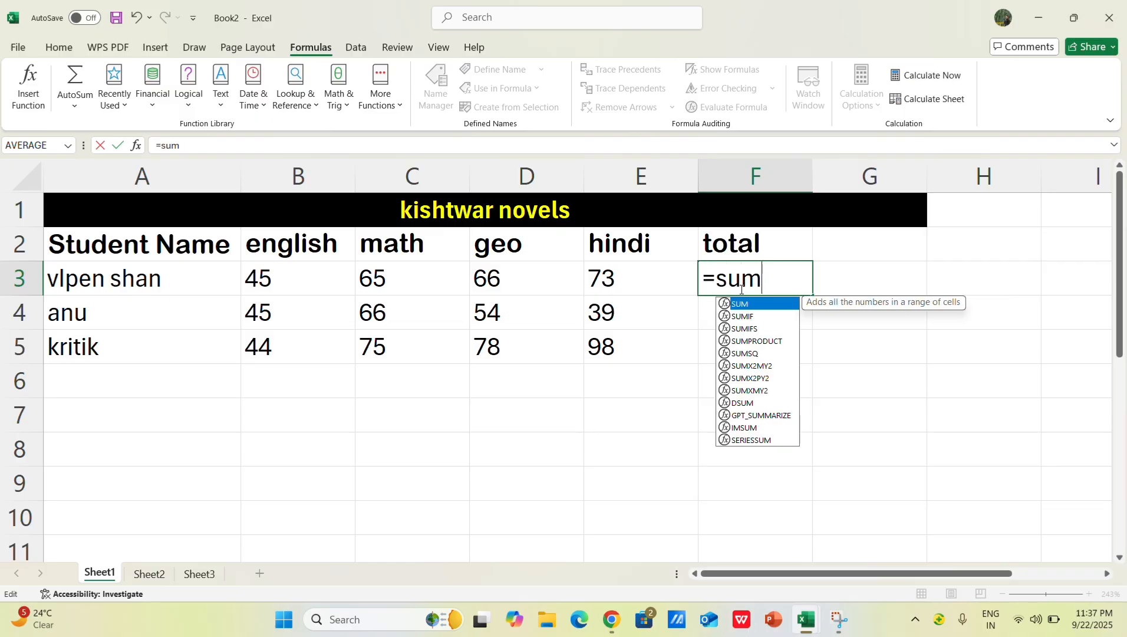
{"action": "double_click", "coordinate": [750, 305]}
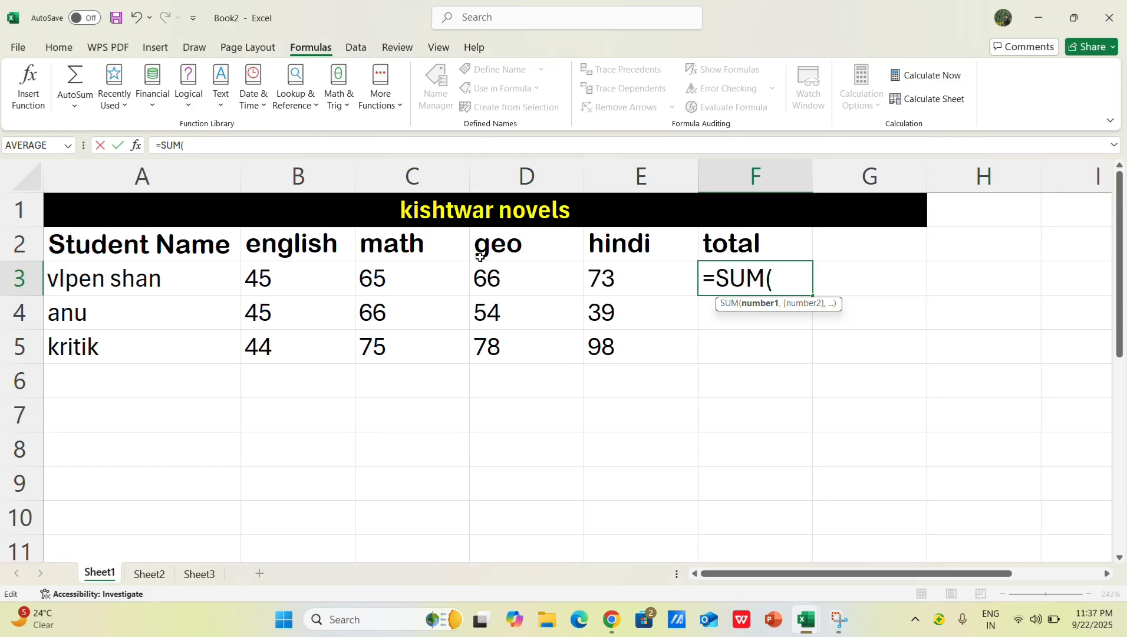
{"action": "left_click", "coordinate": [280, 278]}
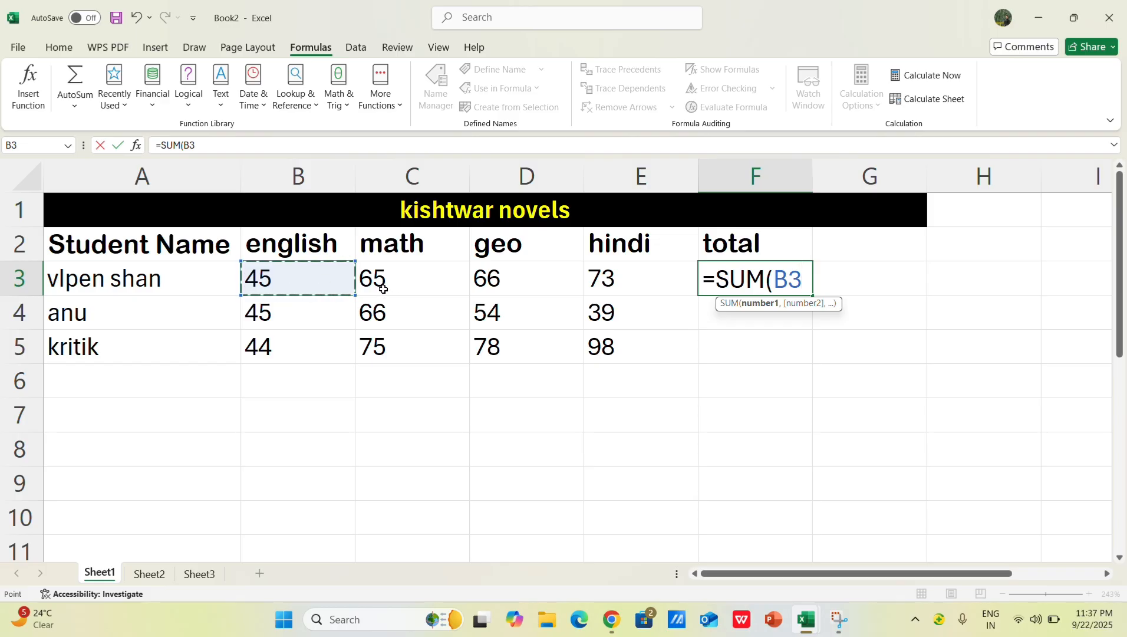
{"action": "type", "text": "+"}
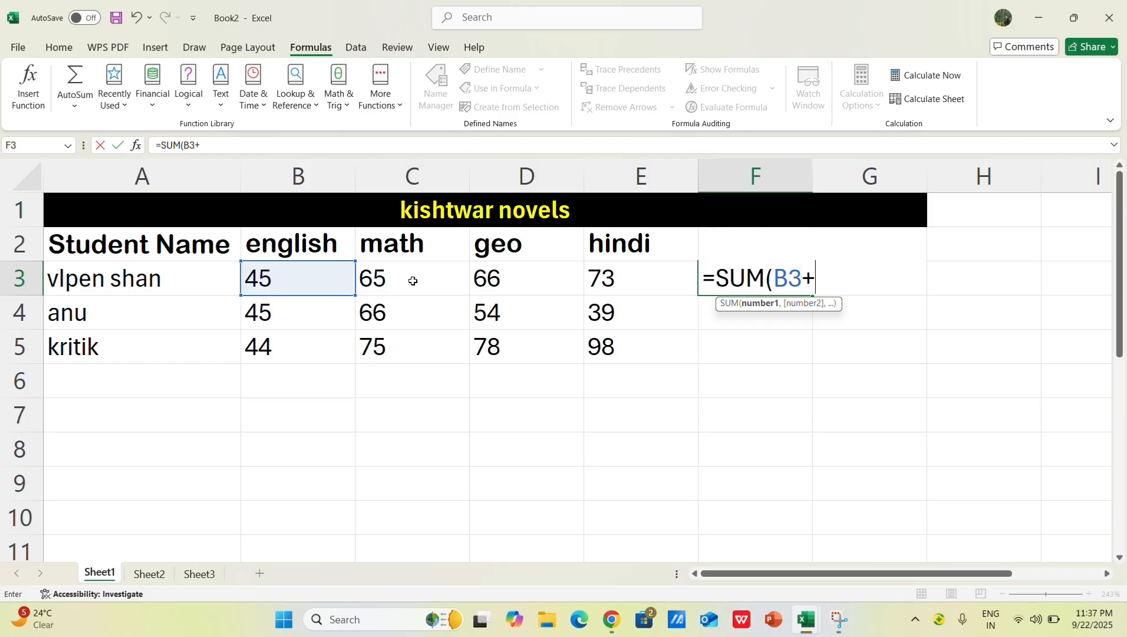
{"action": "left_click", "coordinate": [411, 281]}
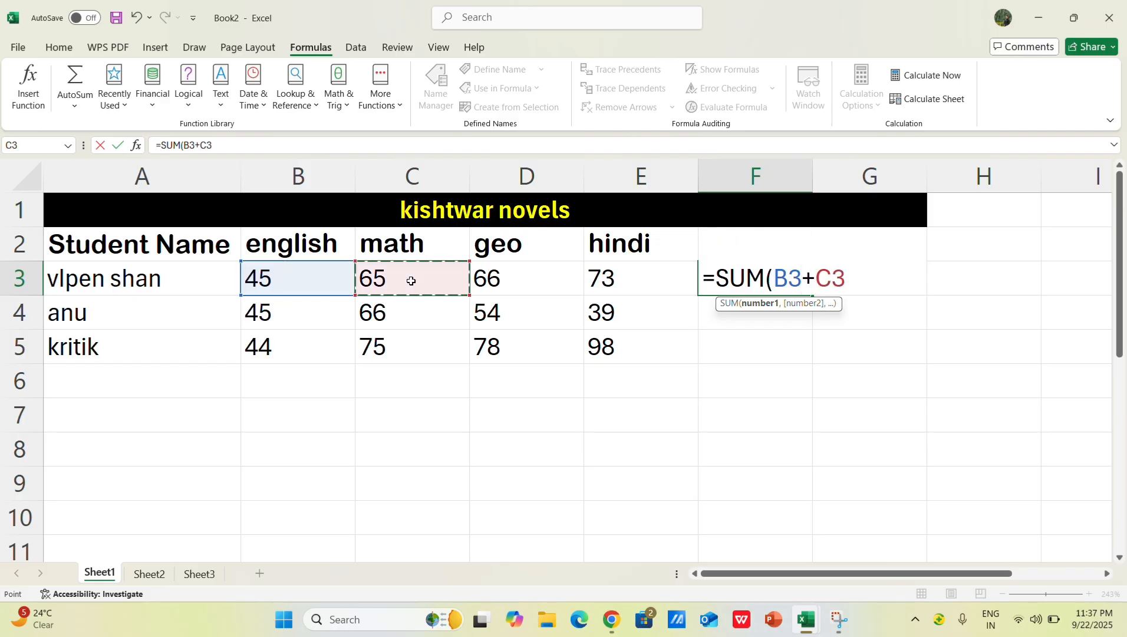
{"action": "type", "text": "+"}
{"action": "left_click", "coordinate": [504, 279]}
{"action": "type", "text": "+"}
{"action": "left_click", "coordinate": [609, 281]}
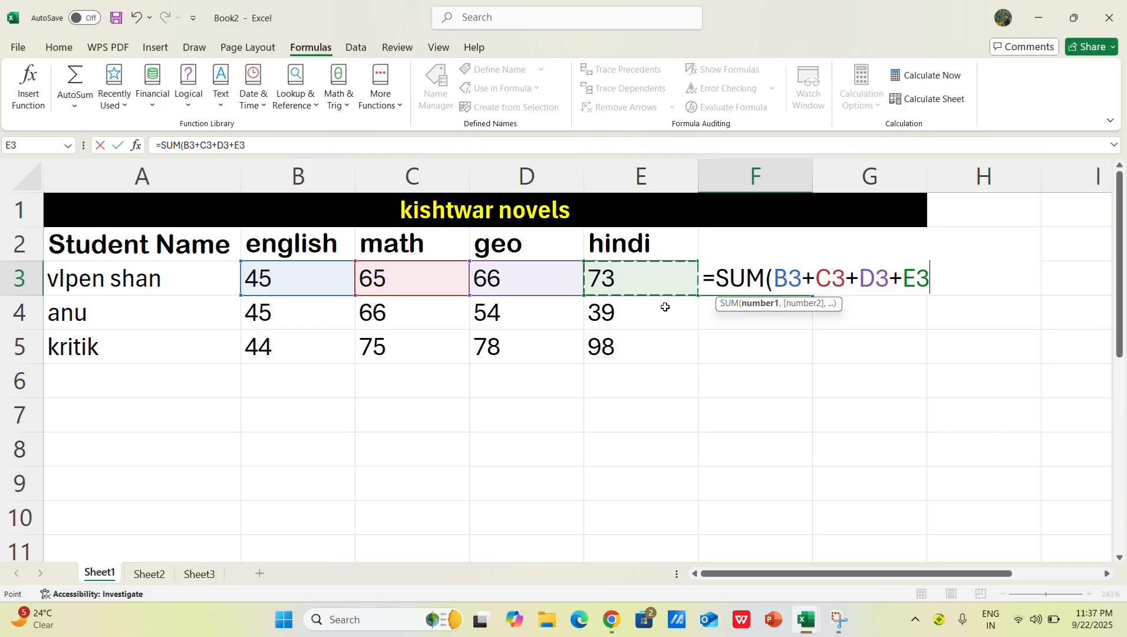
{"action": "type", "text": ")"}
{"action": "key", "text": "Return"}
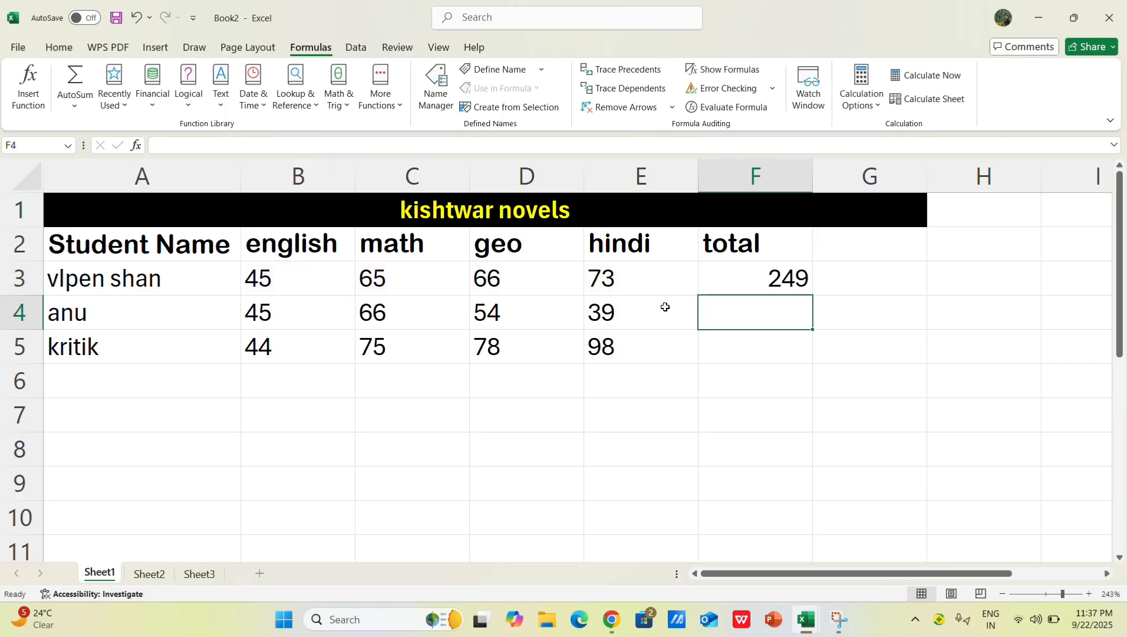
Step: Review the cell-by-cell SUM formula in F3 and erase it
{"action": "left_click", "coordinate": [751, 274]}
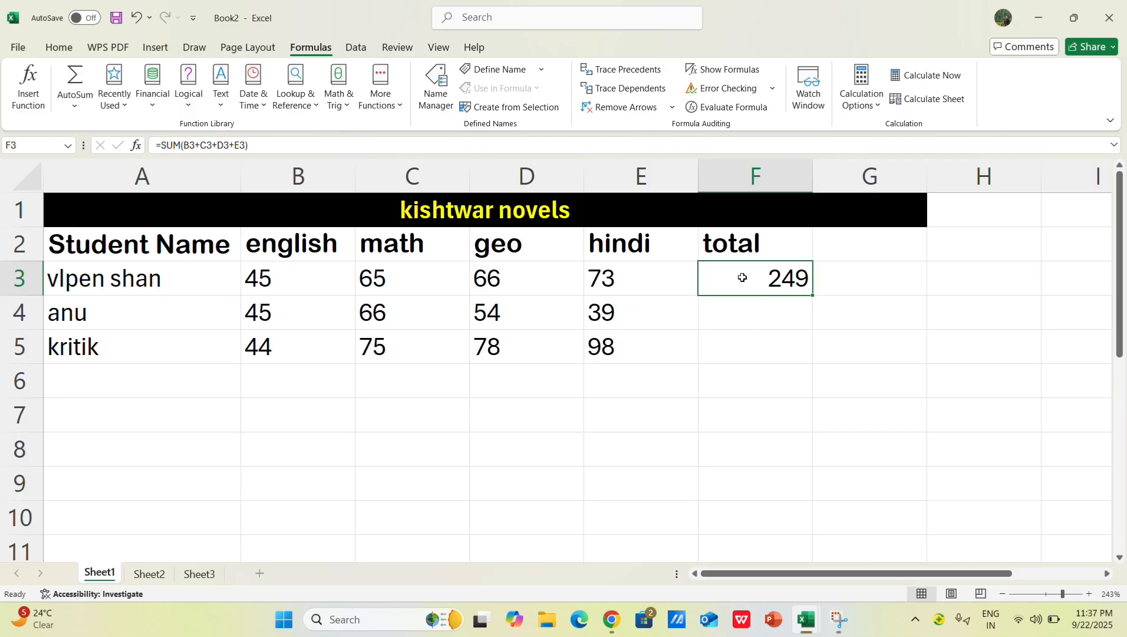
{"action": "double_click", "coordinate": [778, 281]}
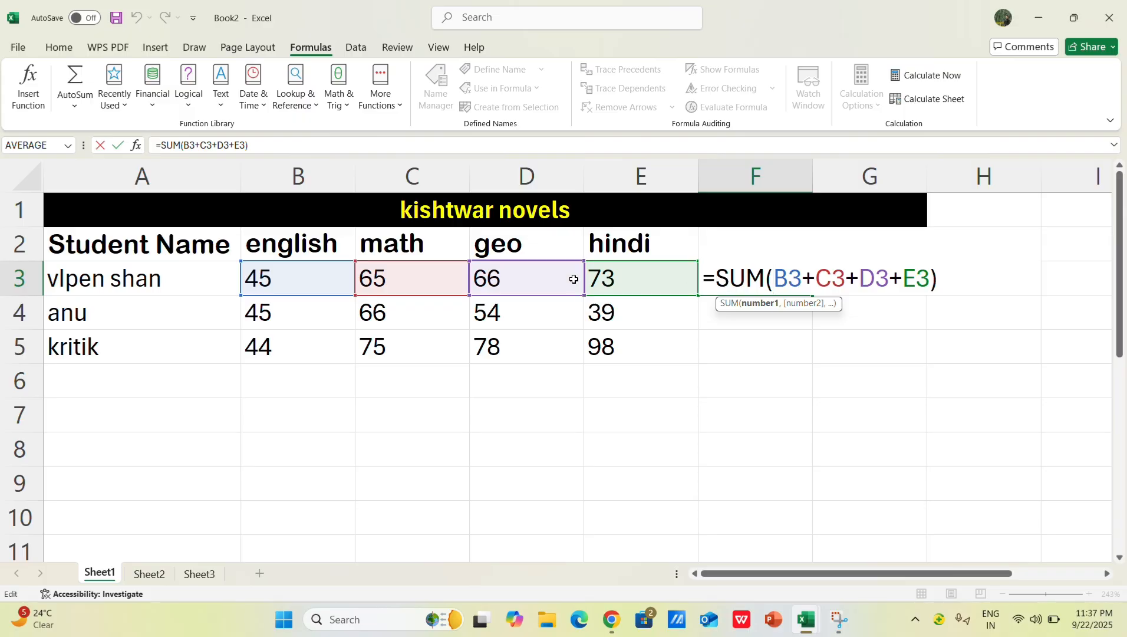
{"action": "left_click_drag", "start_coordinate": [932, 278], "coordinate": [773, 280]}
{"action": "key", "text": "Delete"}
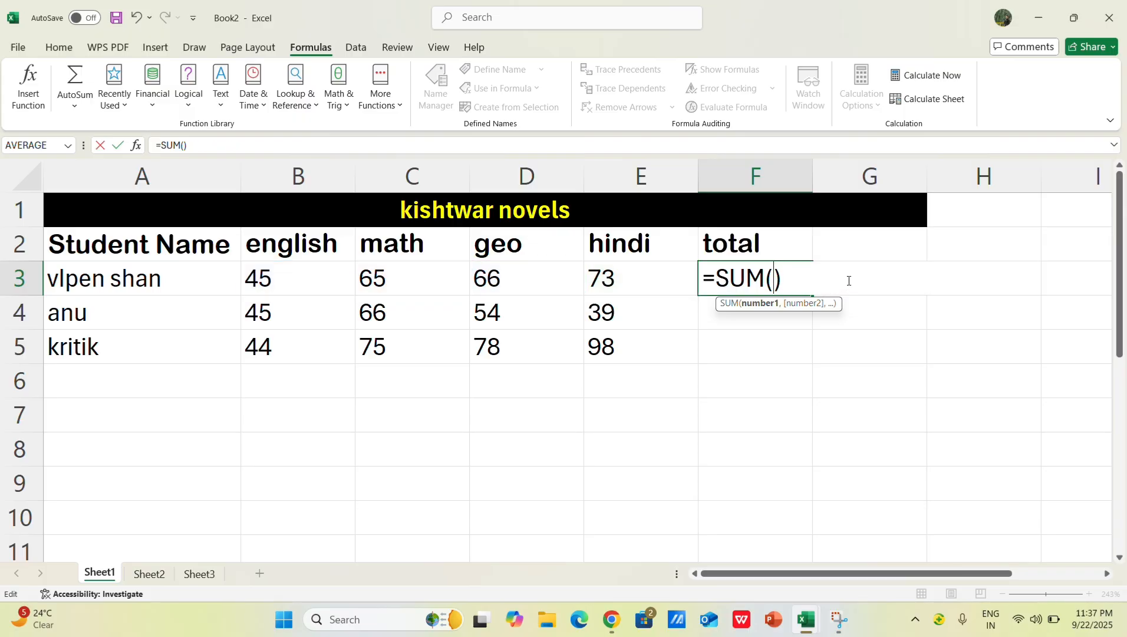
{"action": "key", "text": "Delete"}
{"action": "key", "text": "BackSpace"}
{"action": "key", "text": "BackSpace"}
{"action": "key", "text": "BackSpace"}
{"action": "key", "text": "BackSpace"}
{"action": "key", "text": "BackSpace"}
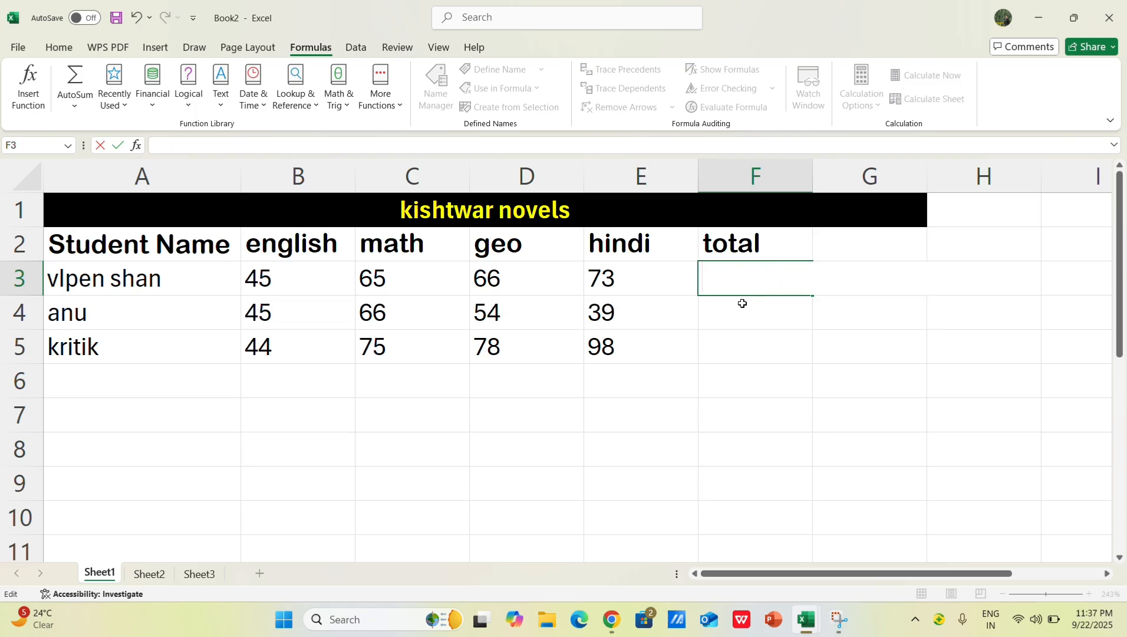
Step: Total the first student's marks in F3 with SUM over the range B3:E3
{"action": "type", "text": "="}
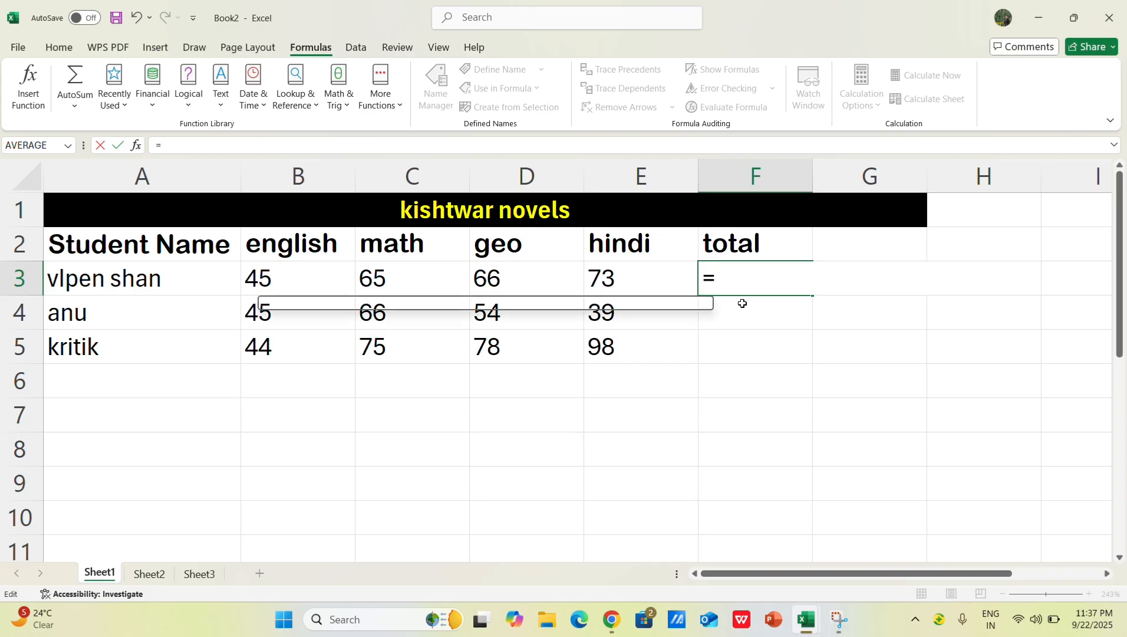
{"action": "type", "text": "Sum"}
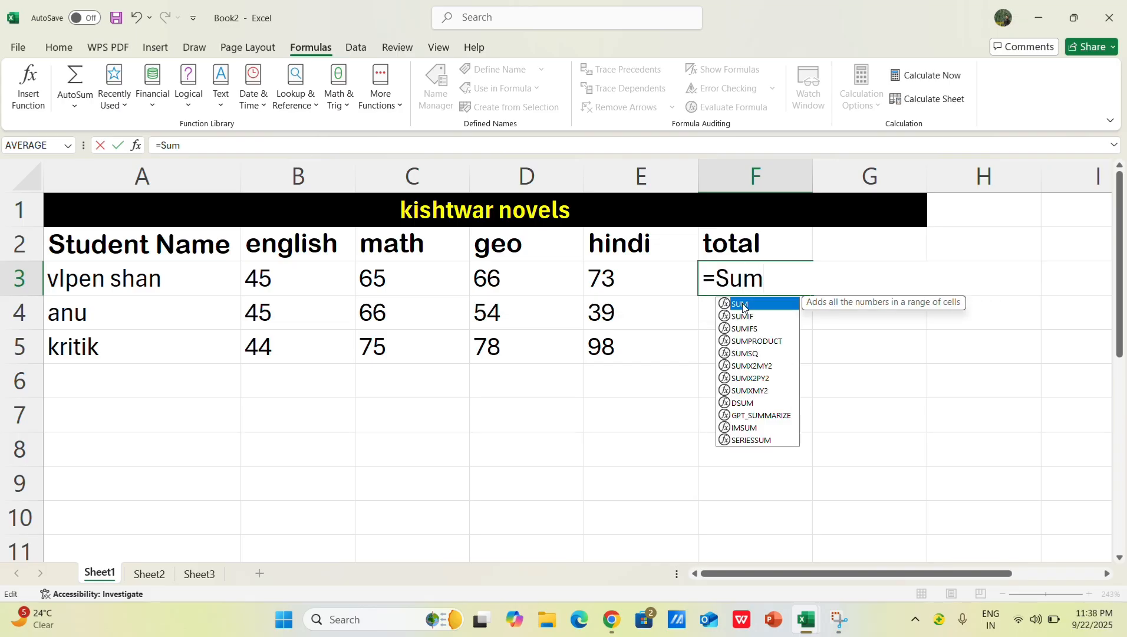
{"action": "double_click", "coordinate": [743, 304]}
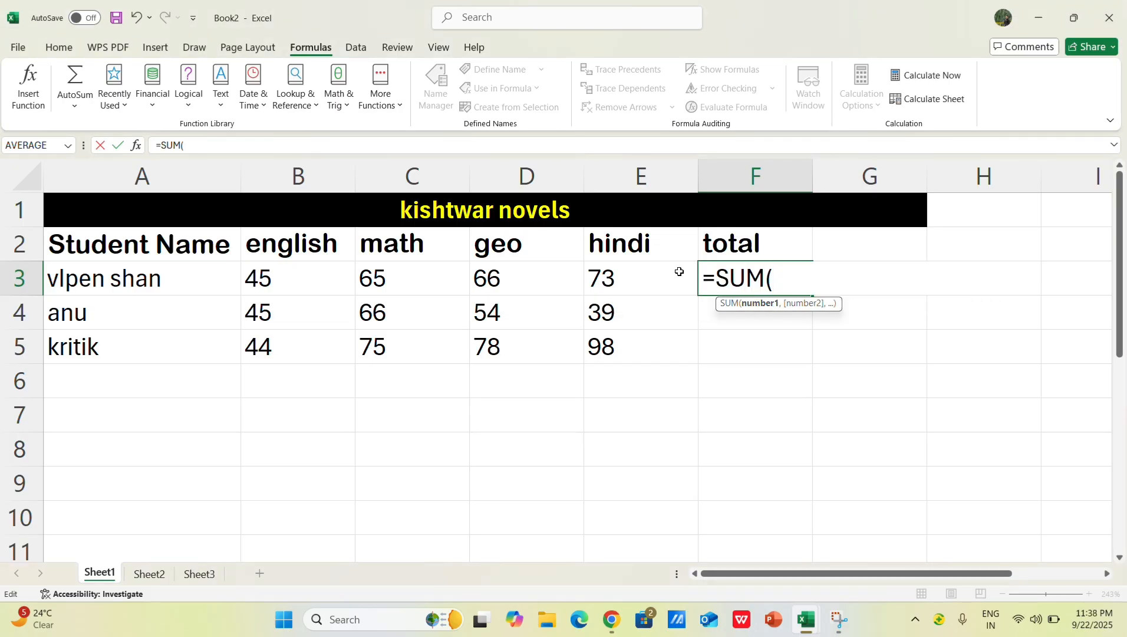
{"action": "left_click_drag", "start_coordinate": [267, 281], "coordinate": [341, 261]}
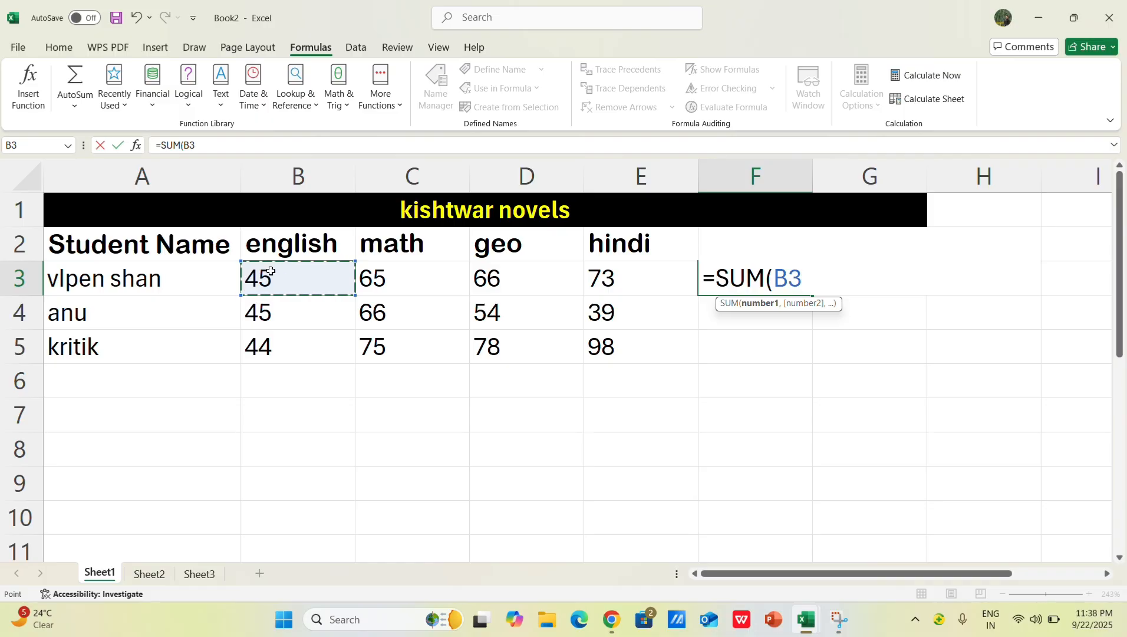
{"action": "left_click_drag", "start_coordinate": [250, 281], "coordinate": [604, 279]}
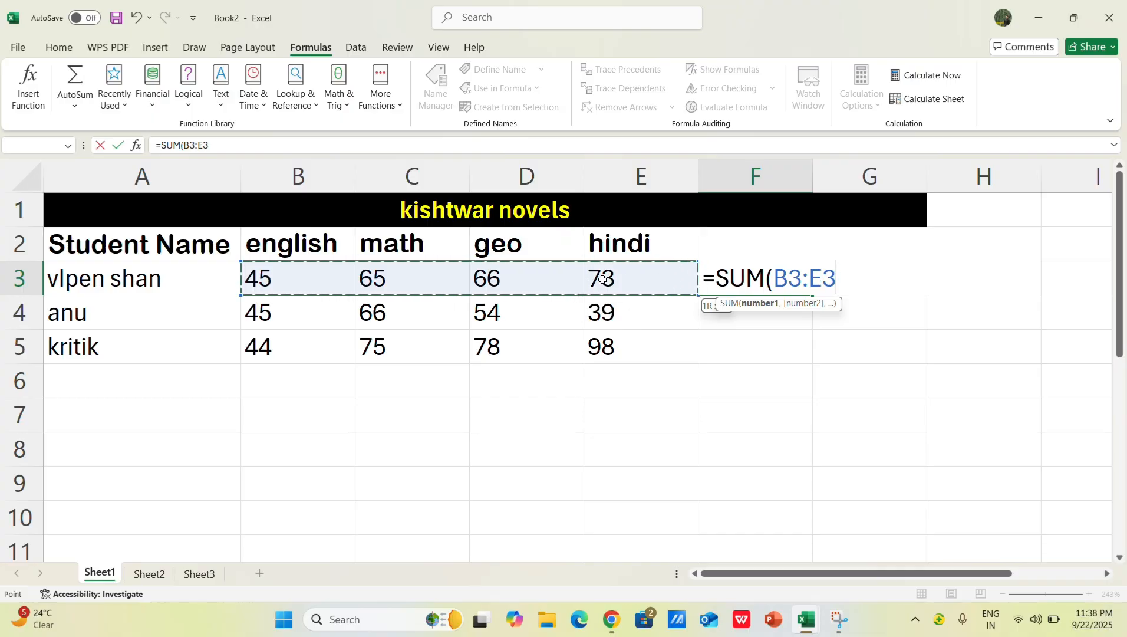
{"action": "left_click_drag", "start_coordinate": [603, 280], "coordinate": [607, 279]}
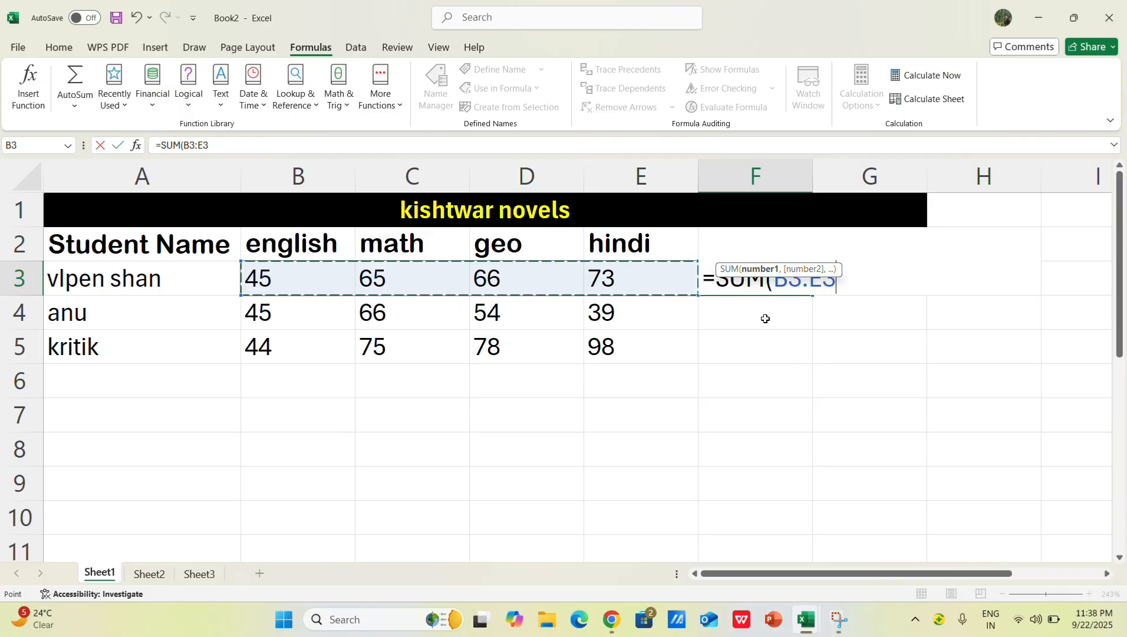
{"action": "key", "text": "Return"}
Step: Erase the range-based SUM formula from F3
{"action": "left_click", "coordinate": [790, 281]}
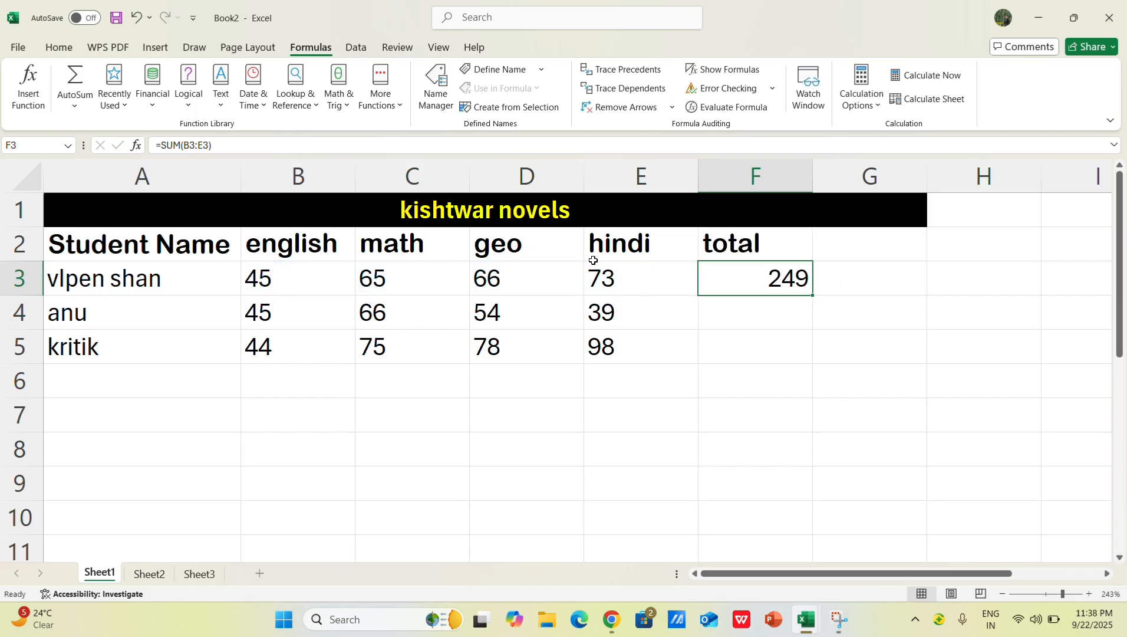
{"action": "double_click", "coordinate": [810, 277]}
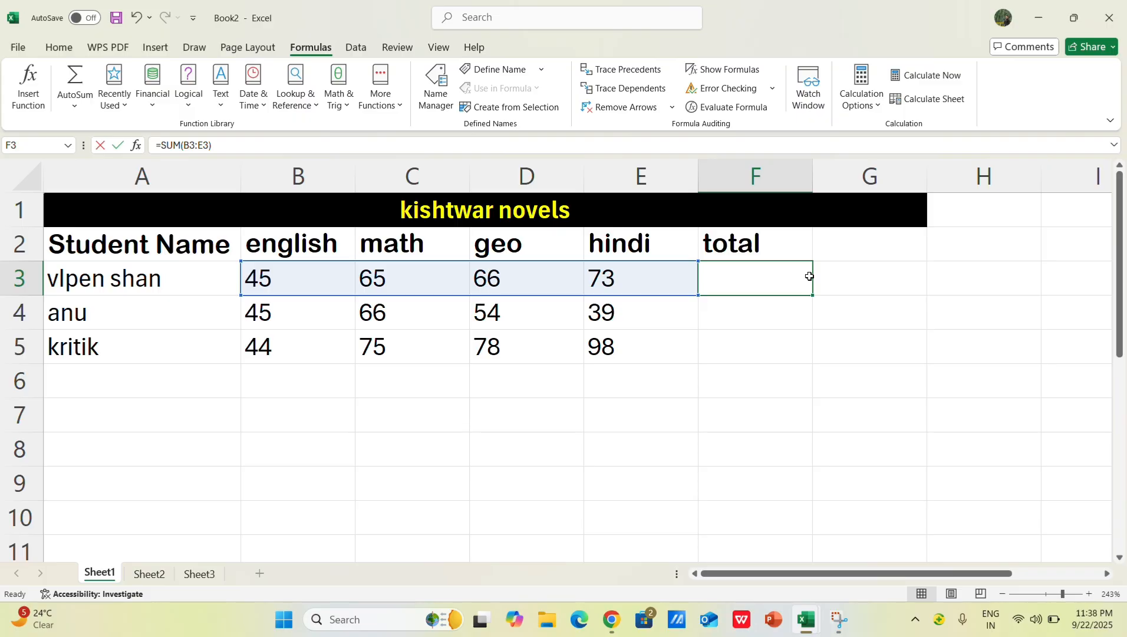
{"action": "left_click_drag", "start_coordinate": [845, 278], "coordinate": [699, 295]}
{"action": "key", "text": "BackSpace"}
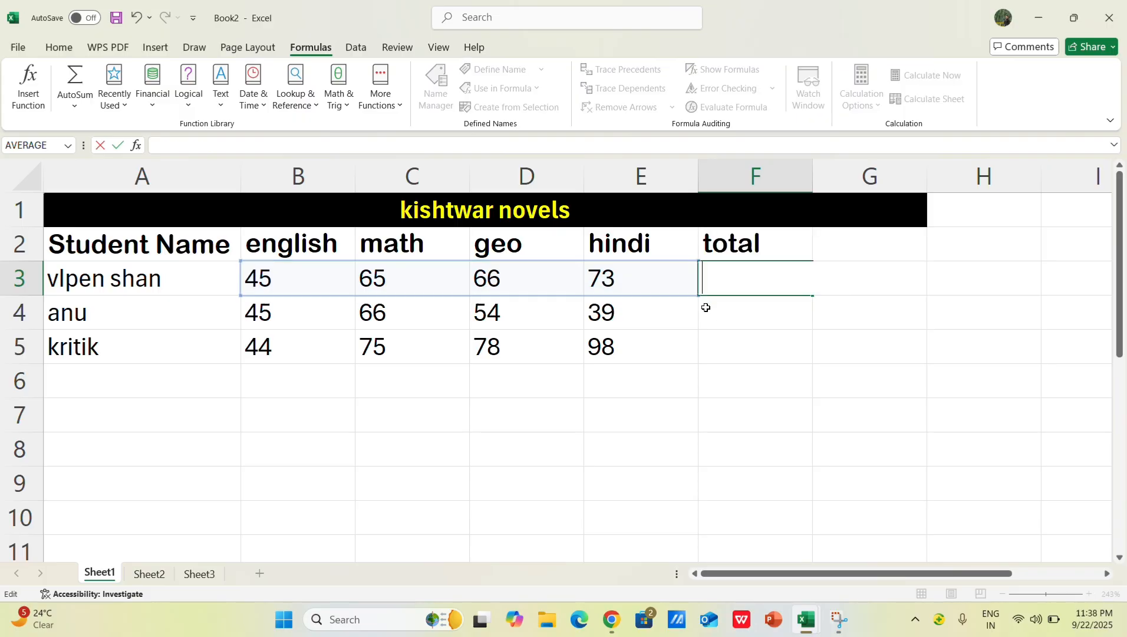
{"action": "left_click", "coordinate": [764, 352]}
Step: Enter the SUM function again in F3, adding the first student's marks across B3:E3
{"action": "left_click", "coordinate": [742, 276]}
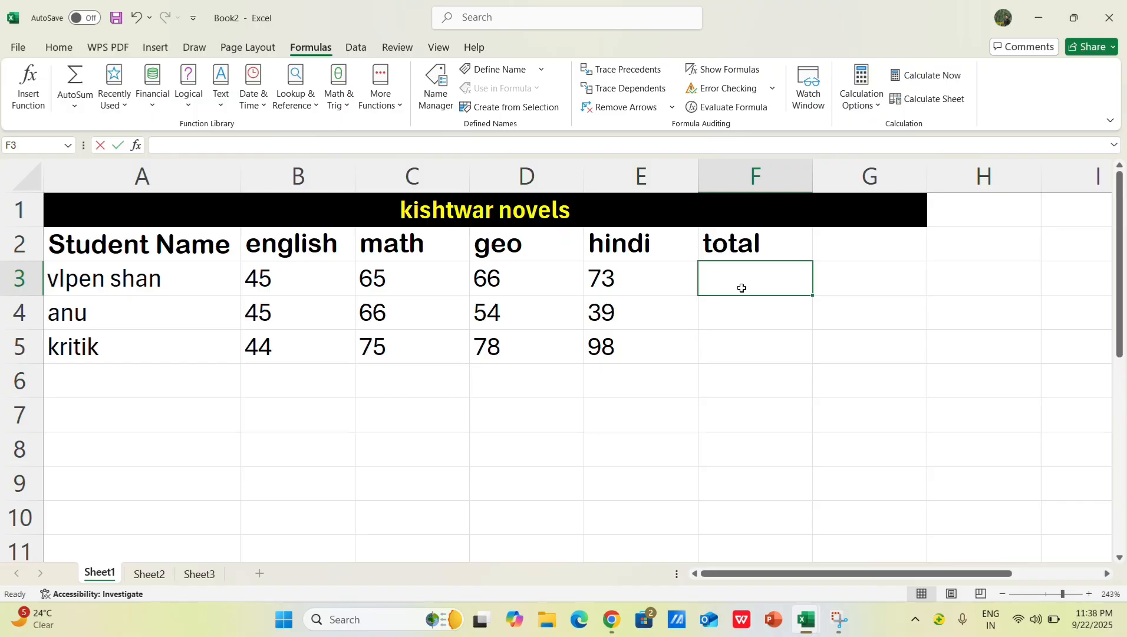
{"action": "type", "text": "=sum"}
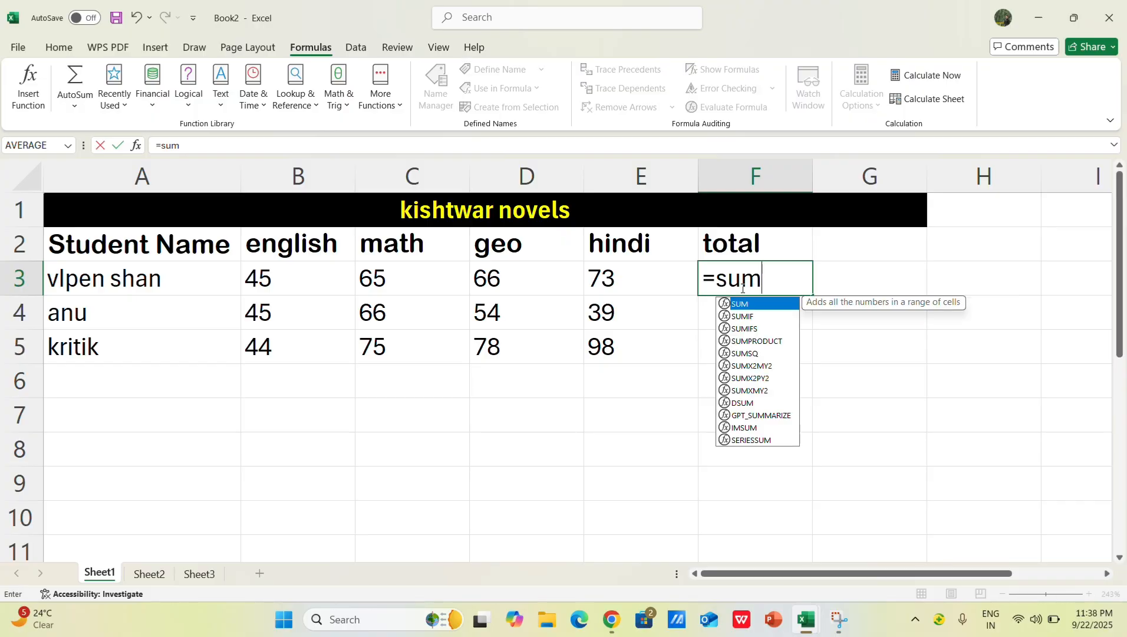
{"action": "double_click", "coordinate": [768, 312]}
{"action": "left_click_drag", "start_coordinate": [291, 286], "coordinate": [606, 279]}
{"action": "key", "text": "Return"}
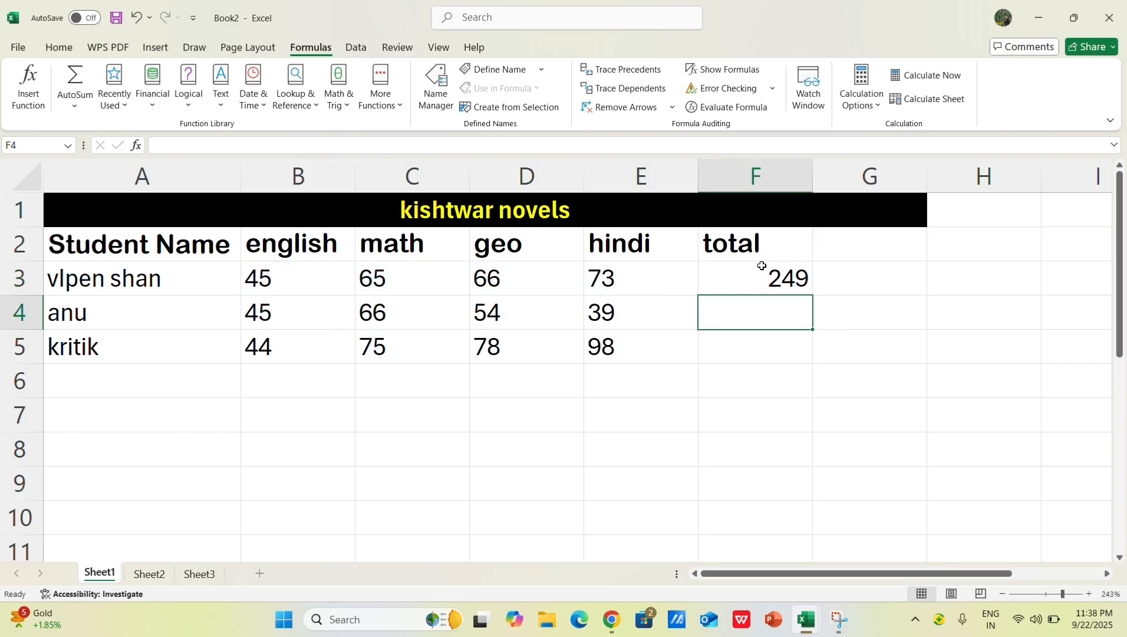
Step: Left-align the contents of the total column (column F)
{"action": "left_click", "coordinate": [60, 46]}
{"action": "left_click", "coordinate": [749, 177]}
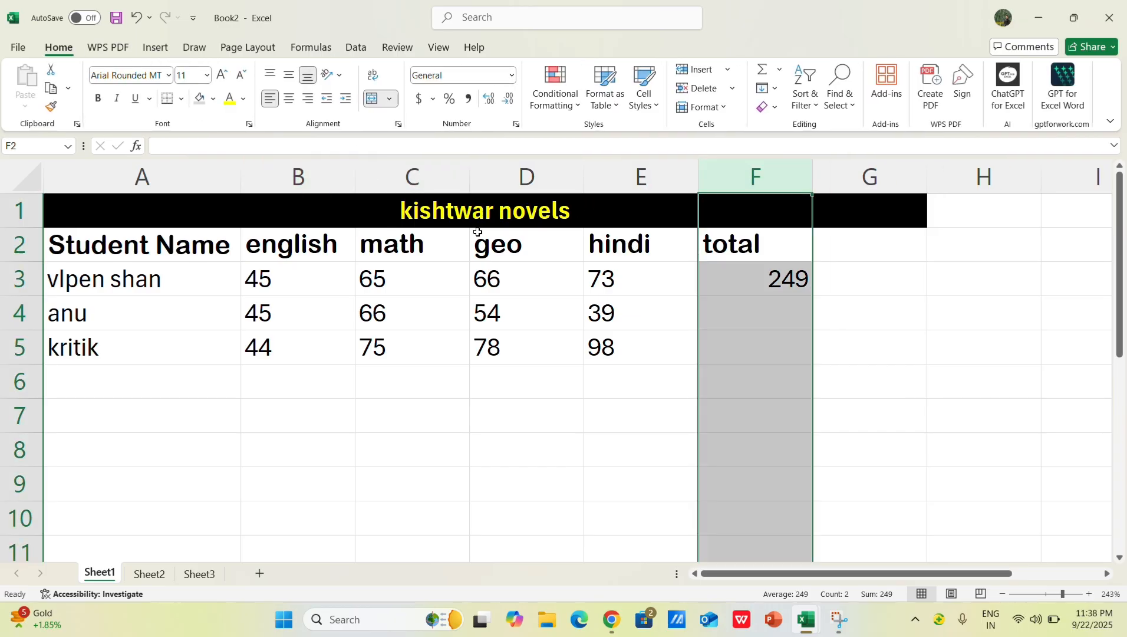
{"action": "left_click", "coordinate": [289, 99]}
{"action": "left_click", "coordinate": [269, 99]}
{"action": "left_click", "coordinate": [728, 381]}
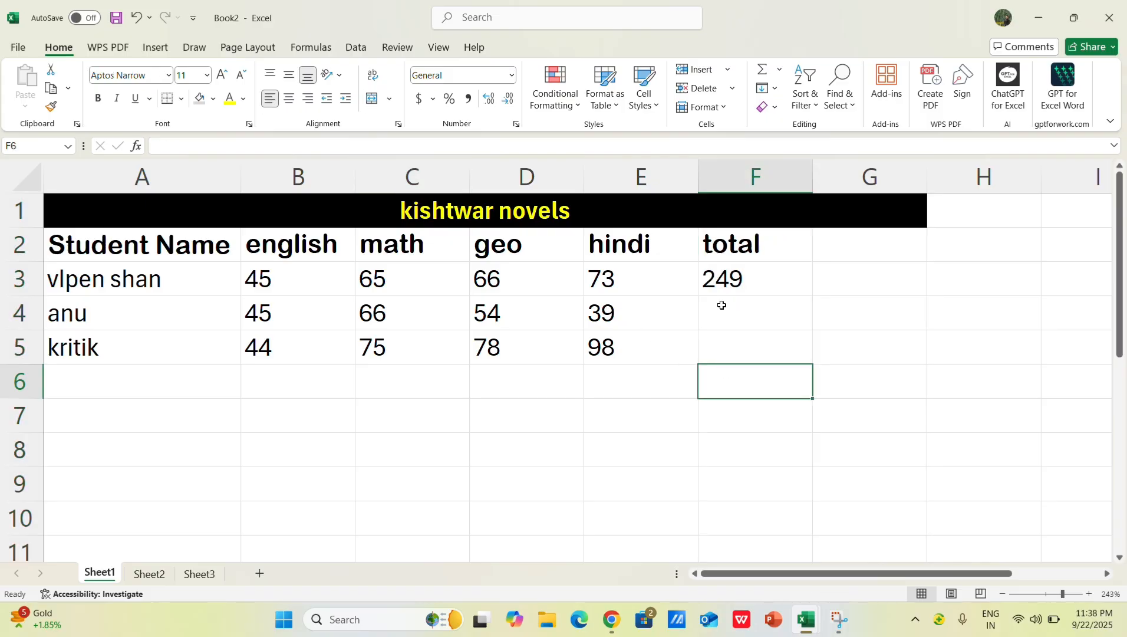
Step: Copy the total formula from F3 down through F5 for the remaining students
{"action": "left_click", "coordinate": [736, 313]}
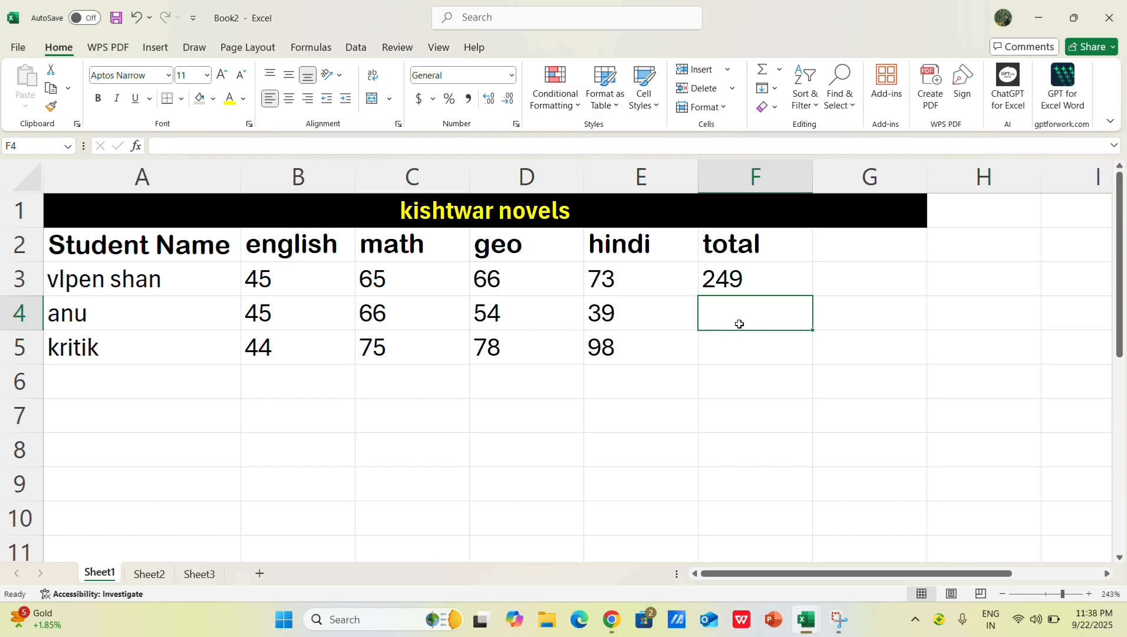
{"action": "left_click_drag", "start_coordinate": [1122, 312], "coordinate": [1123, 282]}
{"action": "left_click", "coordinate": [733, 283]}
{"action": "left_click_drag", "start_coordinate": [812, 296], "coordinate": [812, 348]}
{"action": "left_click", "coordinate": [881, 290]}
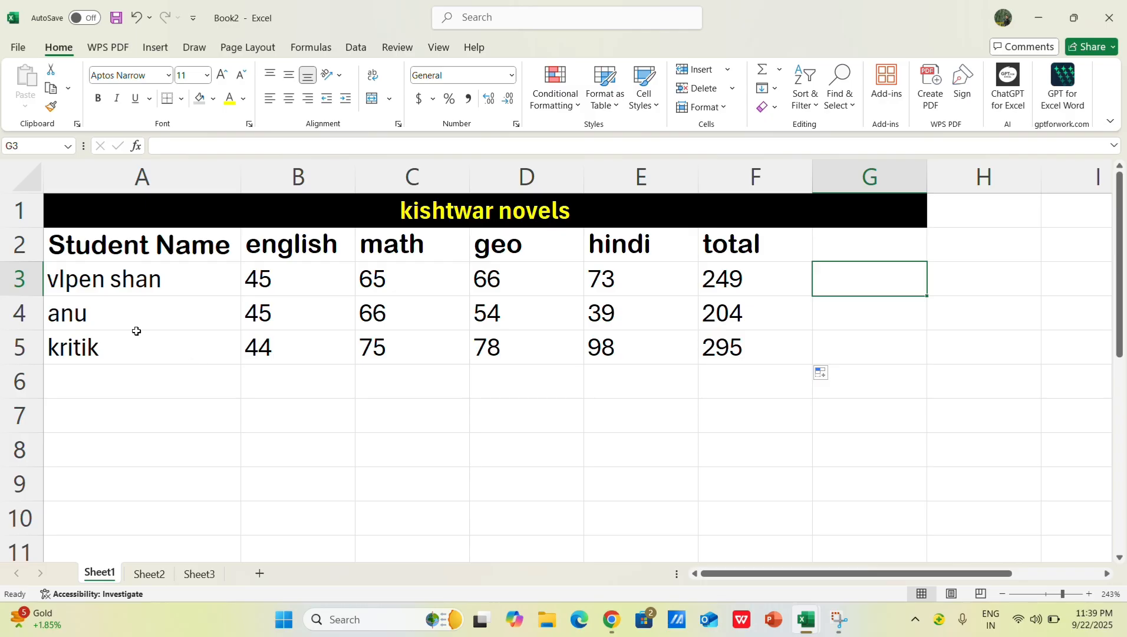
Step: Review the SUM formula in F3 and look over the completed marks table from the totals back to the title
{"action": "left_click", "coordinate": [747, 289]}
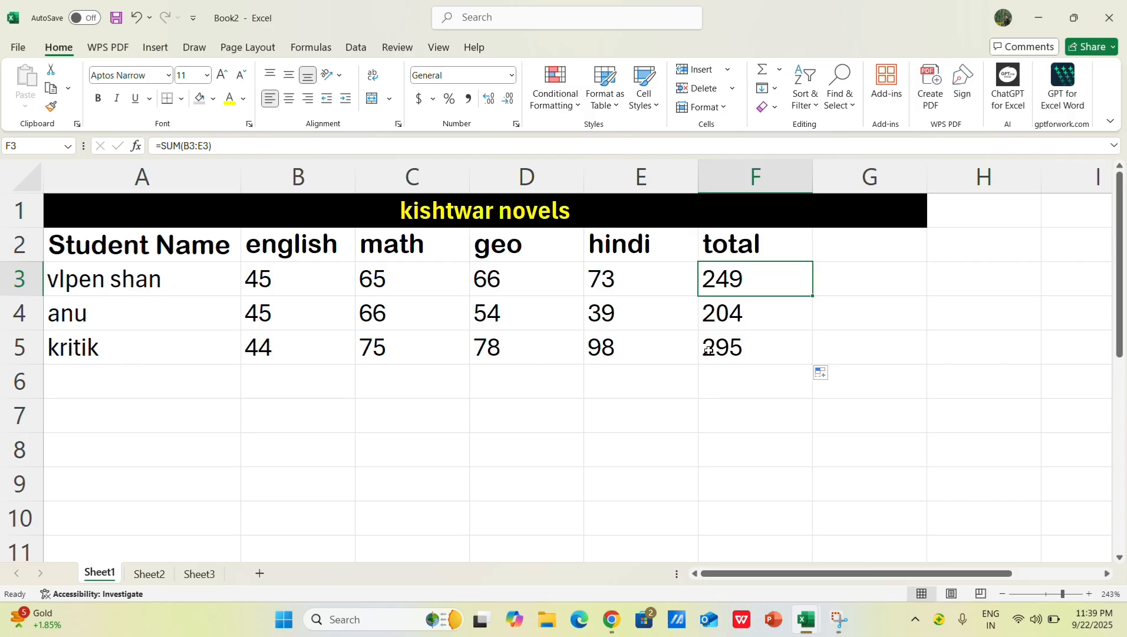
{"action": "left_click", "coordinate": [792, 419]}
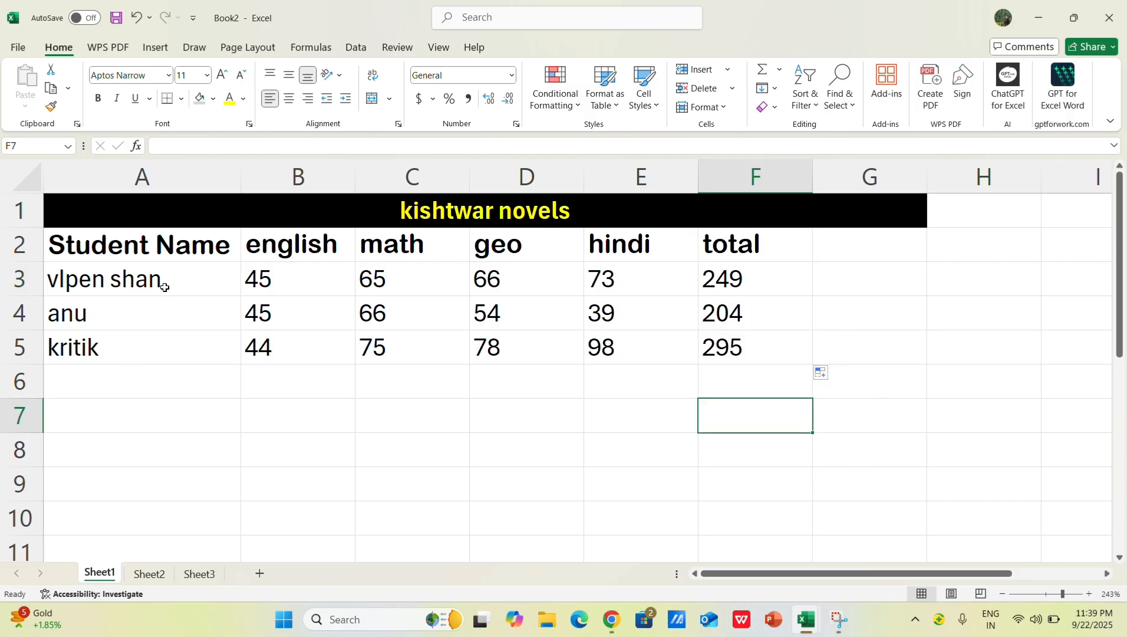
{"action": "scroll", "coordinate": [291, 409], "scroll_direction": "down", "scroll_amount": 2}
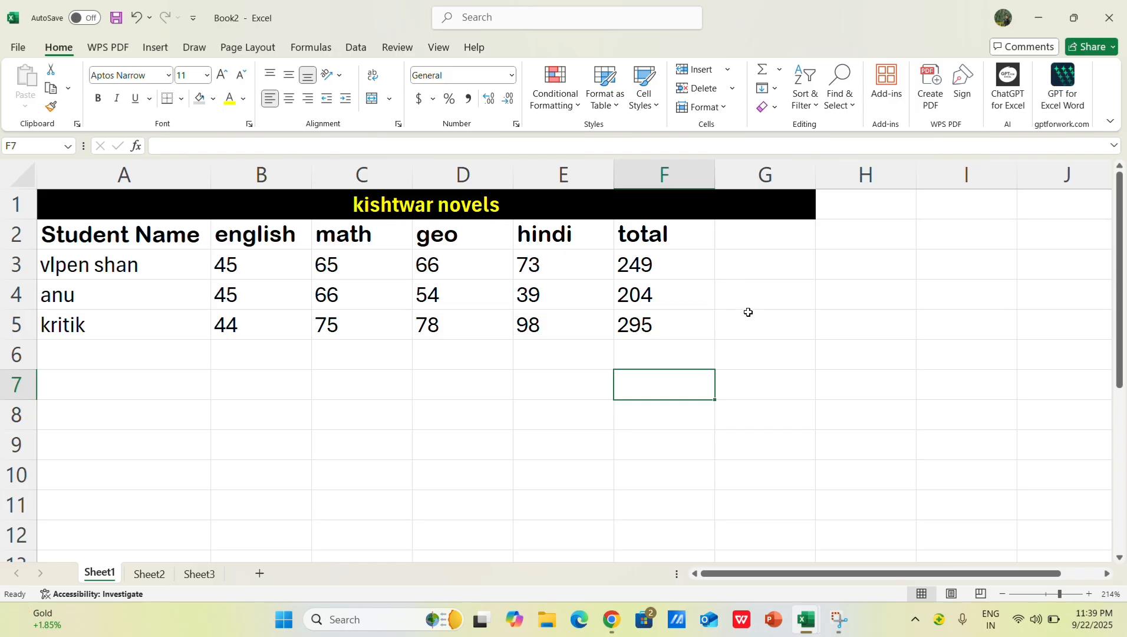
{"action": "scroll", "coordinate": [748, 310], "scroll_direction": "up", "scroll_amount": 4}
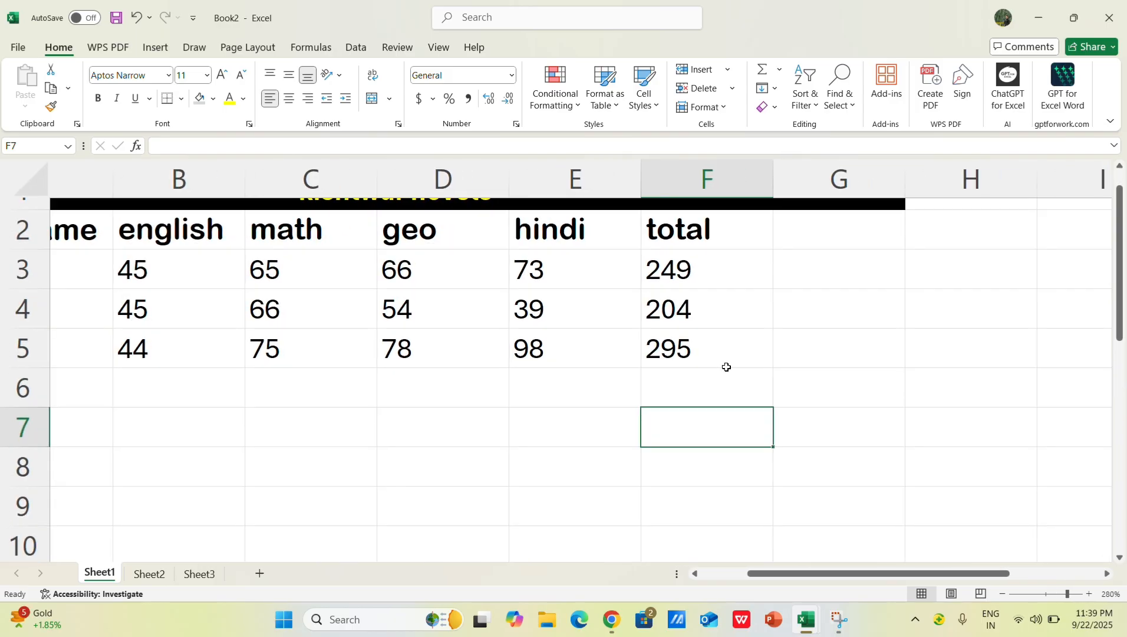
{"action": "key", "text": "ctrl+Left"}
{"action": "key", "text": "ctrl+Up"}
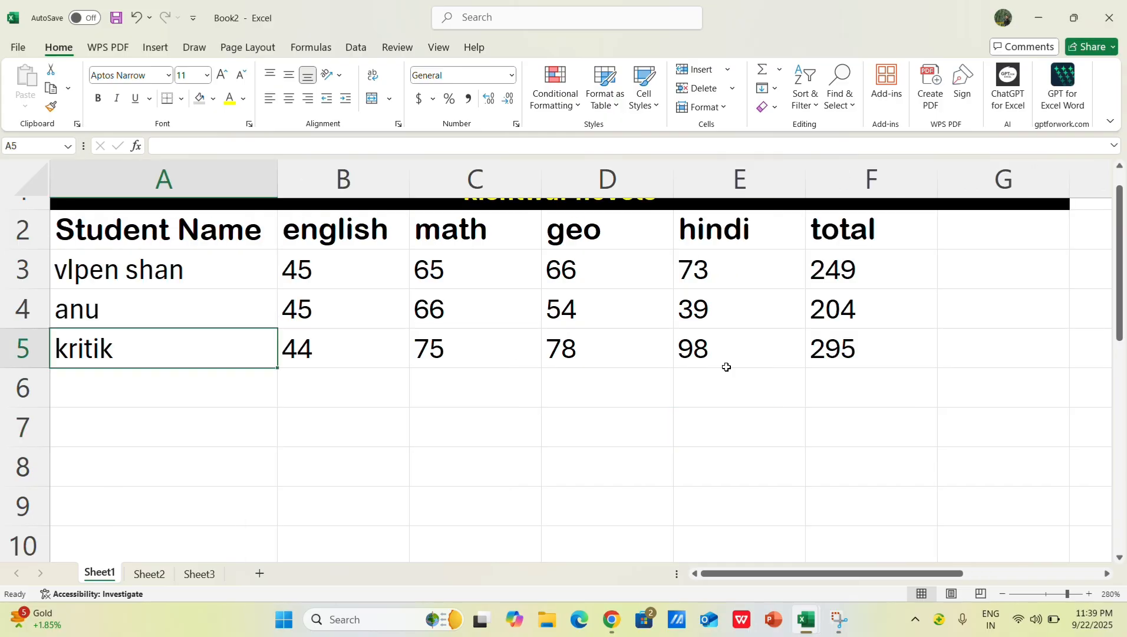
{"action": "key", "text": "ctrl+Up"}
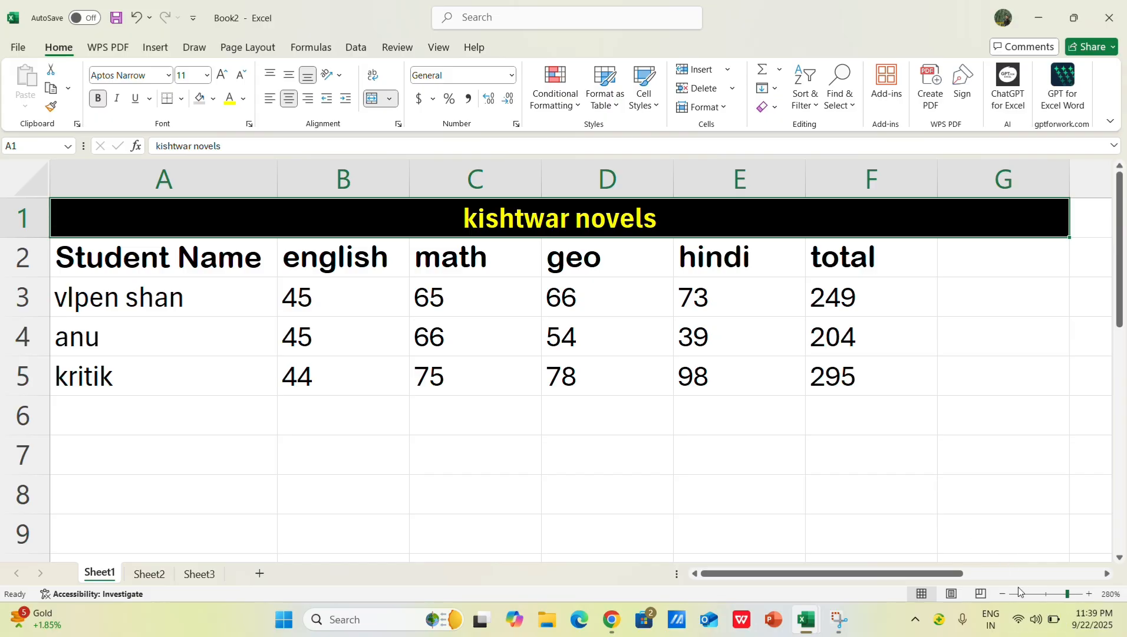
{"action": "left_click", "coordinate": [1003, 592]}
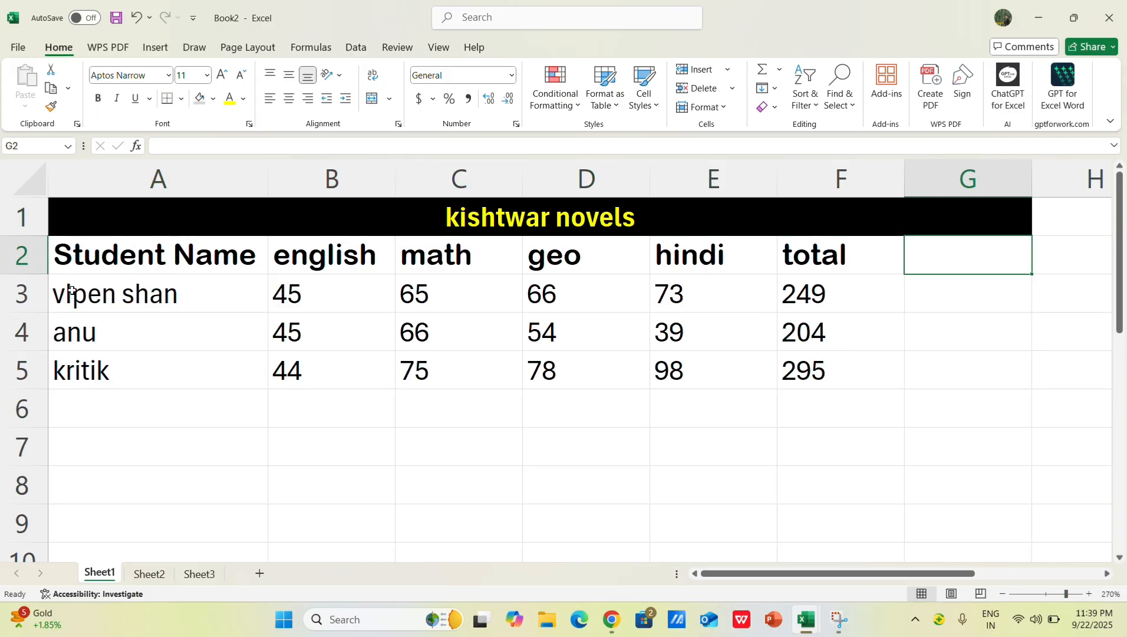
Step: Change the lowercase t in the middle of the third student's name in A5 to a capital T
{"action": "left_click", "coordinate": [82, 369]}
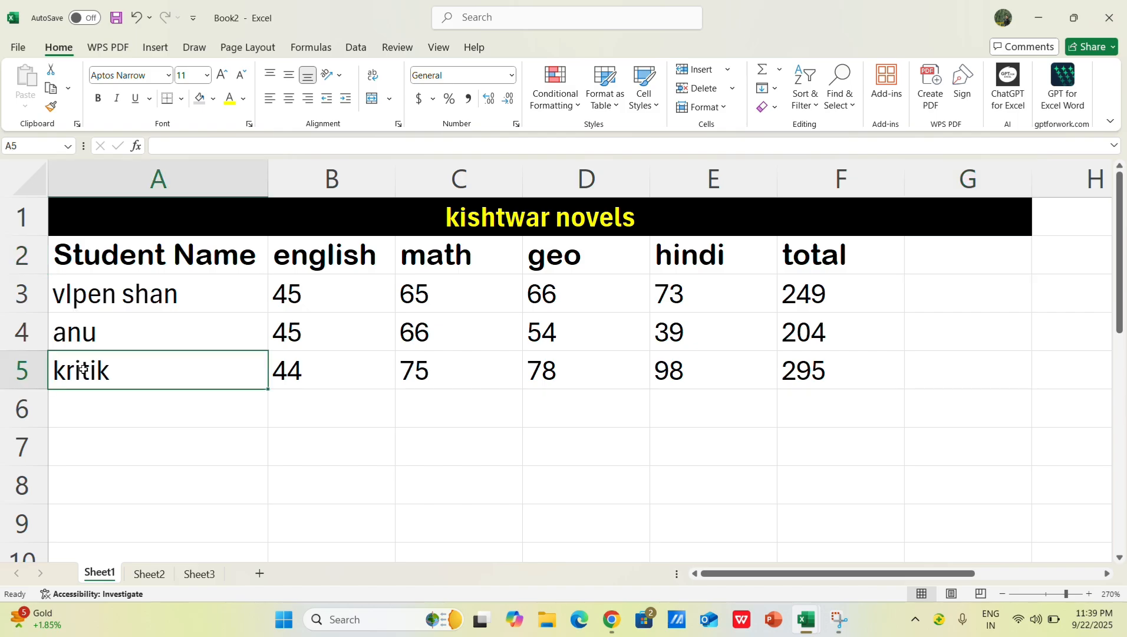
{"action": "double_click", "coordinate": [82, 370]}
{"action": "key", "text": "BackSpace"}
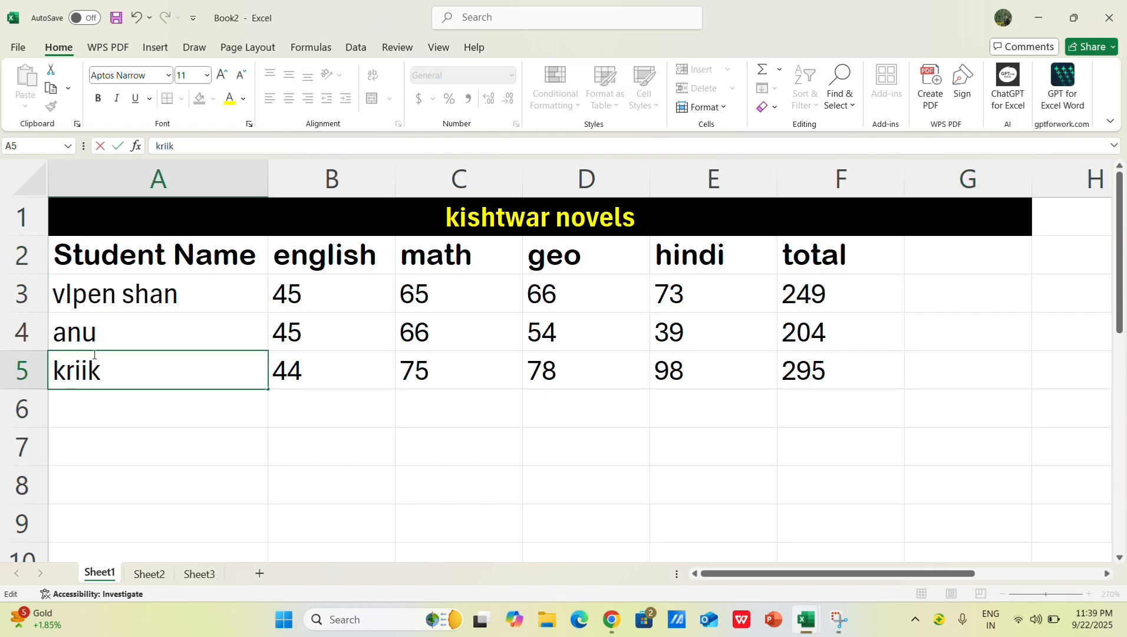
{"action": "type", "text": "T"}
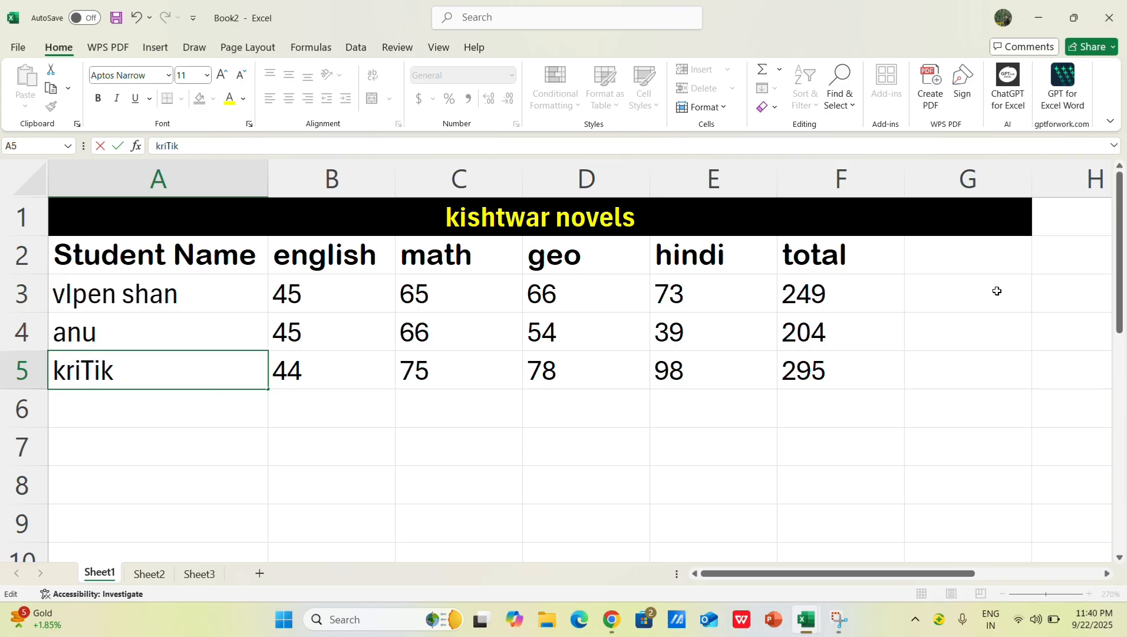
{"action": "left_click", "coordinate": [911, 272]}
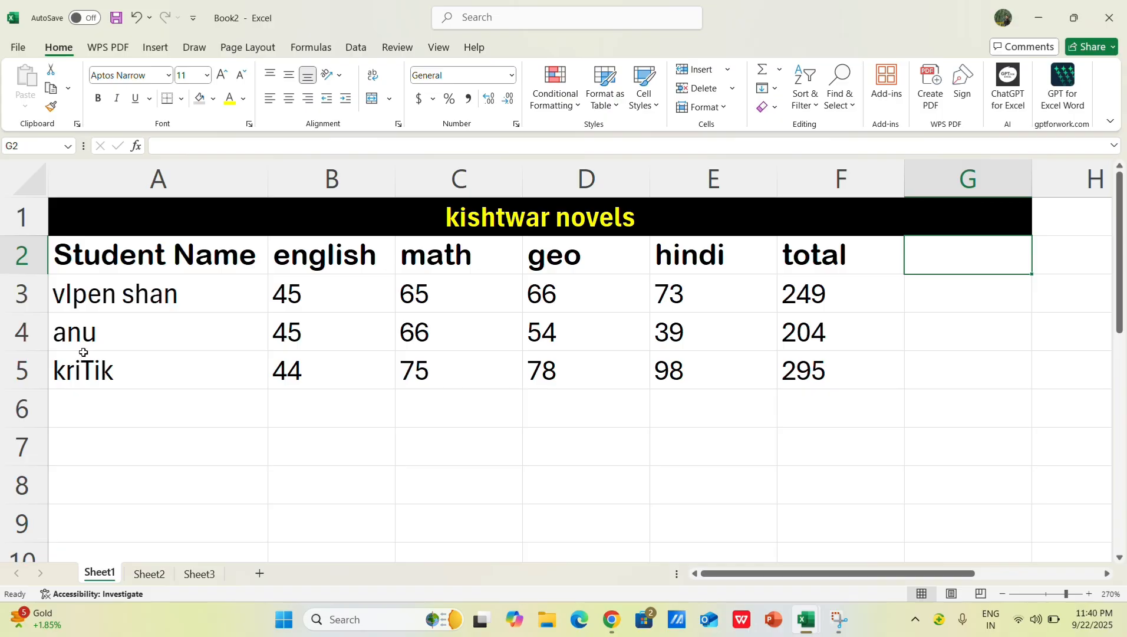
Step: Append surnames in mixed upper and lower case to the second and third students' names in A4 and A5
{"action": "double_click", "coordinate": [118, 335]}
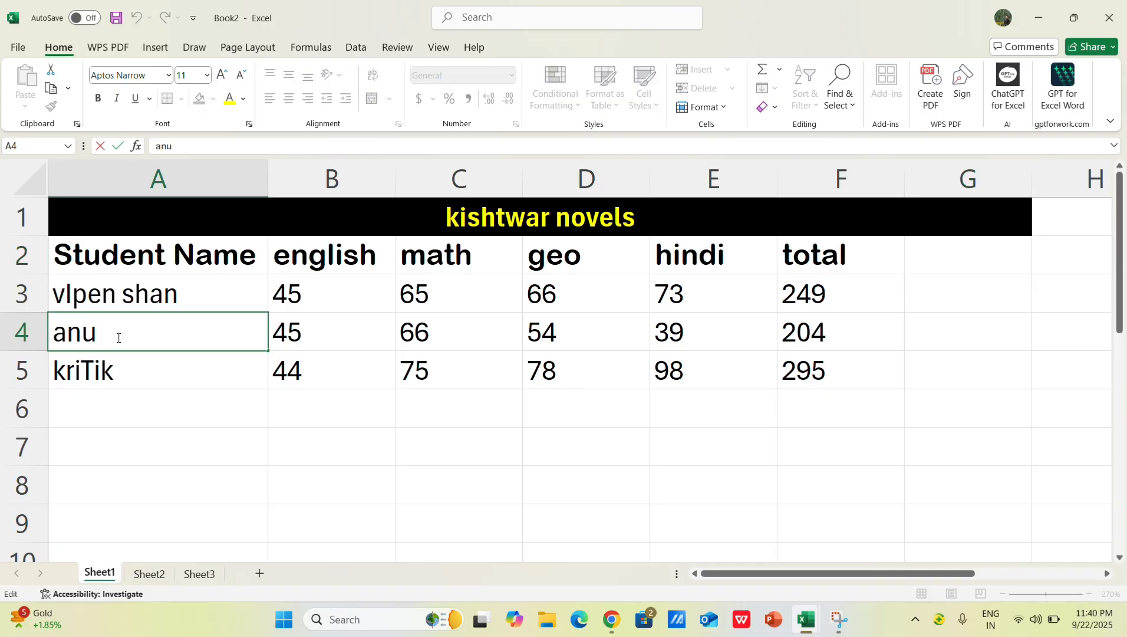
{"action": "type", "text": "KUMaar"}
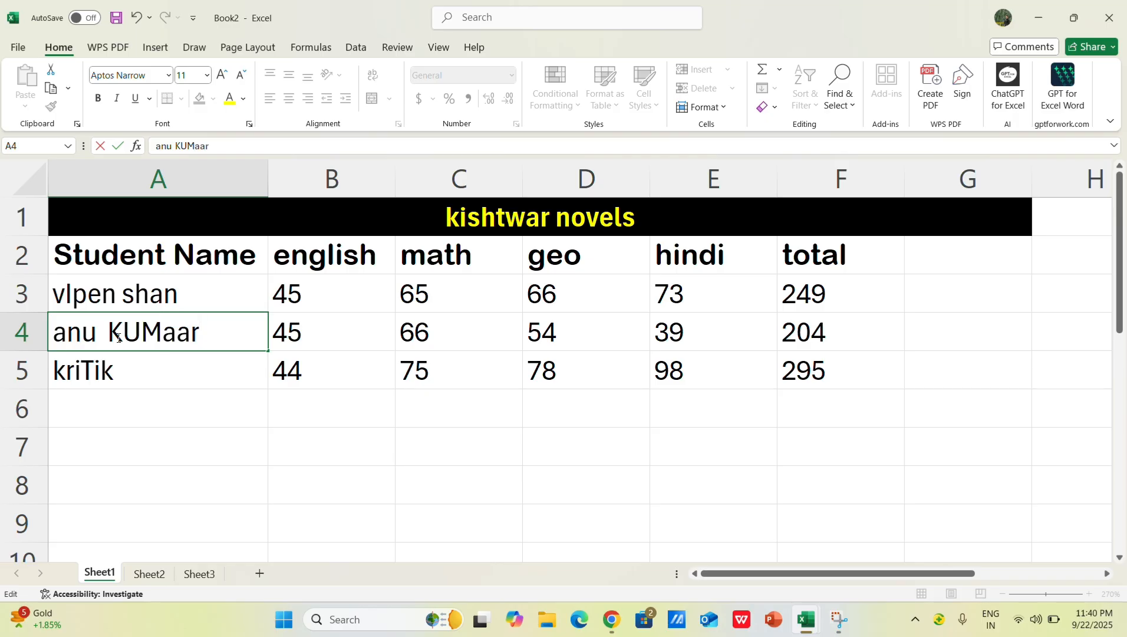
{"action": "double_click", "coordinate": [160, 384]}
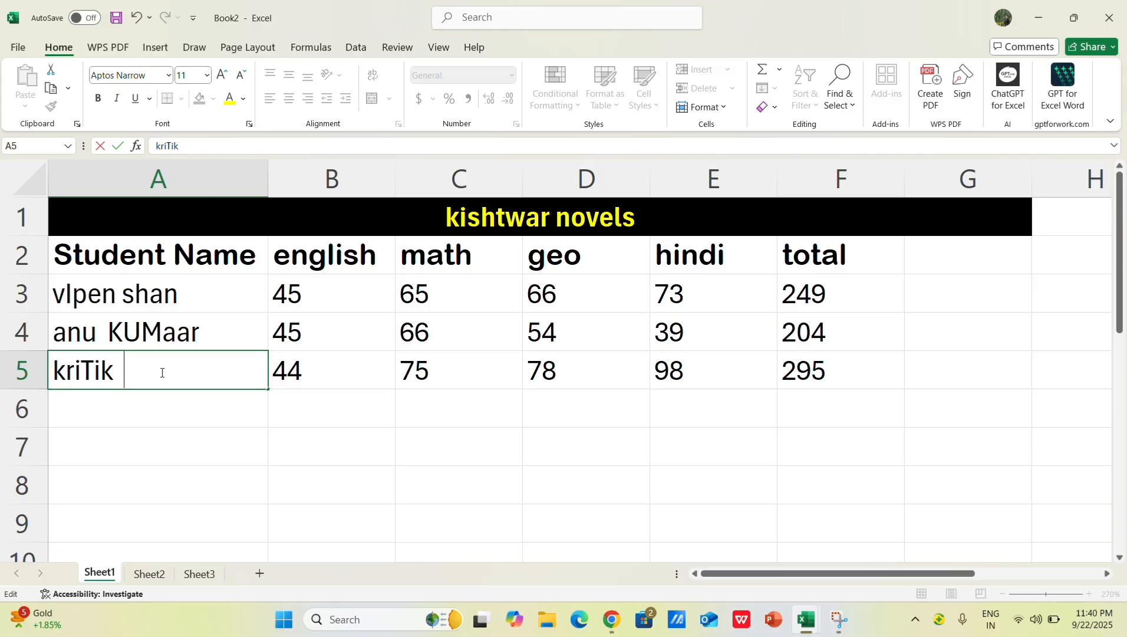
{"action": "type", "text": "sinGH"}
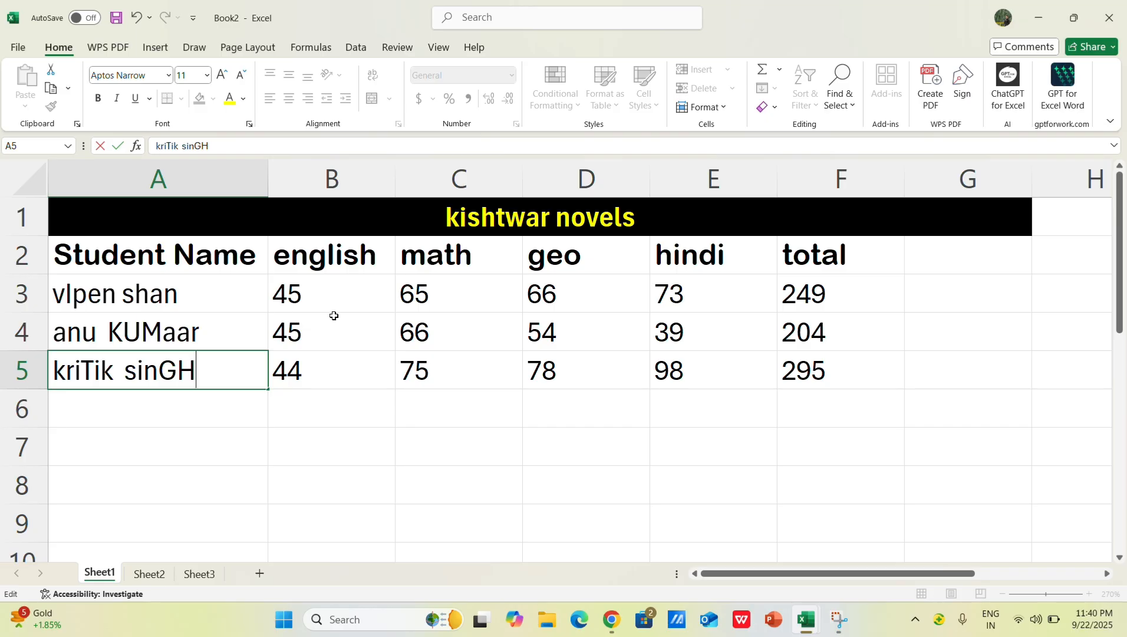
{"action": "left_click", "coordinate": [942, 249]}
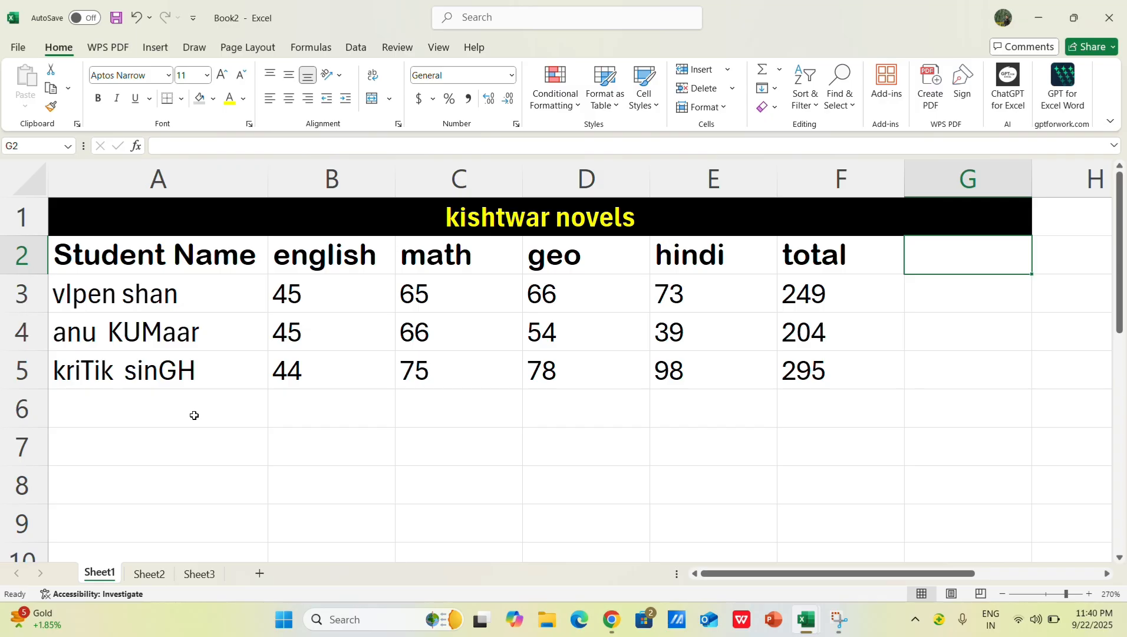
{"action": "left_click", "coordinate": [481, 467]}
{"action": "left_click", "coordinate": [942, 255]}
{"action": "left_click", "coordinate": [907, 347]}
{"action": "left_click", "coordinate": [937, 263]}
{"action": "double_click", "coordinate": [939, 262]}
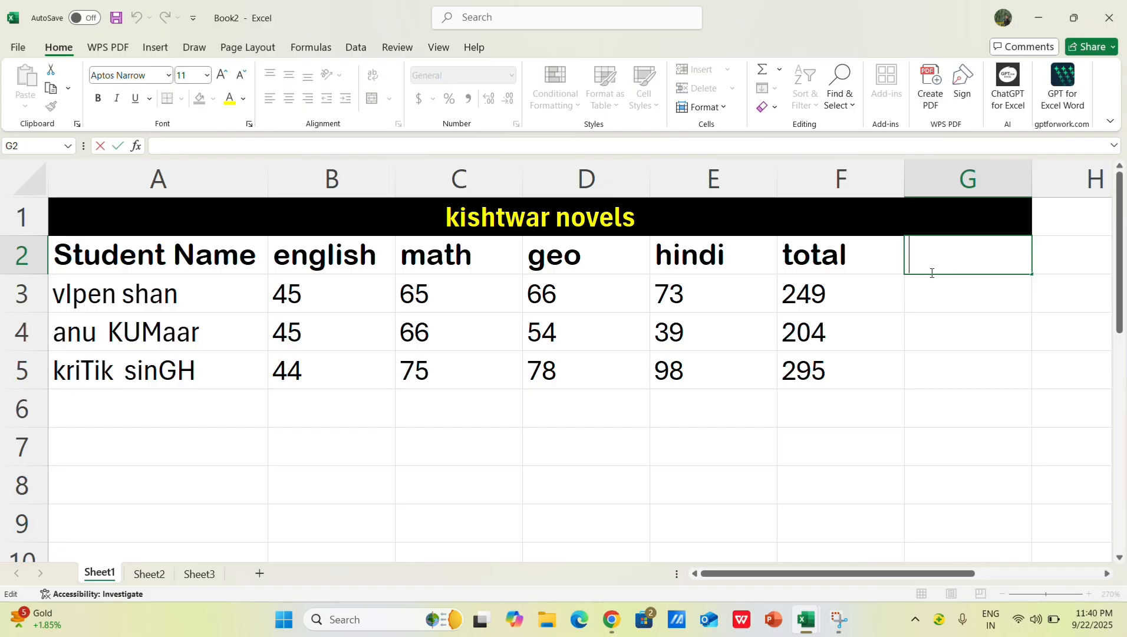
{"action": "type", "text": "=pr"}
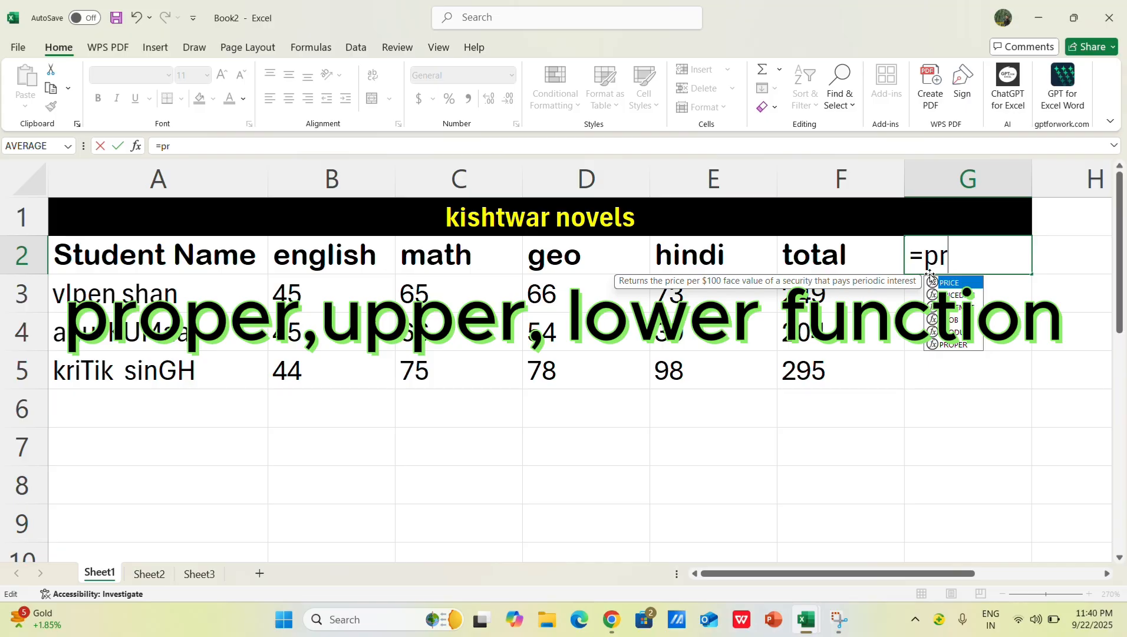
{"action": "type", "text": "oper"}
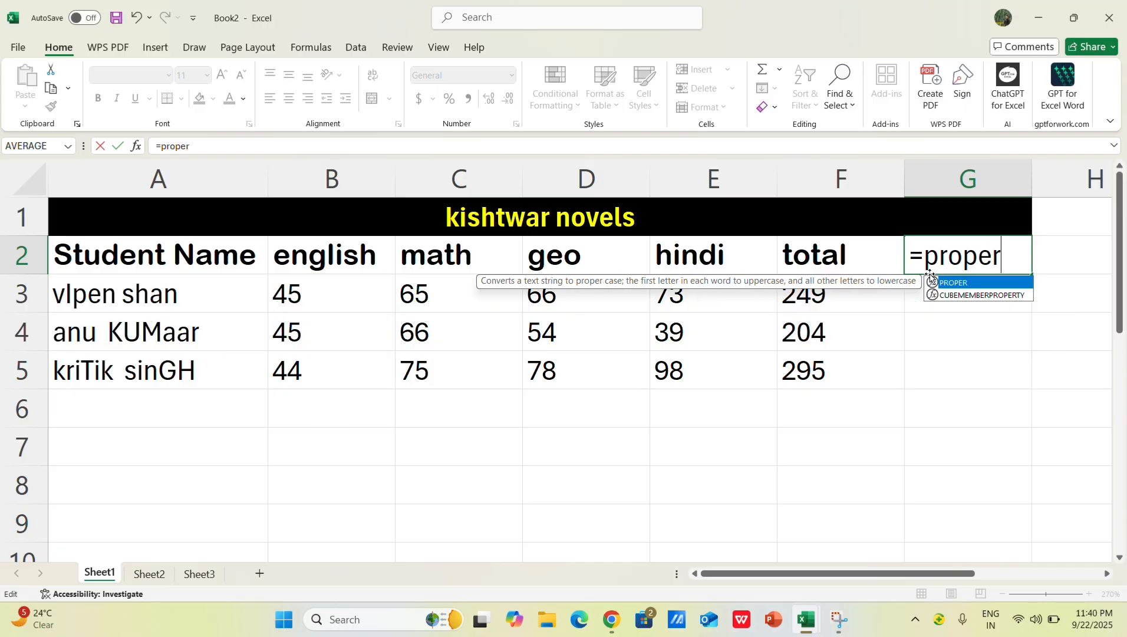
{"action": "double_click", "coordinate": [991, 281]}
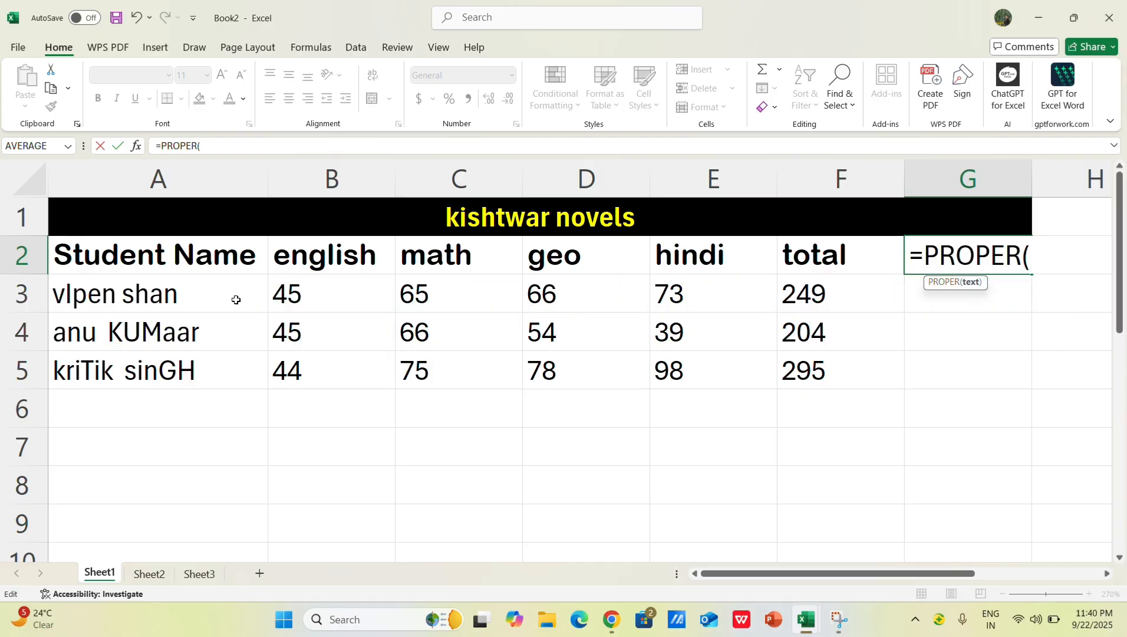
{"action": "left_click", "coordinate": [177, 287]}
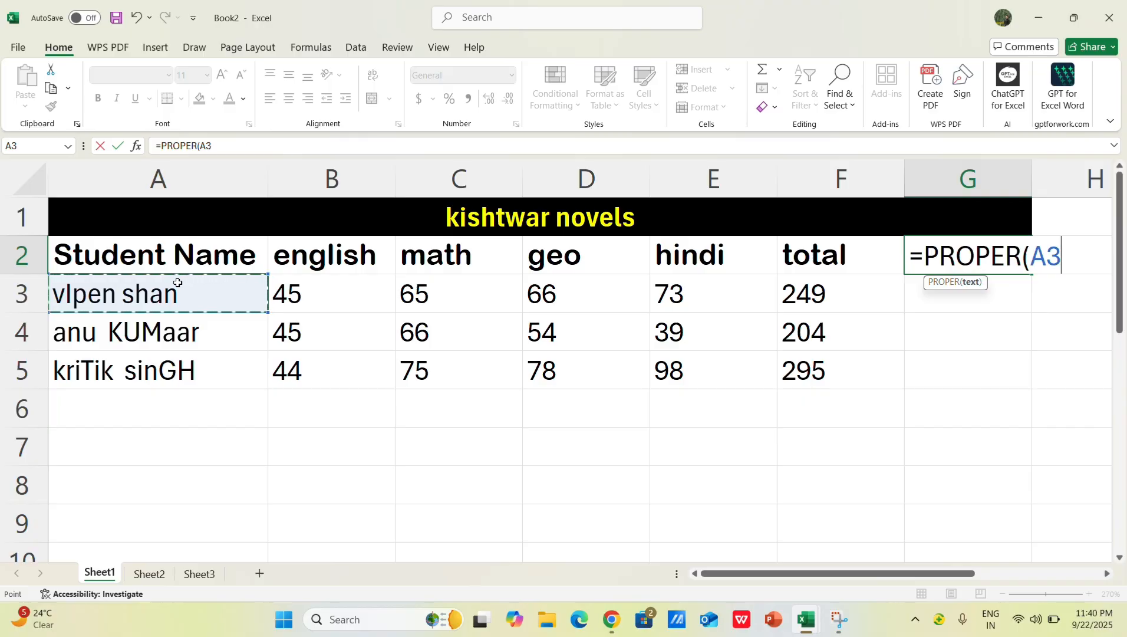
{"action": "key", "text": "BackSpace"}
{"action": "key", "text": "BackSpace"}
{"action": "key", "text": "BackSpace"}
{"action": "key", "text": "BackSpace"}
{"action": "key", "text": "BackSpace"}
{"action": "key", "text": "BackSpace"}
{"action": "key", "text": "BackSpace"}
{"action": "key", "text": "BackSpace"}
{"action": "key", "text": "BackSpace"}
{"action": "key", "text": "BackSpace"}
{"action": "left_click", "coordinate": [716, 481]}
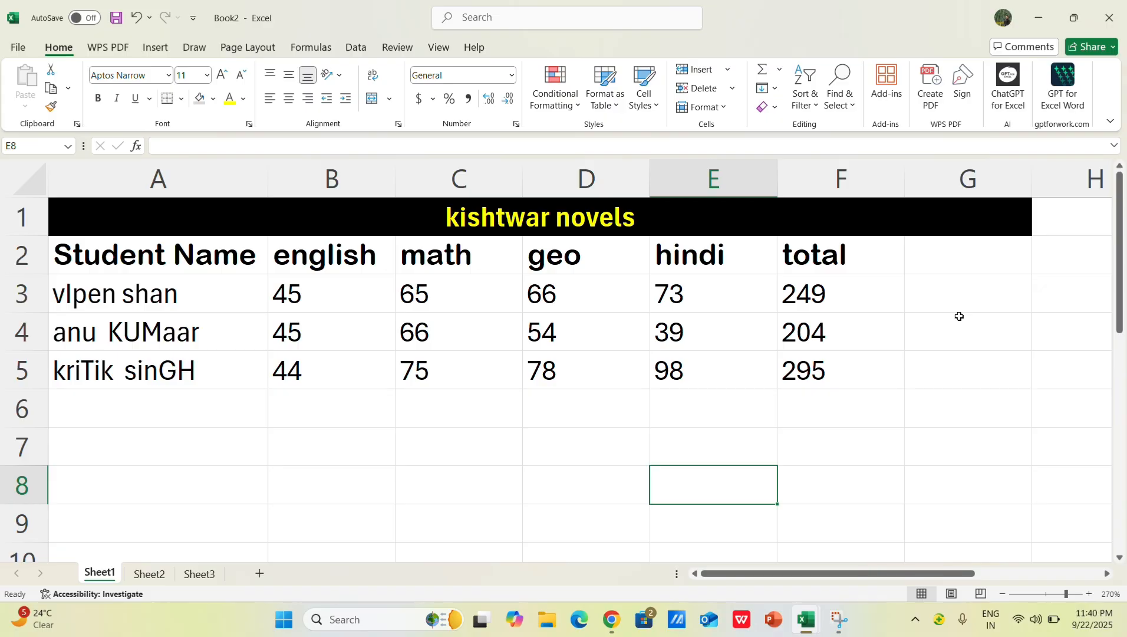
Step: Enter =PROPER(A3) in G3 to convert the first student's name to proper case
{"action": "left_click", "coordinate": [936, 294]}
{"action": "type", "text": "-"}
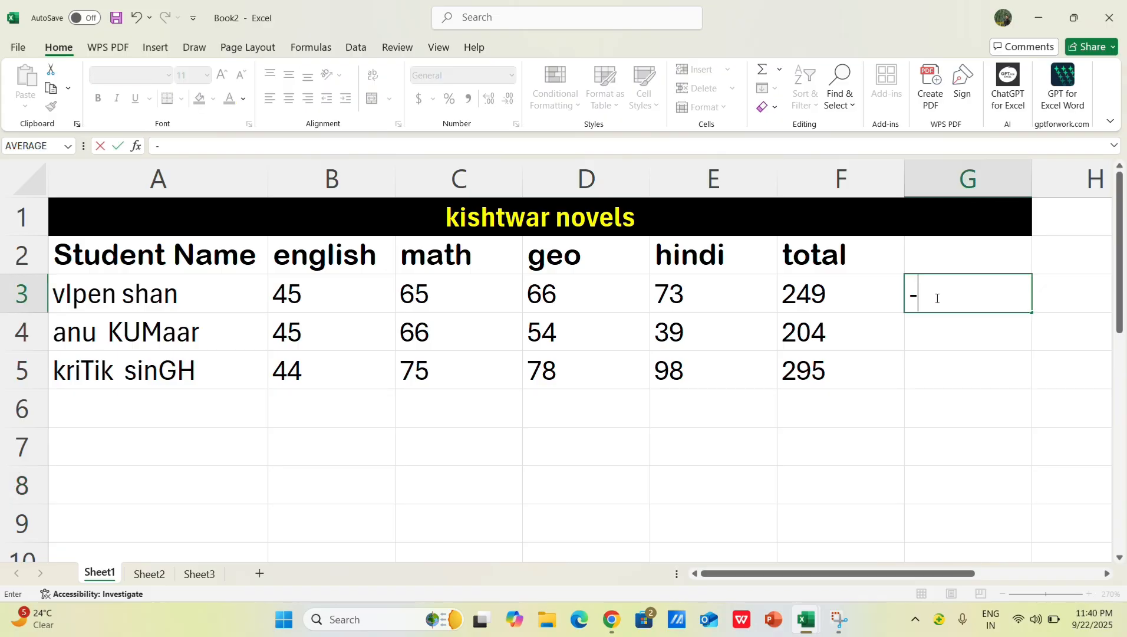
{"action": "key", "text": "BackSpace"}
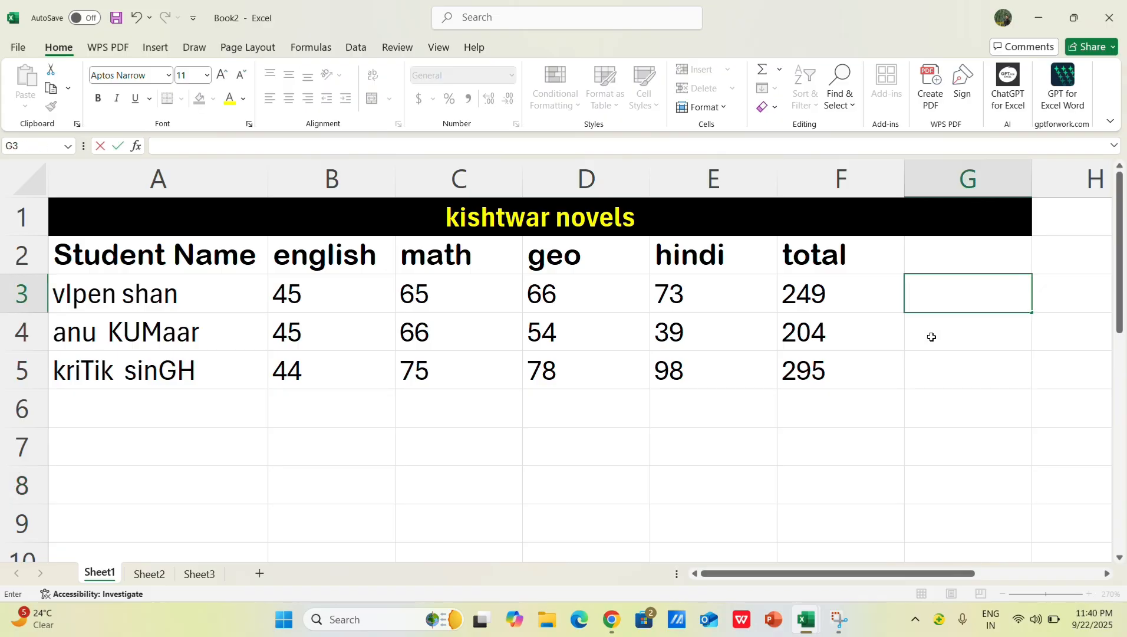
{"action": "type", "text": "=prop"}
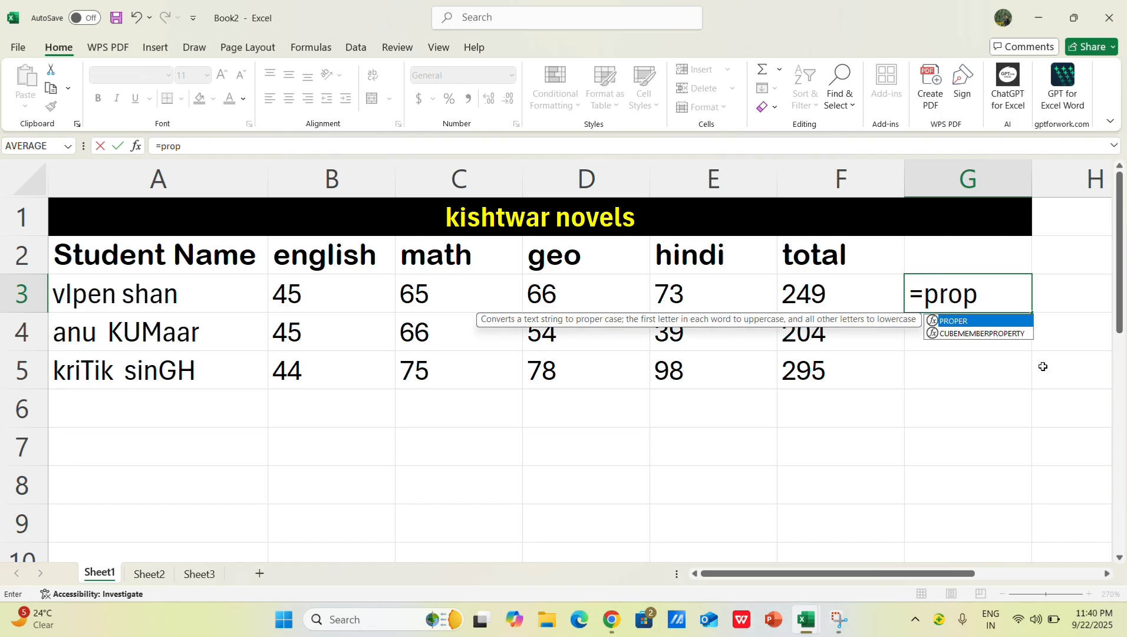
{"action": "double_click", "coordinate": [960, 322]}
{"action": "left_click", "coordinate": [177, 290]}
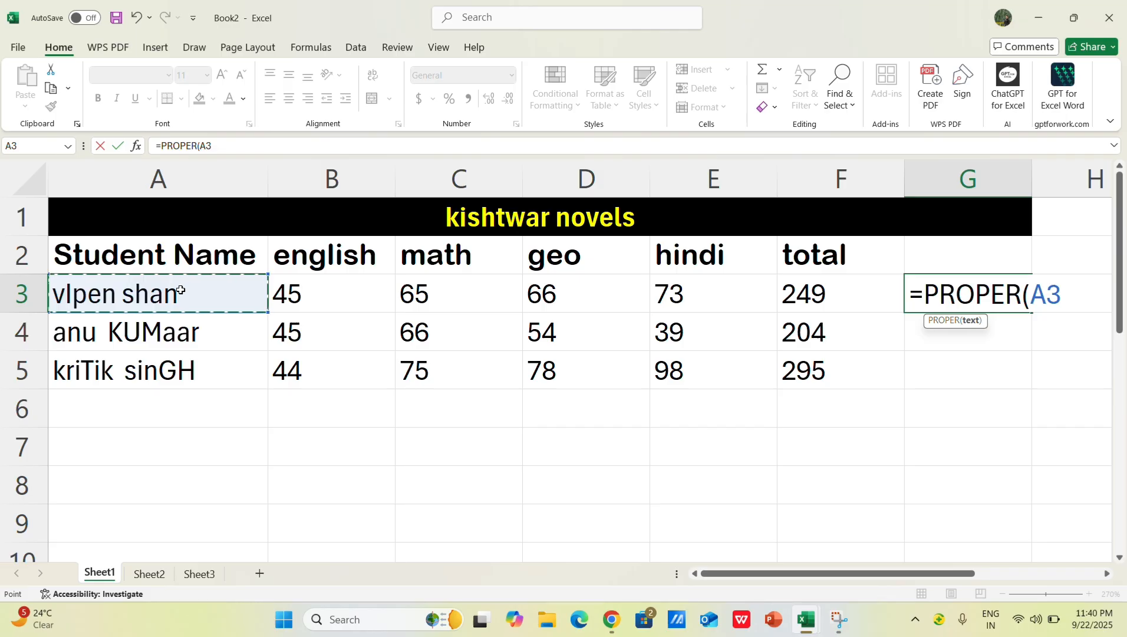
{"action": "key", "text": "Return"}
Step: Copy the PROPER formula from G3 down through G5 and widen column G to fit the names
{"action": "left_click", "coordinate": [1013, 304]}
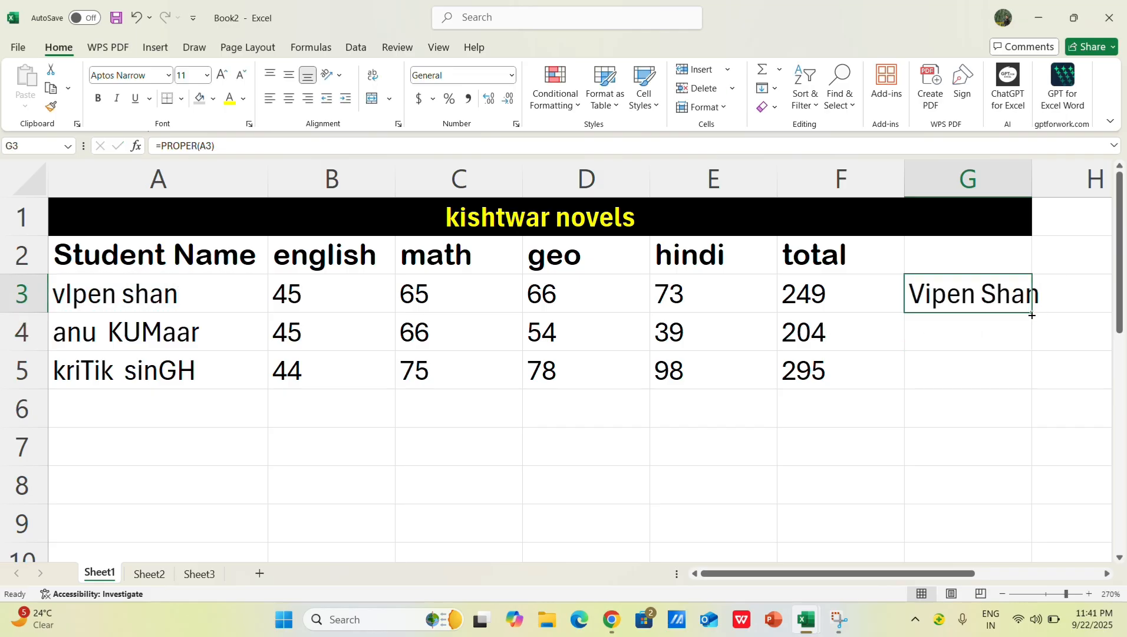
{"action": "left_click_drag", "start_coordinate": [1030, 313], "coordinate": [1030, 384]}
{"action": "left_click", "coordinate": [937, 443]}
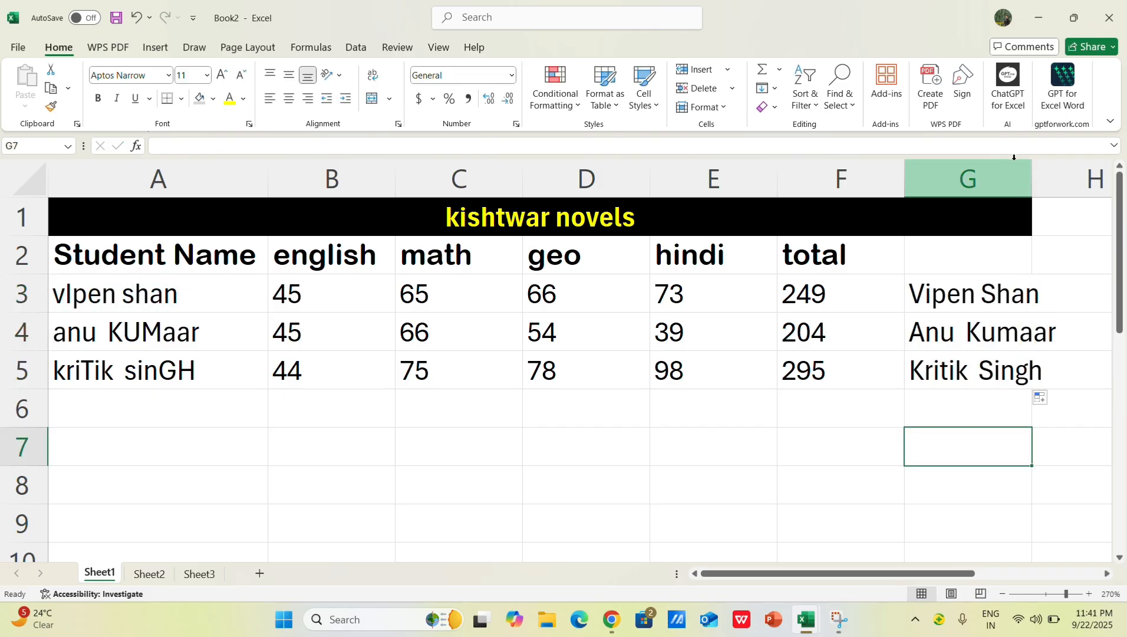
{"action": "left_click_drag", "start_coordinate": [1029, 166], "coordinate": [1057, 165]}
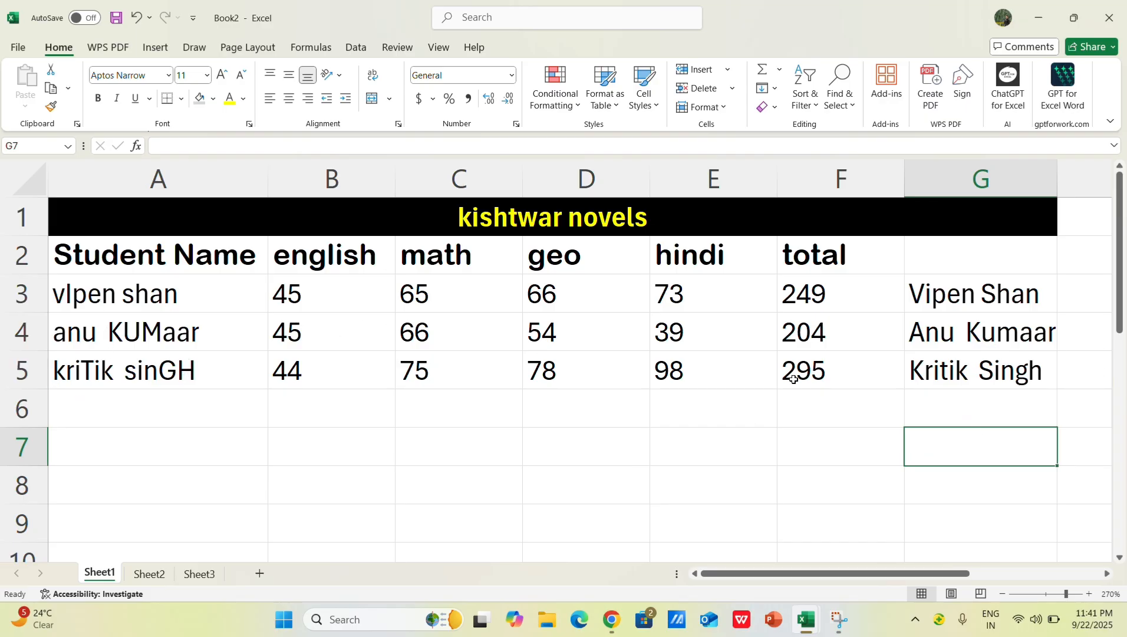
{"action": "left_click", "coordinate": [974, 311]}
{"action": "double_click", "coordinate": [1058, 312]}
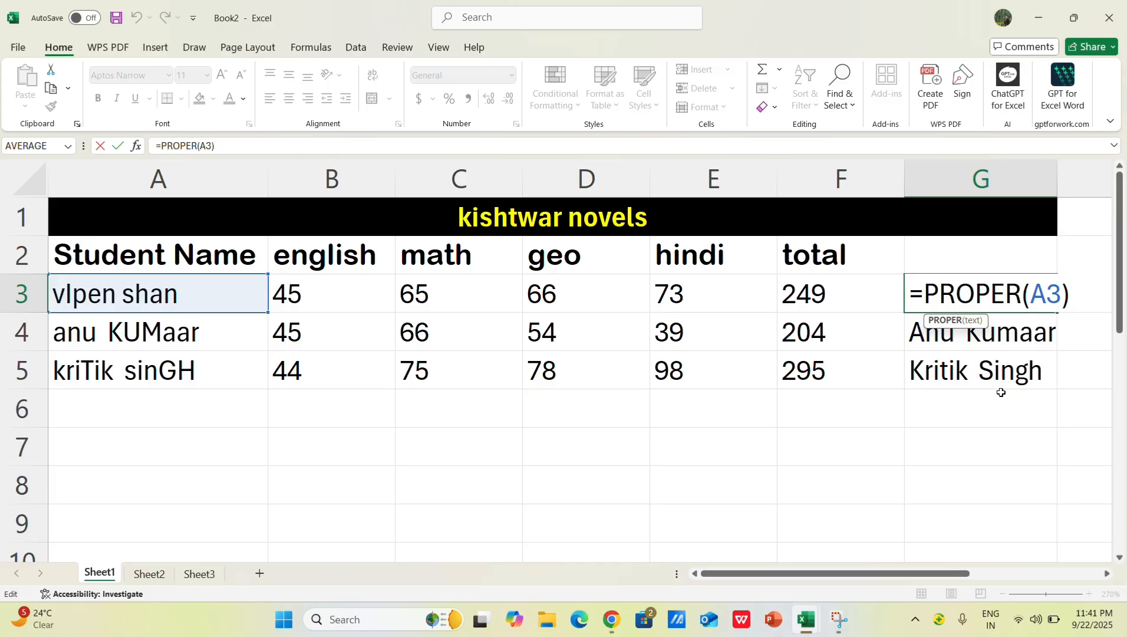
{"action": "left_click", "coordinate": [1095, 288]}
{"action": "left_click_drag", "start_coordinate": [1096, 288], "coordinate": [900, 312]}
{"action": "type", "text": "="}
{"action": "left_click", "coordinate": [966, 399]}
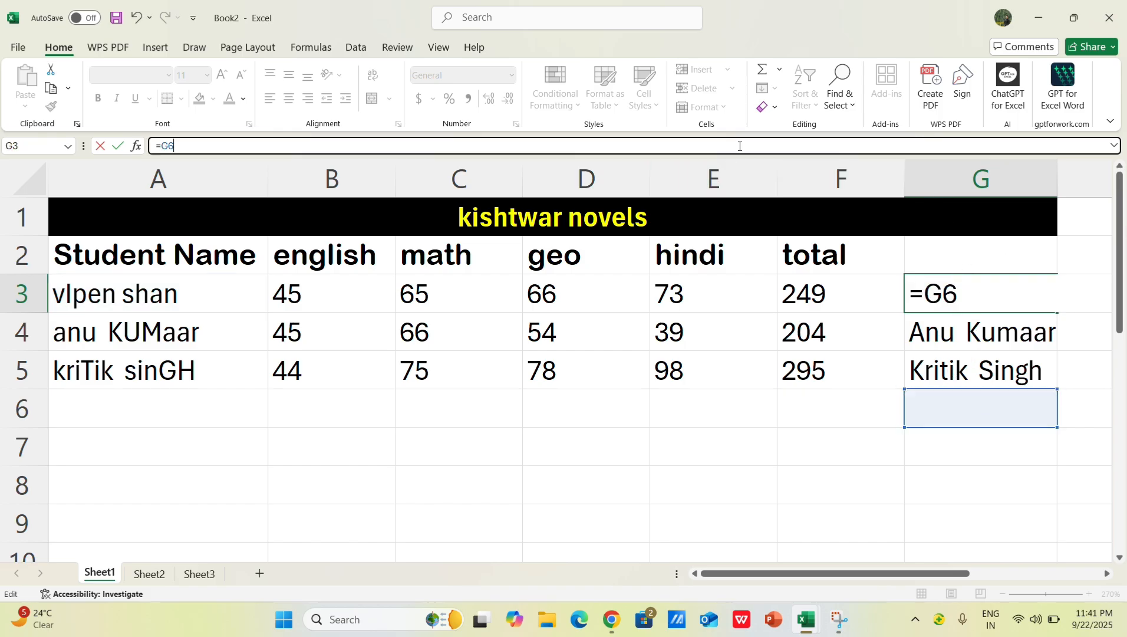
Step: Delete column G holding the case-converted names
{"action": "left_click", "coordinate": [958, 171]}
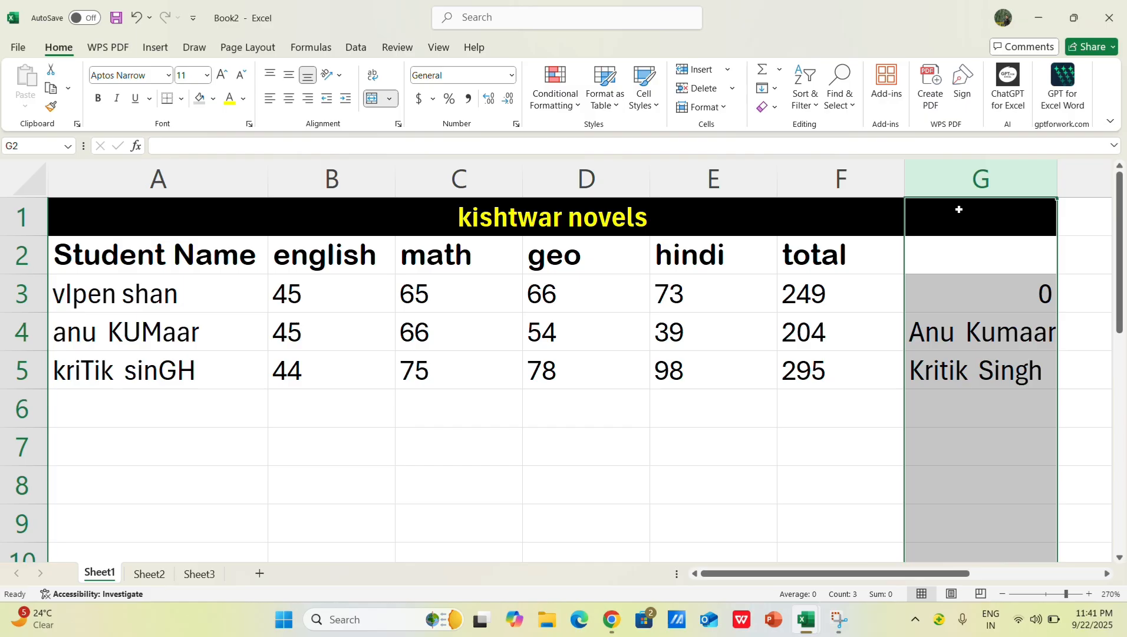
{"action": "key", "text": "ctrl+minus"}
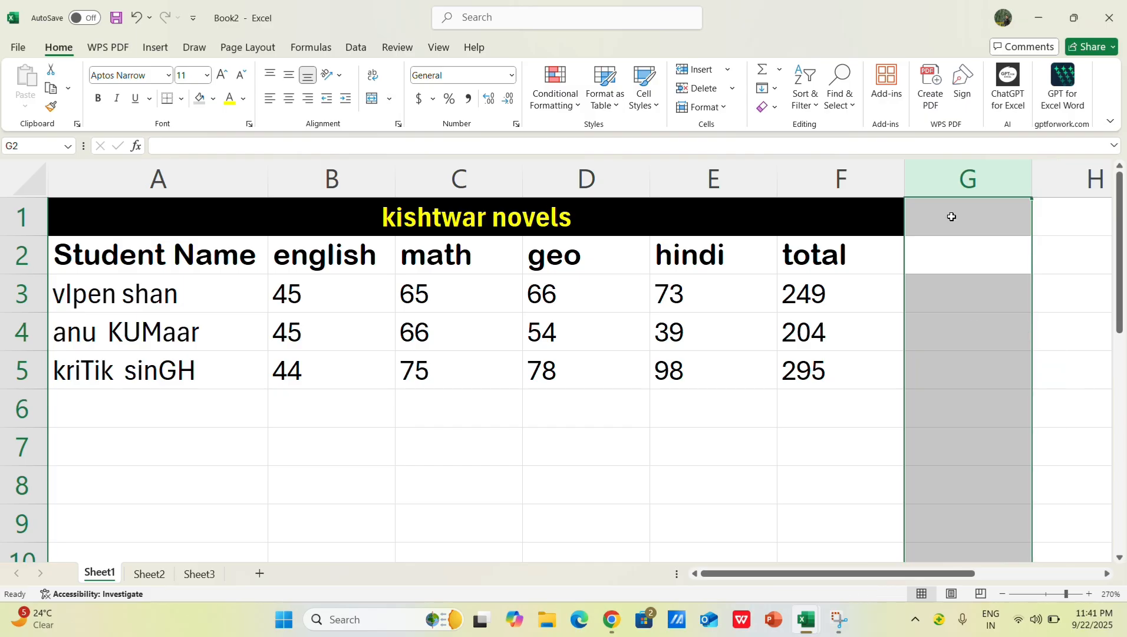
{"action": "left_click", "coordinate": [942, 364]}
{"action": "left_click", "coordinate": [946, 226]}
{"action": "left_click", "coordinate": [951, 262]}
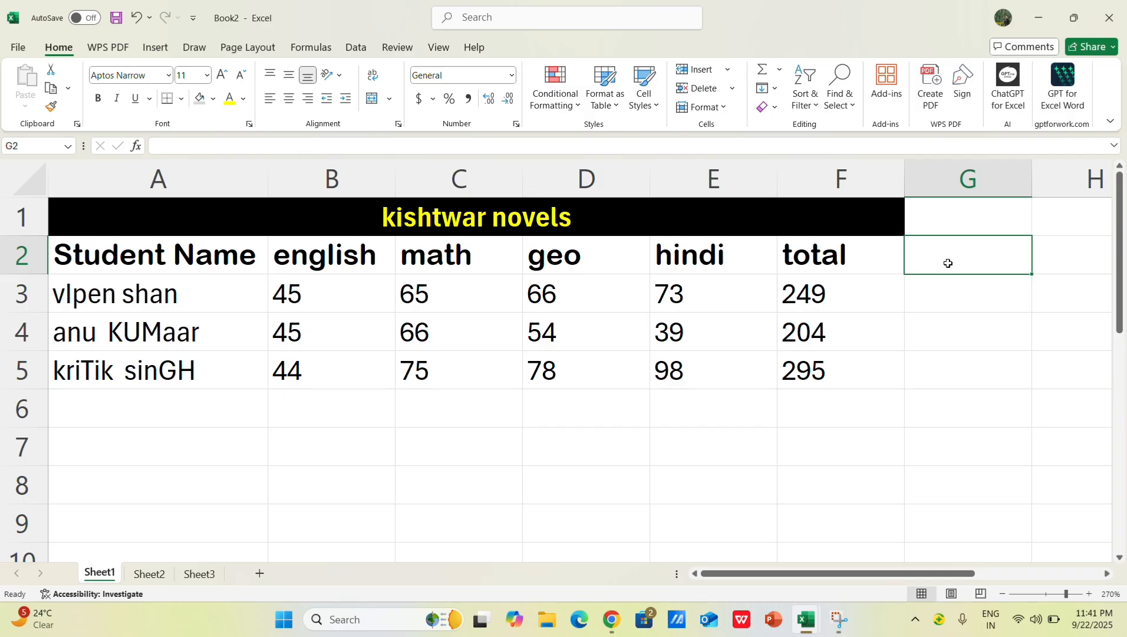
Step: Enter =LOWER(A3) in G3 to convert the first student's name to lowercase
{"action": "left_click", "coordinate": [943, 289]}
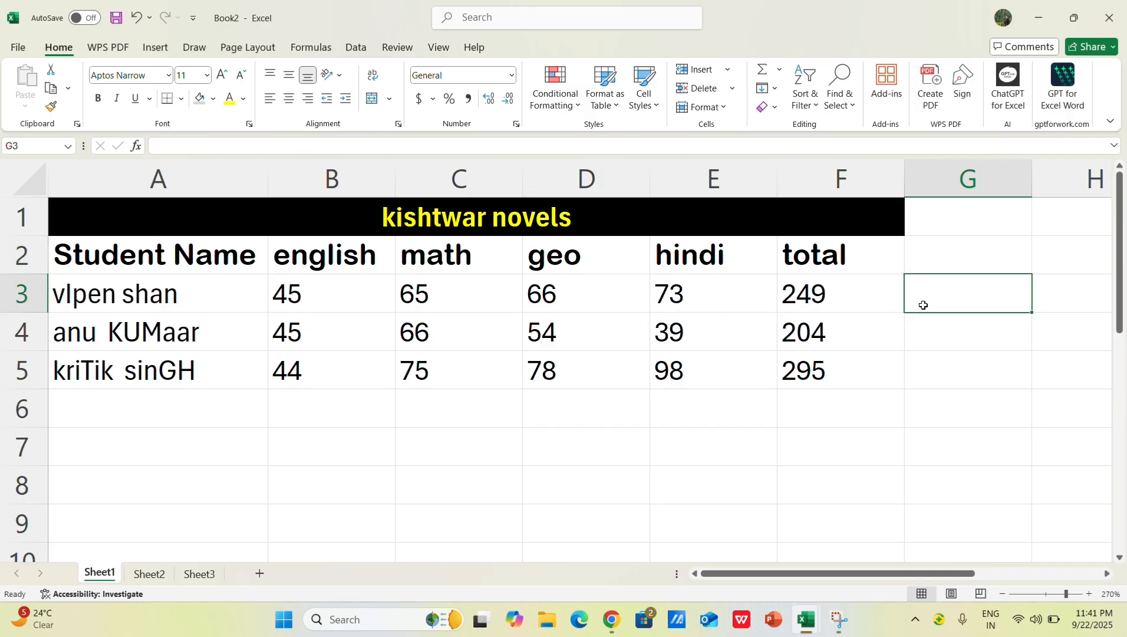
{"action": "left_click", "coordinate": [962, 332]}
{"action": "left_click", "coordinate": [951, 294]}
{"action": "type", "text": "="}
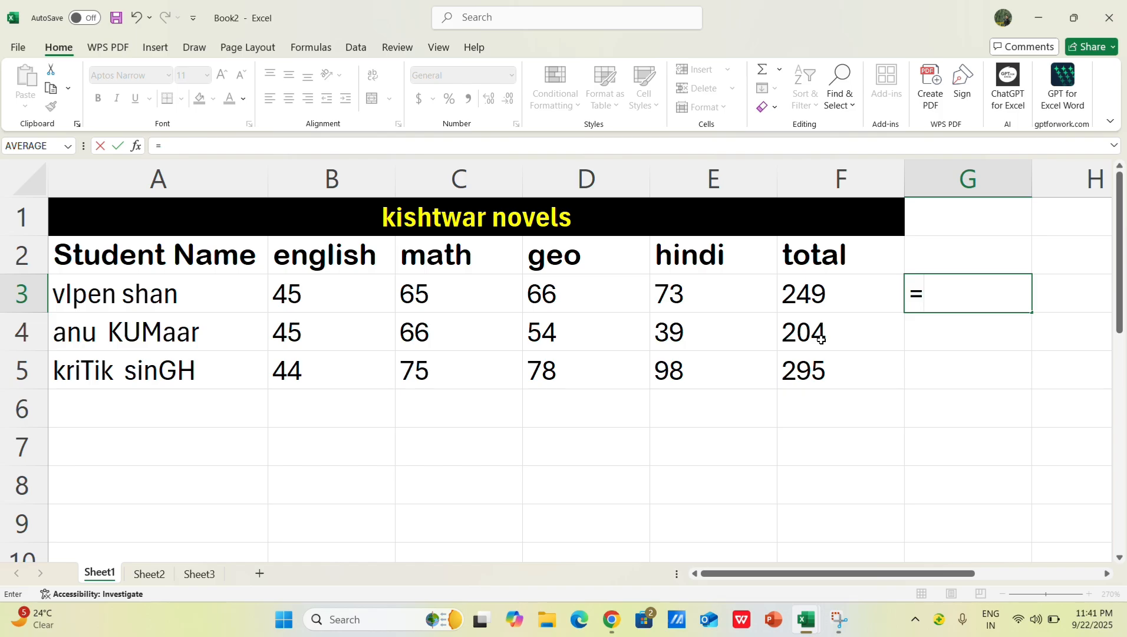
{"action": "type", "text": "lower"}
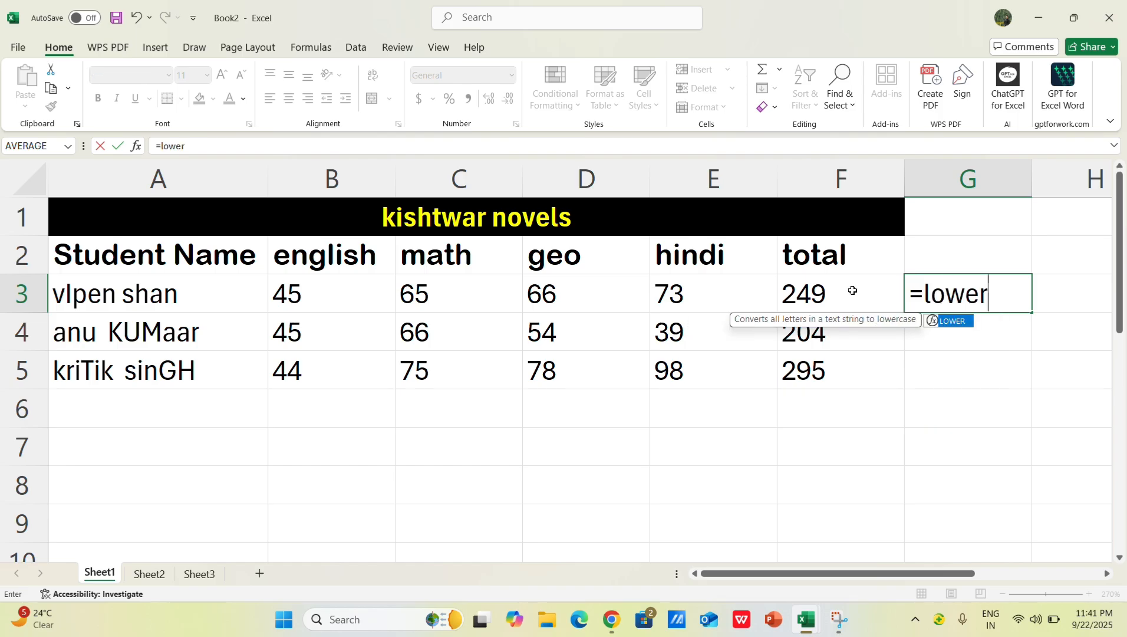
{"action": "double_click", "coordinate": [967, 322]}
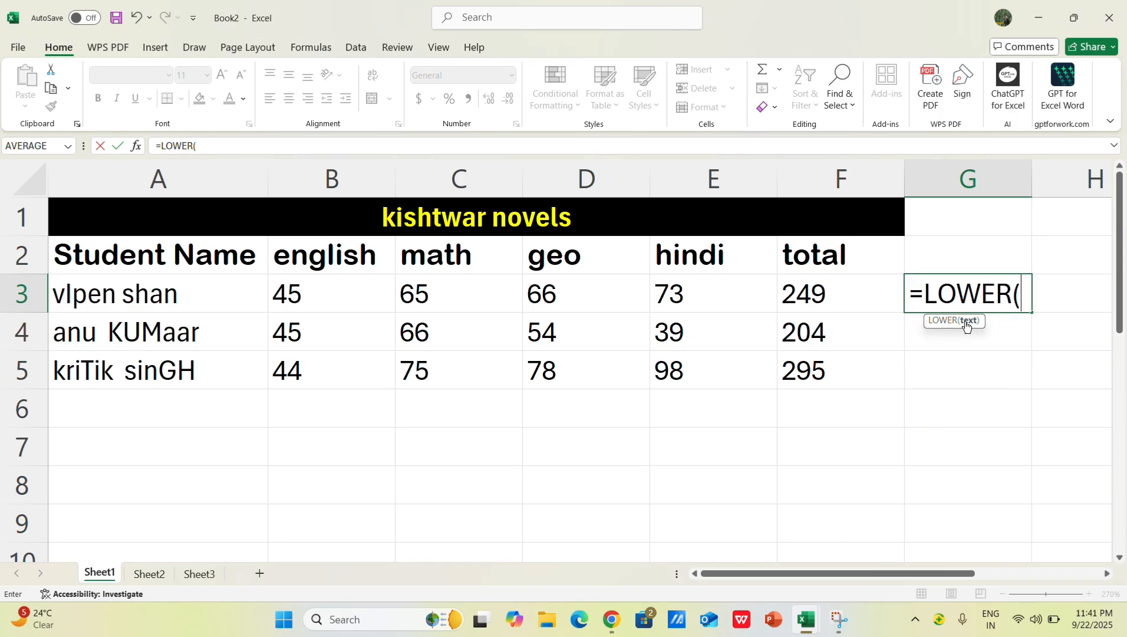
{"action": "left_click", "coordinate": [157, 289]}
{"action": "key", "text": "Return"}
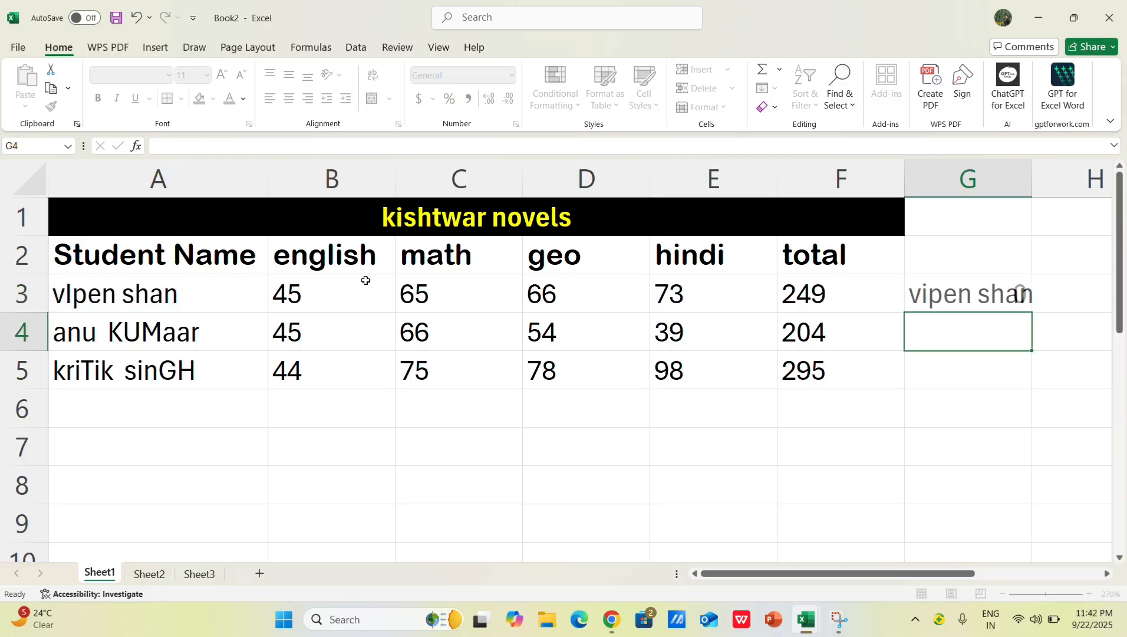
Step: Copy the LOWER formula from G3 down through G5
{"action": "left_click", "coordinate": [1020, 291]}
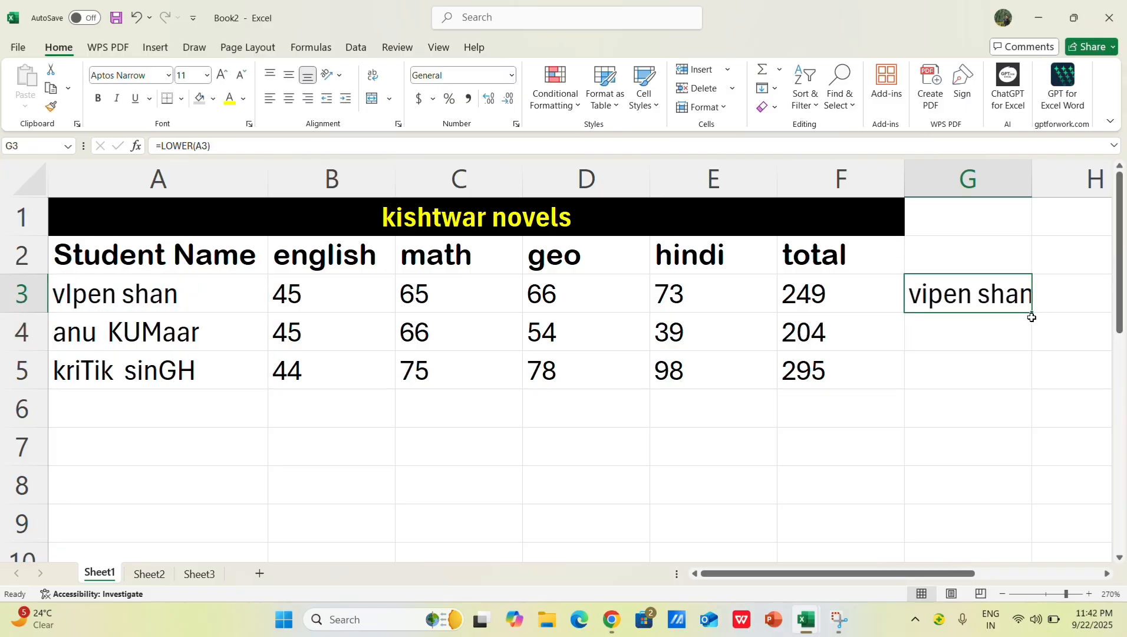
{"action": "double_click", "coordinate": [1032, 310]}
{"action": "left_click", "coordinate": [958, 437]}
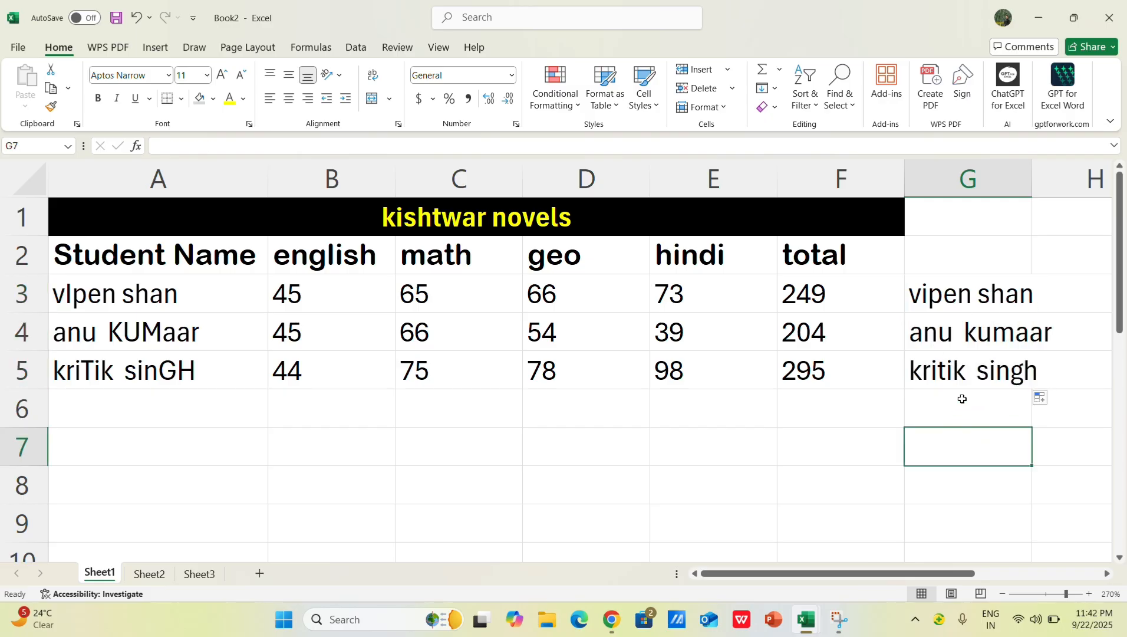
Step: Replace the LOWER formula in G3 with upper(A3), omitting the equals sign
{"action": "left_click", "coordinate": [972, 299]}
{"action": "double_click", "coordinate": [973, 298]}
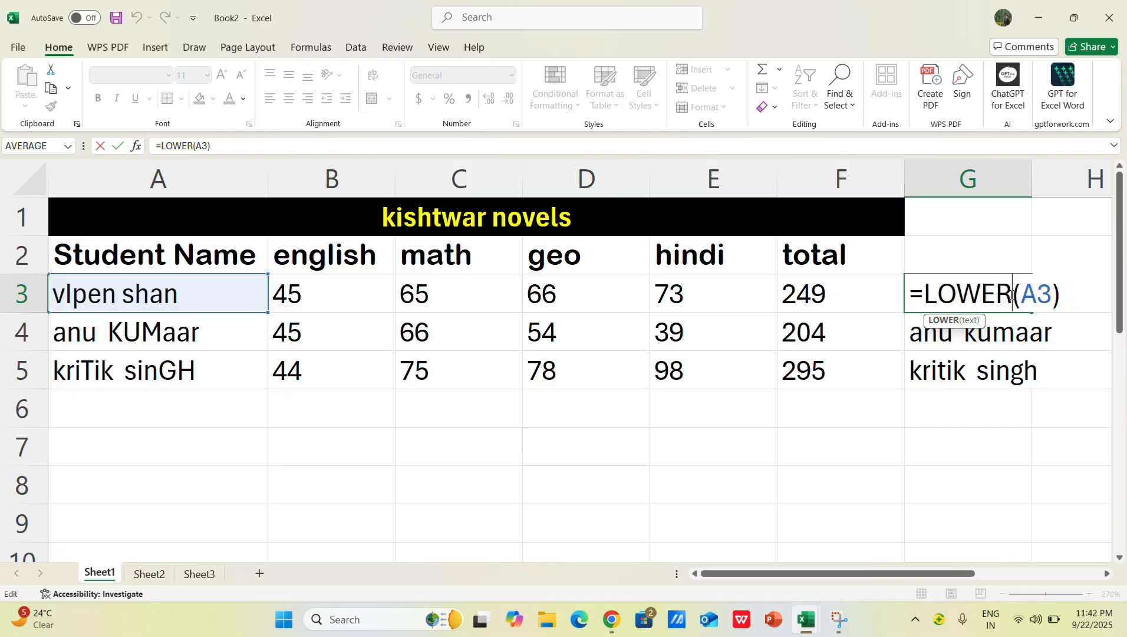
{"action": "key", "text": "BackSpace"}
{"action": "key", "text": "BackSpace"}
{"action": "key", "text": "BackSpace"}
{"action": "key", "text": "BackSpace"}
{"action": "key", "text": "BackSpace"}
{"action": "key", "text": "BackSpace"}
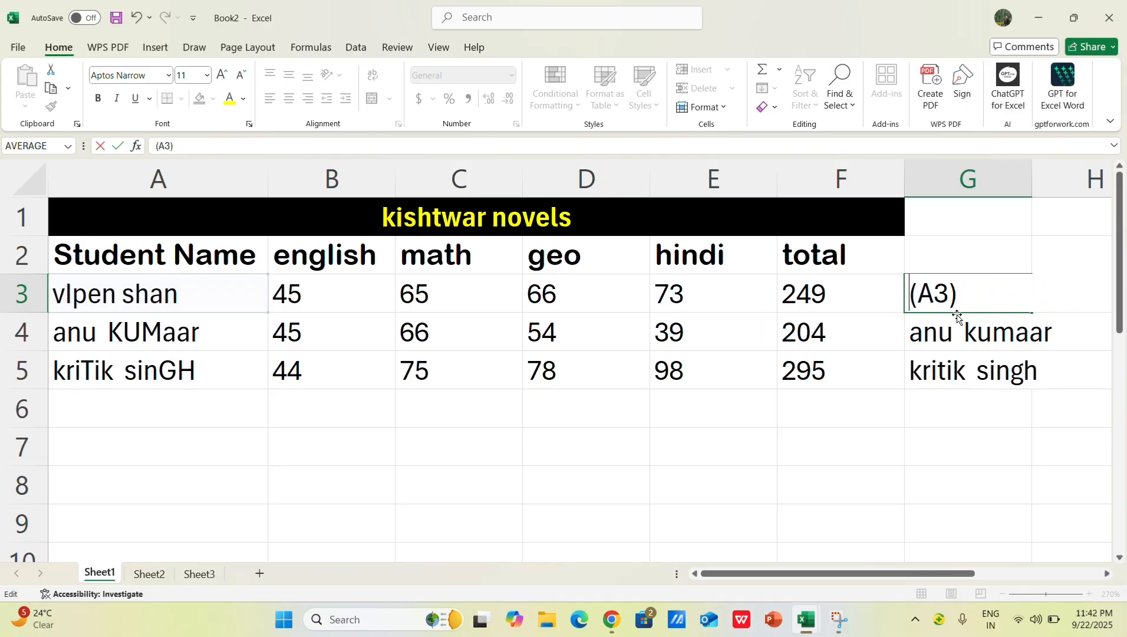
{"action": "type", "text": "upper"}
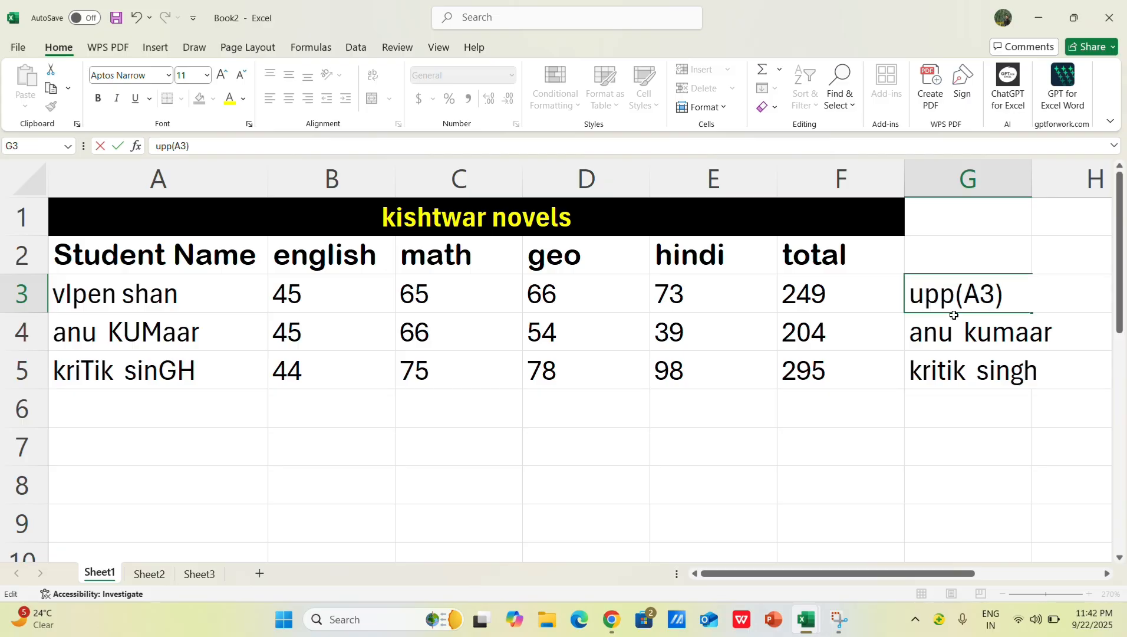
{"action": "key", "text": "Return"}
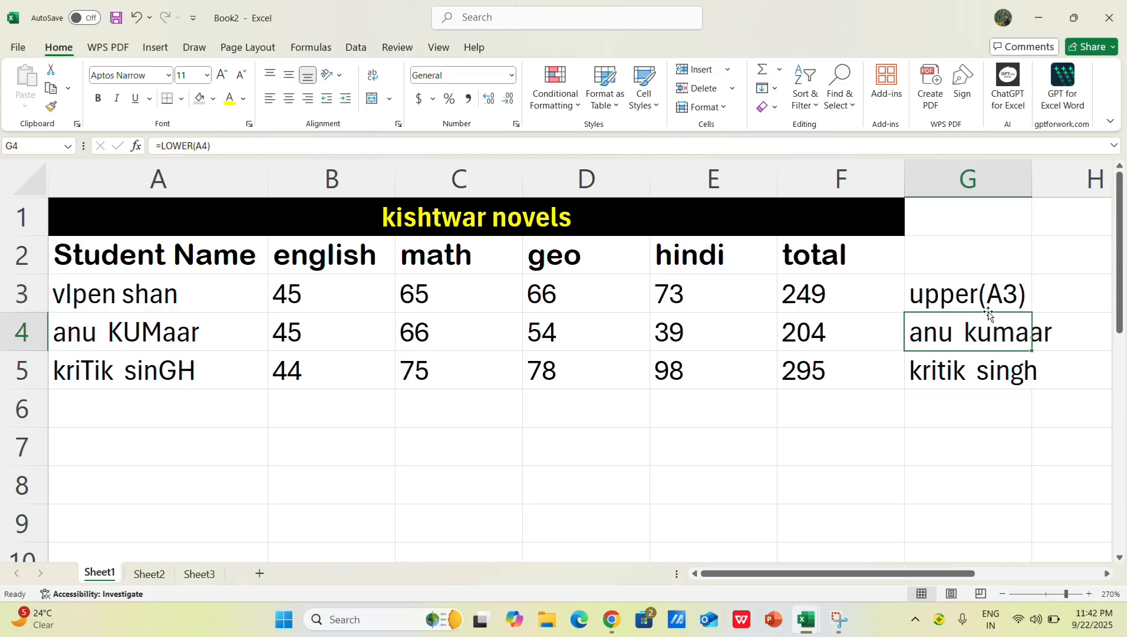
Step: Add an equals sign in front of upper(A3) in G3 to make it a working formula
{"action": "left_click", "coordinate": [1013, 294]}
{"action": "double_click", "coordinate": [1012, 289]}
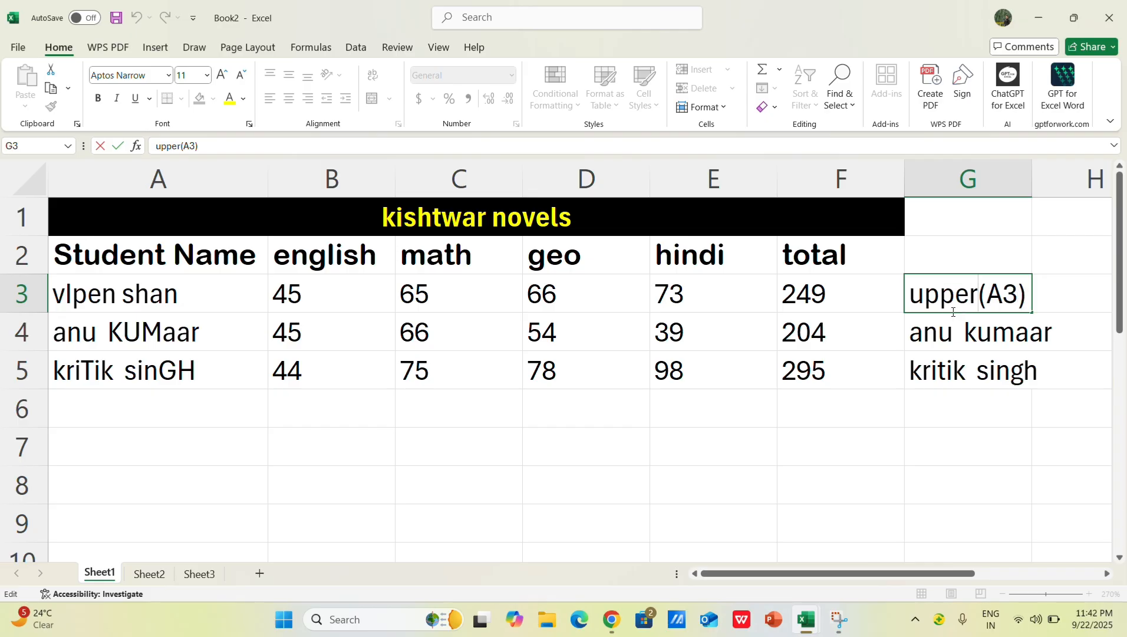
{"action": "key", "text": "Return"}
{"action": "key", "text": "Return"}
{"action": "key", "text": "Return"}
{"action": "key", "text": "Up"}
{"action": "key", "text": "Up"}
{"action": "key", "text": "Up"}
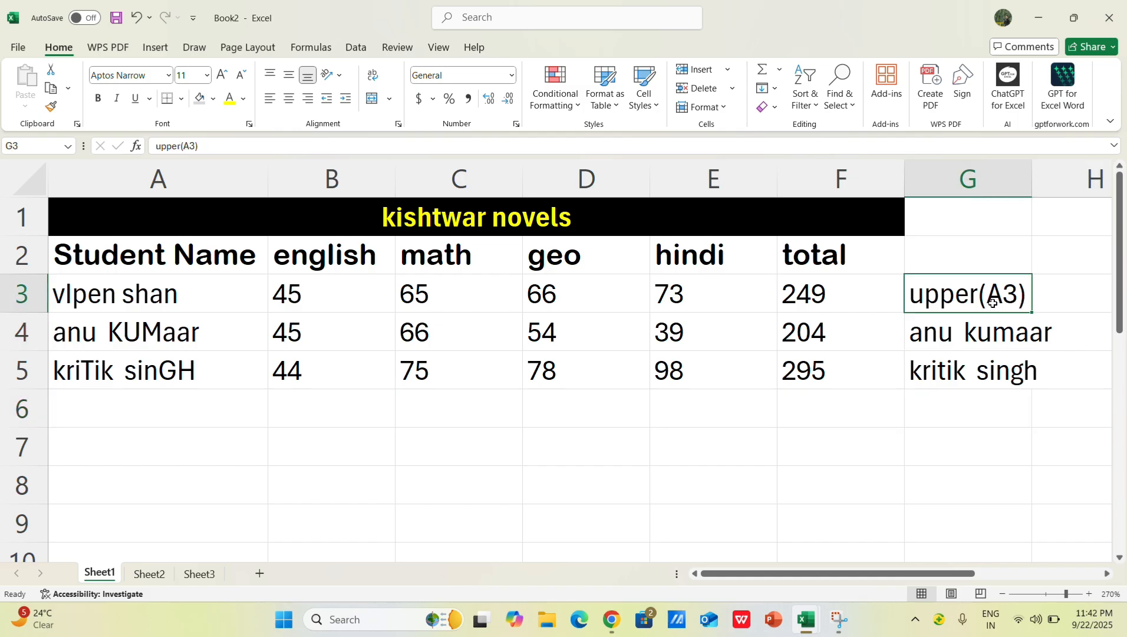
{"action": "double_click", "coordinate": [1018, 294]}
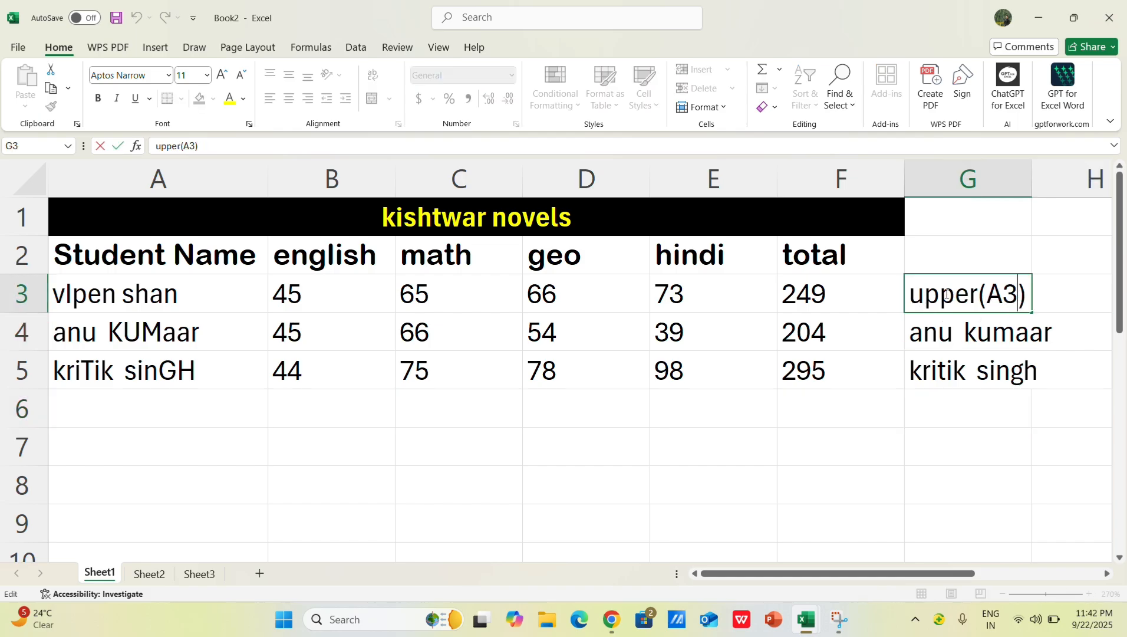
{"action": "left_click", "coordinate": [913, 293]}
{"action": "type", "text": "="}
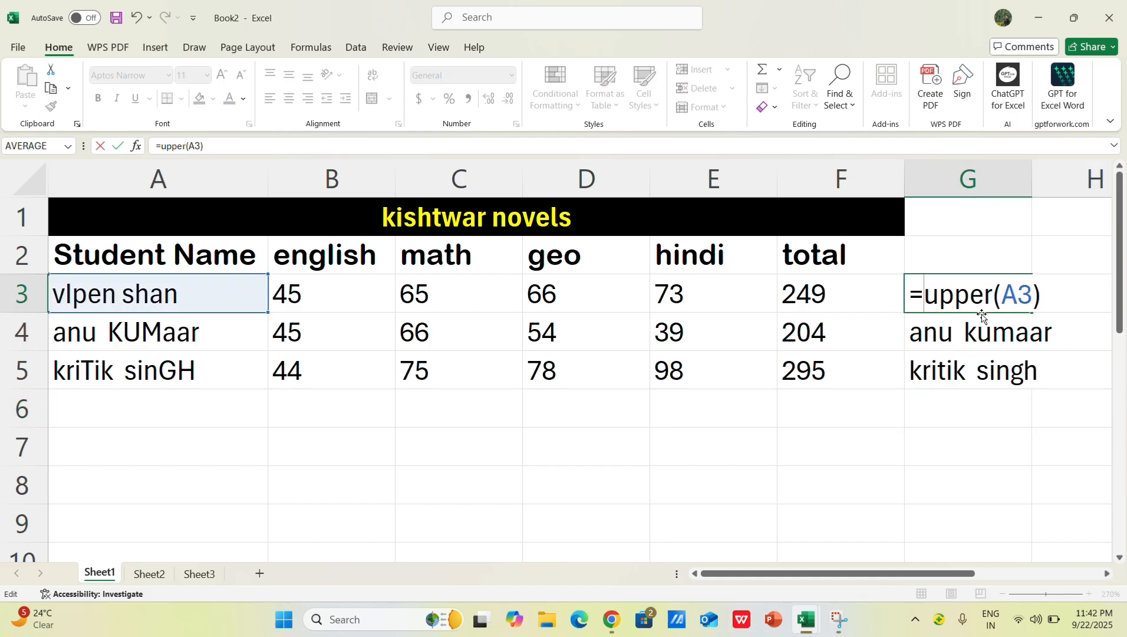
{"action": "key", "text": "Return"}
{"action": "key", "text": "Up"}
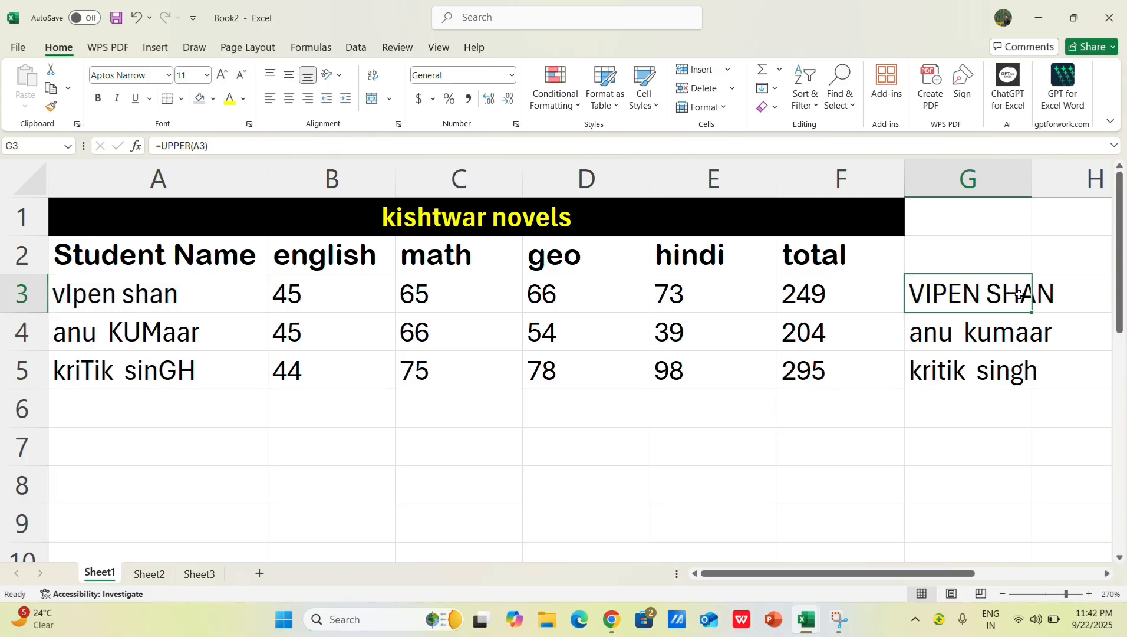
Step: Fill the UPPER formula down through G5 and undo both the fill and the added equals sign
{"action": "double_click", "coordinate": [1031, 311]}
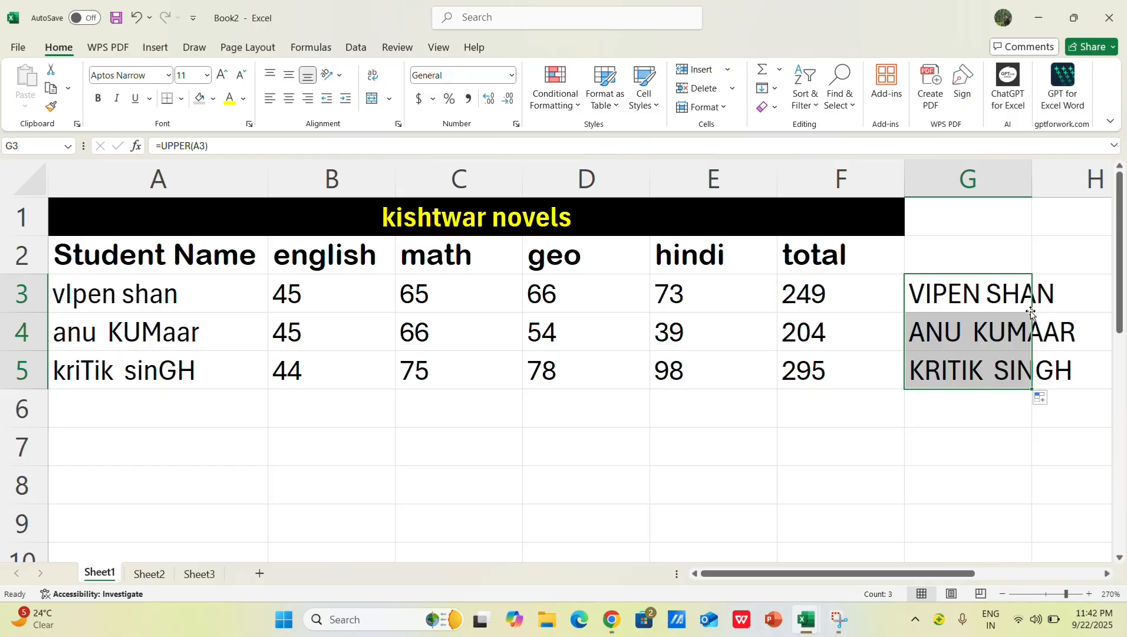
{"action": "key", "text": "ctrl+z"}
{"action": "key", "text": "ctrl+z"}
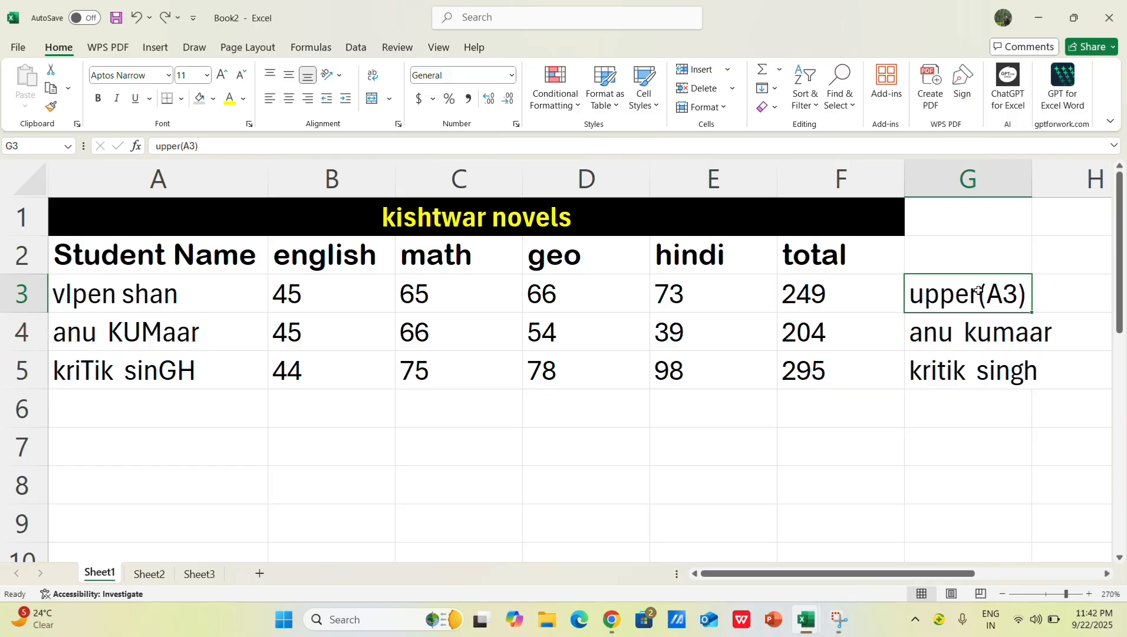
Step: Replace the text in G3 with =PROPER(A3) and fill the formula down through G5
{"action": "double_click", "coordinate": [1024, 288]}
{"action": "key", "text": "BackSpace"}
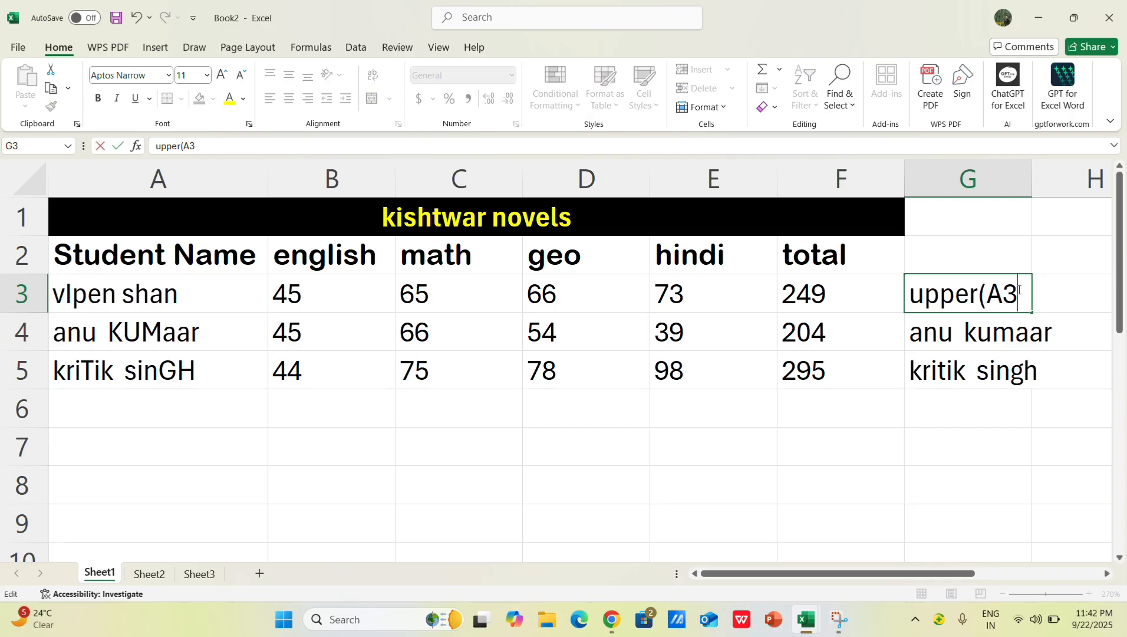
{"action": "key", "text": "BackSpace"}
{"action": "key", "text": "BackSpace"}
{"action": "key", "text": "BackSpace"}
{"action": "key", "text": "BackSpace"}
{"action": "key", "text": "BackSpace"}
{"action": "key", "text": "BackSpace"}
{"action": "key", "text": "BackSpace"}
{"action": "key", "text": "BackSpace"}
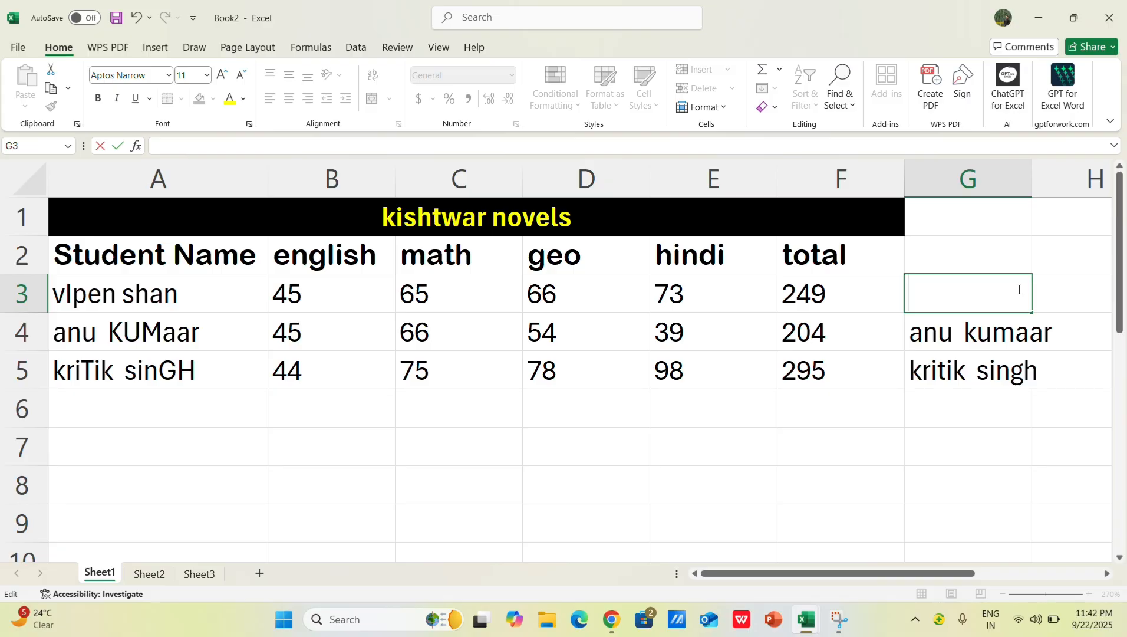
{"action": "type", "text": "="}
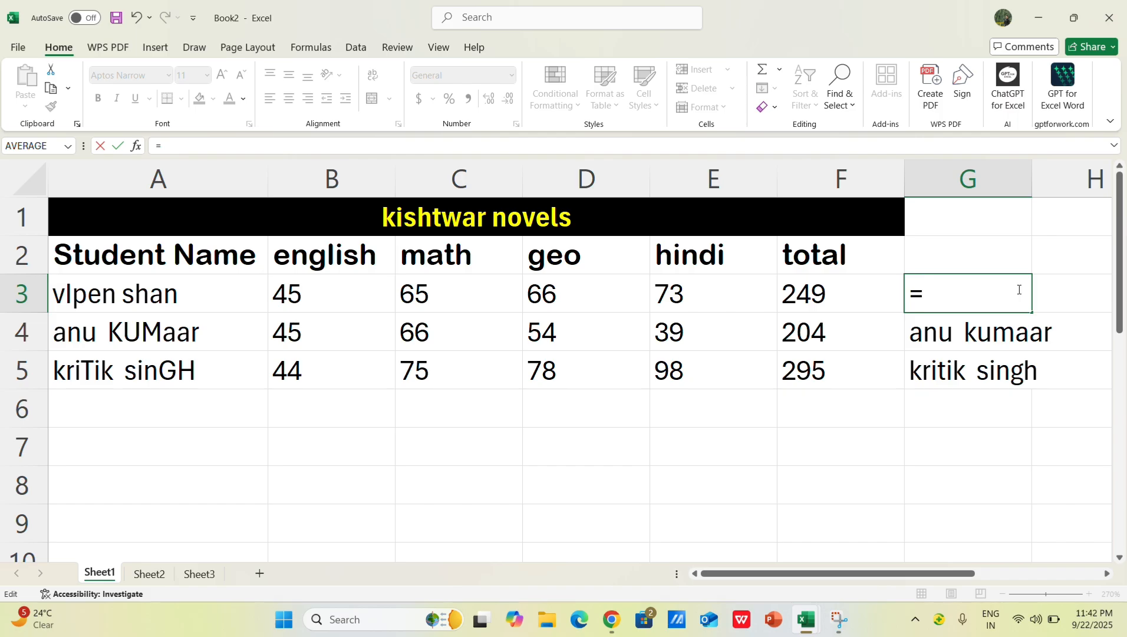
{"action": "type", "text": "pr"}
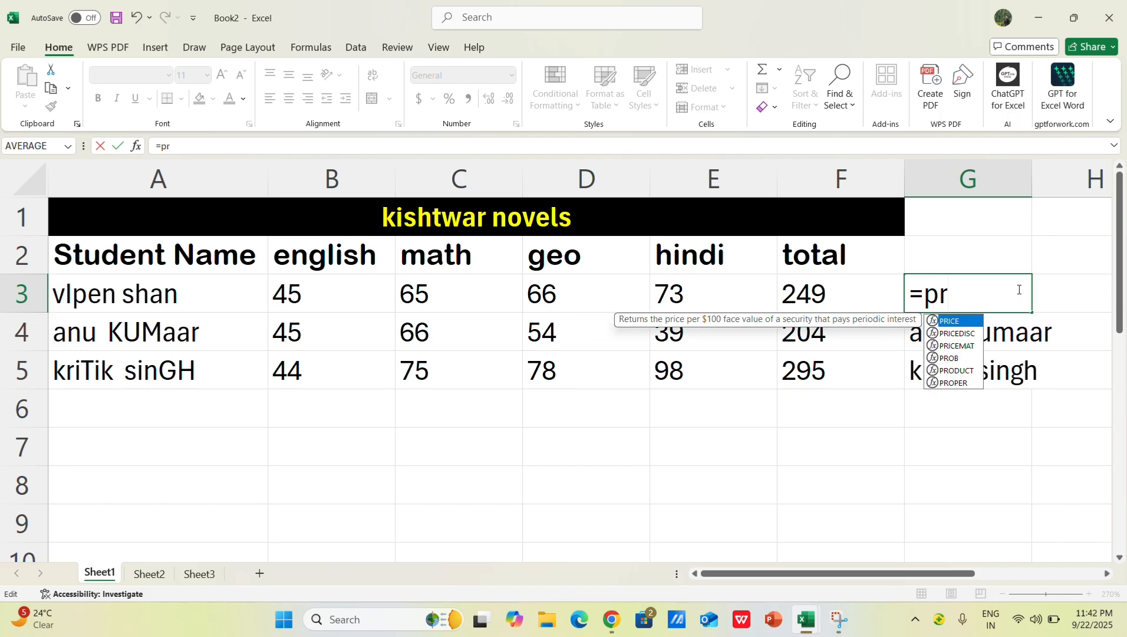
{"action": "type", "text": "oper"}
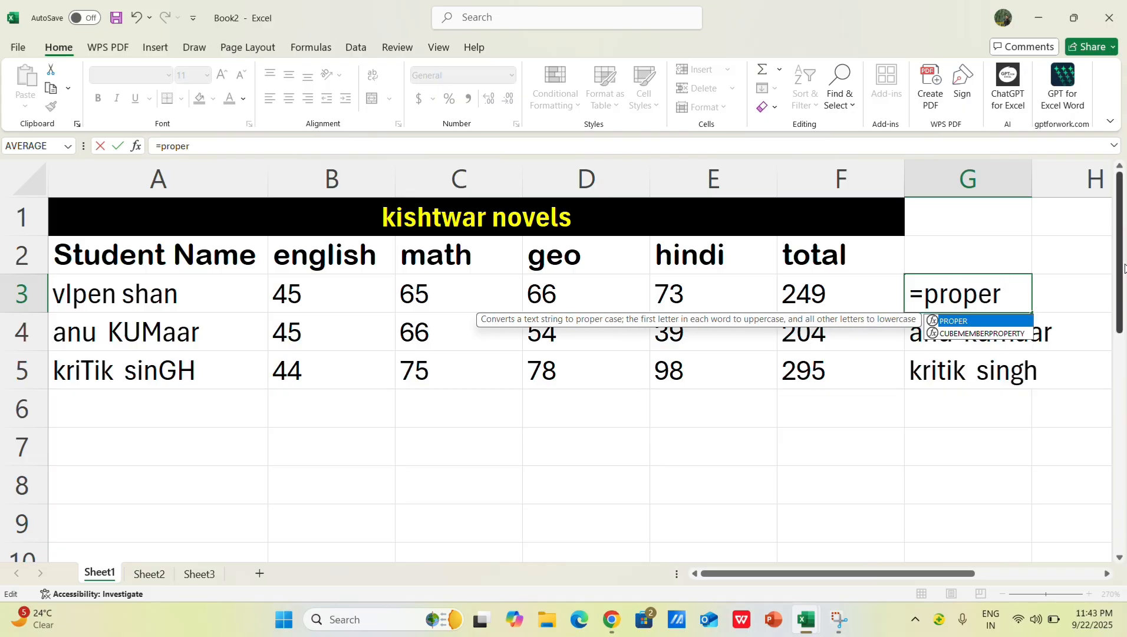
{"action": "type", "text": "("}
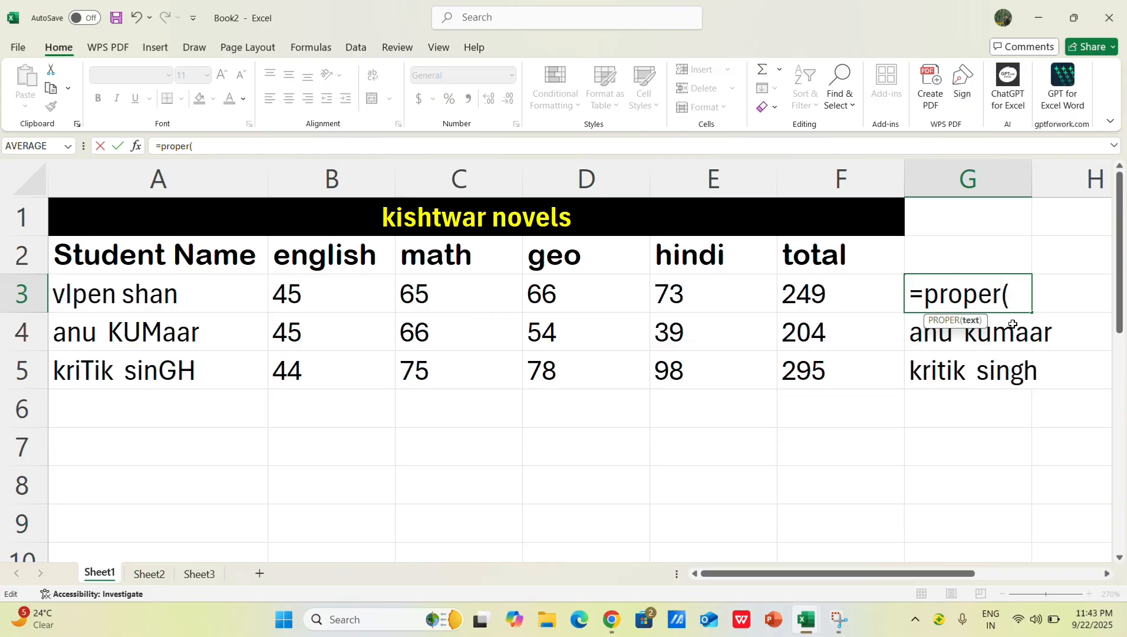
{"action": "left_click", "coordinate": [157, 294]}
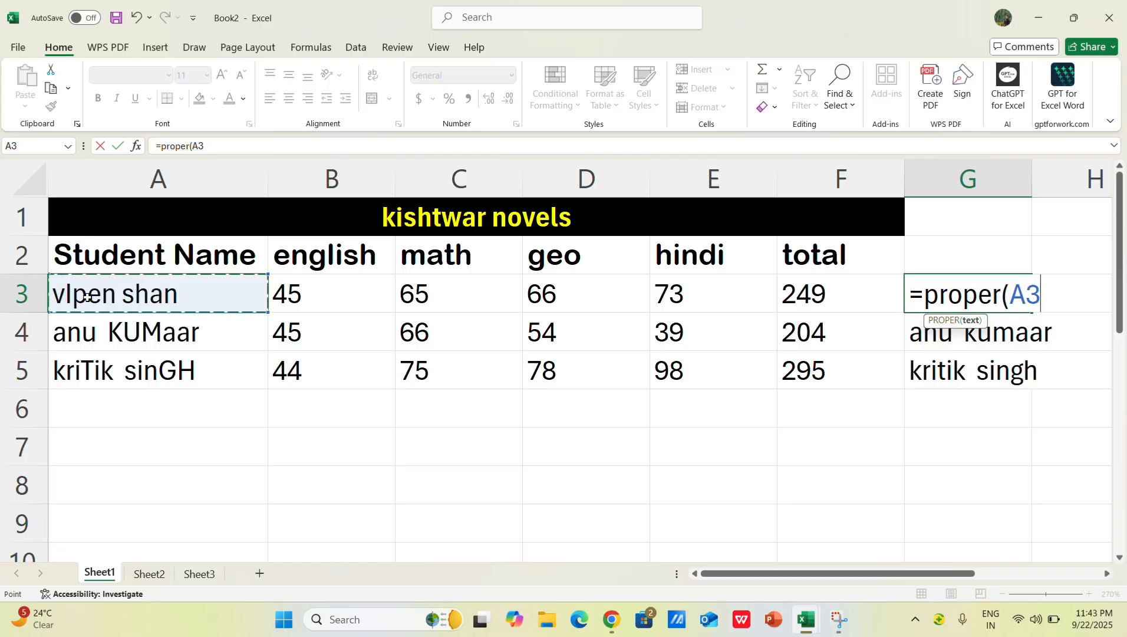
{"action": "key", "text": "Return"}
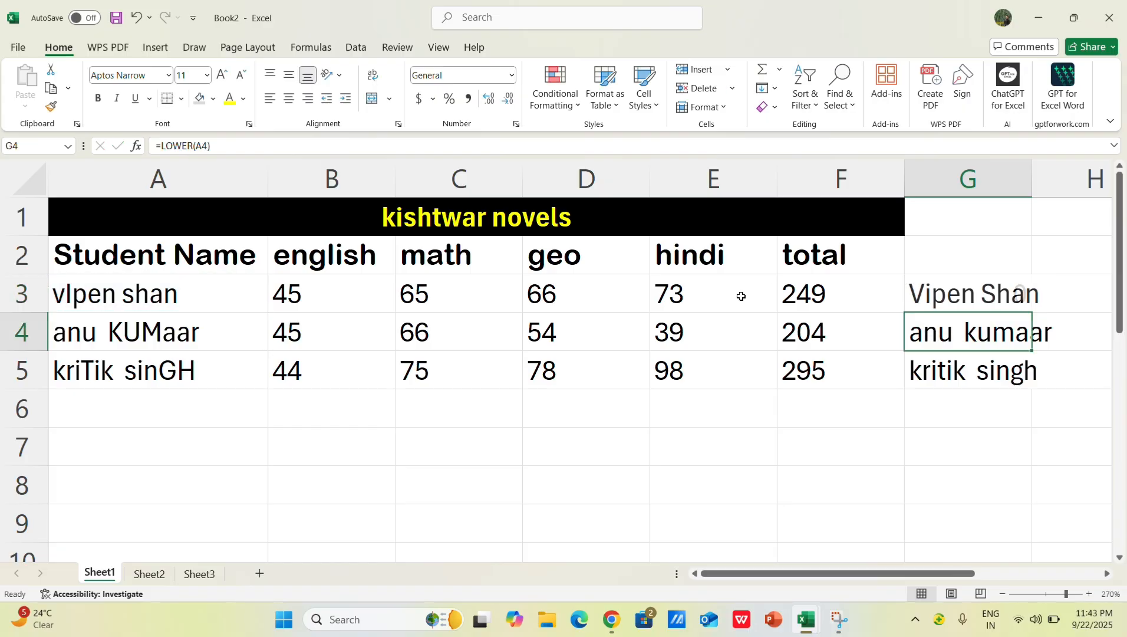
{"action": "left_click", "coordinate": [1026, 296]}
{"action": "left_click_drag", "start_coordinate": [1032, 312], "coordinate": [1035, 394]}
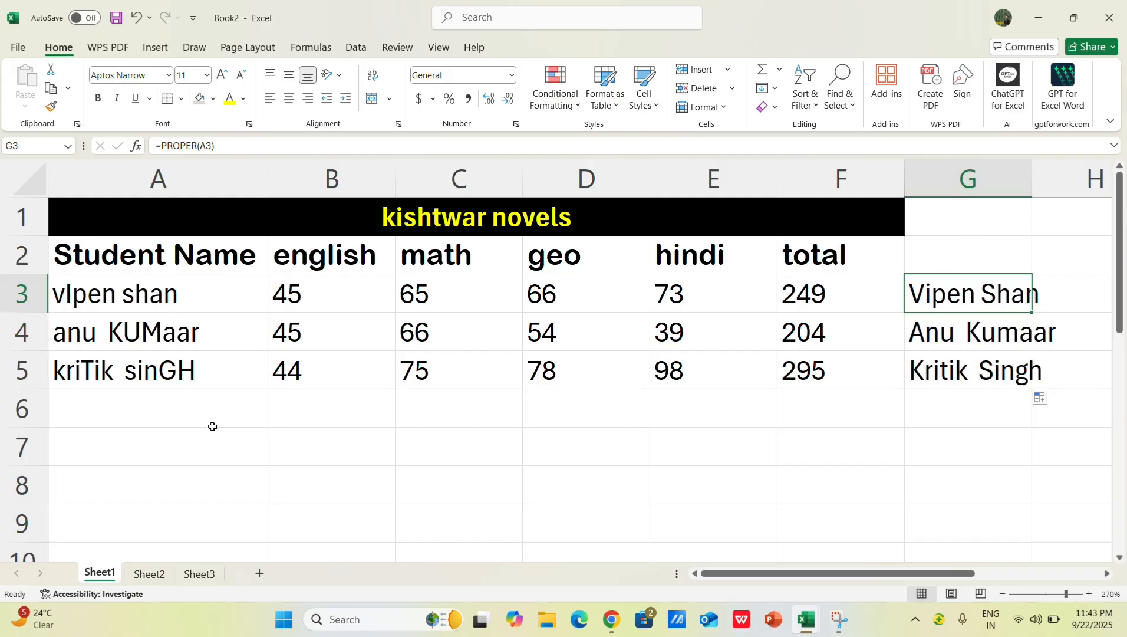
{"action": "left_click", "coordinate": [168, 233]}
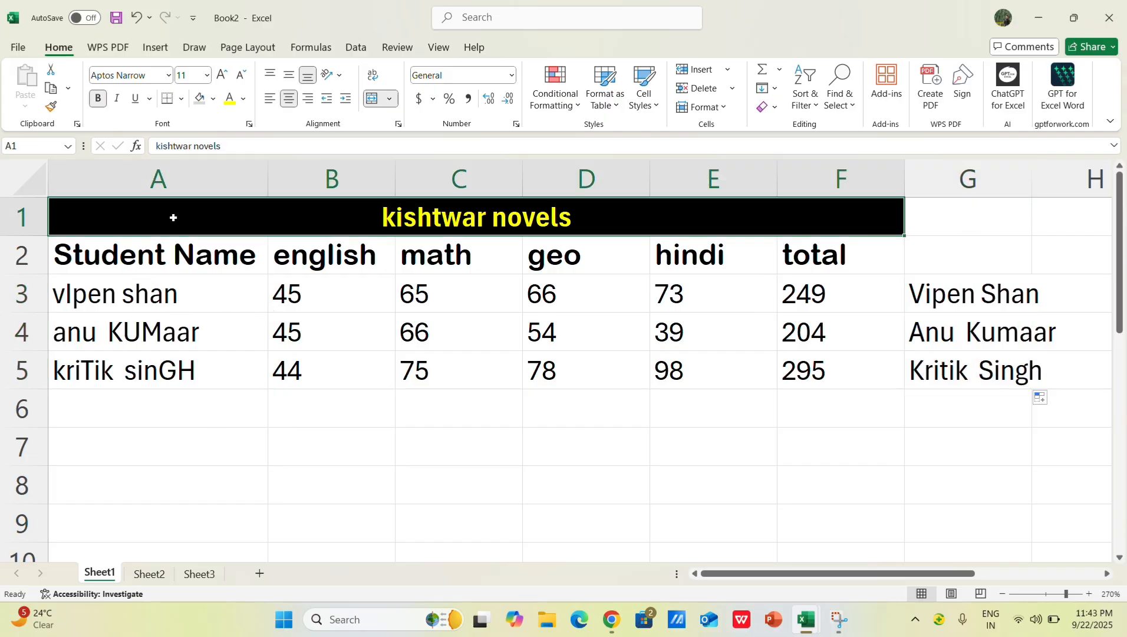
{"action": "left_click_drag", "start_coordinate": [267, 177], "coordinate": [258, 179]}
{"action": "key", "text": "ctrl+z"}
Step: Copy the converted names in G3:G5 and undo the PROPER fill in G4:G5
{"action": "left_click", "coordinate": [987, 303]}
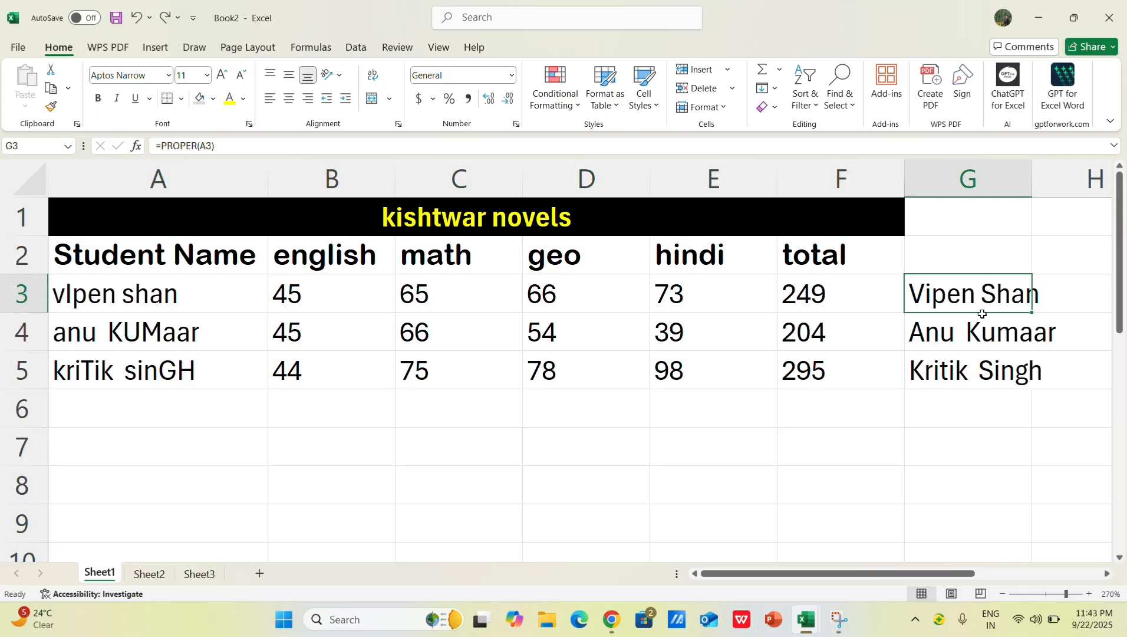
{"action": "left_click_drag", "start_coordinate": [982, 291], "coordinate": [980, 376]}
{"action": "key", "text": "ctrl+c"}
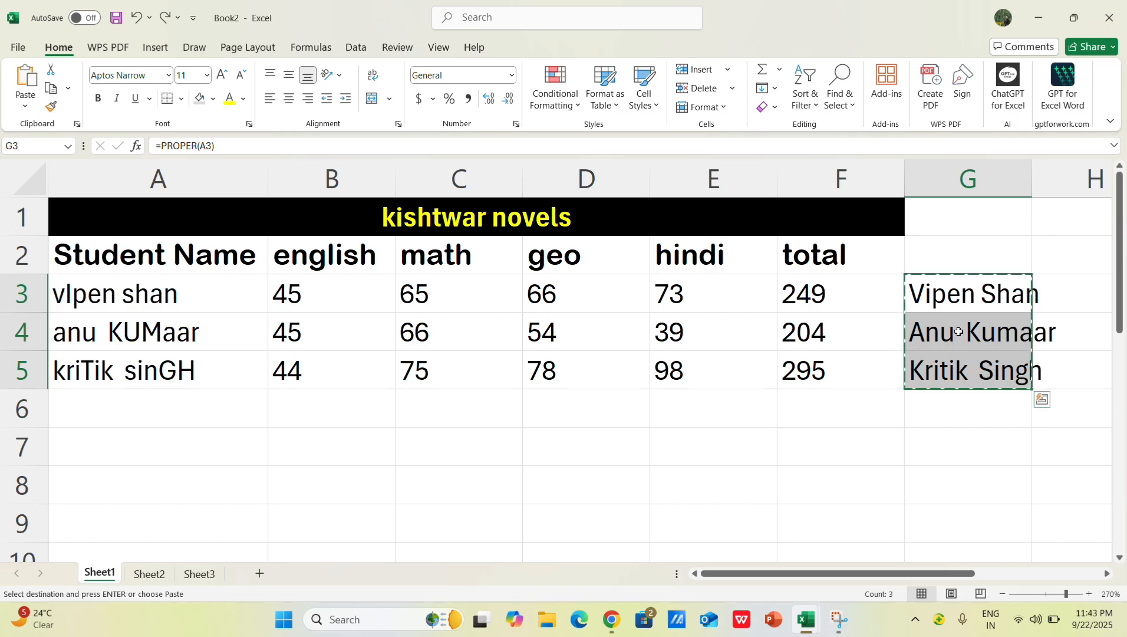
{"action": "key", "text": "ctrl+z"}
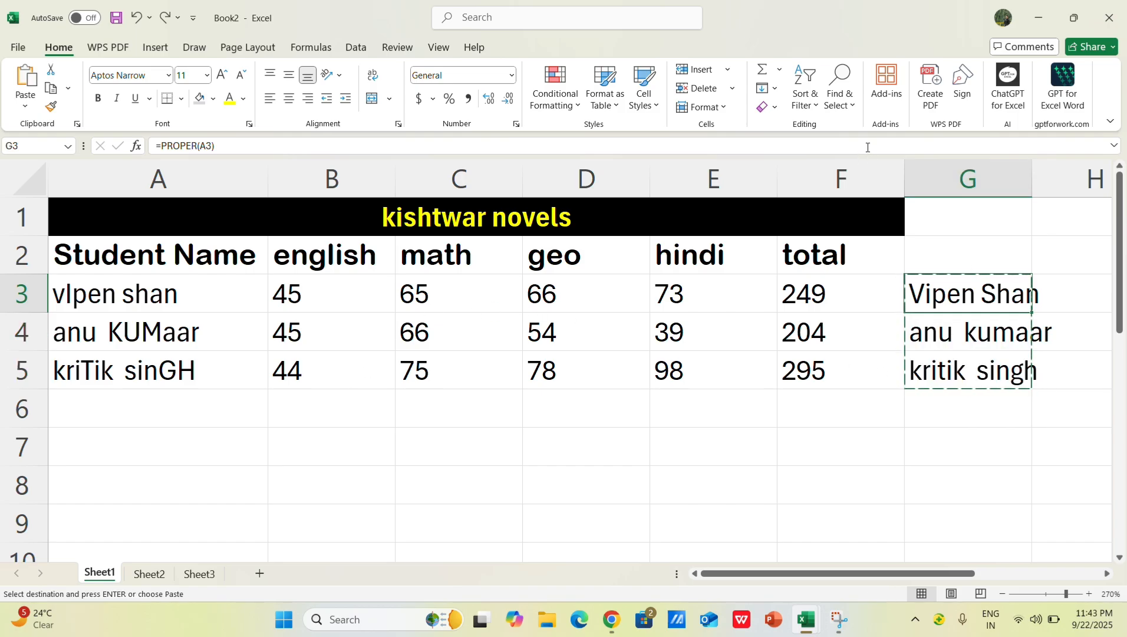
Step: Copy G3:G5 again, try a regular paste over the student names starting at A3, and undo the paste
{"action": "left_click", "coordinate": [868, 147]}
{"action": "left_click", "coordinate": [1015, 370]}
{"action": "right_click", "coordinate": [943, 302]}
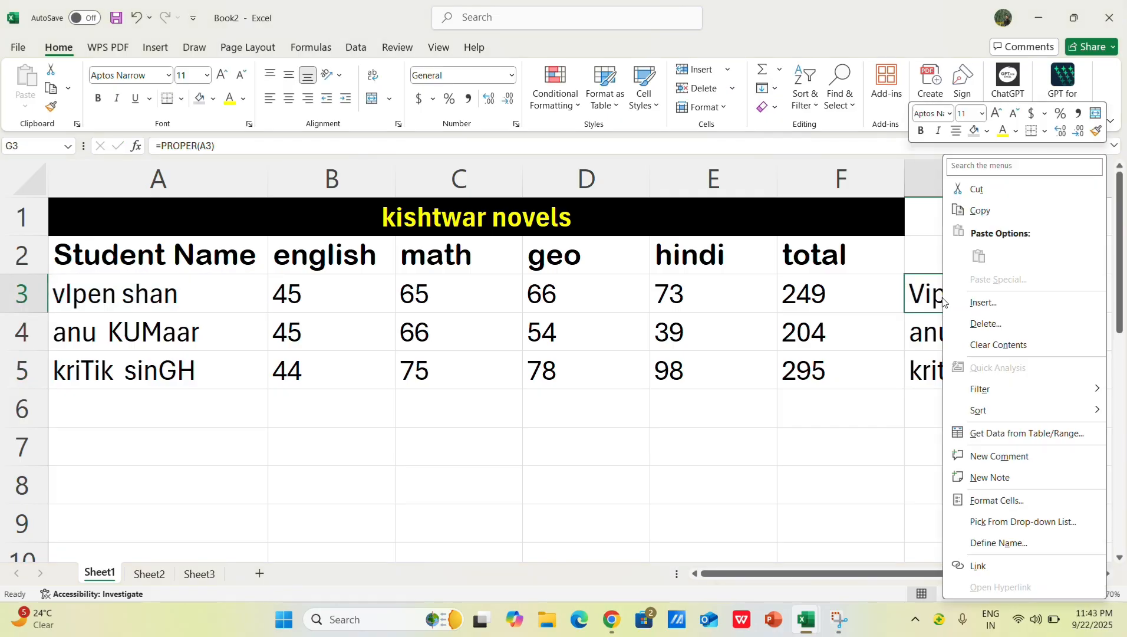
{"action": "left_click", "coordinate": [926, 303]}
{"action": "left_click_drag", "start_coordinate": [927, 300], "coordinate": [940, 365]}
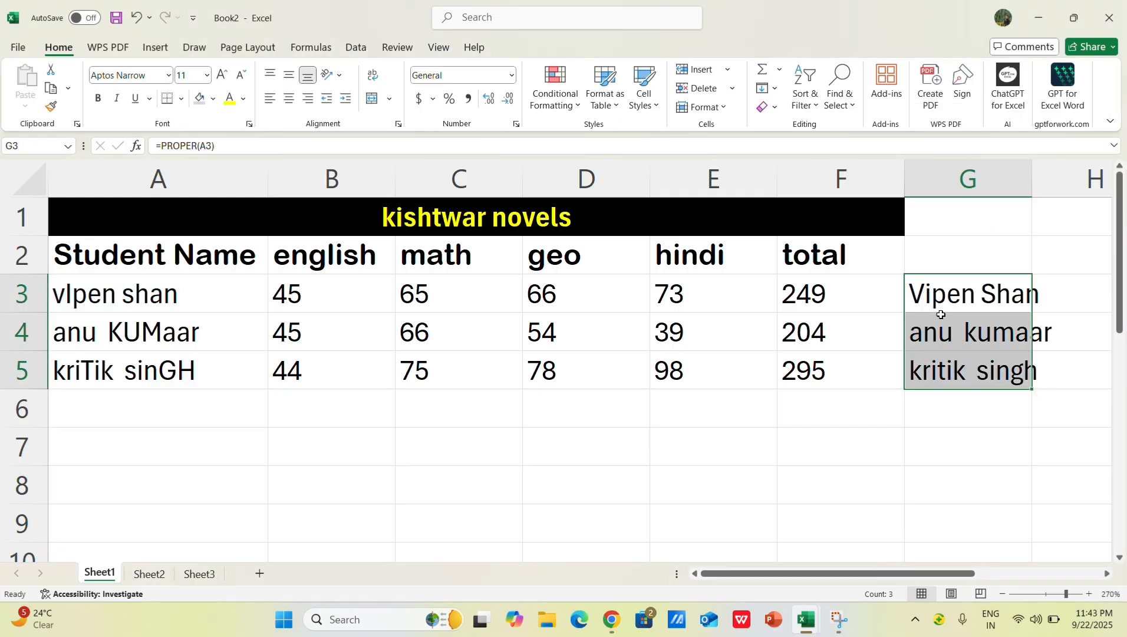
{"action": "right_click", "coordinate": [941, 314]}
{"action": "left_click", "coordinate": [981, 211]}
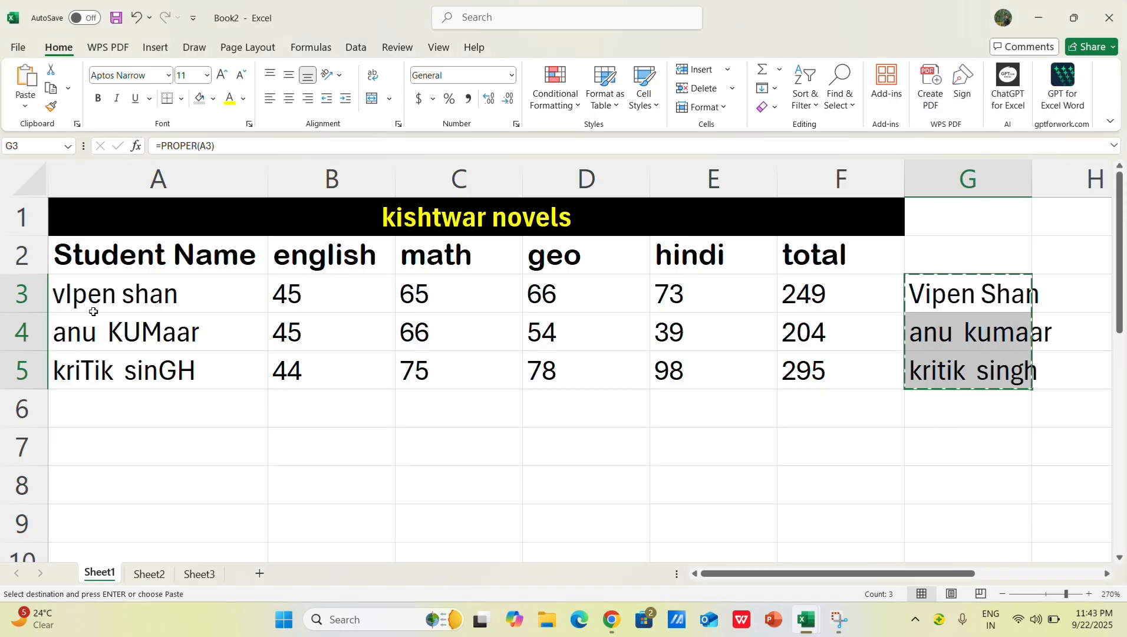
{"action": "left_click", "coordinate": [144, 294]}
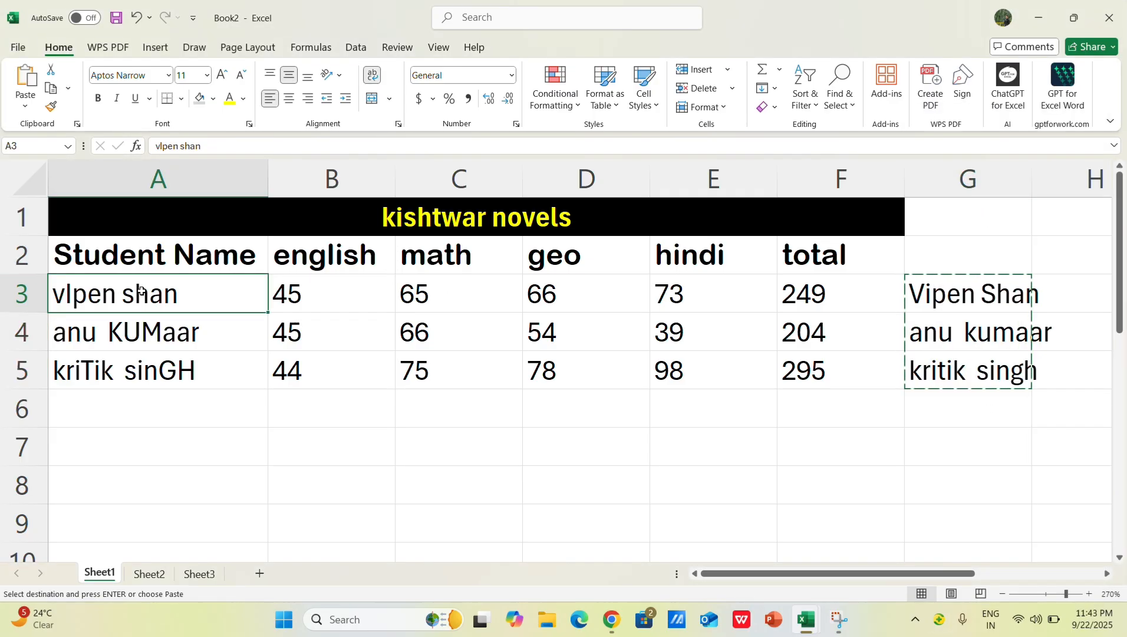
{"action": "key", "text": "ctrl+v"}
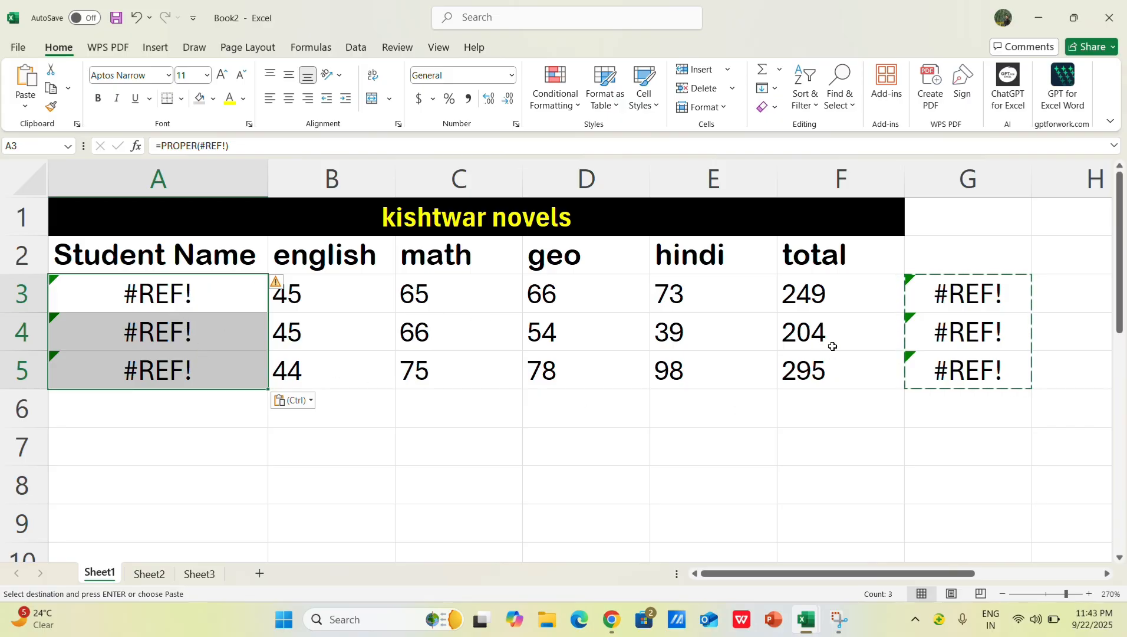
{"action": "key", "text": "ctrl+z"}
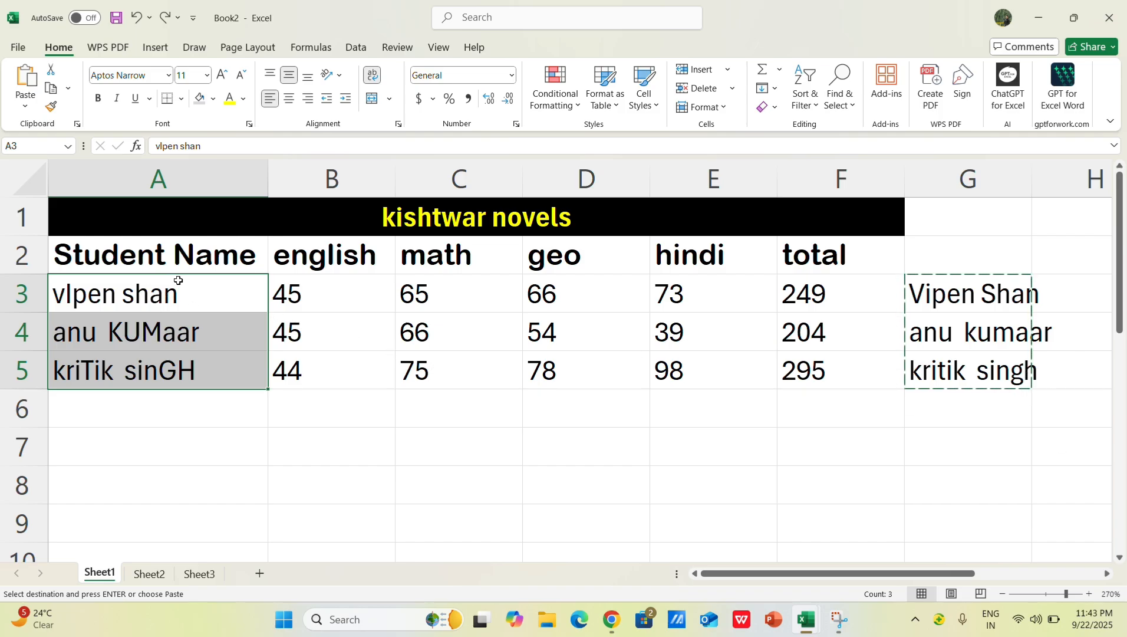
Step: Paste the copied names as values only over A3:A5 and end the copy mode
{"action": "right_click", "coordinate": [156, 295]}
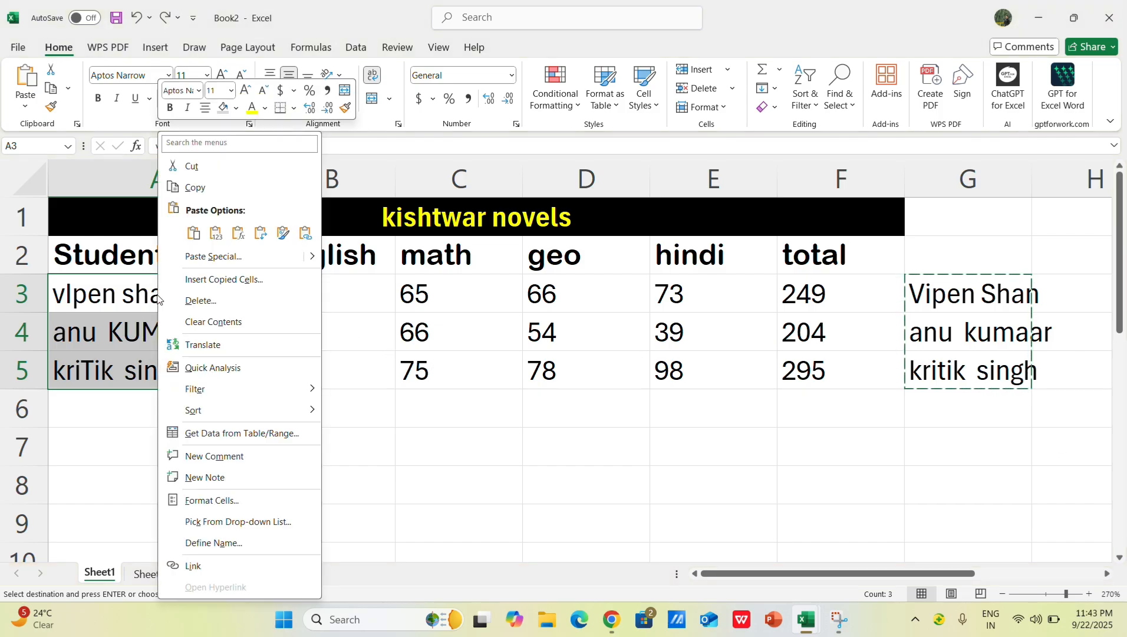
{"action": "left_click", "coordinate": [214, 234]}
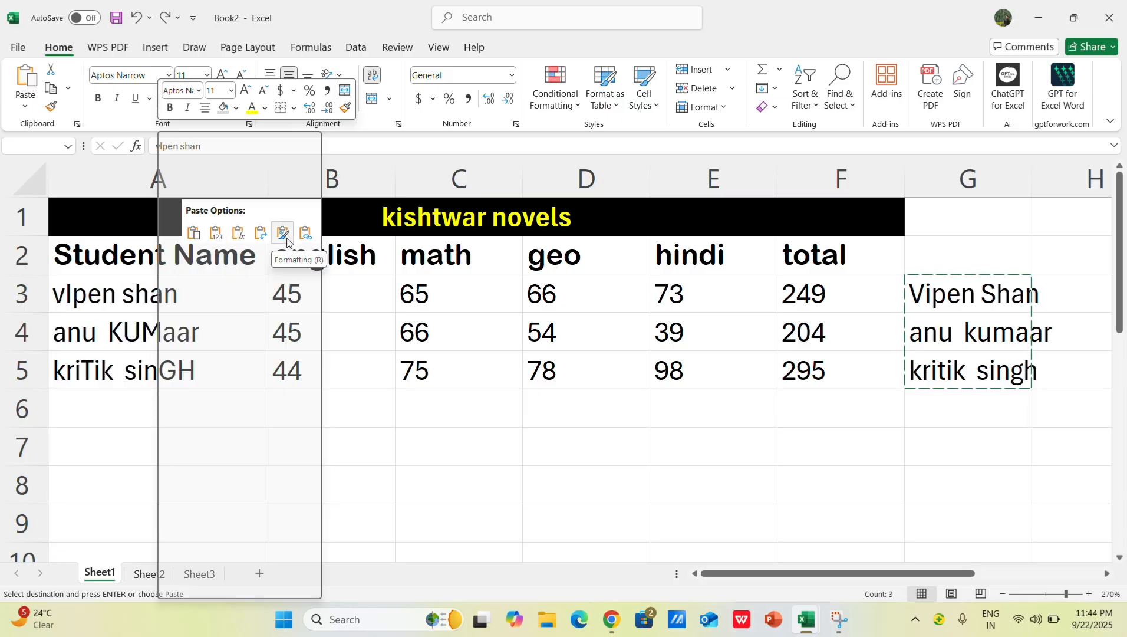
{"action": "left_click", "coordinate": [216, 234]}
{"action": "left_click", "coordinate": [218, 233]}
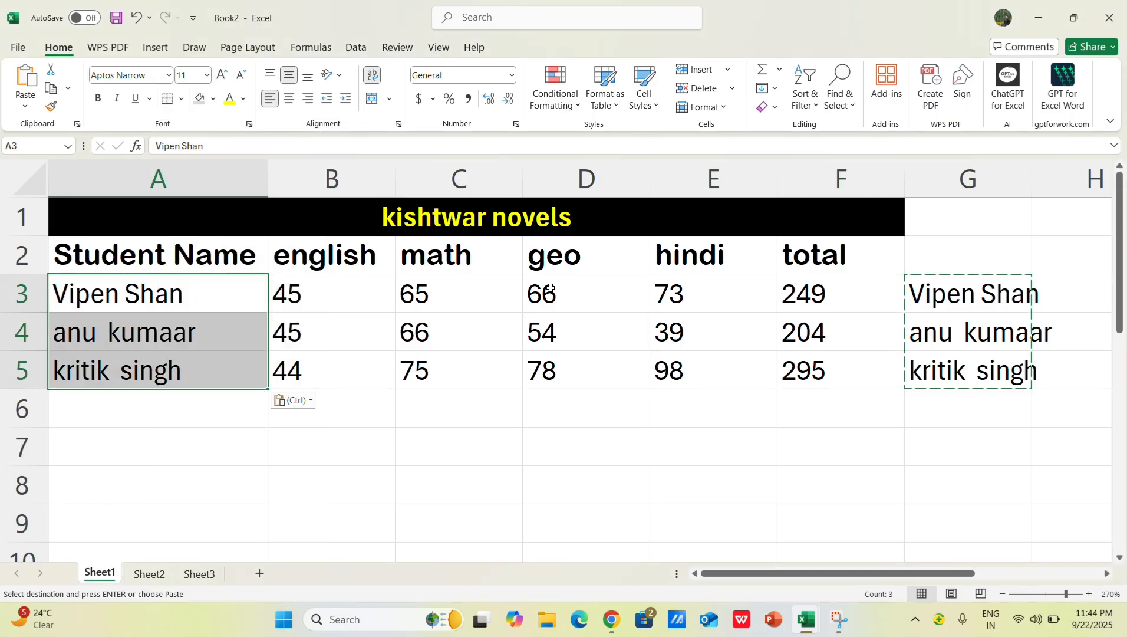
{"action": "key", "text": "Escape"}
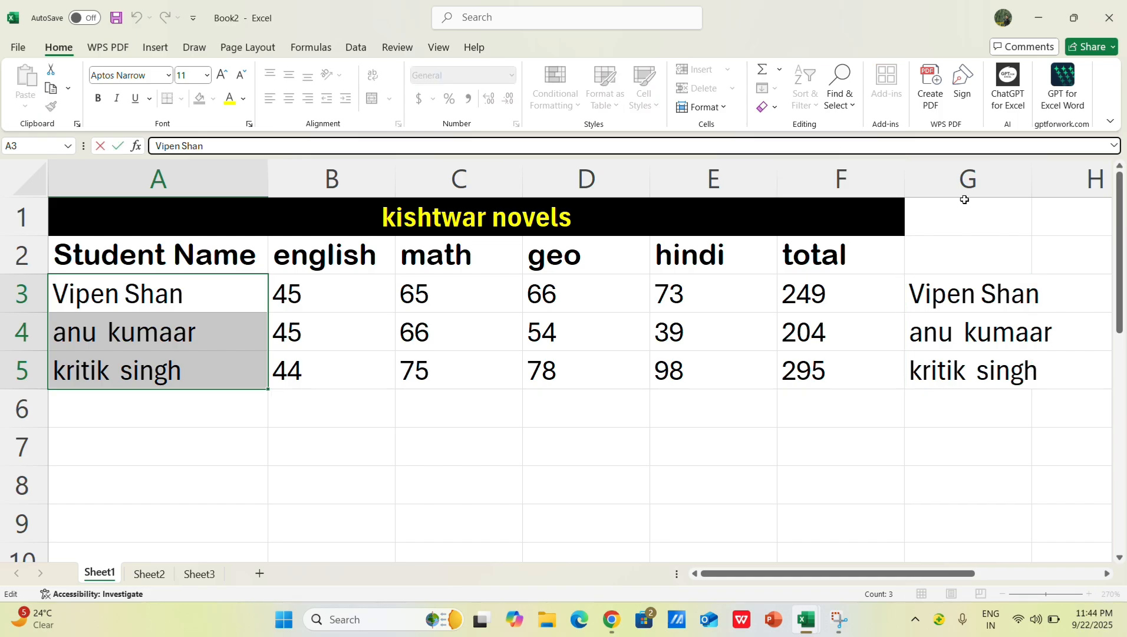
Step: Clear the contents of the whole helper column G
{"action": "left_click", "coordinate": [965, 192]}
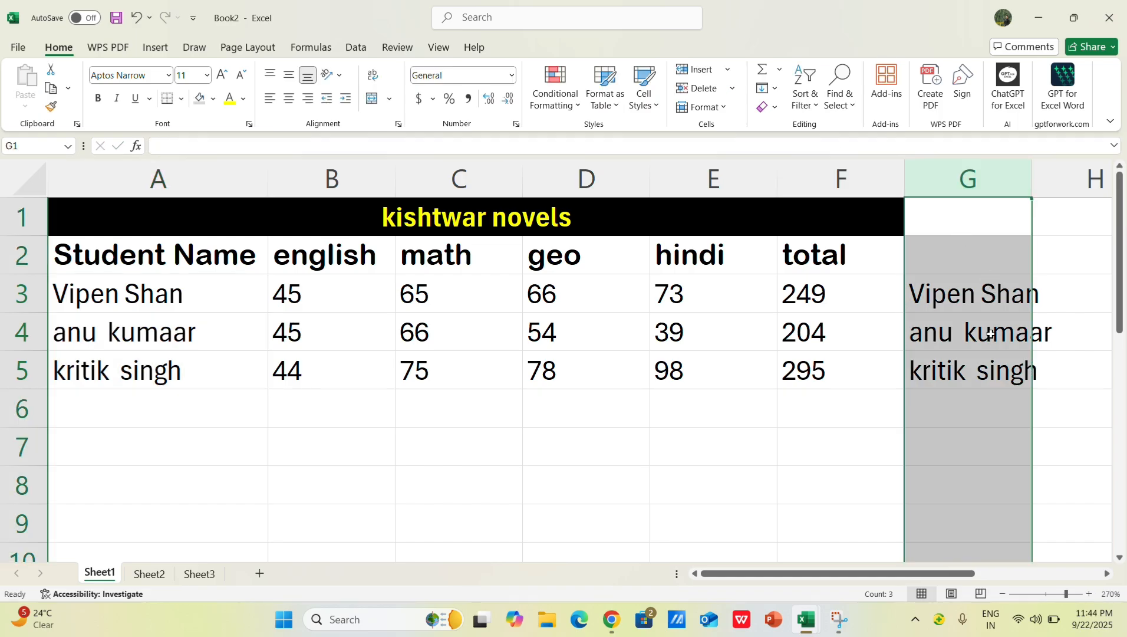
{"action": "key", "text": "Delete"}
{"action": "left_click", "coordinate": [914, 476]}
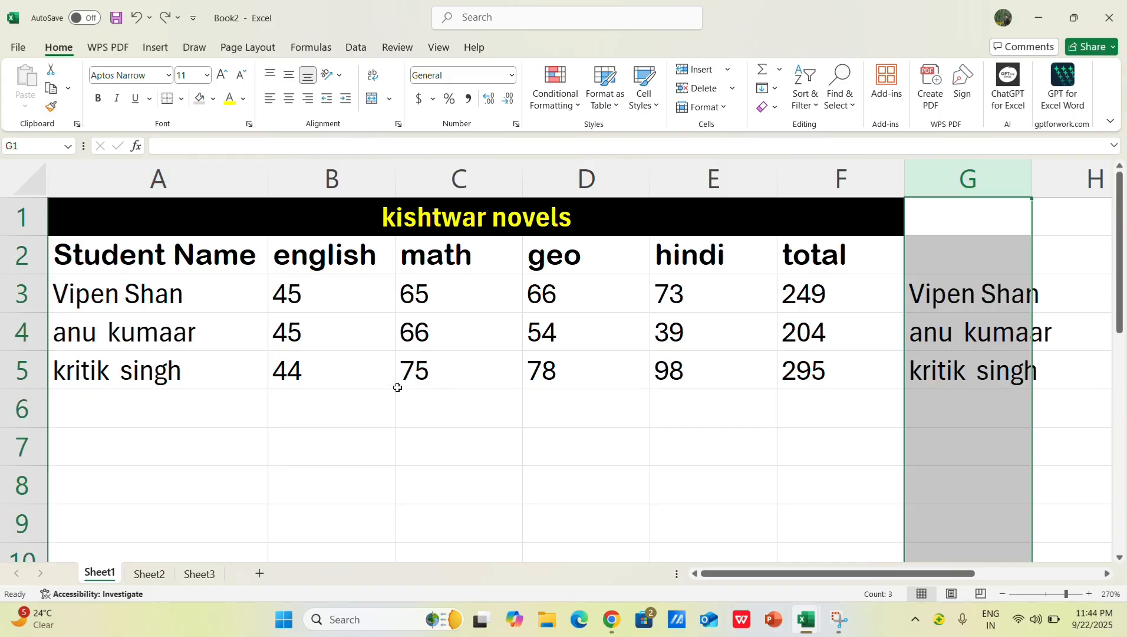
Step: Undo the clearing of column G and the values paste in A3:A5, and end the copy mode
{"action": "key", "text": "ctrl+v"}
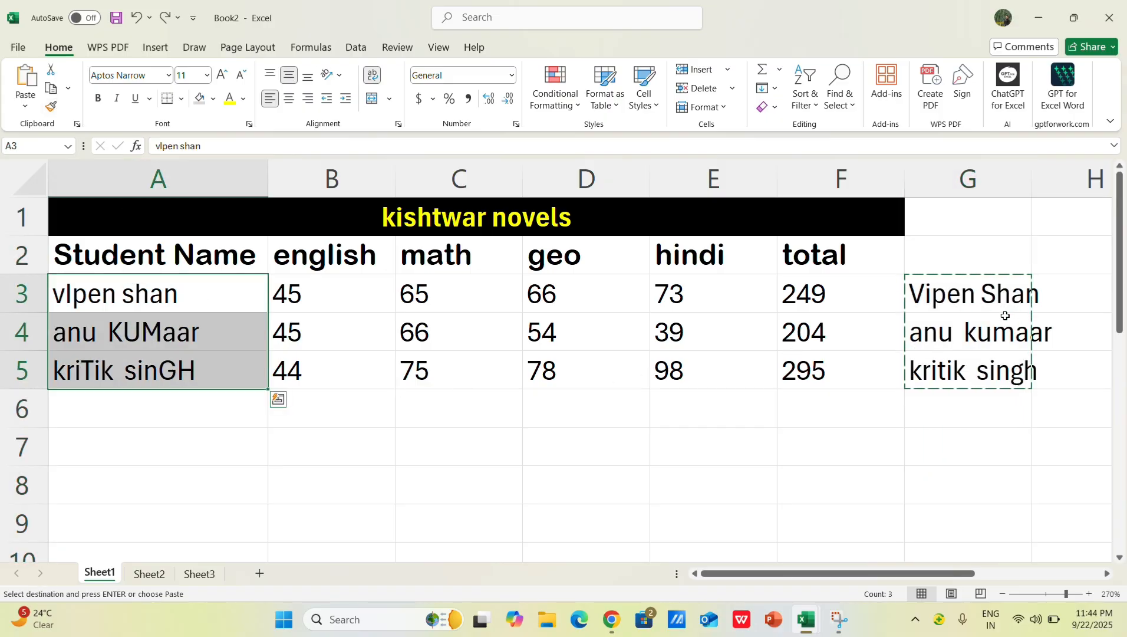
{"action": "key", "text": "ctrl+q"}
{"action": "left_click", "coordinate": [830, 147]}
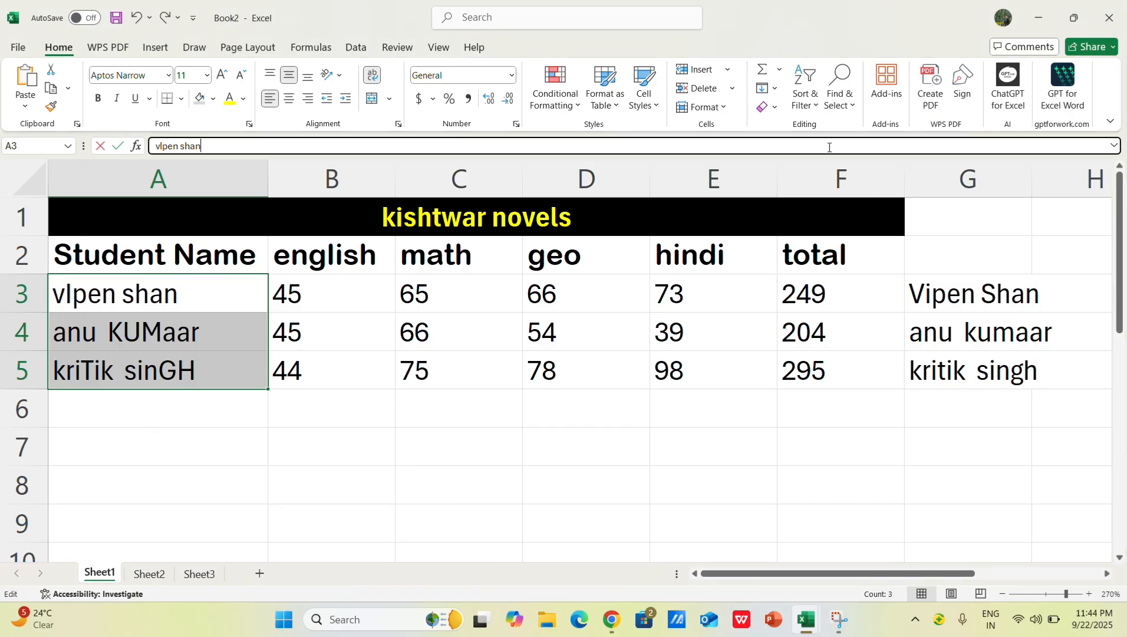
{"action": "left_click", "coordinate": [951, 439]}
Step: Copy the formula results in G3:G5 and paste them as values only over the student names starting at A3
{"action": "left_click", "coordinate": [976, 292]}
{"action": "left_click_drag", "start_coordinate": [976, 291], "coordinate": [979, 365]}
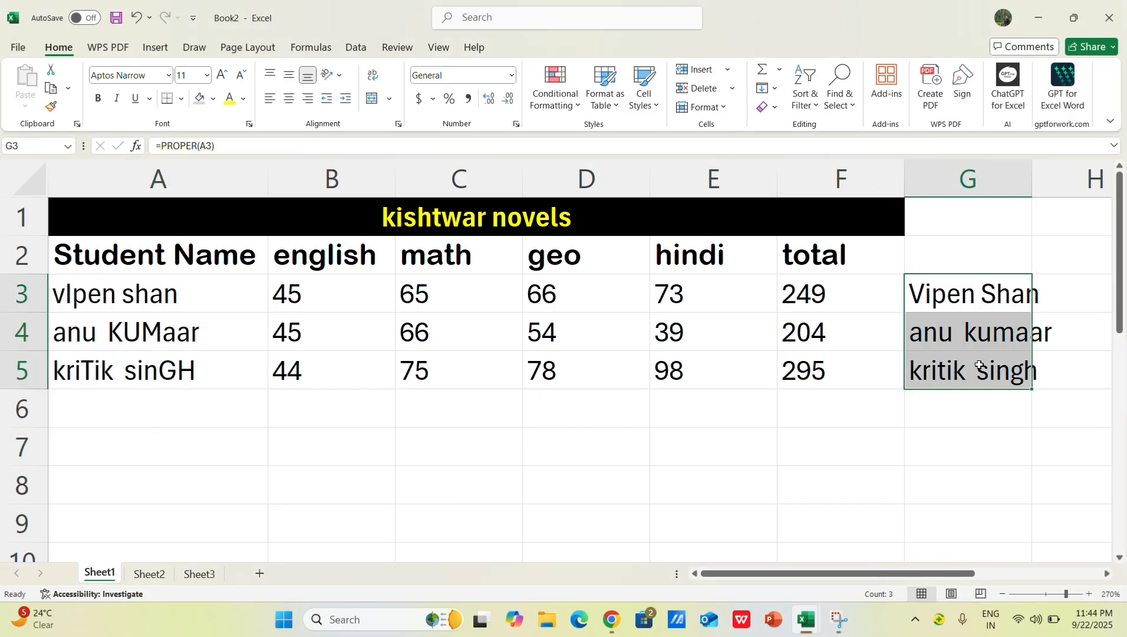
{"action": "key", "text": "ctrl+q"}
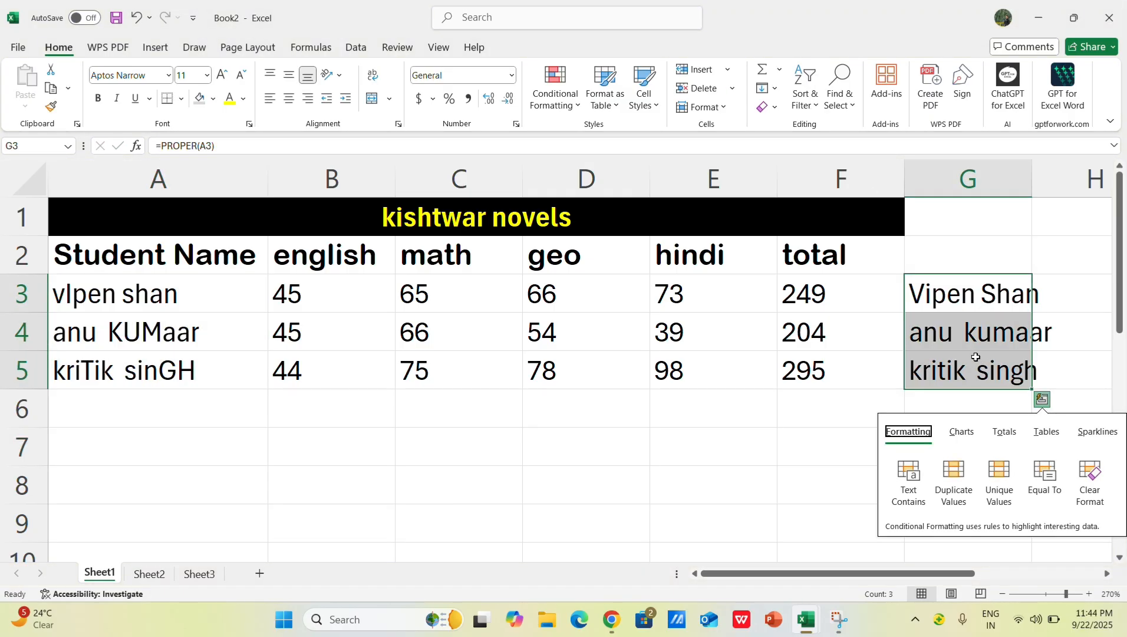
{"action": "left_click_drag", "start_coordinate": [969, 295], "coordinate": [953, 371]}
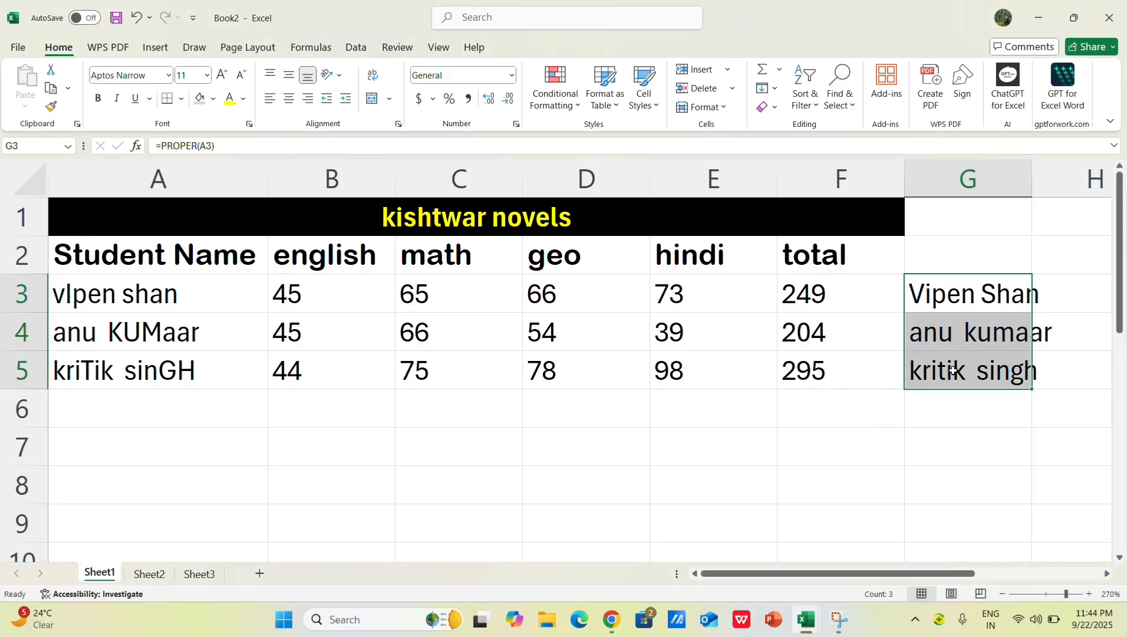
{"action": "key", "text": "ctrl+c"}
{"action": "left_click", "coordinate": [111, 300]}
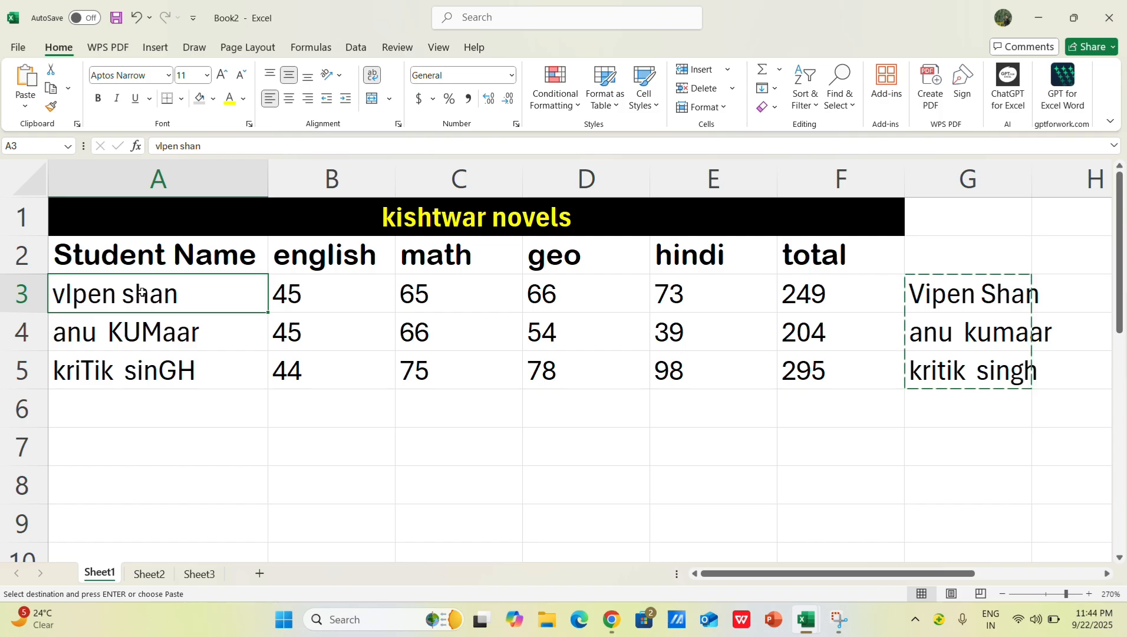
{"action": "left_click", "coordinate": [24, 108]}
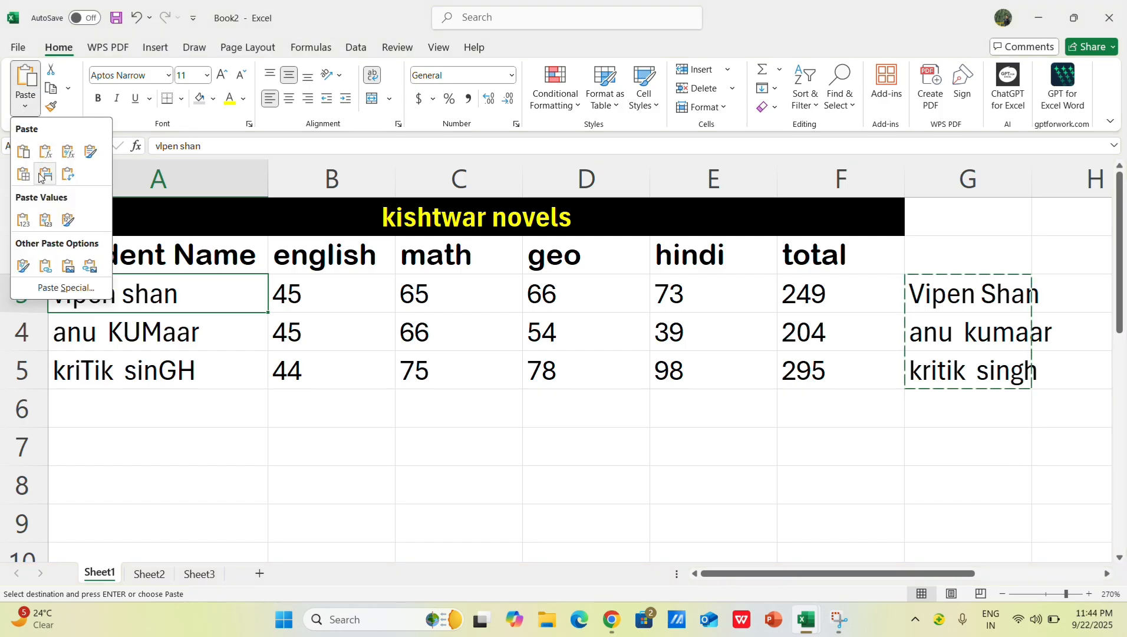
{"action": "left_click", "coordinate": [24, 220]}
{"action": "left_click", "coordinate": [524, 518]}
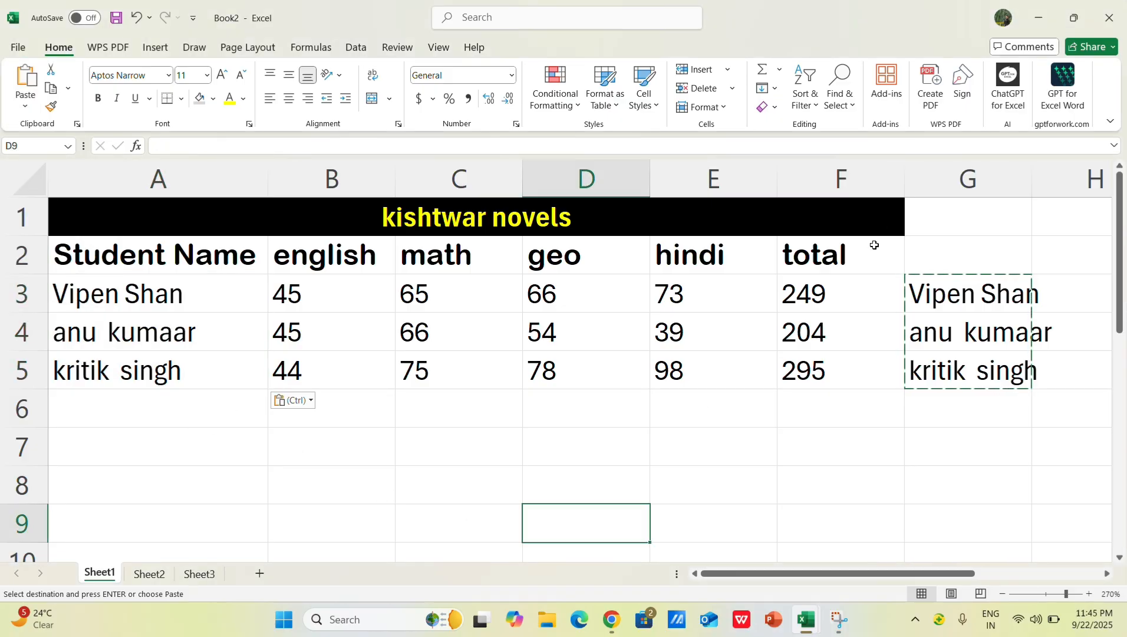
Step: Clear the converted names from G3:G5 and undo the clearing
{"action": "left_click_drag", "start_coordinate": [938, 288], "coordinate": [955, 371]}
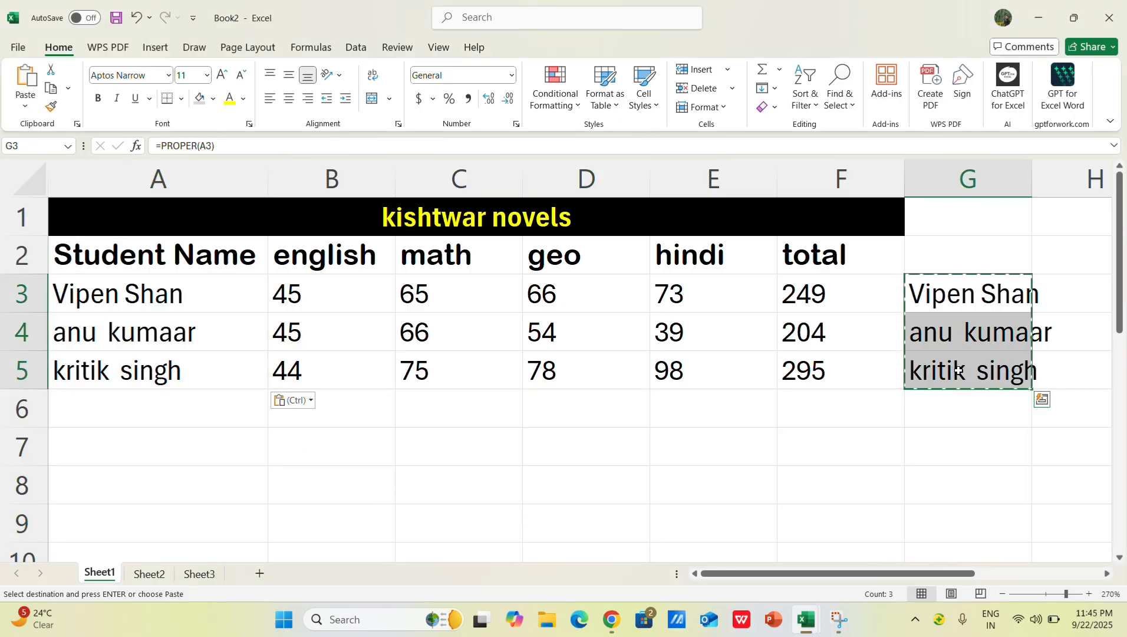
{"action": "key", "text": "Delete"}
{"action": "left_click", "coordinate": [838, 145]}
{"action": "left_click", "coordinate": [672, 398]}
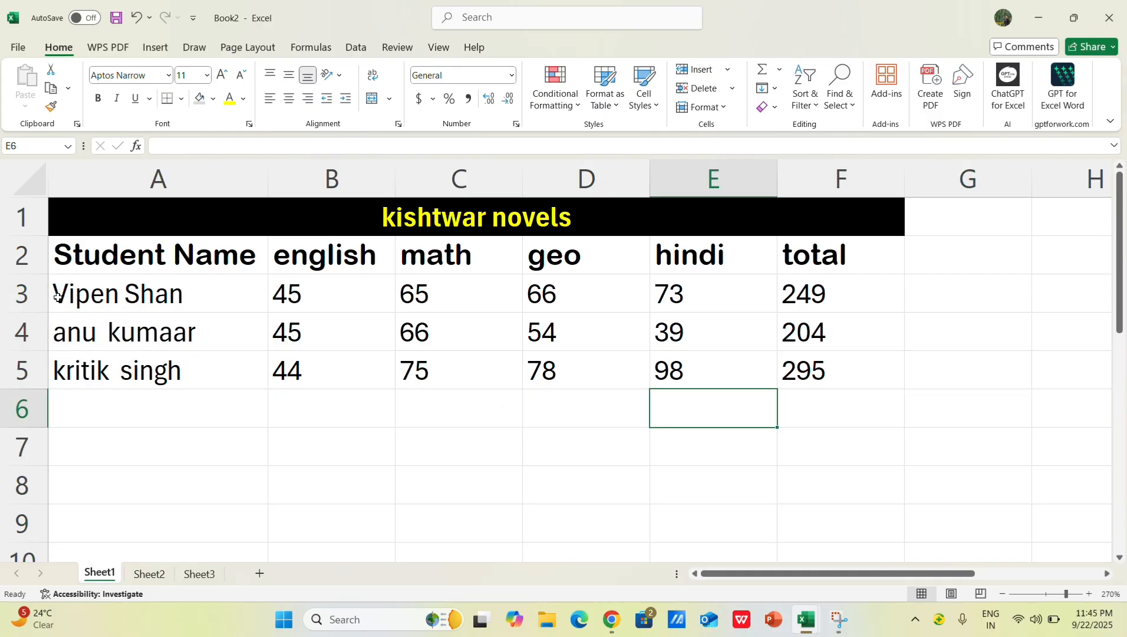
{"action": "left_click", "coordinate": [118, 330]}
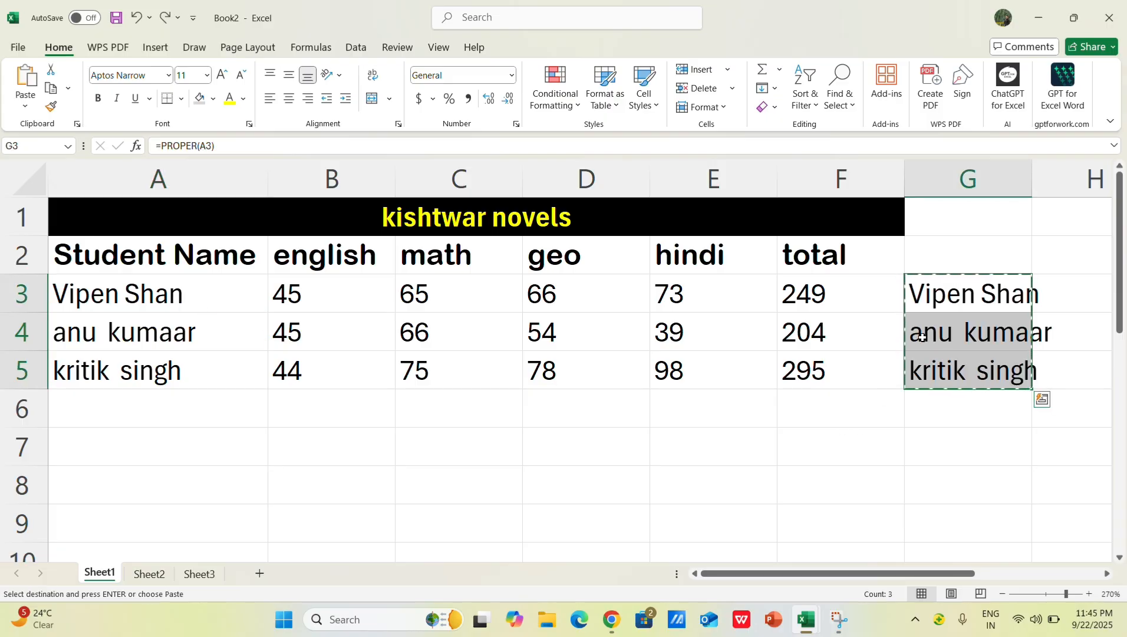
Step: Check which case function each of the cells G3, G4 and G5 contains
{"action": "left_click", "coordinate": [975, 292]}
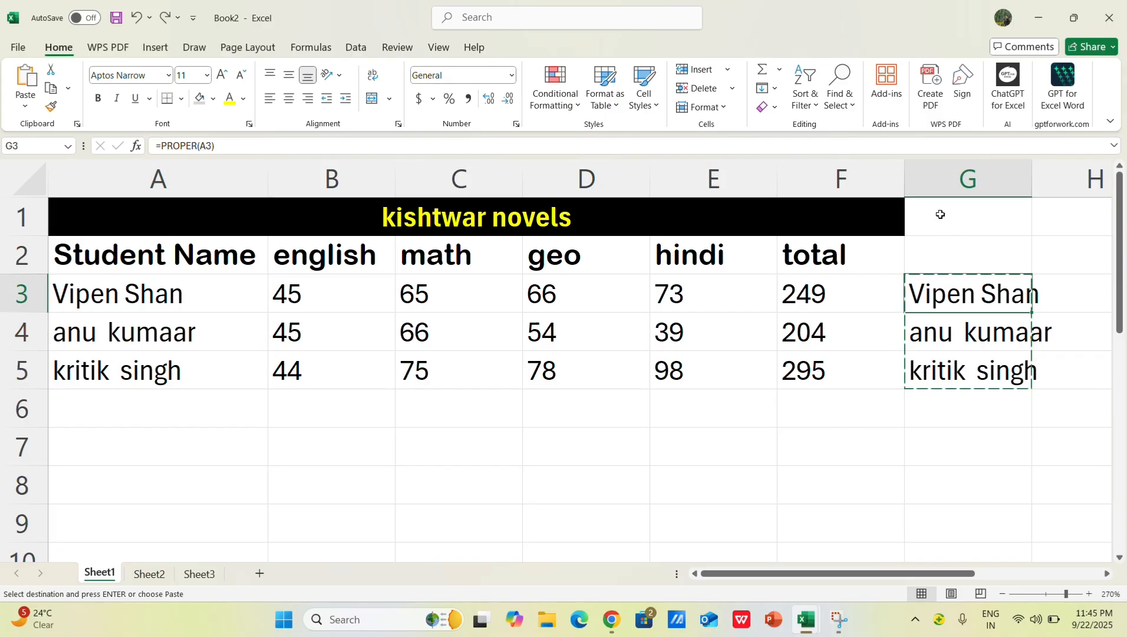
{"action": "left_click", "coordinate": [913, 147]}
{"action": "key", "text": "Return"}
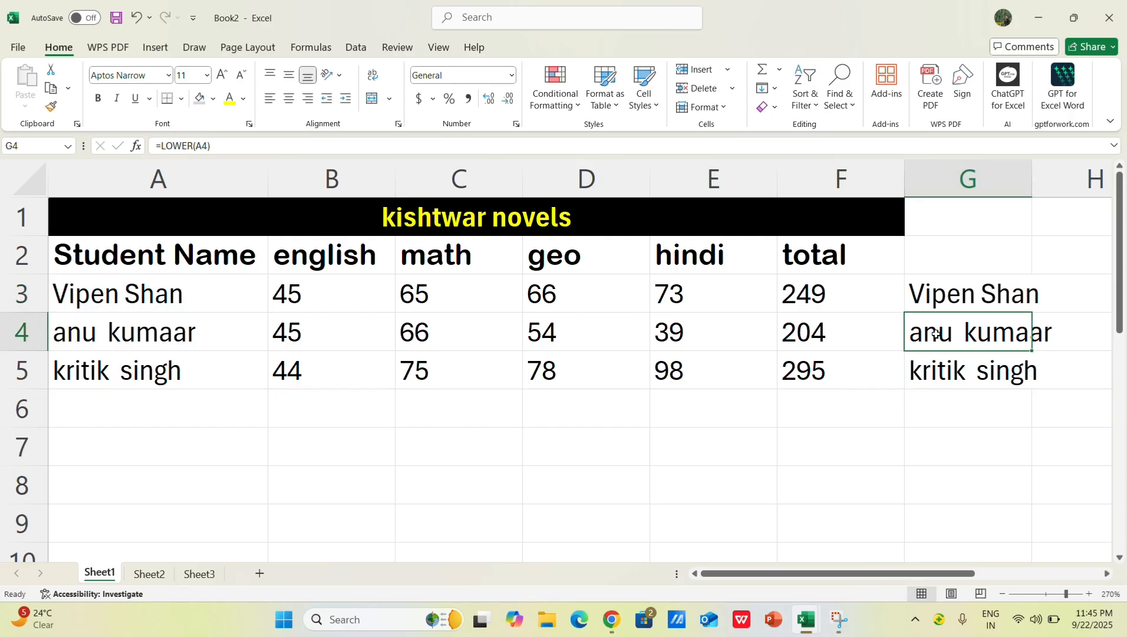
{"action": "left_click", "coordinate": [939, 369]}
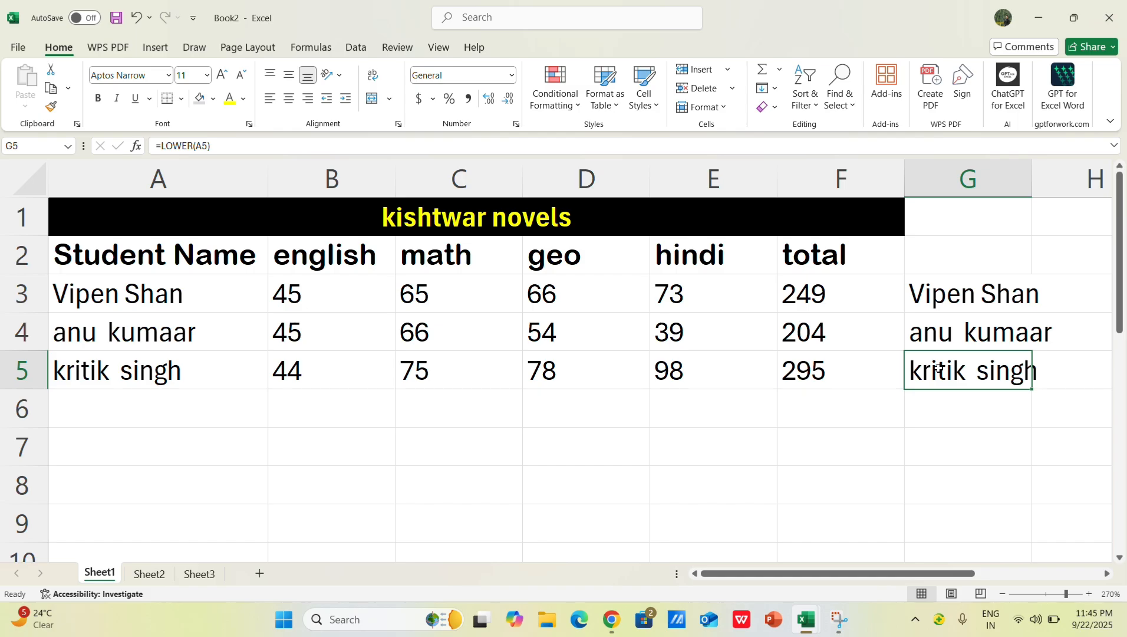
{"action": "left_click", "coordinate": [970, 342]}
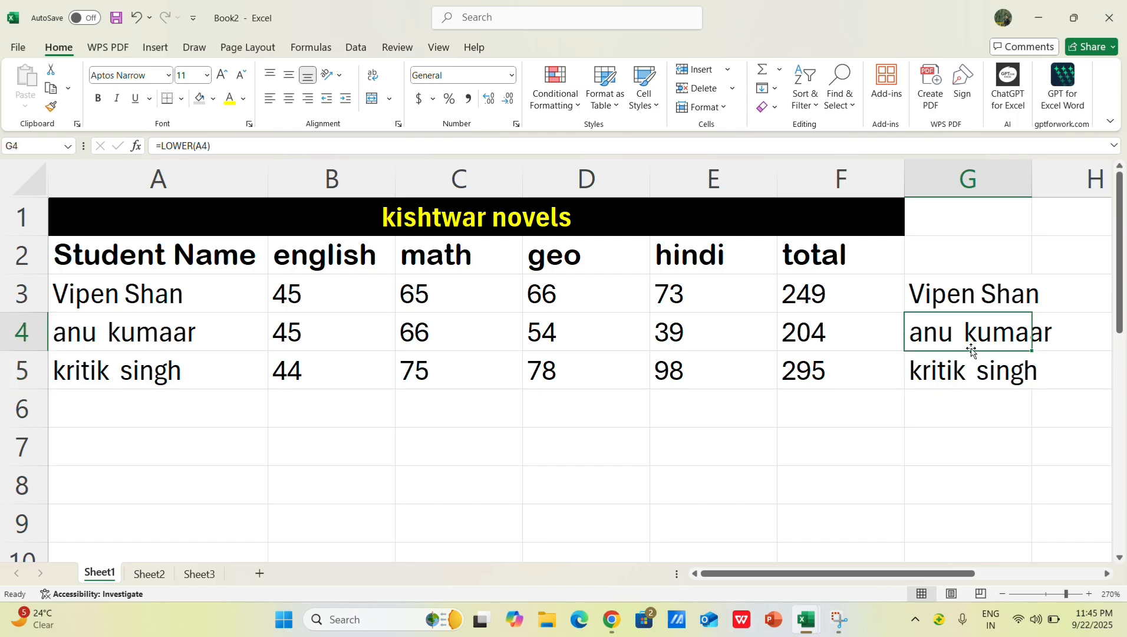
Step: Fill the PROPER formula from G3 down through G5 and undo the fill
{"action": "left_click", "coordinate": [974, 301]}
{"action": "left_click_drag", "start_coordinate": [1032, 311], "coordinate": [1033, 386]}
{"action": "left_click", "coordinate": [972, 449]}
{"action": "mouse_move", "coordinate": [975, 311]}
{"action": "left_mouse_down"}
{"action": "mouse_move", "coordinate": [967, 295]}
{"action": "mouse_move", "coordinate": [965, 381]}
{"action": "left_mouse_up"}
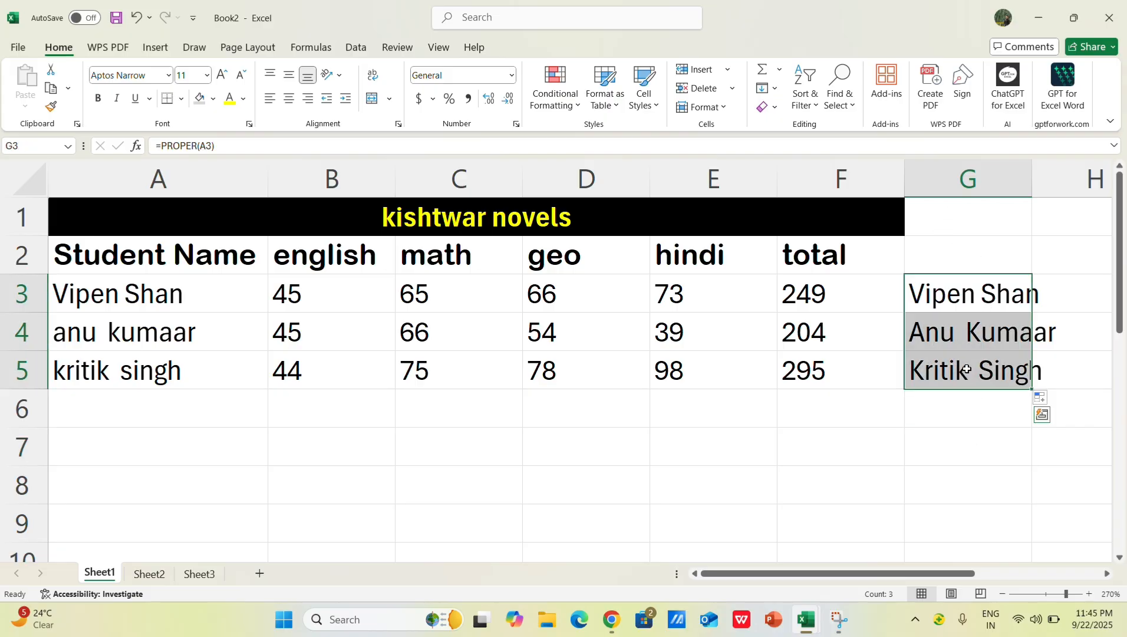
{"action": "key", "text": "ctrl+z"}
Step: Compare the formulas in G5, G4 and G3 again
{"action": "left_click", "coordinate": [973, 451]}
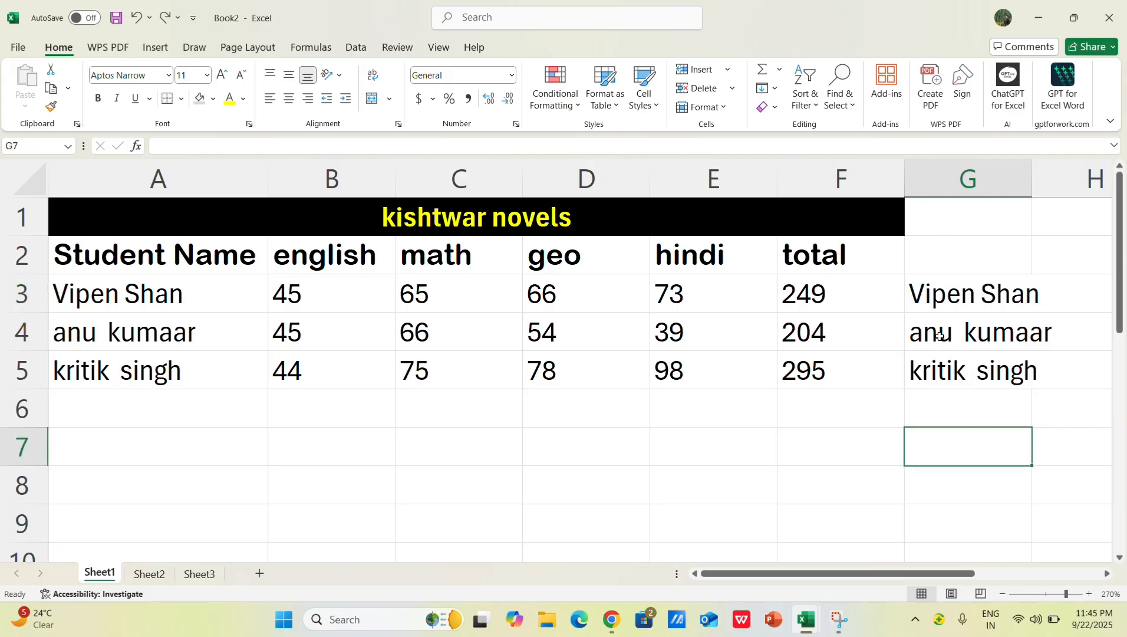
{"action": "left_click", "coordinate": [918, 374]}
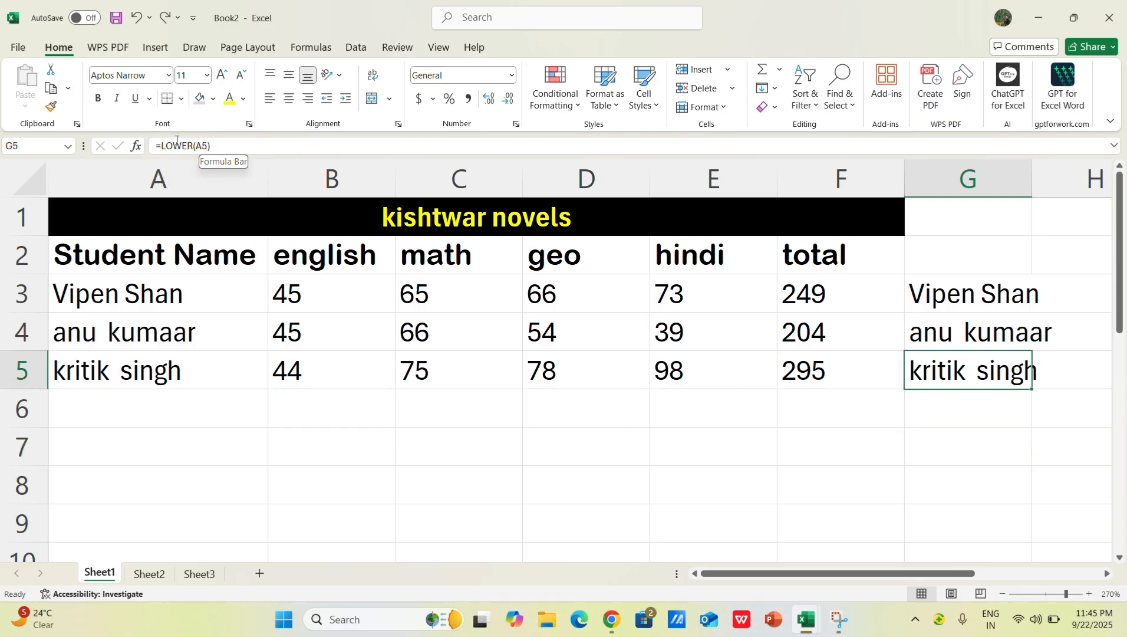
{"action": "left_click", "coordinate": [946, 338]}
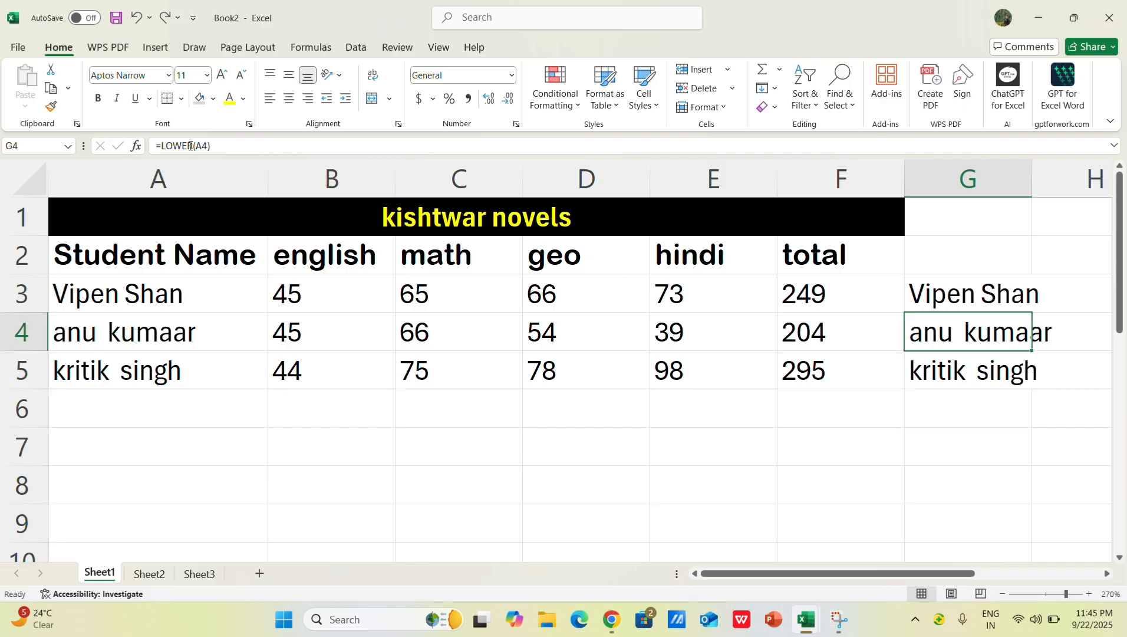
{"action": "left_click", "coordinate": [966, 297]}
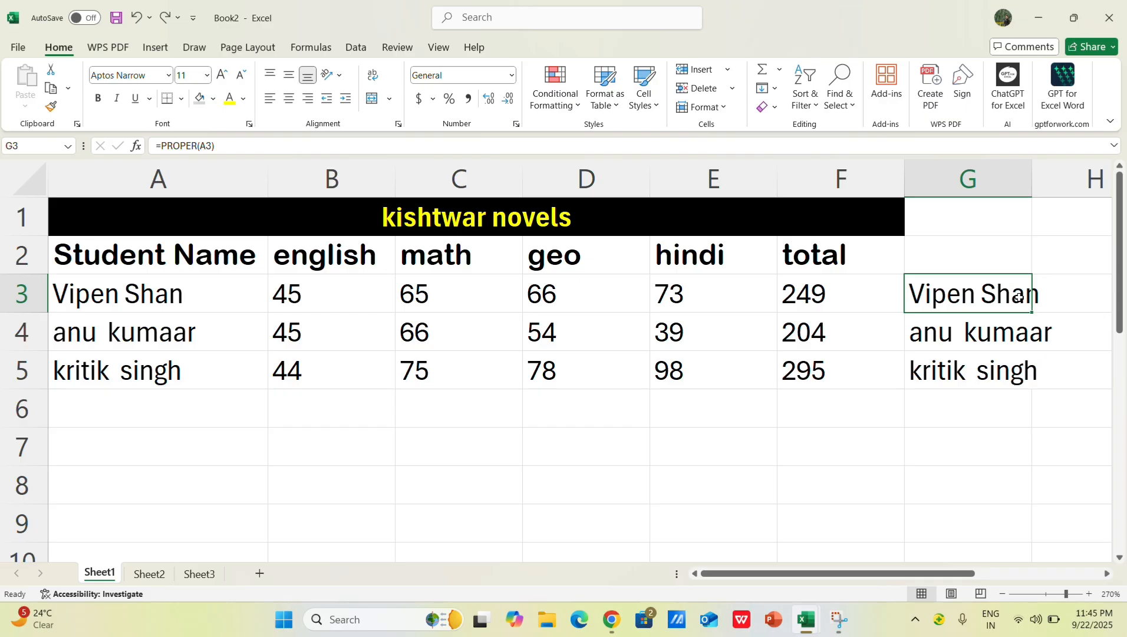
Step: Fill the PROPER formula from G3 down through G5 and paste the results as values over the names in A3:A5
{"action": "left_click_drag", "start_coordinate": [1032, 313], "coordinate": [1036, 392]}
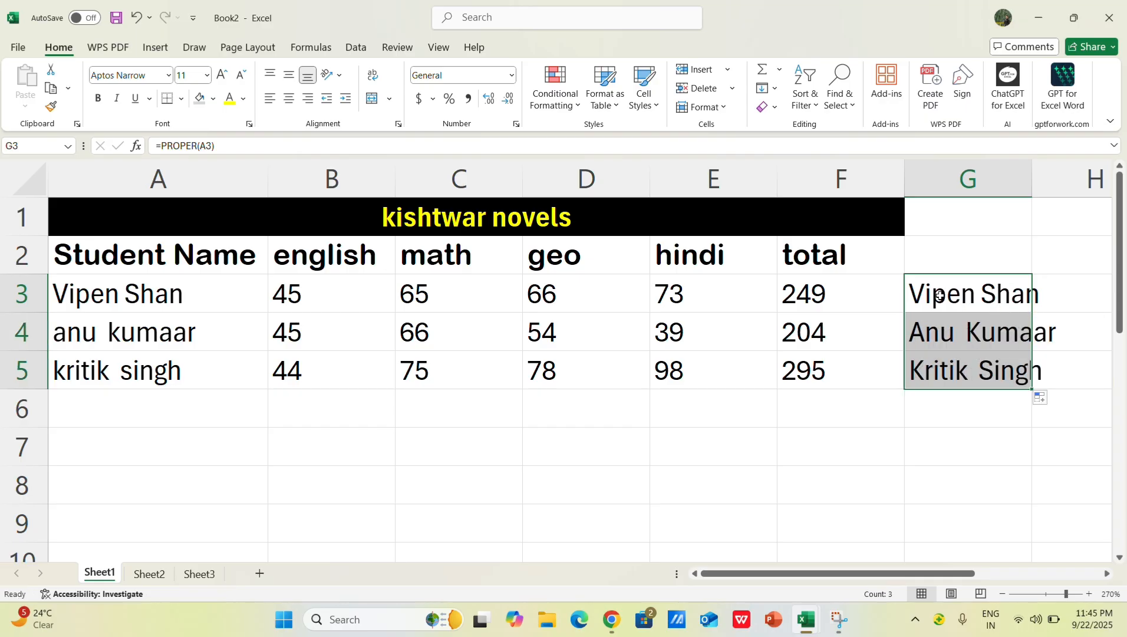
{"action": "key", "text": "ctrl+c"}
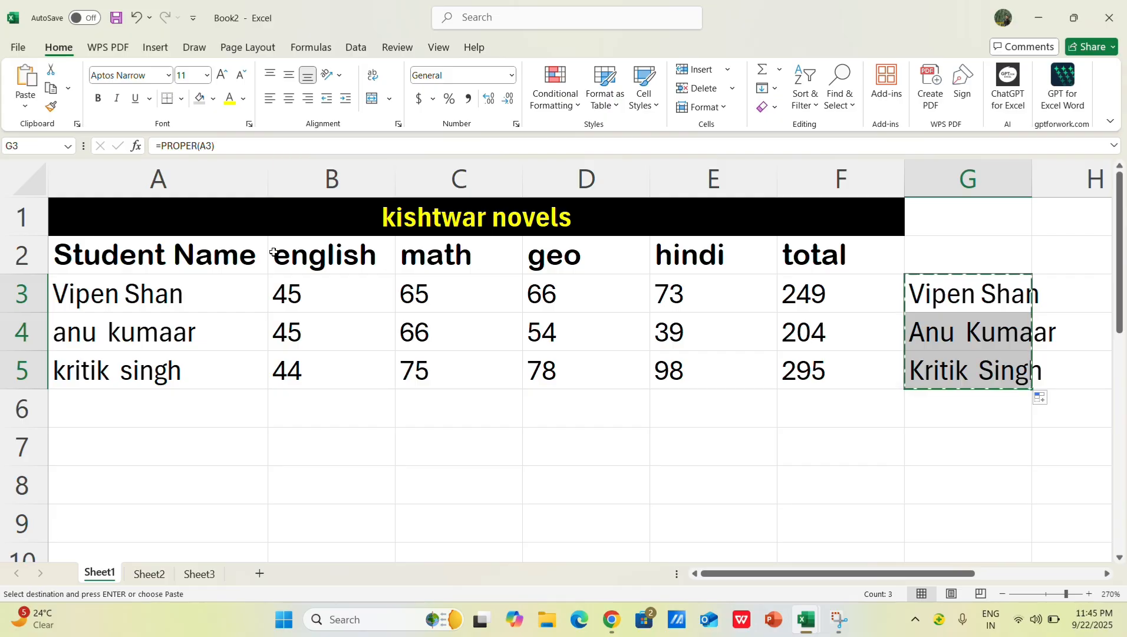
{"action": "right_click", "coordinate": [161, 295]}
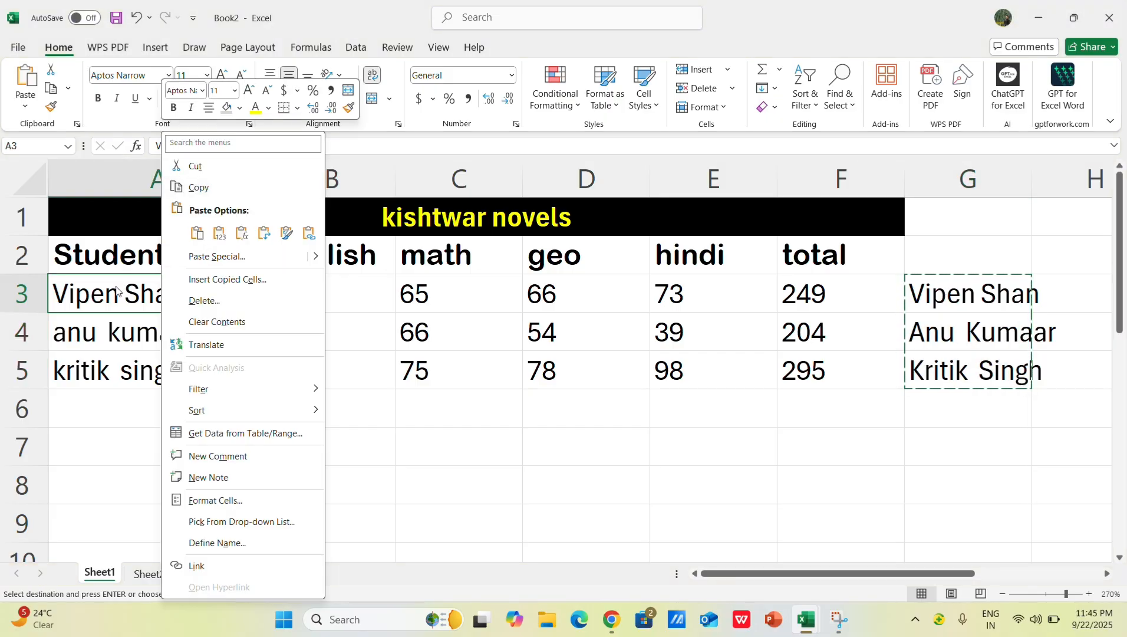
{"action": "left_click", "coordinate": [219, 233]}
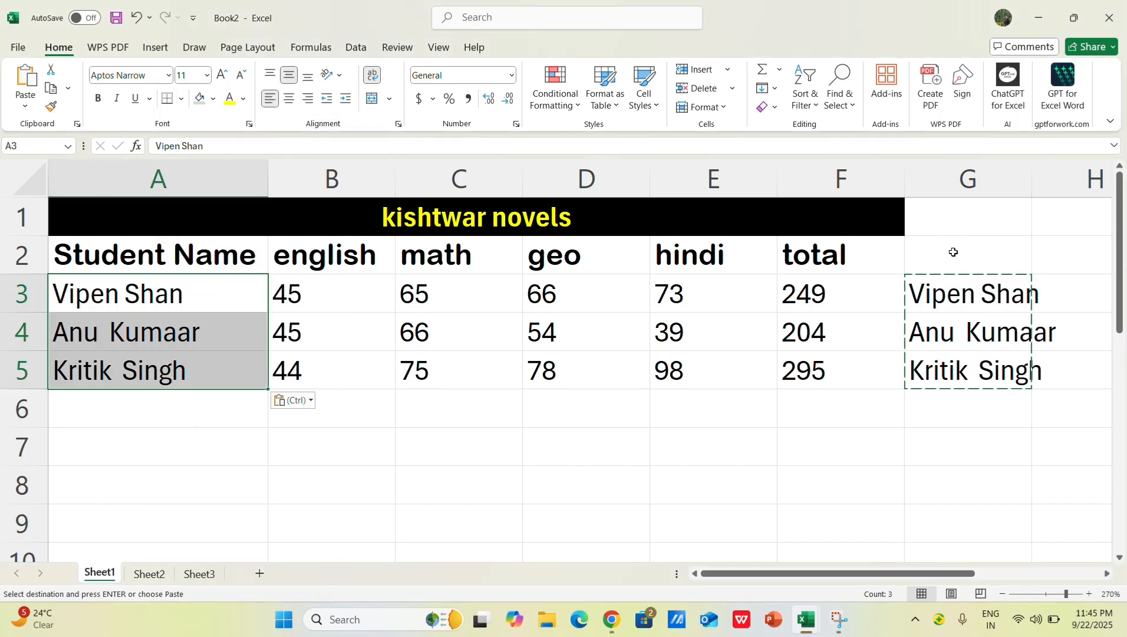
Step: Clear the student names in A3:A5 and undo the clearing
{"action": "key", "text": "Delete"}
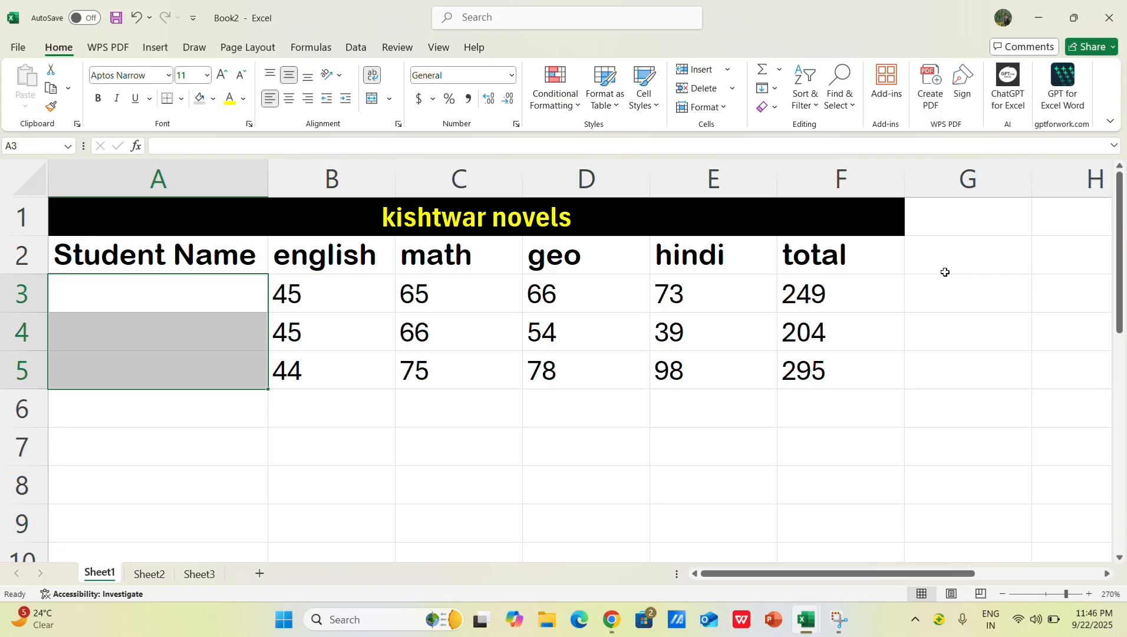
{"action": "key", "text": "ctrl+z"}
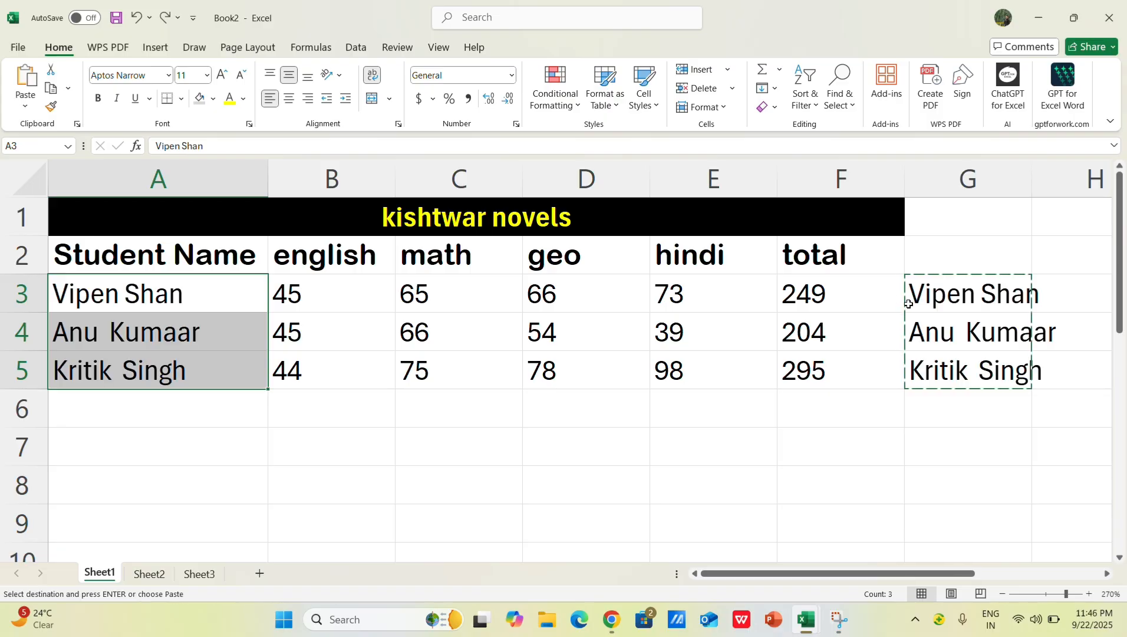
{"action": "left_click", "coordinate": [955, 218]}
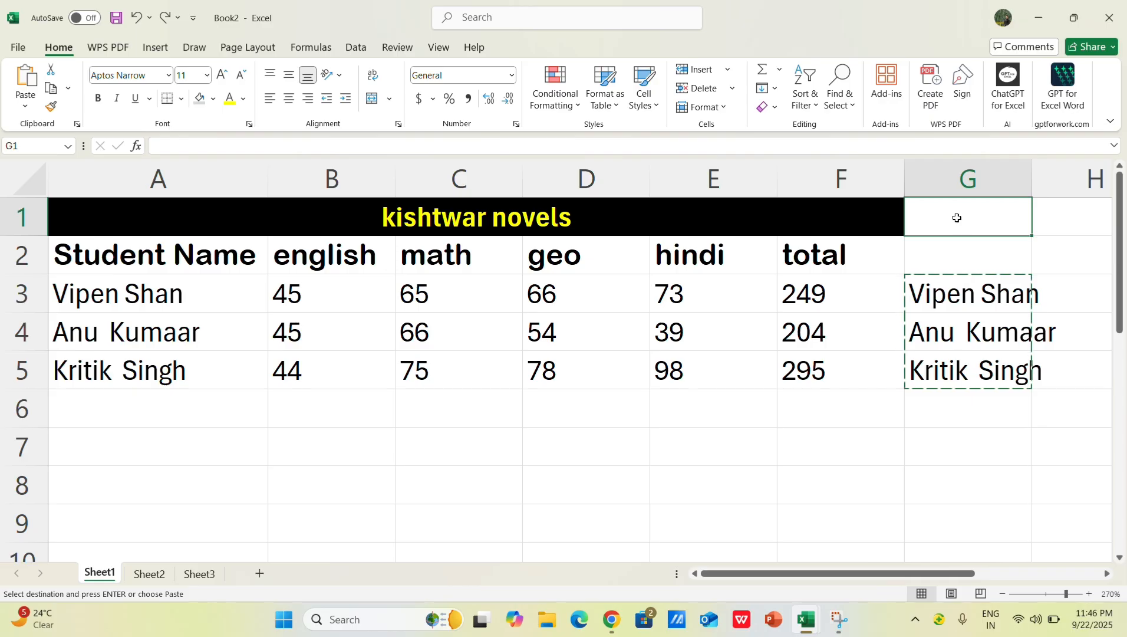
Step: Clear the helper PROPER formulas from G3:G5
{"action": "left_click", "coordinate": [819, 147]}
{"action": "left_click_drag", "start_coordinate": [976, 298], "coordinate": [974, 363]}
{"action": "key", "text": "Delete"}
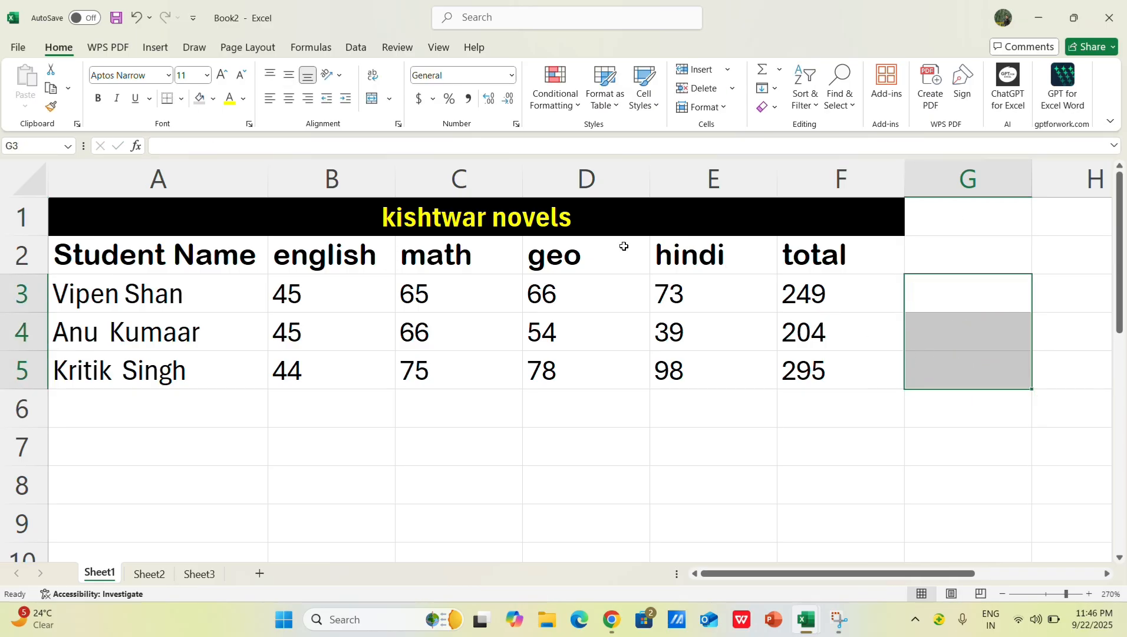
{"action": "left_click", "coordinate": [447, 549]}
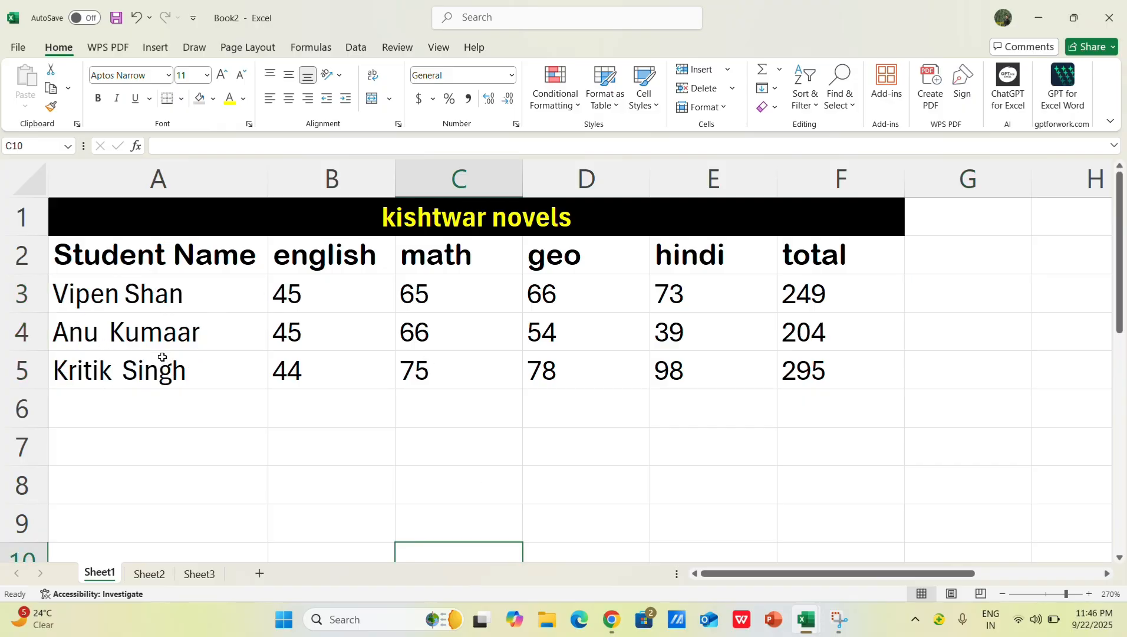
Step: Check the SUM formulas in the total column, from F3 down to F5
{"action": "left_click", "coordinate": [841, 294]}
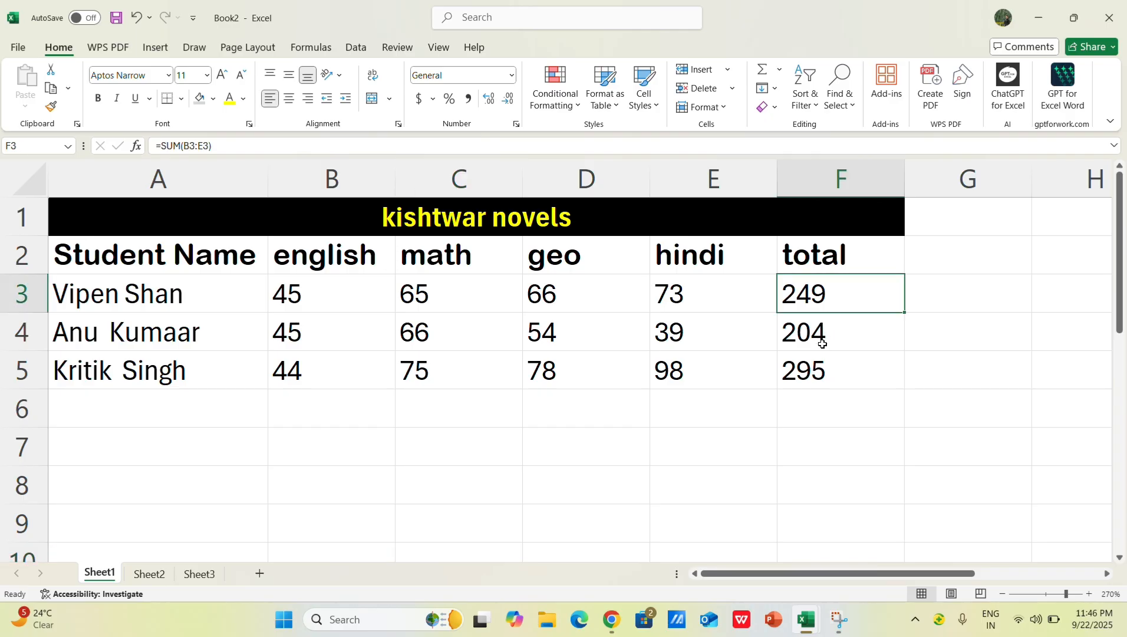
{"action": "key", "text": "Down"}
{"action": "key", "text": "Down"}
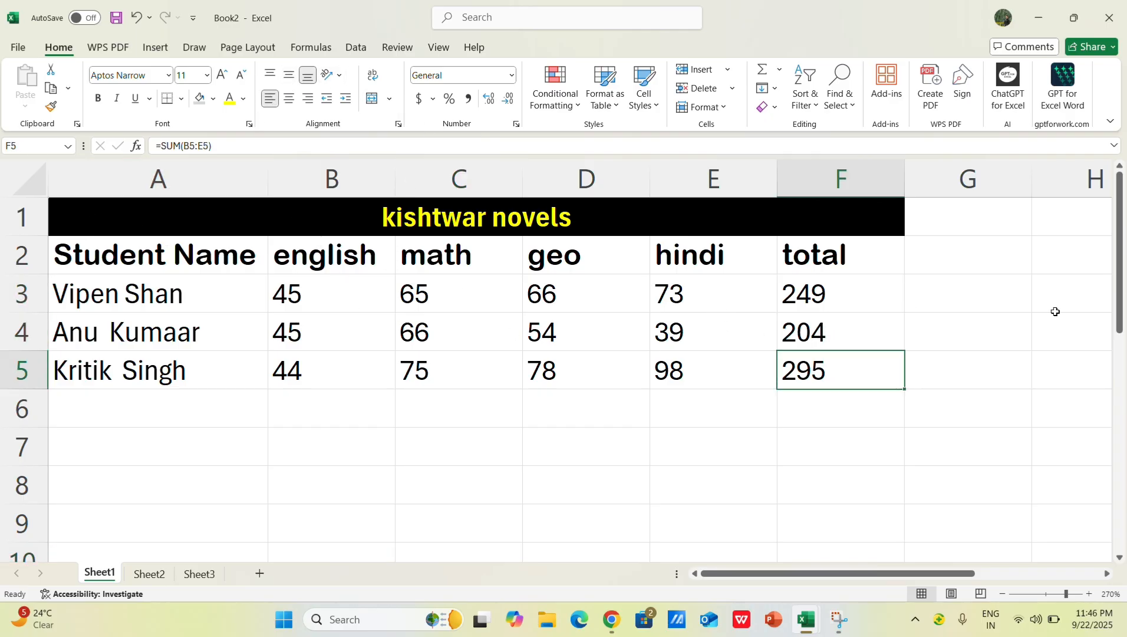
{"action": "left_click", "coordinate": [1003, 593]}
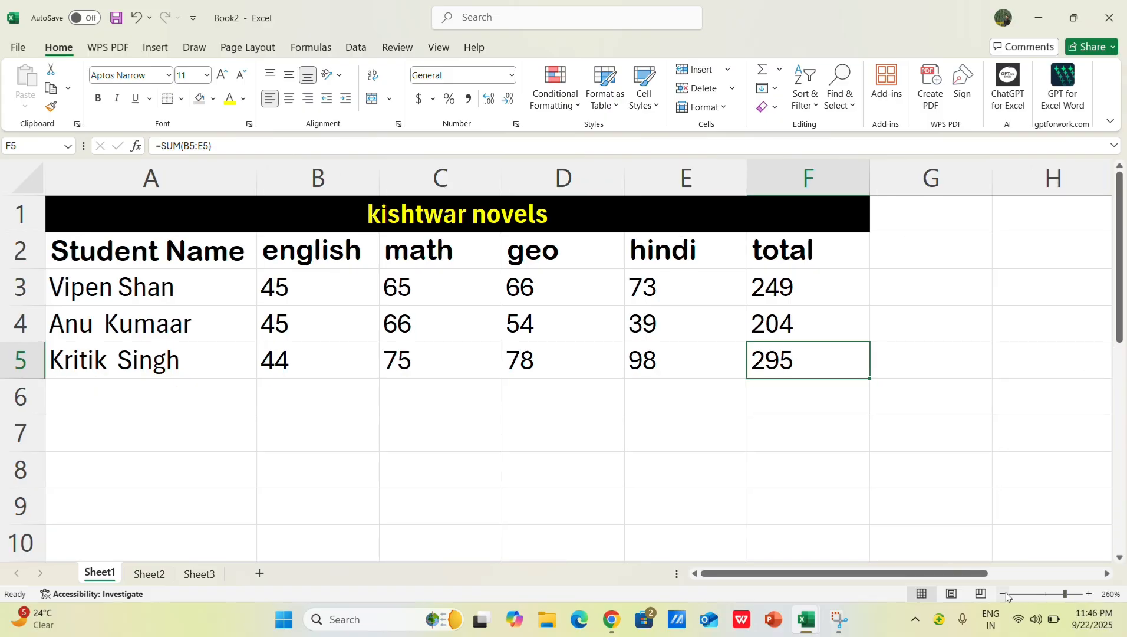
{"action": "left_click", "coordinate": [1002, 594]}
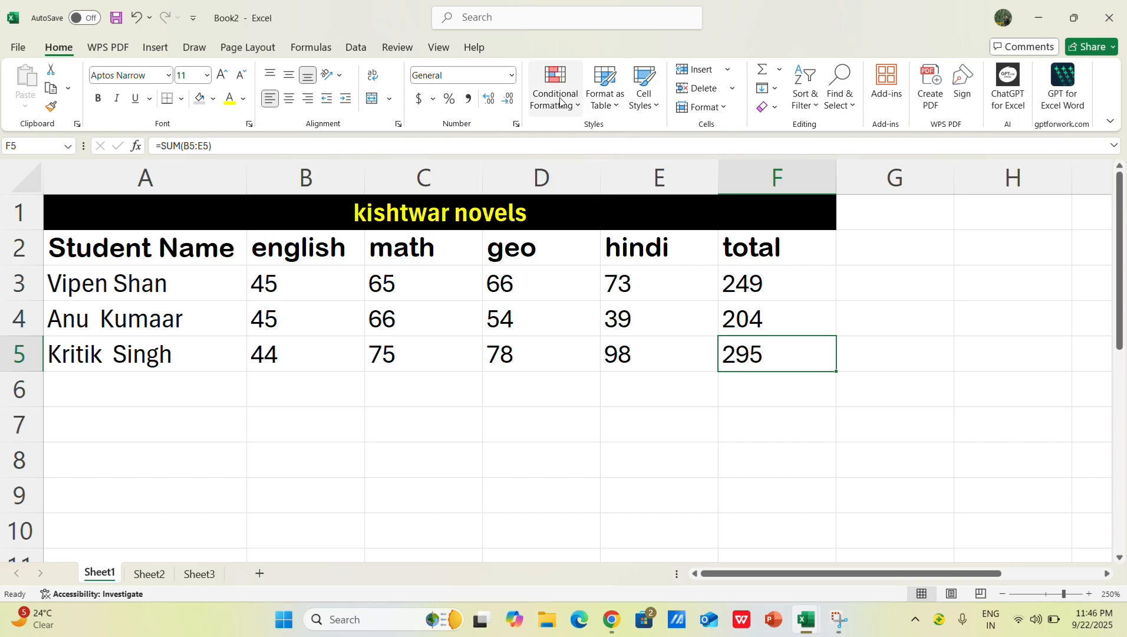
Step: Select all subject marks in B3:E5 and look over the conditional formatting choices
{"action": "left_click", "coordinate": [590, 107]}
{"action": "left_click", "coordinate": [575, 106]}
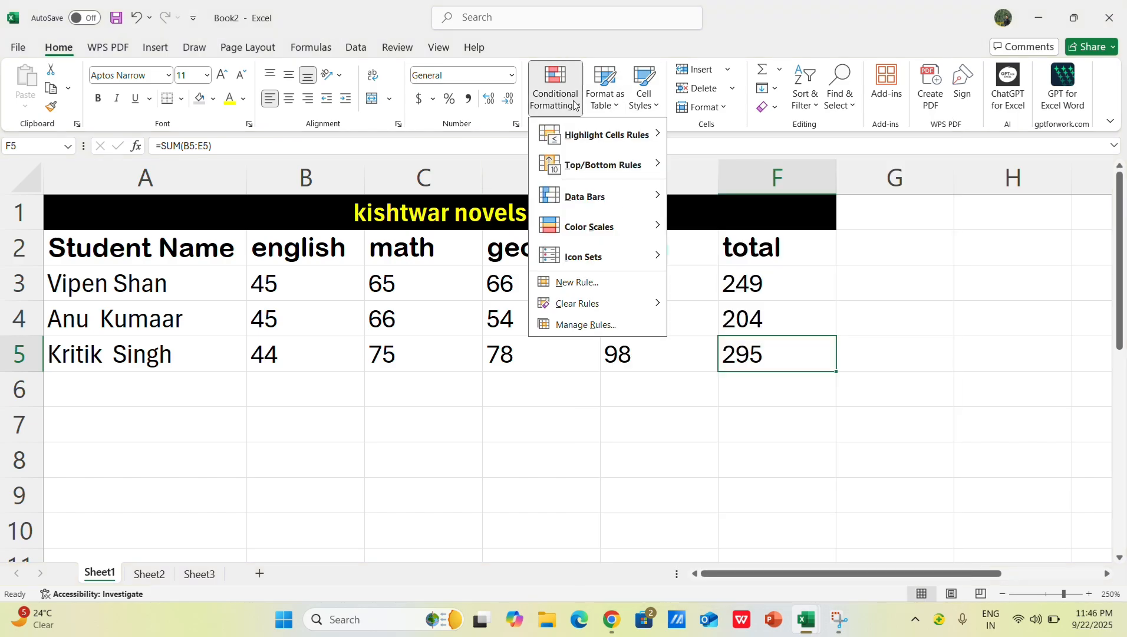
{"action": "left_click", "coordinate": [614, 569]}
{"action": "left_click_drag", "start_coordinate": [298, 281], "coordinate": [641, 355]}
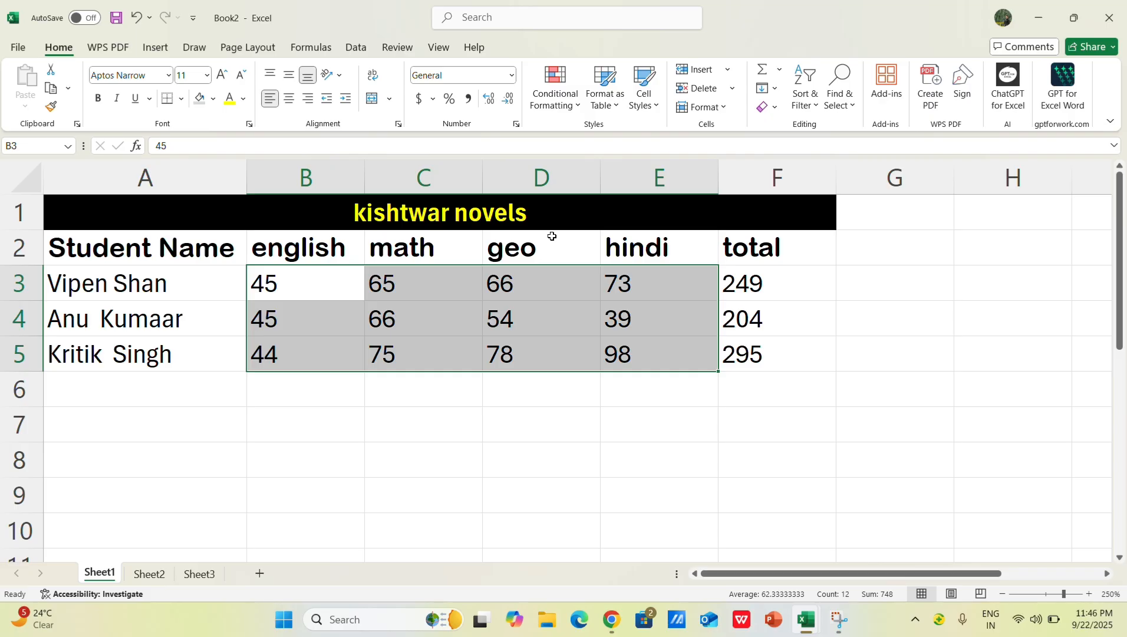
{"action": "left_click", "coordinate": [575, 107]}
{"action": "left_click", "coordinate": [395, 430]}
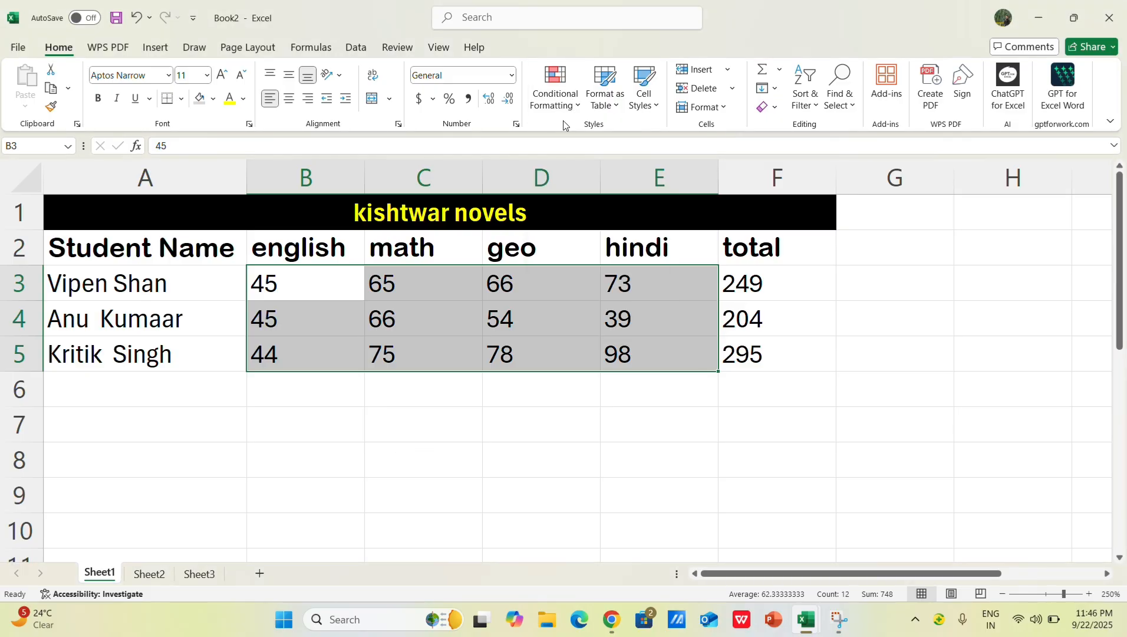
{"action": "left_click", "coordinate": [575, 107]}
{"action": "left_click", "coordinate": [680, 352]}
Step: Try a Greater Than highlight rule on the selected marks with 47 as the threshold
{"action": "left_click", "coordinate": [575, 103]}
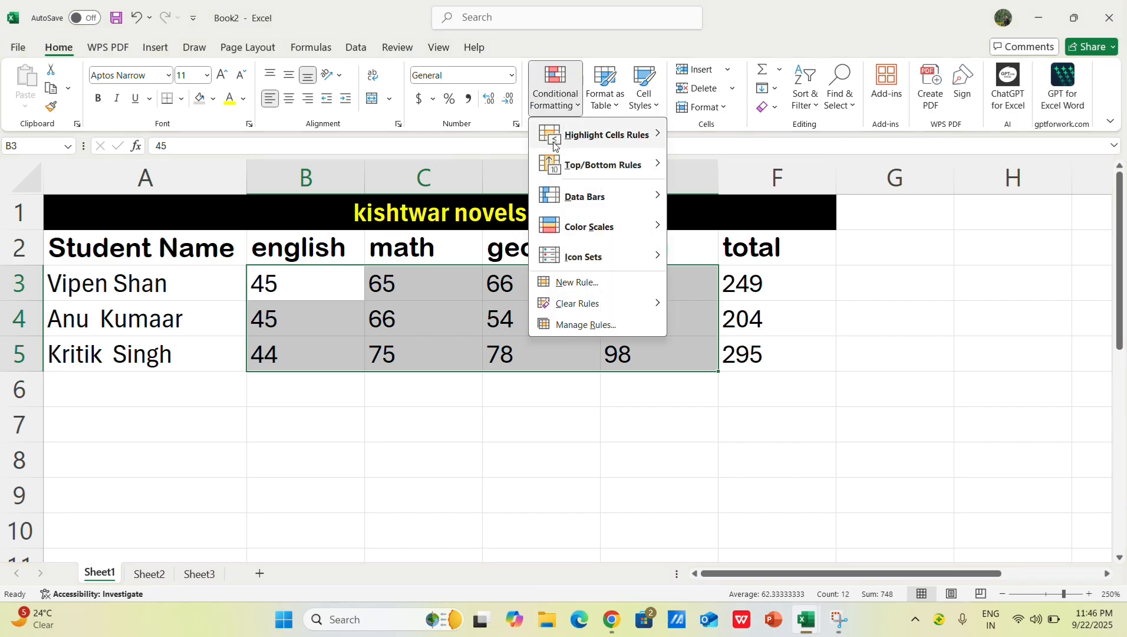
{"action": "mouse_move", "coordinate": [607, 136]}
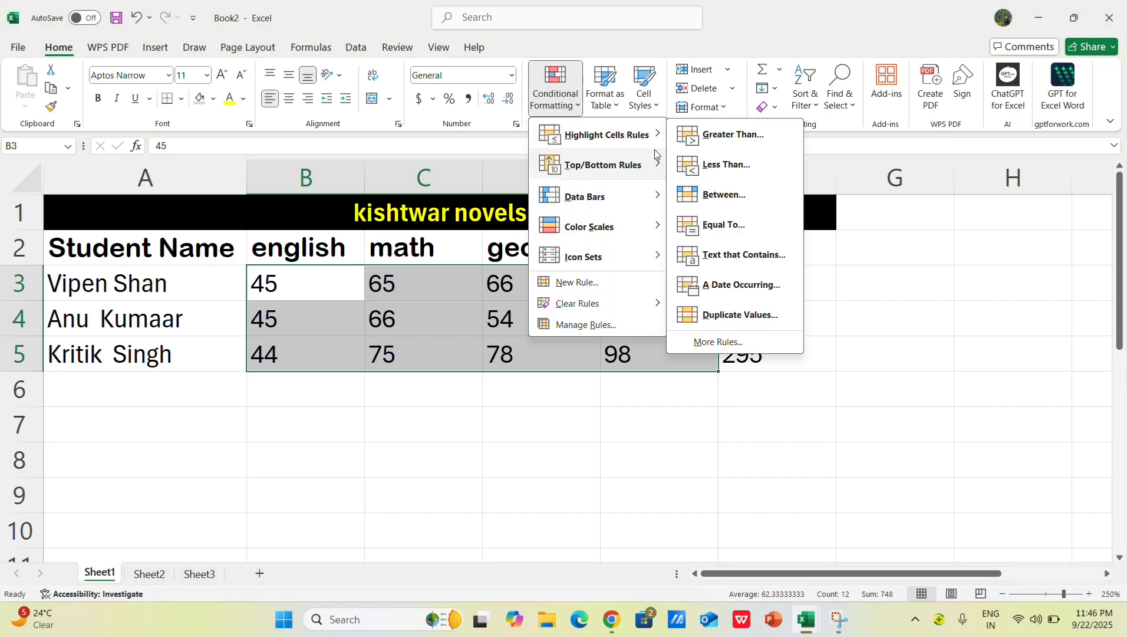
{"action": "left_click", "coordinate": [743, 139]}
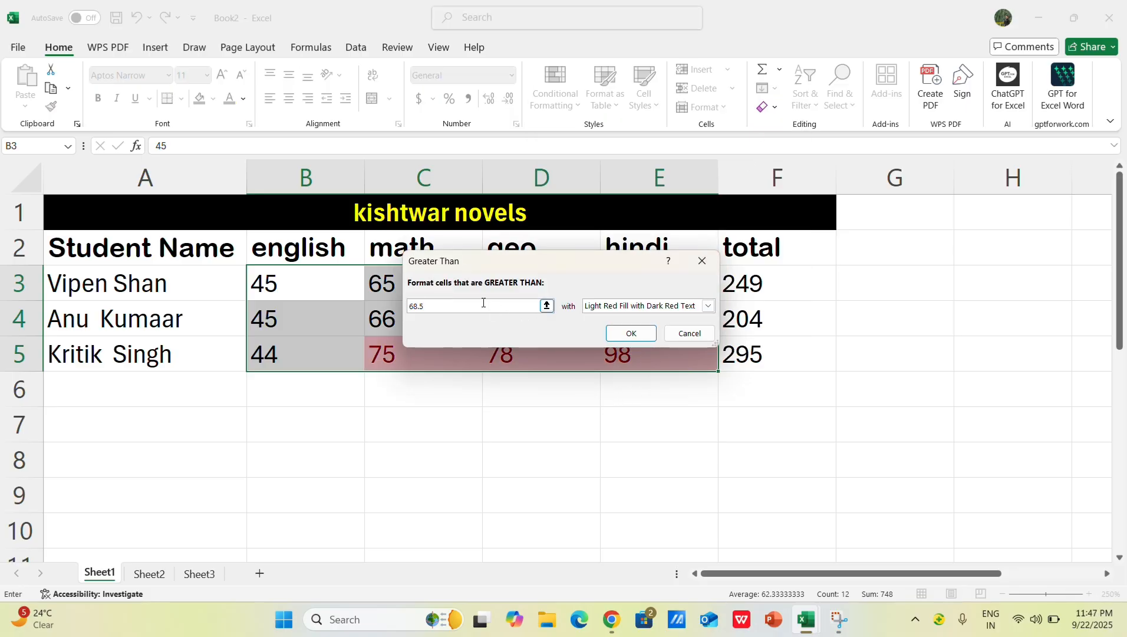
{"action": "key", "text": "BackSpace"}
{"action": "key", "text": "BackSpace"}
{"action": "key", "text": "BackSpace"}
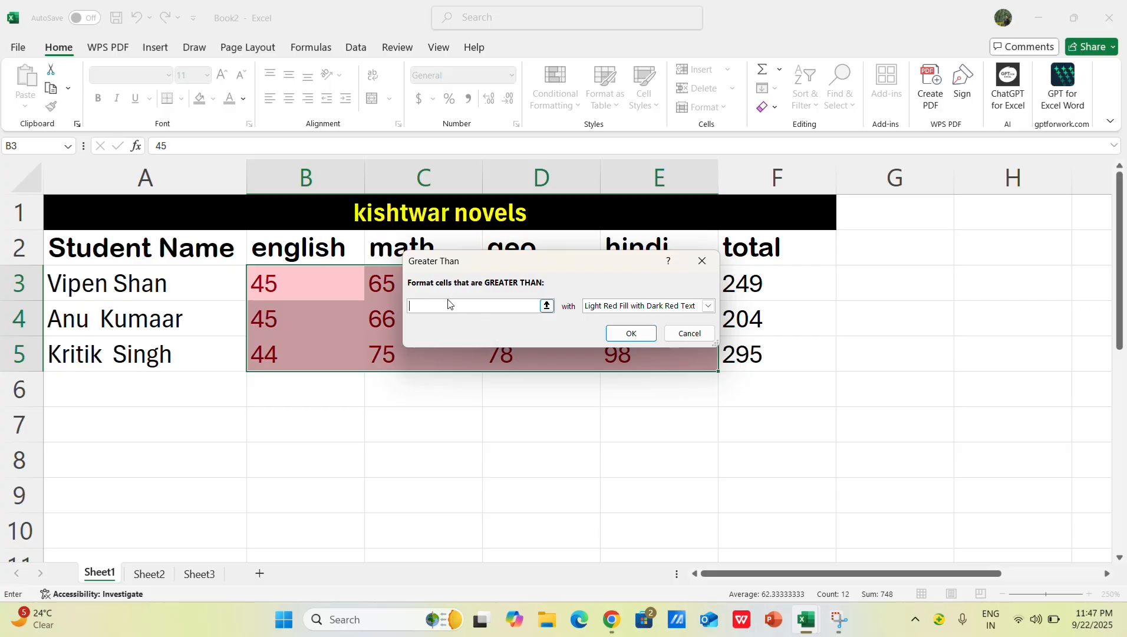
{"action": "type", "text": "444444447"}
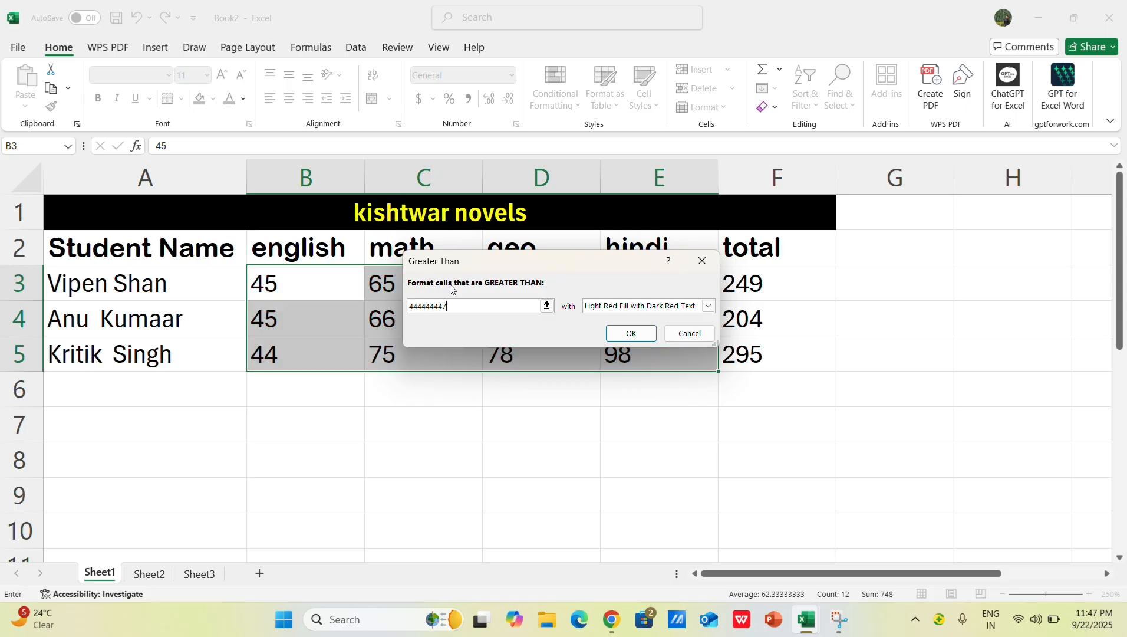
{"action": "key", "text": "BackSpace"}
{"action": "key", "text": "BackSpace"}
{"action": "key", "text": "BackSpace"}
{"action": "key", "text": "BackSpace"}
{"action": "key", "text": "BackSpace"}
{"action": "key", "text": "BackSpace"}
{"action": "key", "text": "BackSpace"}
{"action": "key", "text": "BackSpace"}
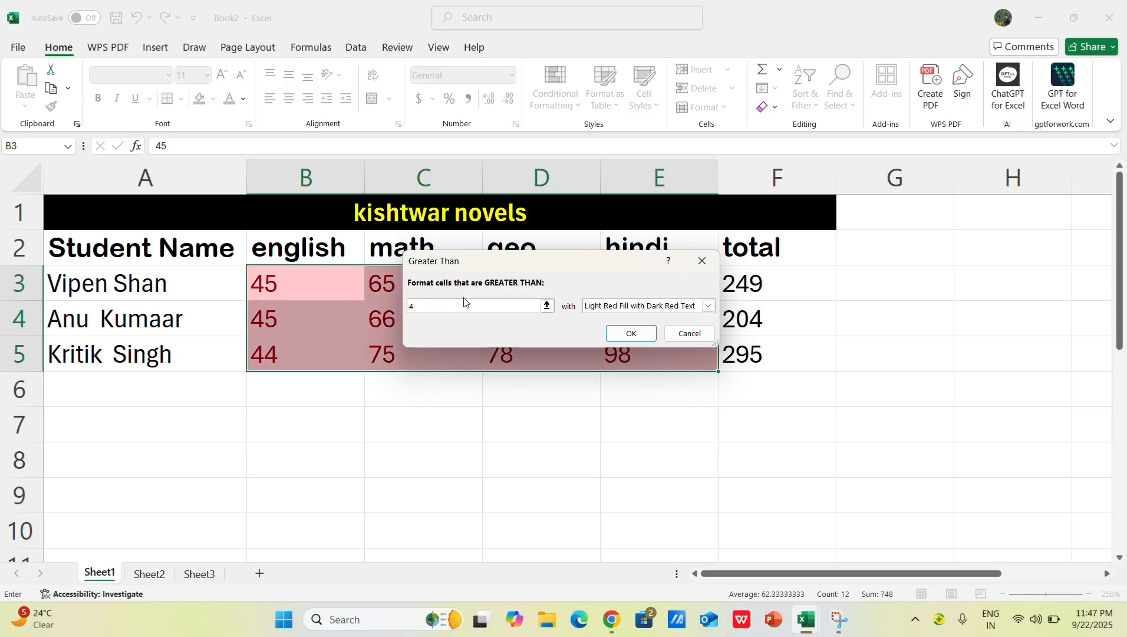
Step: Preview the Greater Than rule with Yellow Fill with Dark Yellow Text and move the dialog clear of the marks
{"action": "left_click", "coordinate": [659, 306]}
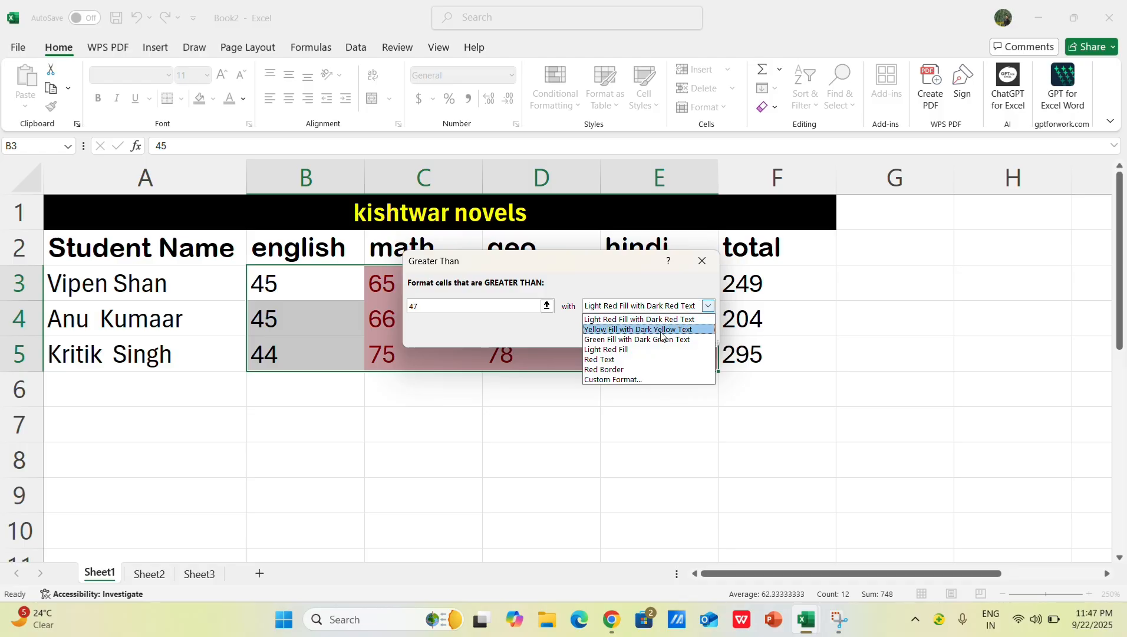
{"action": "left_click", "coordinate": [661, 330]}
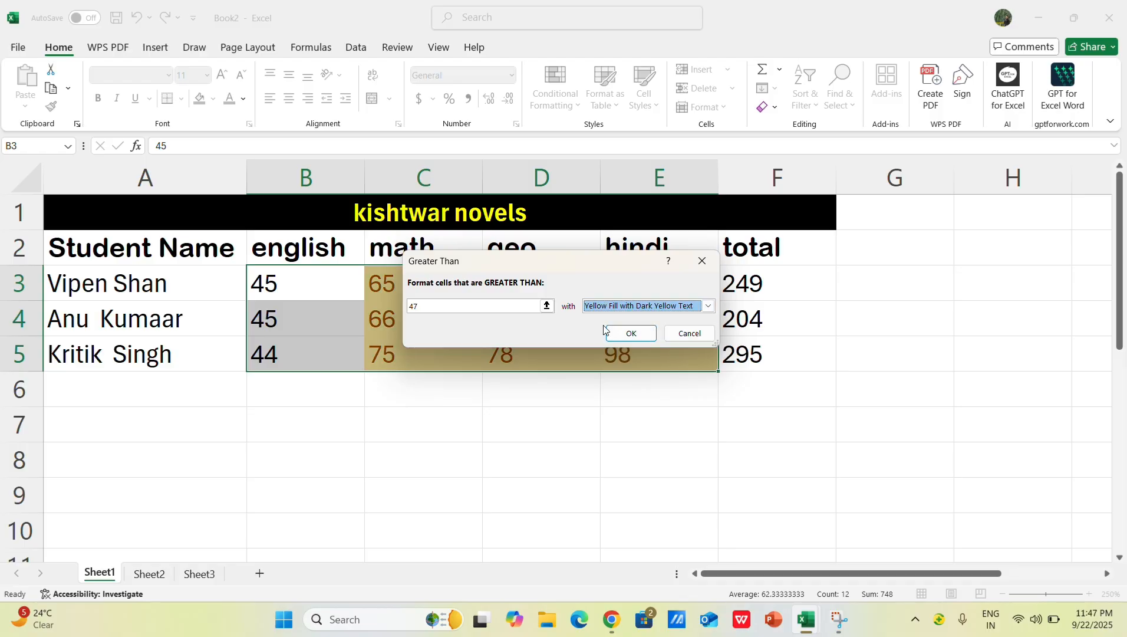
{"action": "left_click_drag", "start_coordinate": [628, 255], "coordinate": [898, 423]}
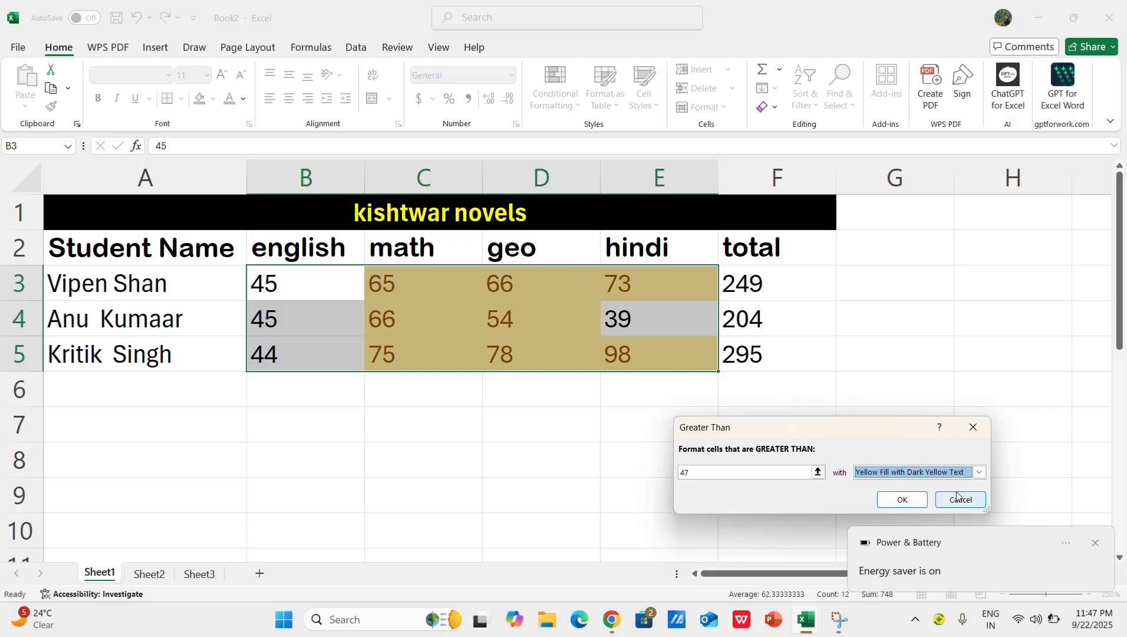
Step: Dismiss the Greater Than rule without applying it and undo the accidental clearing of B3
{"action": "left_click", "coordinate": [771, 472]}
{"action": "key", "text": "BackSpace"}
{"action": "key", "text": "BackSpace"}
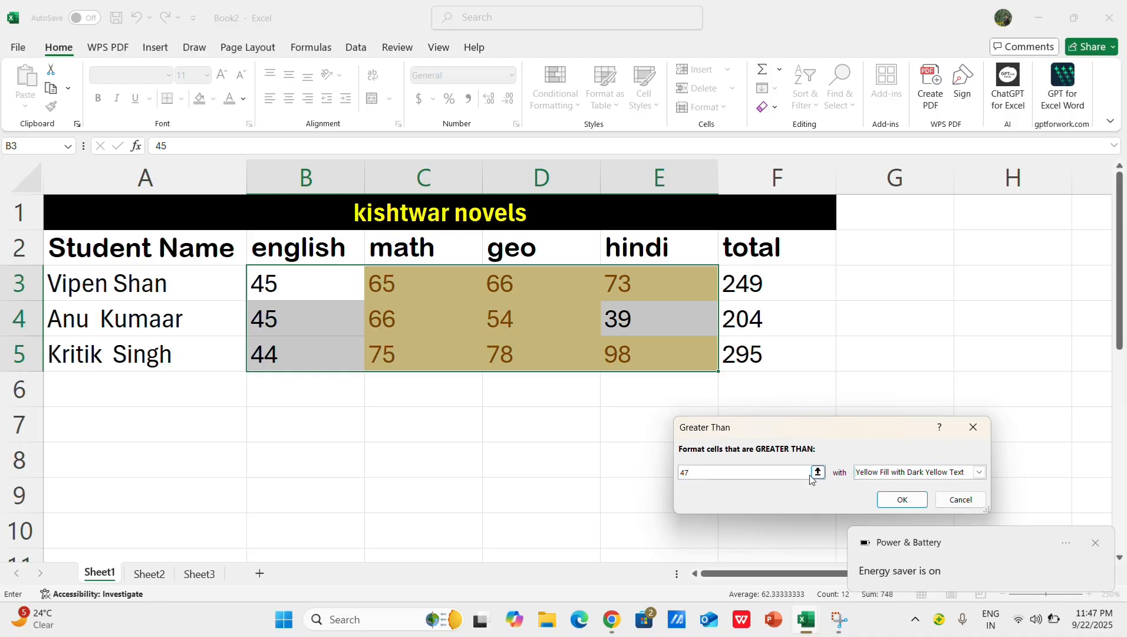
{"action": "left_click", "coordinate": [973, 427]}
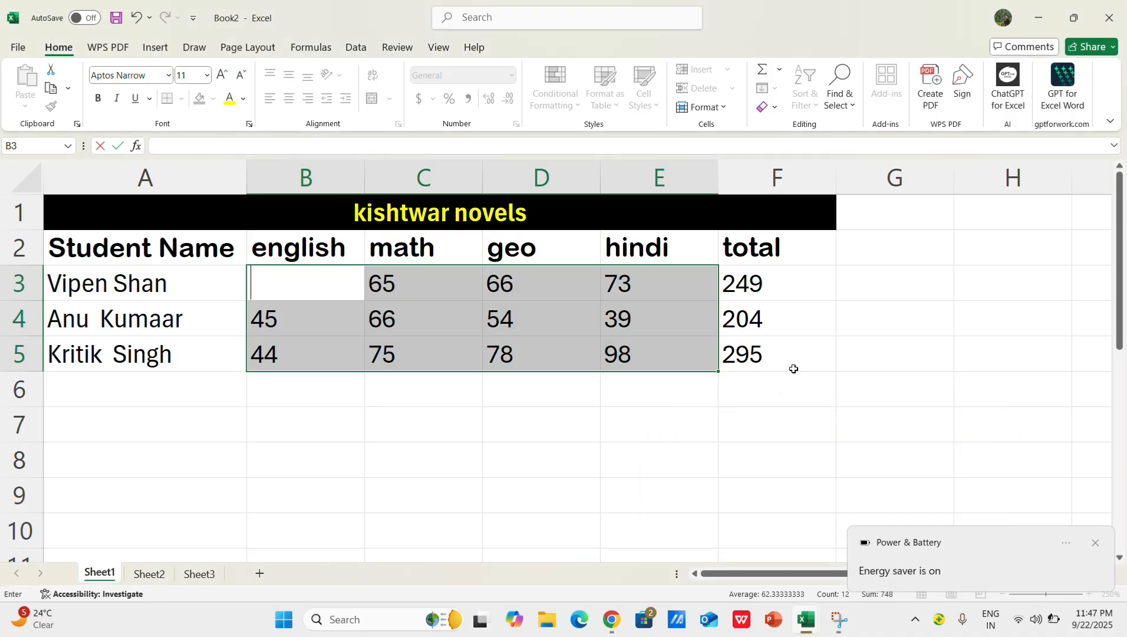
{"action": "left_click_drag", "start_coordinate": [613, 505], "coordinate": [652, 515]}
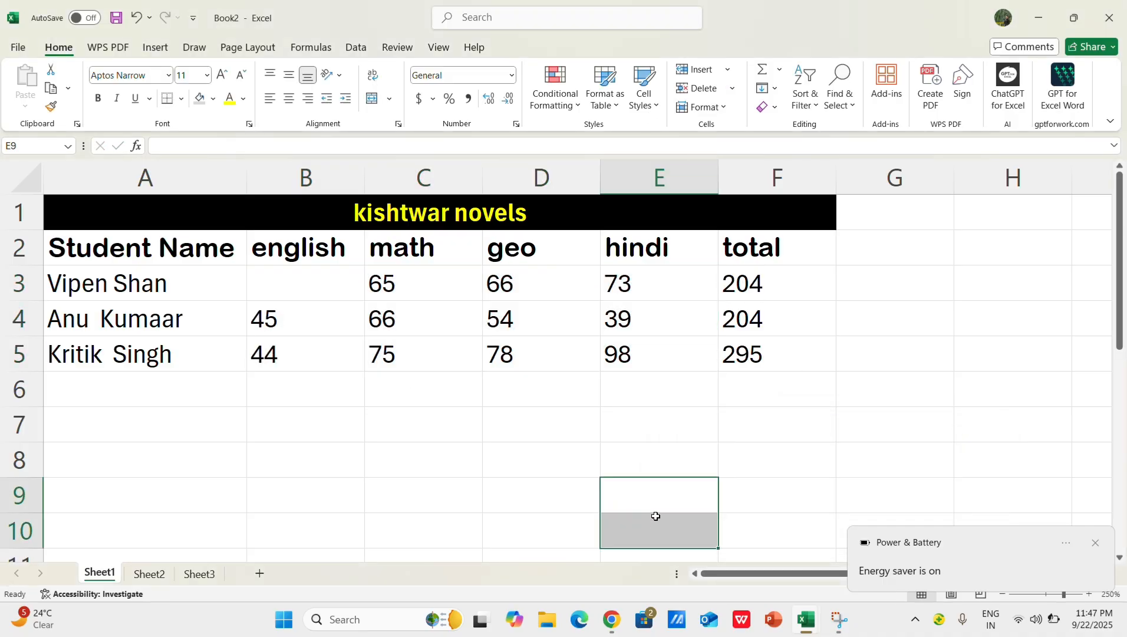
{"action": "key", "text": "ctrl+z"}
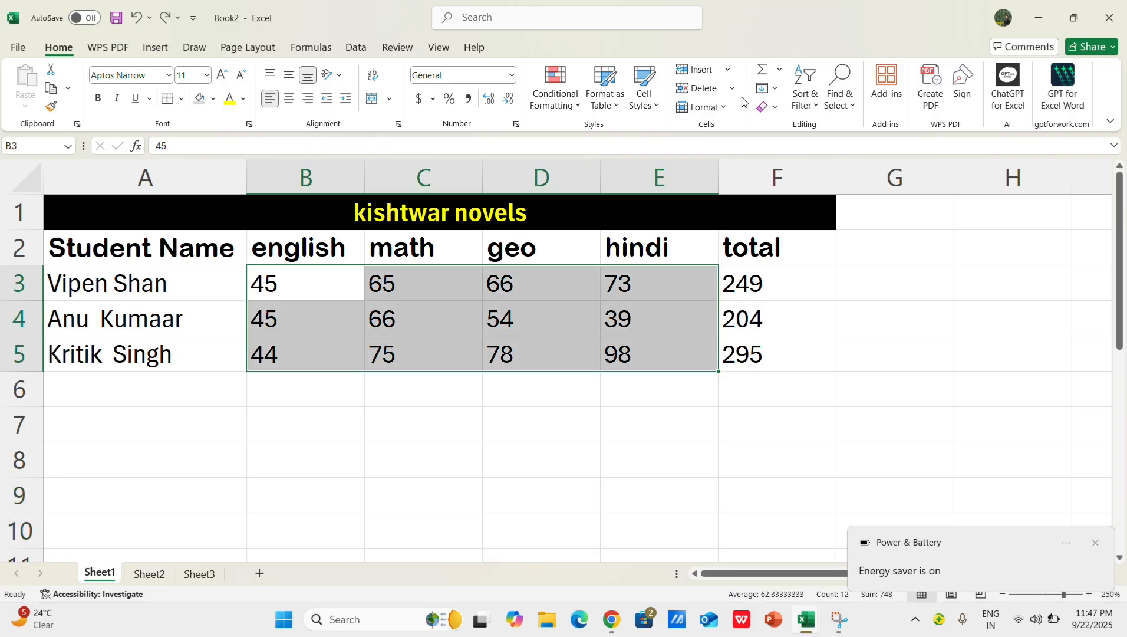
Step: Try a Less Than highlight rule on marks B3:E5 with threshold 60 and Light Red Fill with Dark Red Text, and dismiss it
{"action": "left_click", "coordinate": [570, 111]}
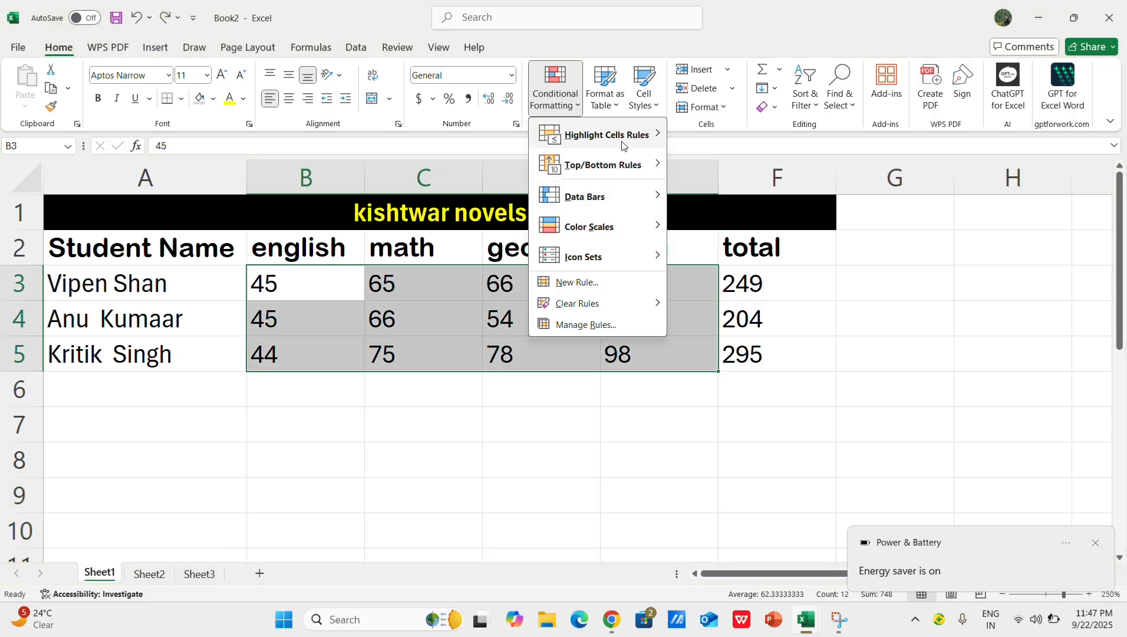
{"action": "mouse_move", "coordinate": [624, 147]}
{"action": "left_click", "coordinate": [716, 169]}
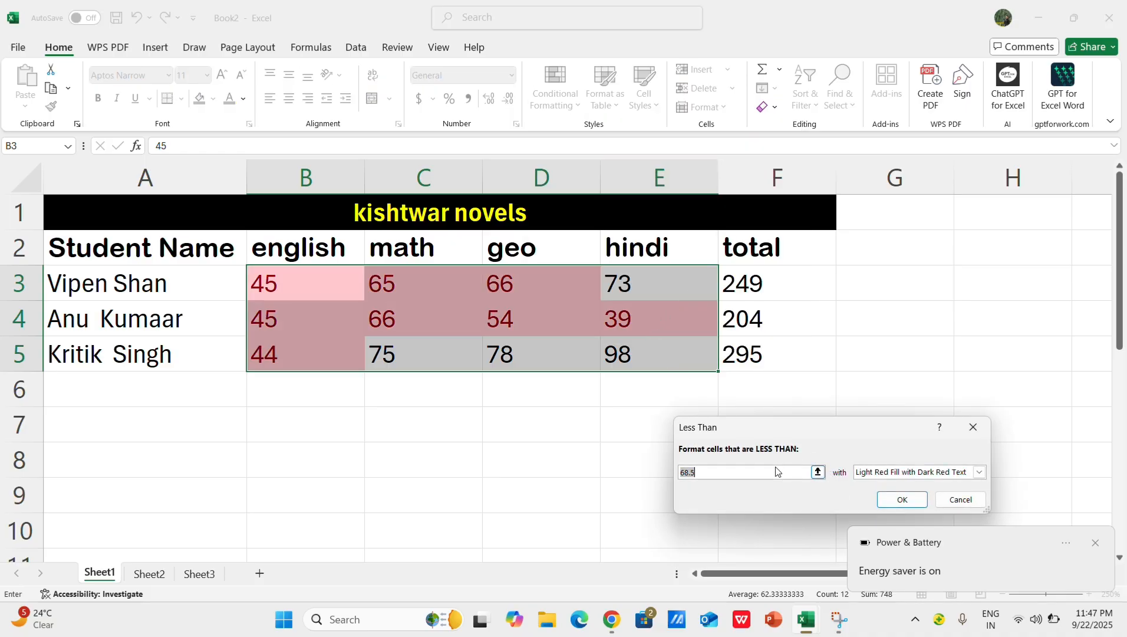
{"action": "key", "text": "BackSpace"}
{"action": "type", "text": "60"}
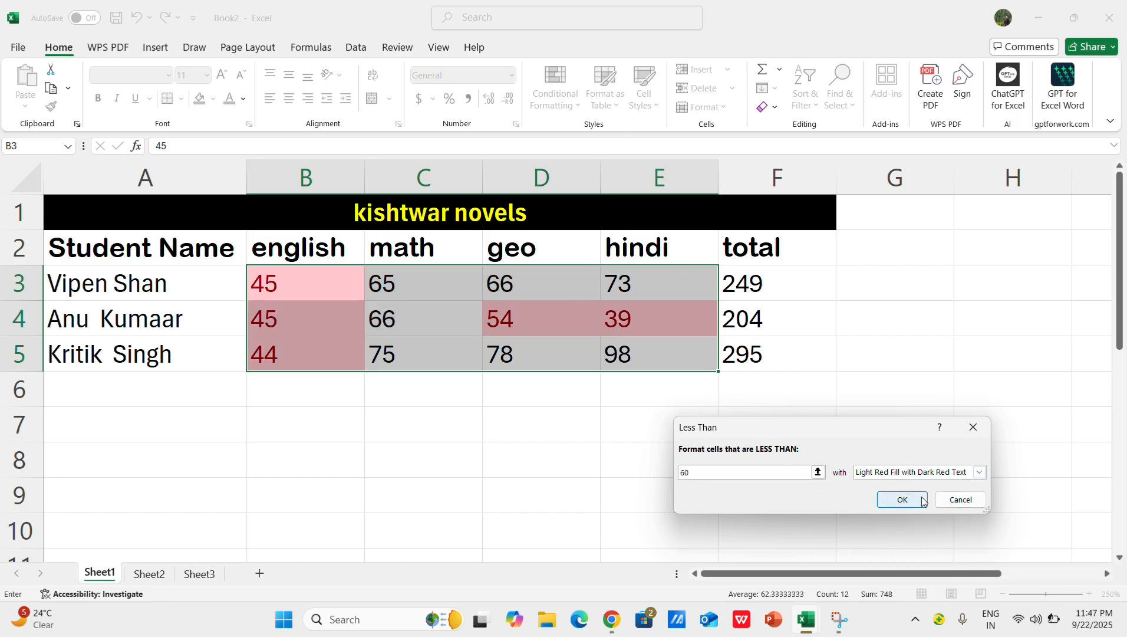
{"action": "left_click", "coordinate": [973, 427]}
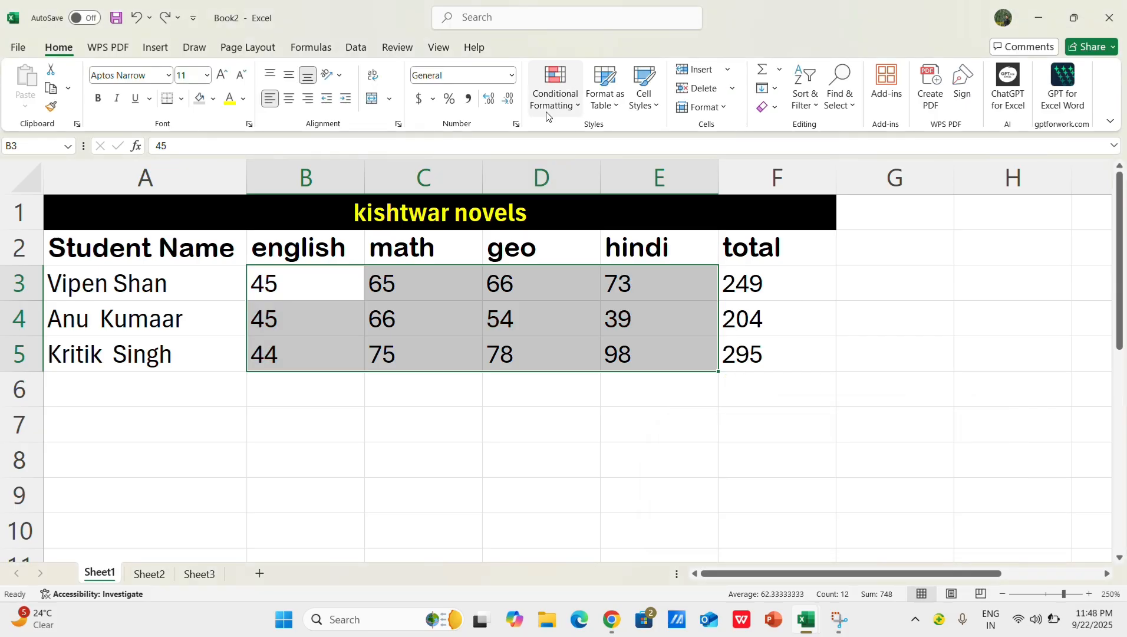
Step: Start a Between highlight rule on marks B3:E5 with 45 as the lower limit
{"action": "left_click", "coordinate": [580, 106]}
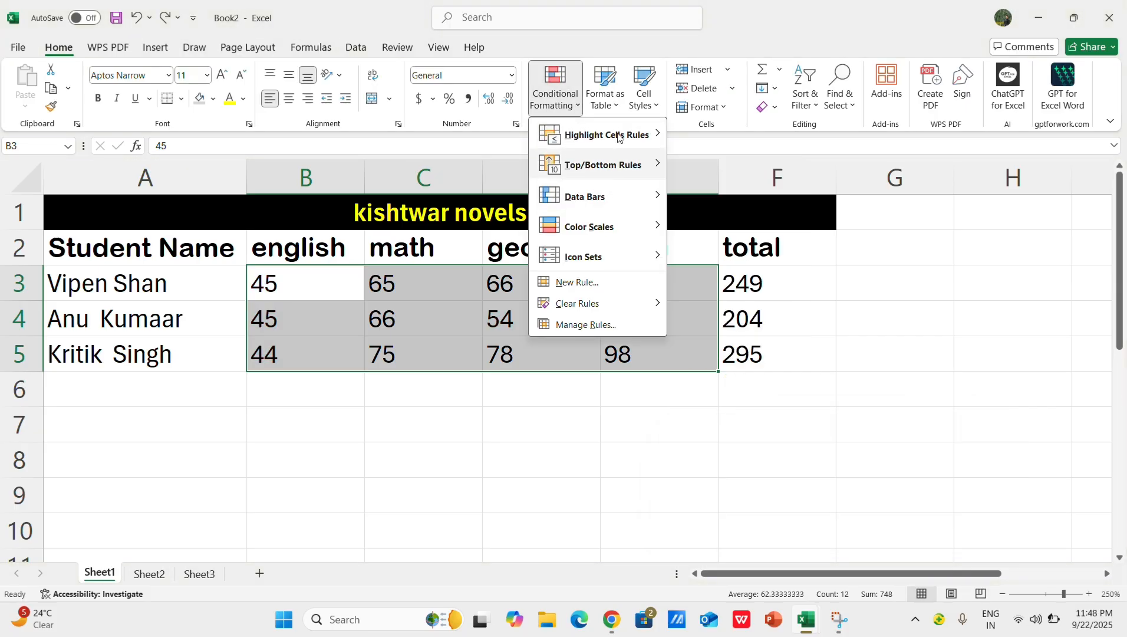
{"action": "mouse_move", "coordinate": [613, 134]}
{"action": "left_click", "coordinate": [724, 196]}
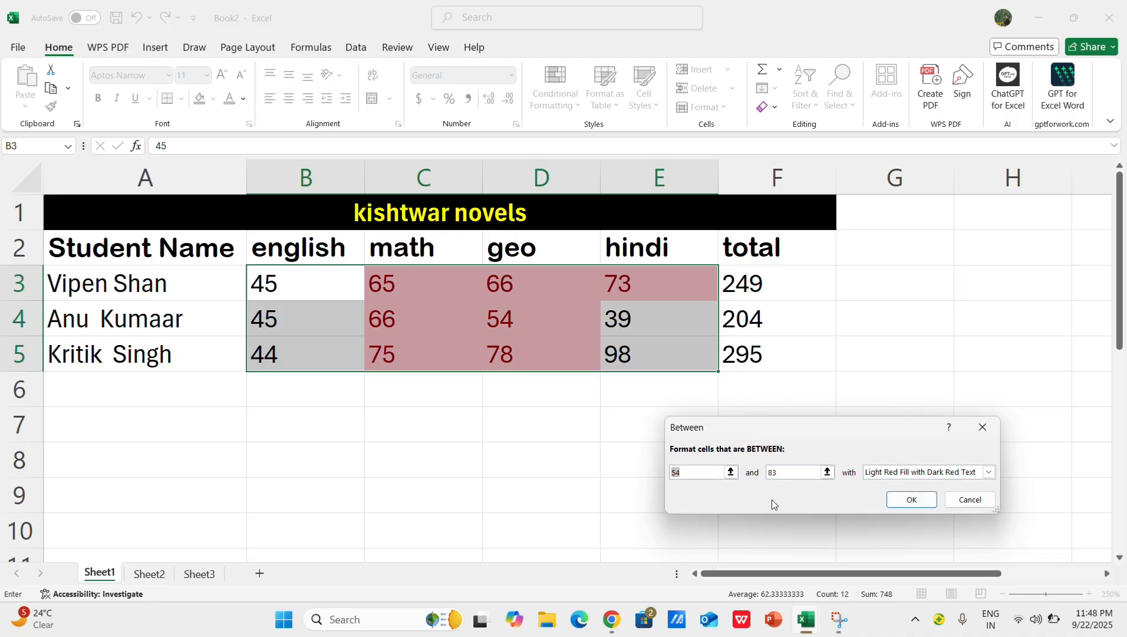
{"action": "key", "text": "BackSpace"}
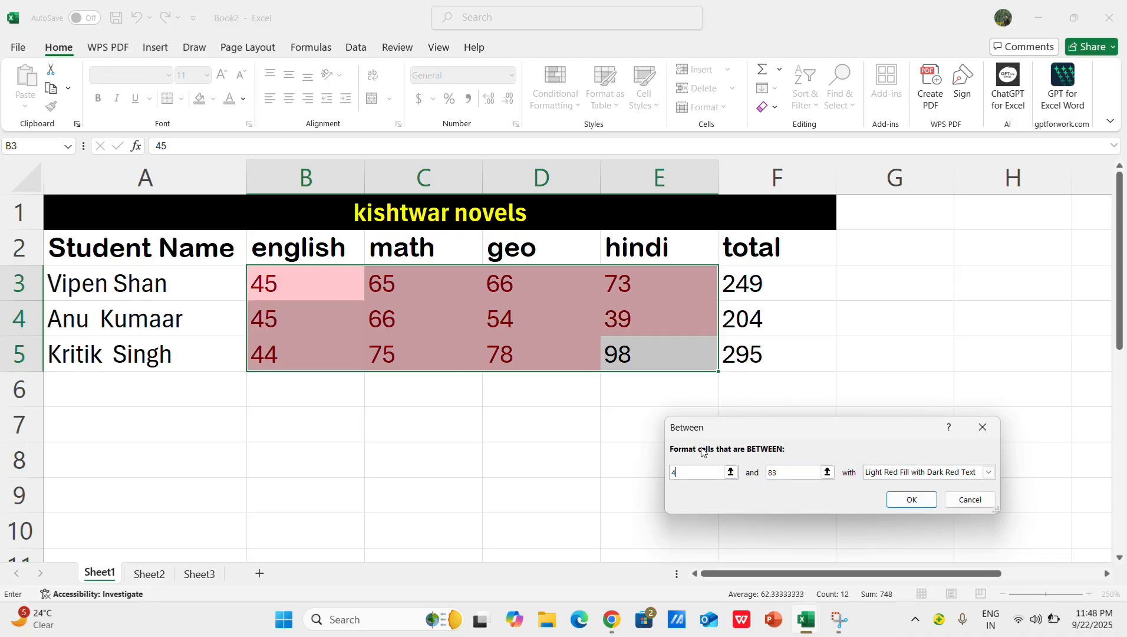
{"action": "type", "text": "5"}
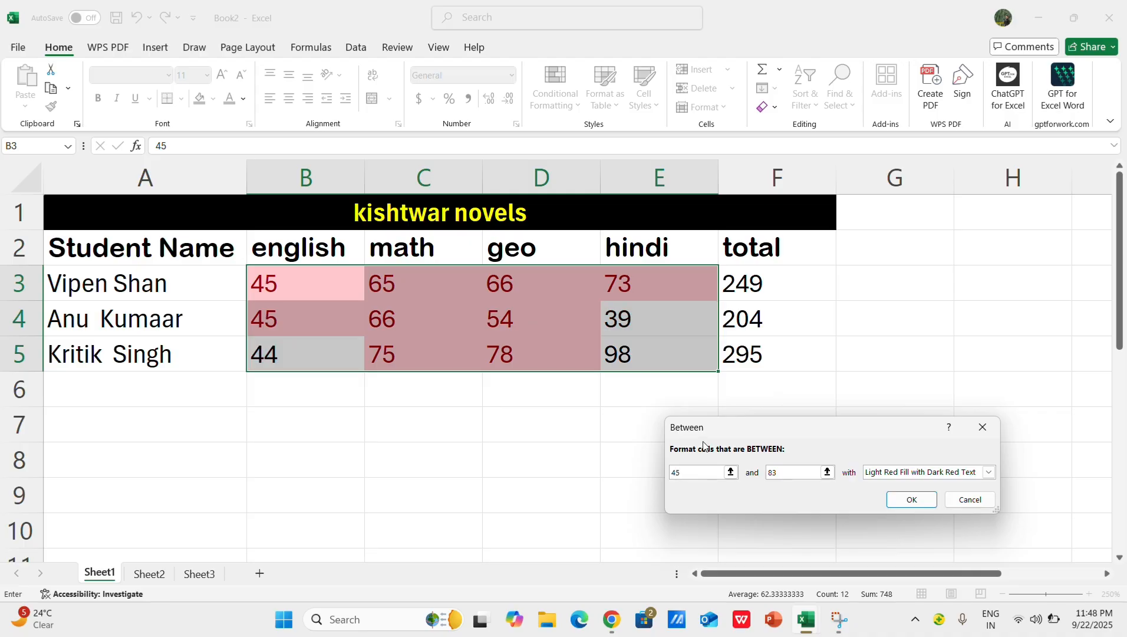
Step: Change the Between rule's lower limit to 39 and extend it to 397
{"action": "key", "text": "BackSpace"}
{"action": "key", "text": "BackSpace"}
{"action": "type", "text": "39"}
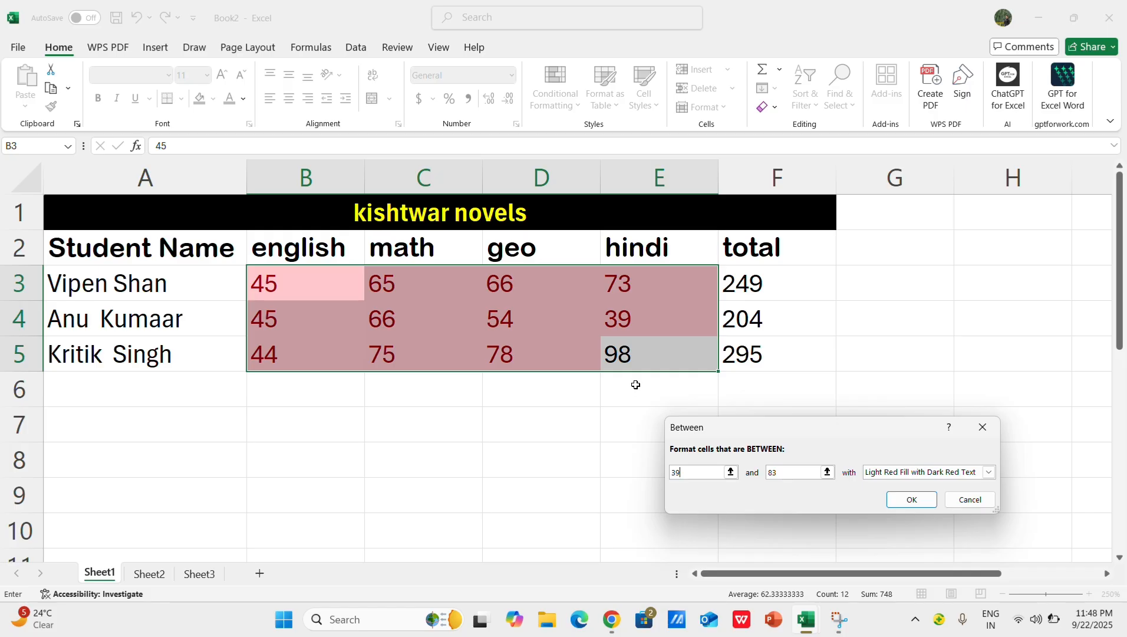
{"action": "type", "text": "7"}
{"action": "key", "text": "BackSpace"}
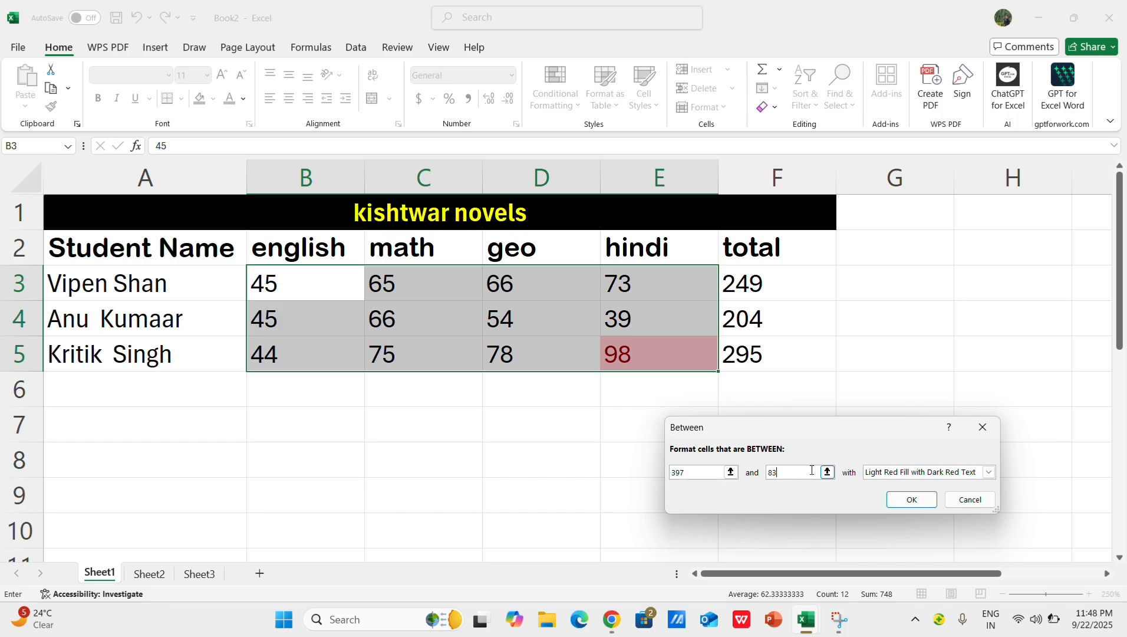
Step: Set the Between rule's upper limit to 73 and apply it with Green Fill with Dark Green Text
{"action": "key", "text": "BackSpace"}
{"action": "key", "text": "BackSpace"}
{"action": "type", "text": "7"}
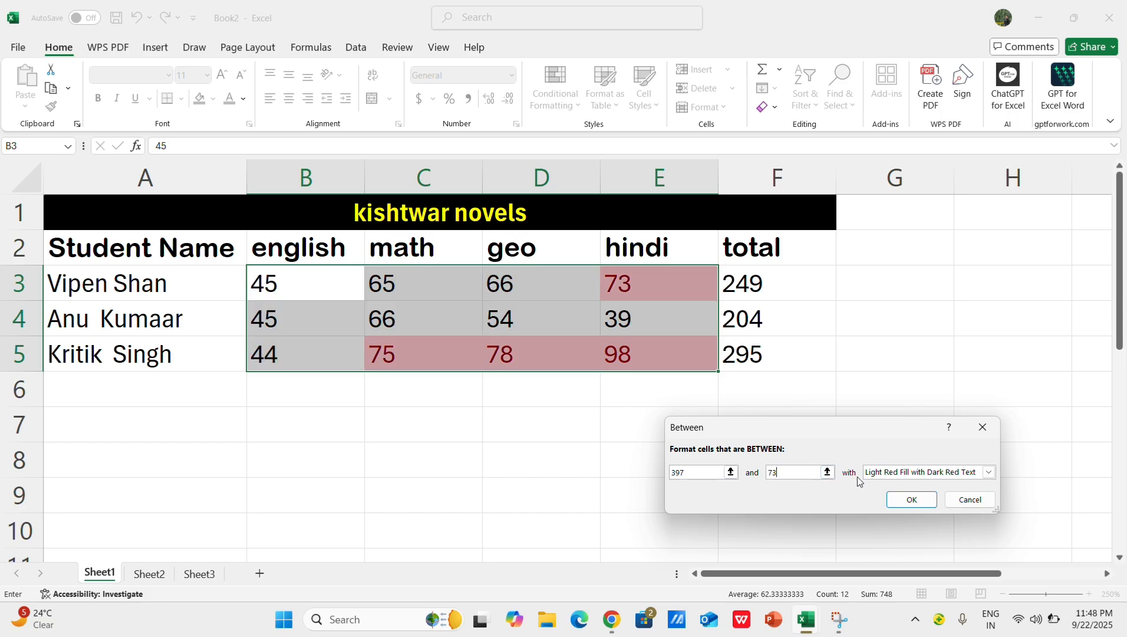
{"action": "left_click", "coordinate": [953, 475]}
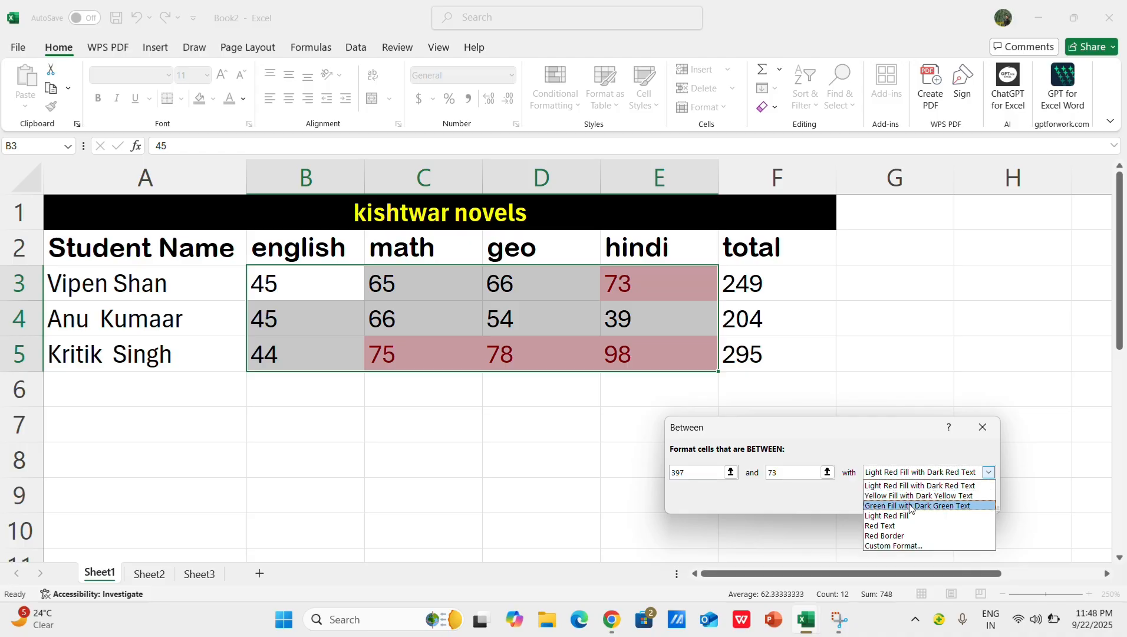
{"action": "left_click", "coordinate": [911, 505]}
{"action": "left_click", "coordinate": [910, 500]}
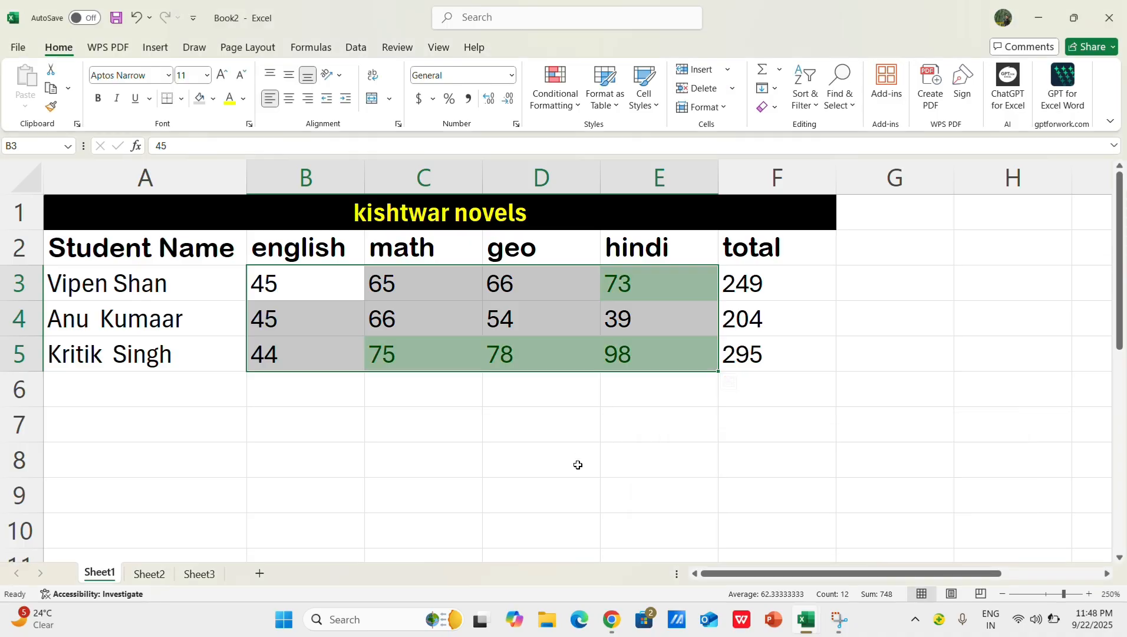
{"action": "left_click", "coordinate": [576, 462]}
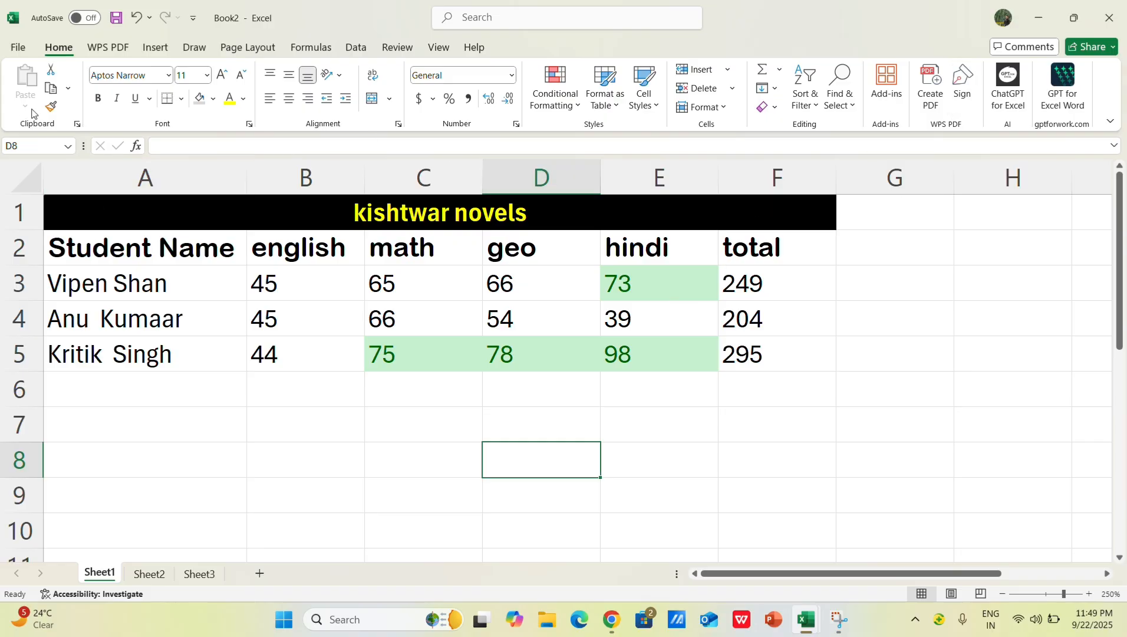
{"action": "left_click", "coordinate": [271, 146]}
{"action": "left_click", "coordinate": [118, 44]}
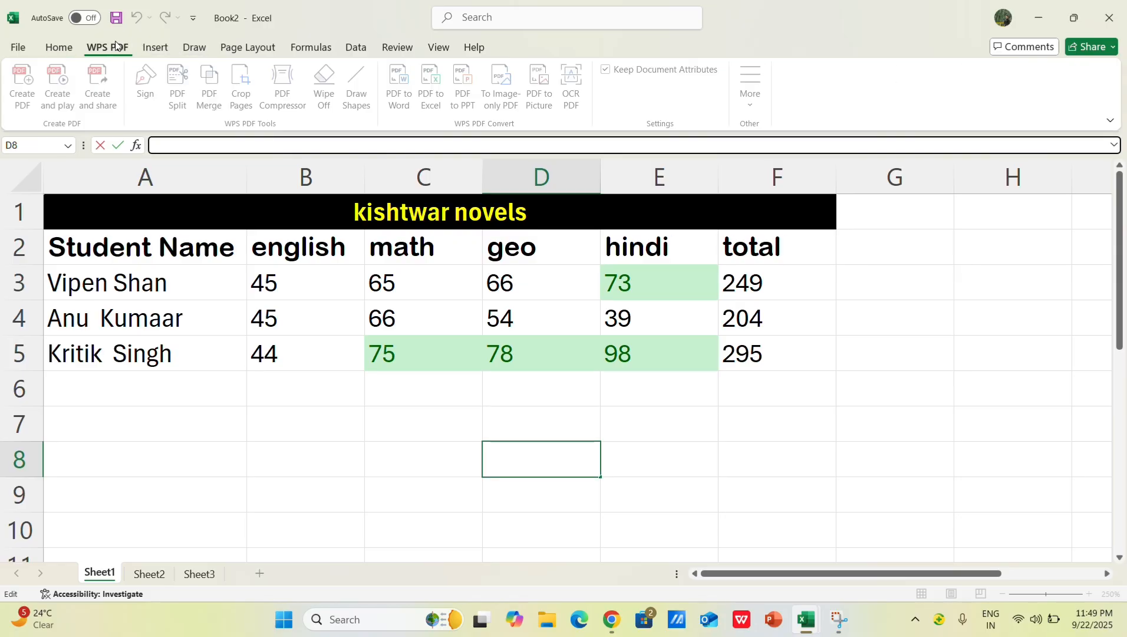
{"action": "left_click", "coordinate": [161, 43]}
{"action": "left_click", "coordinate": [195, 46]}
{"action": "left_click", "coordinate": [247, 46]}
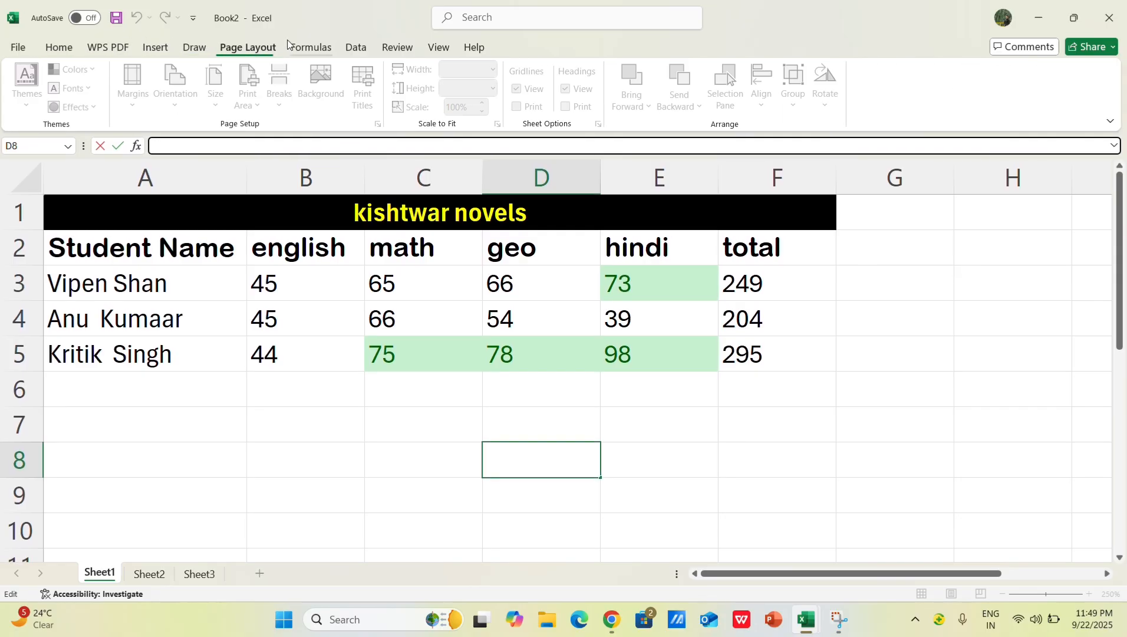
{"action": "left_click", "coordinate": [311, 46]}
{"action": "left_click", "coordinate": [353, 46]}
{"action": "left_click", "coordinate": [397, 46]}
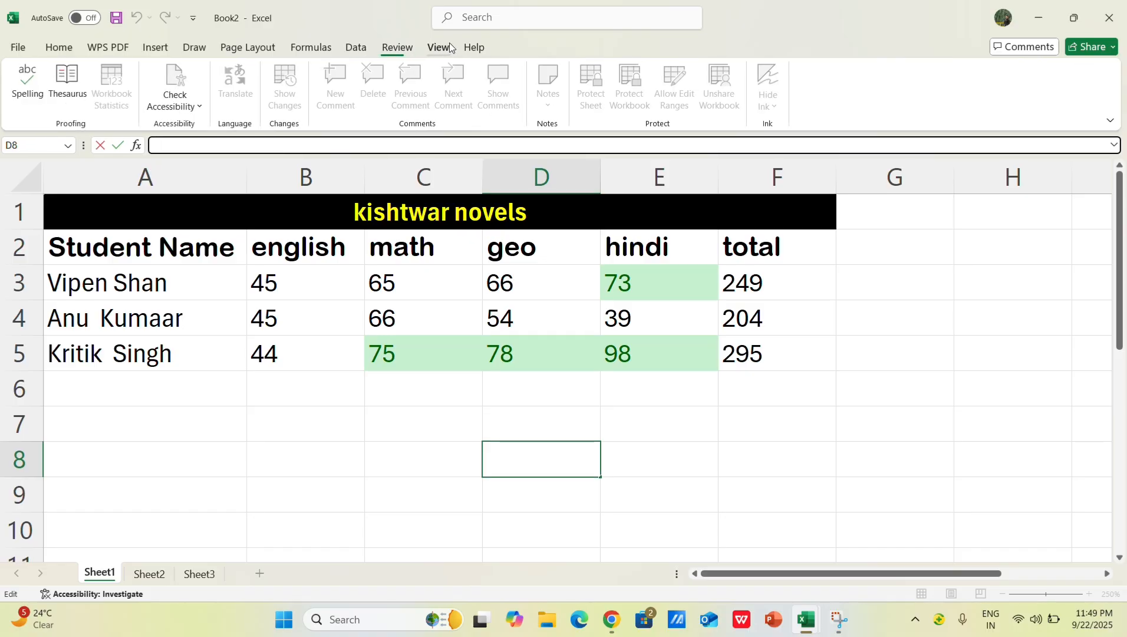
{"action": "left_click", "coordinate": [439, 46]}
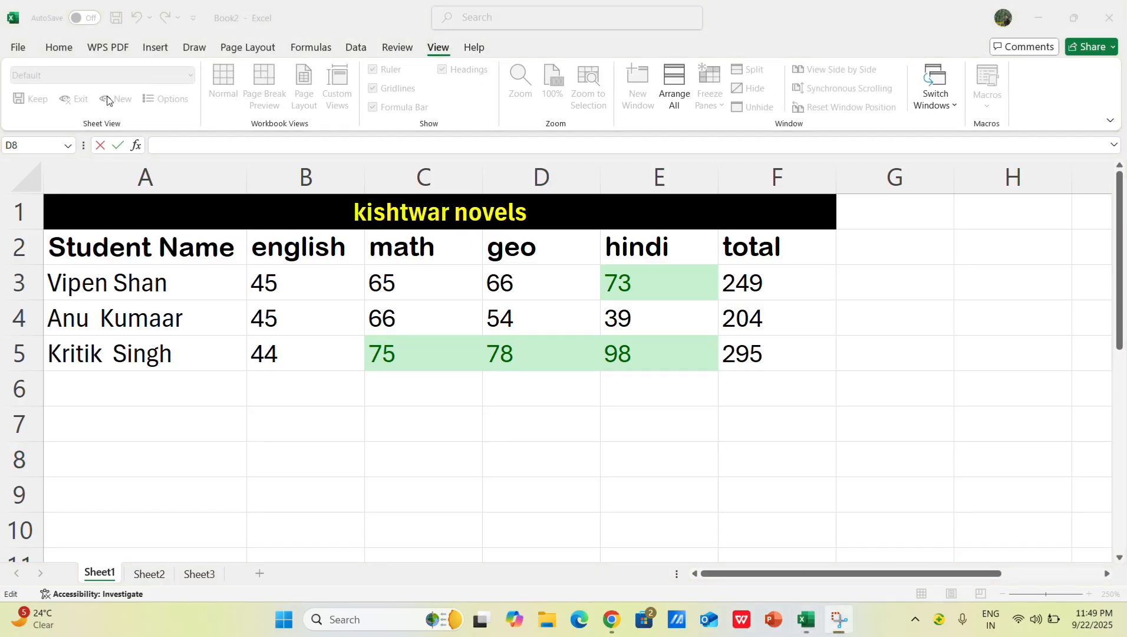
{"action": "left_click", "coordinate": [22, 50]}
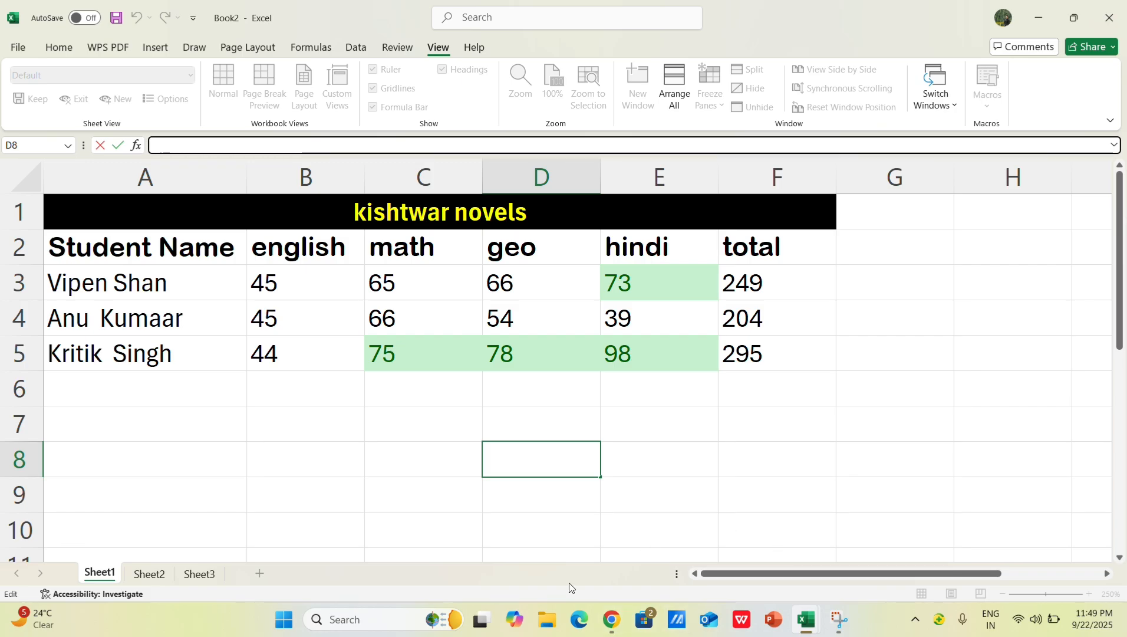
Step: Look through Sheet2 and Sheet3, and rename Sheet1 as student data
{"action": "left_click", "coordinate": [149, 574]}
{"action": "left_click", "coordinate": [199, 573]}
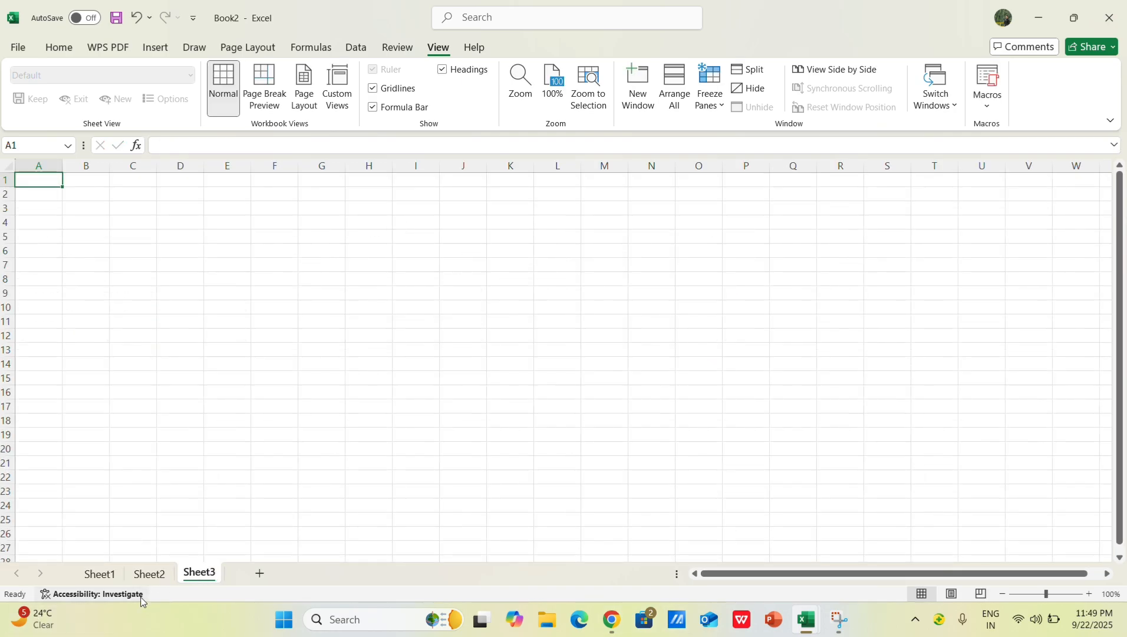
{"action": "left_click", "coordinate": [99, 573]}
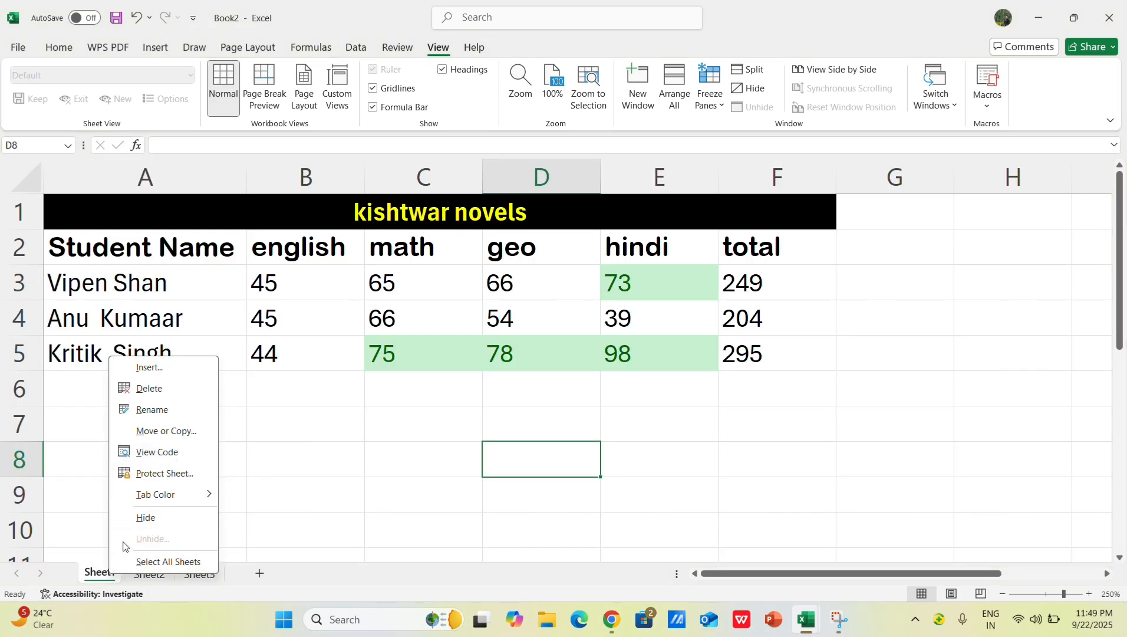
{"action": "left_click", "coordinate": [163, 412]}
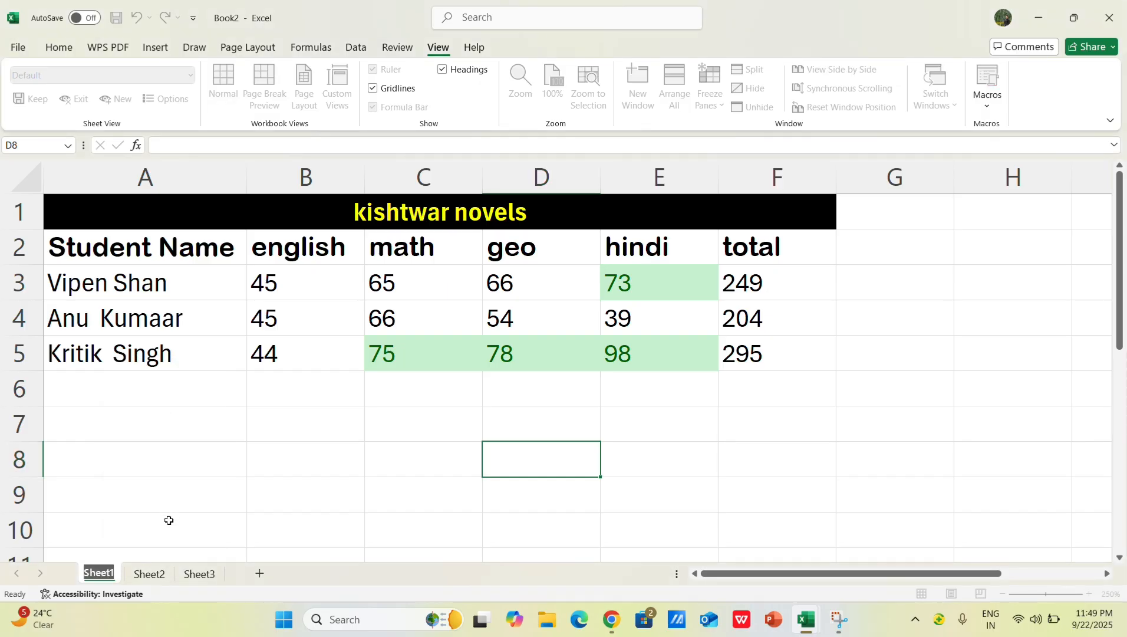
{"action": "type", "text": "student"}
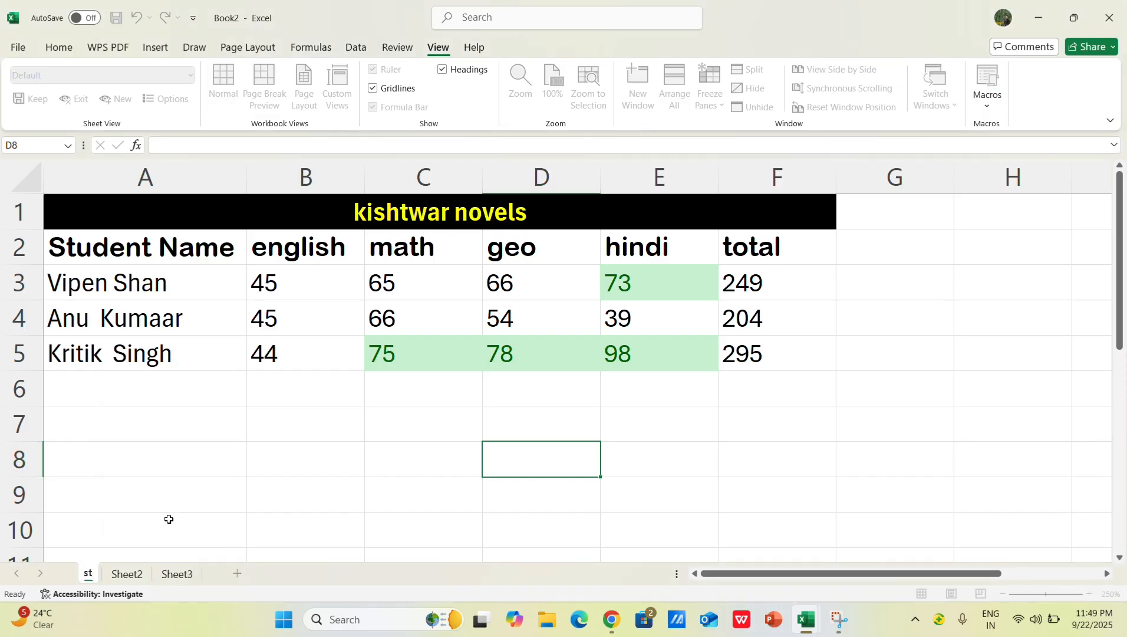
{"action": "key", "text": "Return"}
{"action": "type", "text": "dent"}
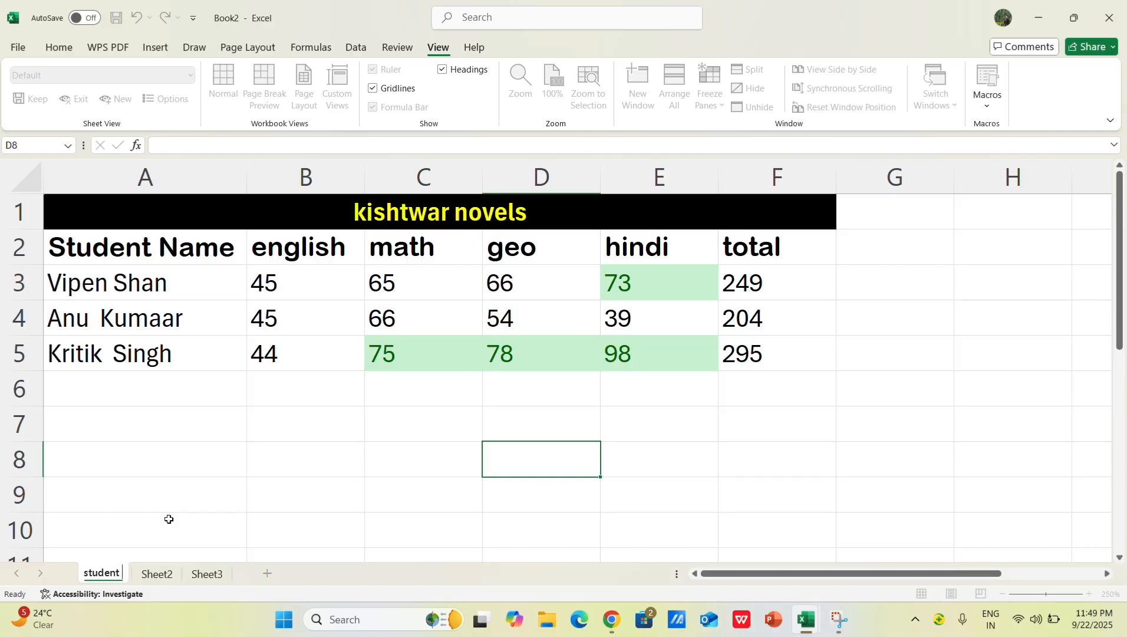
{"action": "type", "text": "ata"}
{"action": "key", "text": "Return"}
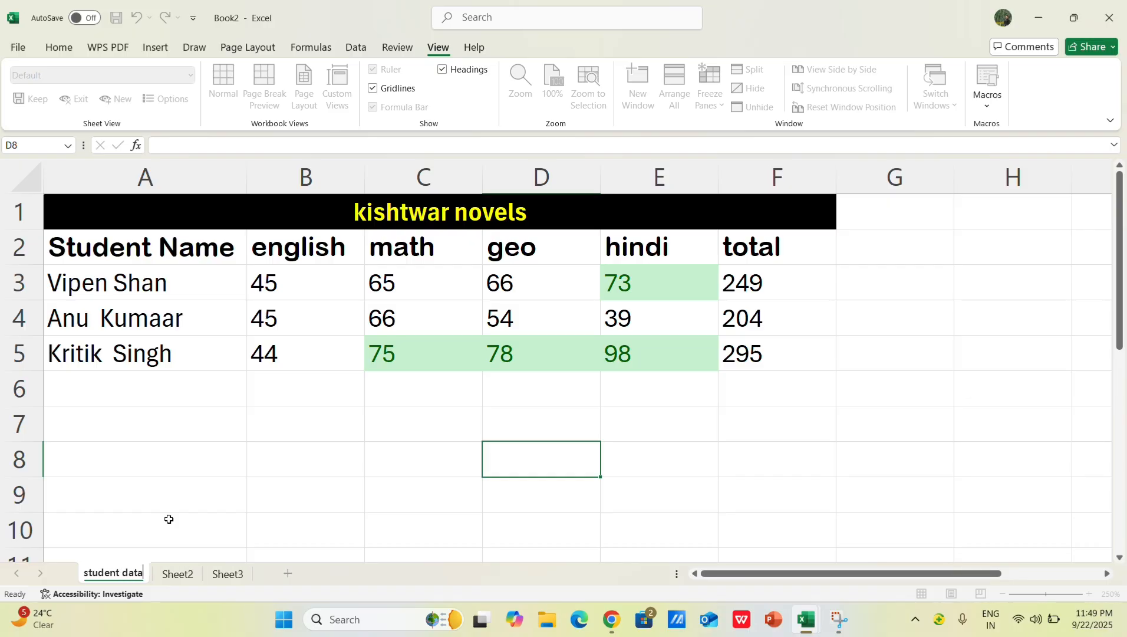
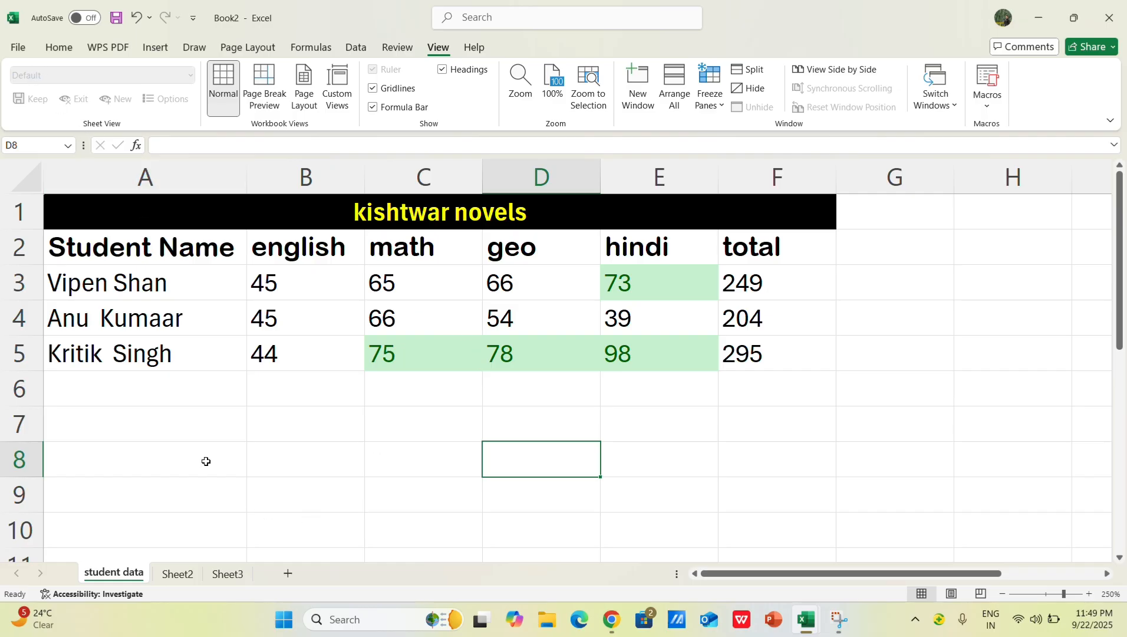
Step: Open the print settings for the student data sheet and set the paper size to A4
{"action": "left_click", "coordinate": [19, 49]}
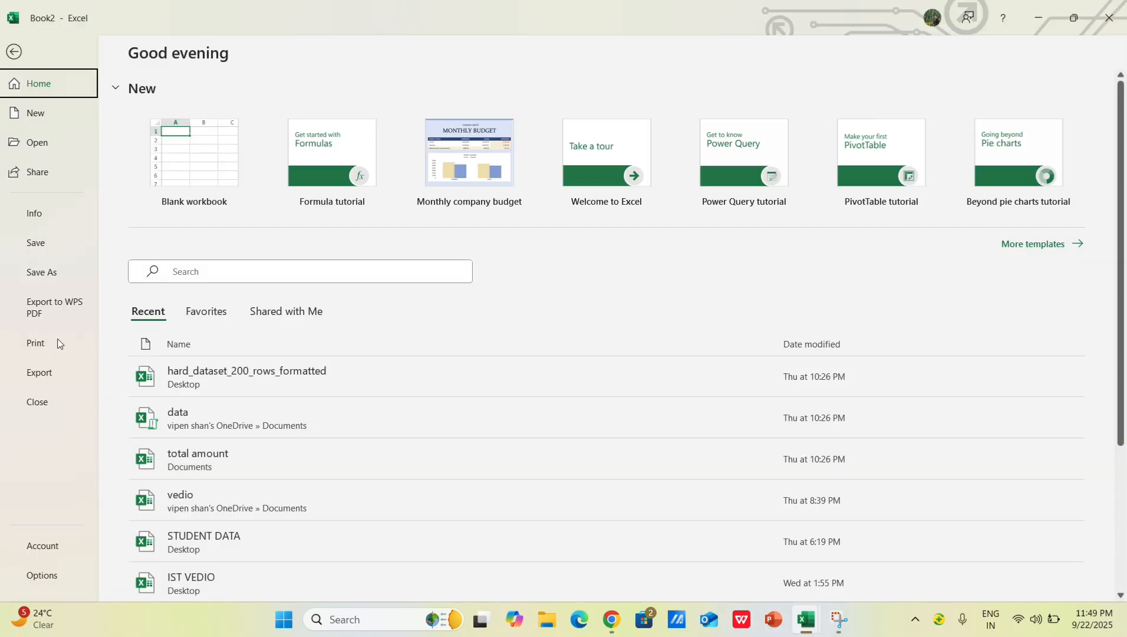
{"action": "left_click", "coordinate": [36, 344]}
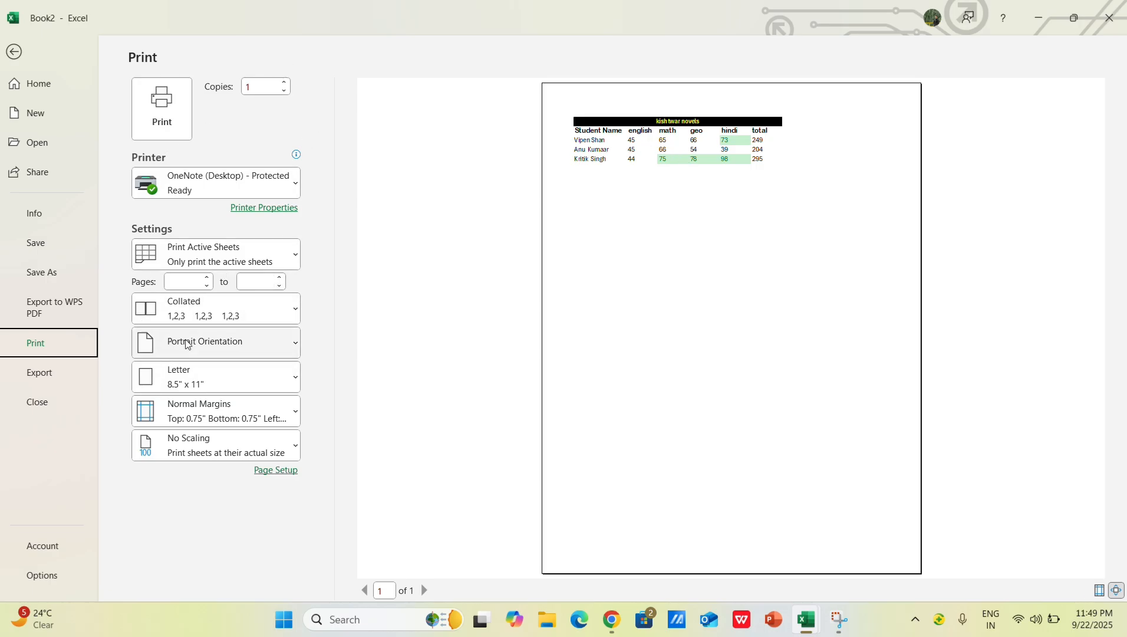
{"action": "left_click", "coordinate": [291, 379]}
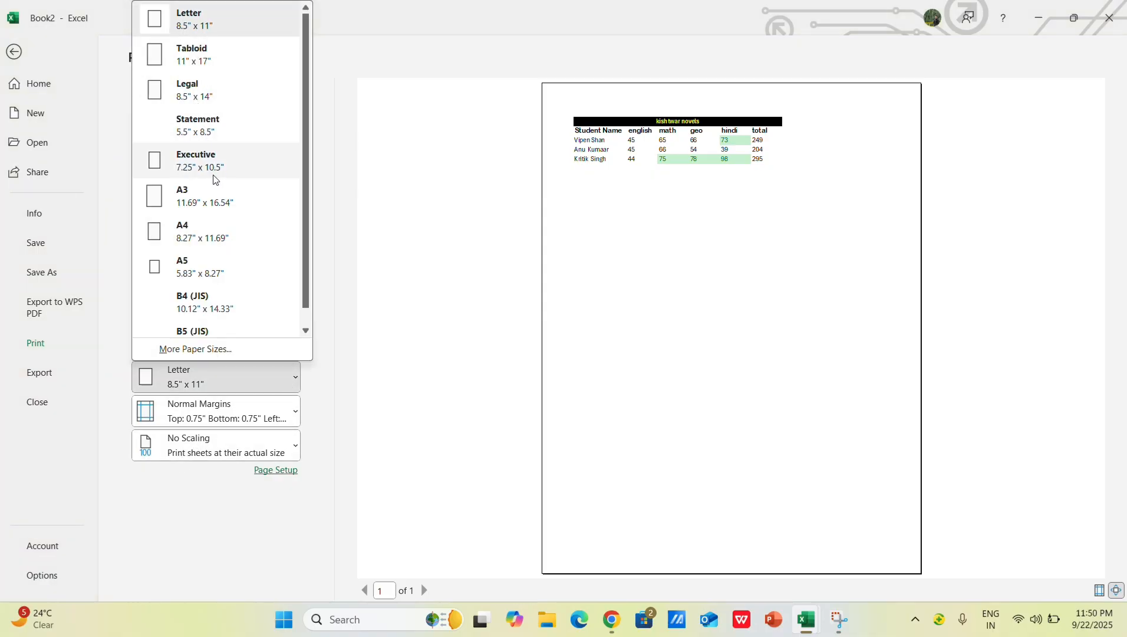
{"action": "left_click", "coordinate": [196, 236]}
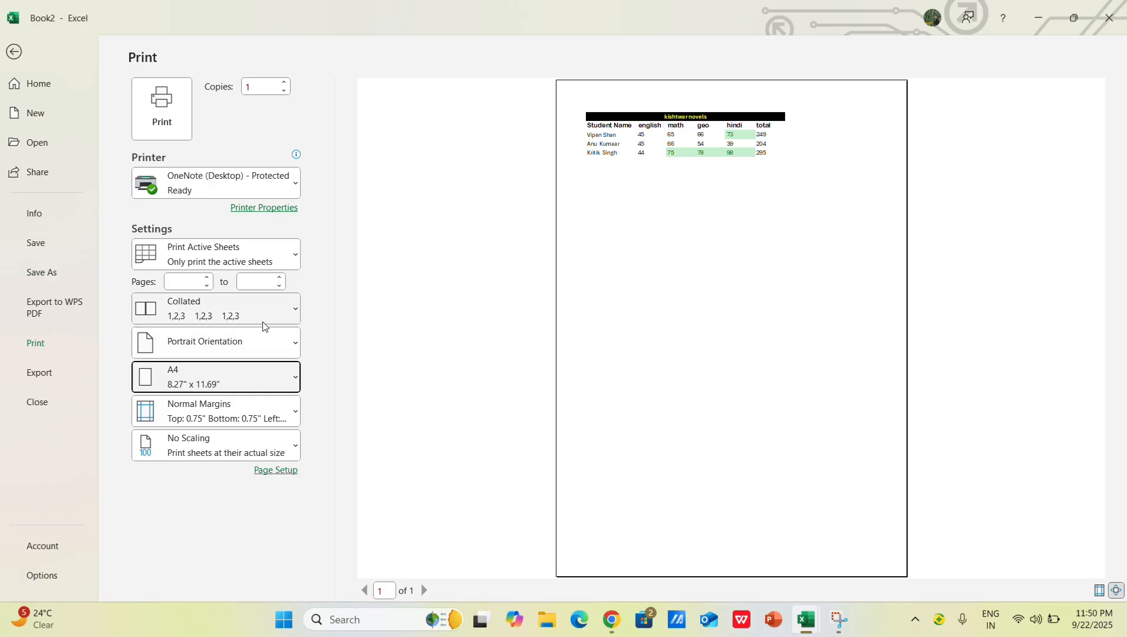
Step: Preview the sheet in Portrait Orientation and switch it to Landscape Orientation
{"action": "left_click", "coordinate": [283, 343]}
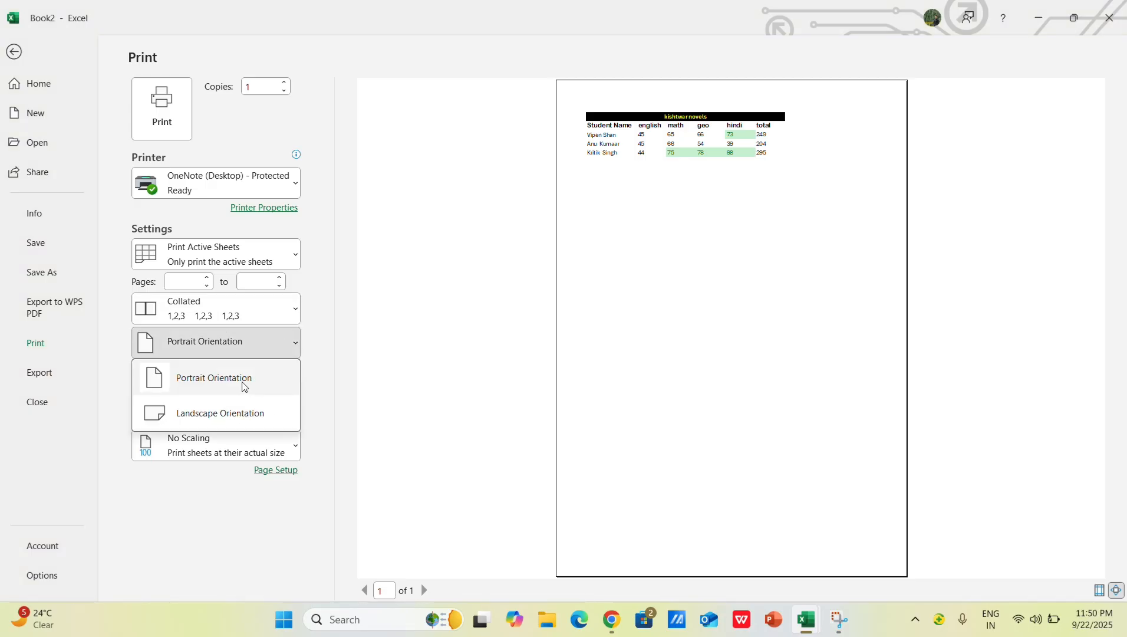
{"action": "left_click", "coordinate": [244, 386]}
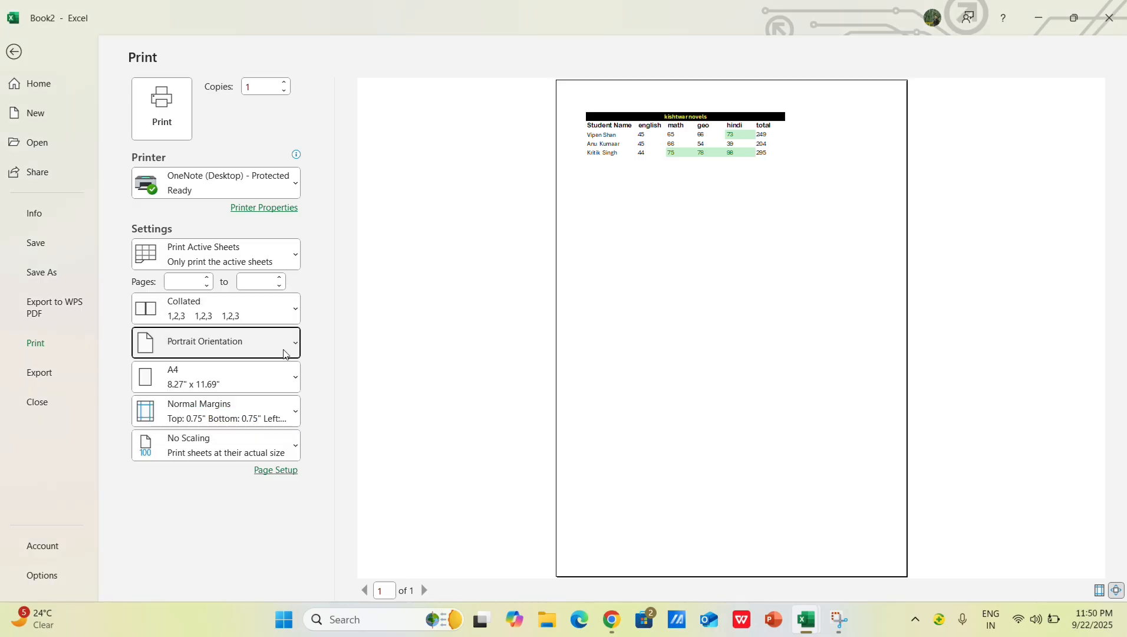
{"action": "left_click", "coordinate": [284, 353]}
{"action": "left_click", "coordinate": [248, 407]}
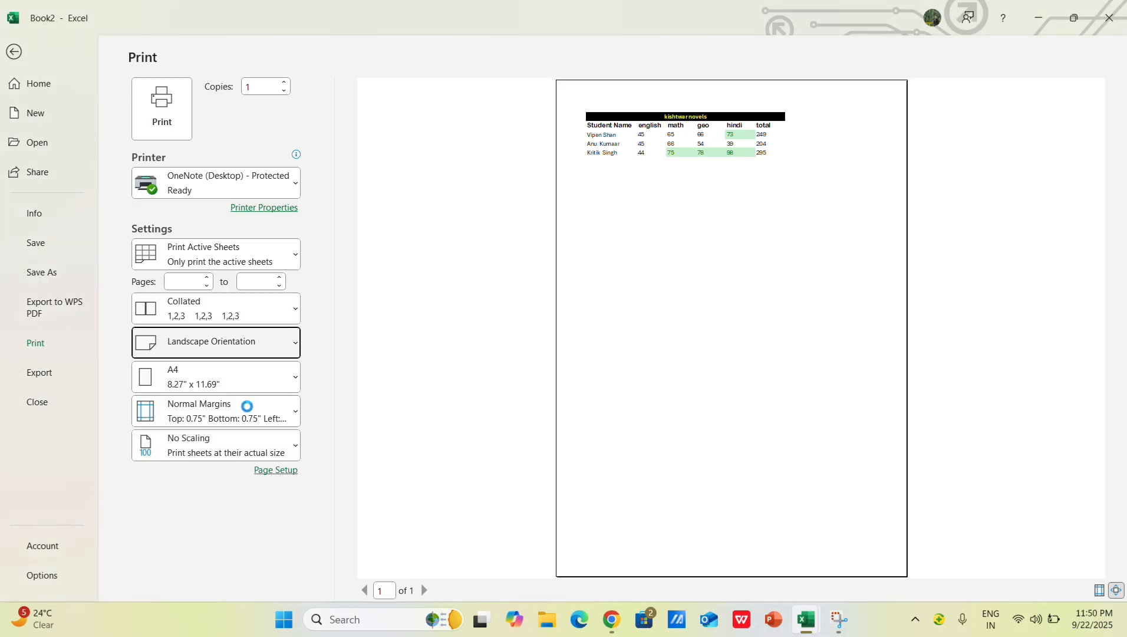
{"action": "left_click", "coordinate": [289, 342]}
{"action": "left_click", "coordinate": [242, 413]}
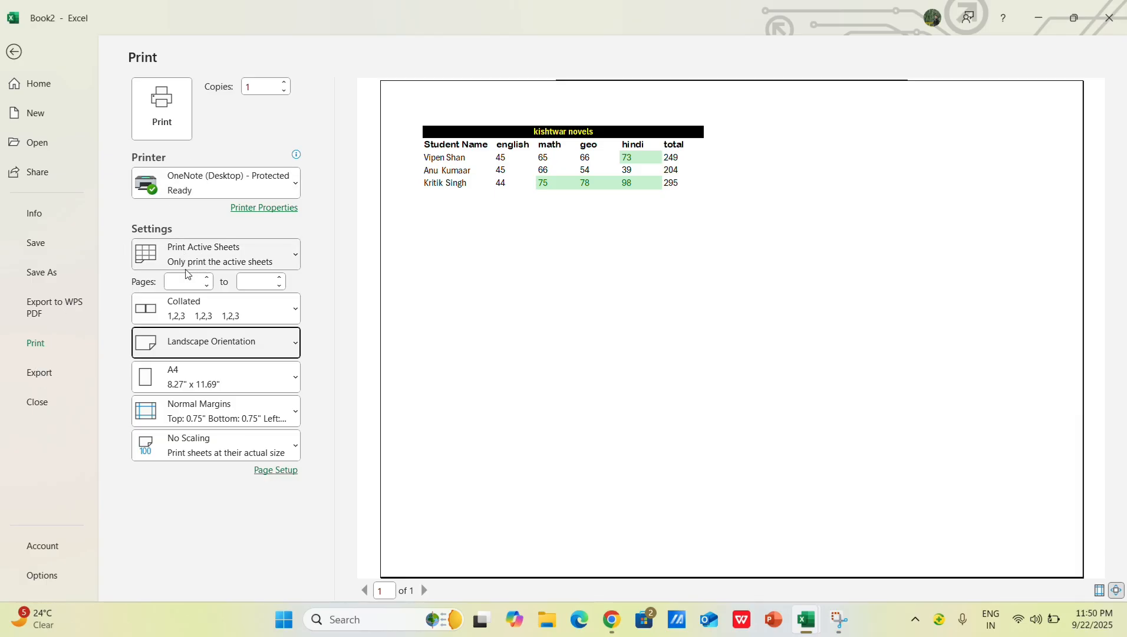
Step: In Page Setup, choose portrait orientation and raise the print scaling to at least 110% of normal size
{"action": "left_click", "coordinate": [275, 470]}
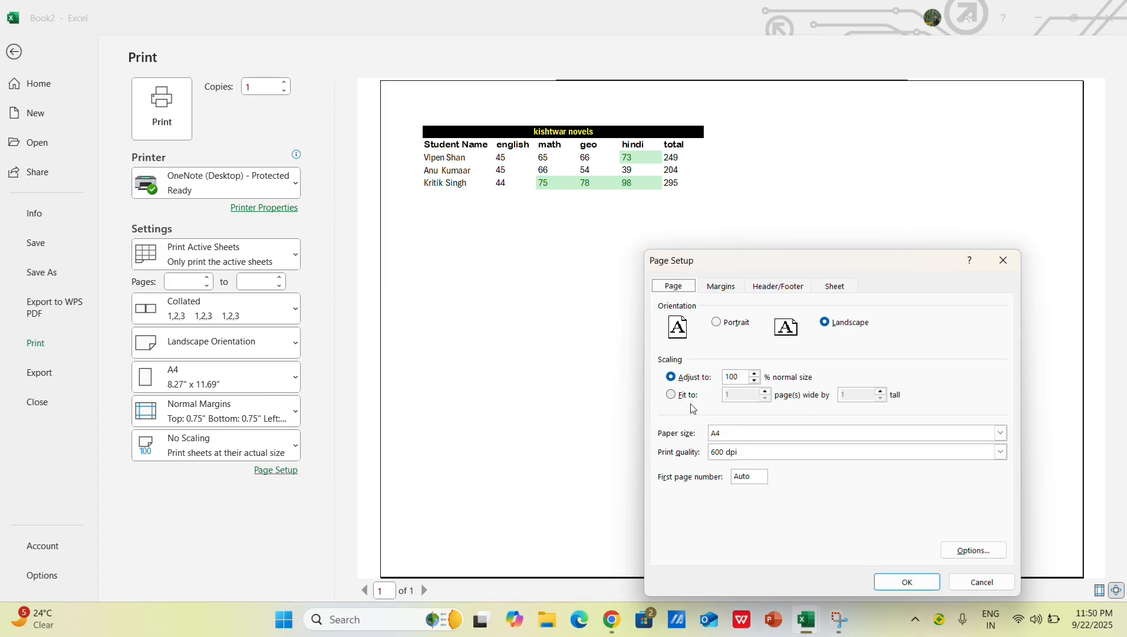
{"action": "left_click", "coordinate": [756, 374]}
{"action": "left_click", "coordinate": [757, 380]}
{"action": "left_click", "coordinate": [718, 322]}
{"action": "left_click", "coordinate": [755, 374]}
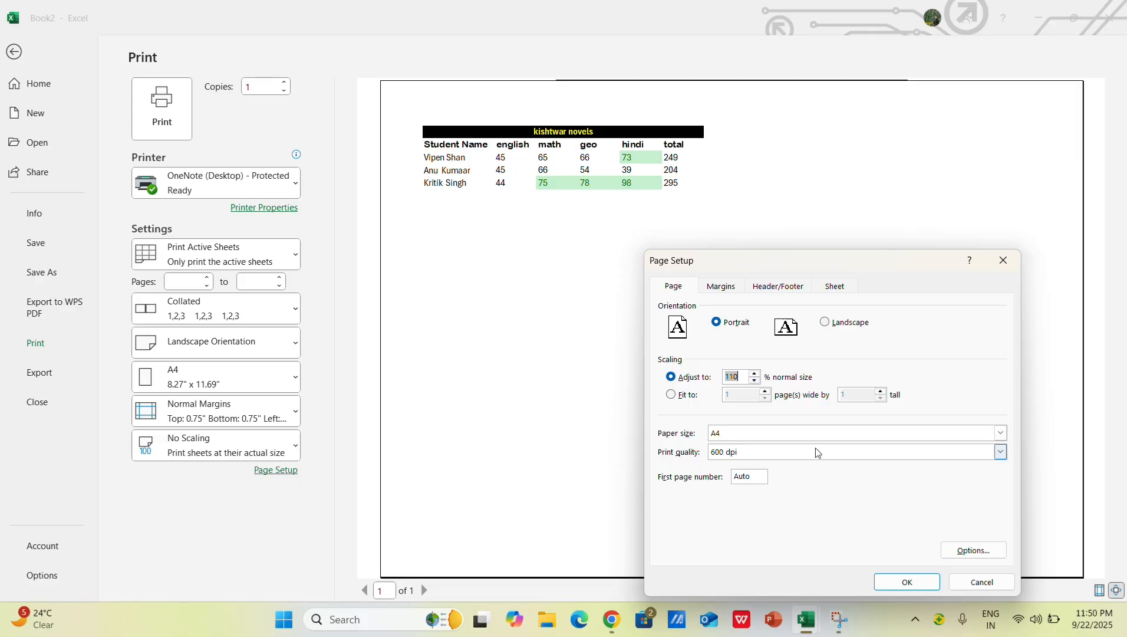
{"action": "left_click", "coordinate": [806, 433]}
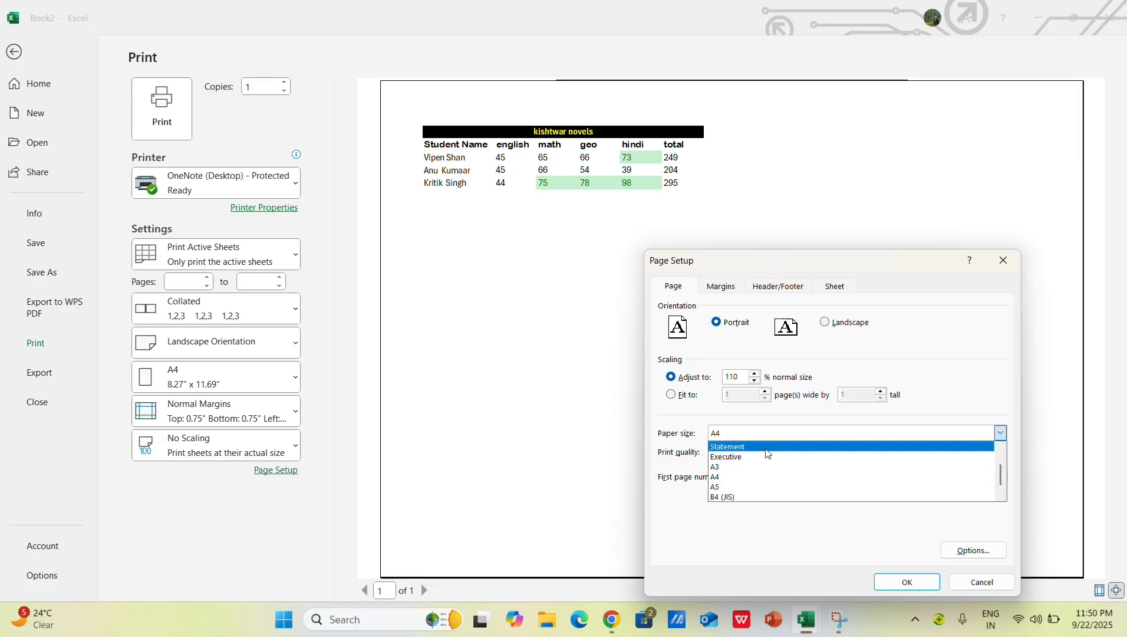
{"action": "left_click", "coordinate": [753, 373]}
{"action": "left_click", "coordinate": [754, 373]}
Step: Set the left, right and footer margins to 0 and the header margin to 0.25
{"action": "left_click", "coordinate": [719, 288]}
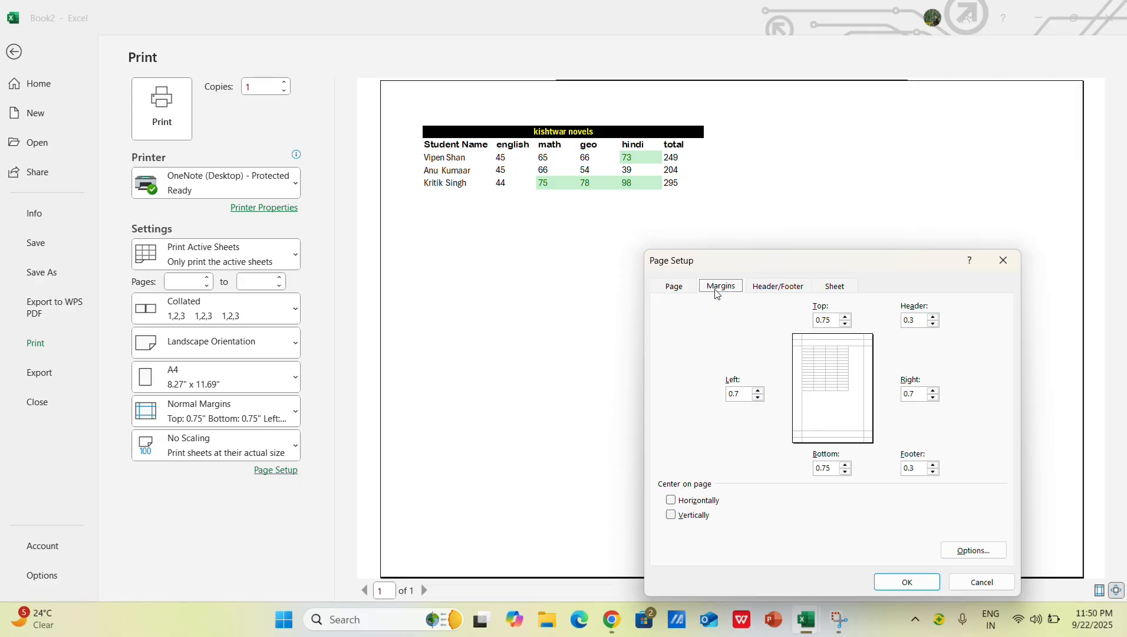
{"action": "left_click", "coordinate": [758, 397]}
{"action": "left_click", "coordinate": [758, 397]}
{"action": "left_click", "coordinate": [934, 397]}
{"action": "left_click", "coordinate": [933, 398]}
{"action": "left_click", "coordinate": [935, 324]}
{"action": "left_click", "coordinate": [934, 317]}
{"action": "left_click", "coordinate": [935, 473]}
{"action": "left_click", "coordinate": [934, 473]}
{"action": "left_click", "coordinate": [933, 397]}
Step: Set the bottom margin to 0.5, center the table horizontally on the page, and apply the page setup before returning to the sheet
{"action": "left_click", "coordinate": [846, 465]}
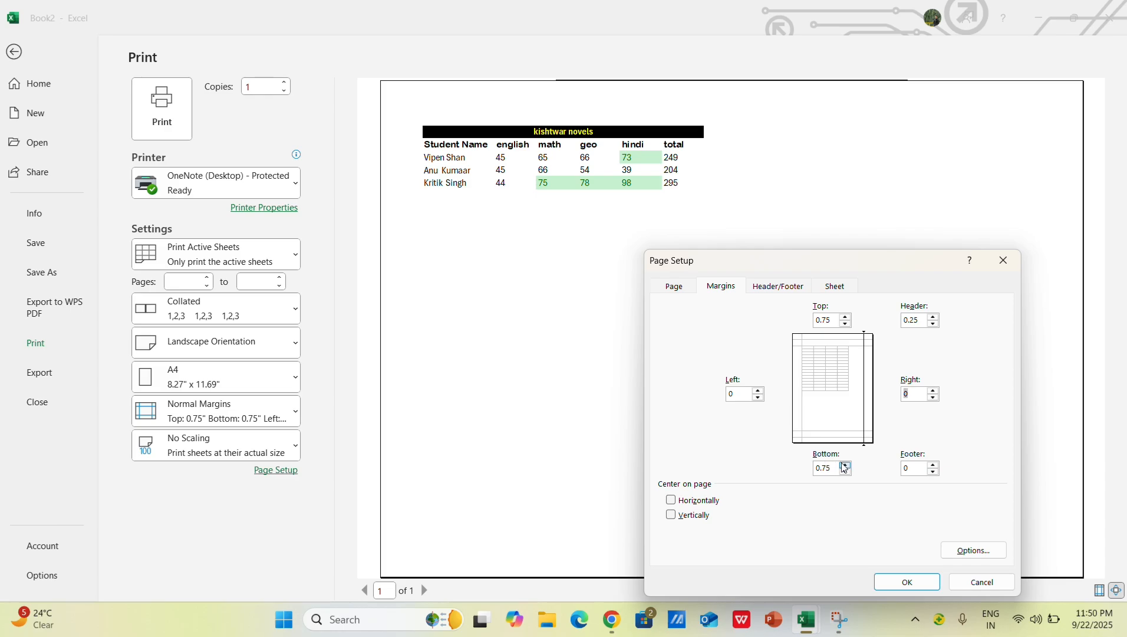
{"action": "left_click", "coordinate": [844, 472]}
{"action": "left_click", "coordinate": [844, 472]}
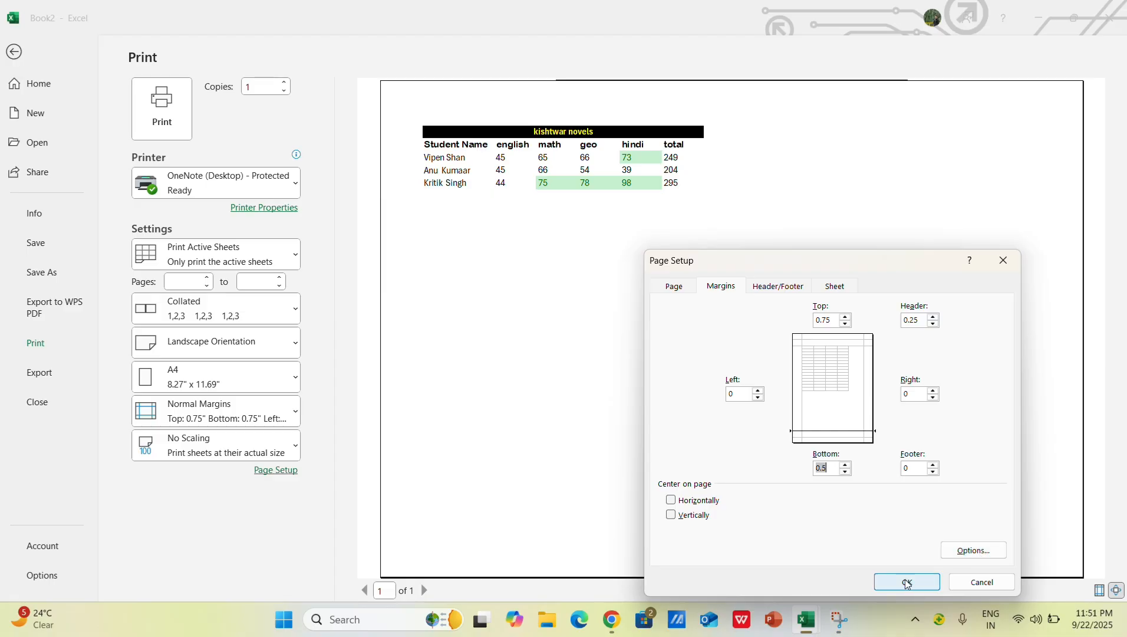
{"action": "left_click", "coordinate": [673, 501]}
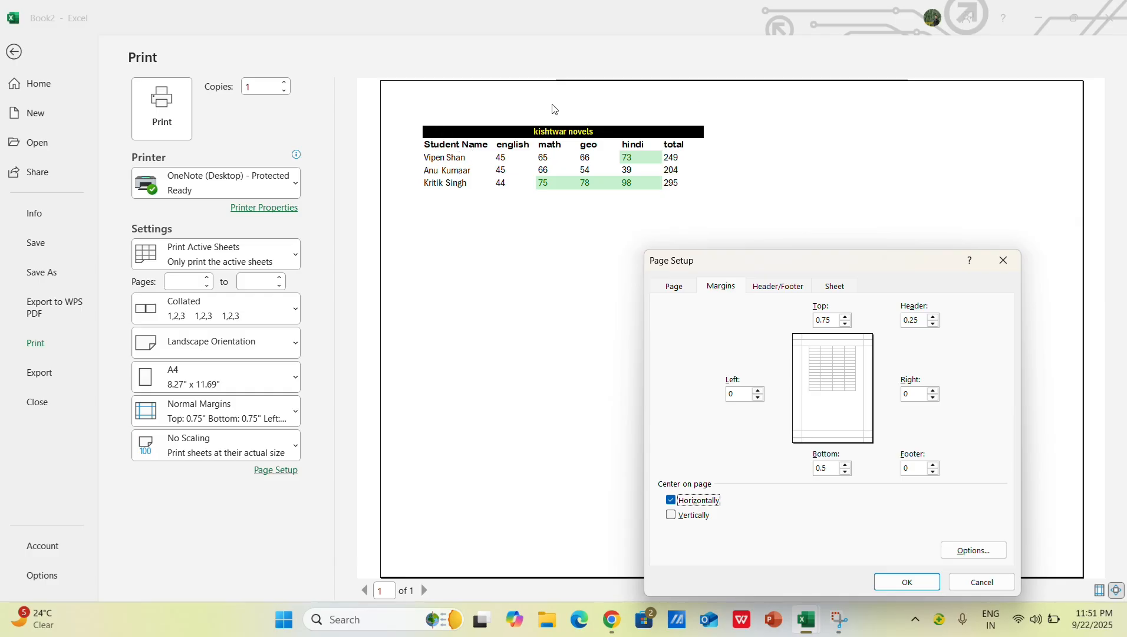
{"action": "left_click", "coordinate": [909, 589]}
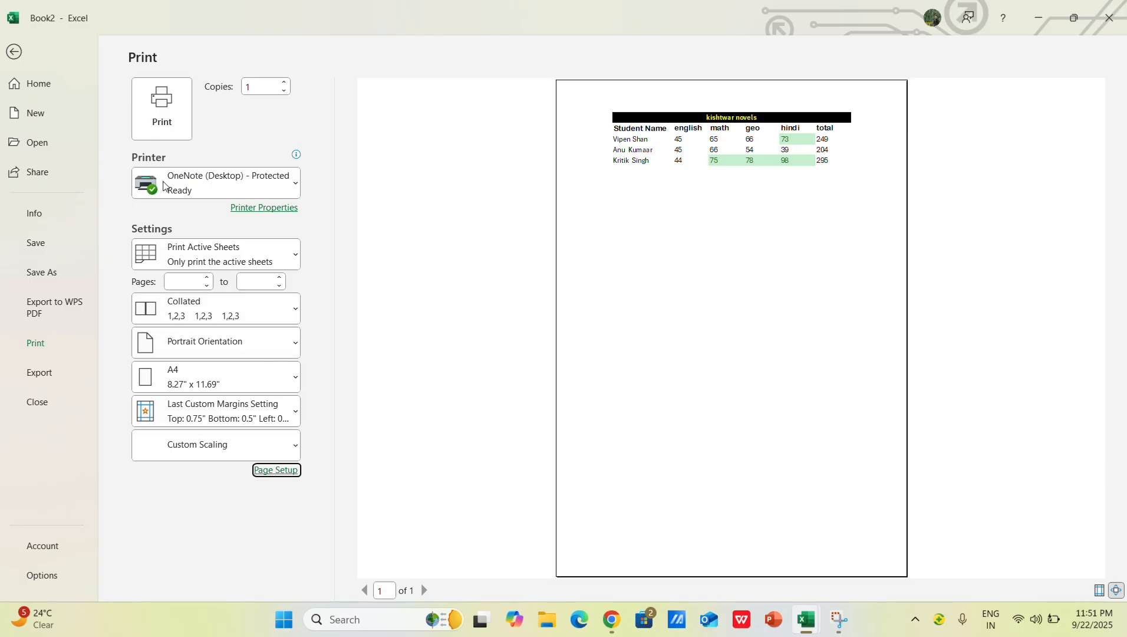
{"action": "left_click", "coordinate": [13, 53]}
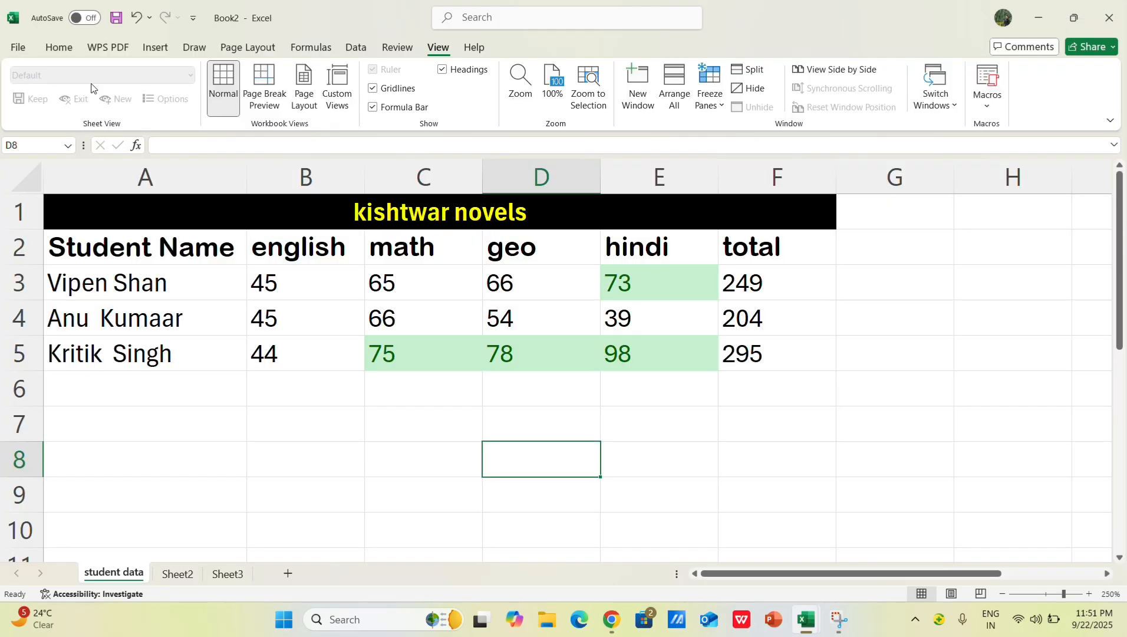
{"action": "left_click", "coordinate": [859, 322]}
{"action": "left_click", "coordinate": [781, 414]}
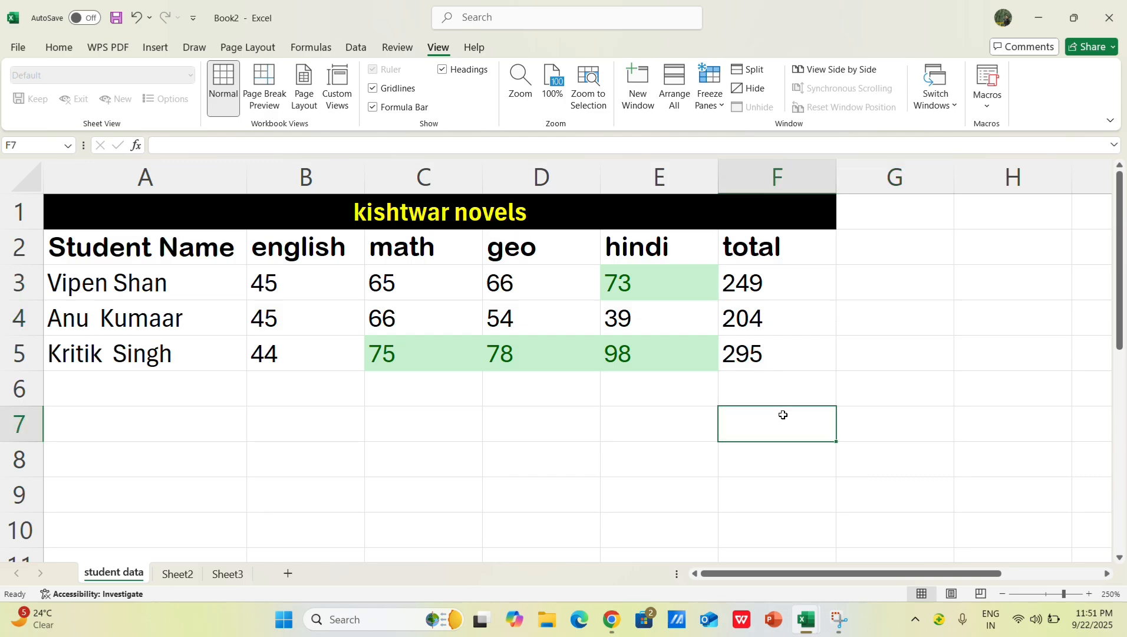
{"action": "left_click", "coordinate": [241, 435]}
{"action": "left_click", "coordinate": [427, 441]}
{"action": "left_click", "coordinate": [490, 394]}
{"action": "left_click", "coordinate": [439, 447]}
{"action": "left_click", "coordinate": [419, 393]}
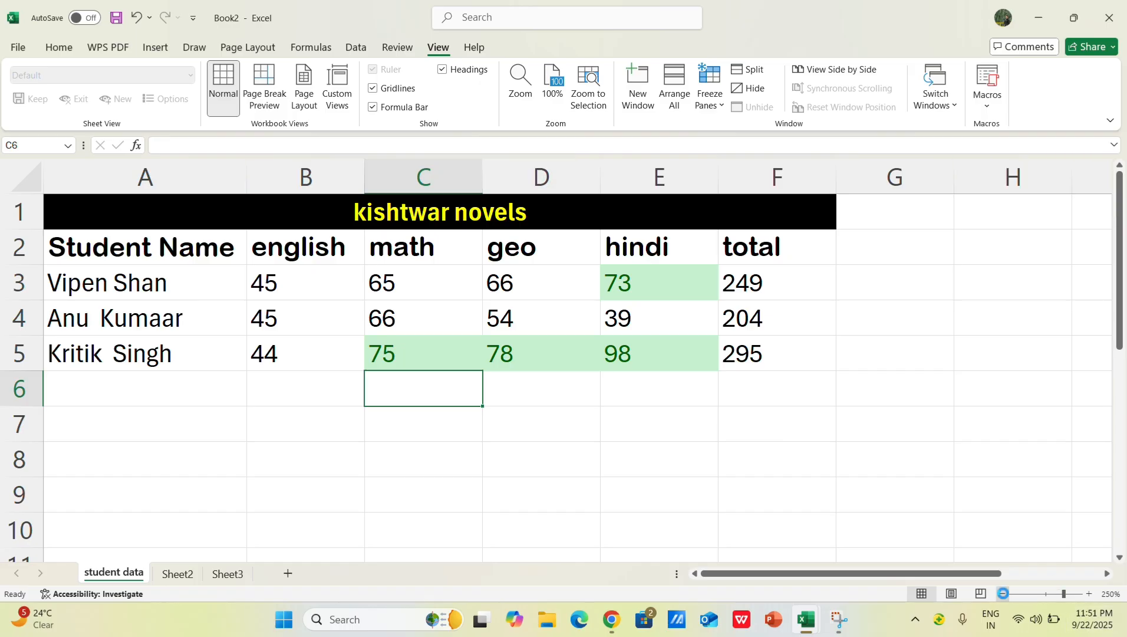
{"action": "left_click", "coordinate": [1002, 594]}
{"action": "left_click", "coordinate": [18, 281]}
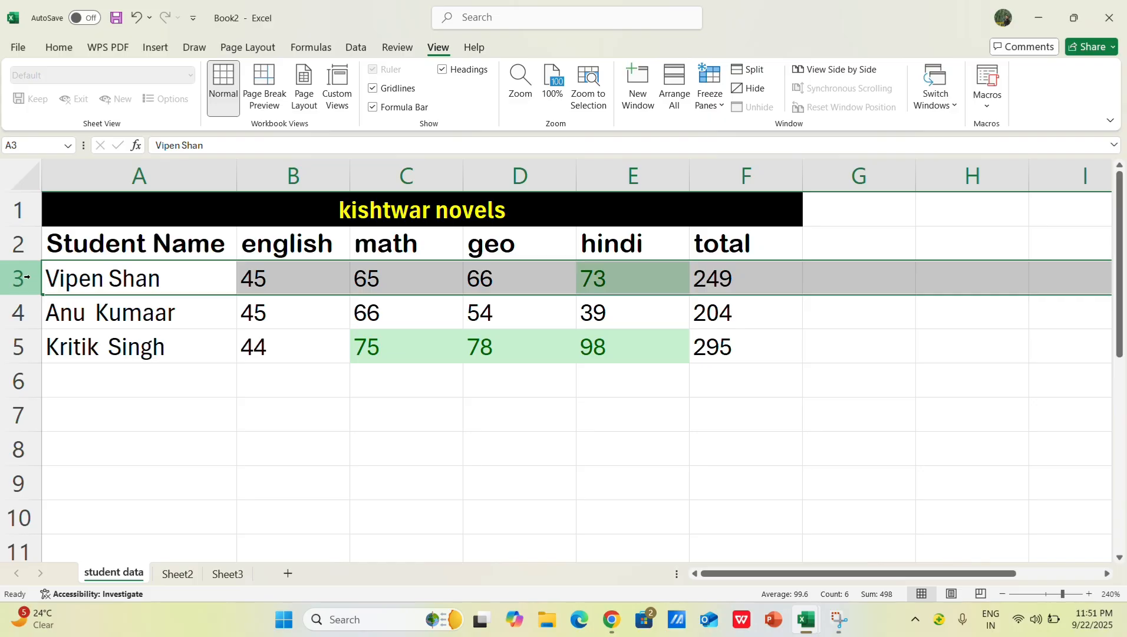
{"action": "left_click", "coordinate": [18, 312]}
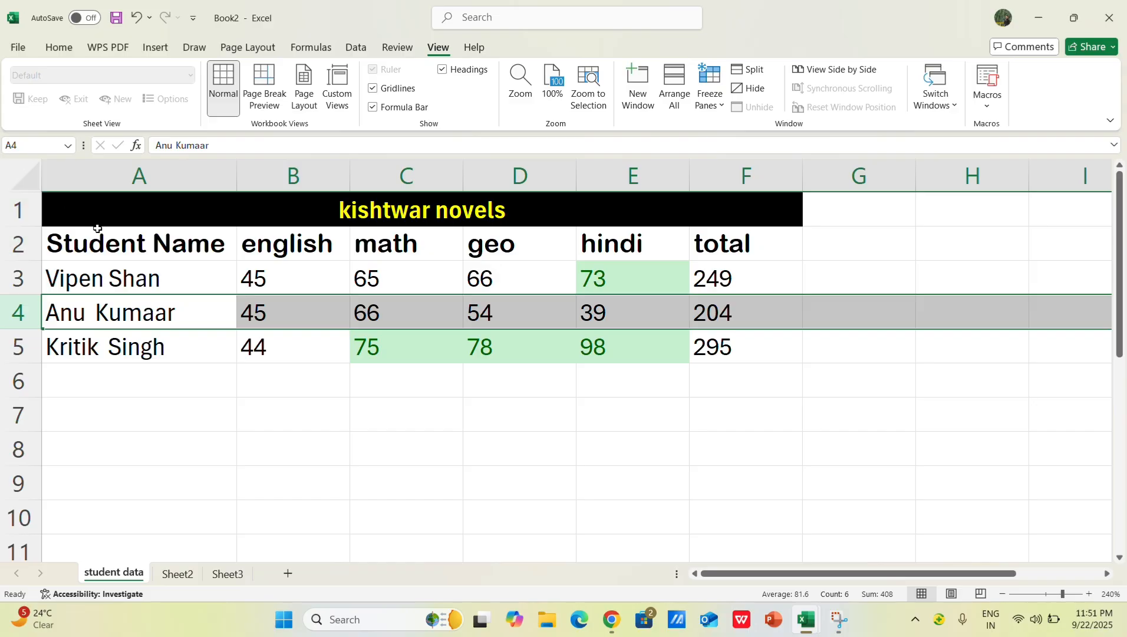
Step: Try to insert cells at the title in row 1 with Shift cells right, and undo the insertion
{"action": "left_click", "coordinate": [60, 177]}
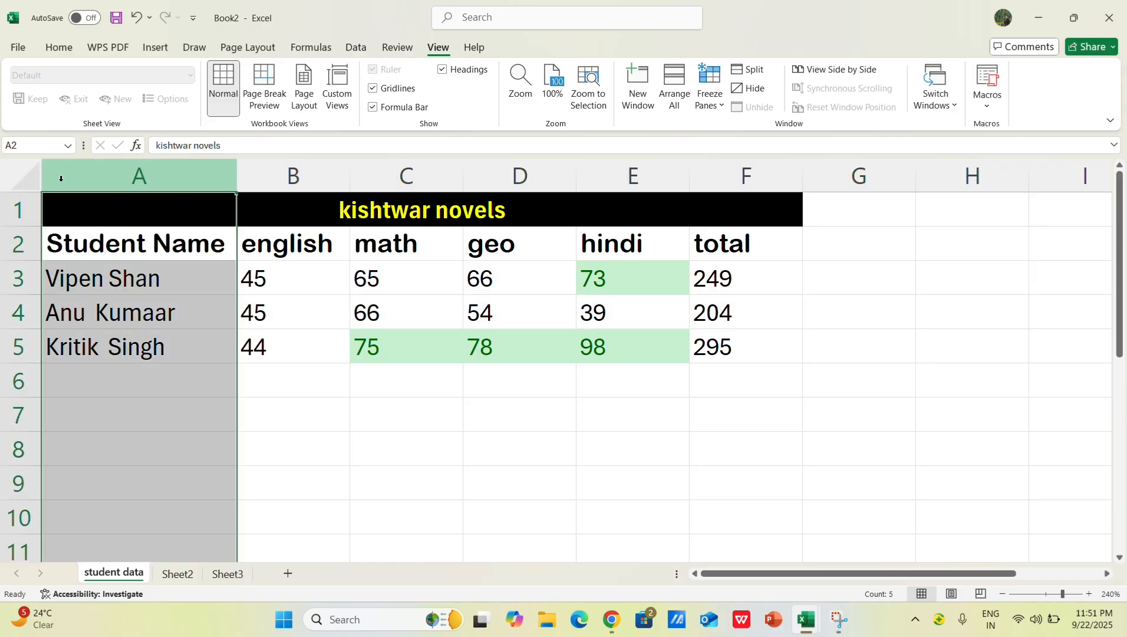
{"action": "right_click", "coordinate": [62, 284]}
{"action": "left_click", "coordinate": [103, 278]}
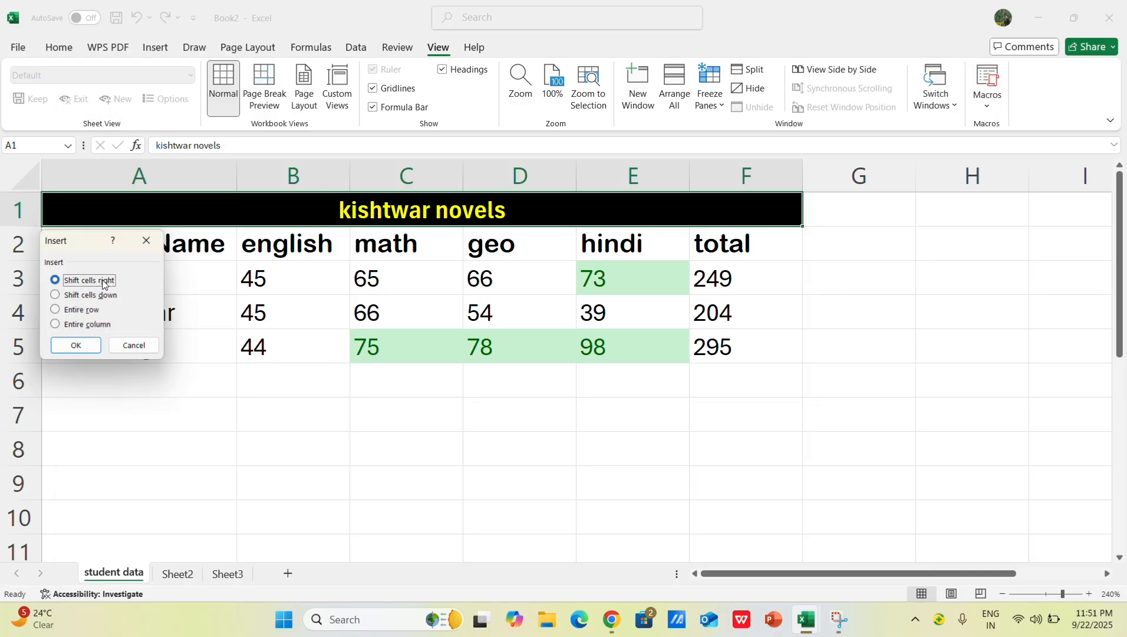
{"action": "left_click", "coordinate": [77, 346]}
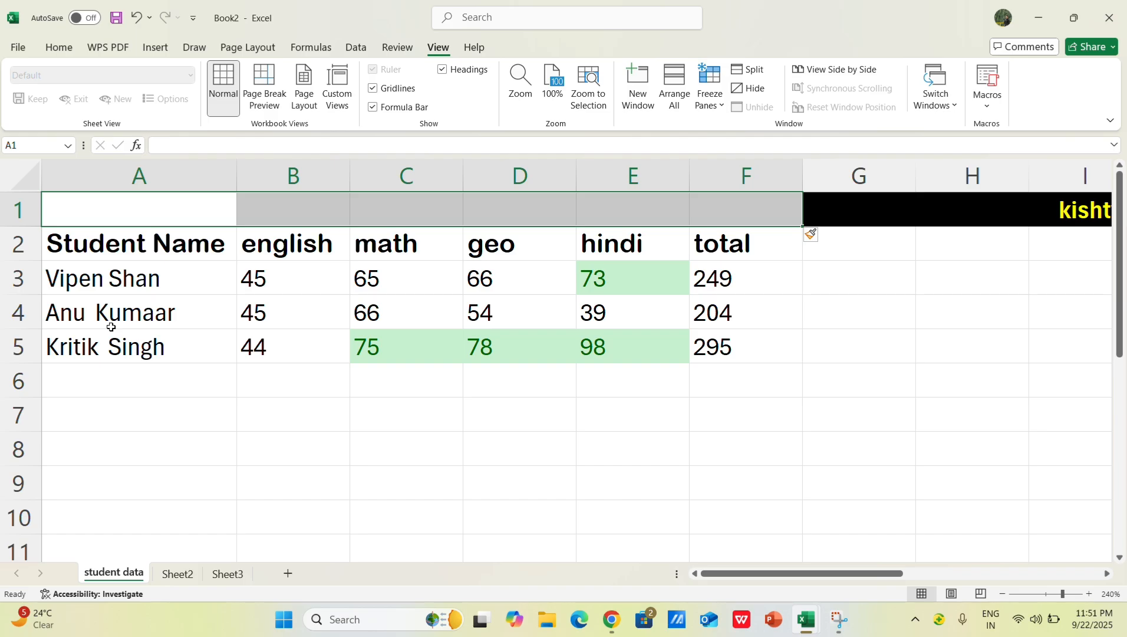
{"action": "key", "text": "ctrl+z"}
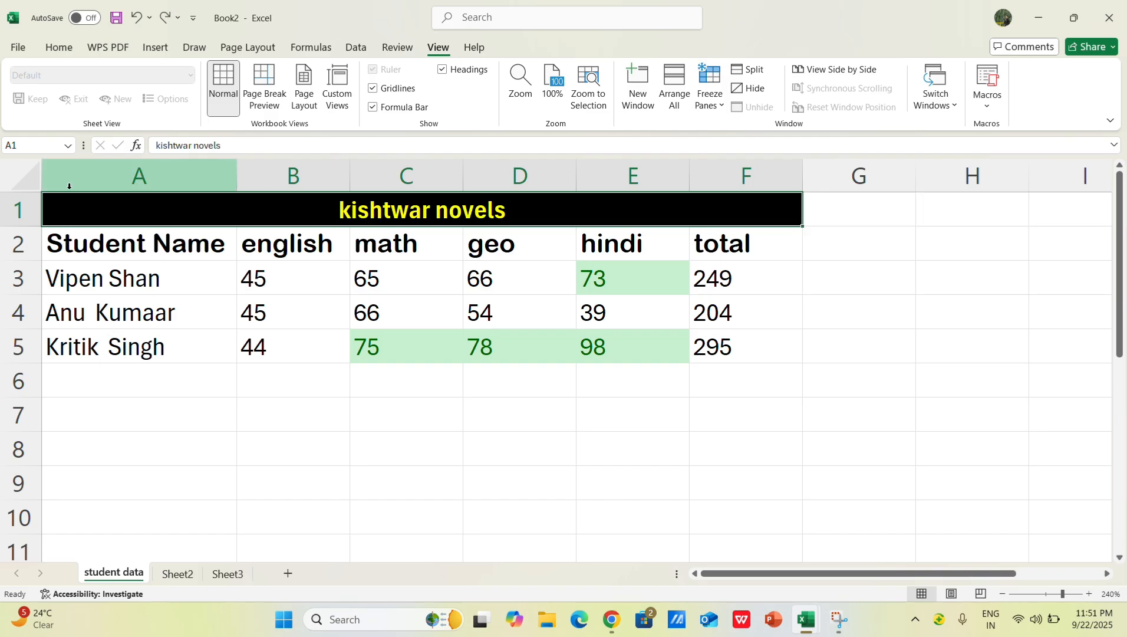
Step: Insert a blank column before the Student Name column
{"action": "left_click", "coordinate": [72, 184]}
{"action": "right_click", "coordinate": [72, 184]}
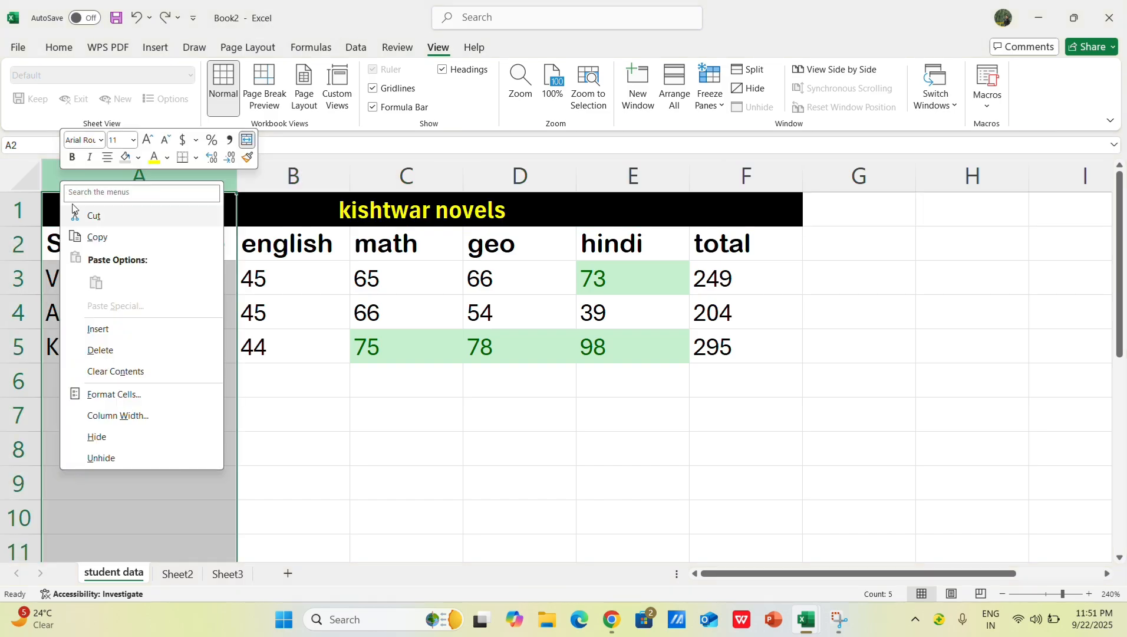
{"action": "left_click", "coordinate": [101, 327]}
{"action": "left_click", "coordinate": [234, 409]}
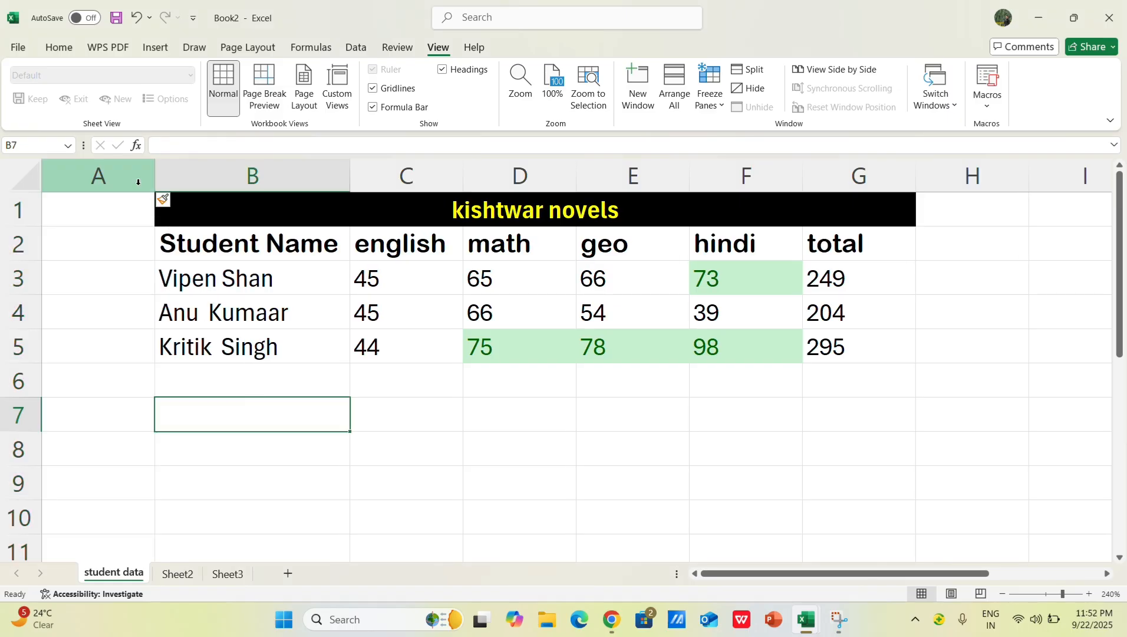
Step: Undo the column insertion and redo it
{"action": "left_click", "coordinate": [91, 242]}
{"action": "key", "text": "ctrl+z"}
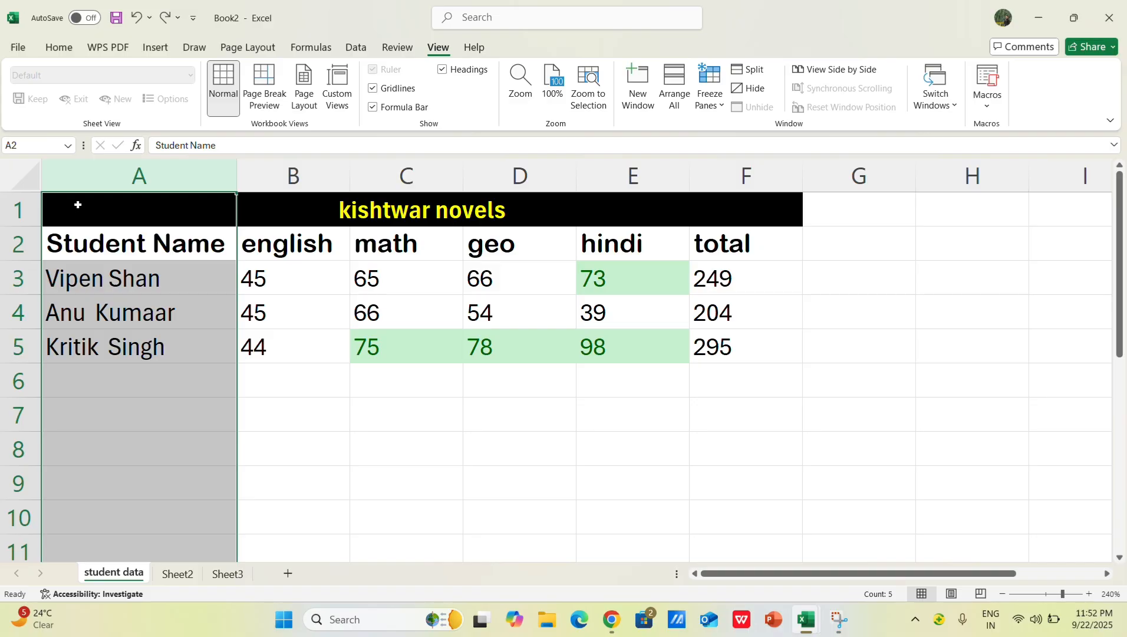
{"action": "key", "text": "ctrl+y"}
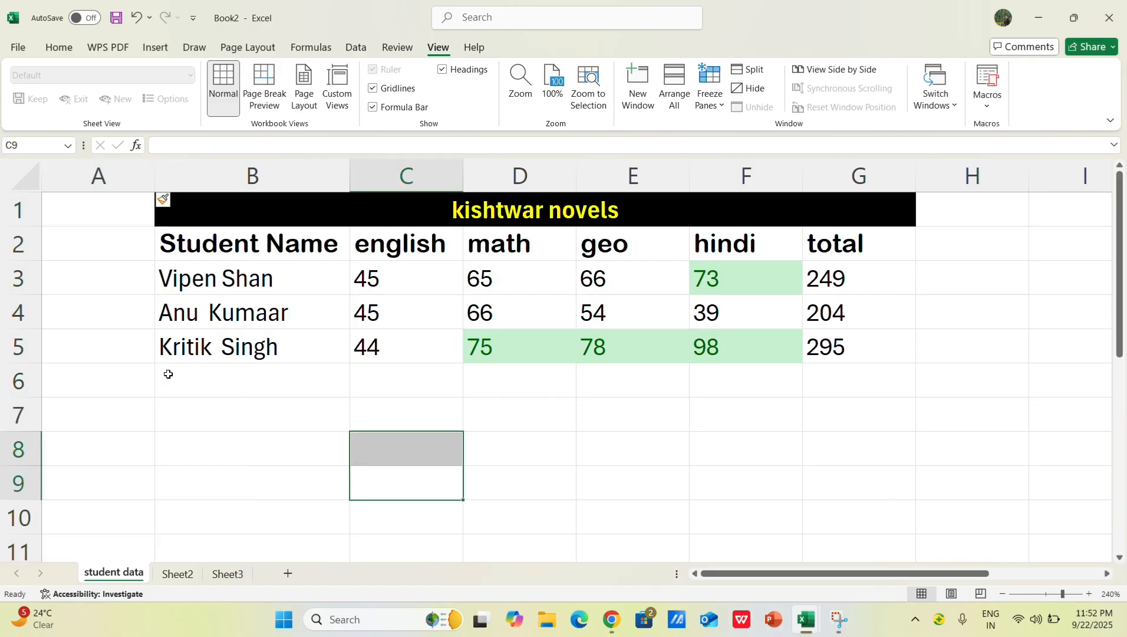
Step: Select column B and enter kishtwar novels in cell B2
{"action": "left_click", "coordinate": [119, 208]}
{"action": "left_click", "coordinate": [183, 171]}
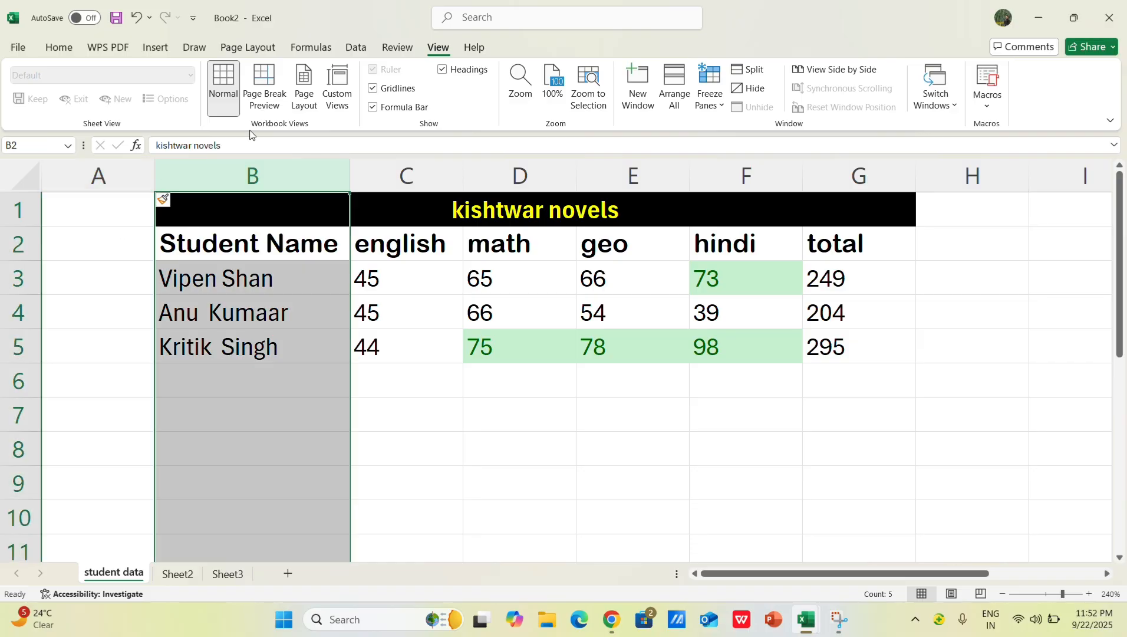
{"action": "left_click", "coordinate": [268, 145]}
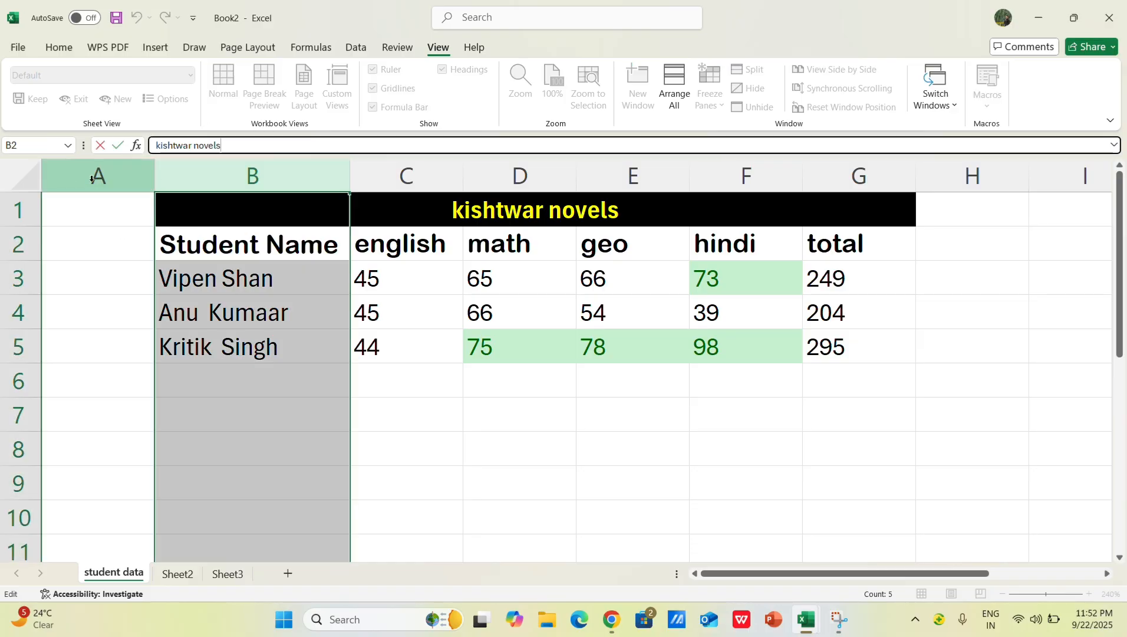
{"action": "left_click", "coordinate": [92, 214]}
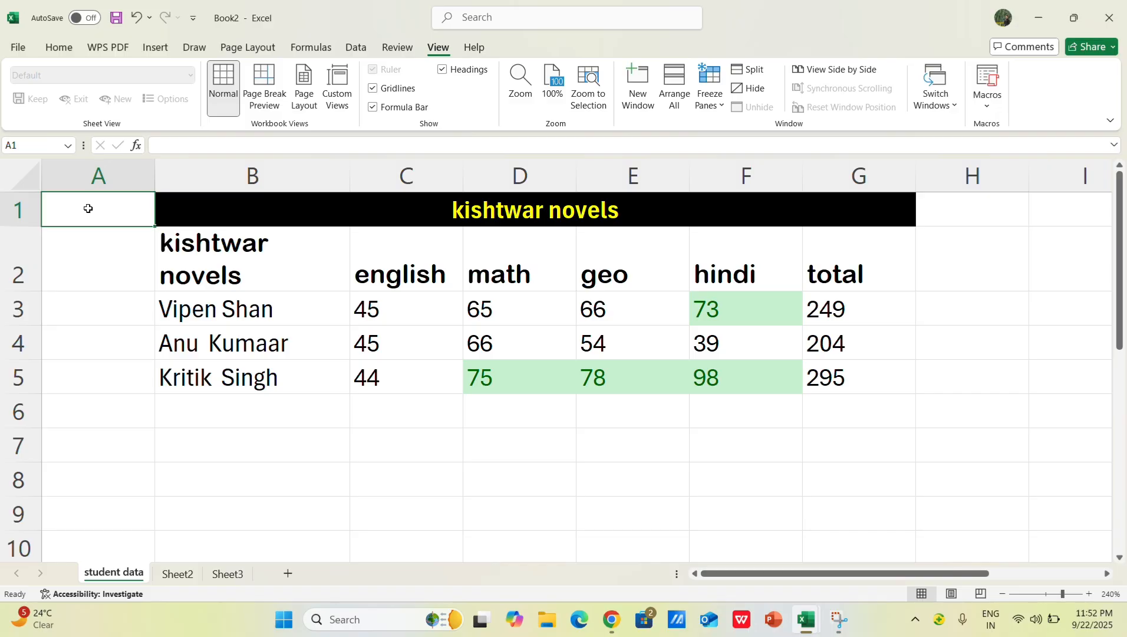
Step: Select row 1 from A1 to G1 and toggle Merge & Center to unmerge the kishtwar novels title
{"action": "left_click", "coordinate": [103, 246]}
{"action": "left_click_drag", "start_coordinate": [176, 201], "coordinate": [126, 204]}
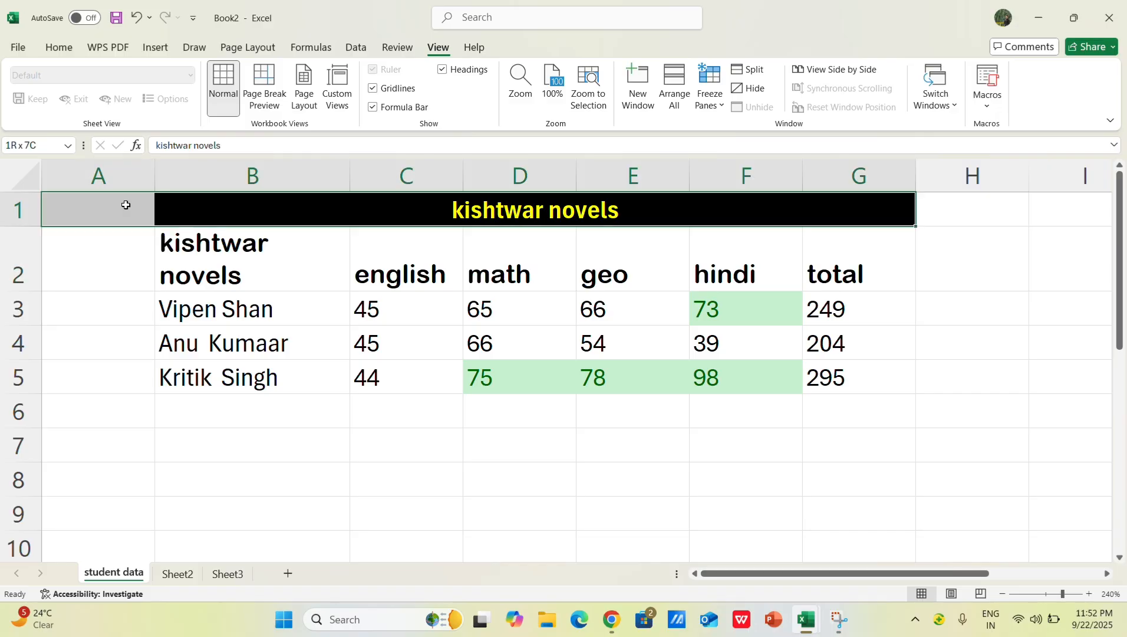
{"action": "left_click", "coordinate": [72, 49]}
{"action": "left_click", "coordinate": [390, 100]}
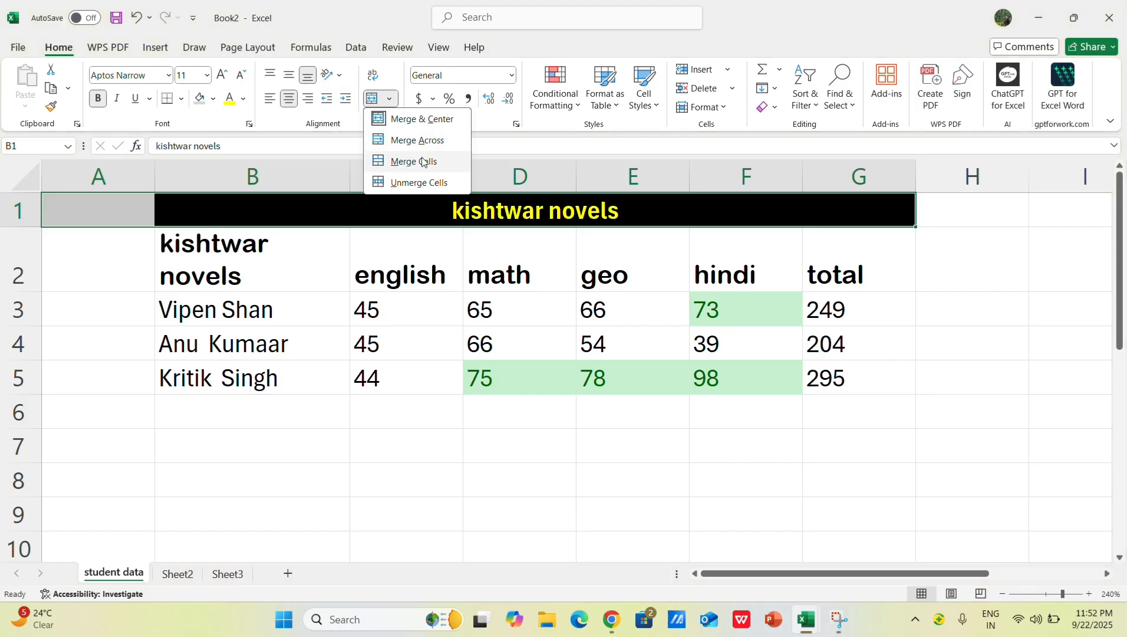
{"action": "left_click", "coordinate": [422, 119]}
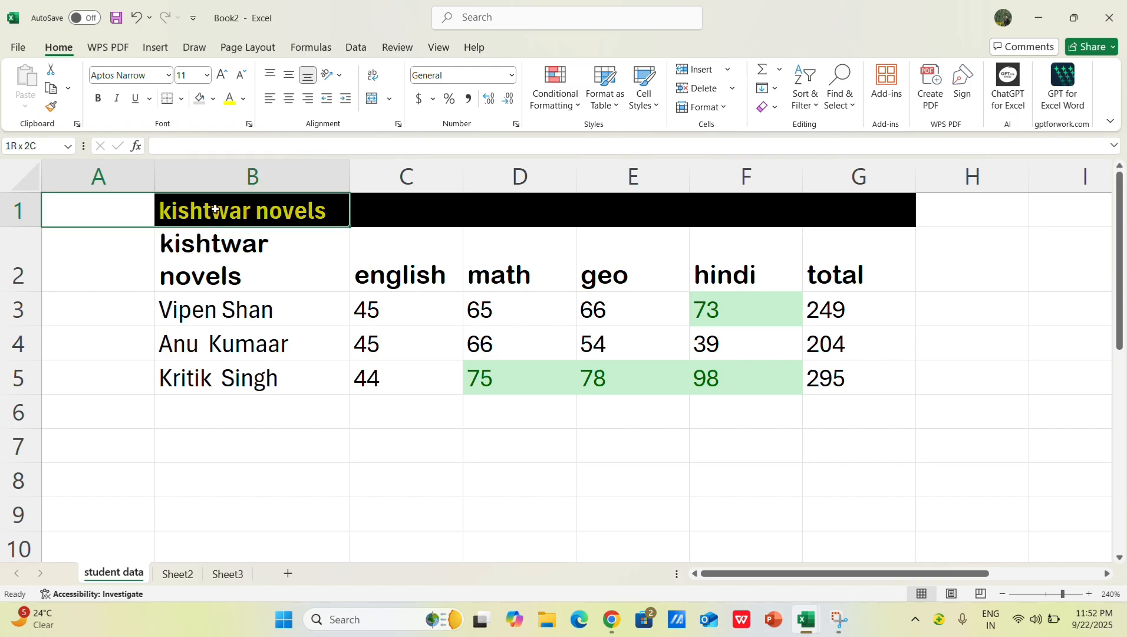
Step: Merge and center the kishtwar novels title across cells A1 to G1
{"action": "left_click_drag", "start_coordinate": [123, 177], "coordinate": [606, 211]}
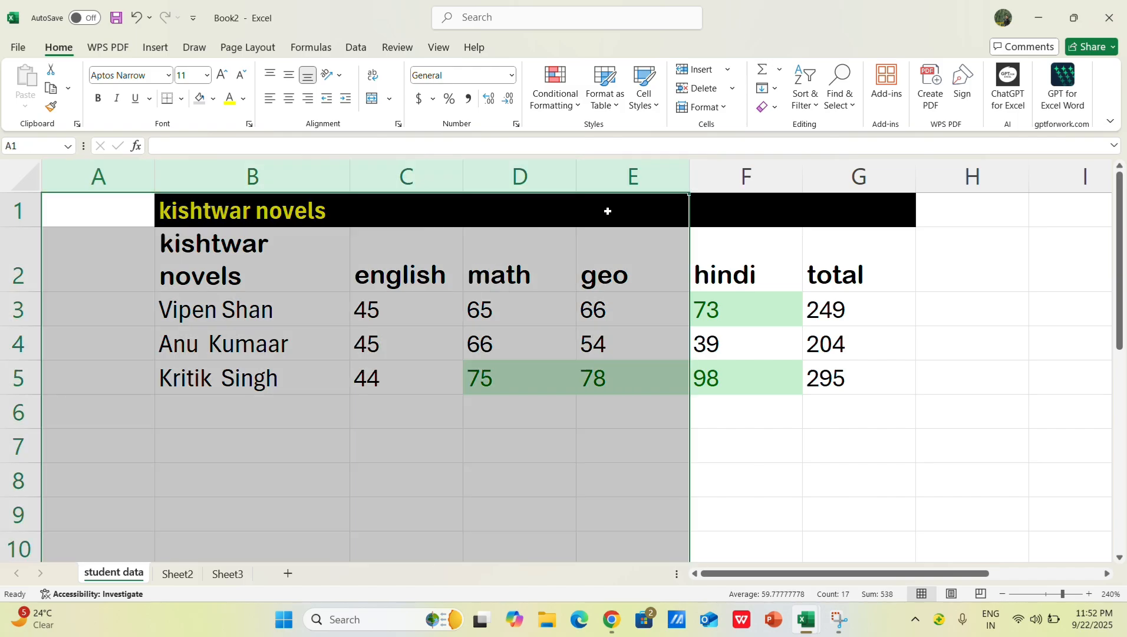
{"action": "left_click", "coordinate": [540, 210]}
{"action": "left_click_drag", "start_coordinate": [141, 205], "coordinate": [827, 218]}
{"action": "left_click", "coordinate": [390, 99]}
{"action": "left_click", "coordinate": [396, 116]}
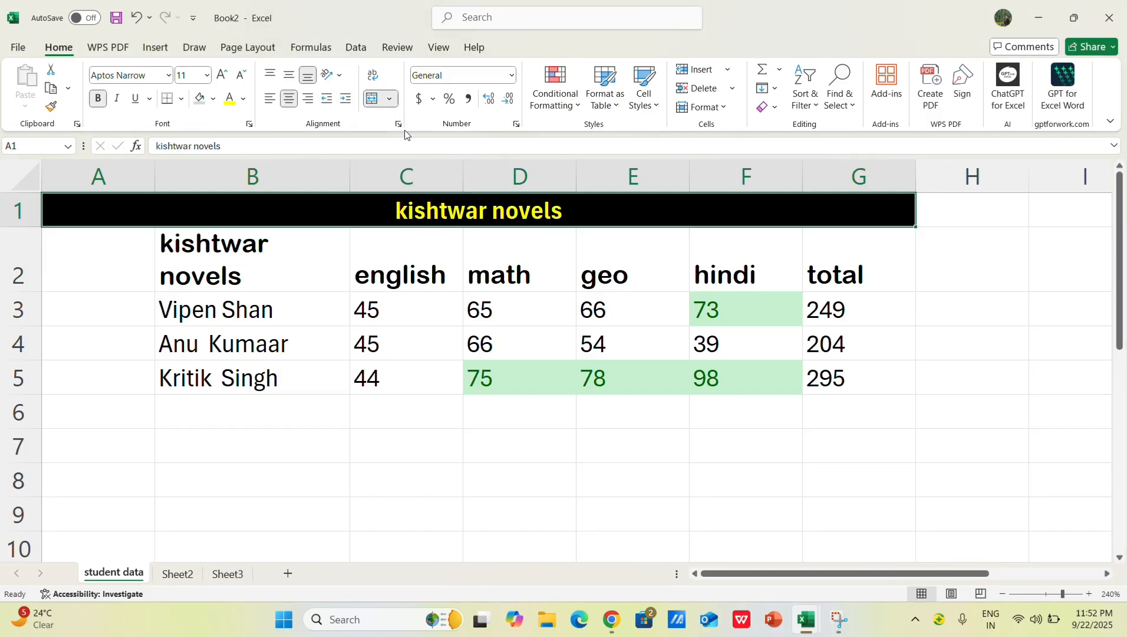
{"action": "left_click", "coordinate": [380, 399]}
Step: Widen column B slightly and replace the header in cell B2 with names
{"action": "left_click", "coordinate": [120, 286]}
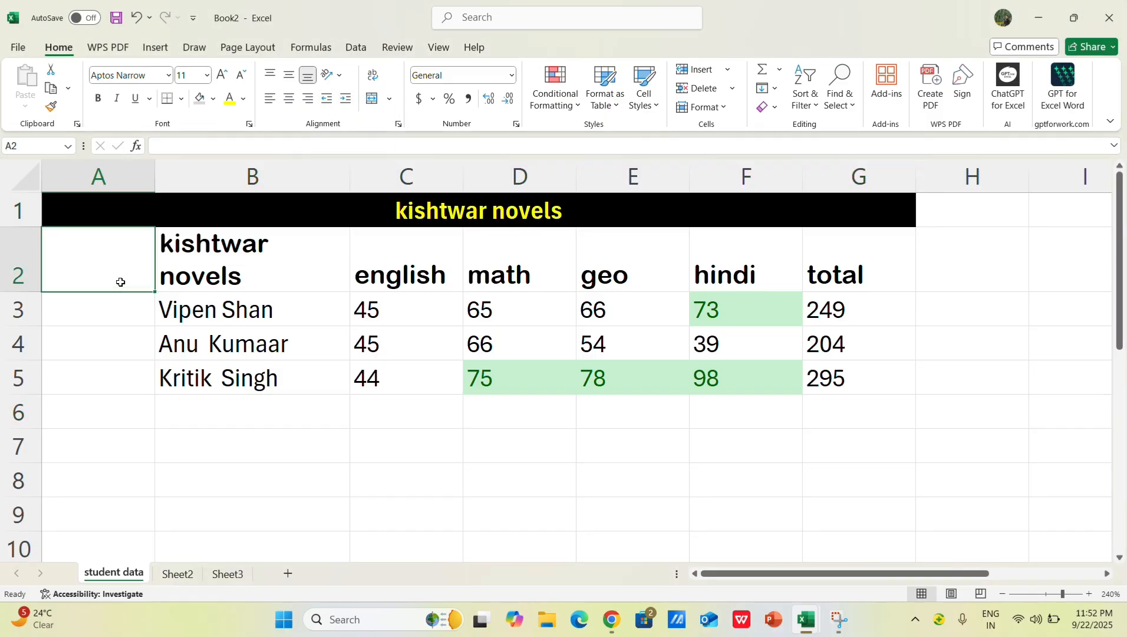
{"action": "left_click_drag", "start_coordinate": [350, 176], "coordinate": [365, 177]}
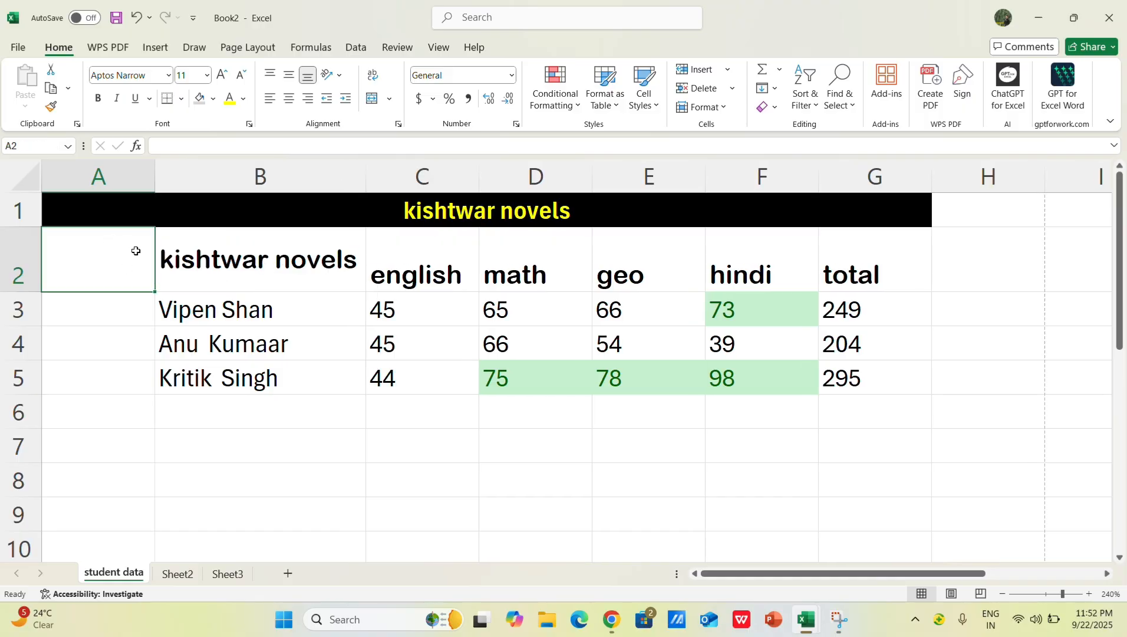
{"action": "left_click", "coordinate": [260, 254]}
{"action": "key", "text": "BackSpace"}
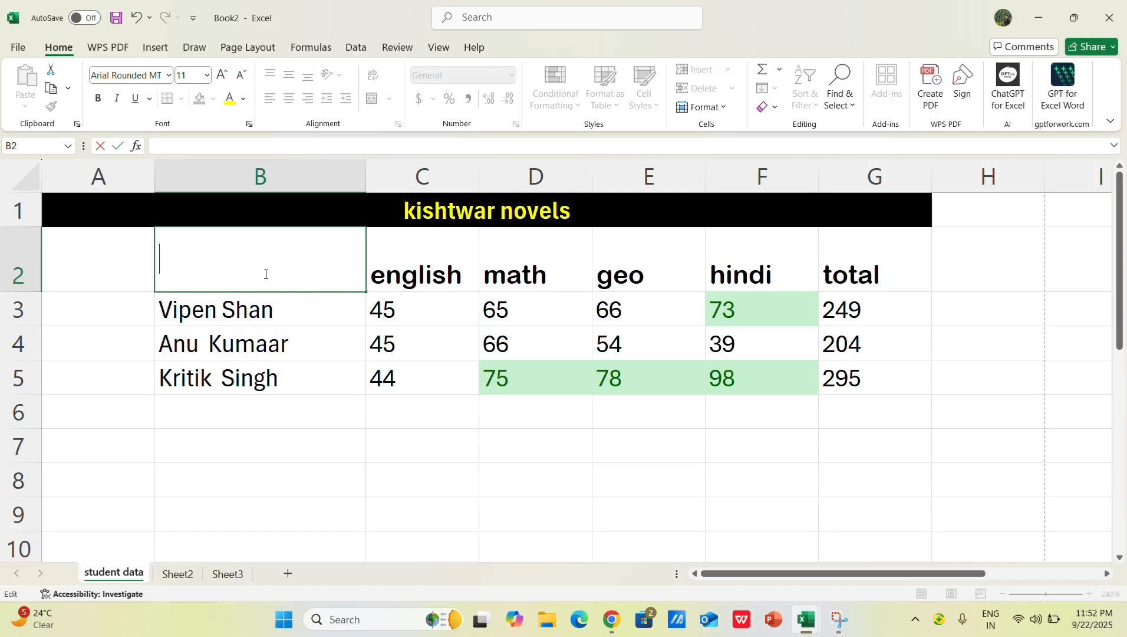
{"action": "type", "text": "names"}
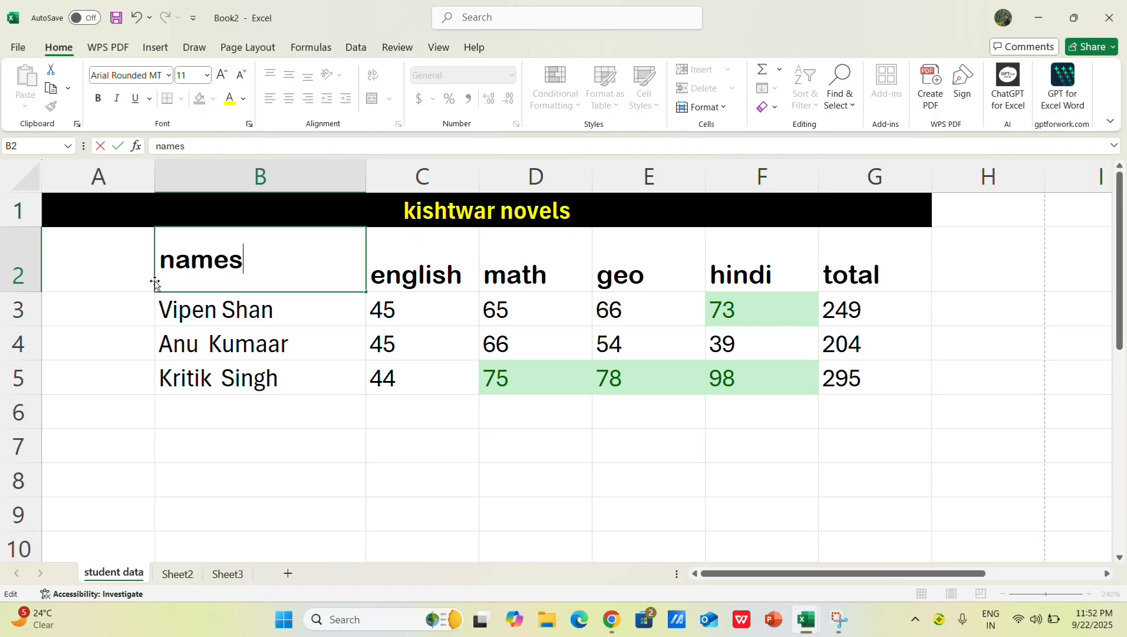
Step: Enter srno: as the header of the blank first column in cell A2
{"action": "left_click", "coordinate": [114, 267]}
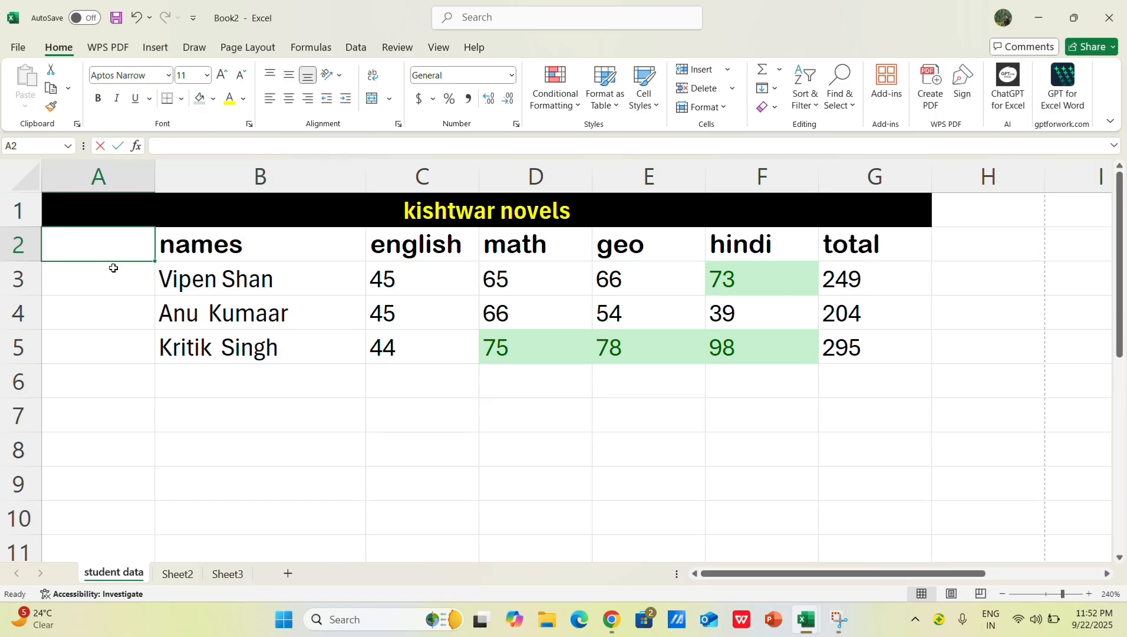
{"action": "type", "text": "srno"}
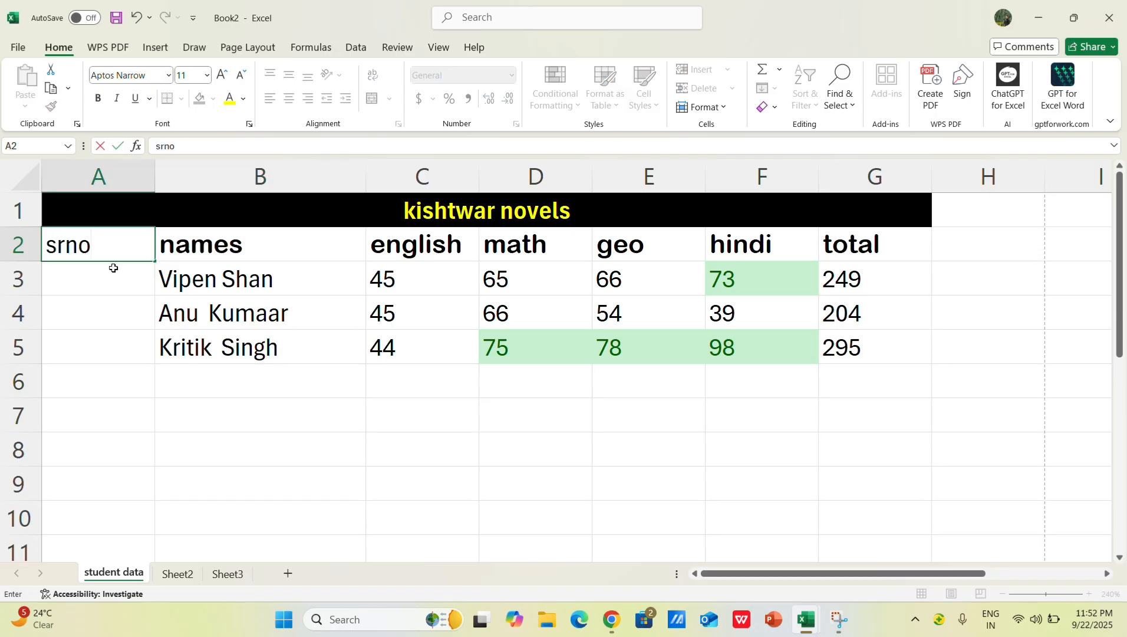
{"action": "type", "text": ":"}
{"action": "left_click", "coordinate": [113, 279]}
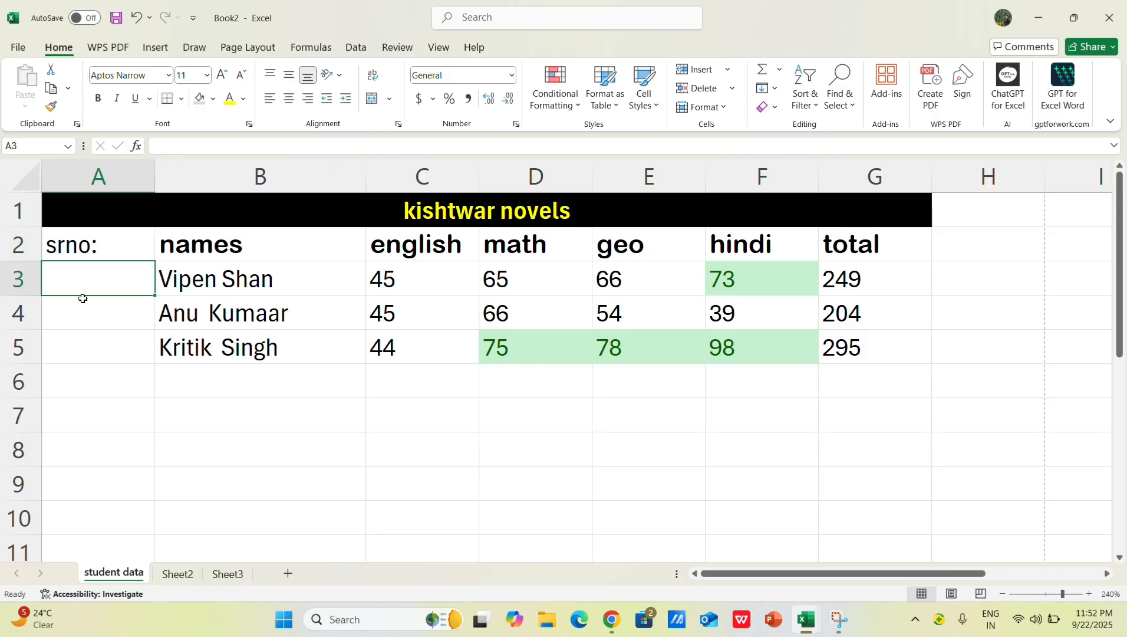
Step: Enter 101 in cell A3 and fill it down to cell A5
{"action": "type", "text": "101"}
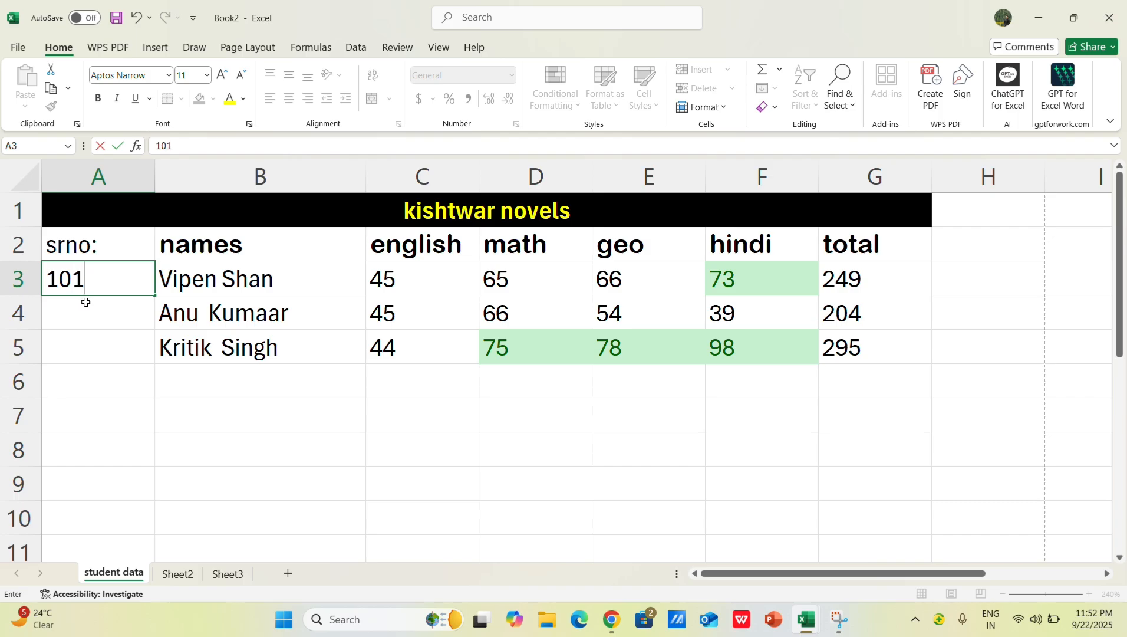
{"action": "key", "text": "Return"}
{"action": "left_click", "coordinate": [120, 278]}
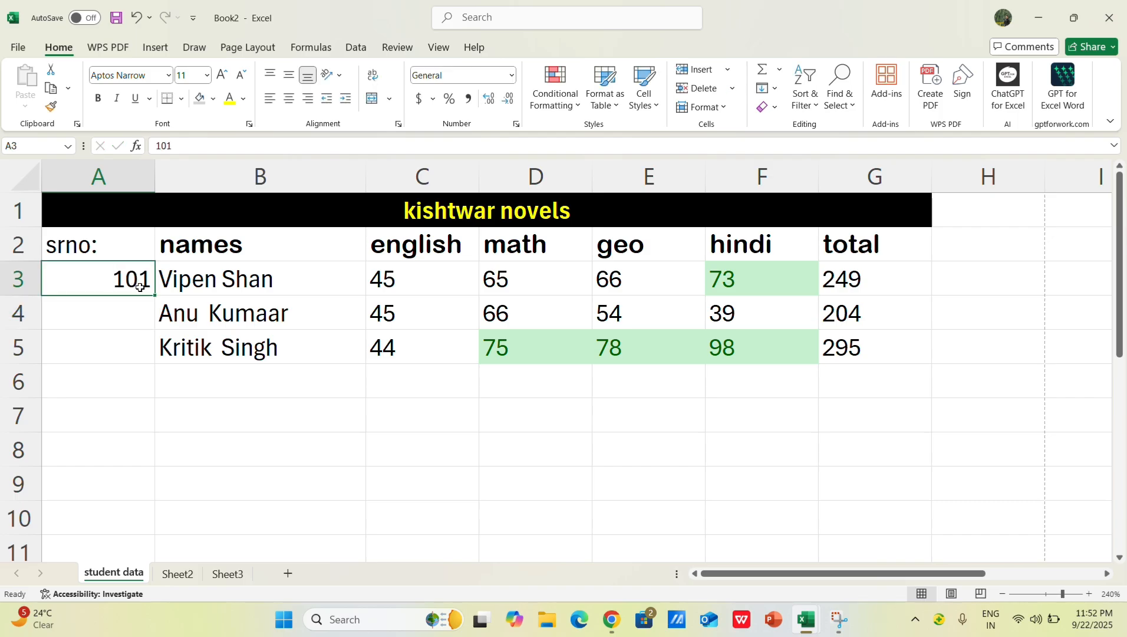
{"action": "double_click", "coordinate": [156, 296]}
{"action": "left_click", "coordinate": [272, 448]}
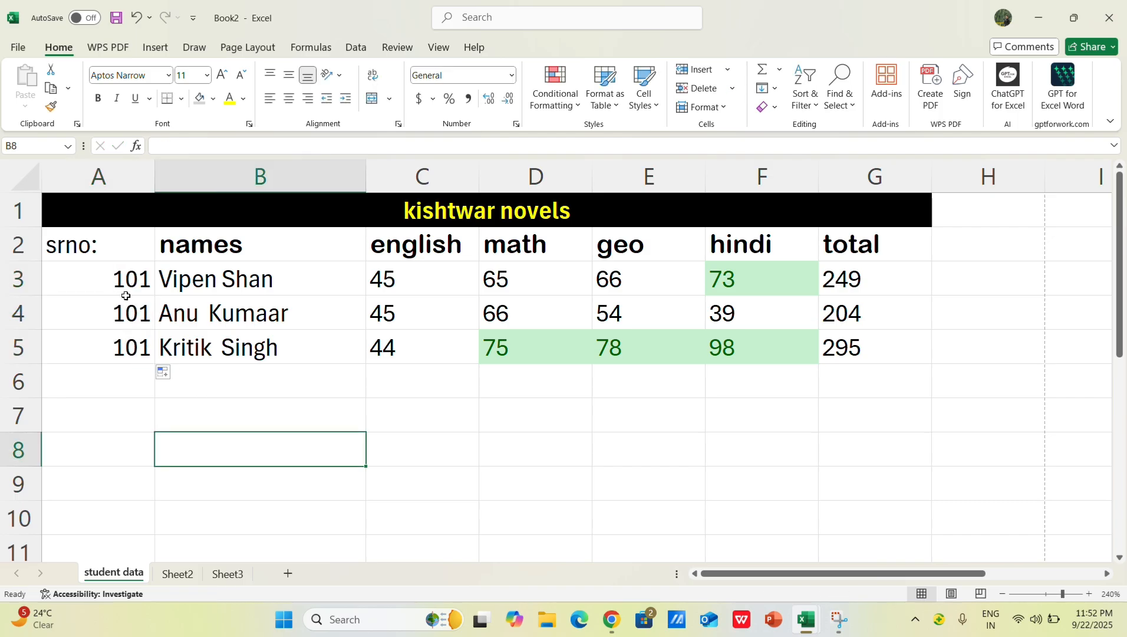
Step: Undo the fill below cell A3 and clear the 101 from A3
{"action": "left_click", "coordinate": [138, 282]}
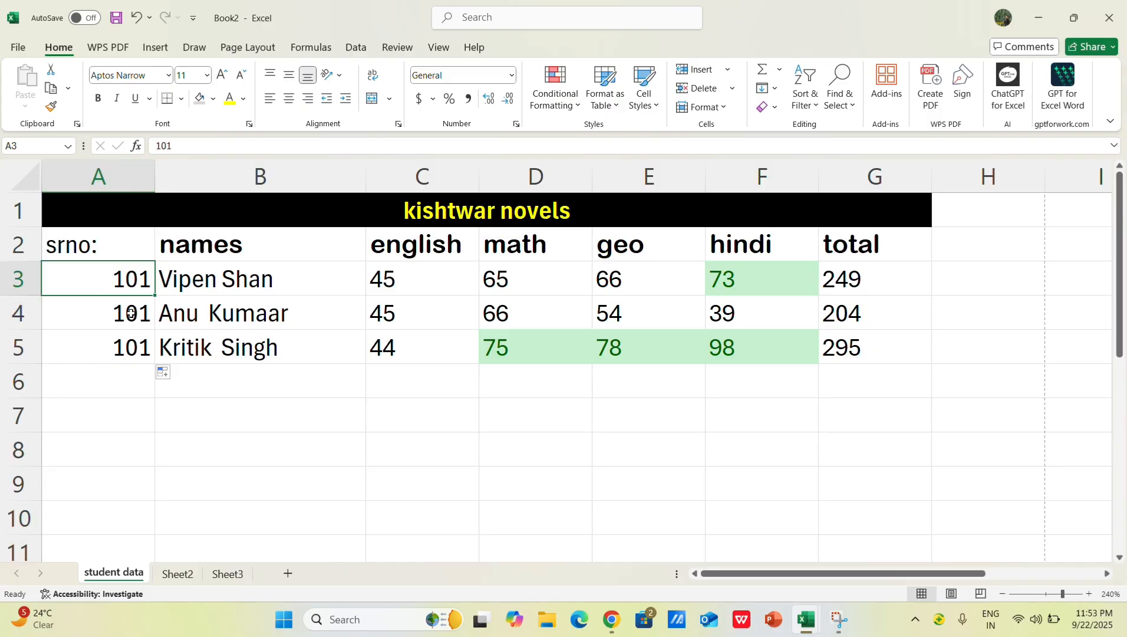
{"action": "key", "text": "ctrl+z"}
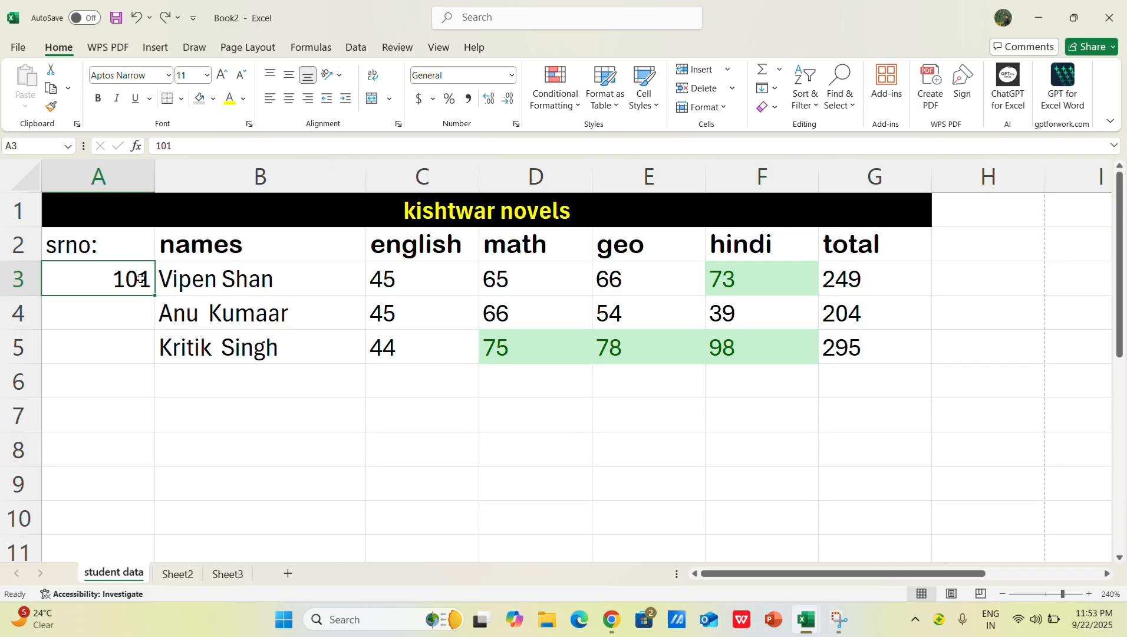
{"action": "key", "text": "Delete"}
{"action": "key", "text": "Down"}
{"action": "key", "text": "Down"}
{"action": "key", "text": "Down"}
{"action": "key", "text": "Right"}
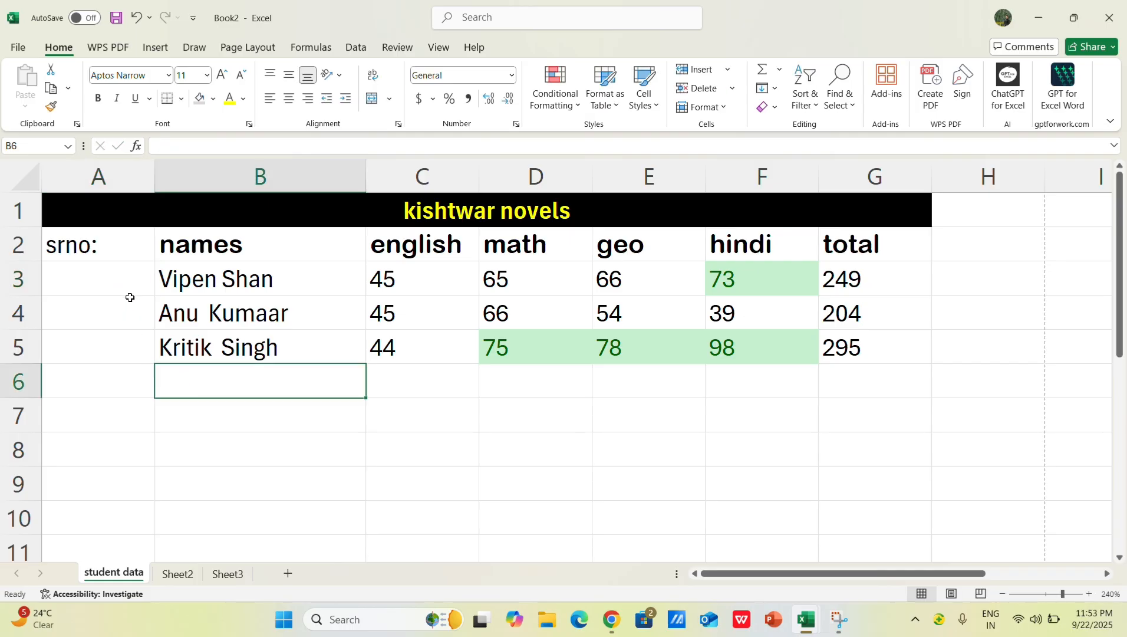
{"action": "left_click", "coordinate": [82, 277]}
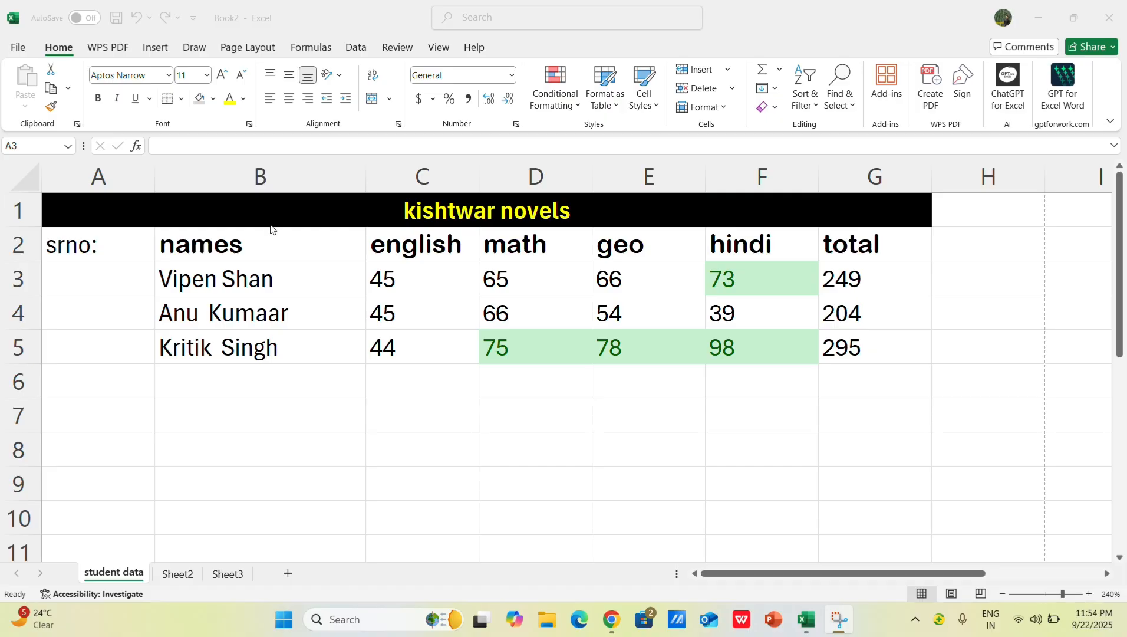
Step: Enter 1 in cell A3 and fill it down to cell A5
{"action": "left_click", "coordinate": [105, 273]}
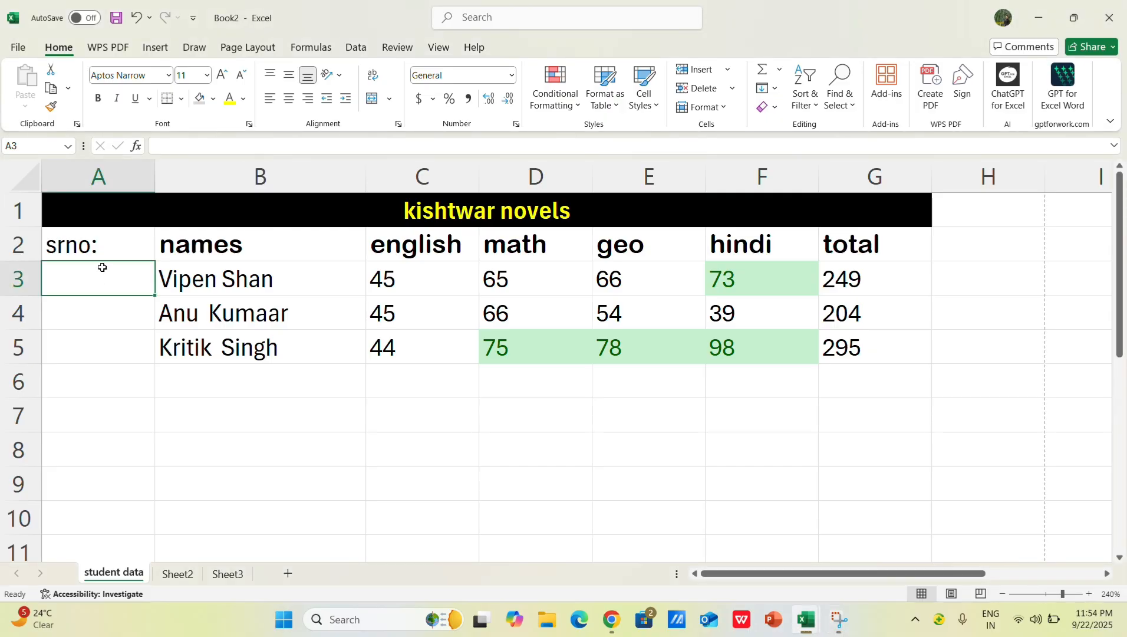
{"action": "type", "text": "1"}
{"action": "key", "text": "Return"}
{"action": "left_click", "coordinate": [108, 284]}
{"action": "left_click_drag", "start_coordinate": [155, 294], "coordinate": [157, 361]}
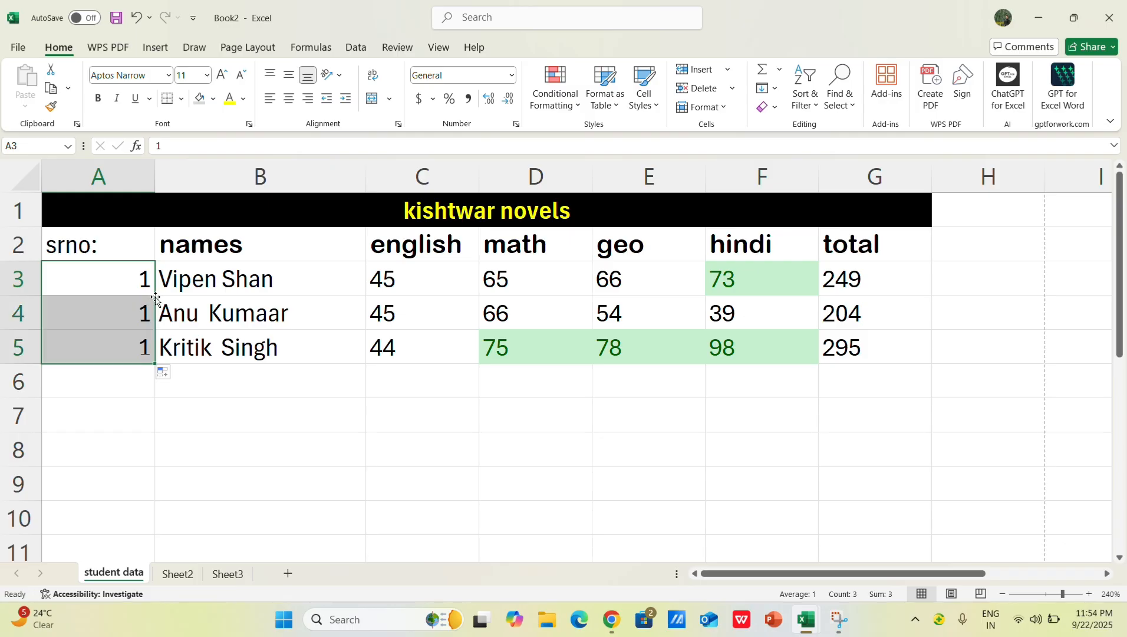
{"action": "left_click", "coordinate": [226, 427]}
{"action": "left_click_drag", "start_coordinate": [147, 313], "coordinate": [145, 347]}
{"action": "left_click", "coordinate": [184, 390]}
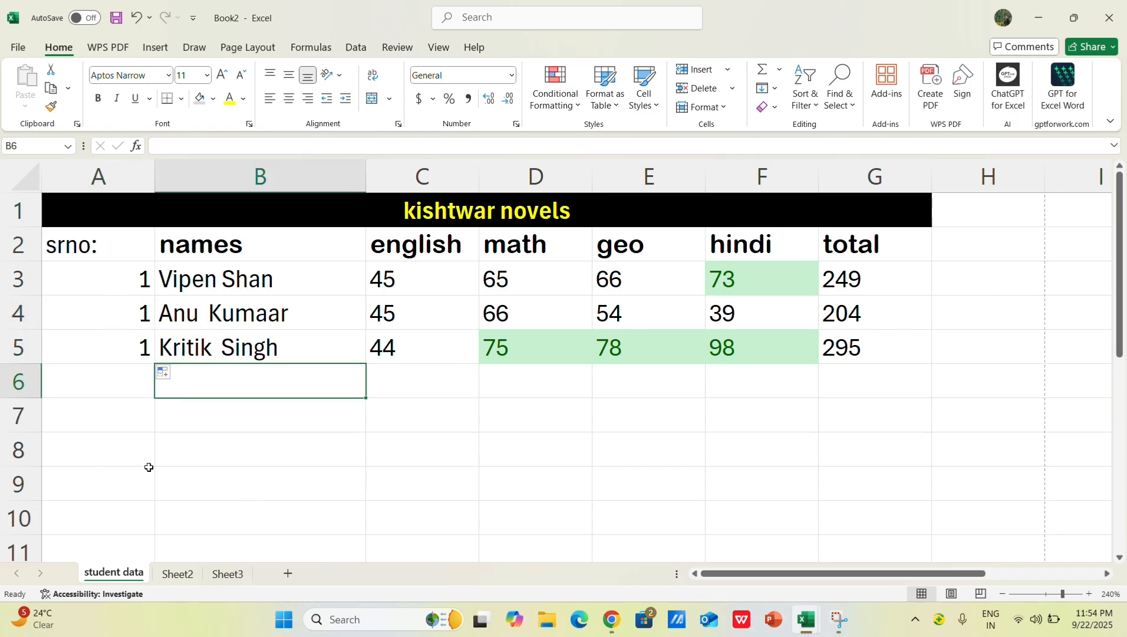
Step: Clear the copied serial numbers from cells A4 and A5
{"action": "left_click", "coordinate": [106, 354]}
{"action": "left_click", "coordinate": [120, 317]}
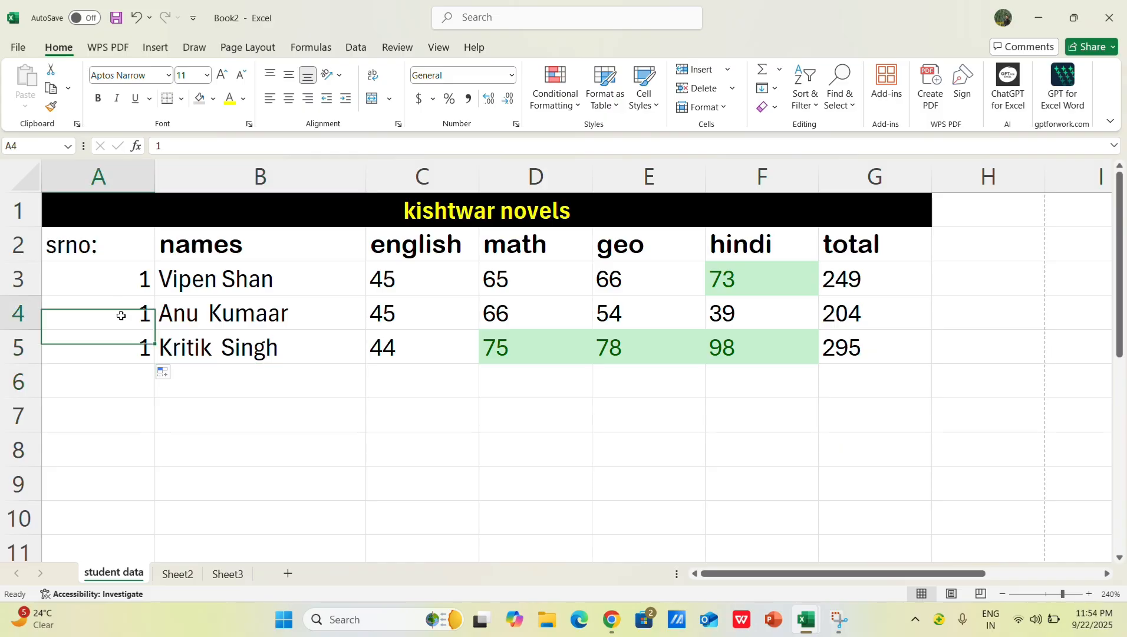
{"action": "left_click_drag", "start_coordinate": [120, 328], "coordinate": [121, 340]}
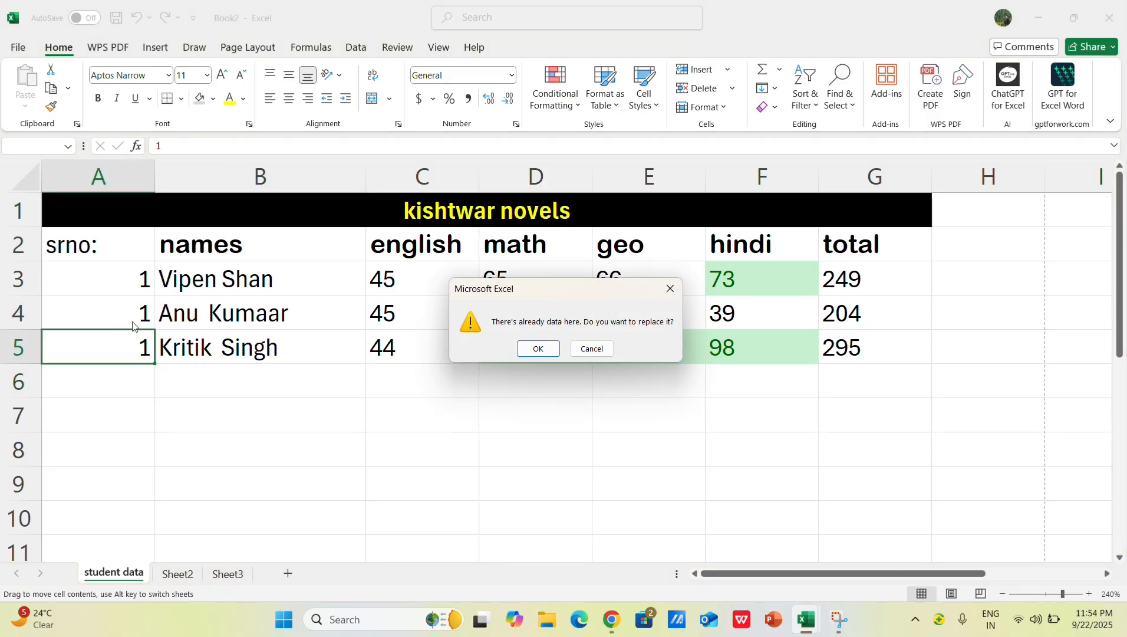
{"action": "left_click", "coordinate": [592, 349]}
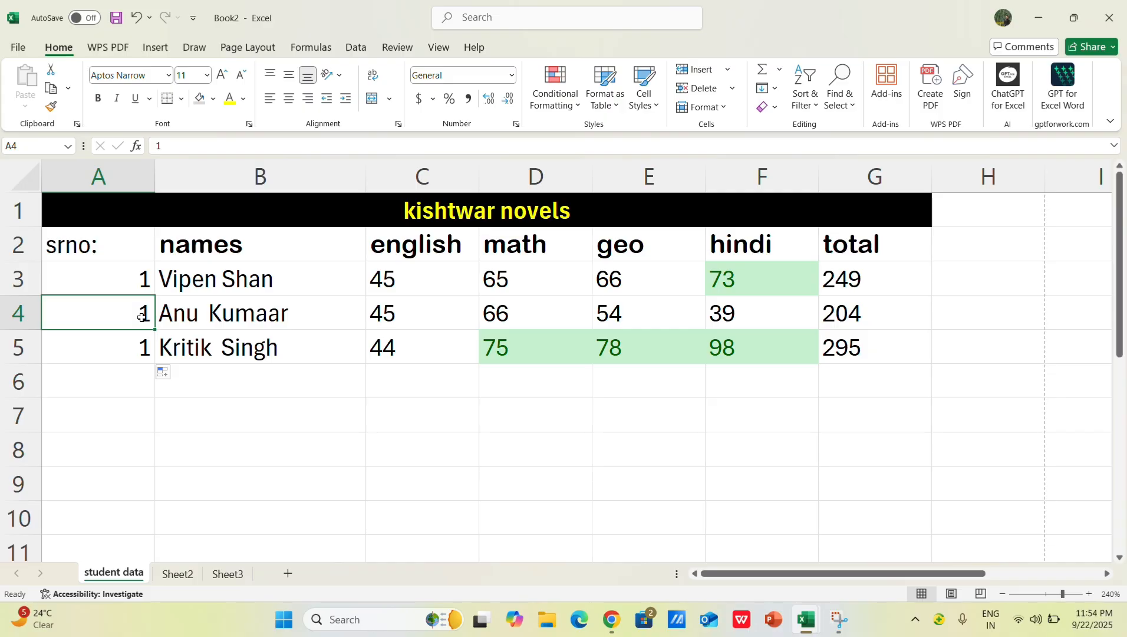
{"action": "key", "text": "Delete"}
{"action": "left_click", "coordinate": [113, 348]}
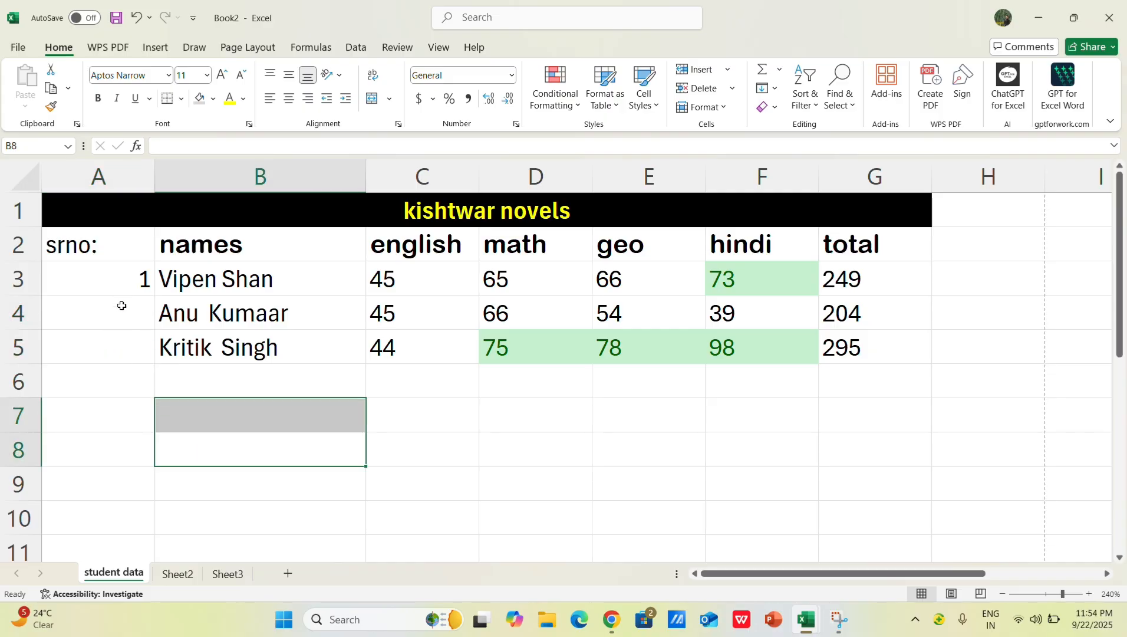
Step: Copy the 1 in cell A3 down to A5 again and undo the fill
{"action": "left_click", "coordinate": [145, 286]}
{"action": "left_click", "coordinate": [149, 300]}
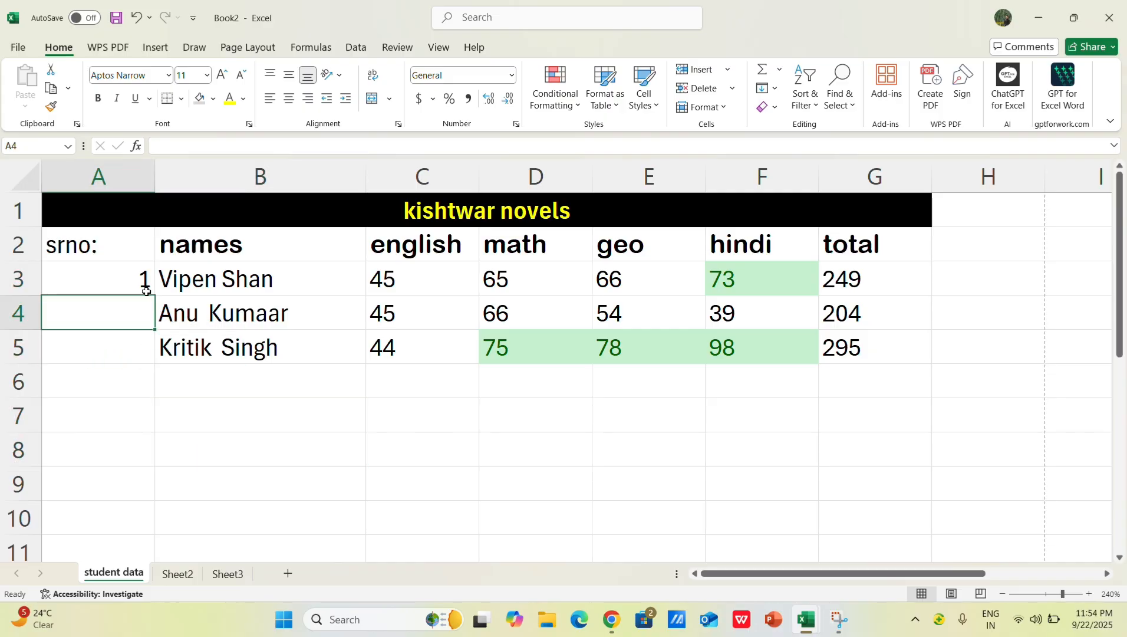
{"action": "left_click", "coordinate": [146, 290]}
{"action": "left_click_drag", "start_coordinate": [154, 295], "coordinate": [155, 365]}
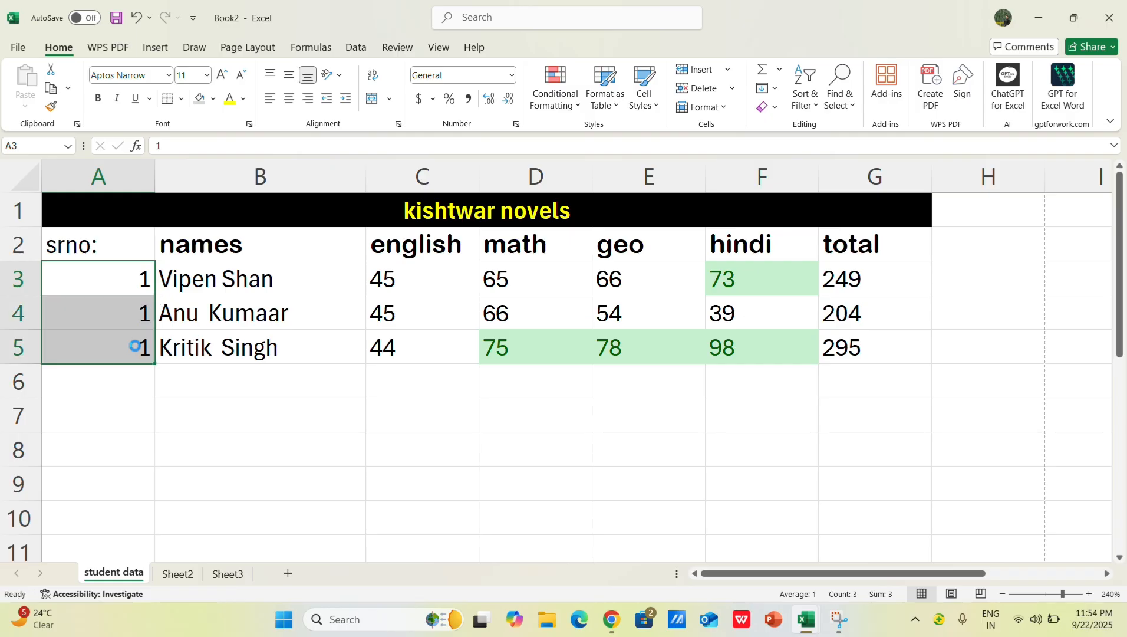
{"action": "key", "text": "ctrl+z"}
Step: Enter 2 in cell A4, extend the series from A3:A4 down to A5, and undo both changes
{"action": "left_click", "coordinate": [121, 304]}
{"action": "type", "text": "2"}
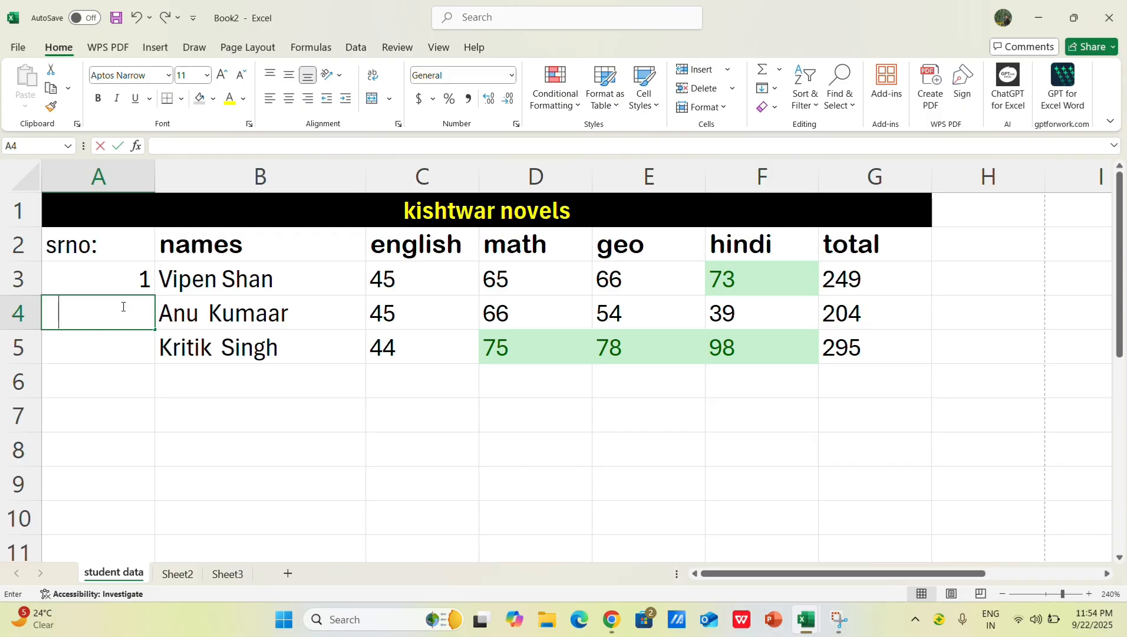
{"action": "left_click", "coordinate": [166, 364]}
{"action": "left_click_drag", "start_coordinate": [135, 281], "coordinate": [154, 333]}
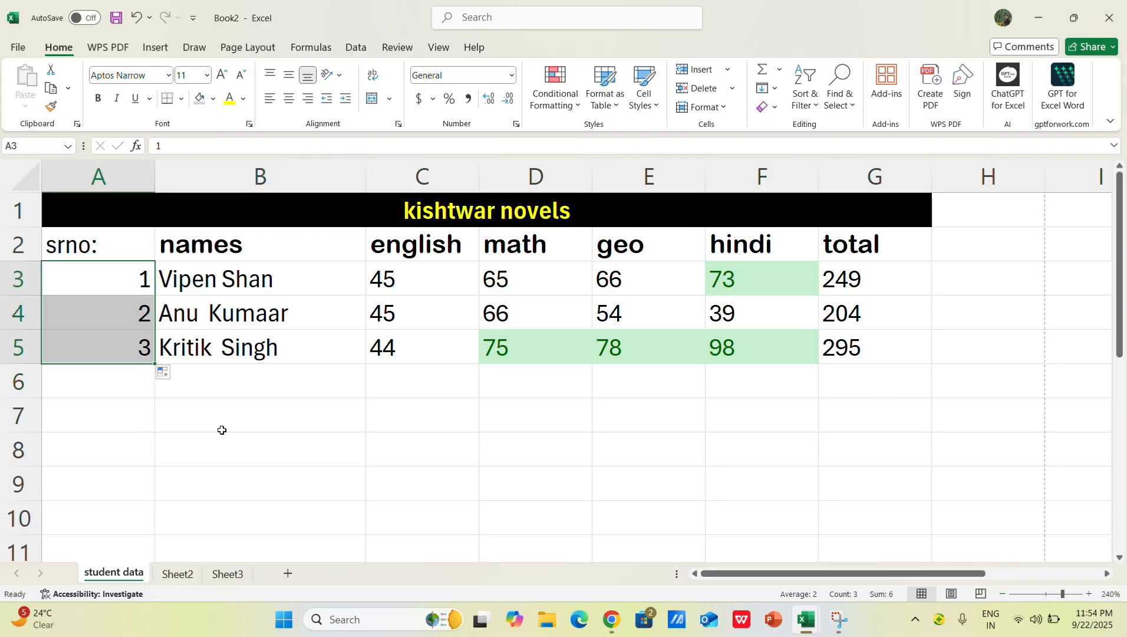
{"action": "key", "text": "ctrl+z"}
{"action": "key", "text": "ctrl+z"}
Step: Fill cell A3 down to A5 as a series so the serial numbers run from 1 to 3
{"action": "left_click", "coordinate": [137, 284]}
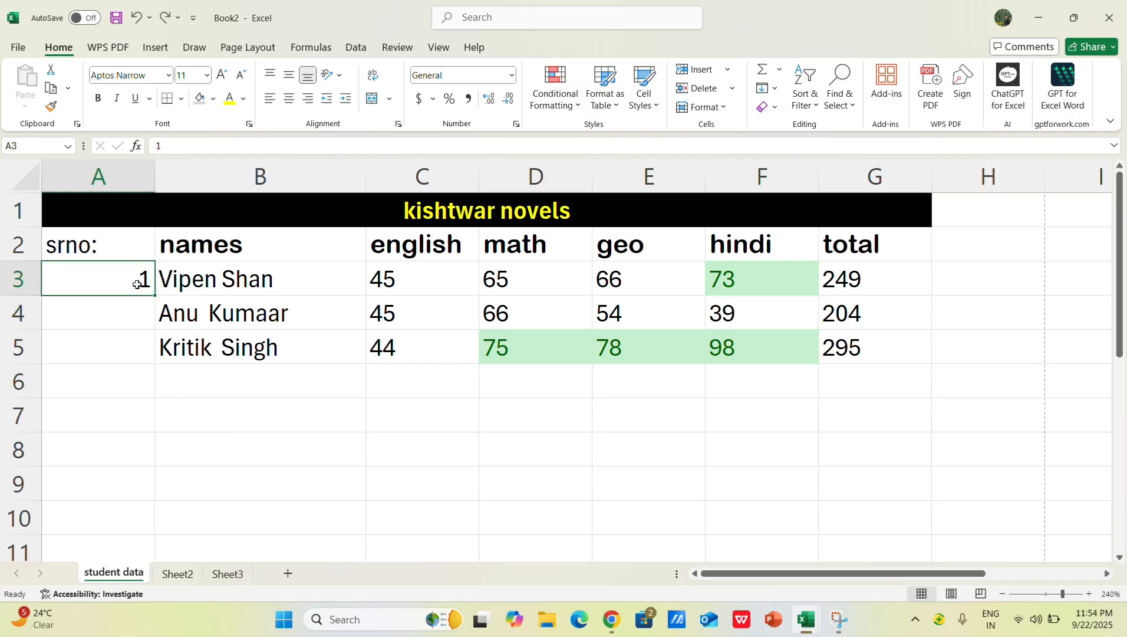
{"action": "left_click_drag", "start_coordinate": [152, 295], "coordinate": [158, 353]}
{"action": "left_click", "coordinate": [262, 413]}
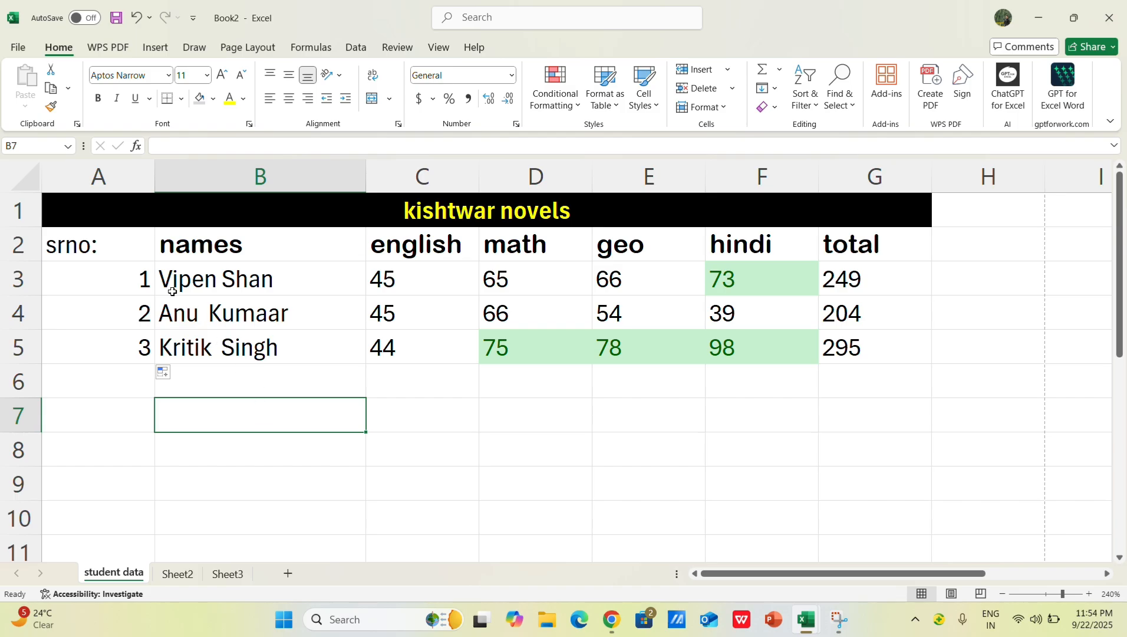
Step: Narrow columns A and B to fit their contents and change the header in cell A2 to sr no:
{"action": "left_click_drag", "start_coordinate": [154, 177], "coordinate": [102, 180]}
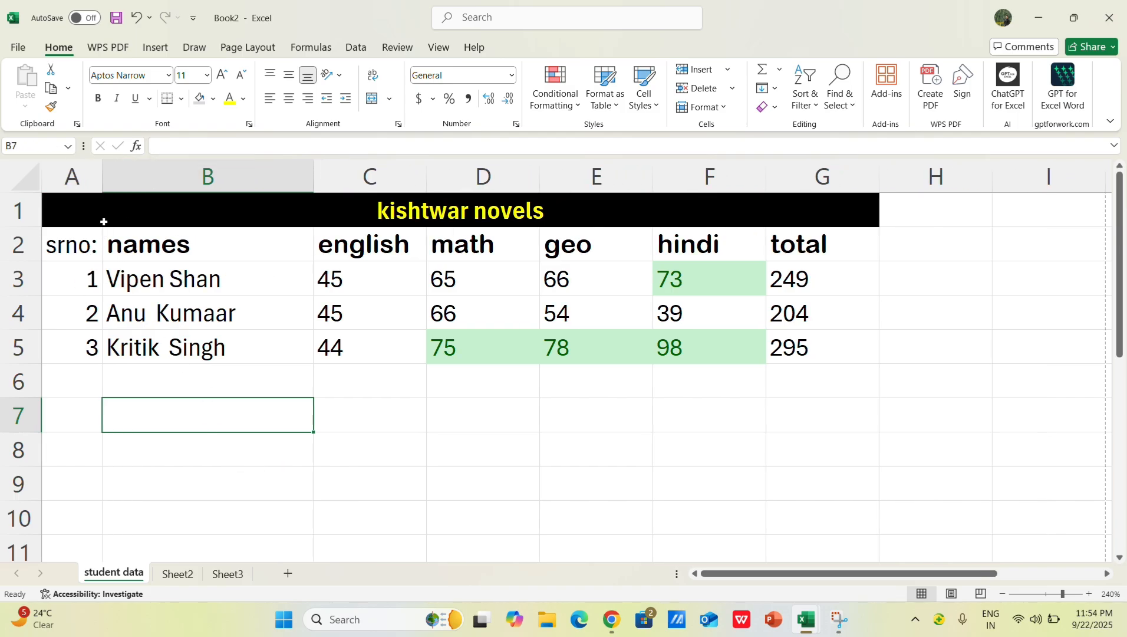
{"action": "double_click", "coordinate": [65, 247]}
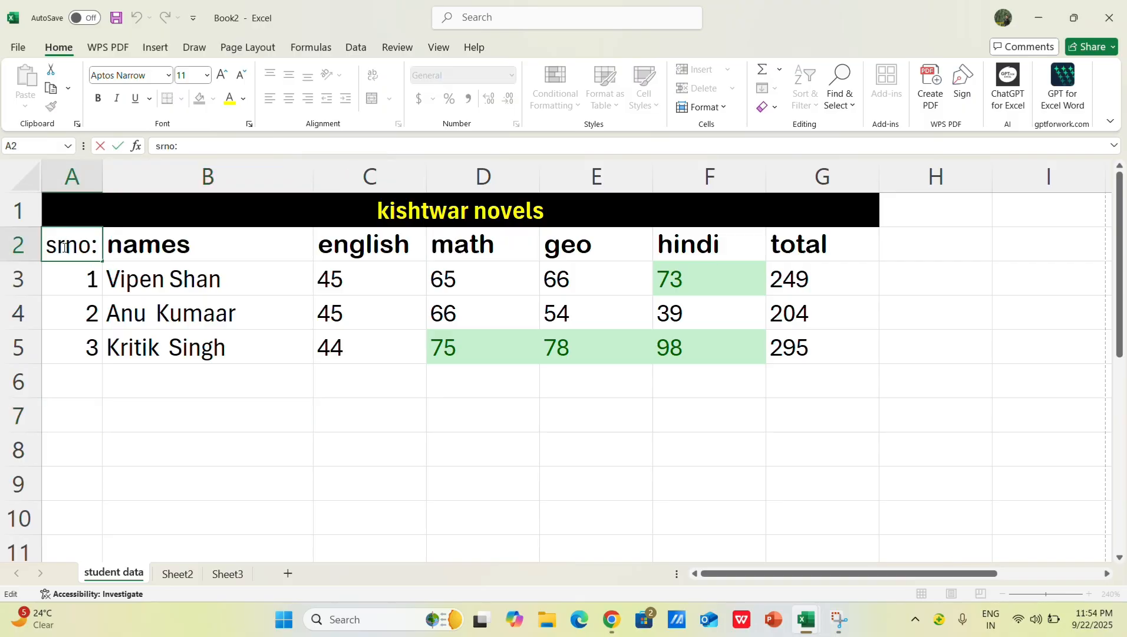
{"action": "left_click", "coordinate": [328, 480]}
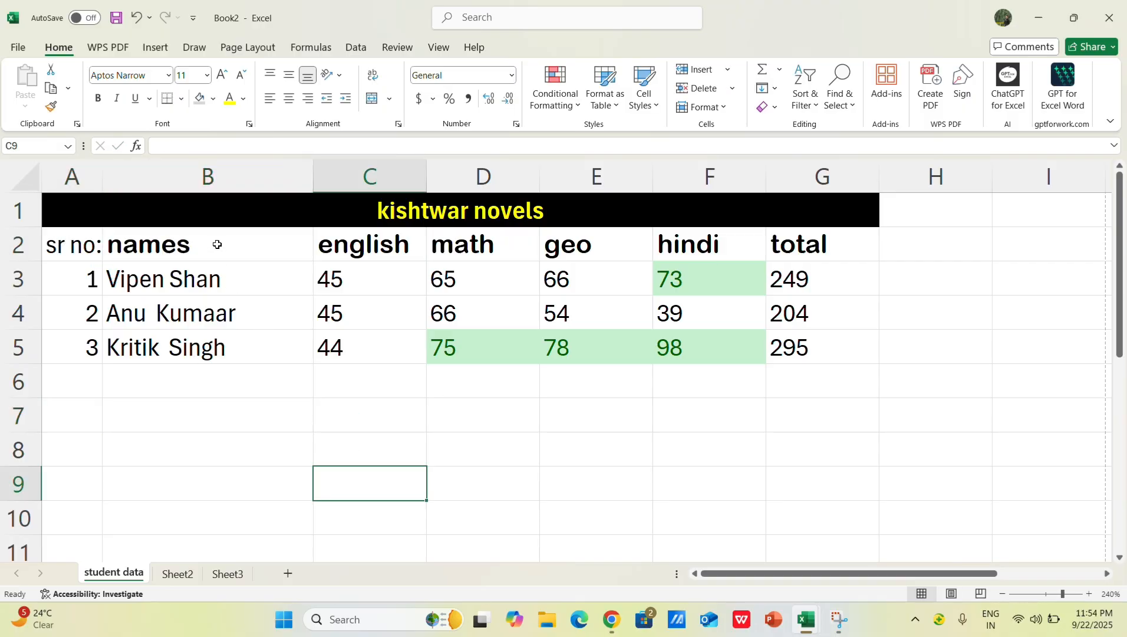
{"action": "left_click", "coordinate": [248, 211]}
{"action": "left_click_drag", "start_coordinate": [313, 173], "coordinate": [238, 188]}
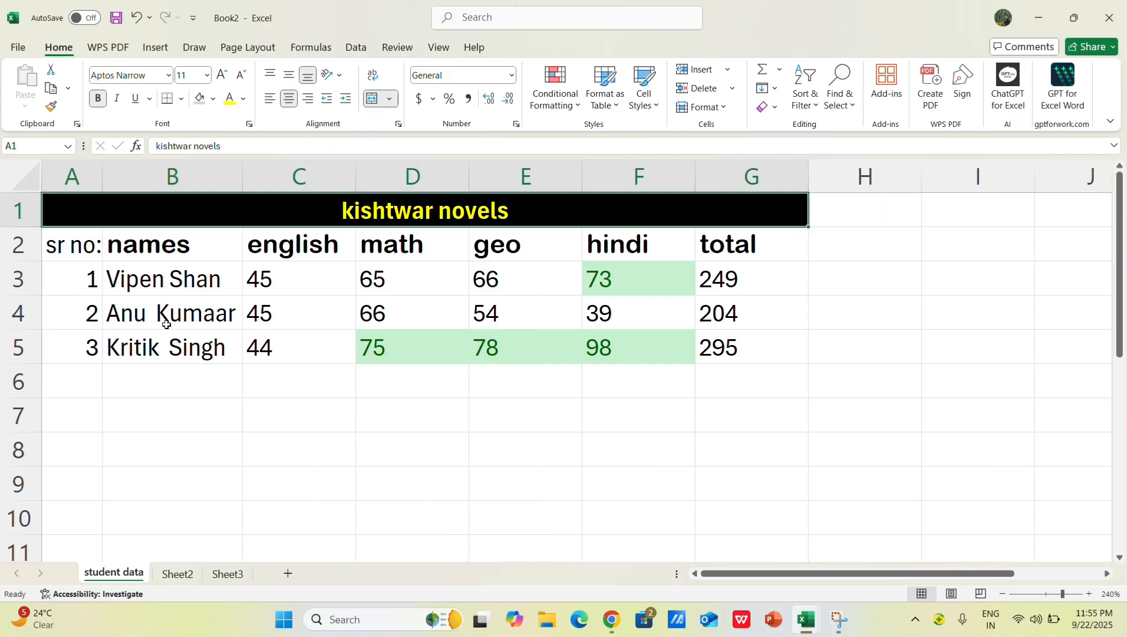
Step: Left-align the whole marks table, including the title, from A1 to G5
{"action": "left_click", "coordinate": [125, 286]}
{"action": "key", "text": "ctrl+a"}
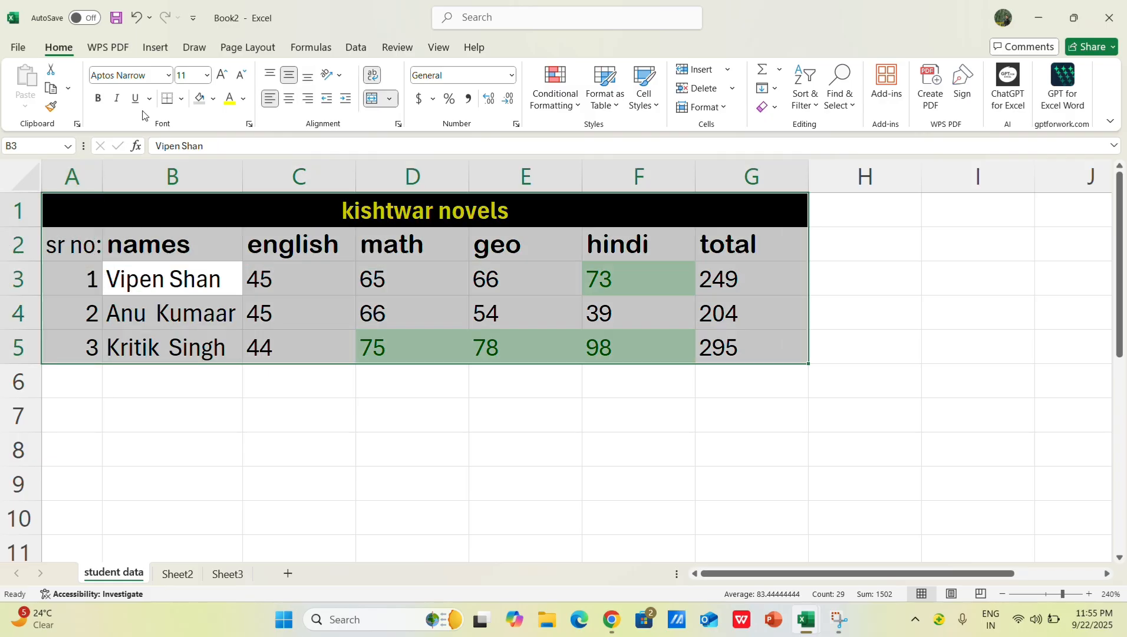
{"action": "left_click", "coordinate": [290, 103]}
{"action": "left_click", "coordinate": [403, 444]}
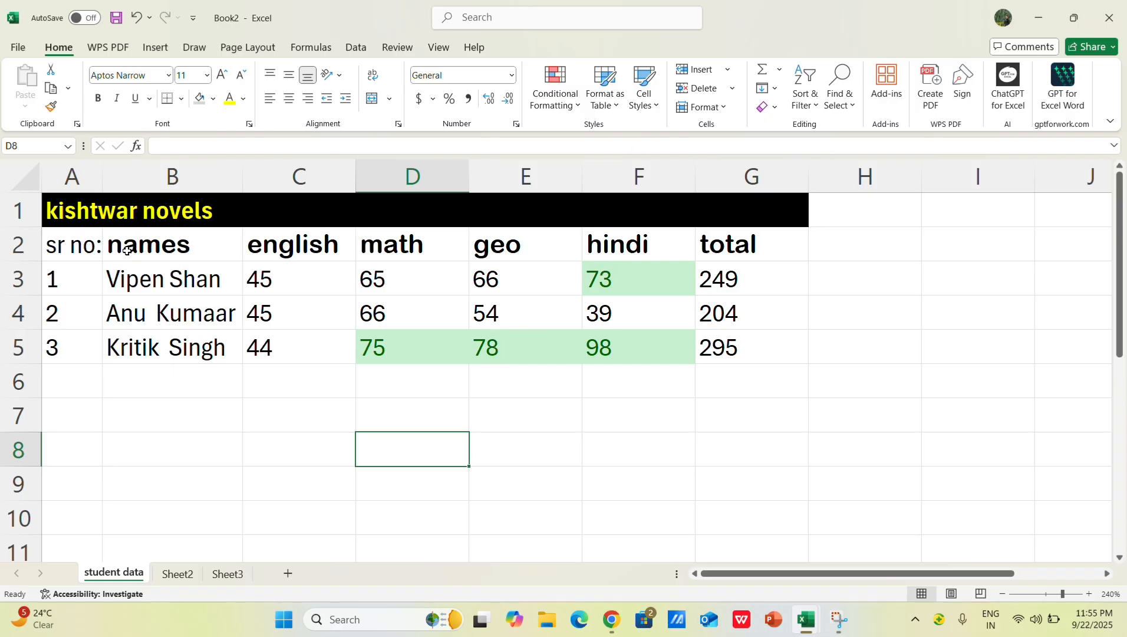
Step: Make the sr no: header in cell A2 bold and auto-fit column A to its contents
{"action": "left_click", "coordinate": [89, 247]}
{"action": "left_click", "coordinate": [127, 247]}
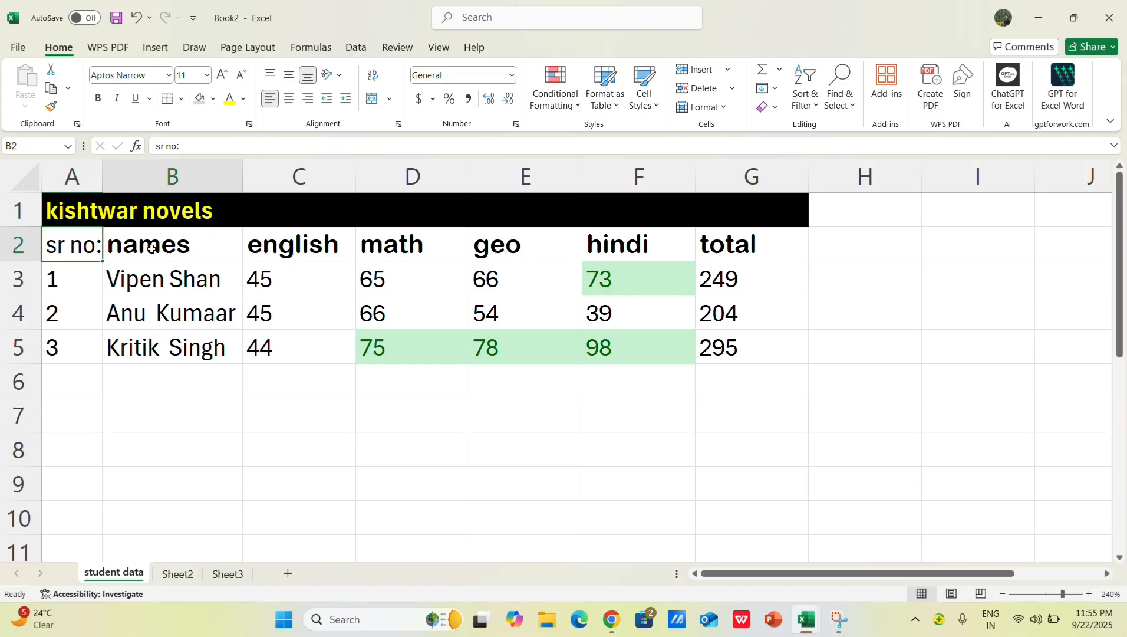
{"action": "left_click", "coordinate": [81, 245]}
{"action": "left_click", "coordinate": [98, 99]}
{"action": "double_click", "coordinate": [101, 165]}
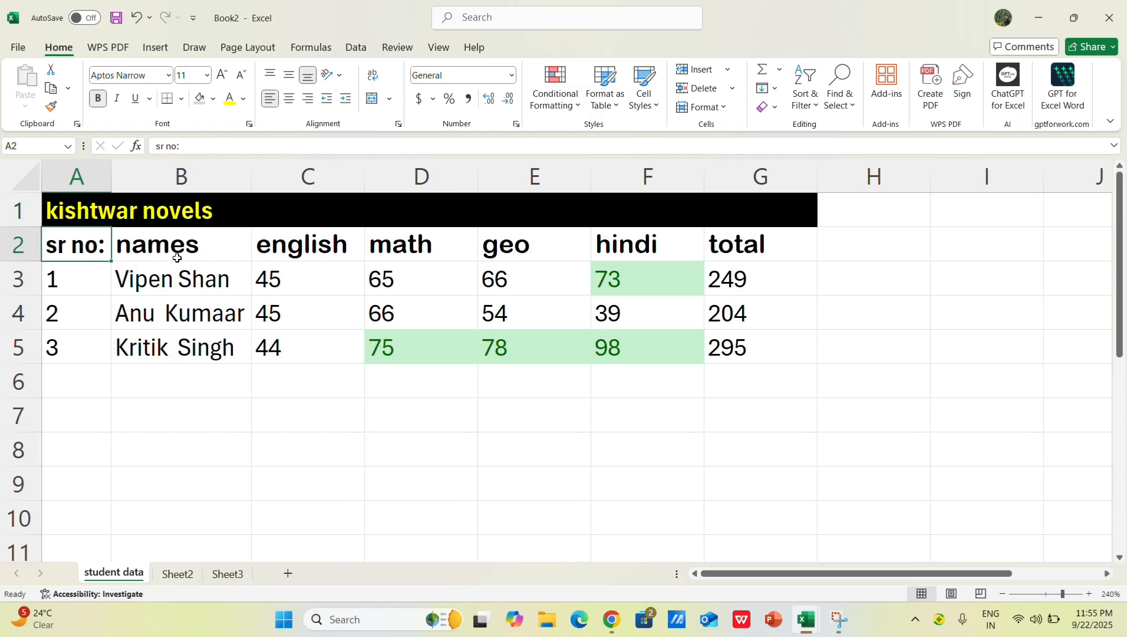
{"action": "left_click", "coordinate": [412, 481]}
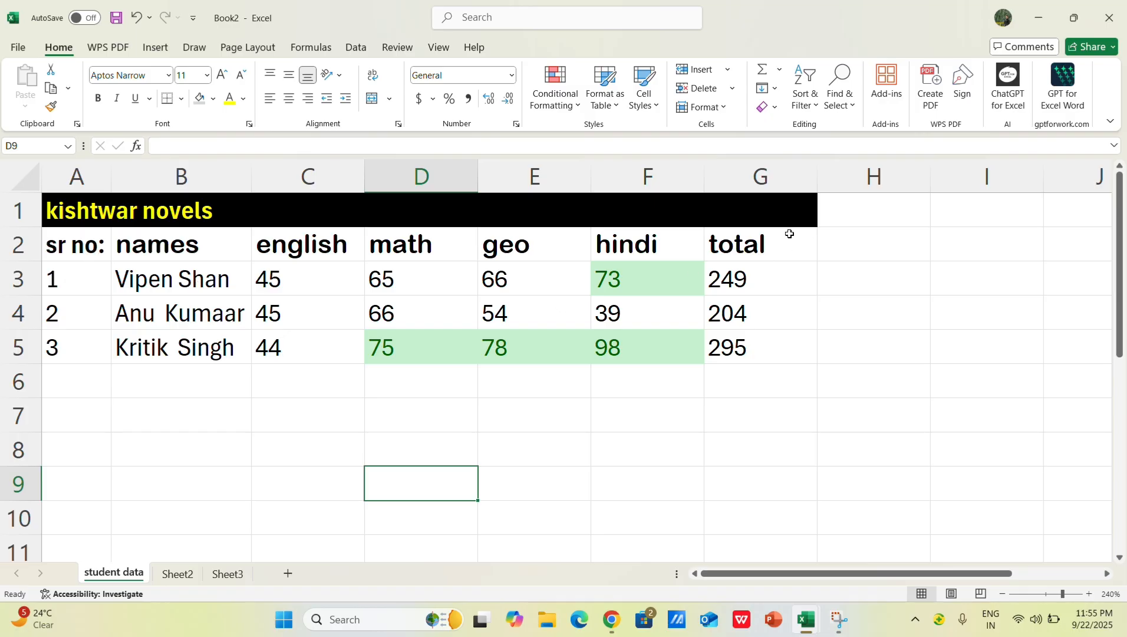
{"action": "left_click", "coordinate": [958, 474]}
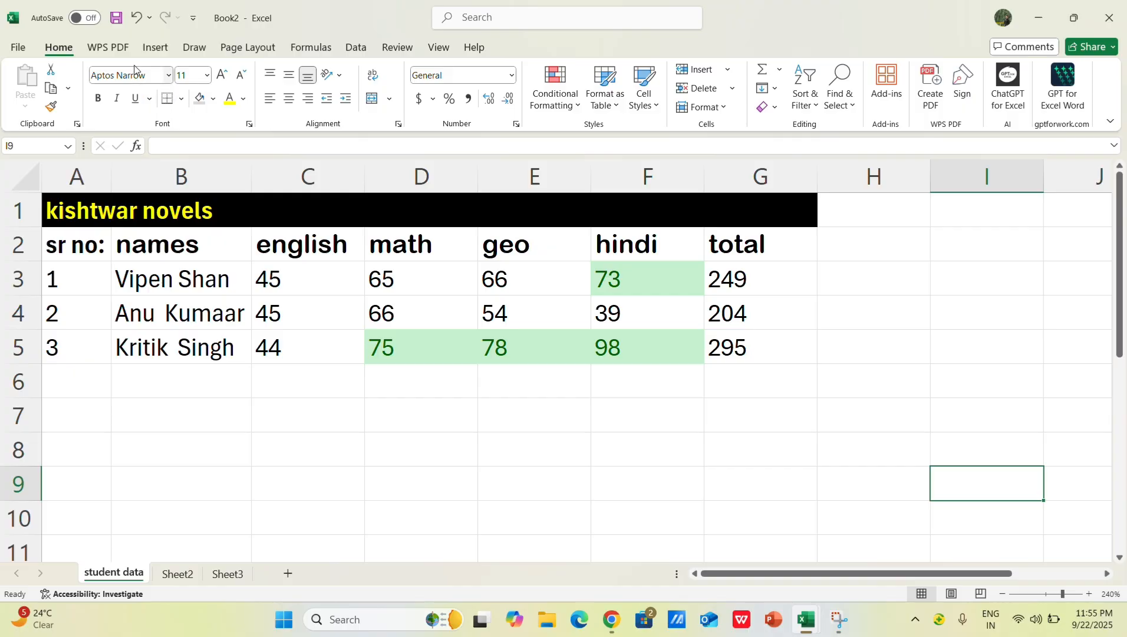
Step: Examine the paper size, orientation and margin choices, and the formula, data and review commands
{"action": "left_click", "coordinate": [150, 49]}
{"action": "left_click", "coordinate": [234, 48]}
{"action": "left_click", "coordinate": [214, 107]}
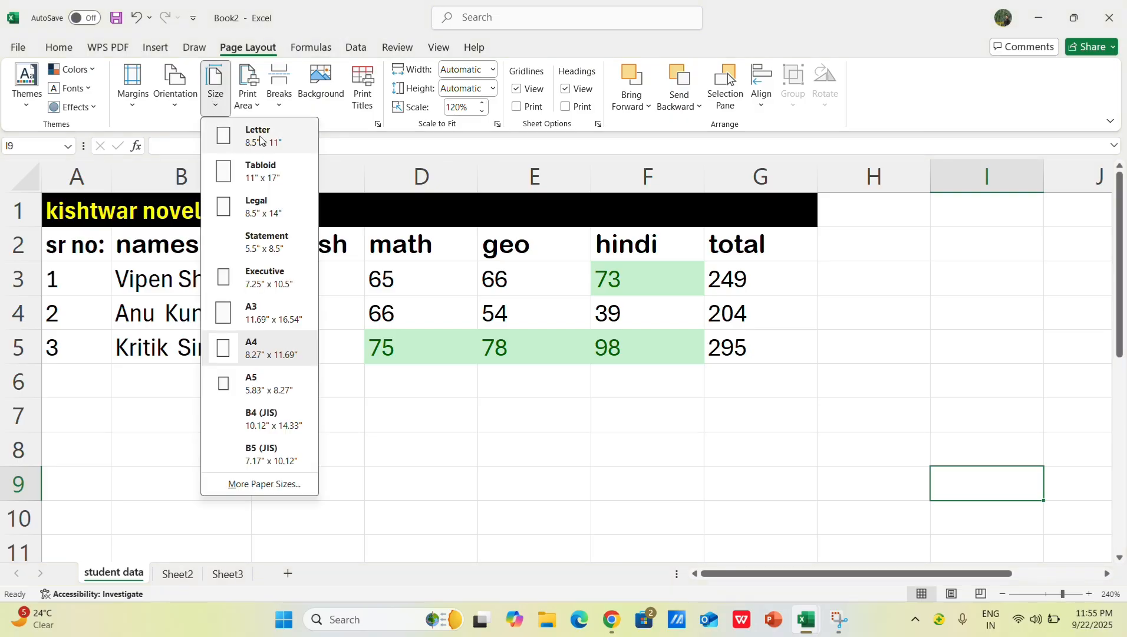
{"action": "left_click", "coordinate": [179, 118]}
{"action": "left_click", "coordinate": [175, 109]}
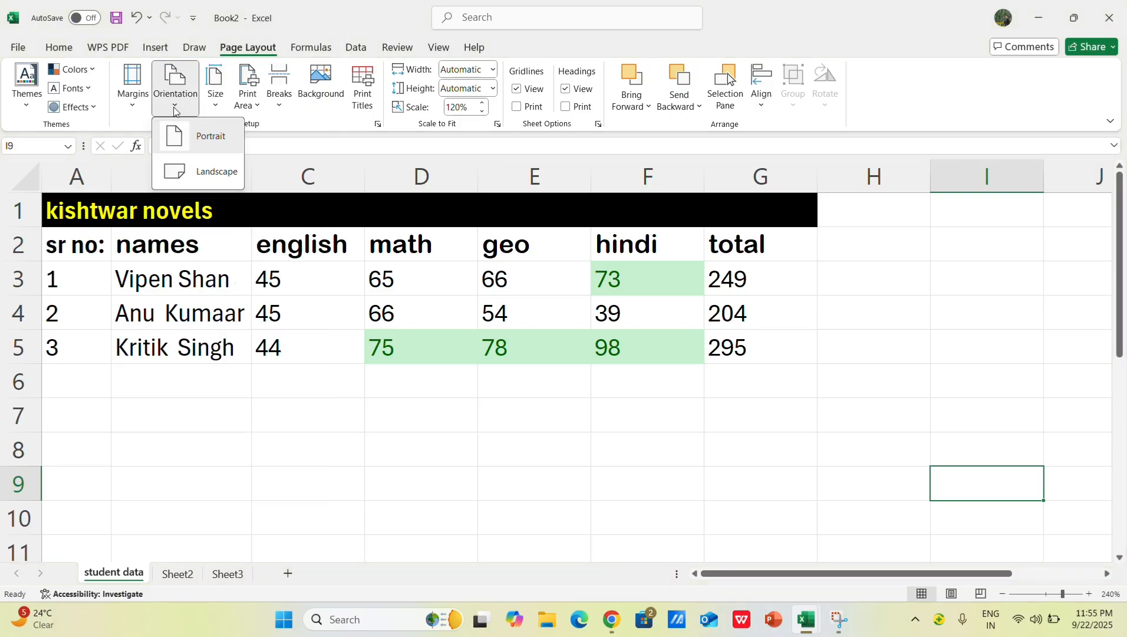
{"action": "left_click", "coordinate": [140, 107]}
{"action": "left_click", "coordinate": [332, 132]}
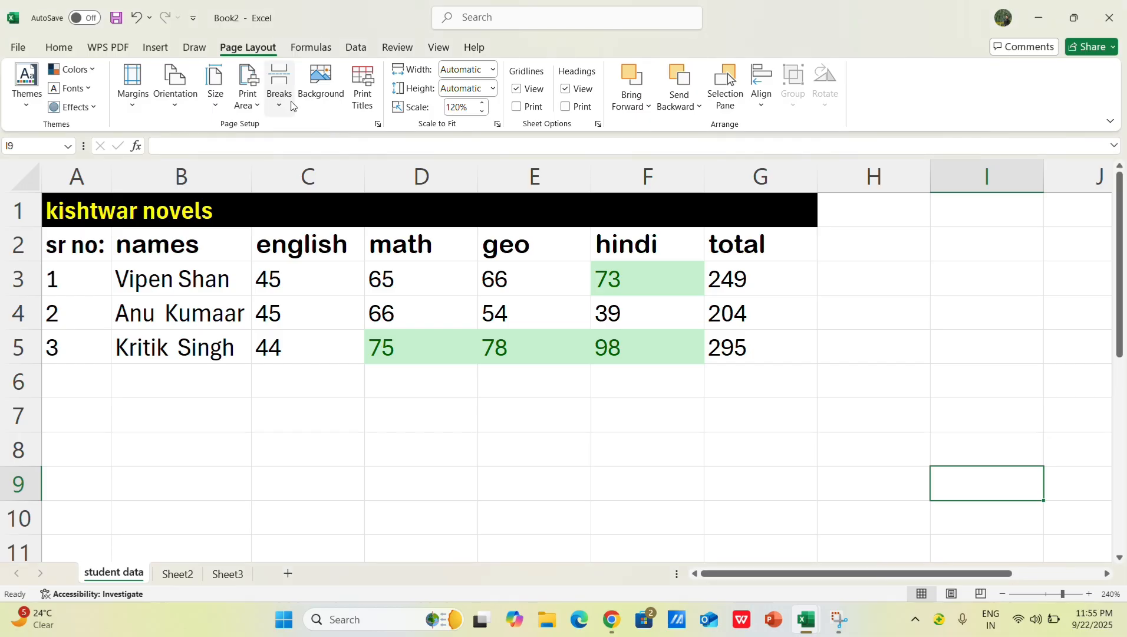
{"action": "left_click", "coordinate": [311, 47]}
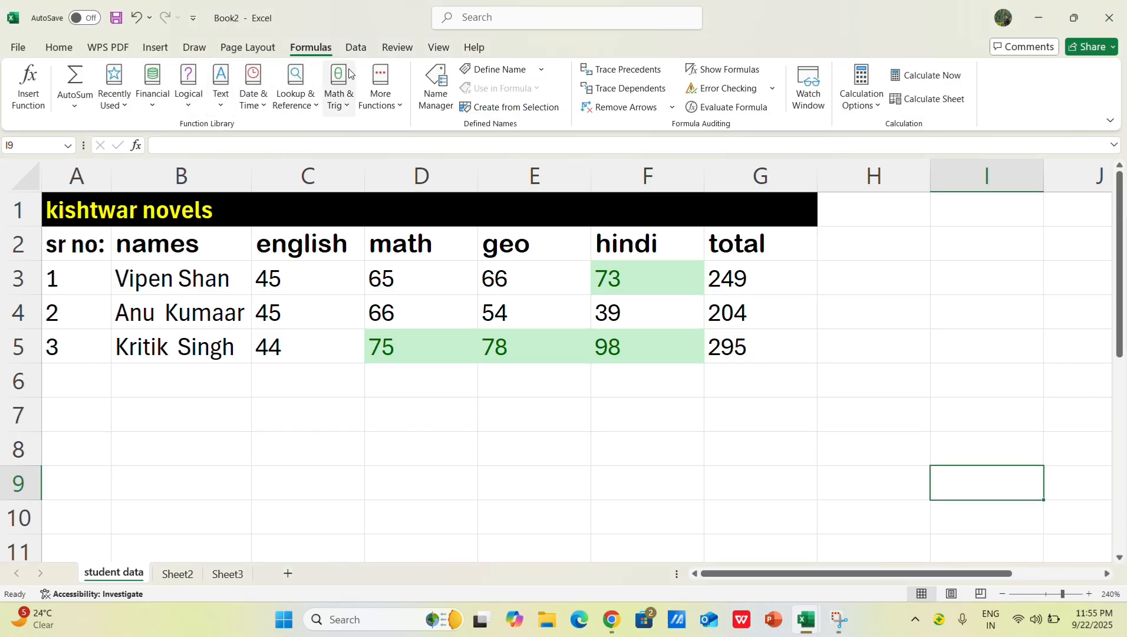
{"action": "left_click", "coordinate": [355, 48]}
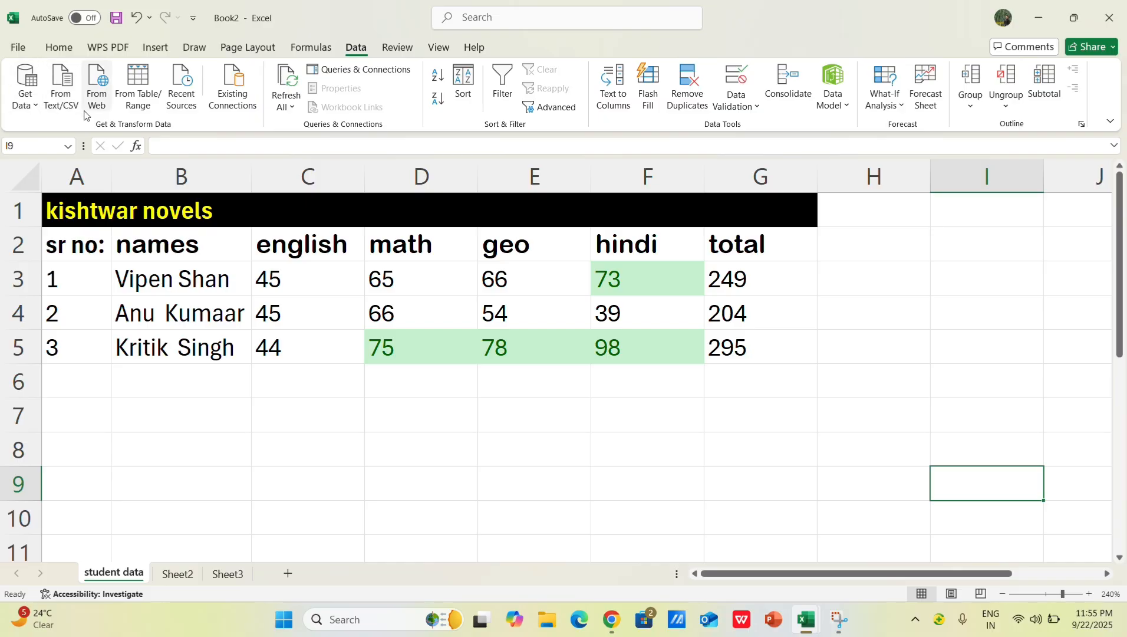
{"action": "left_click", "coordinate": [538, 490]}
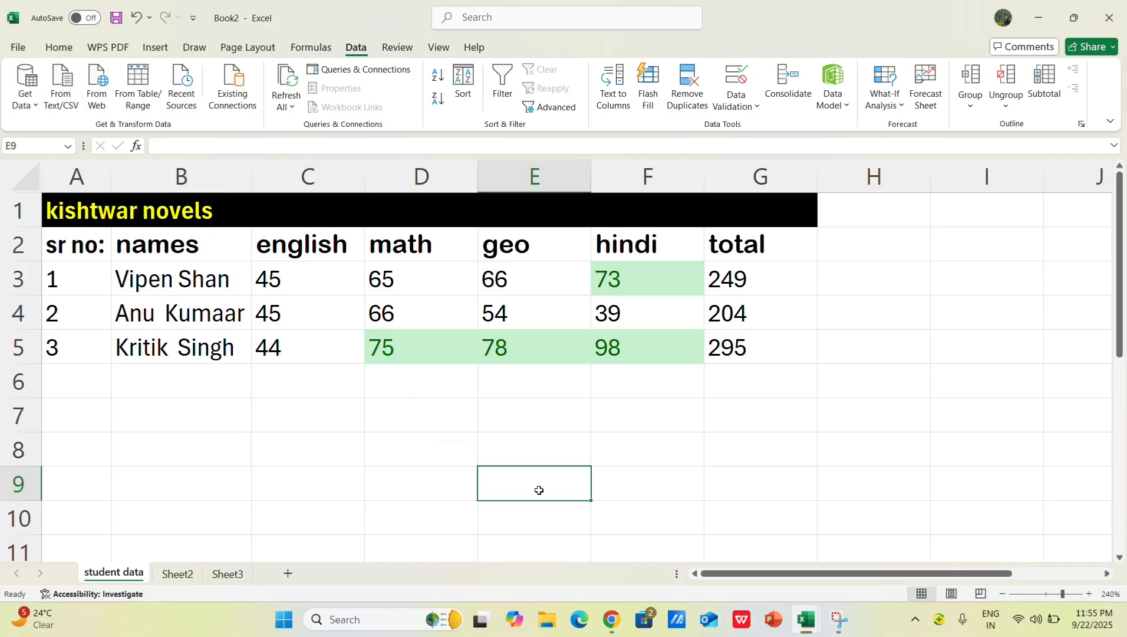
{"action": "left_click", "coordinate": [412, 52]}
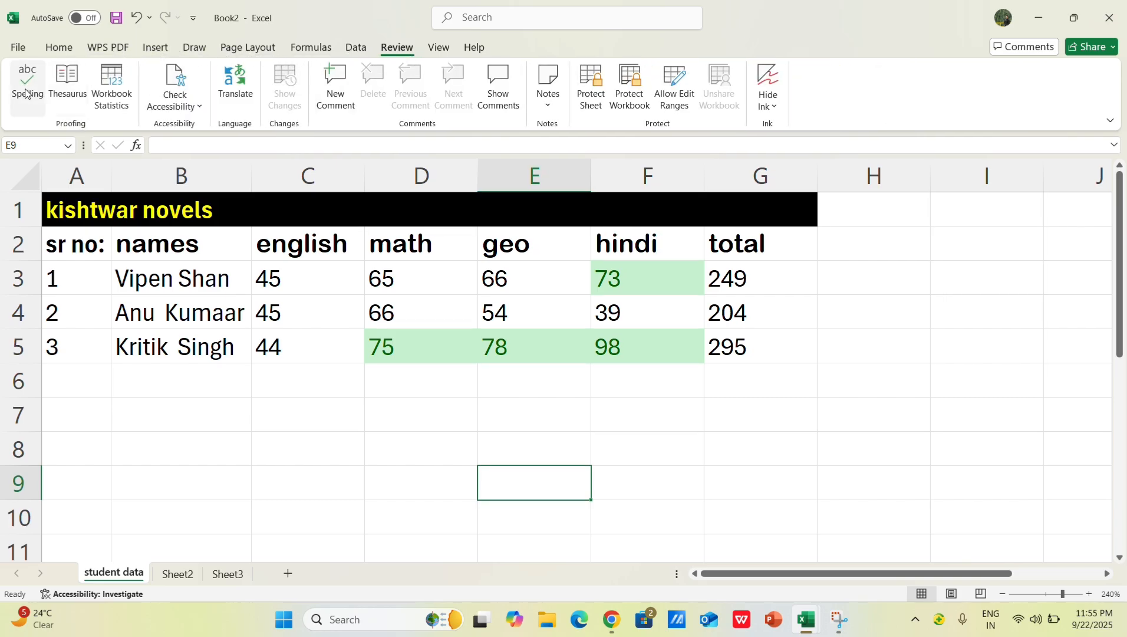
{"action": "left_click", "coordinate": [427, 500]}
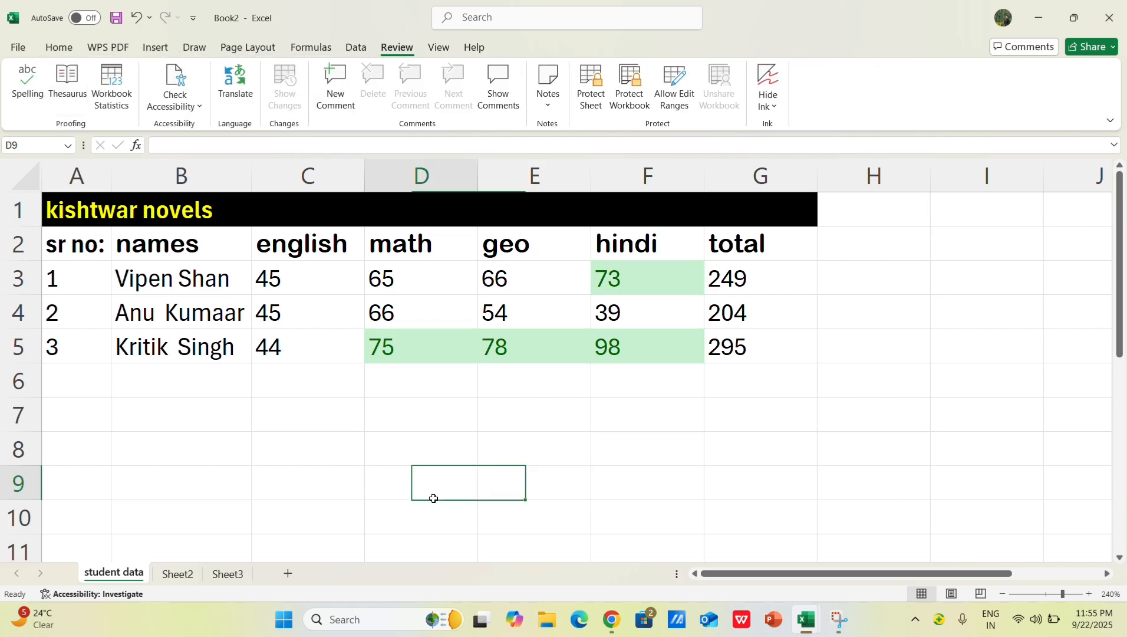
{"action": "left_click", "coordinate": [7, 52]}
{"action": "left_click", "coordinate": [14, 52]}
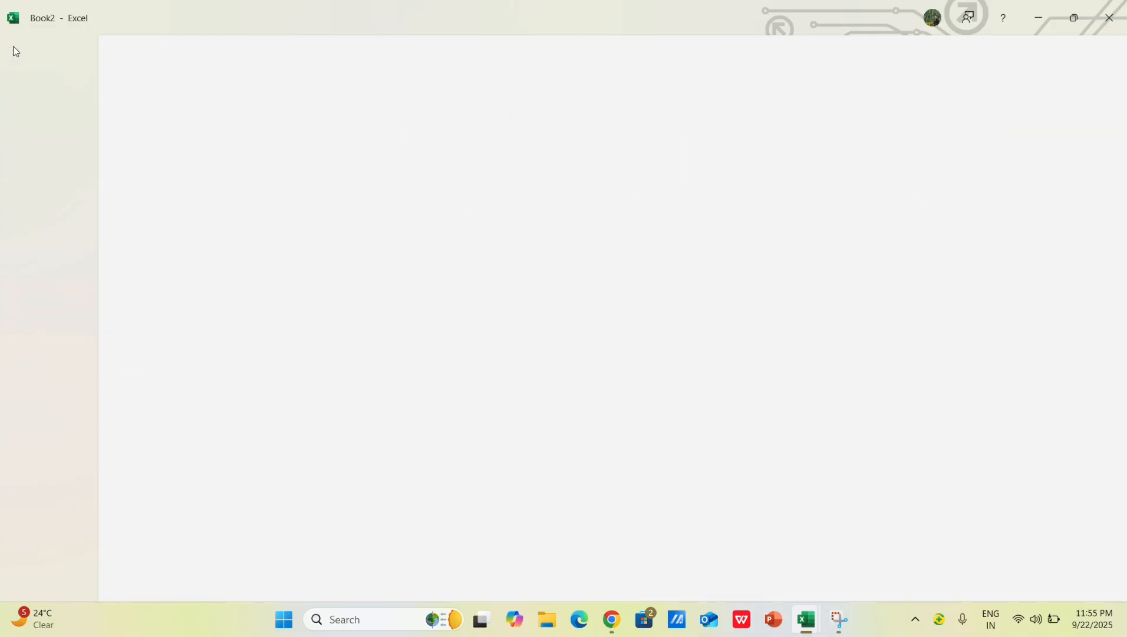
{"action": "left_click", "coordinate": [261, 277]}
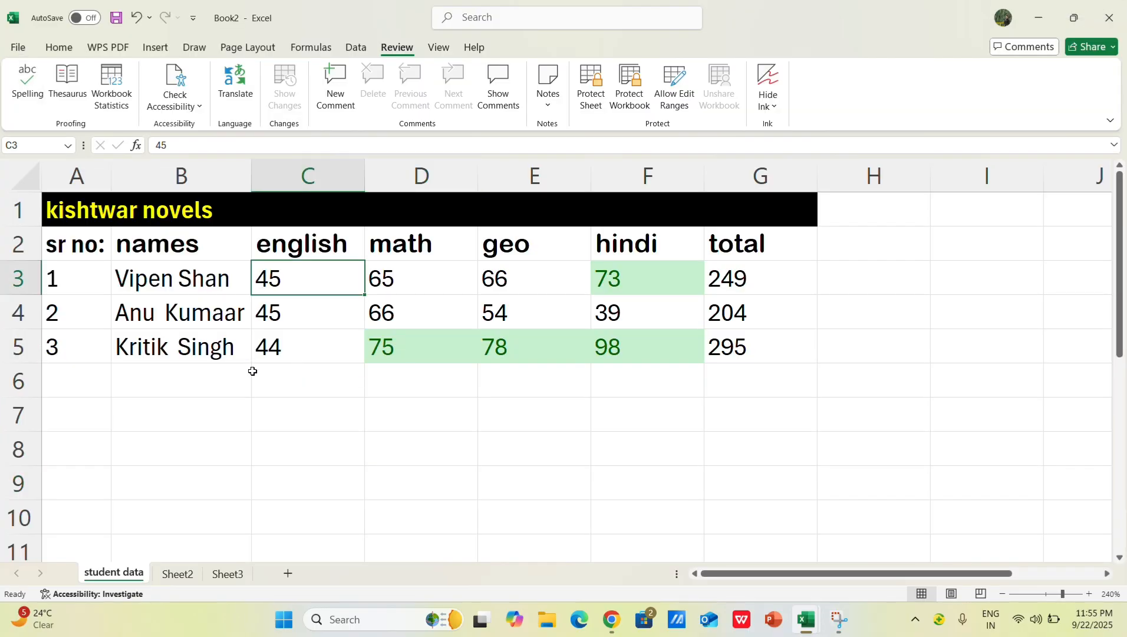
Step: Save the workbook to the Desktop under the file name st data
{"action": "key", "text": "Down"}
{"action": "key", "text": "Down"}
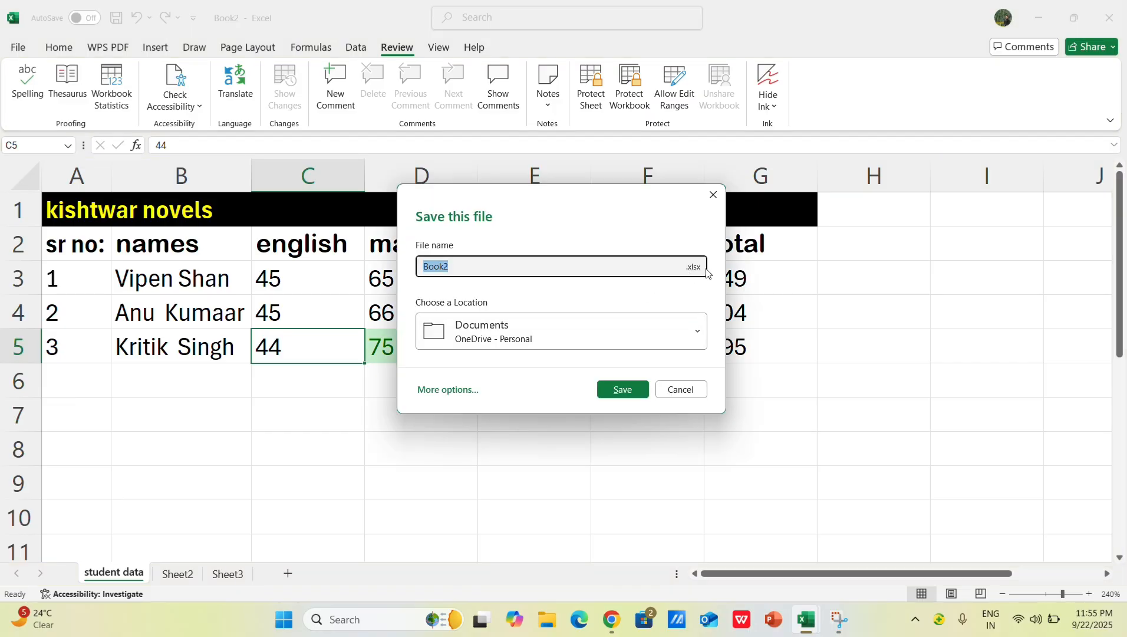
{"action": "left_click", "coordinate": [631, 263]}
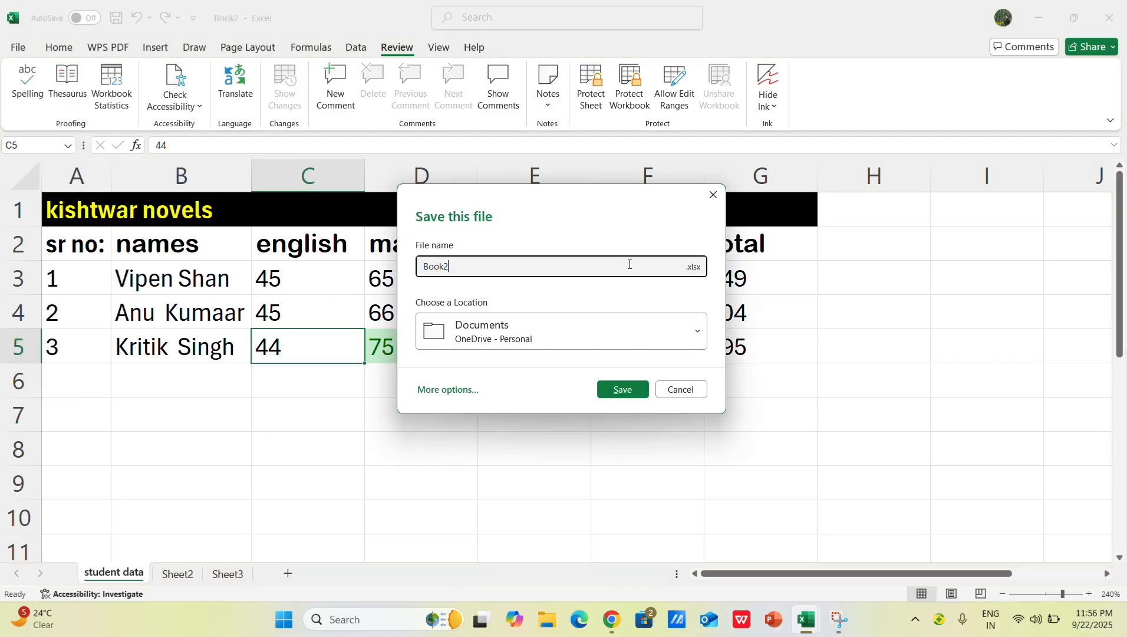
{"action": "left_click", "coordinate": [702, 335]}
{"action": "left_click", "coordinate": [582, 270]}
{"action": "key", "text": "BackSpace"}
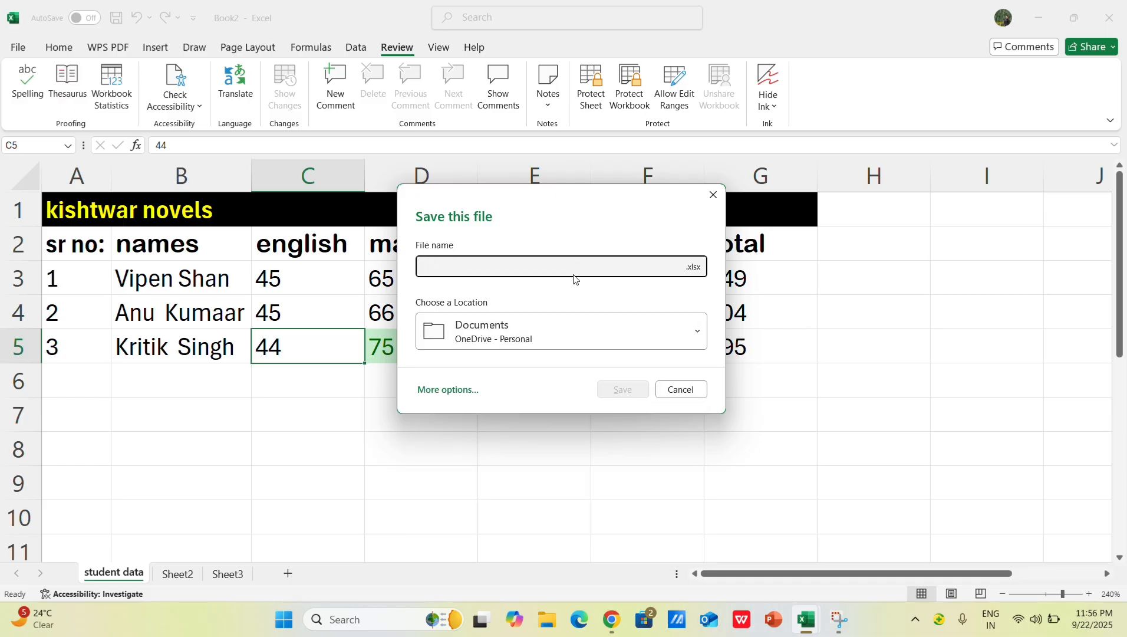
{"action": "type", "text": "st data"}
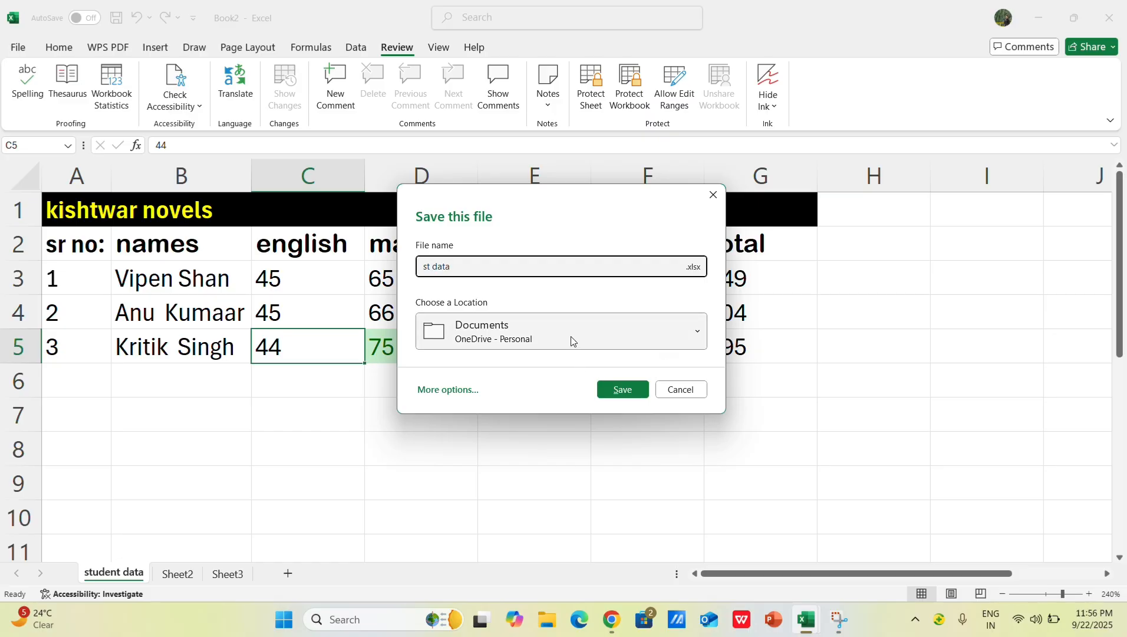
{"action": "left_click", "coordinate": [671, 345]}
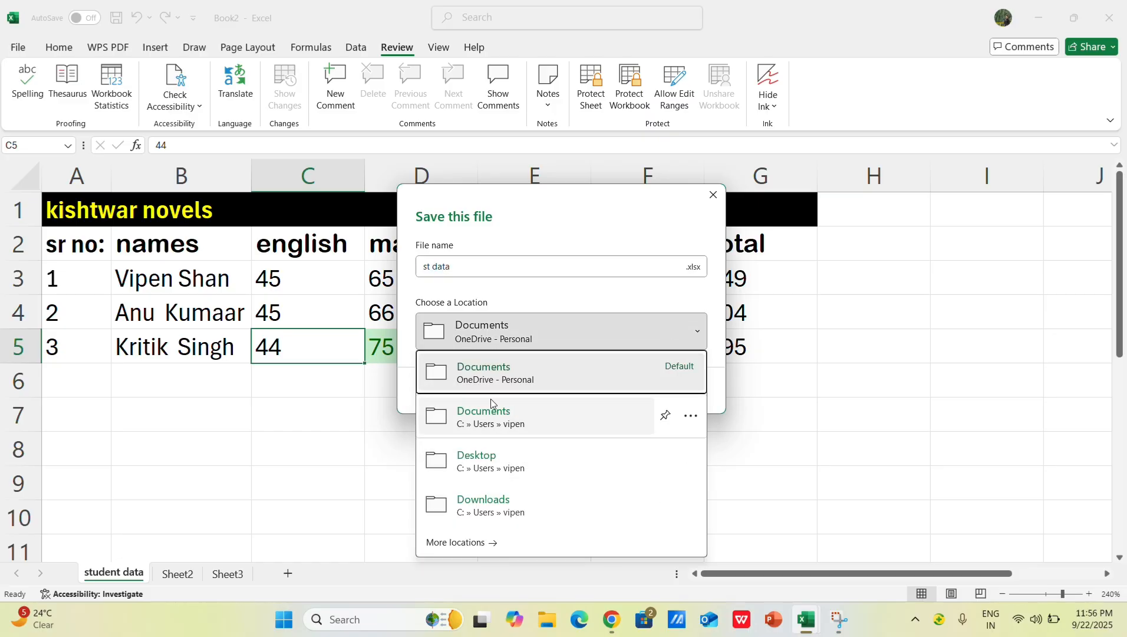
{"action": "left_click", "coordinate": [508, 475]}
{"action": "left_click", "coordinate": [617, 390]}
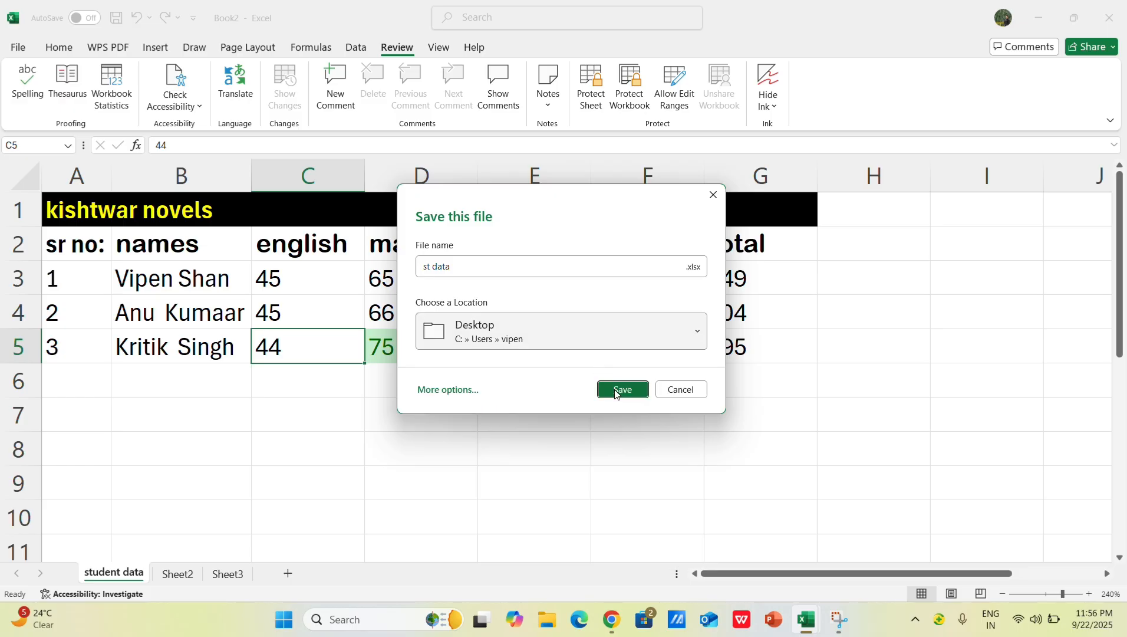
Step: Save the st data workbook again, view the Save As locations, and return to the worksheet
{"action": "left_click", "coordinate": [21, 49]}
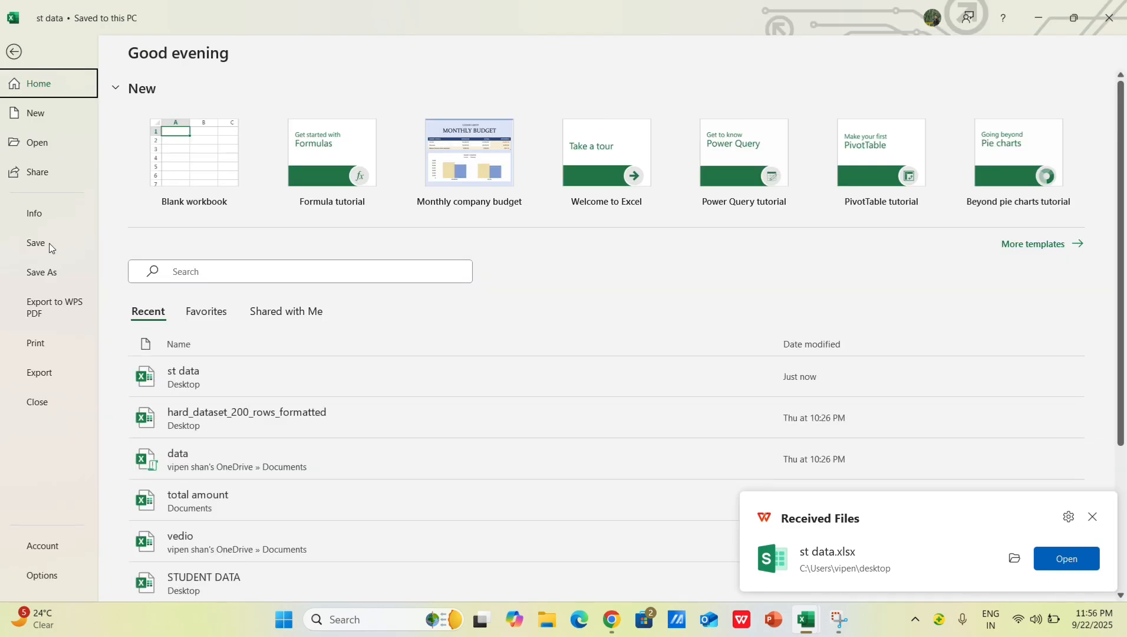
{"action": "left_click", "coordinate": [51, 247]}
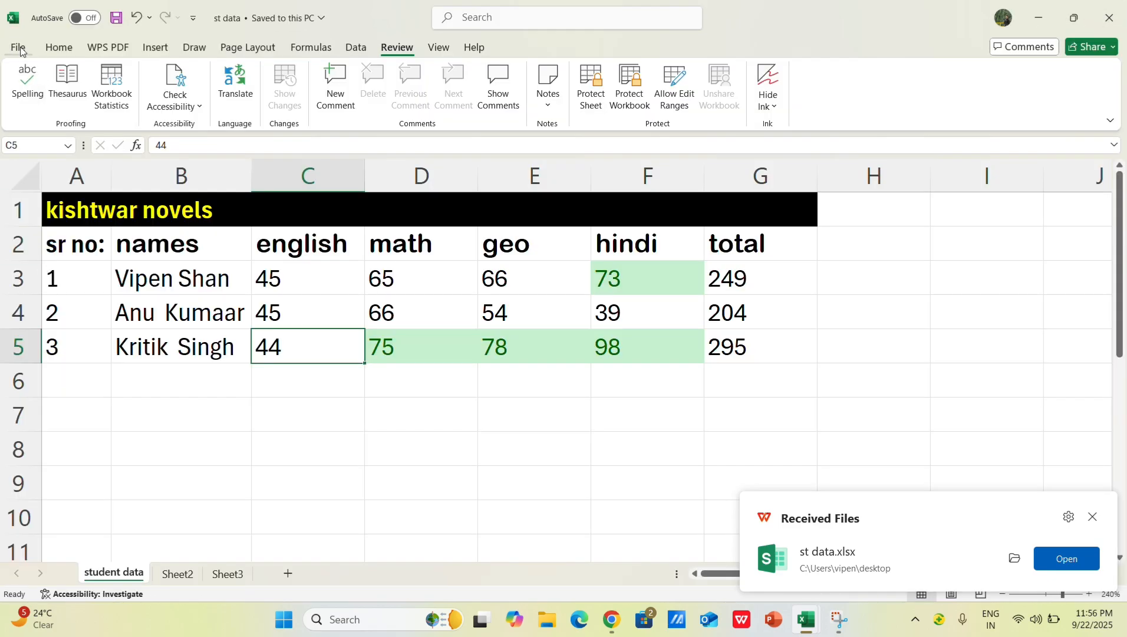
{"action": "left_click", "coordinate": [19, 49]}
{"action": "left_click", "coordinate": [58, 273]}
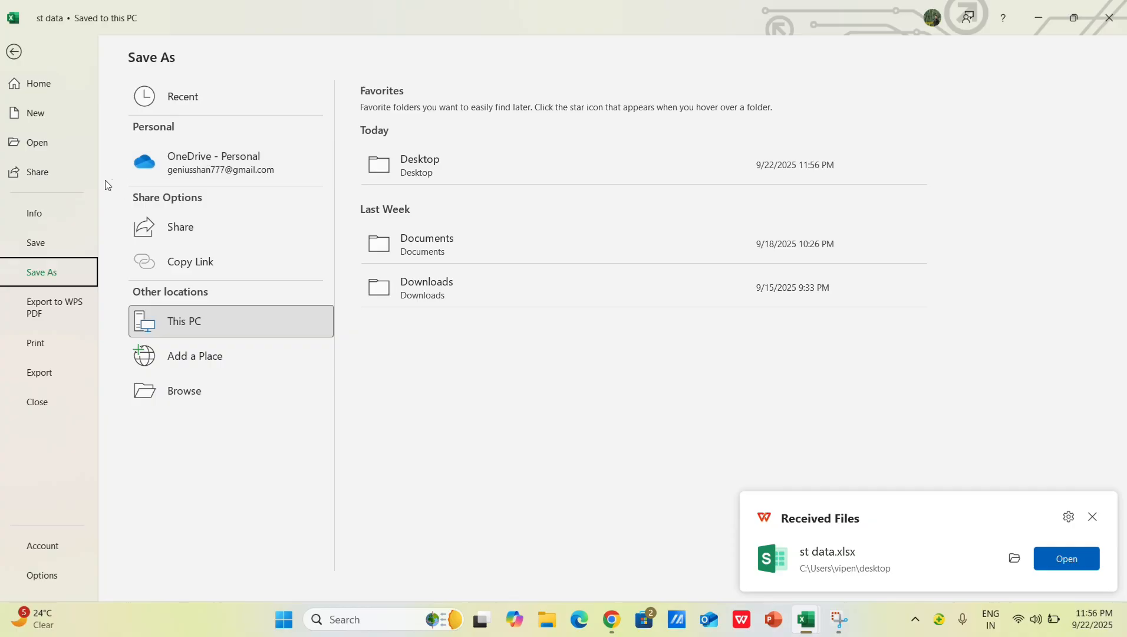
{"action": "left_click", "coordinate": [14, 52]}
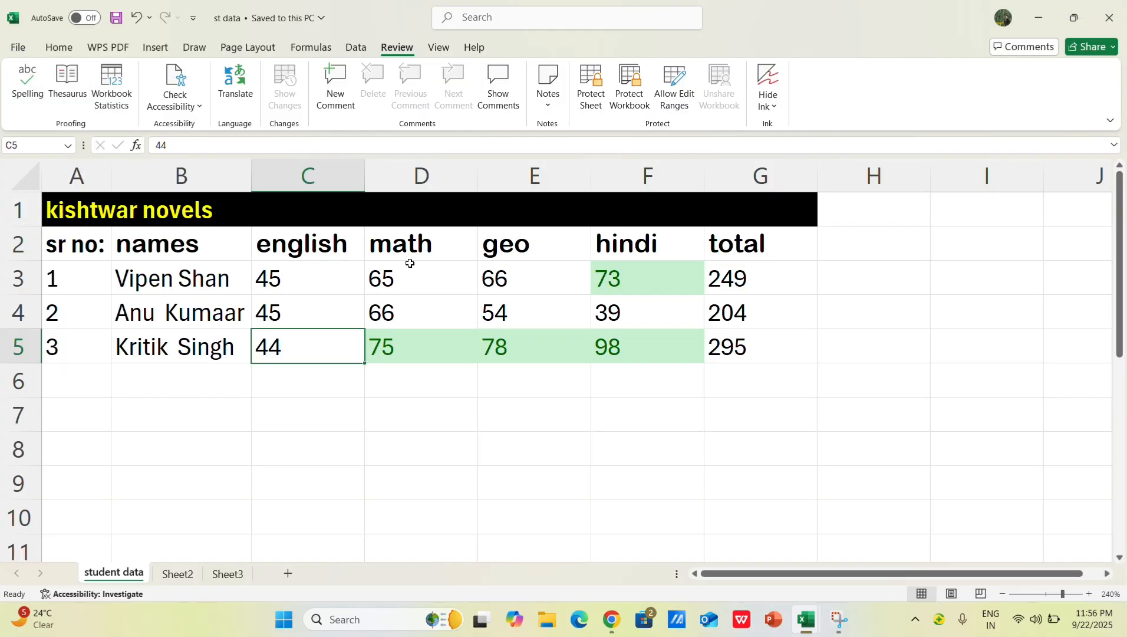
{"action": "left_click", "coordinate": [17, 46]}
{"action": "left_click", "coordinate": [13, 56]}
{"action": "left_click", "coordinate": [606, 481]}
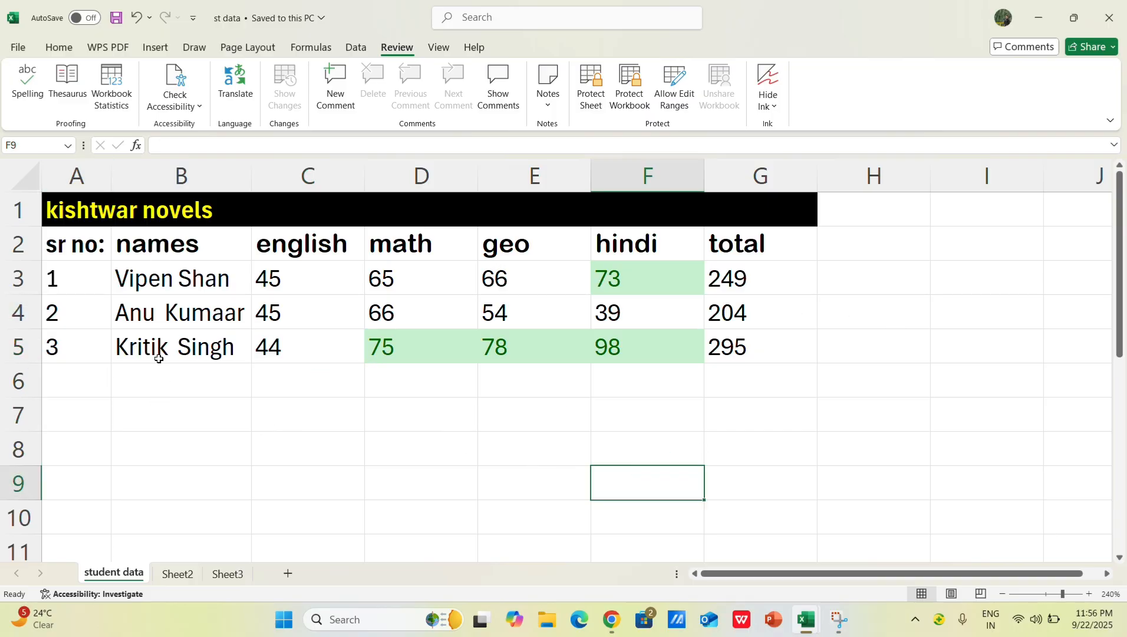
Step: Center the kishtwar novels title horizontally in the merged cell of row 1
{"action": "left_click", "coordinate": [285, 222]}
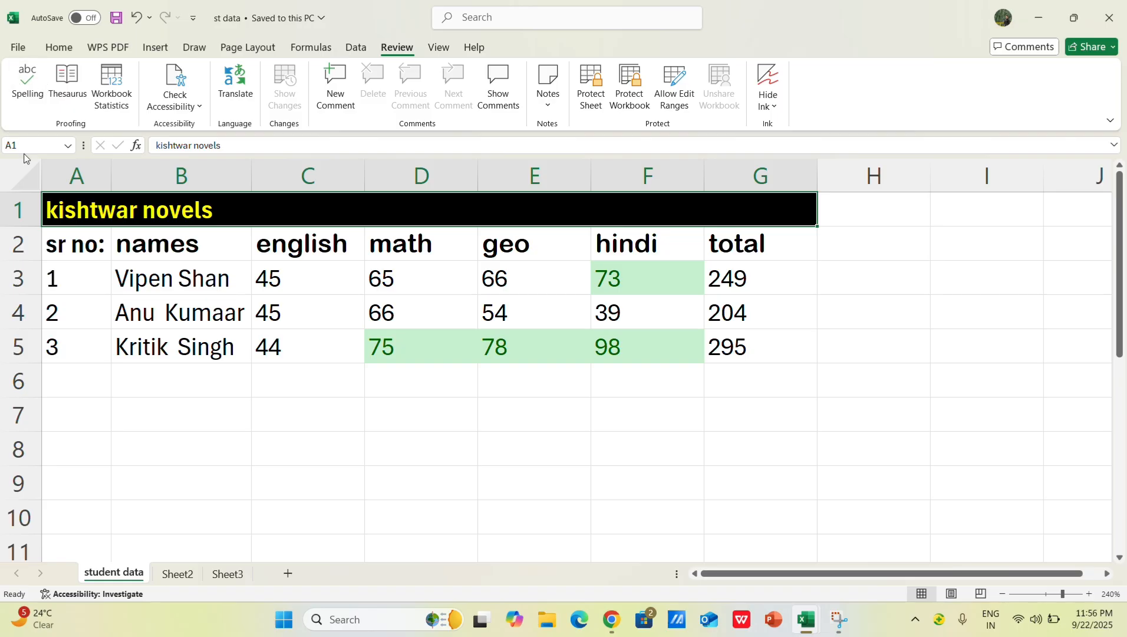
{"action": "left_click", "coordinate": [58, 47]}
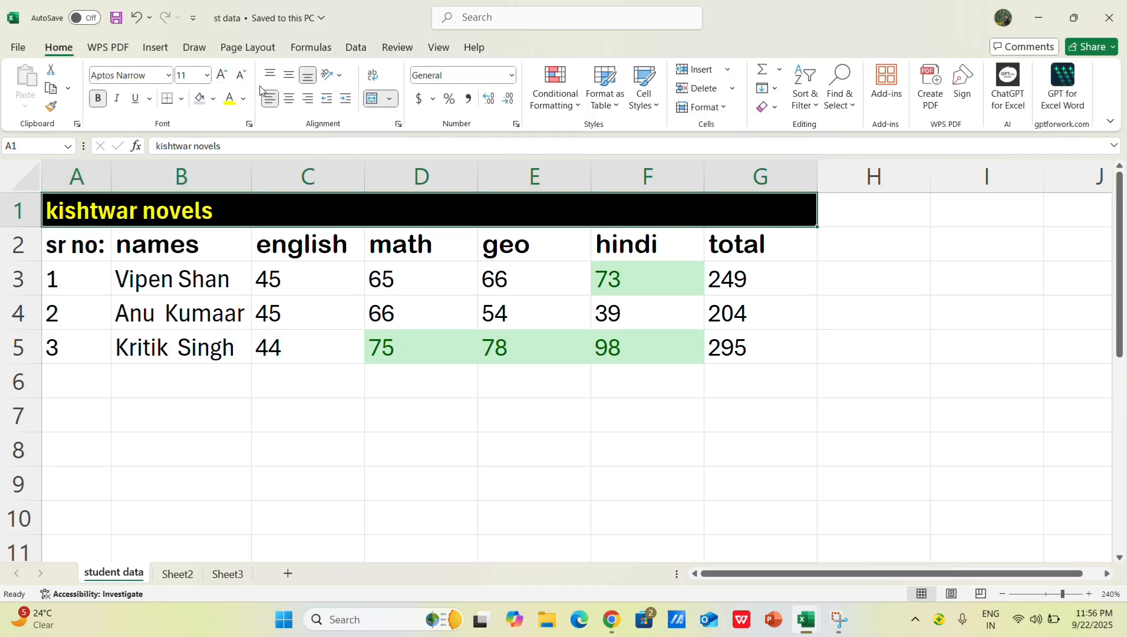
{"action": "left_click", "coordinate": [289, 98]}
{"action": "left_click", "coordinate": [377, 440]}
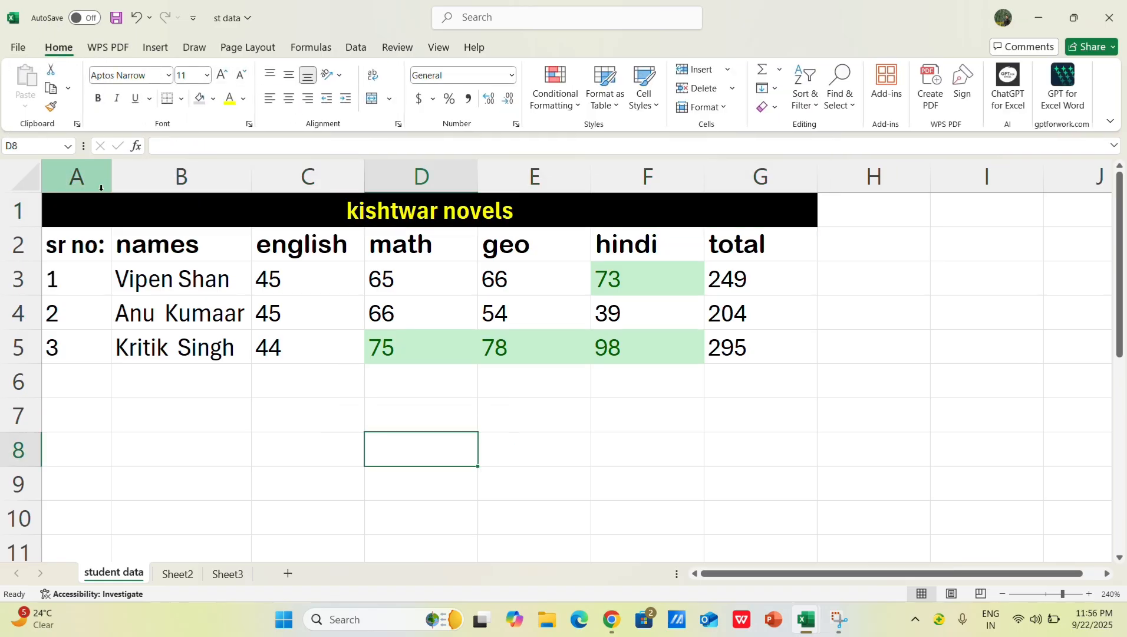
{"action": "left_click", "coordinate": [73, 202]}
{"action": "left_click", "coordinate": [389, 99]}
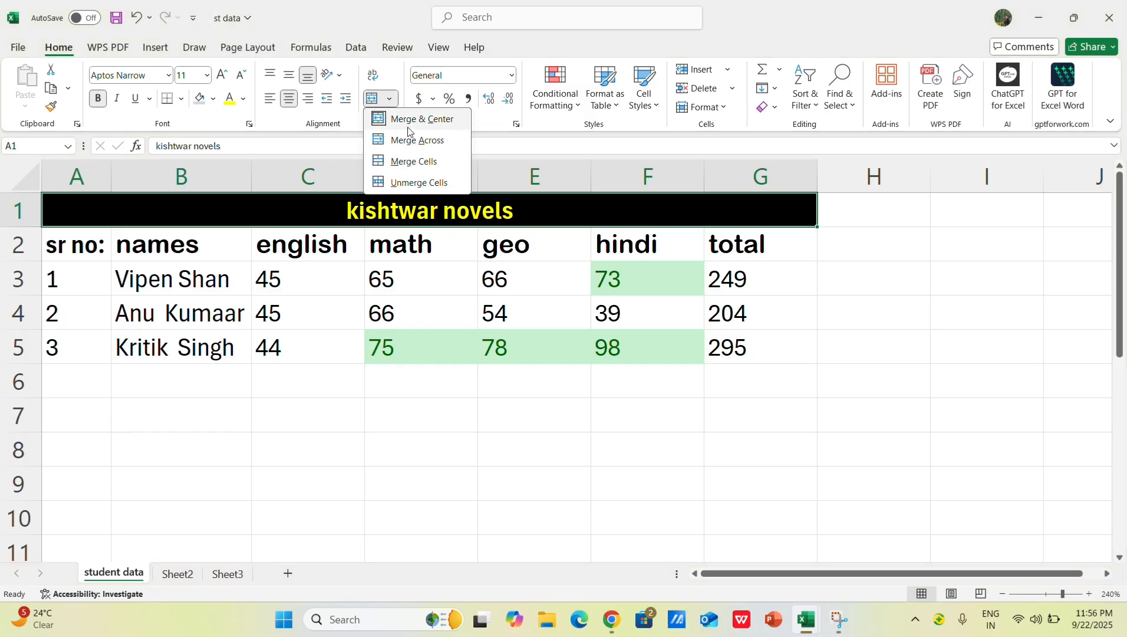
{"action": "left_click", "coordinate": [472, 486]}
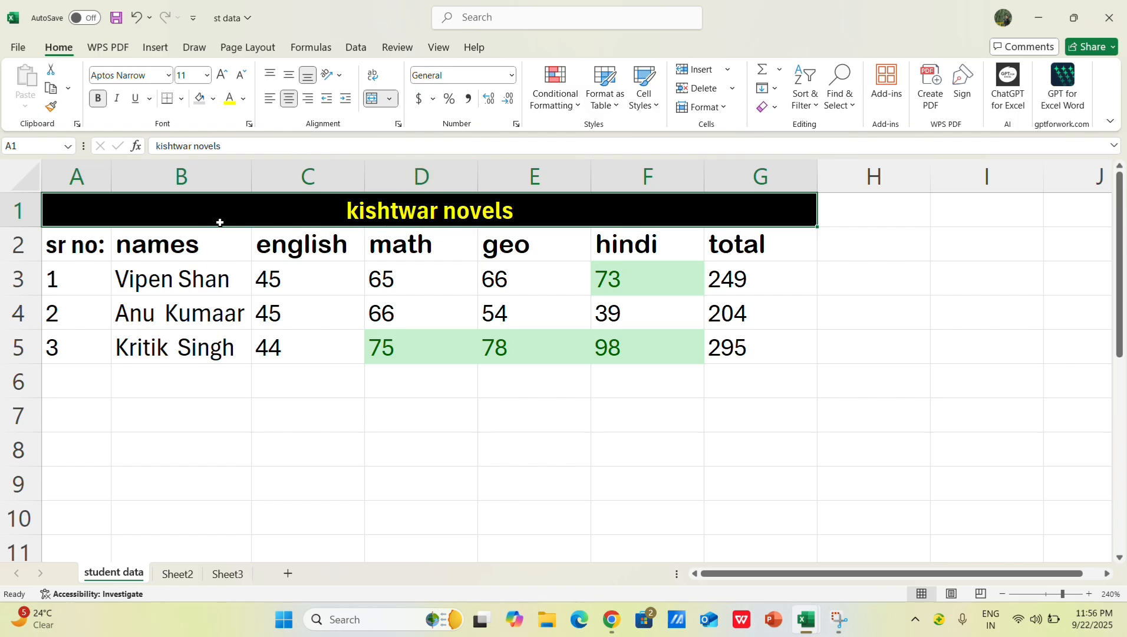
{"action": "left_click", "coordinate": [441, 468]}
{"action": "left_click", "coordinate": [180, 277]}
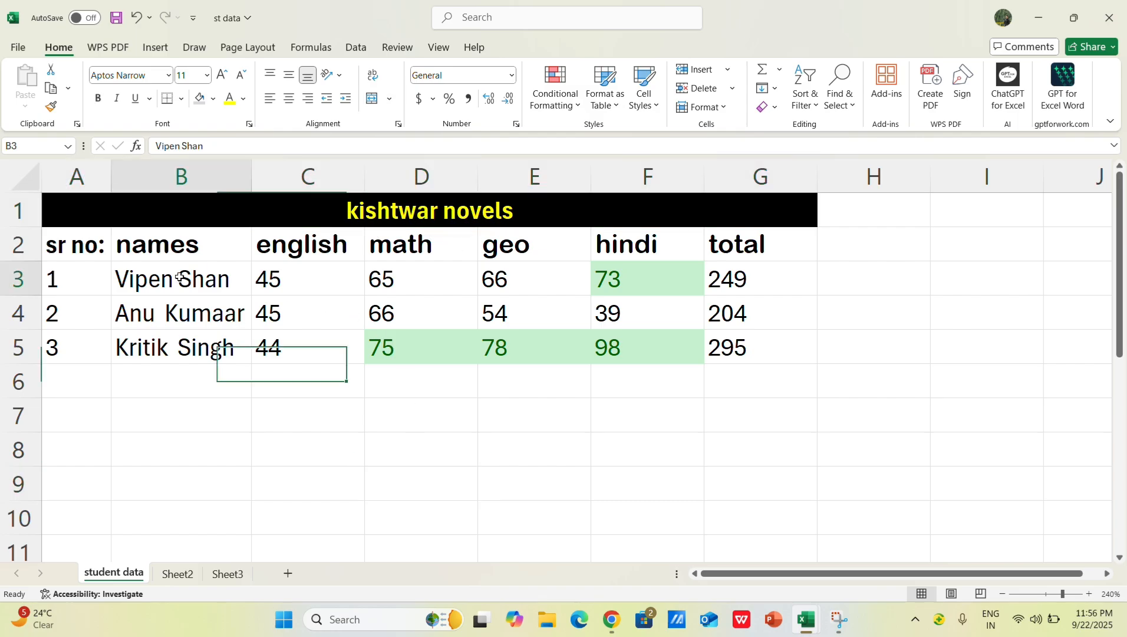
{"action": "left_click", "coordinate": [198, 314]}
{"action": "left_click", "coordinate": [202, 343]}
{"action": "left_click", "coordinate": [193, 274]}
{"action": "left_click", "coordinate": [201, 316]}
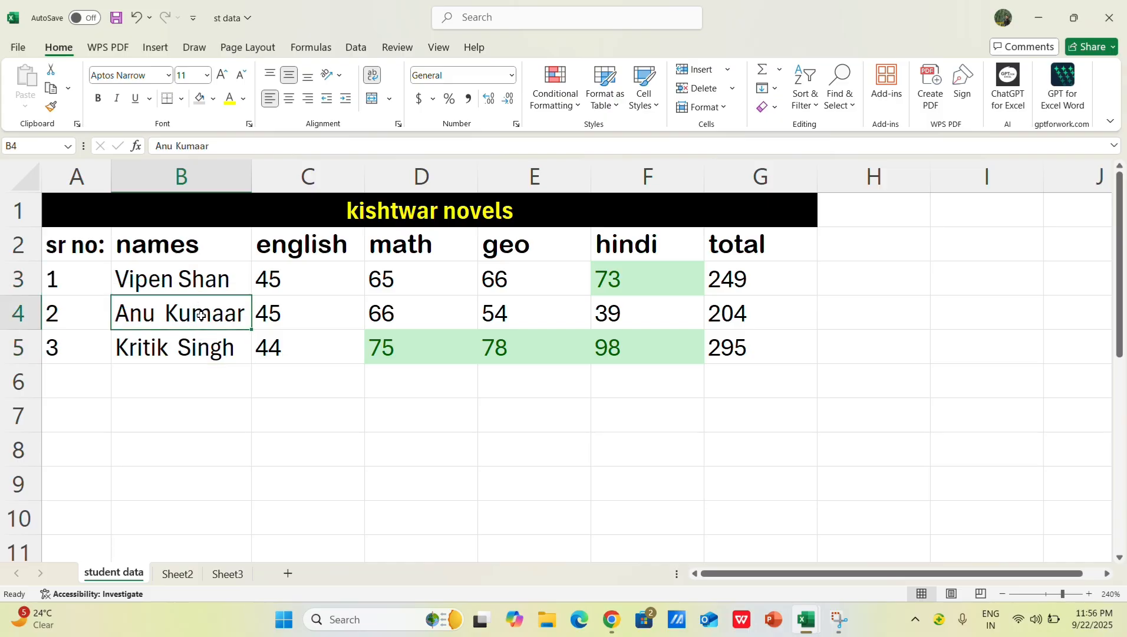
{"action": "left_click", "coordinate": [207, 348]}
{"action": "left_click", "coordinate": [208, 285]}
{"action": "left_click", "coordinate": [207, 317]}
{"action": "left_click", "coordinate": [195, 353]}
{"action": "left_click", "coordinate": [490, 469]}
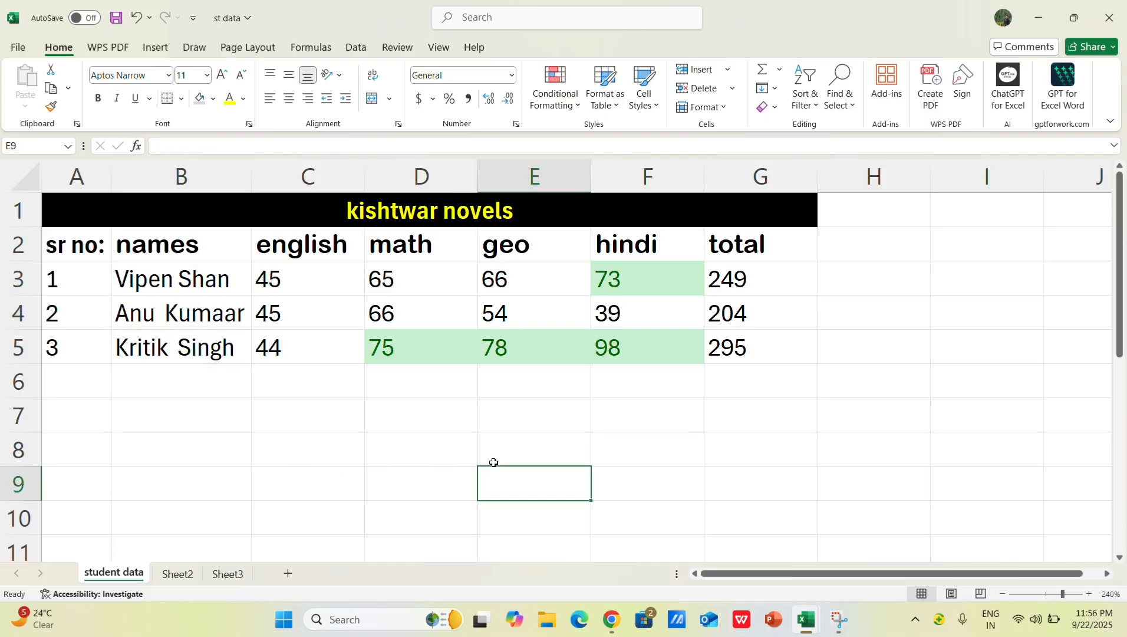
{"action": "left_click", "coordinate": [227, 287]}
{"action": "left_click", "coordinate": [201, 312]}
{"action": "left_click", "coordinate": [205, 347]}
{"action": "left_click", "coordinate": [199, 289]}
{"action": "left_click", "coordinate": [208, 314]}
{"action": "left_click", "coordinate": [208, 345]}
{"action": "left_click", "coordinate": [213, 289]}
{"action": "left_click", "coordinate": [214, 315]}
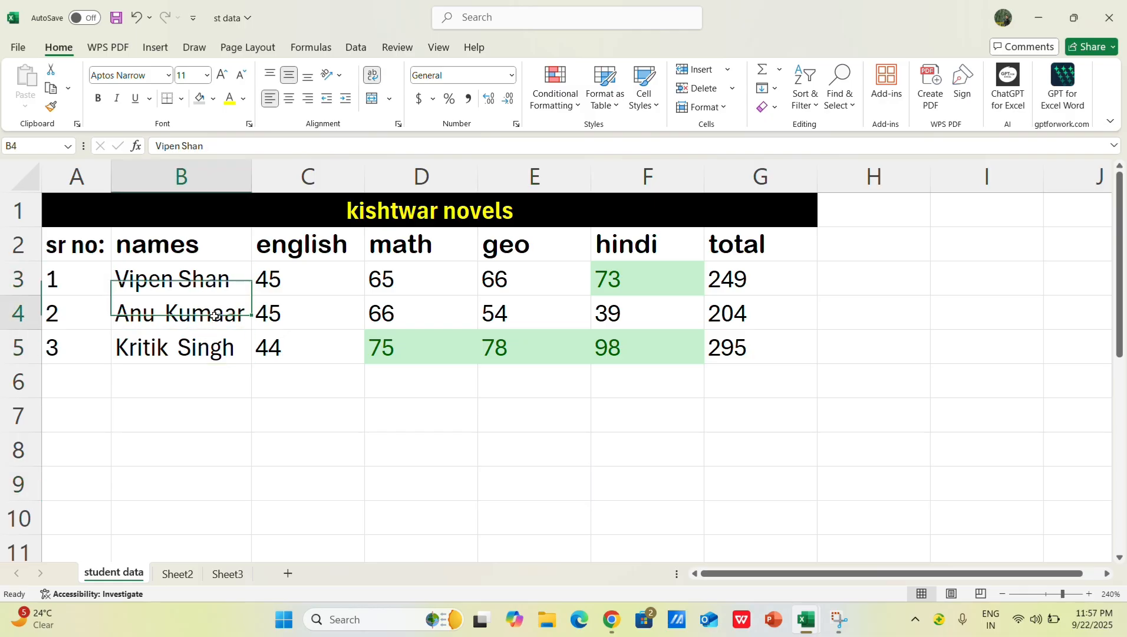
{"action": "left_click", "coordinate": [210, 347]}
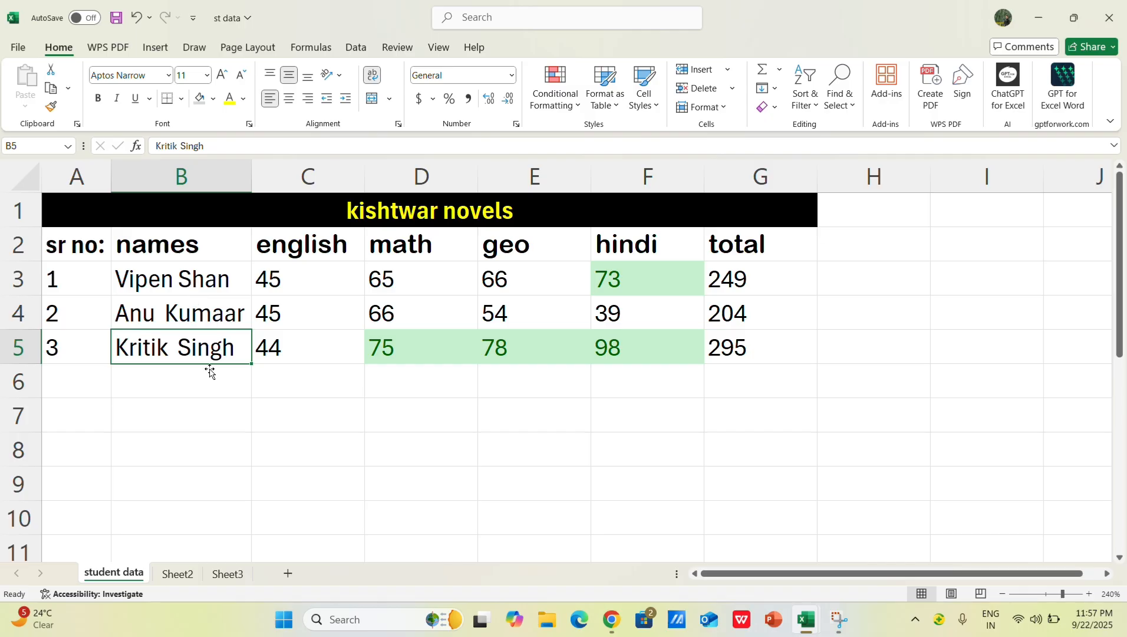
{"action": "left_click", "coordinate": [335, 441]}
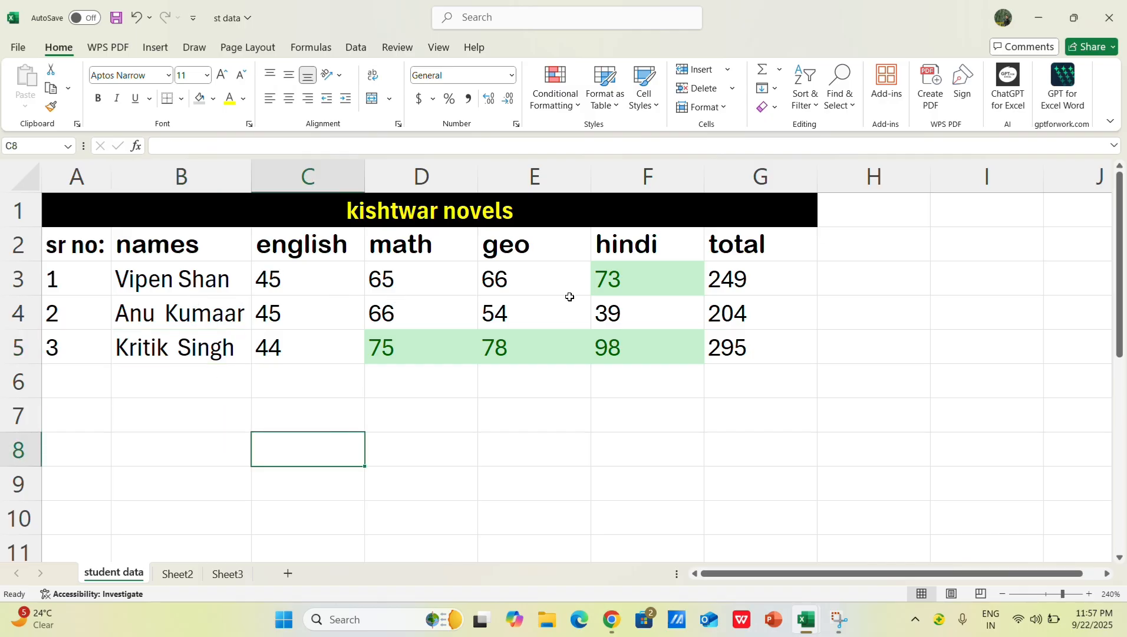
{"action": "left_click", "coordinate": [747, 308]}
{"action": "left_click", "coordinate": [750, 333]}
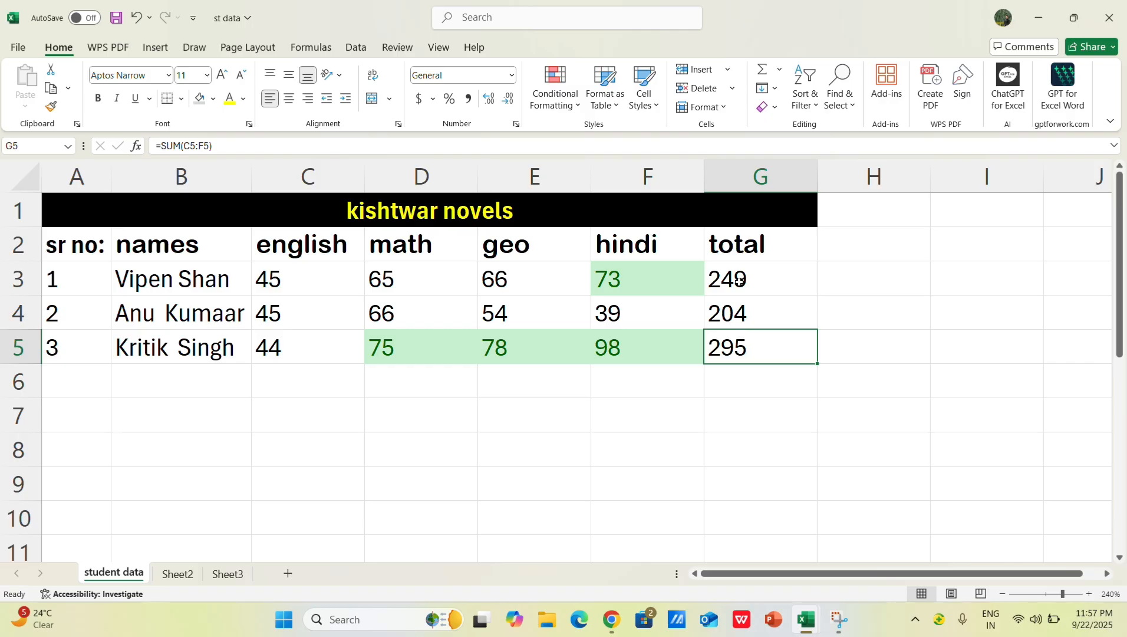
{"action": "left_click", "coordinate": [740, 277]}
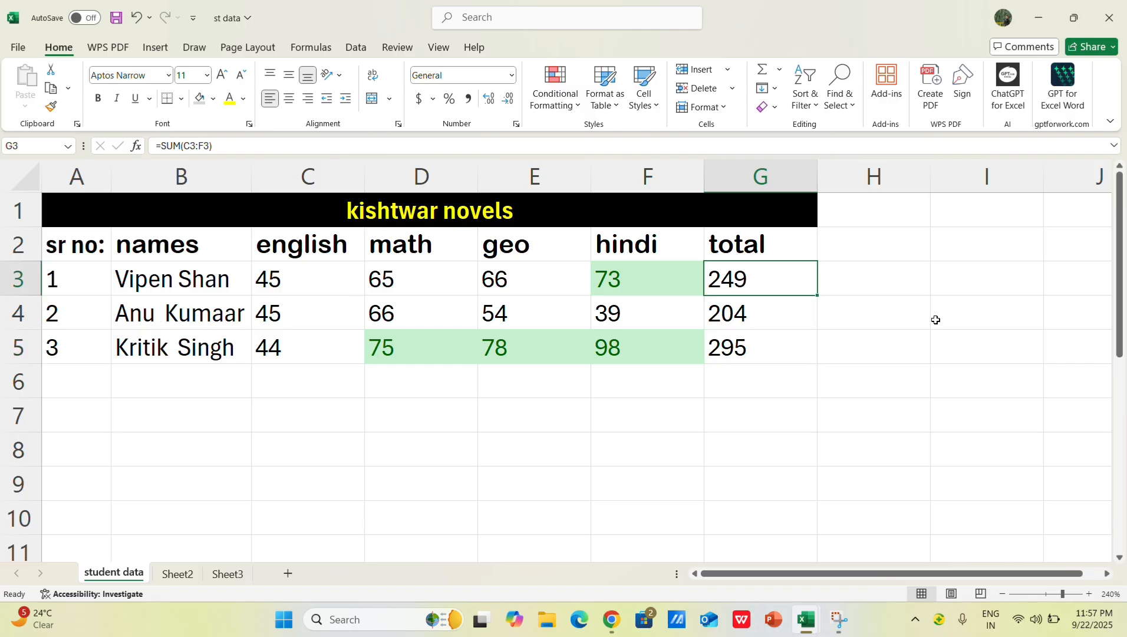
{"action": "left_click", "coordinate": [847, 380]}
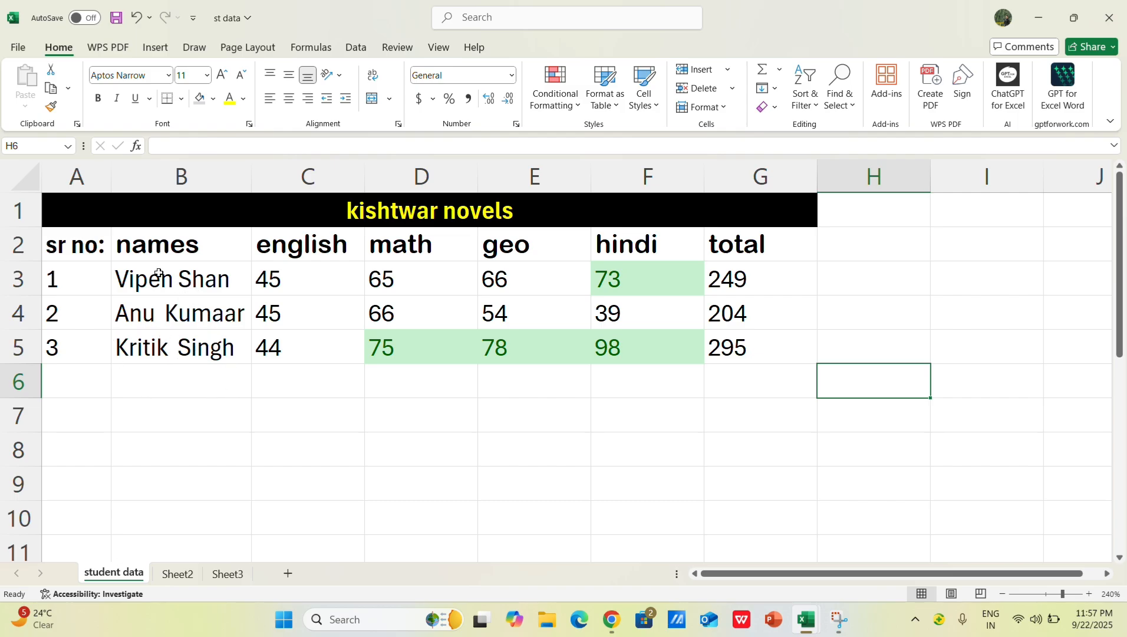
Step: Insert several blank columns before the sr no: column of the marks table
{"action": "left_click", "coordinate": [77, 219]}
{"action": "left_click", "coordinate": [74, 177]}
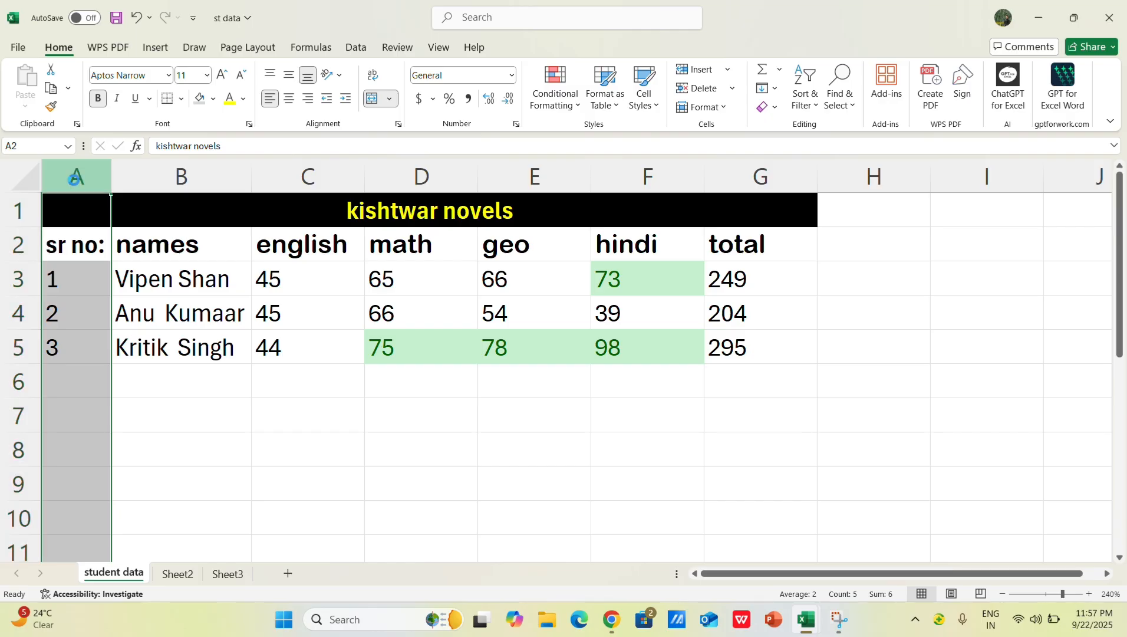
{"action": "key", "text": "ctrl+shift+plus"}
{"action": "key", "text": "ctrl+shift+equal"}
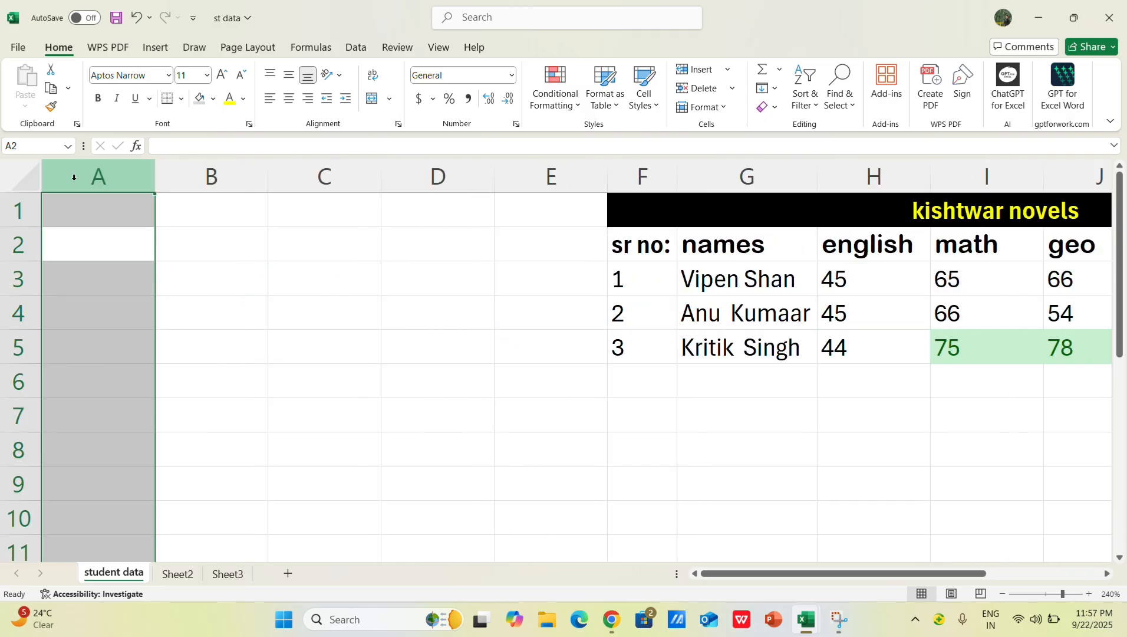
Step: Undo the blank columns inserted before the sr no: column
{"action": "key", "text": "ctrl+z"}
{"action": "type", "text": "z"}
{"action": "key", "text": "ctrl+z"}
{"action": "type", "text": "z"}
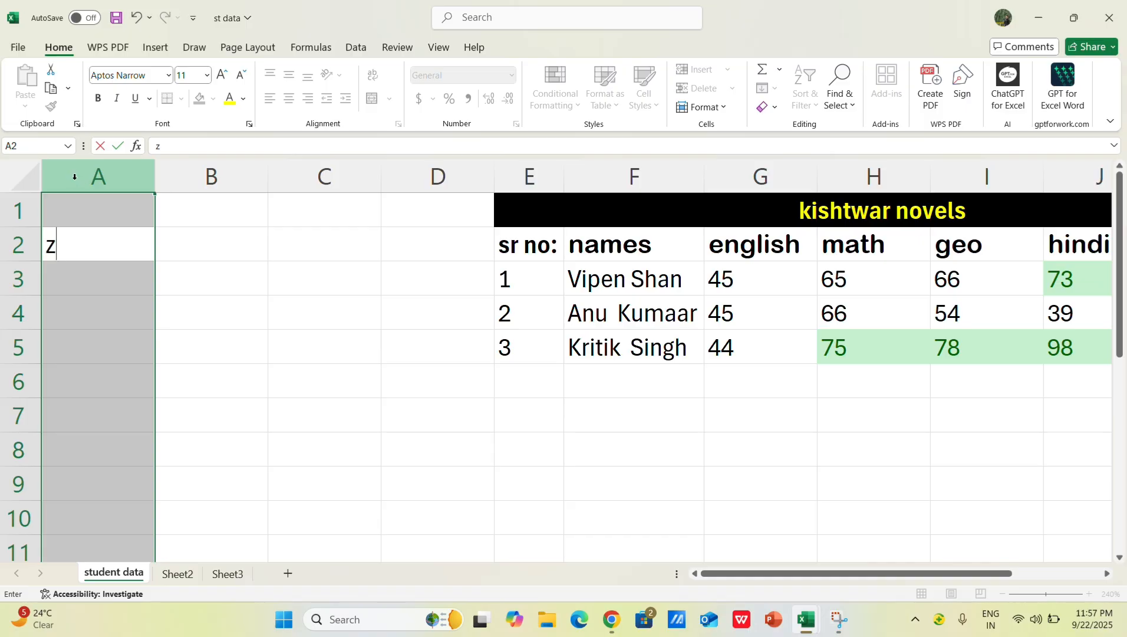
{"action": "left_click", "coordinate": [318, 347]}
{"action": "key", "text": "ctrl+z"}
{"action": "key", "text": "ctrl+z"}
{"action": "key", "text": "ctrl+z"}
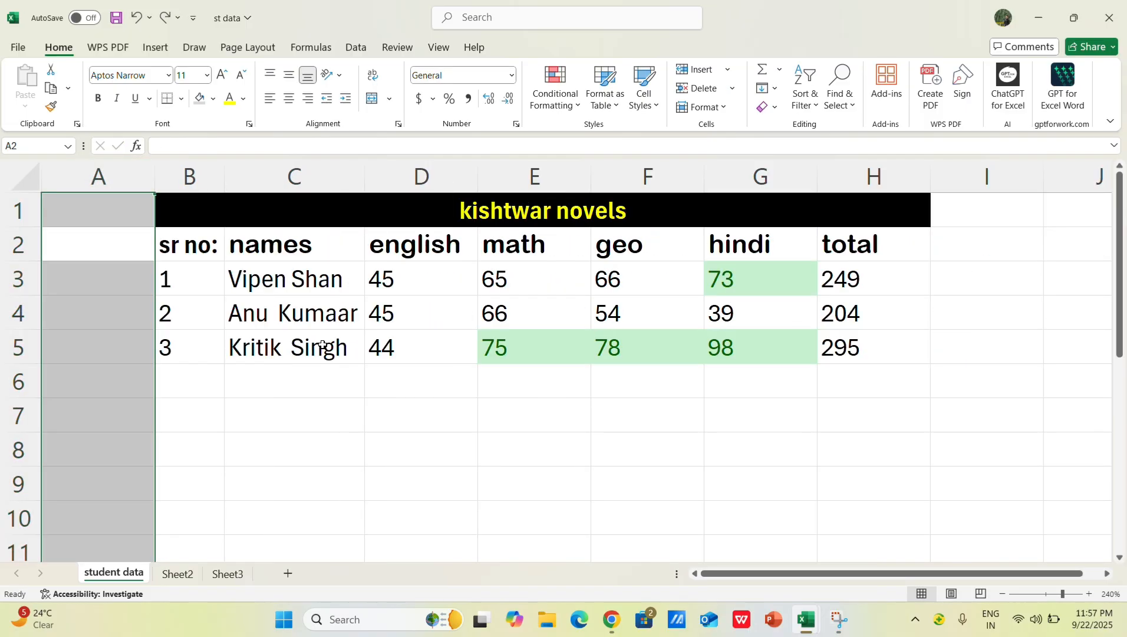
{"action": "key", "text": "ctrl+z"}
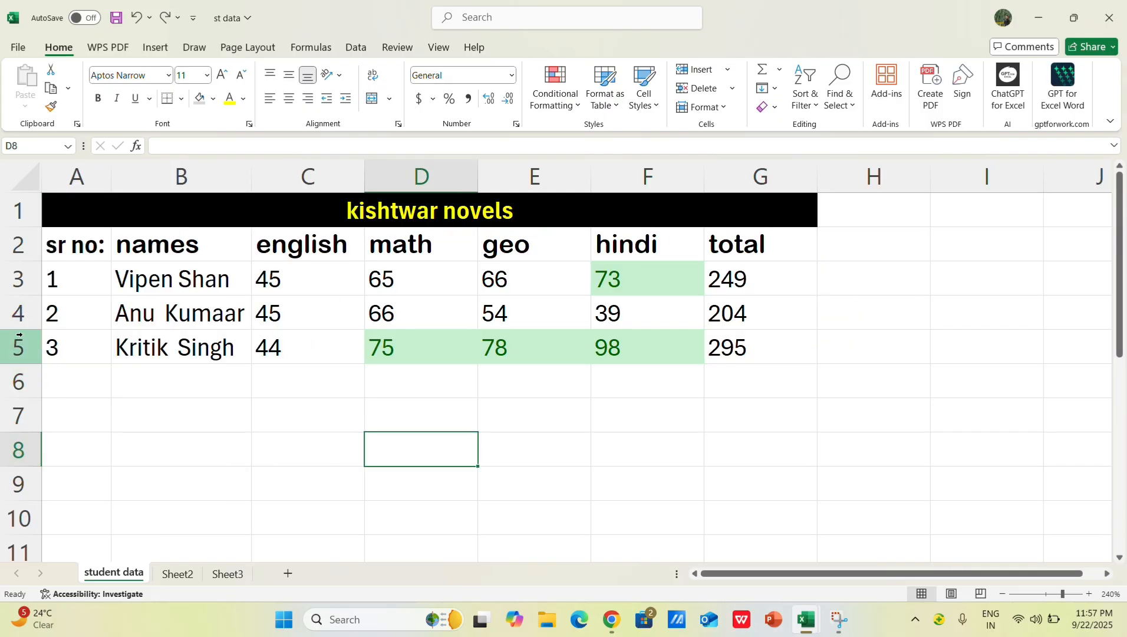
Step: Insert a blank row at row 4 and undo it, then repeat the same insertion and undo at row 5
{"action": "left_click", "coordinate": [16, 316]}
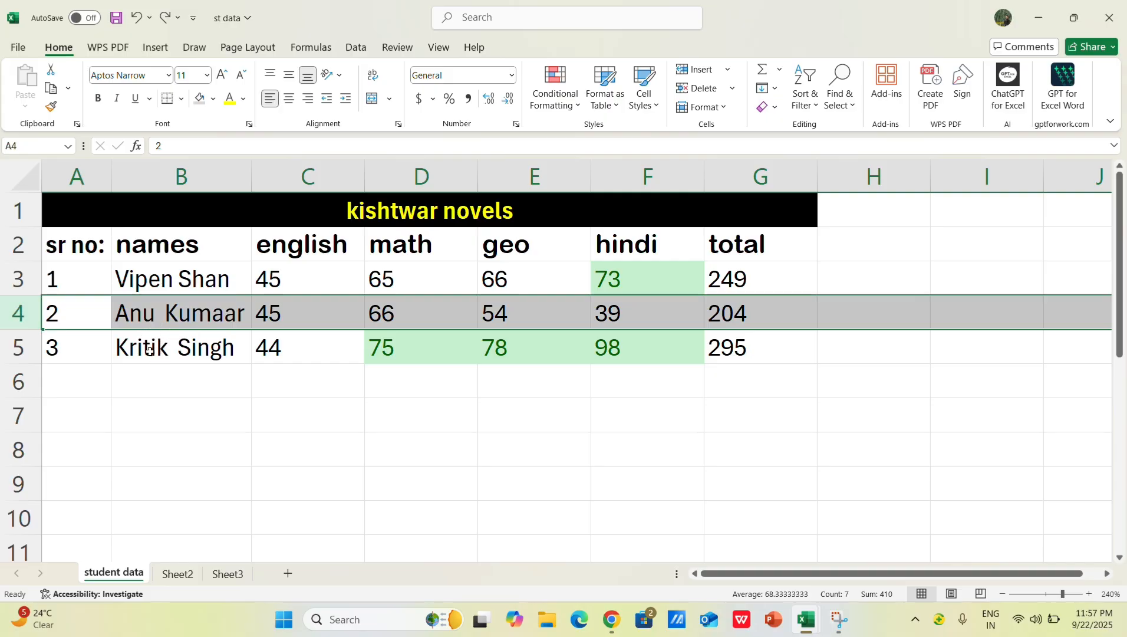
{"action": "key", "text": "ctrl+shift+plus"}
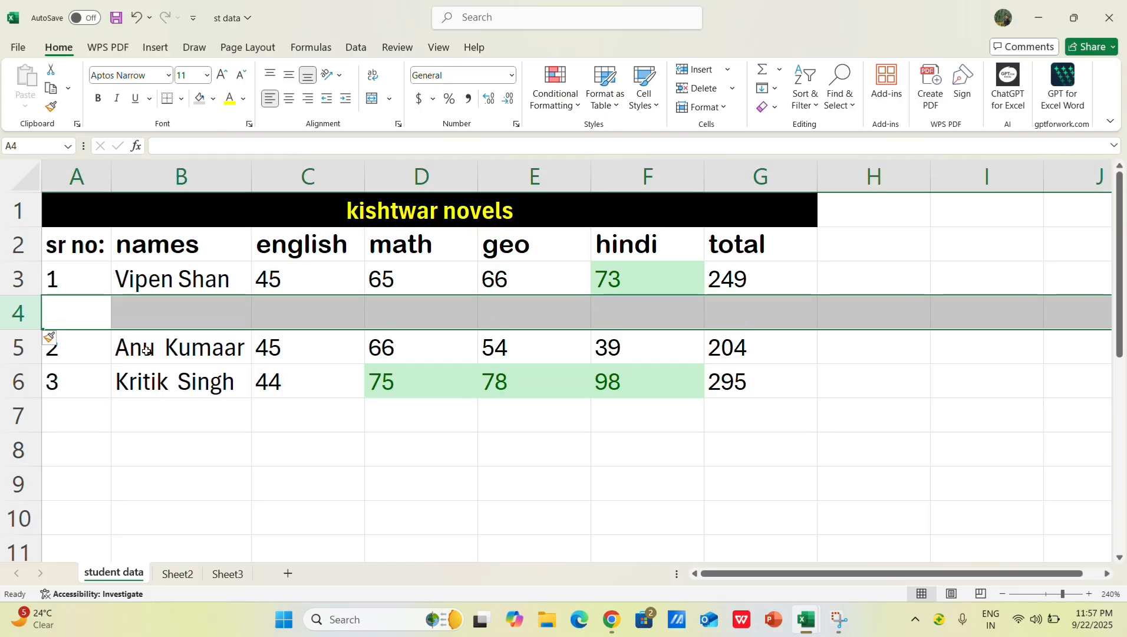
{"action": "key", "text": "ctrl+z"}
{"action": "left_click", "coordinate": [19, 358]}
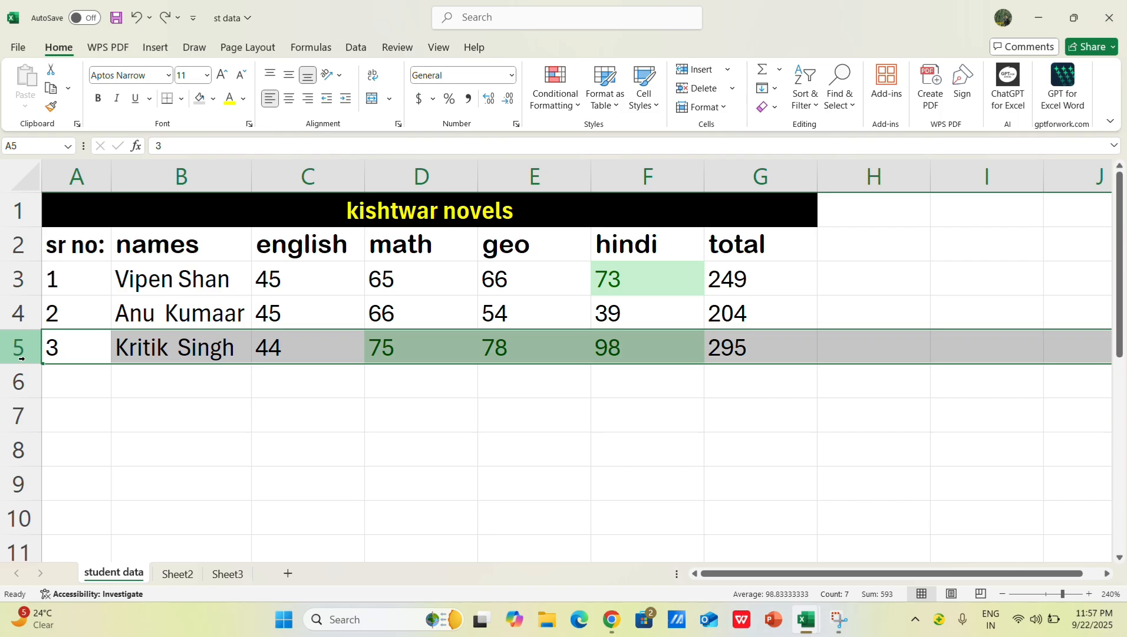
{"action": "key", "text": "ctrl+shift+plus"}
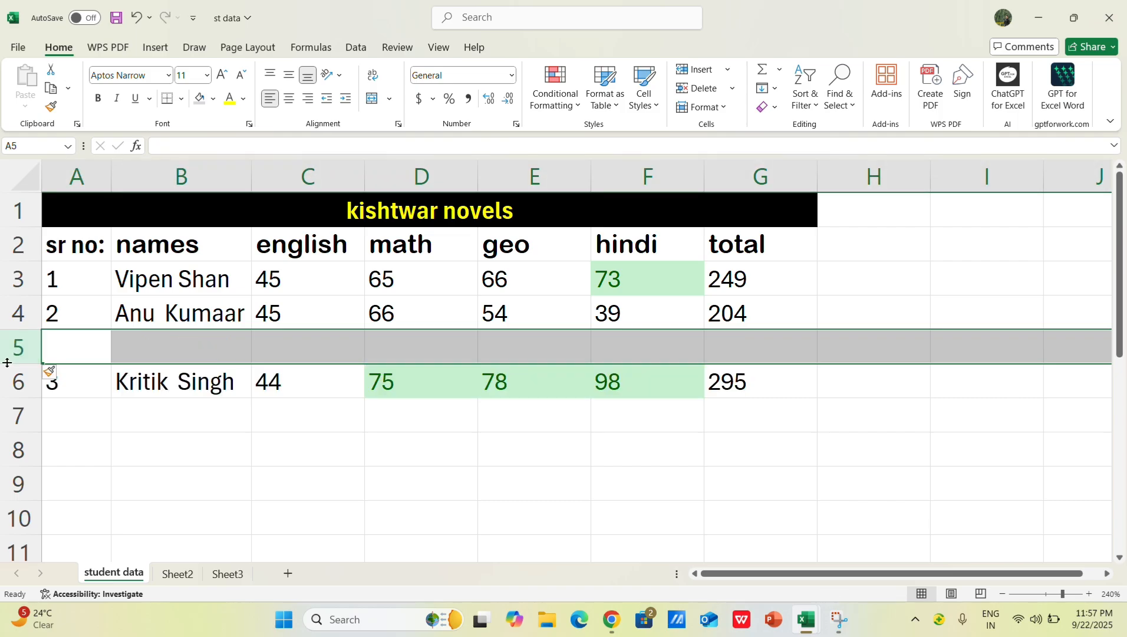
{"action": "key", "text": "ctrl+z"}
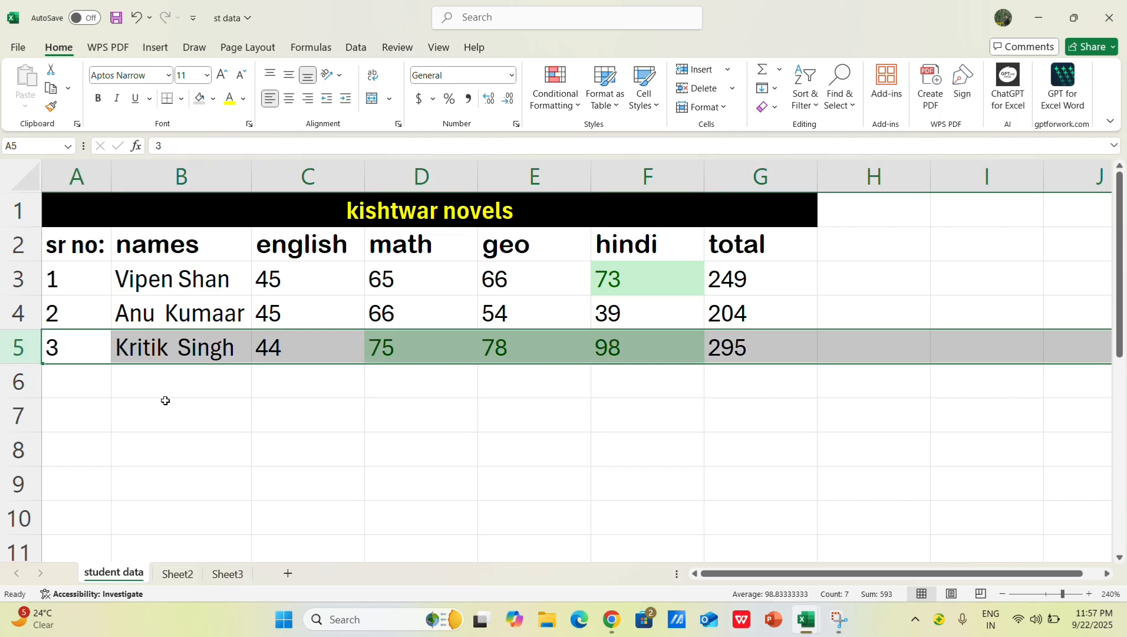
{"action": "left_click", "coordinate": [371, 433]}
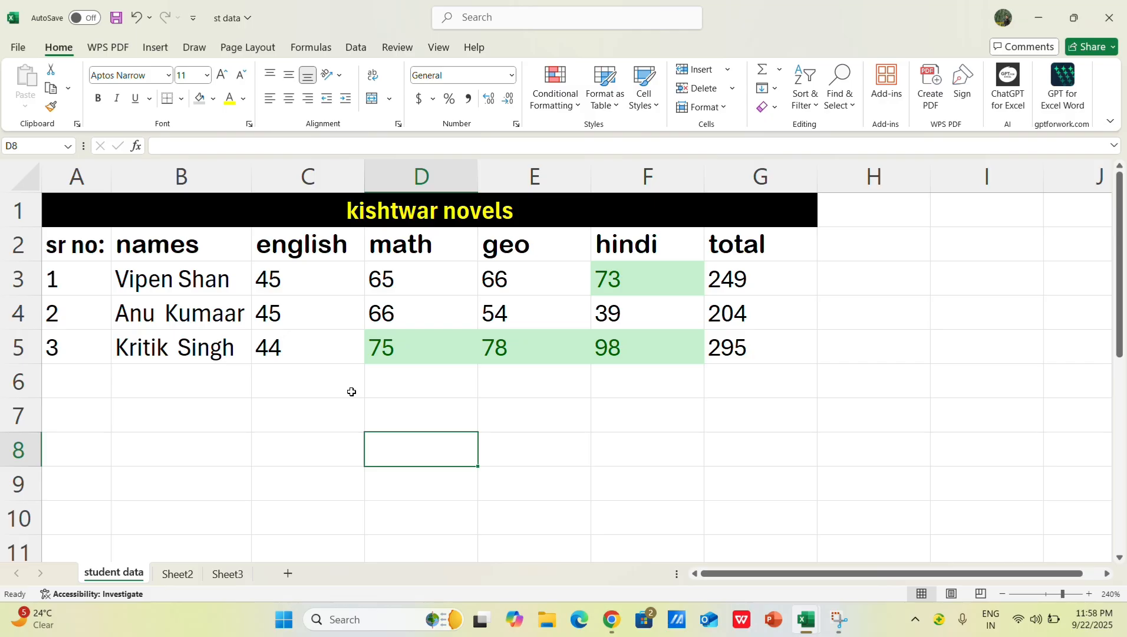
{"action": "left_click", "coordinate": [760, 456]}
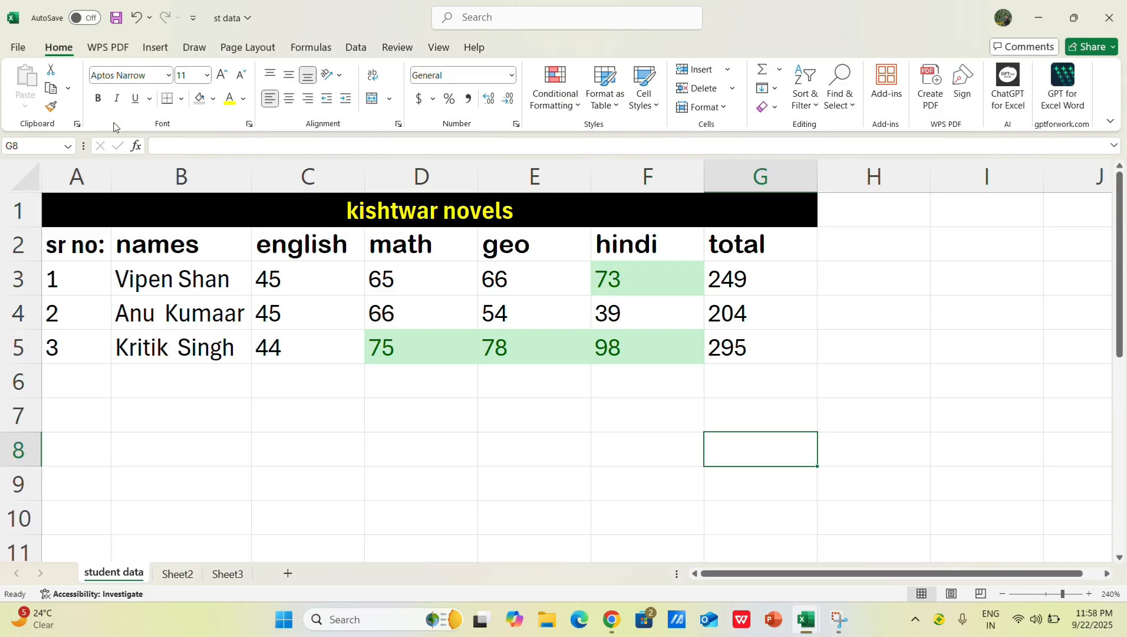
{"action": "left_click", "coordinate": [179, 299]}
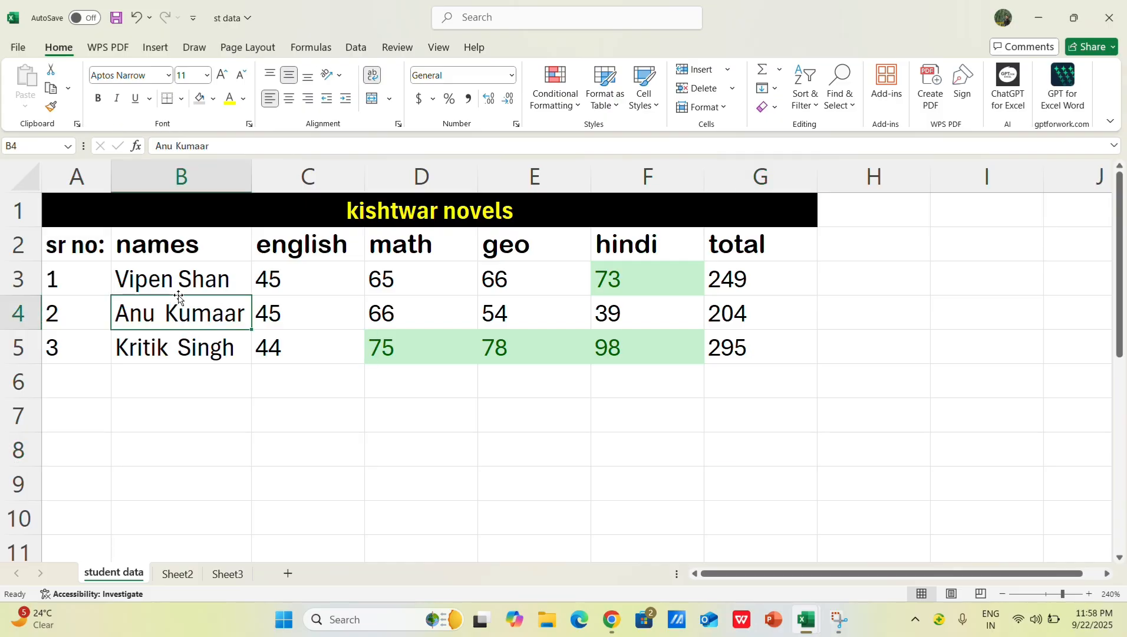
{"action": "left_click", "coordinate": [369, 290]}
{"action": "left_click", "coordinate": [615, 292]}
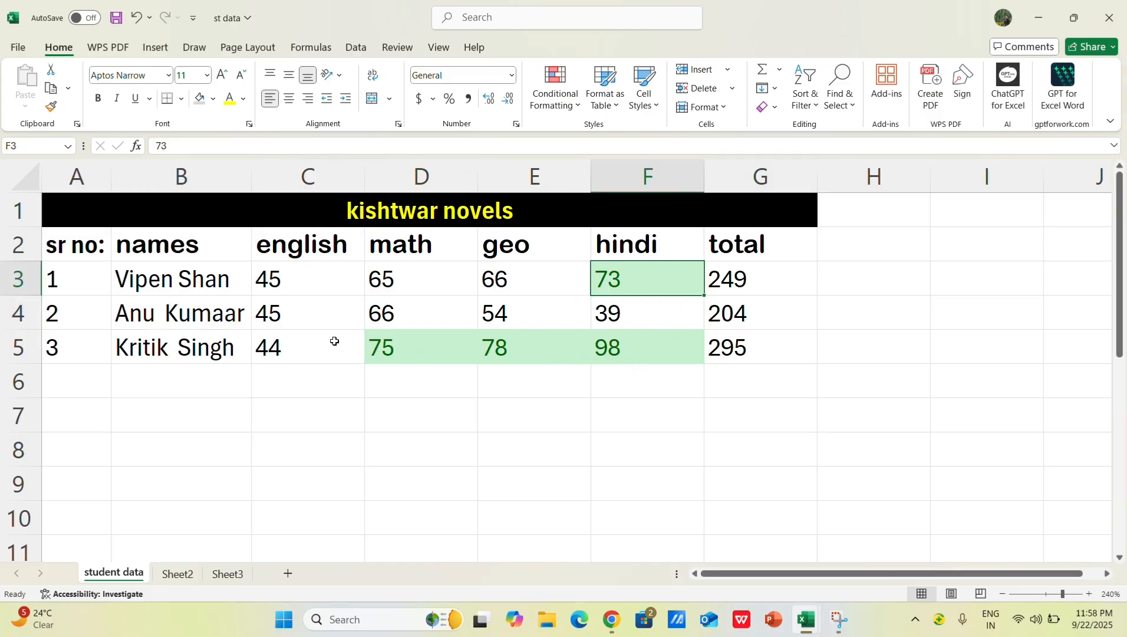
{"action": "left_click", "coordinate": [94, 258]}
{"action": "left_click", "coordinate": [291, 323]}
{"action": "left_click", "coordinate": [175, 294]}
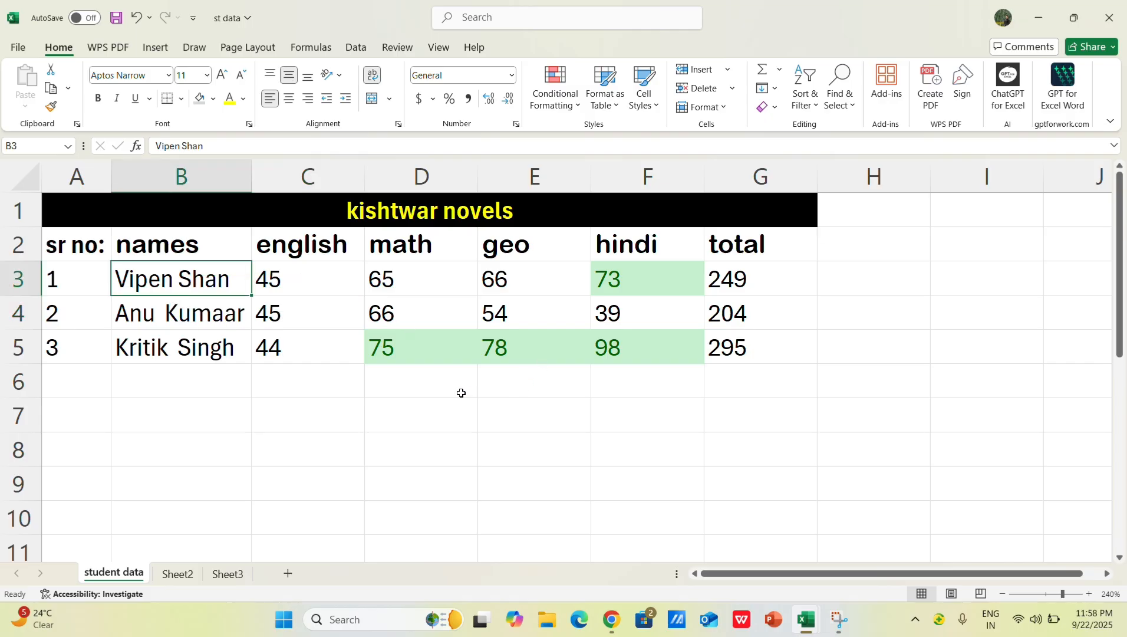
{"action": "key", "text": "ctrl+z"}
{"action": "key", "text": "ctrl+z"}
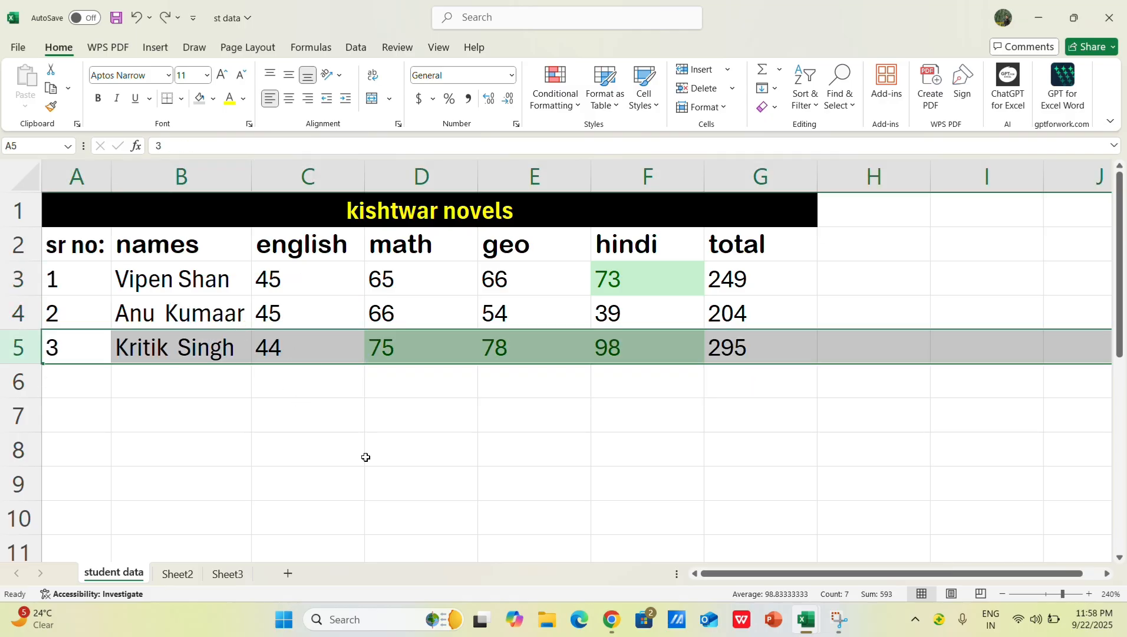
{"action": "left_click", "coordinate": [371, 462]}
{"action": "left_click", "coordinate": [208, 290]}
{"action": "key", "text": "ctrl+a"}
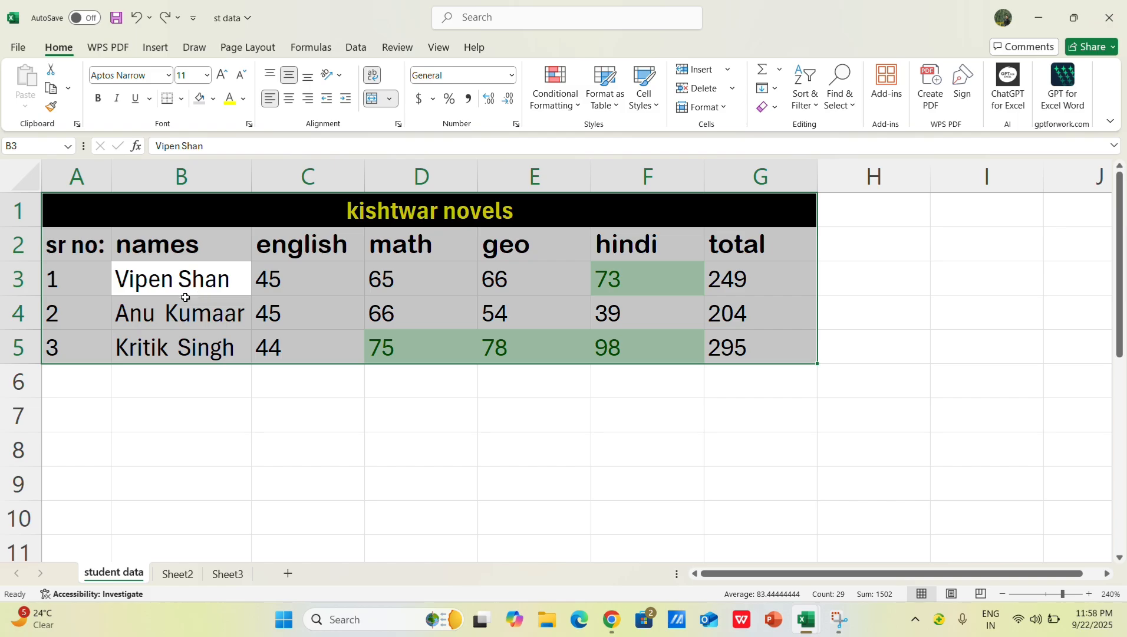
{"action": "left_click", "coordinate": [238, 322]}
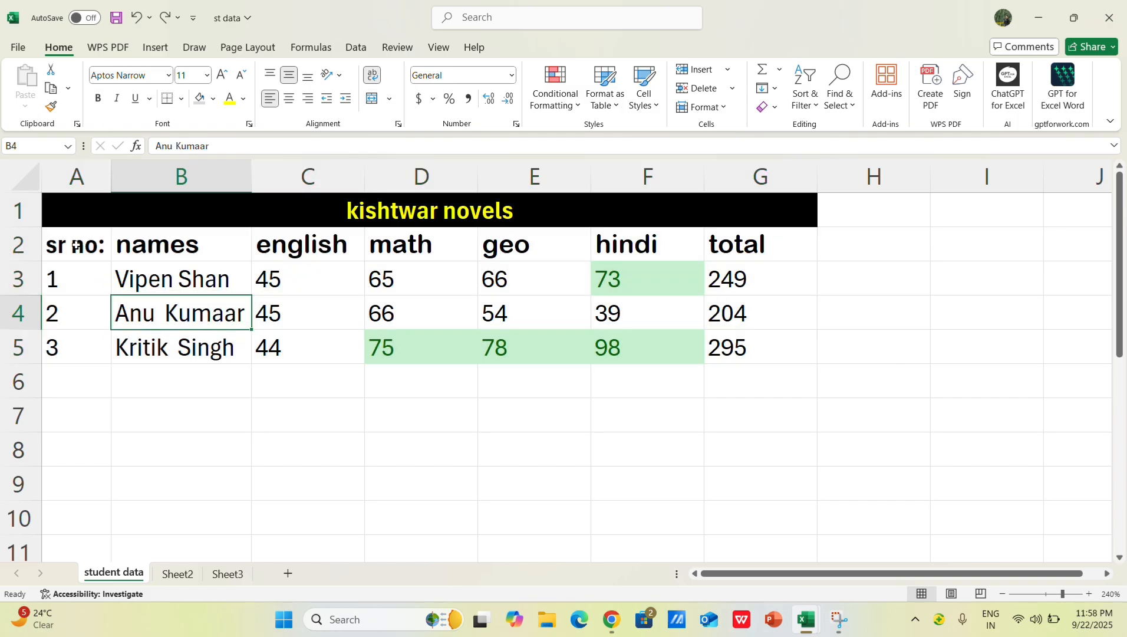
Step: Apply All Borders to the whole marks table, A1:G5
{"action": "left_click_drag", "start_coordinate": [69, 201], "coordinate": [479, 350]}
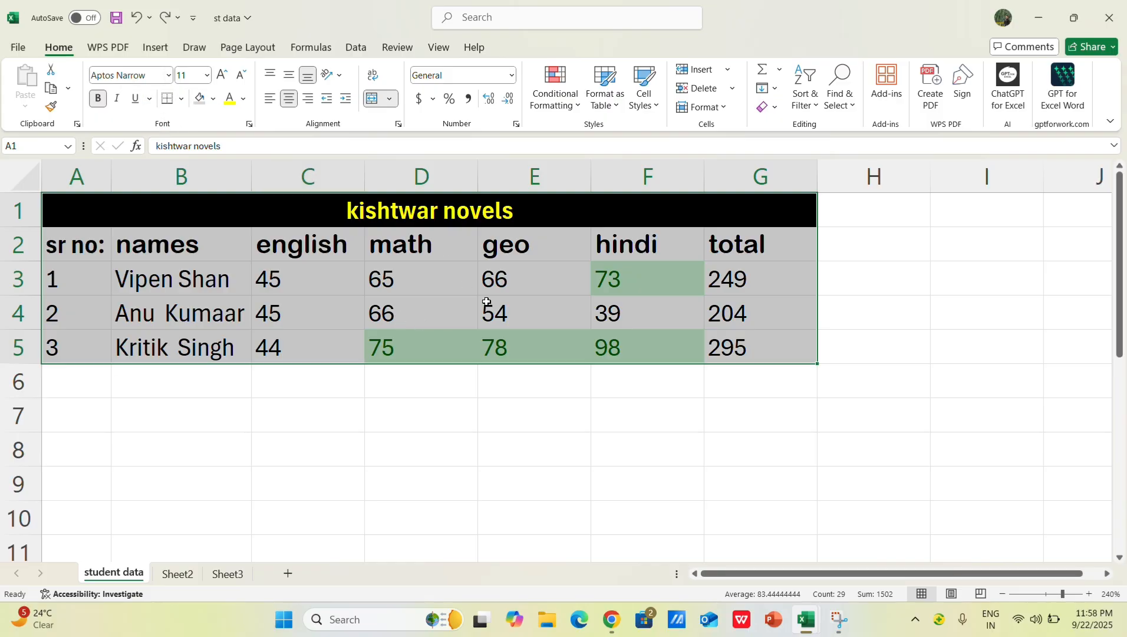
{"action": "left_click", "coordinate": [181, 99]}
{"action": "left_click", "coordinate": [208, 254]}
{"action": "left_click_drag", "start_coordinate": [465, 473], "coordinate": [474, 453]}
{"action": "left_click", "coordinate": [958, 480]}
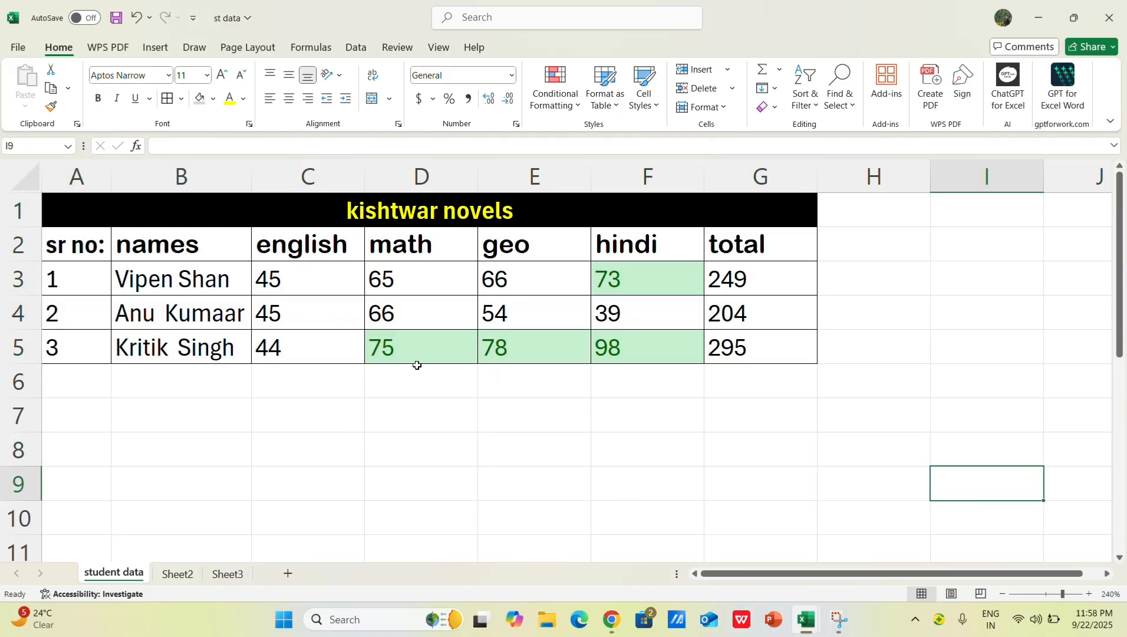
Step: Add a bottom border to empty cell I9, try All Borders there, and undo the All Borders change
{"action": "left_click", "coordinate": [181, 98]}
{"action": "left_click", "coordinate": [203, 141]}
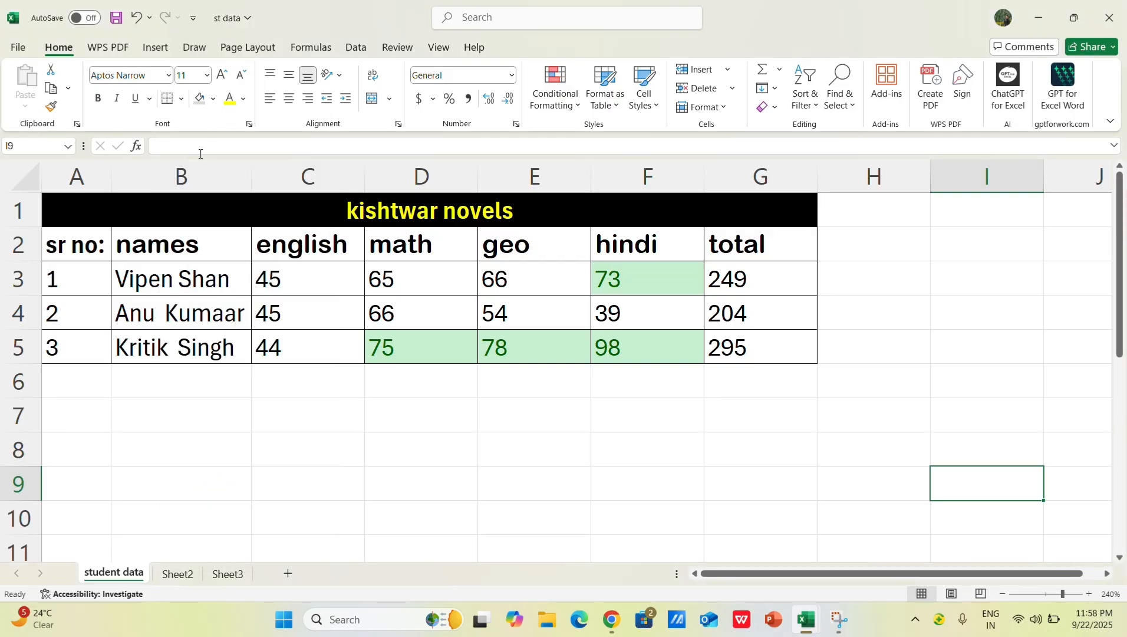
{"action": "left_click", "coordinate": [182, 102]}
{"action": "left_click", "coordinate": [197, 248]}
{"action": "left_click", "coordinate": [165, 320]}
{"action": "key", "text": "ctrl+z"}
Step: Remove all borders from the marks table, A1:G5, with the No Border option
{"action": "left_click", "coordinate": [206, 291]}
{"action": "key", "text": "ctrl+a"}
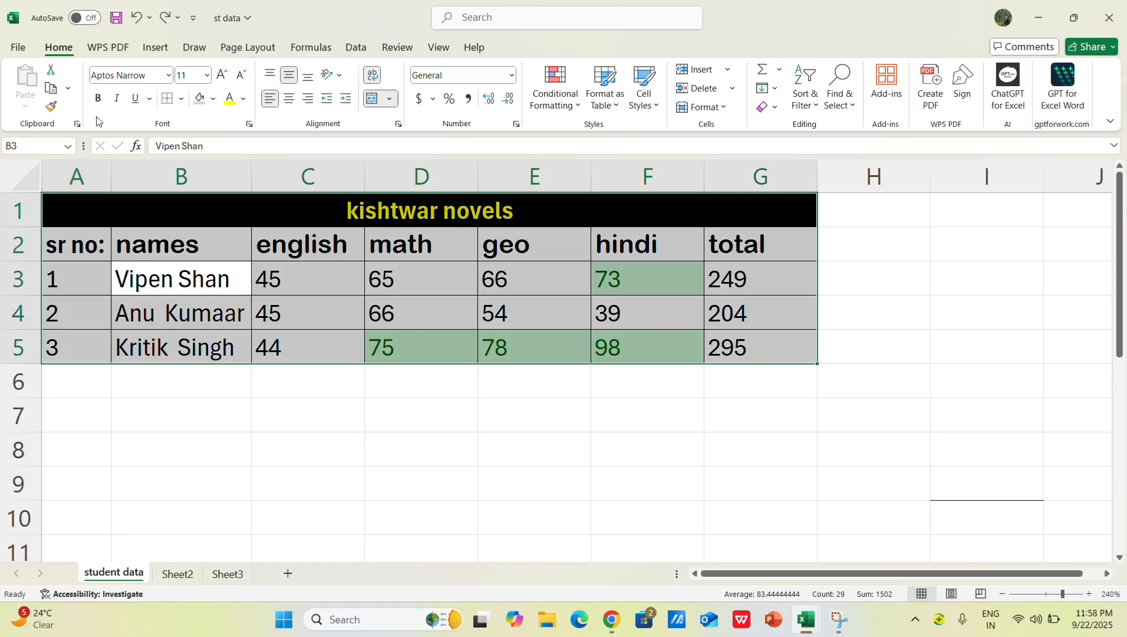
{"action": "left_click", "coordinate": [181, 98]}
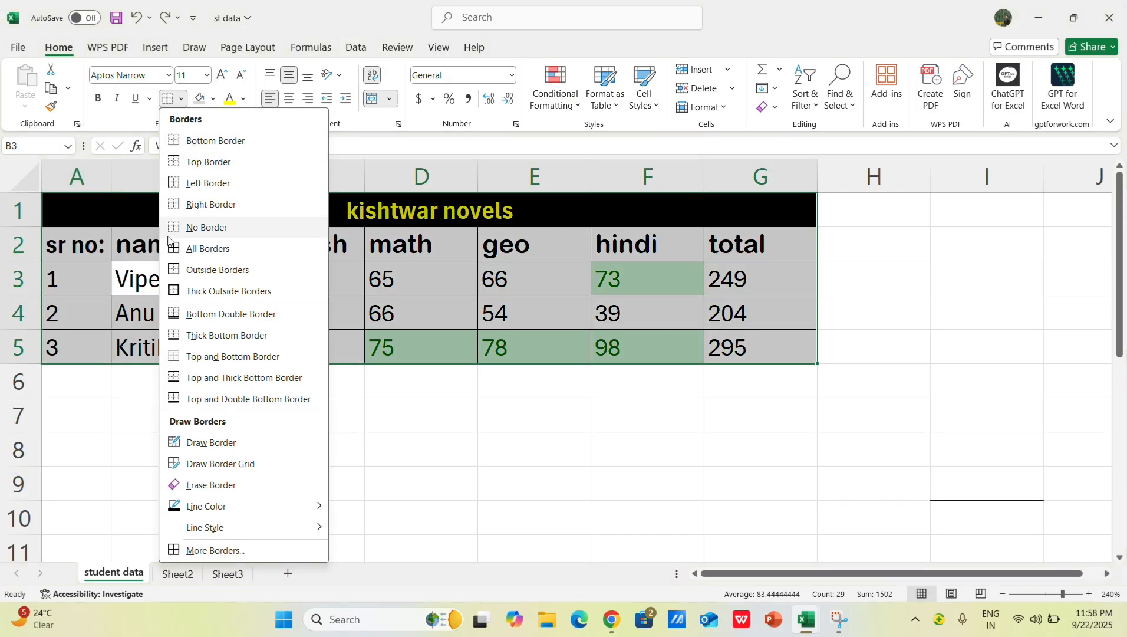
{"action": "left_click", "coordinate": [195, 231]}
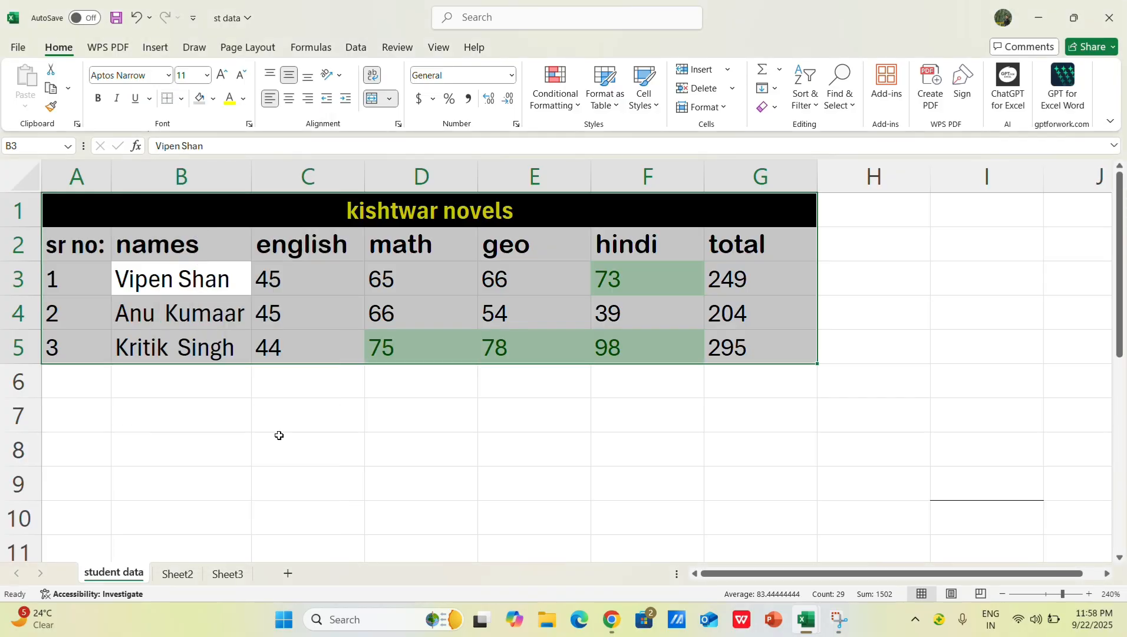
{"action": "left_click", "coordinate": [303, 484]}
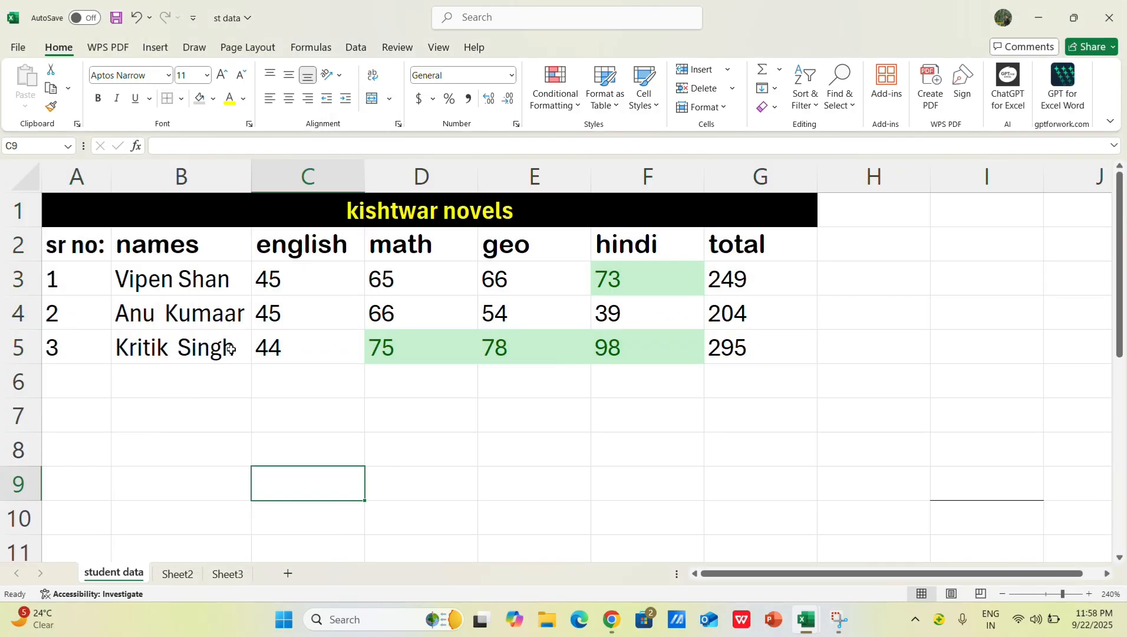
Step: Apply Thick Outside Borders around the whole marks table, A1:G5
{"action": "left_click", "coordinate": [73, 265]}
{"action": "key", "text": "ctrl+a"}
{"action": "left_click", "coordinate": [181, 98]}
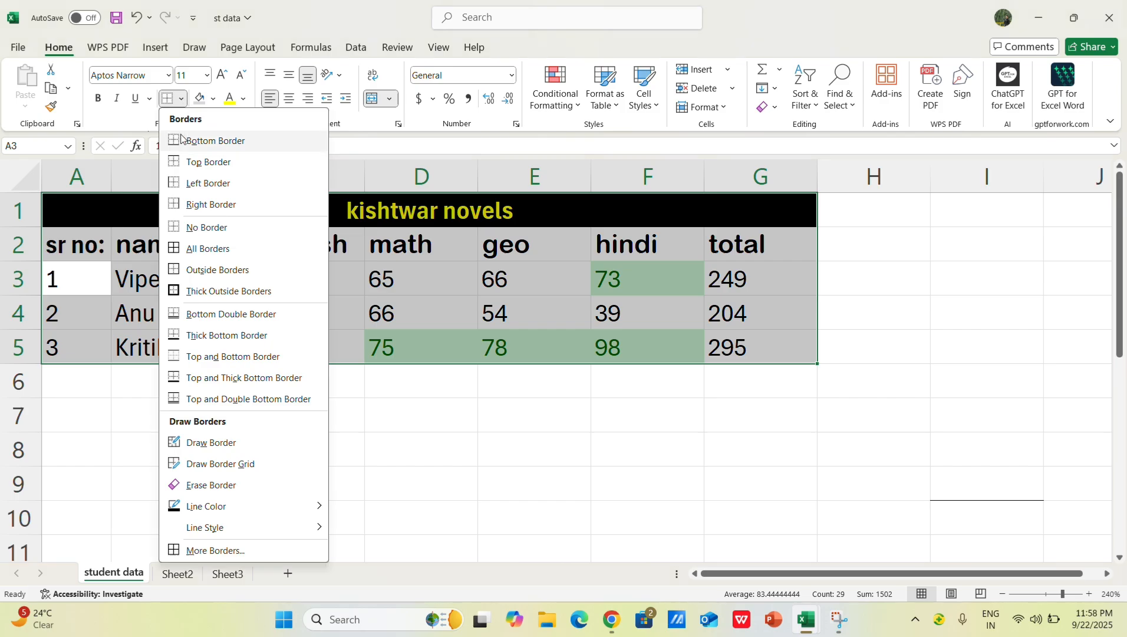
{"action": "left_click", "coordinate": [212, 291]}
{"action": "left_click", "coordinate": [551, 444]}
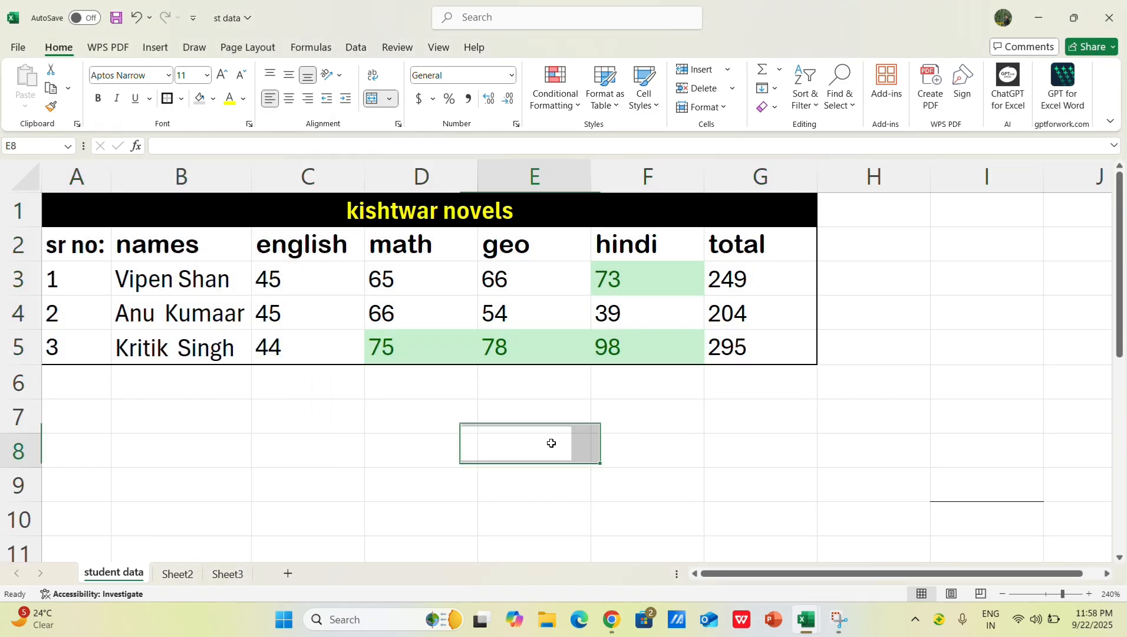
Step: Apply Outside Borders to the marks table A1:G5, and follow with All Borders on the same range
{"action": "left_click", "coordinate": [137, 214]}
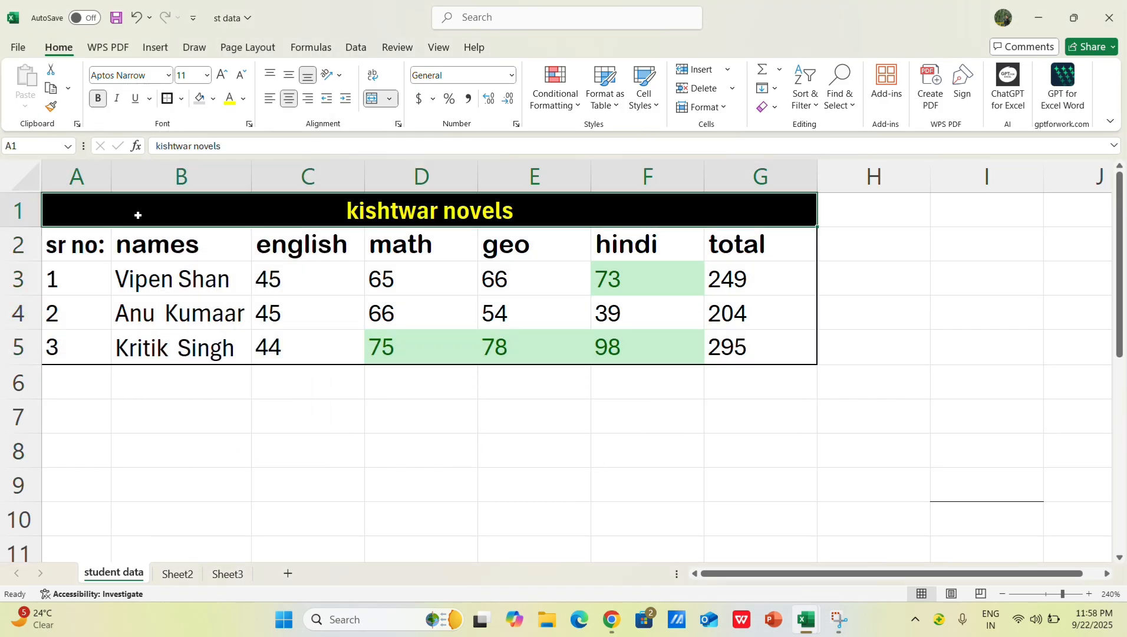
{"action": "key", "text": "ctrl+a"}
{"action": "left_click", "coordinate": [181, 98]}
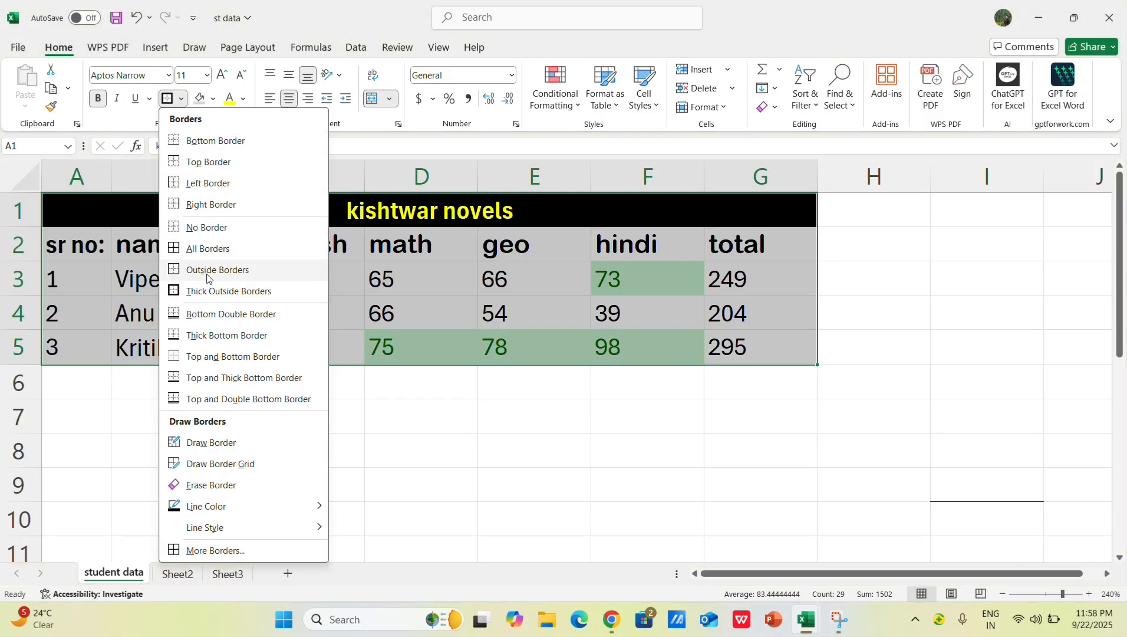
{"action": "left_click", "coordinate": [208, 270]}
{"action": "left_click", "coordinate": [181, 99]}
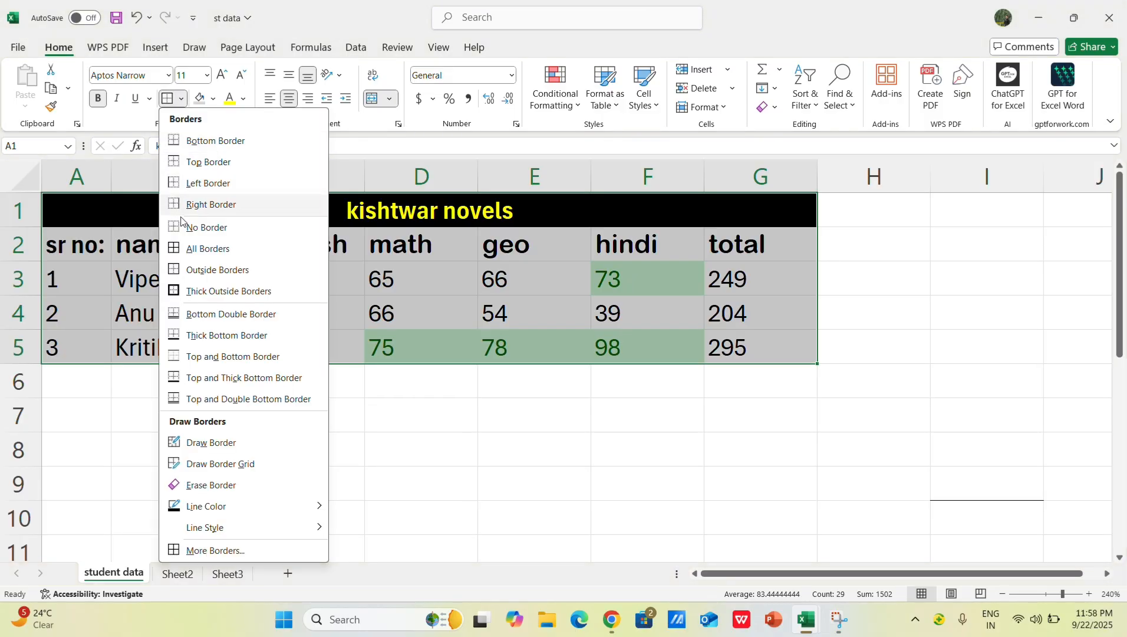
{"action": "left_click", "coordinate": [175, 253]}
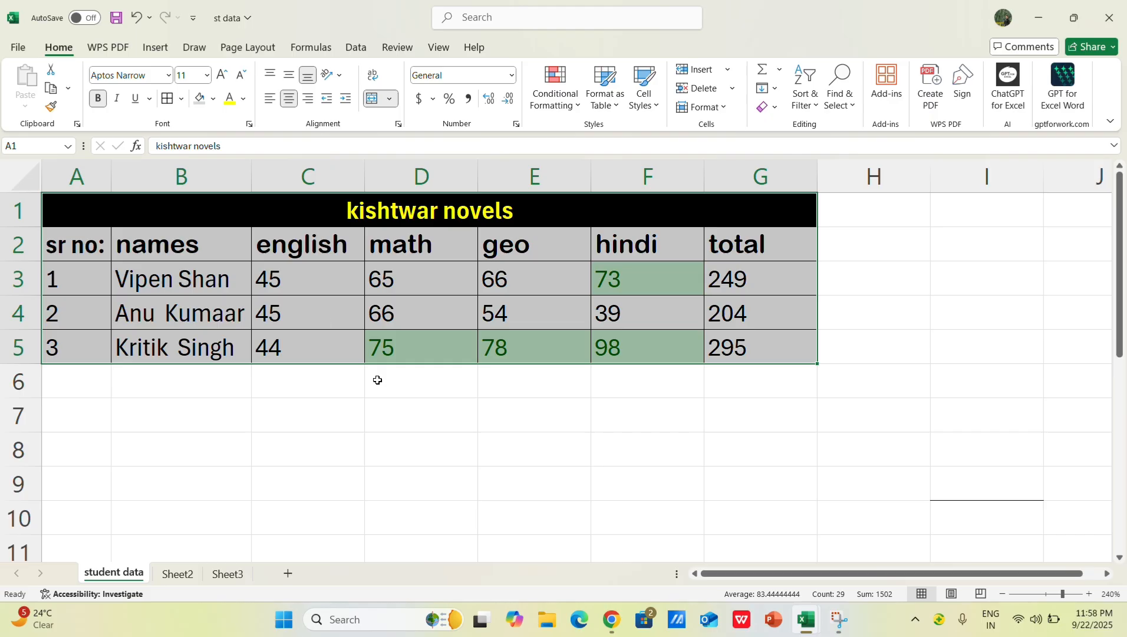
Step: Remove all borders from the marks table, A1:G5, using the No Border option again
{"action": "left_click", "coordinate": [180, 102]}
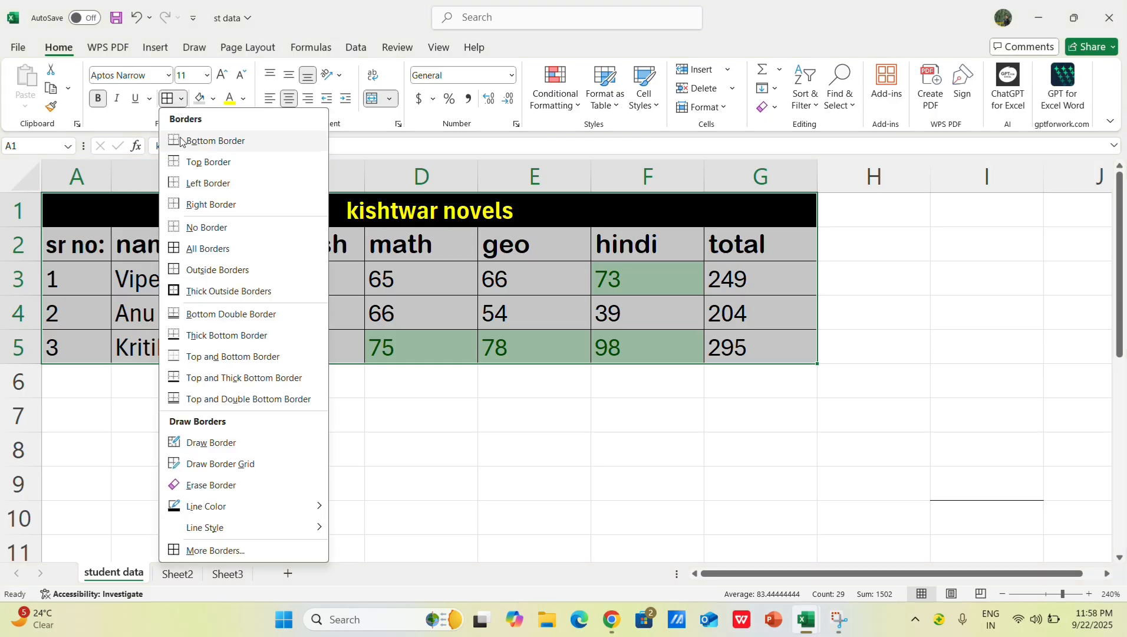
{"action": "left_click", "coordinate": [212, 228]}
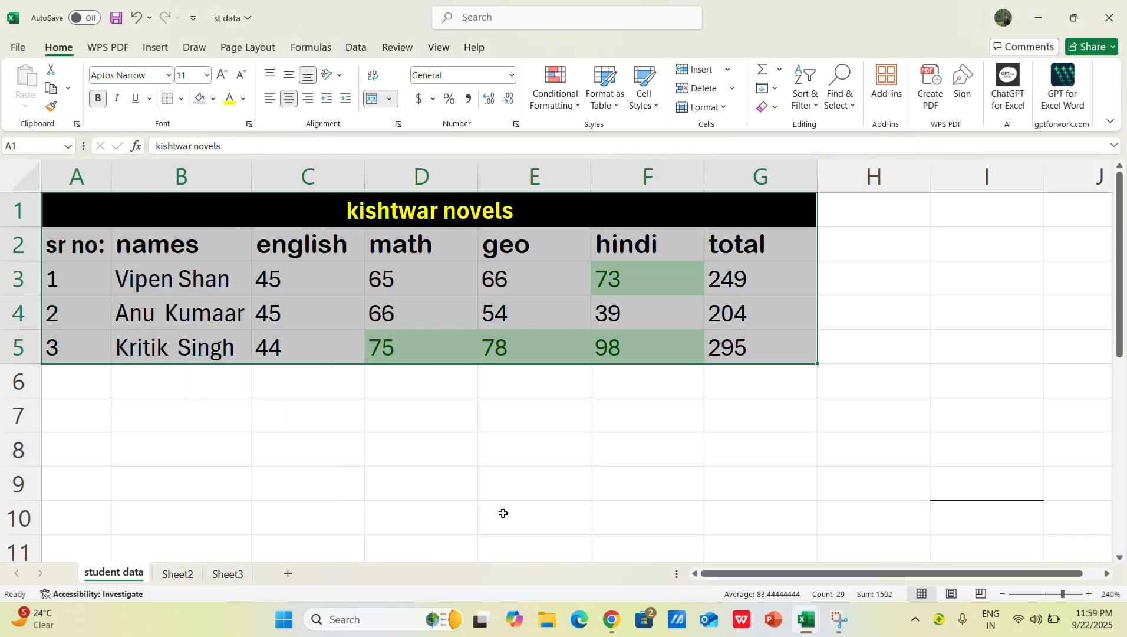
{"action": "left_click", "coordinate": [503, 513]}
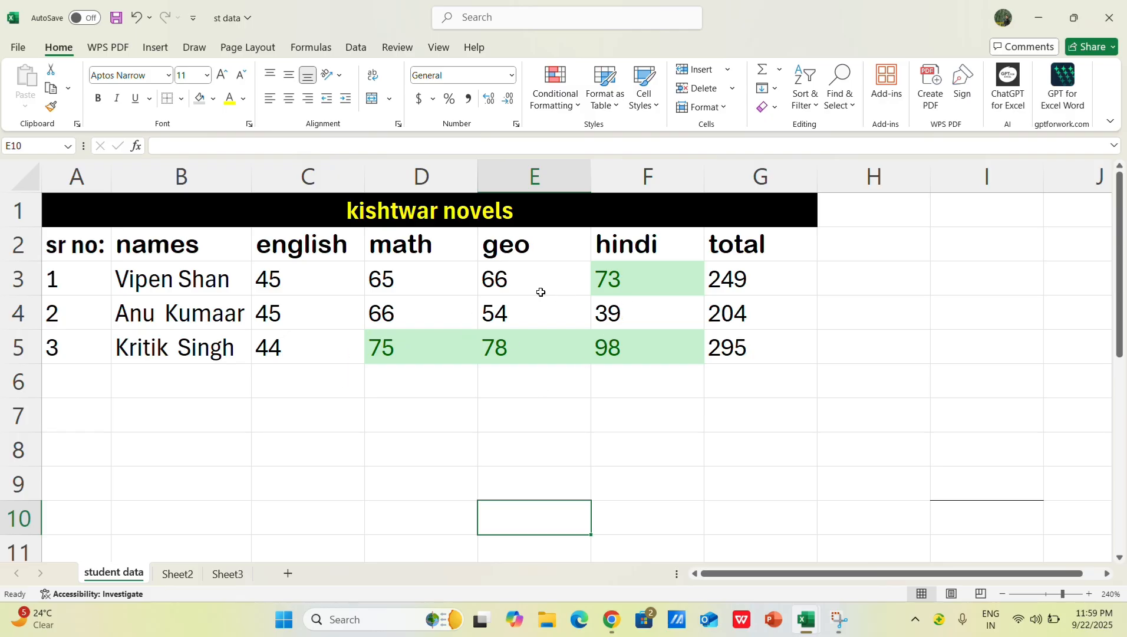
{"action": "left_click", "coordinate": [555, 461]}
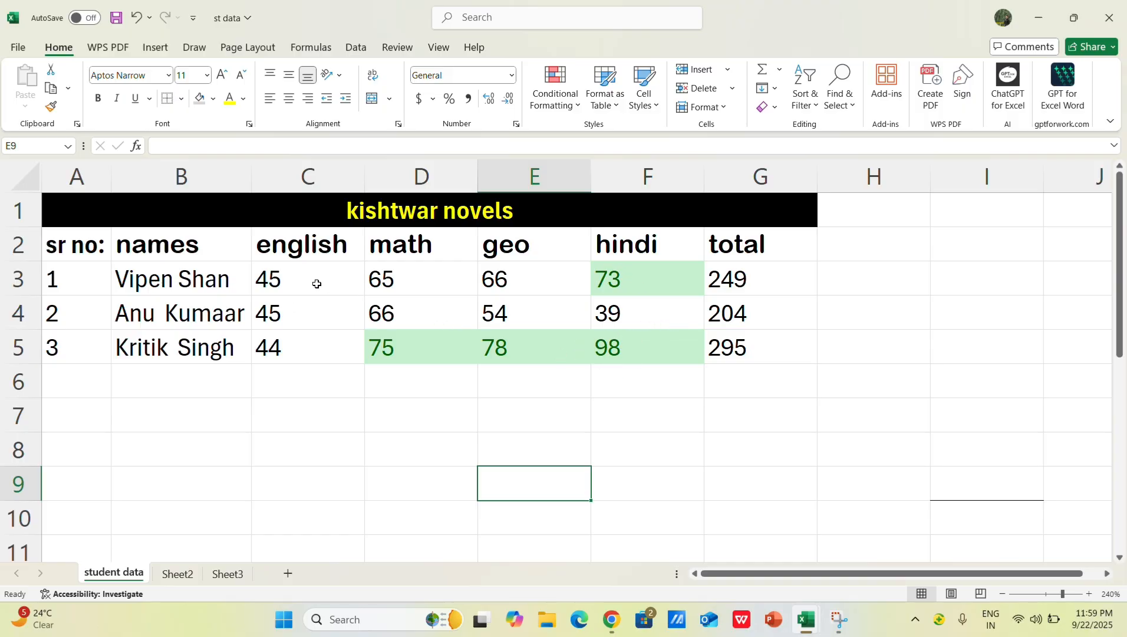
Step: Clear the conditional formatting rules from the selected cells of the whole marks table, A1:G5
{"action": "left_click", "coordinate": [299, 298]}
{"action": "key", "text": "ctrl+a"}
{"action": "left_click", "coordinate": [551, 444]}
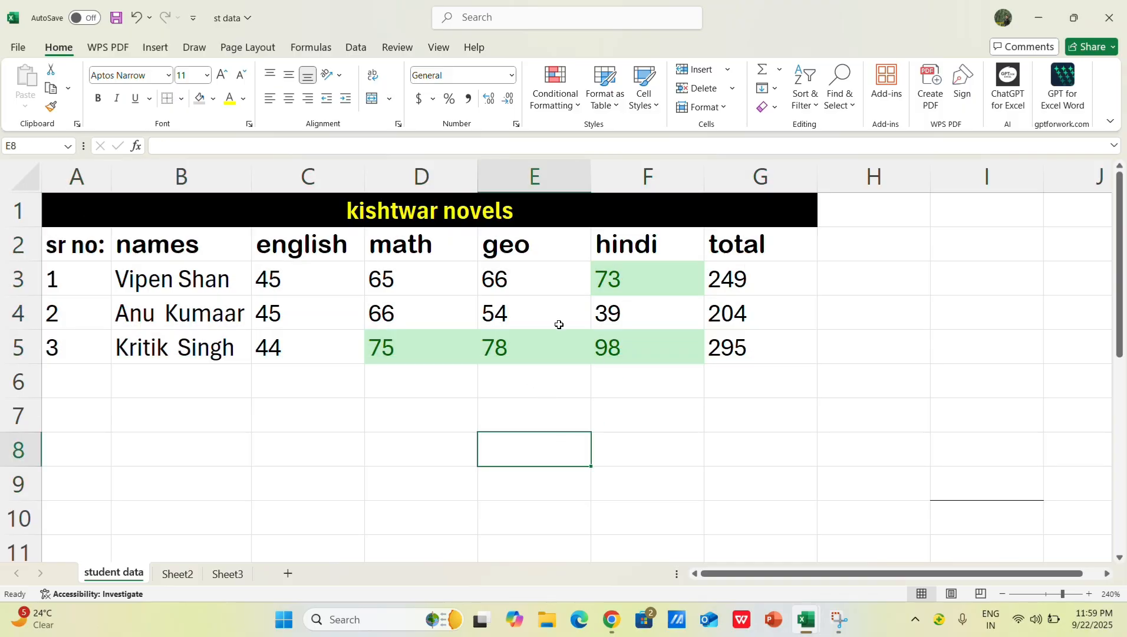
{"action": "key", "text": "ctrl+a"}
{"action": "left_click", "coordinate": [516, 313]}
{"action": "key", "text": "ctrl+a"}
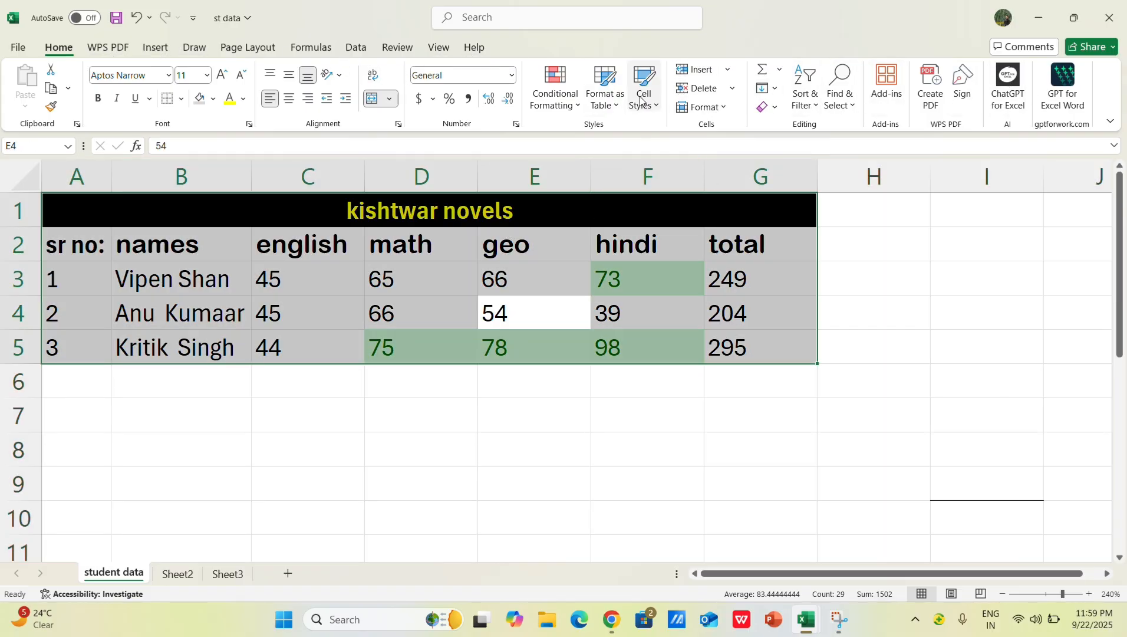
{"action": "left_click", "coordinate": [584, 111]}
{"action": "mouse_move", "coordinate": [577, 304]}
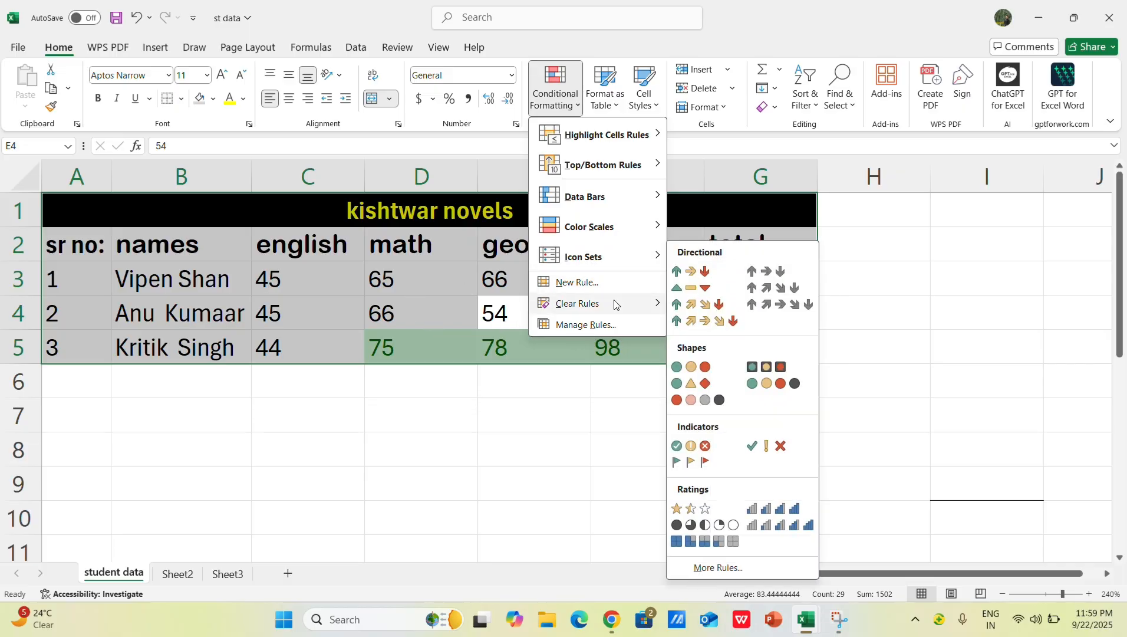
{"action": "mouse_move", "coordinate": [625, 306]}
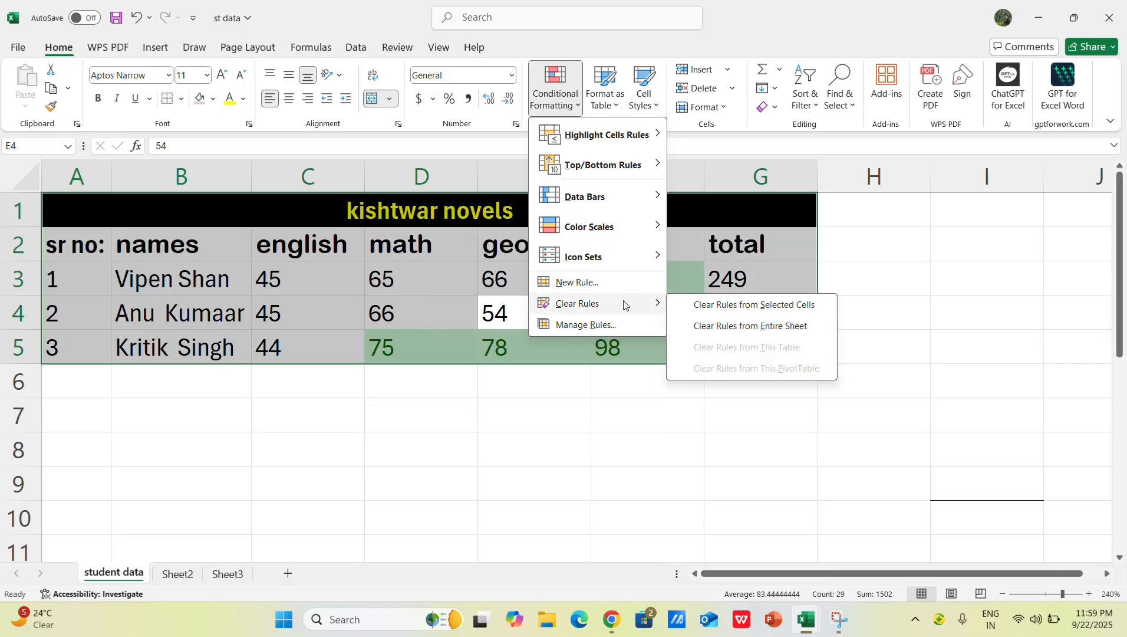
{"action": "left_click", "coordinate": [734, 306]}
{"action": "left_click", "coordinate": [711, 461]}
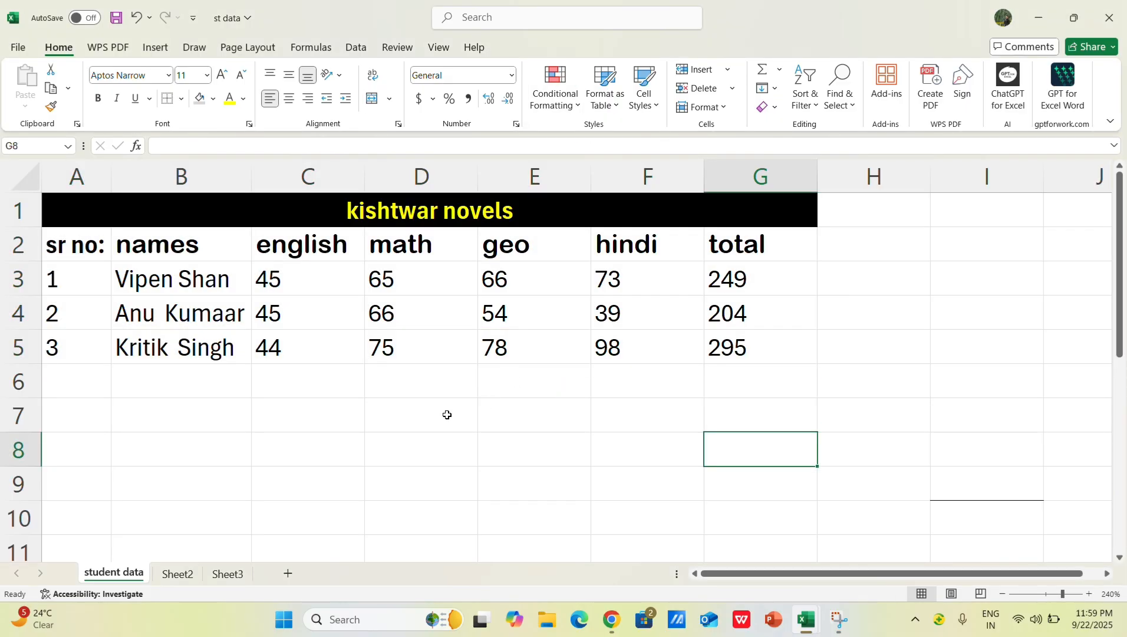
{"action": "left_click", "coordinate": [380, 461]}
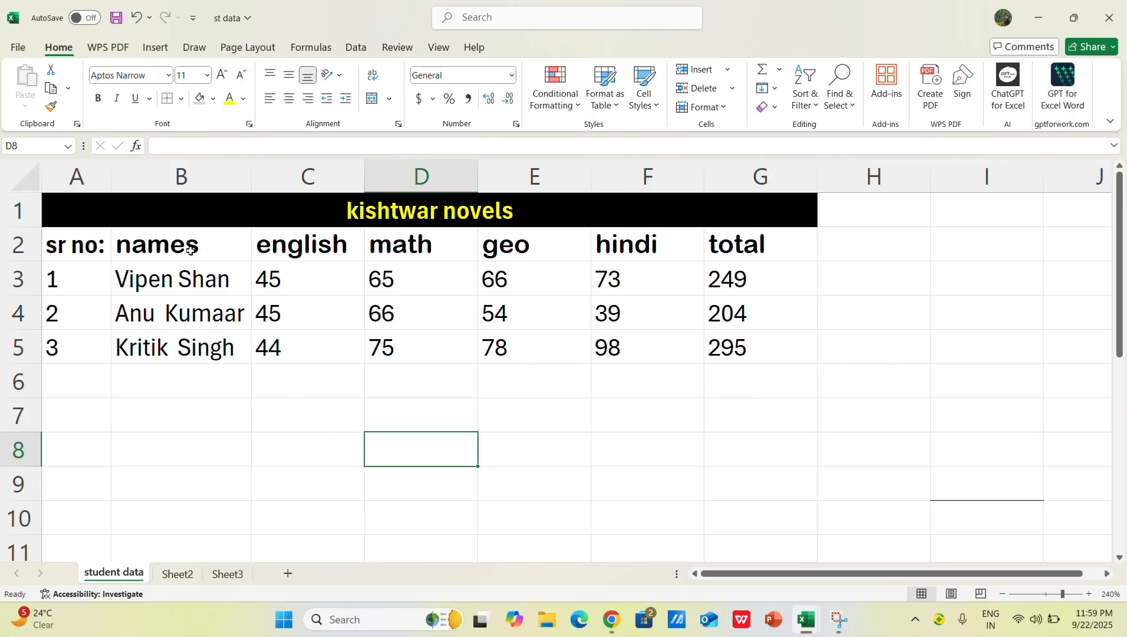
Step: Look through the Sheet2 and Sheet3 worksheets, comparing them with student data, and return to the student data sheet
{"action": "left_click", "coordinate": [218, 580]}
{"action": "left_click", "coordinate": [184, 578]}
{"action": "left_click", "coordinate": [142, 578]}
{"action": "left_click", "coordinate": [177, 579]}
{"action": "left_click", "coordinate": [221, 574]}
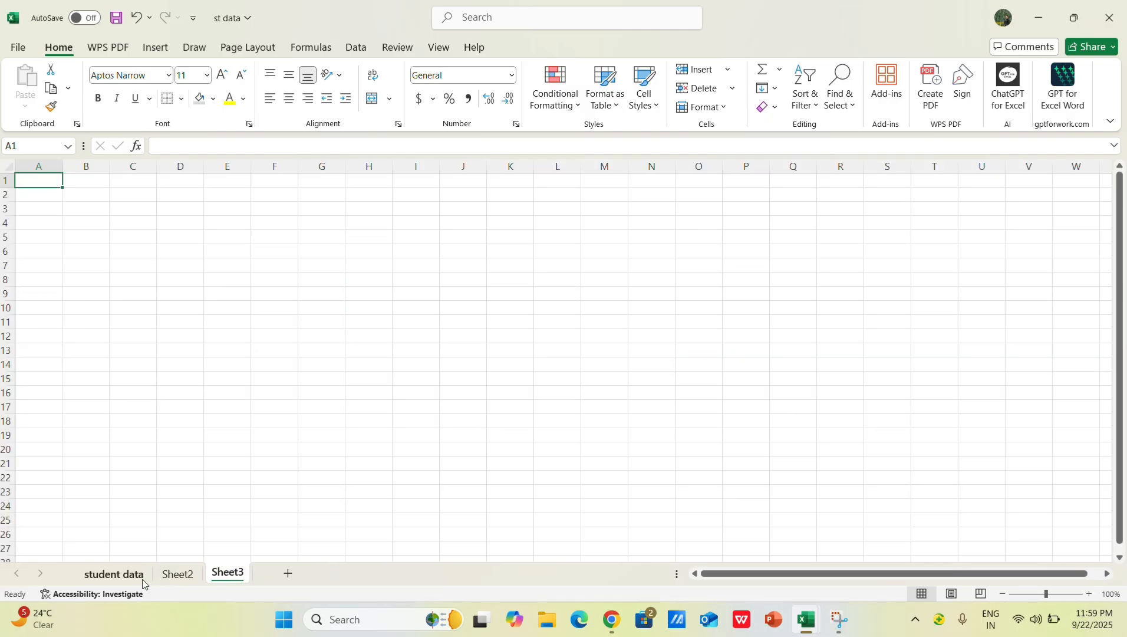
{"action": "left_click", "coordinate": [118, 574]}
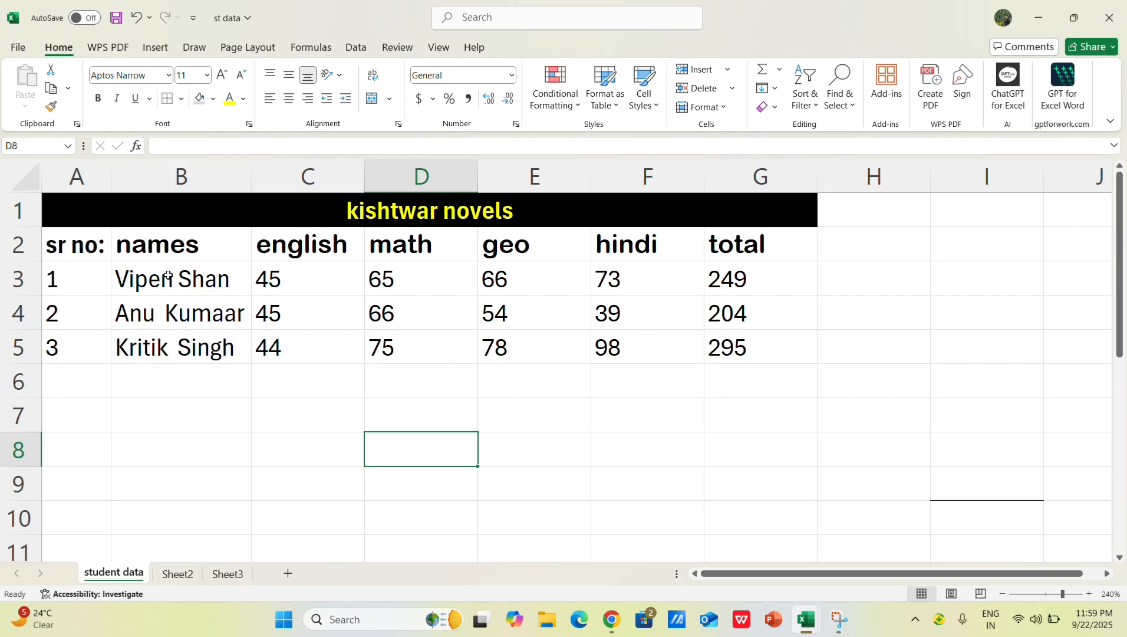
{"action": "left_click", "coordinate": [171, 574]}
{"action": "left_click", "coordinate": [222, 575]}
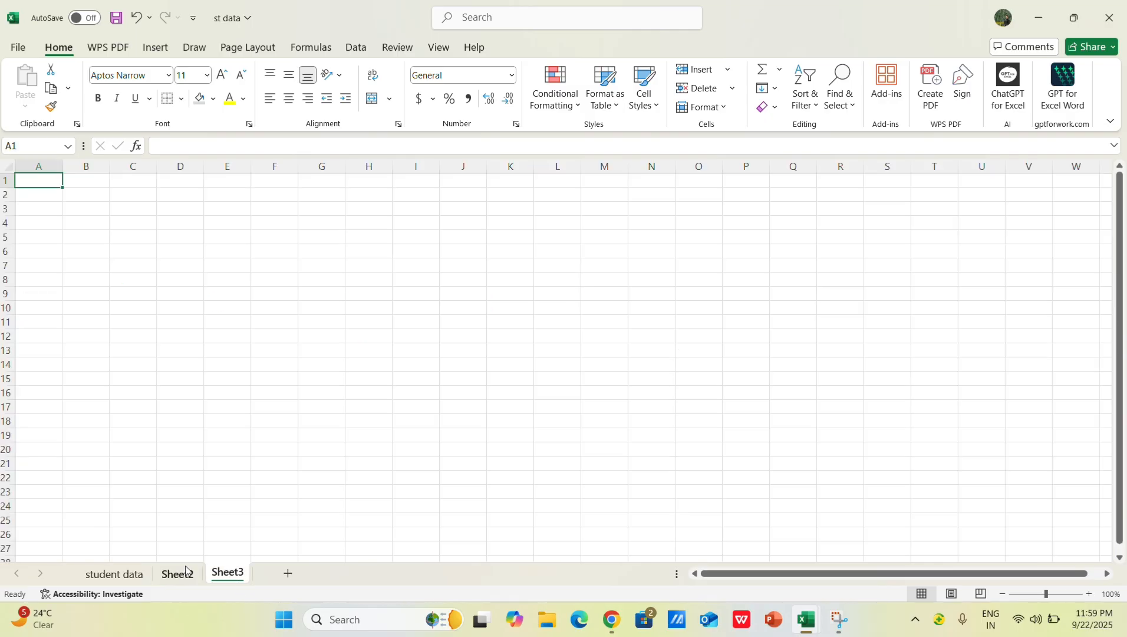
{"action": "left_click", "coordinate": [109, 582]}
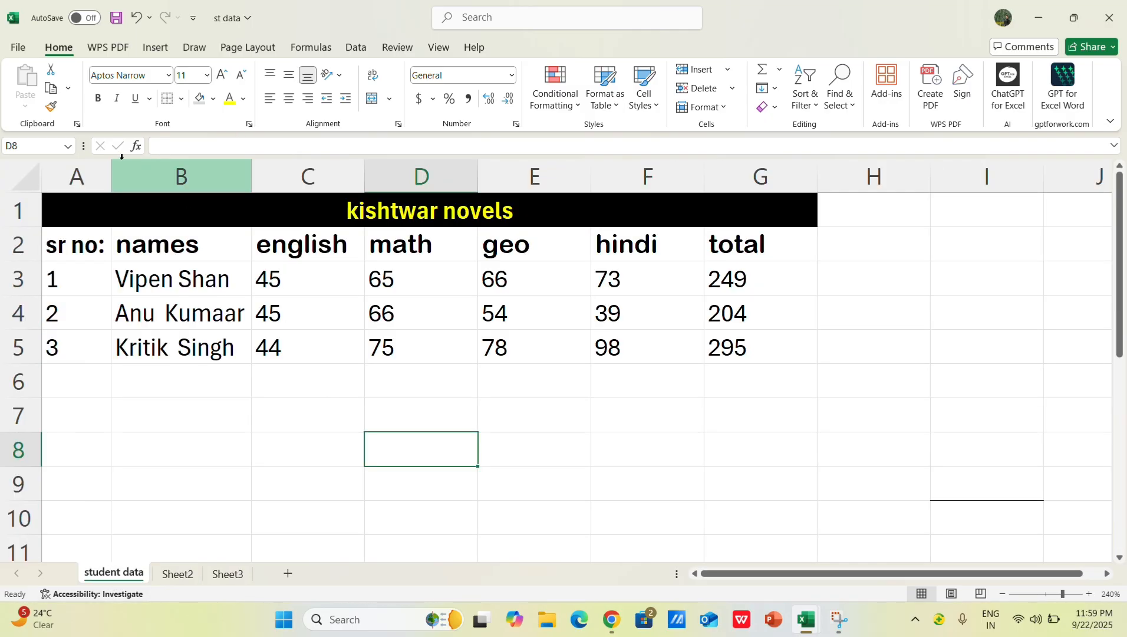
{"action": "left_click", "coordinate": [188, 576]}
{"action": "left_click", "coordinate": [222, 574]}
{"action": "left_click", "coordinate": [177, 574]}
{"action": "left_click", "coordinate": [114, 574]}
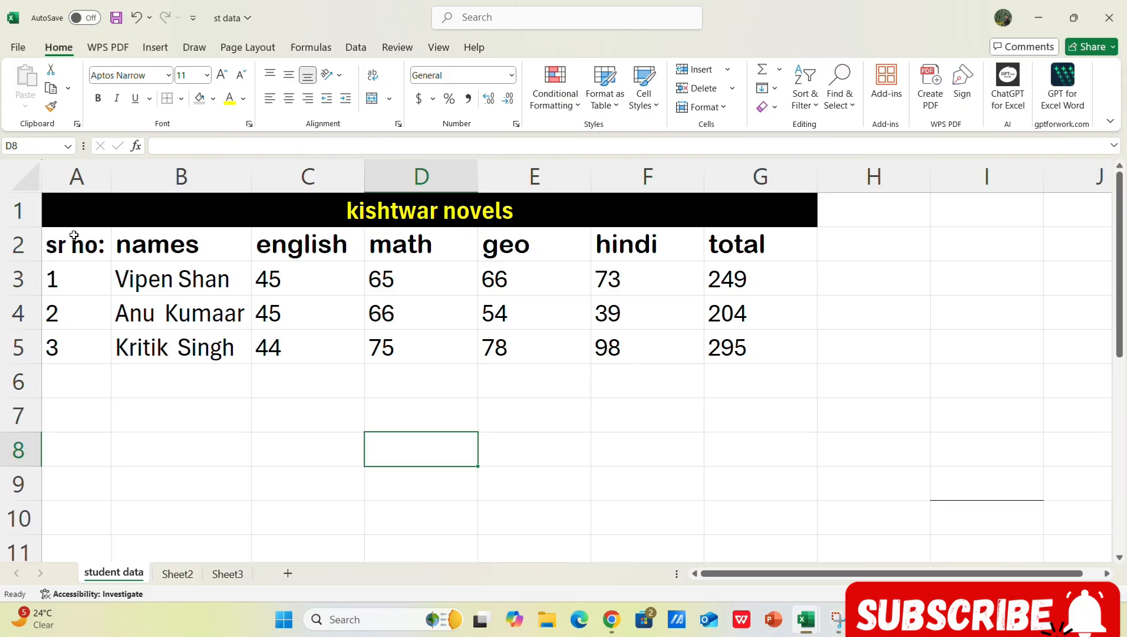
Step: Review the marks table's title and its row 2 header cells one by one, from sr no: to total
{"action": "left_click", "coordinate": [176, 254]}
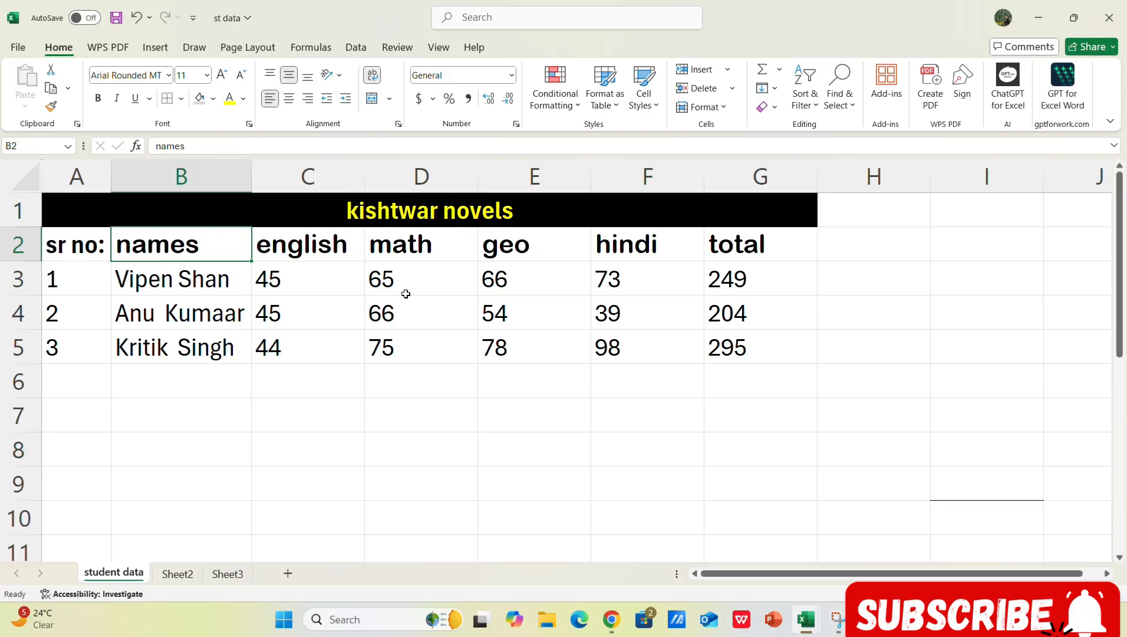
{"action": "left_click", "coordinate": [757, 380]}
{"action": "left_click", "coordinate": [869, 213]}
{"action": "left_click", "coordinate": [863, 246]}
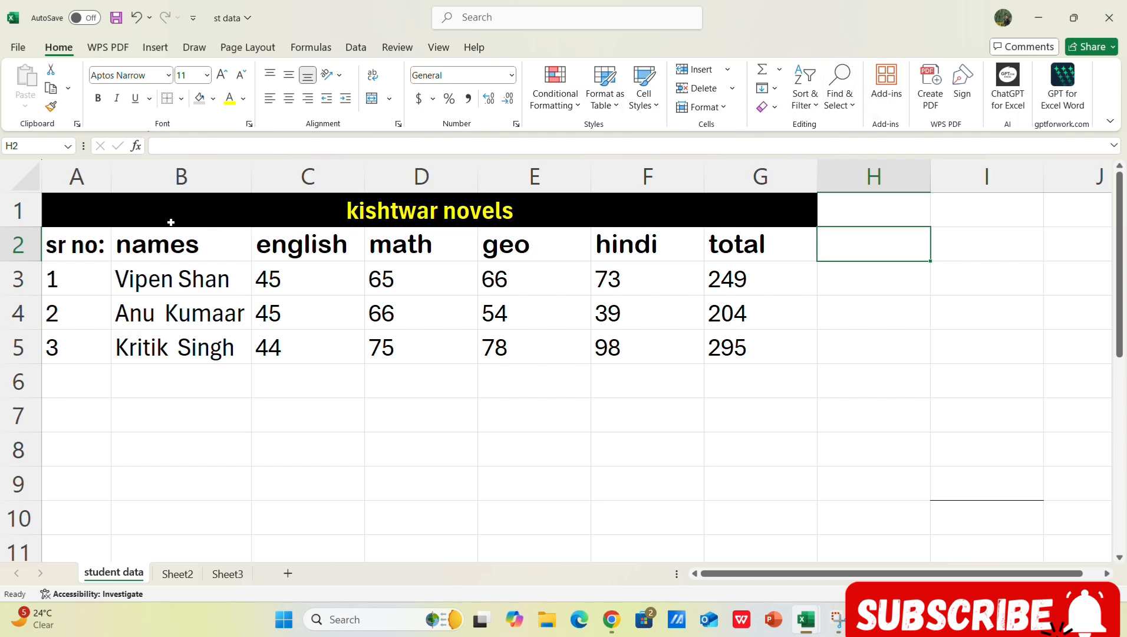
{"action": "left_click", "coordinate": [82, 217]}
{"action": "left_click", "coordinate": [494, 450]}
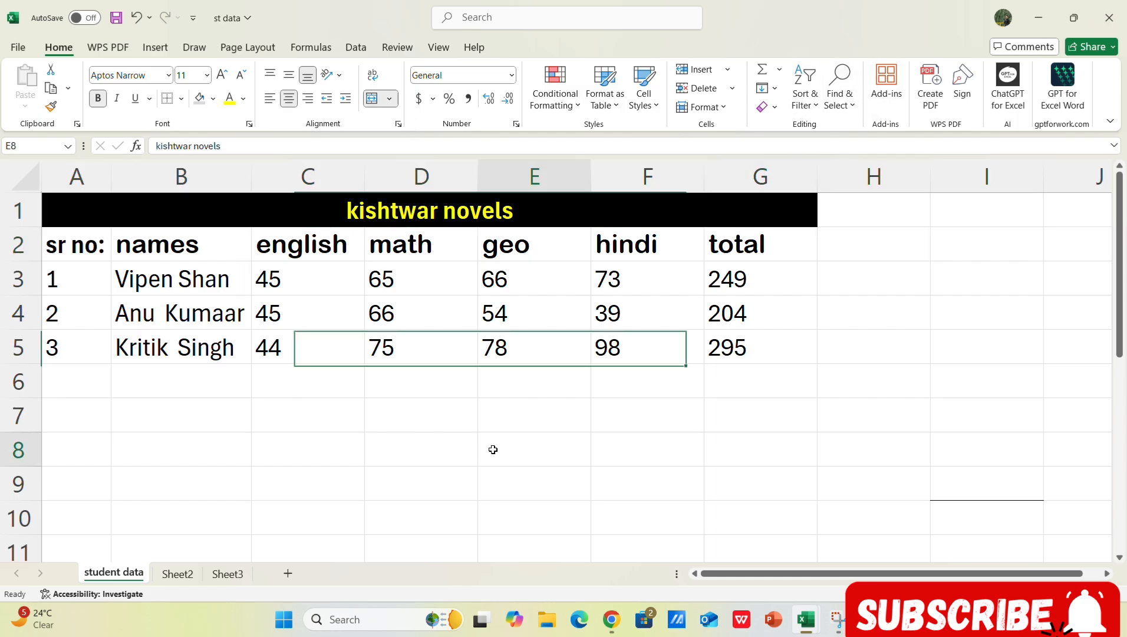
{"action": "left_click", "coordinate": [89, 244]}
{"action": "left_click", "coordinate": [153, 250]}
{"action": "left_click", "coordinate": [307, 259]}
{"action": "left_click", "coordinate": [432, 249]}
{"action": "left_click", "coordinate": [574, 247]}
{"action": "left_click", "coordinate": [649, 248]}
{"action": "left_click", "coordinate": [768, 248]}
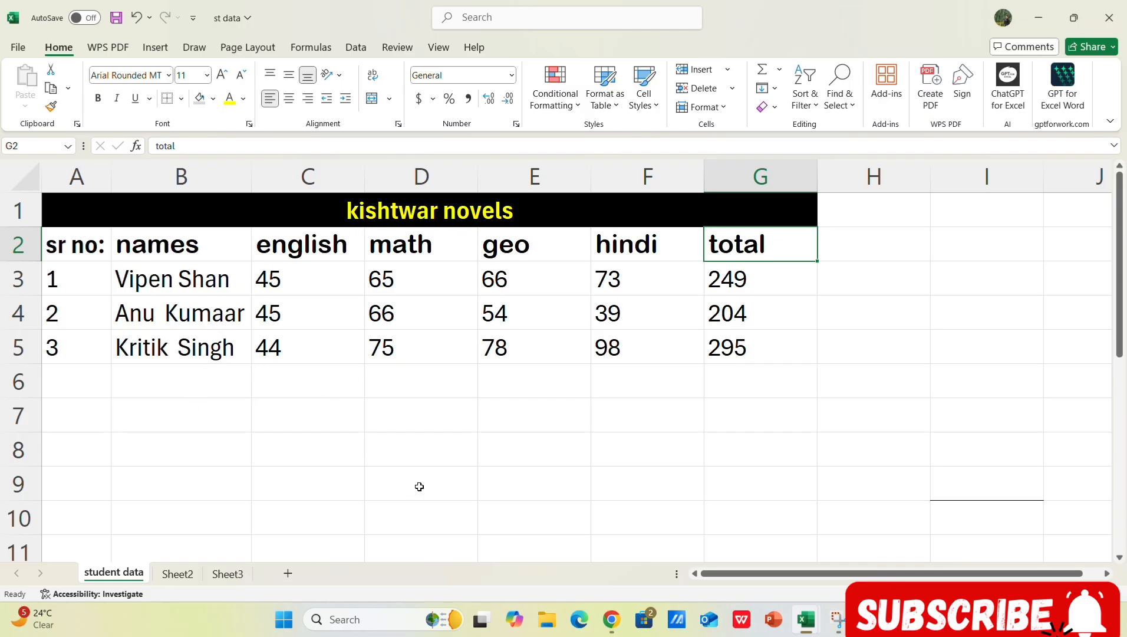
Step: Replace the title in merged cell A1 with "Excel tips and tricks" and save the workbook
{"action": "double_click", "coordinate": [520, 213]}
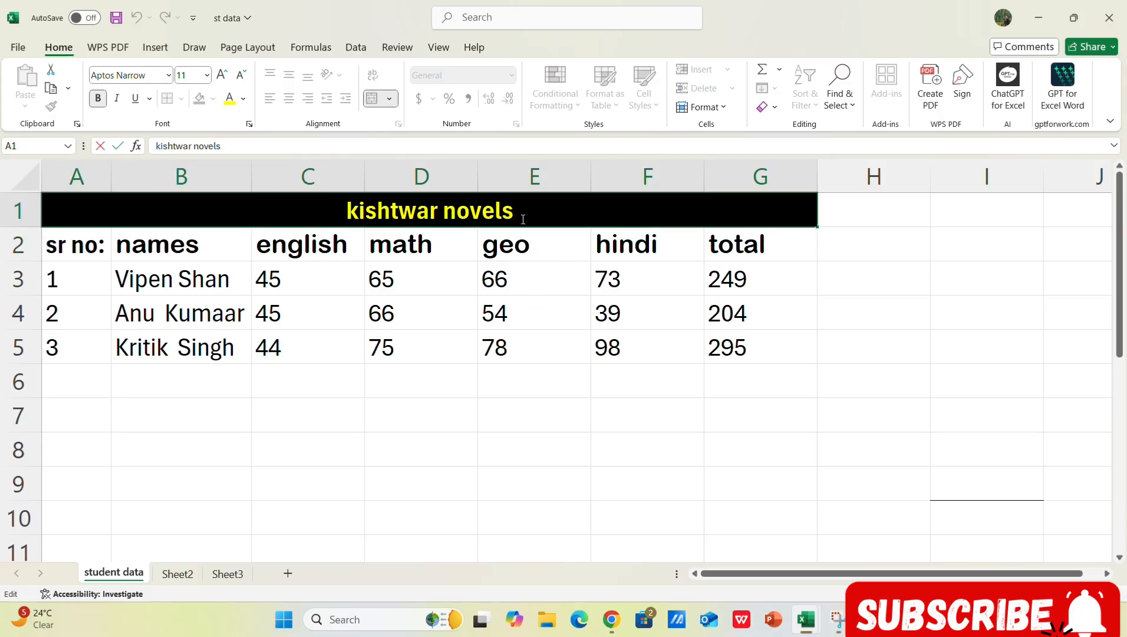
{"action": "key", "text": "BackSpace"}
{"action": "key", "text": "BackSpace"}
{"action": "key", "text": "BackSpace"}
{"action": "key", "text": "BackSpace"}
{"action": "key", "text": "BackSpace"}
{"action": "key", "text": "BackSpace"}
{"action": "key", "text": "BackSpace"}
{"action": "key", "text": "BackSpace"}
{"action": "key", "text": "BackSpace"}
{"action": "key", "text": "BackSpace"}
{"action": "key", "text": "BackSpace"}
{"action": "key", "text": "BackSpace"}
{"action": "key", "text": "BackSpace"}
{"action": "key", "text": "BackSpace"}
{"action": "key", "text": "BackSpace"}
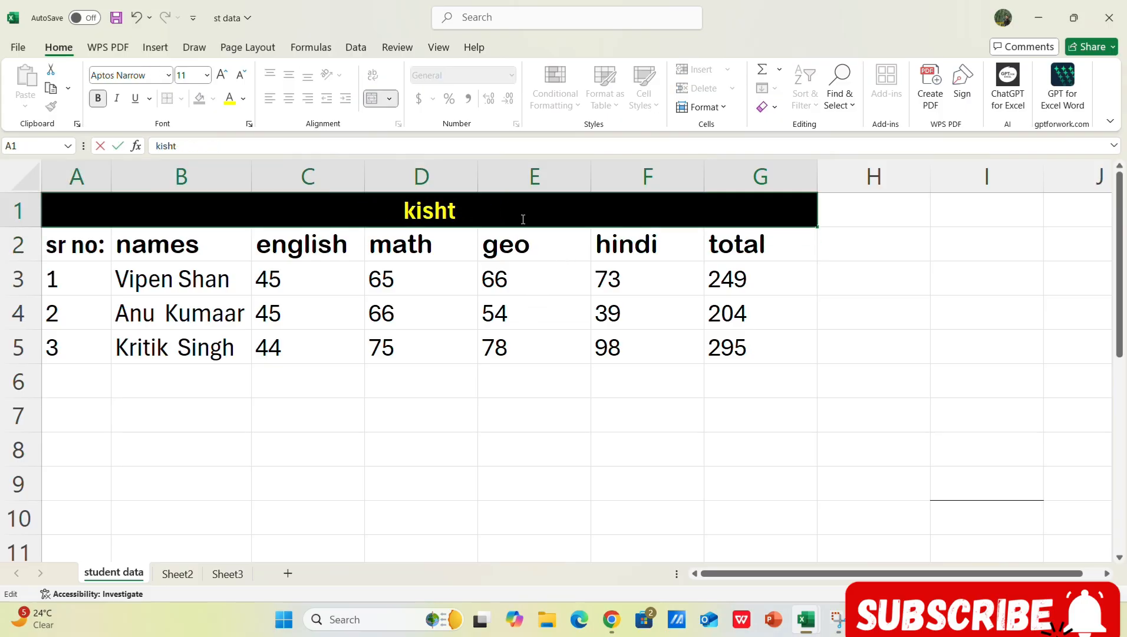
{"action": "type", "text": "E"}
{"action": "type", "text": "deel"}
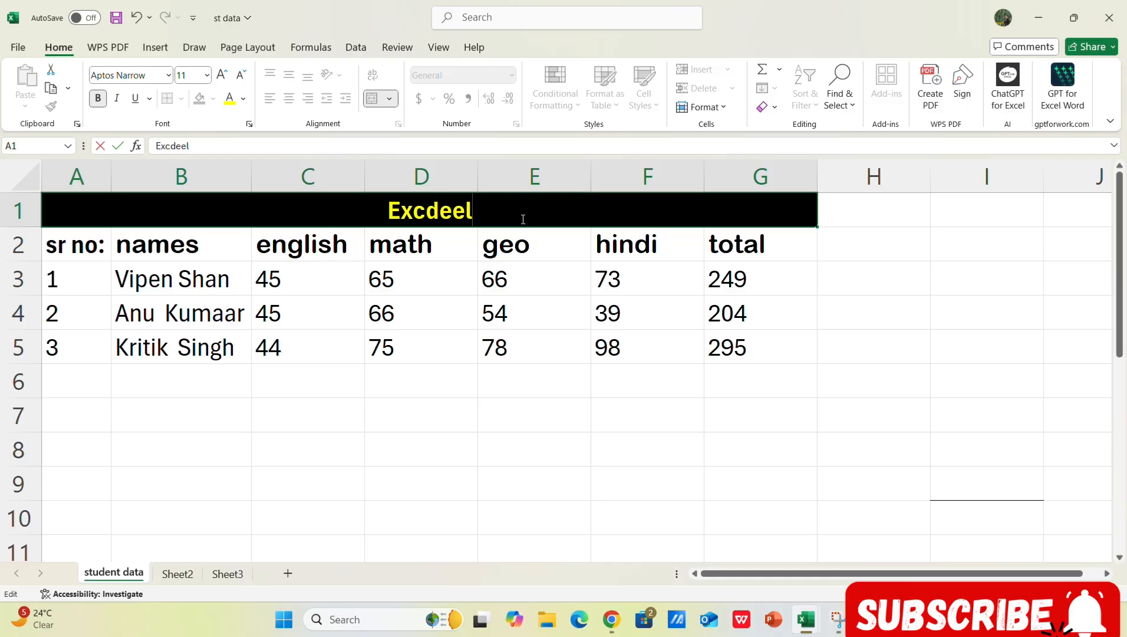
{"action": "key", "text": "BackSpace"}
{"action": "key", "text": "BackSpace"}
{"action": "key", "text": "BackSpace"}
{"action": "key", "text": "BackSpace"}
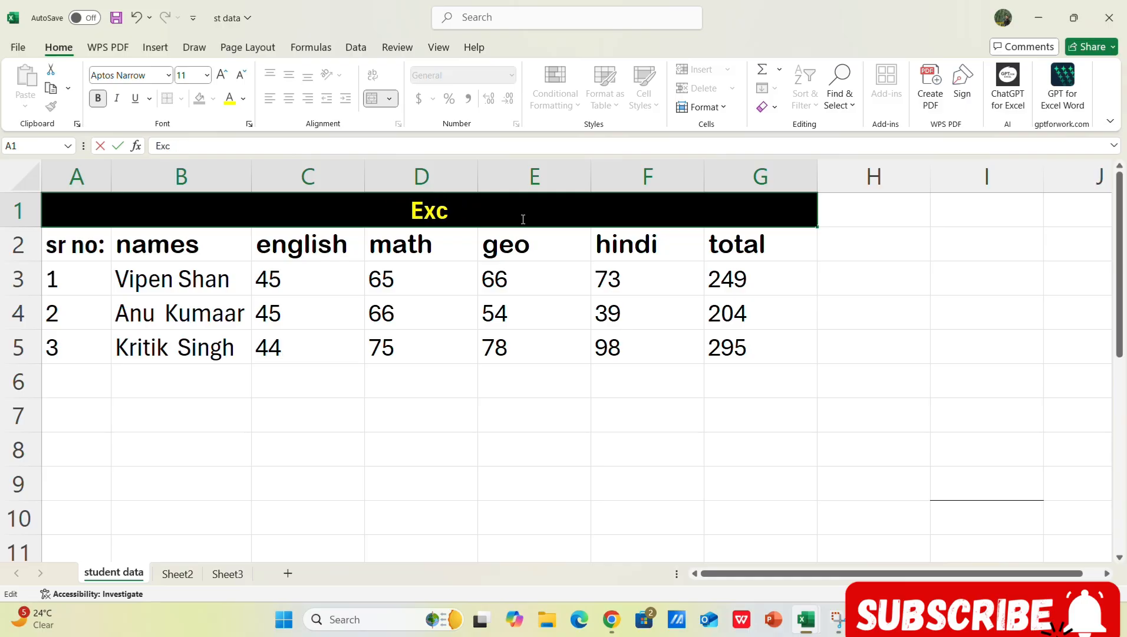
{"action": "type", "text": "el tips"}
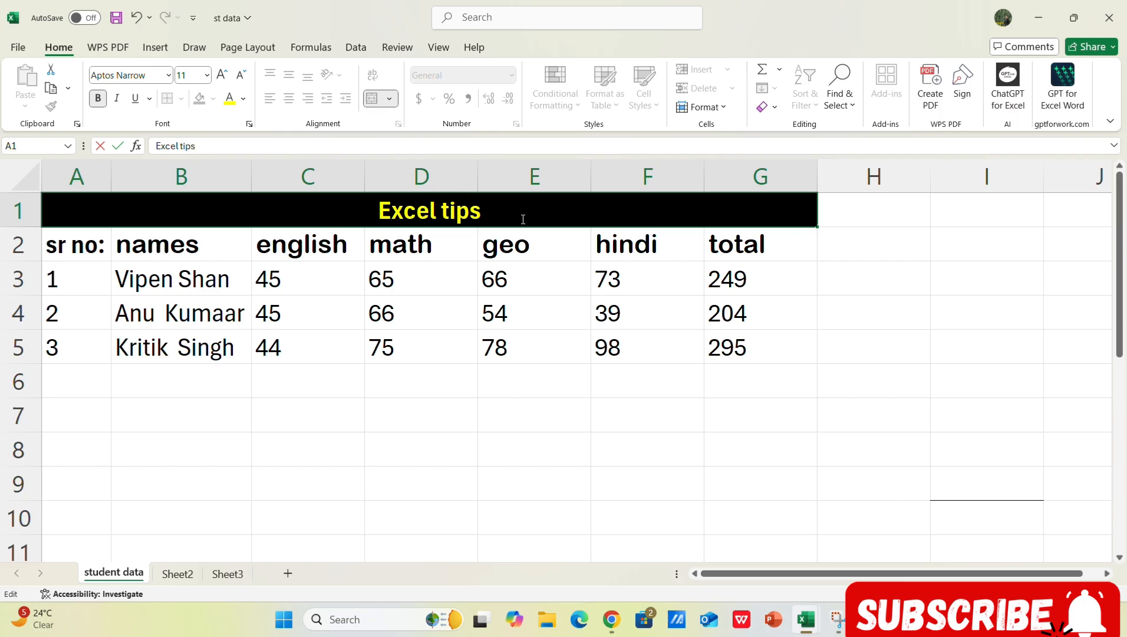
{"action": "type", "text": " and tricks"}
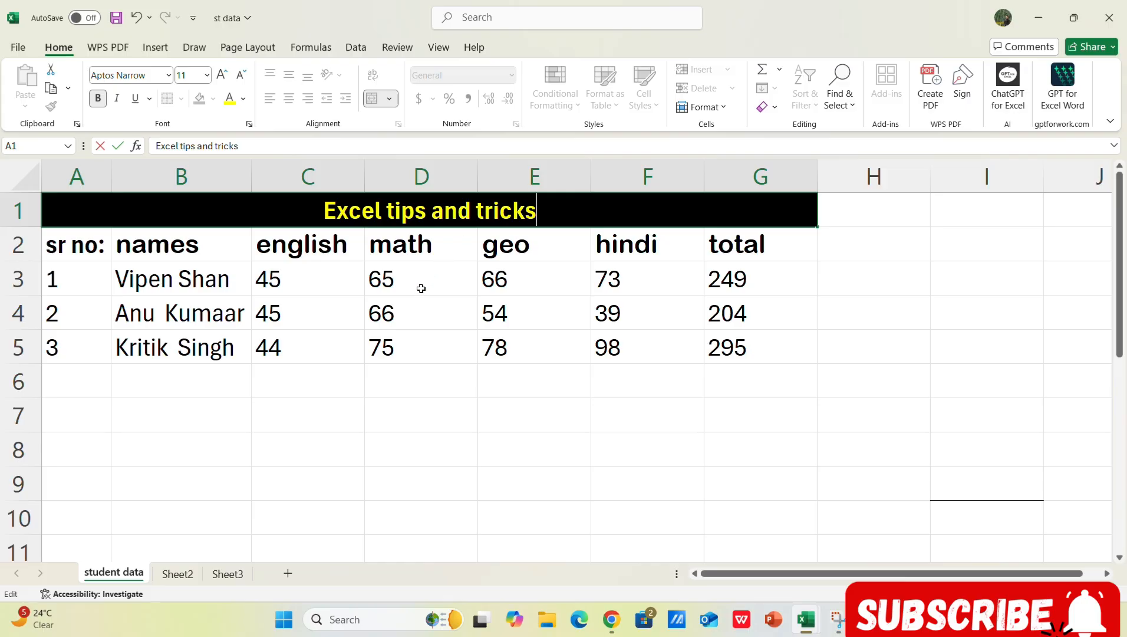
{"action": "key", "text": "ctrl+s"}
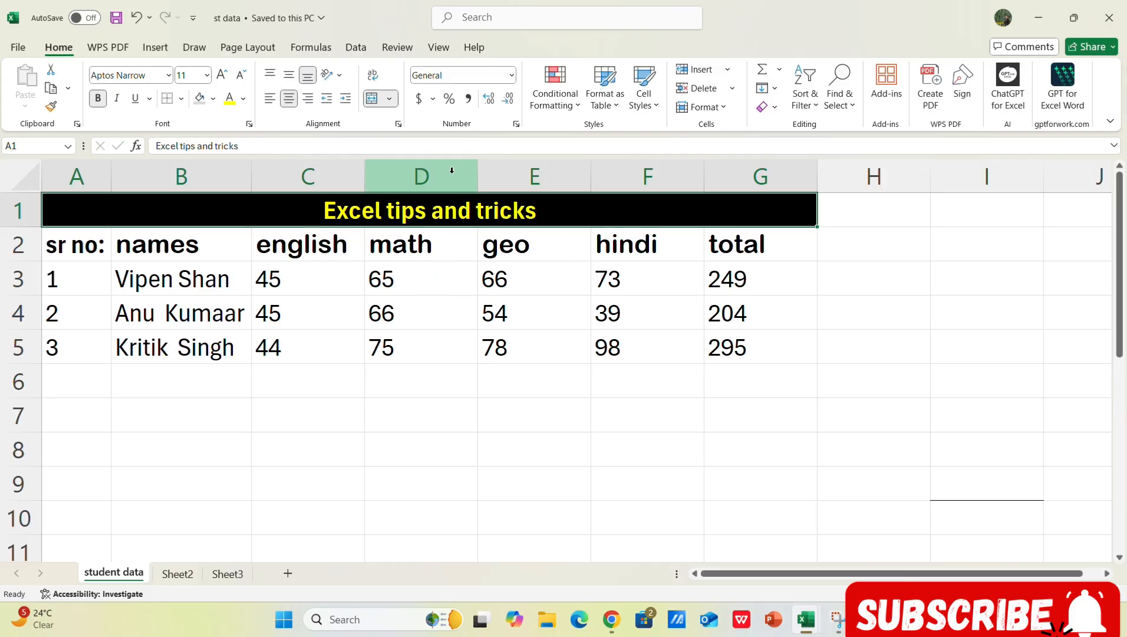